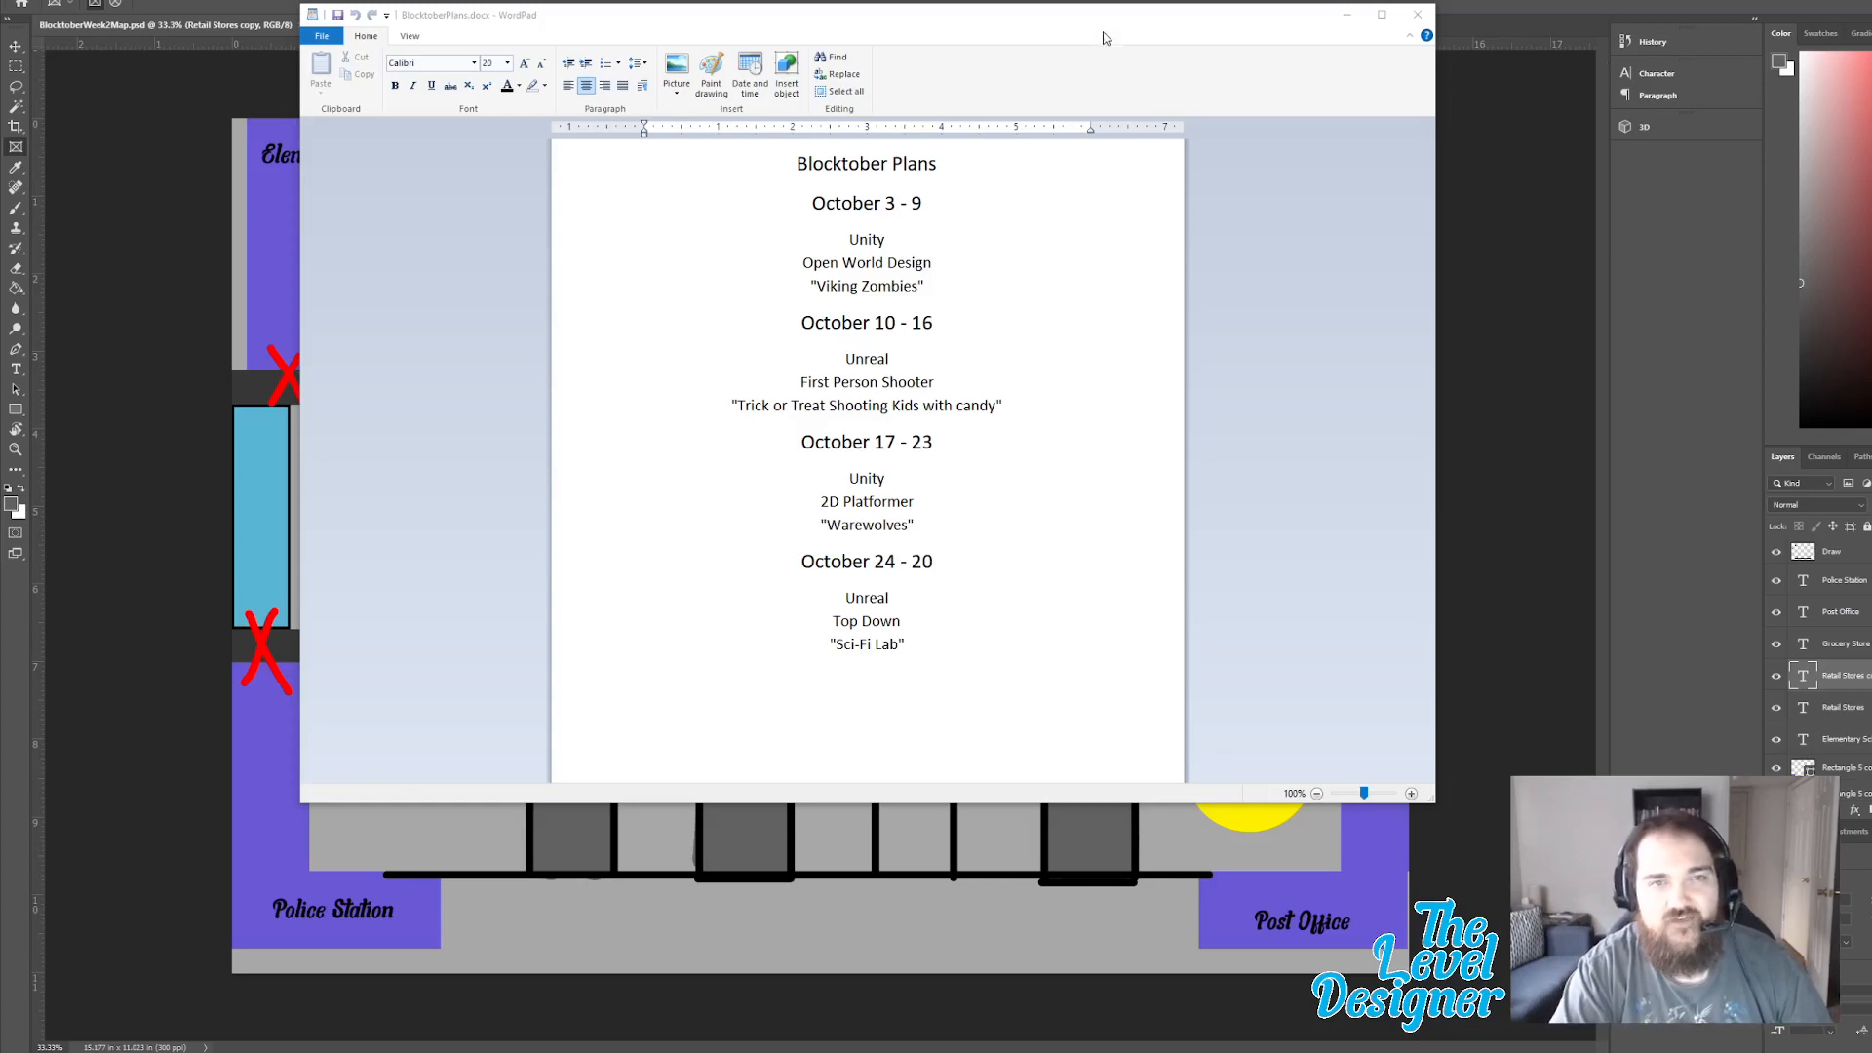
Look over the Blocktober plans and the Photoshop map, then switch to Unreal Engine and open the BlocktoberWeek2 project.
drag(1112, 17, 1119, 123)
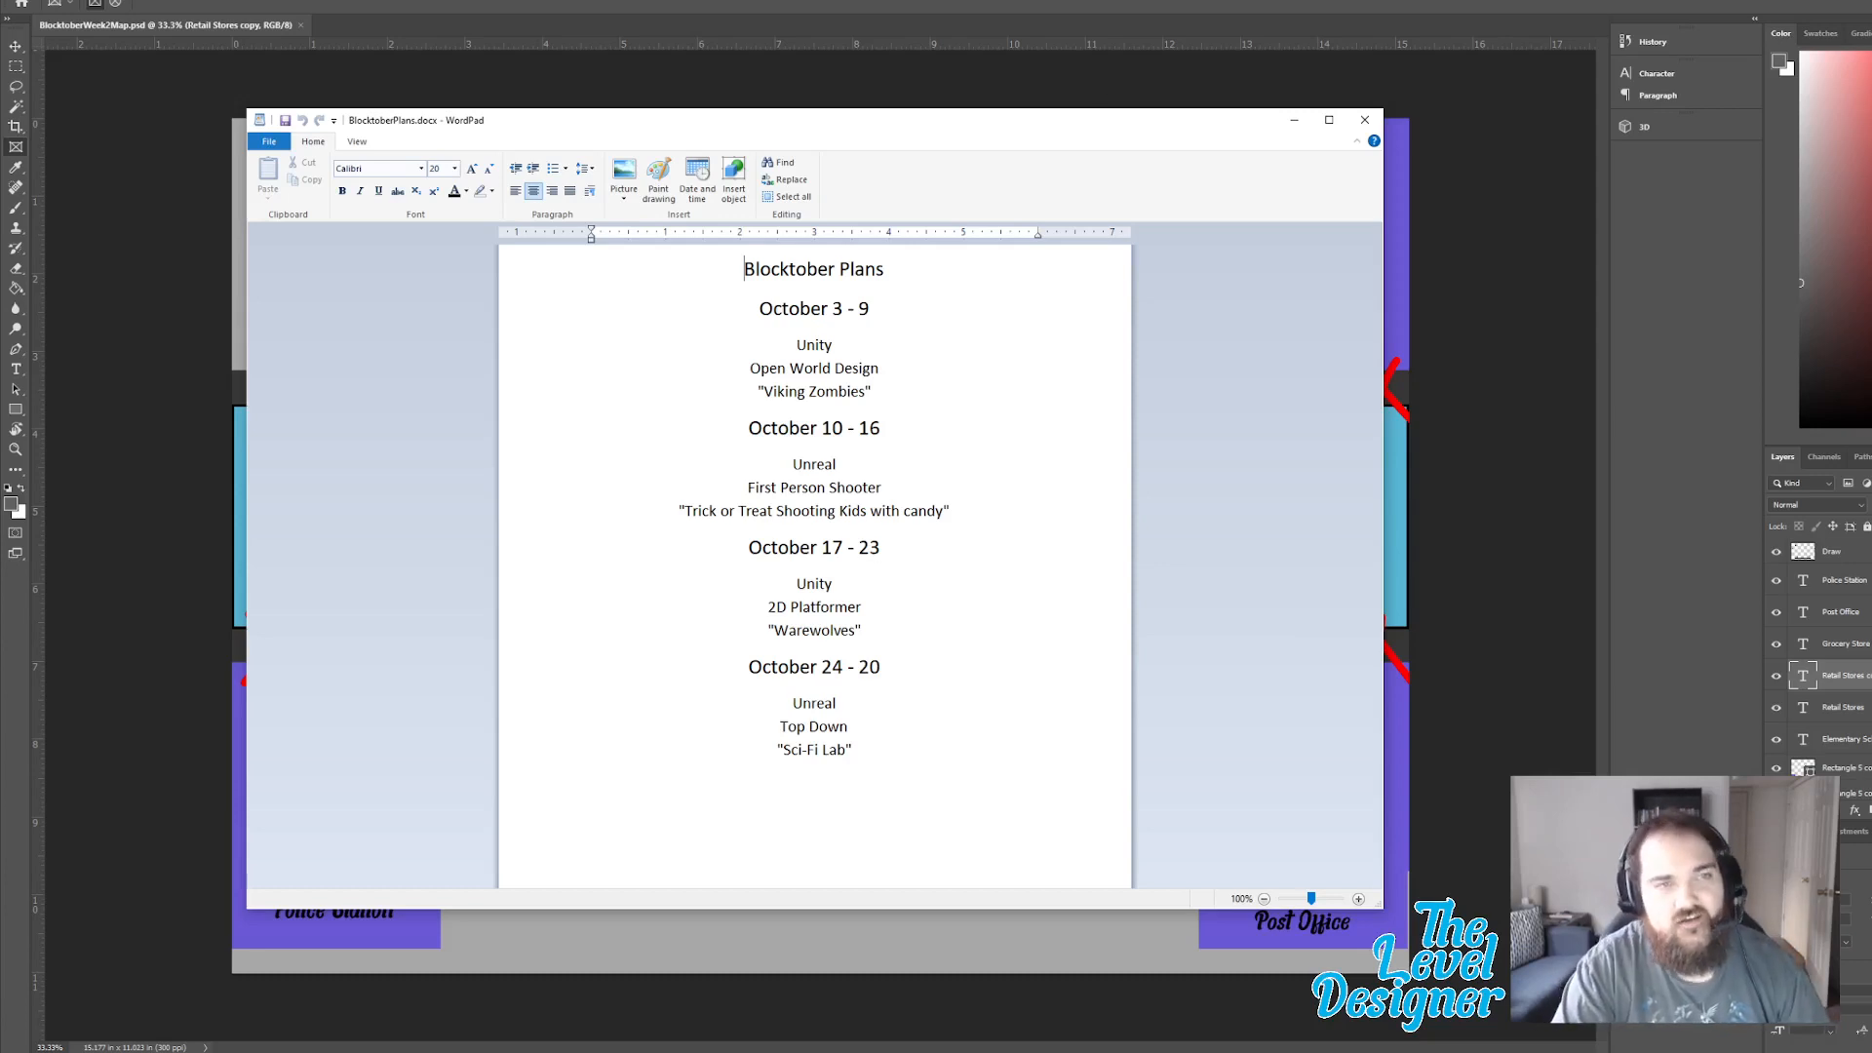
key(alt+Tab)
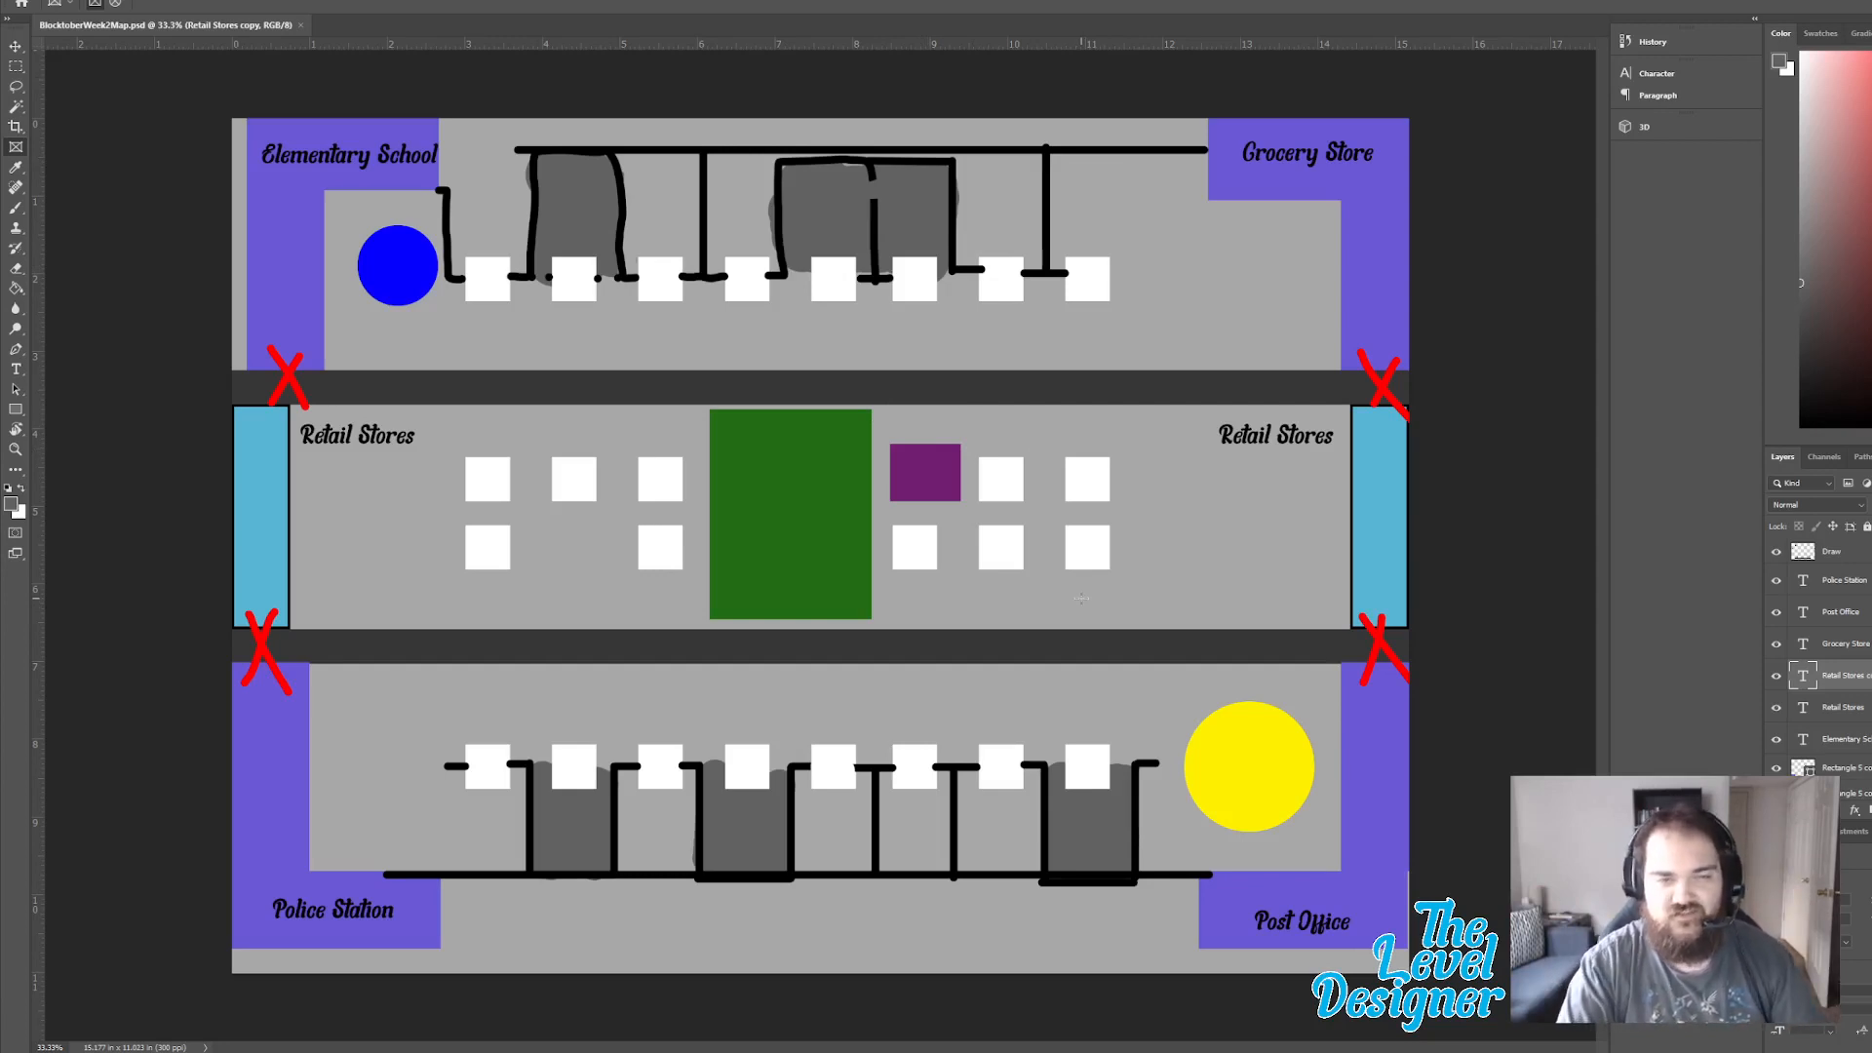
drag(936, 4, 1871, 129)
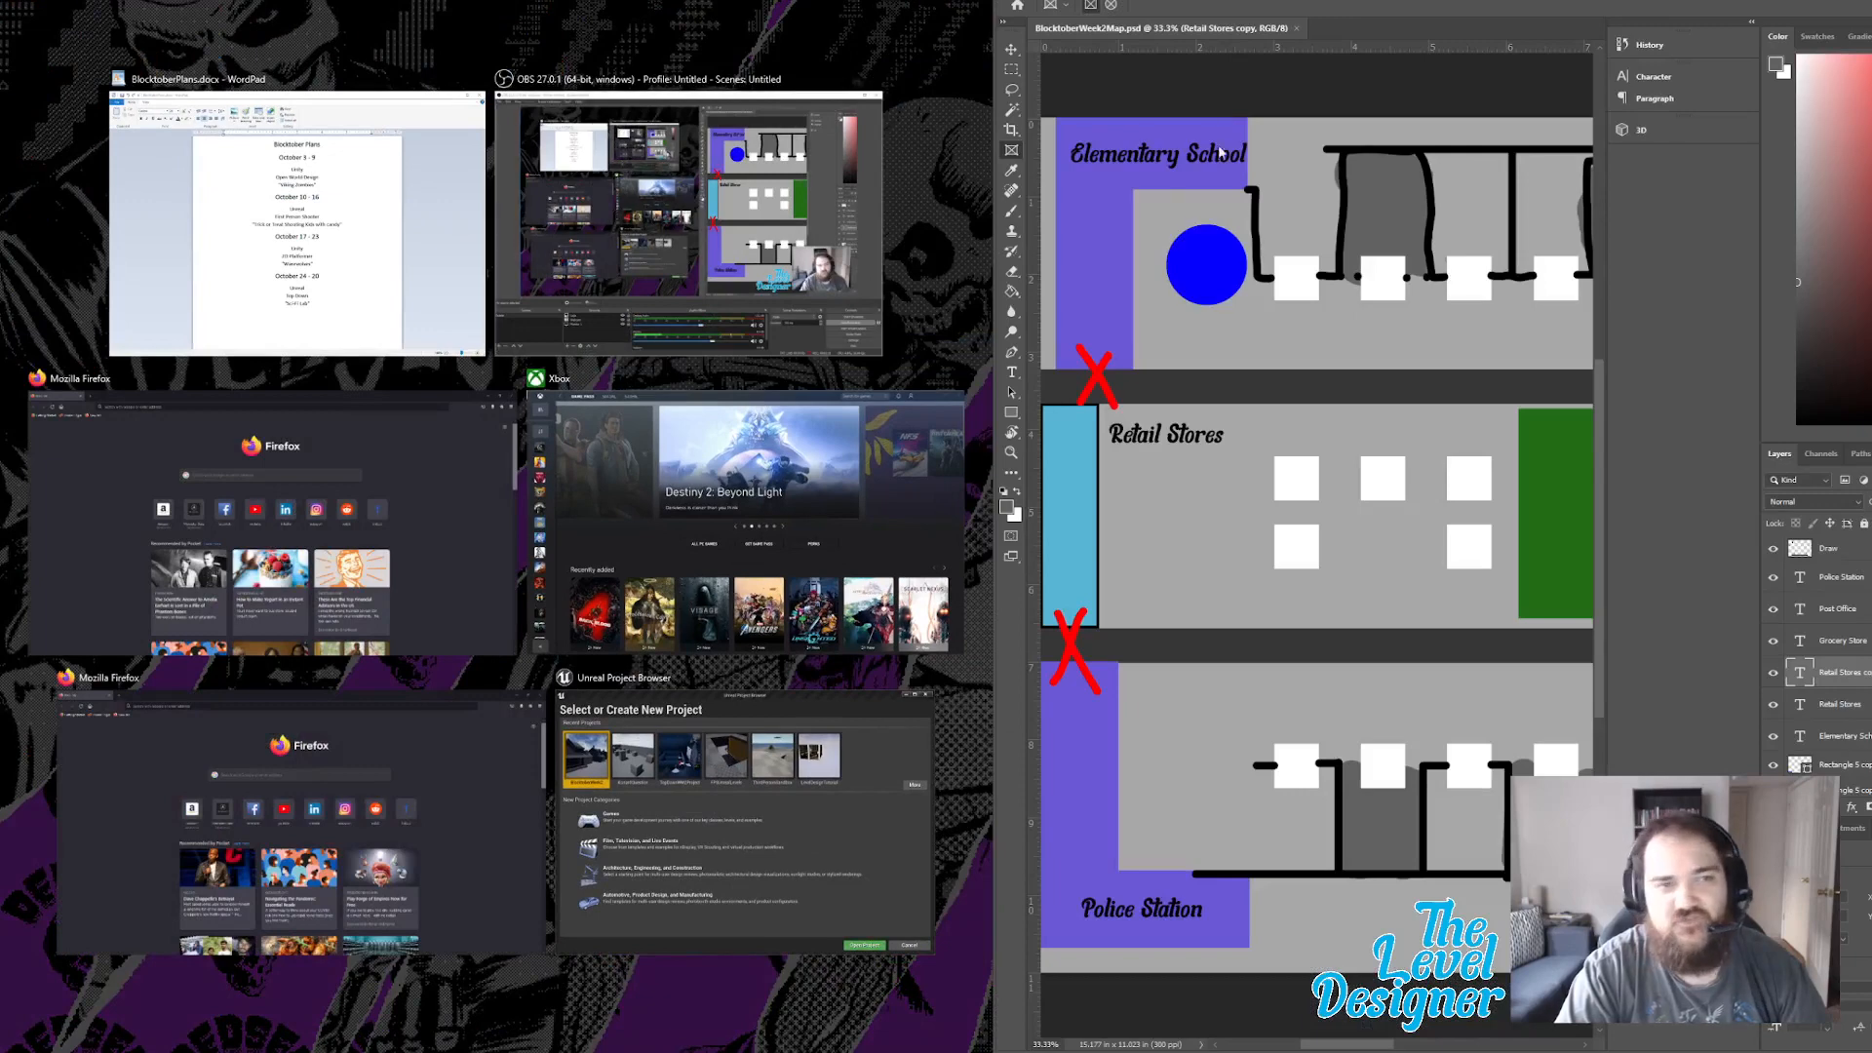
drag(1631, 4, 1871, 146)
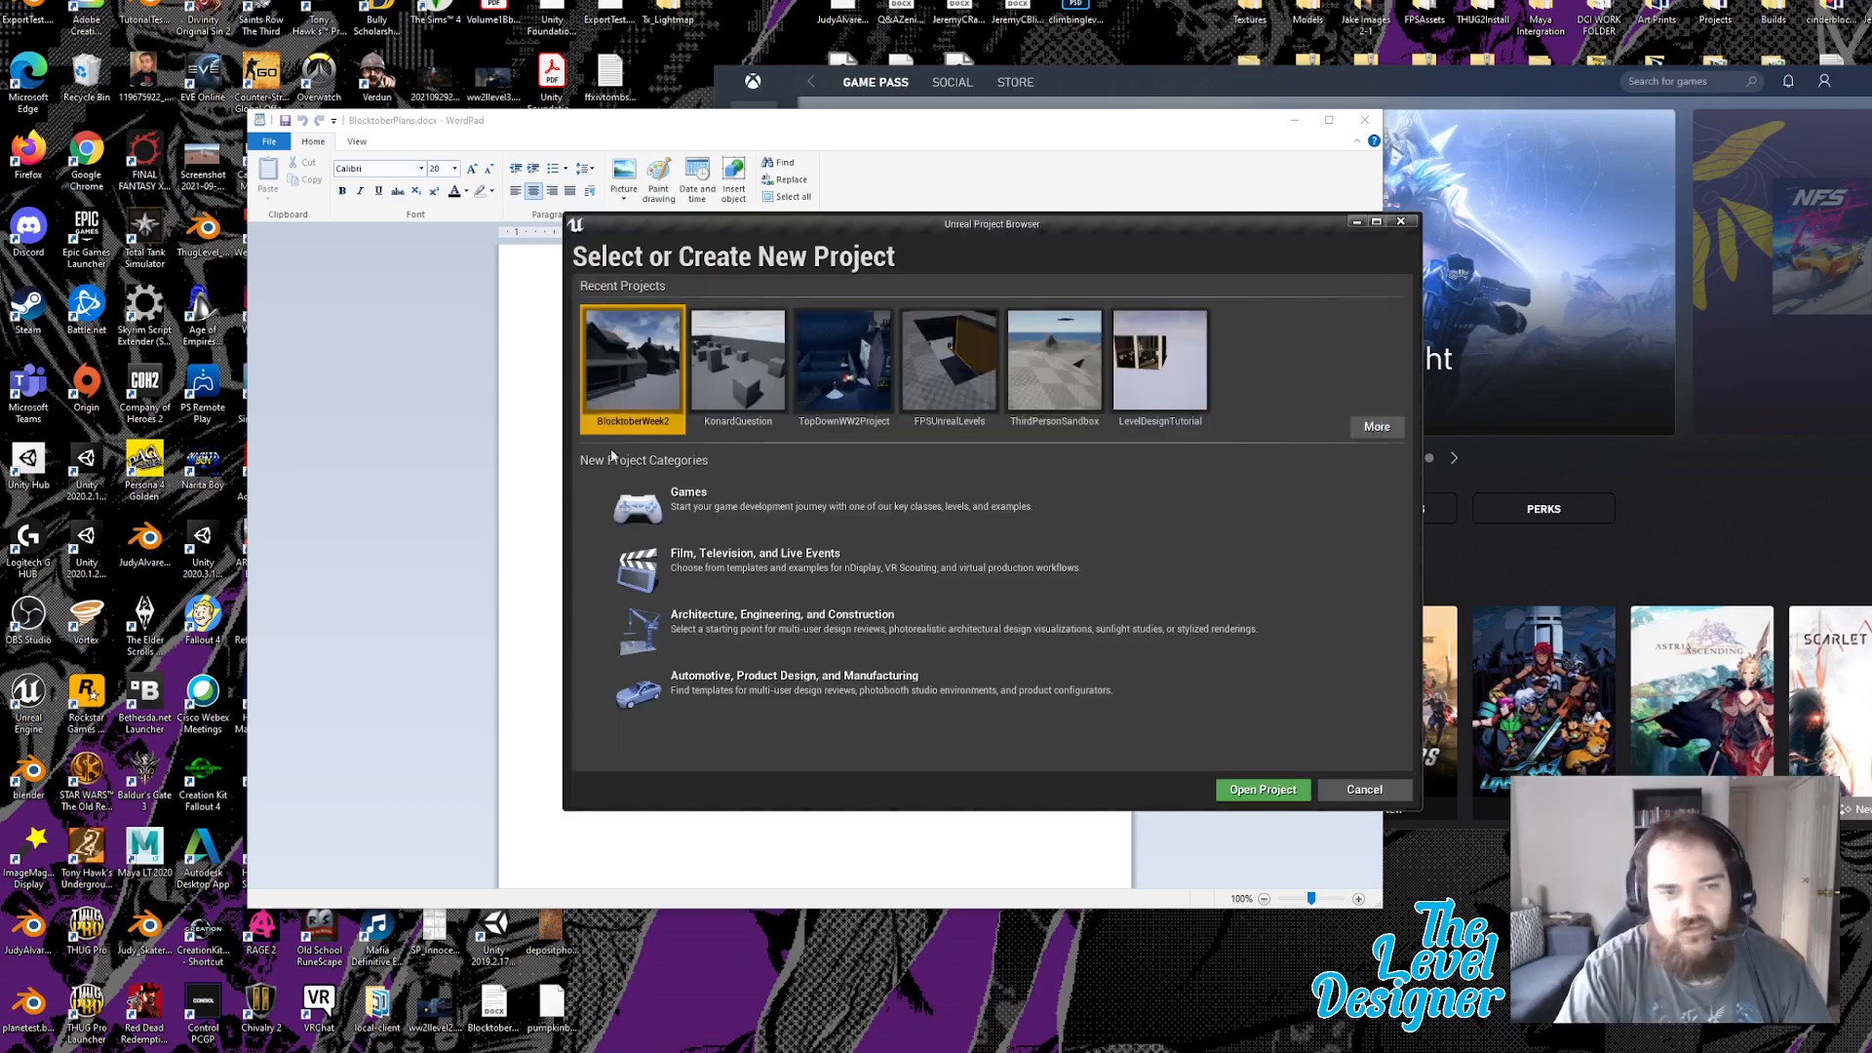
click(1263, 790)
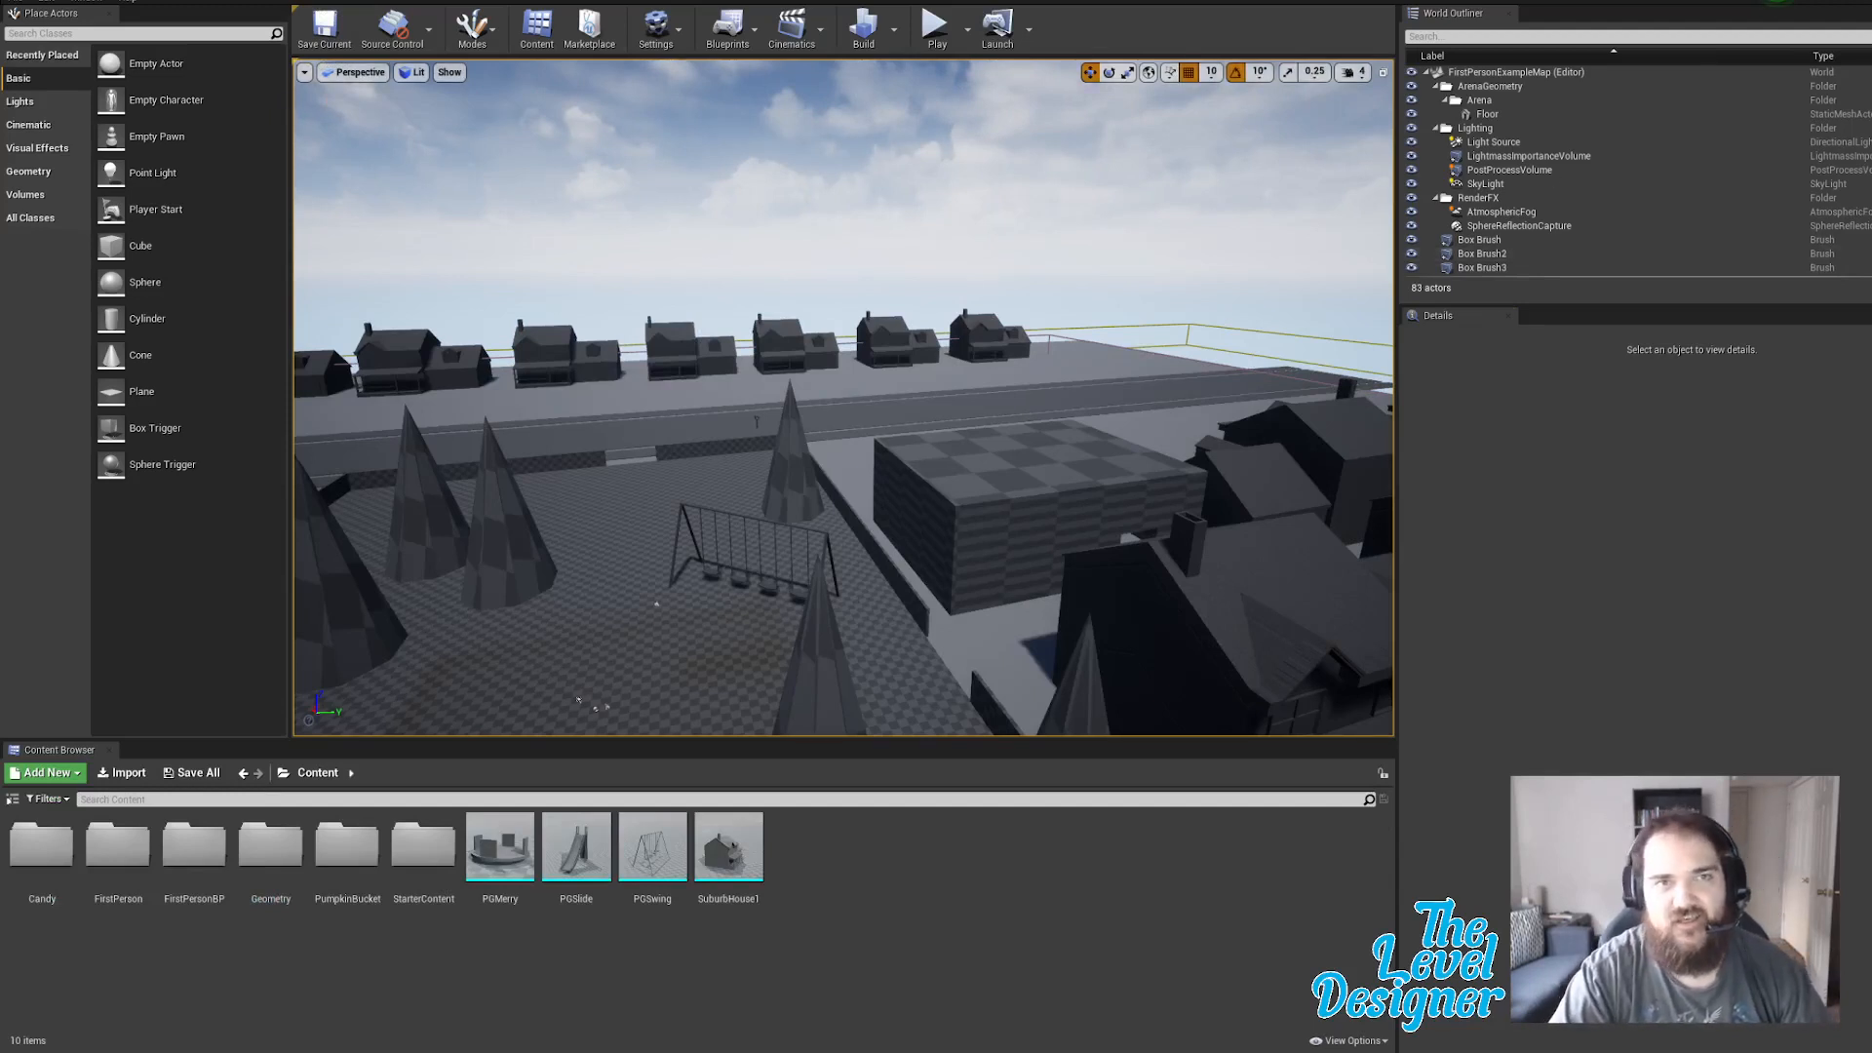
Delete the end house of the row beyond the far road and the end house of the opposite outer row.
right_drag(1021, 495, 702, 493)
key(a)
right_drag(688, 247, 688, 246)
click(669, 252)
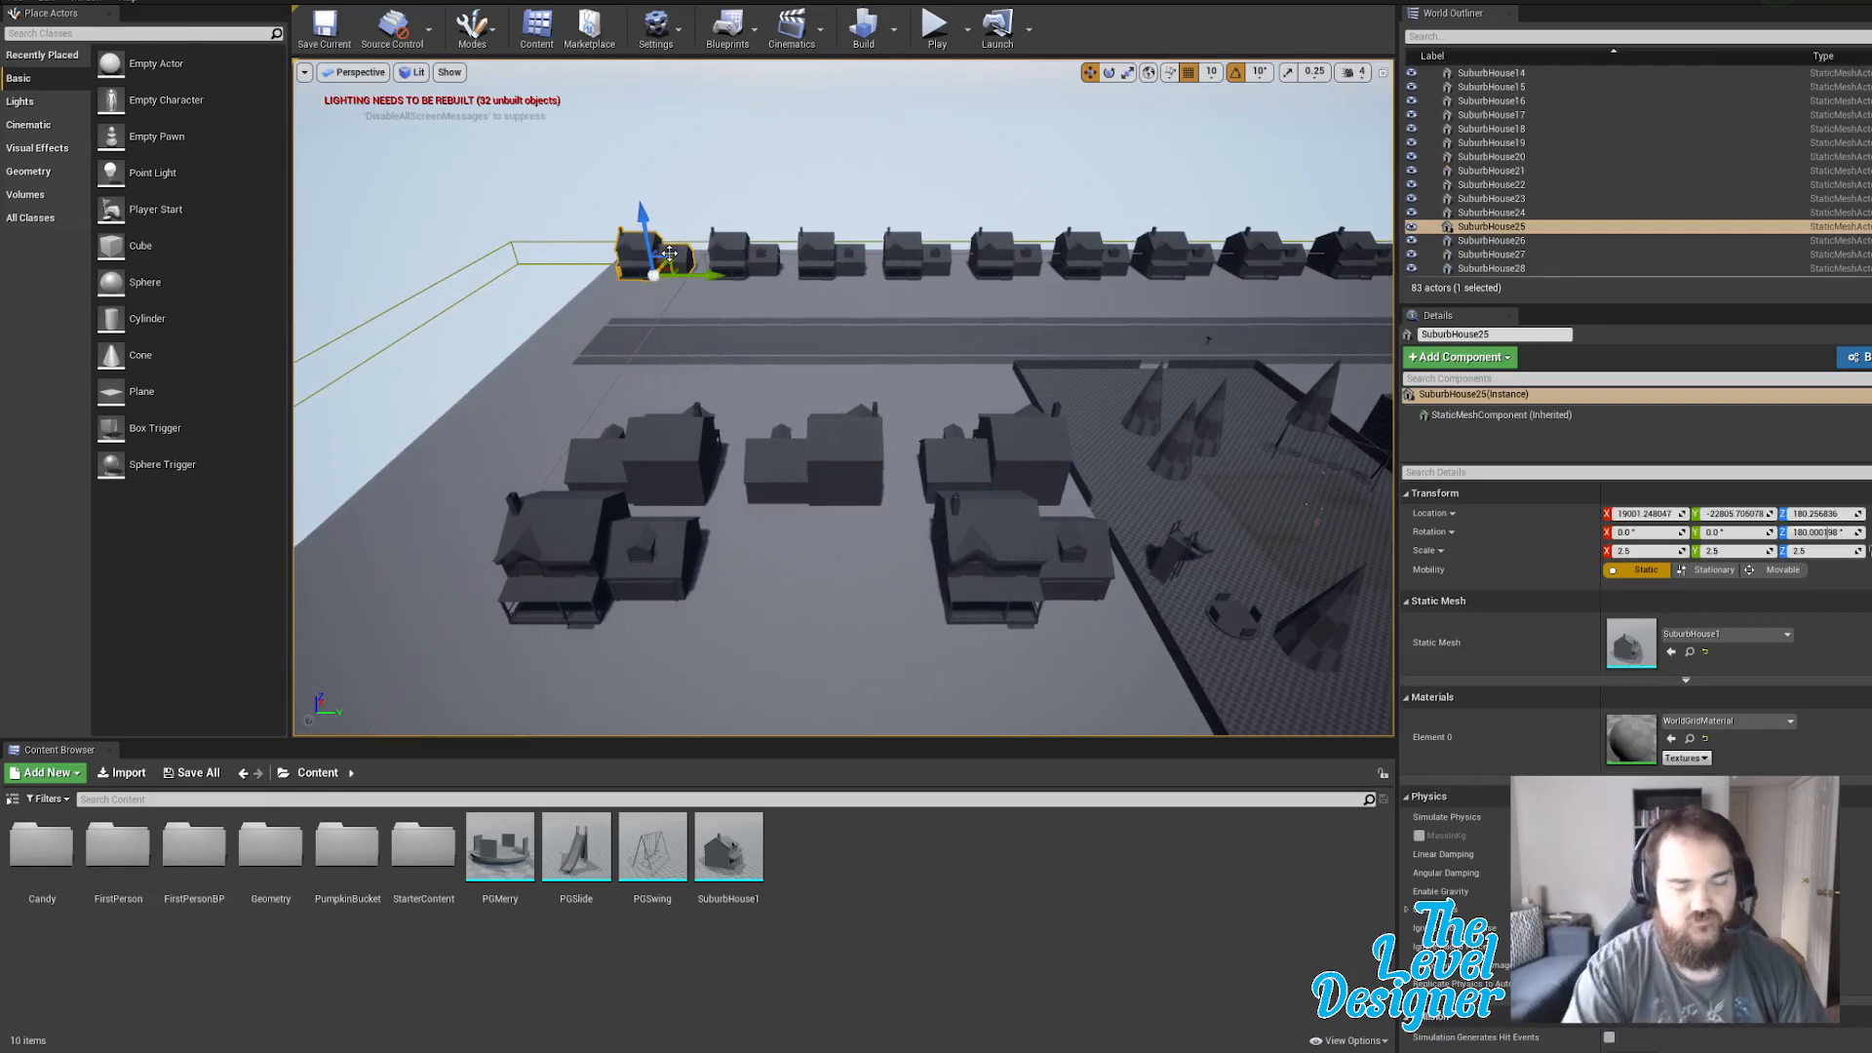
key(Delete)
right_drag(750, 514, 390, 514)
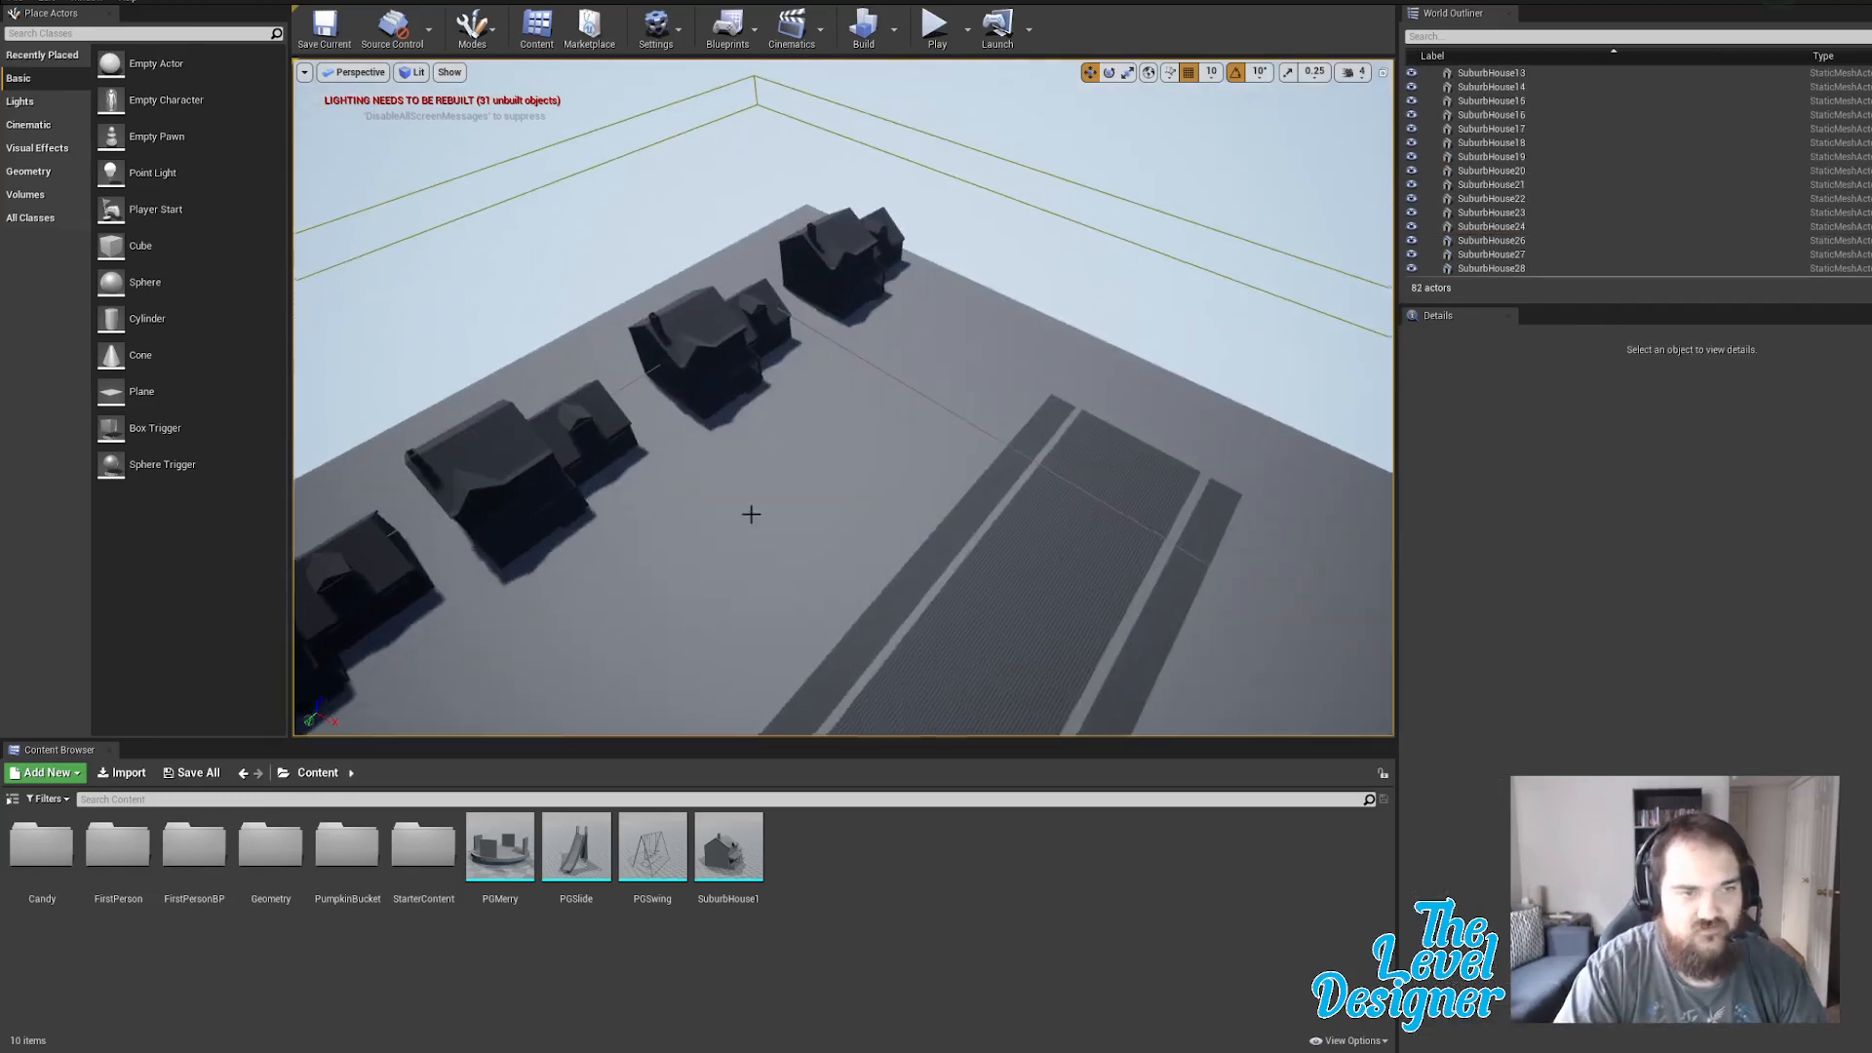
click(853, 265)
key(Delete)
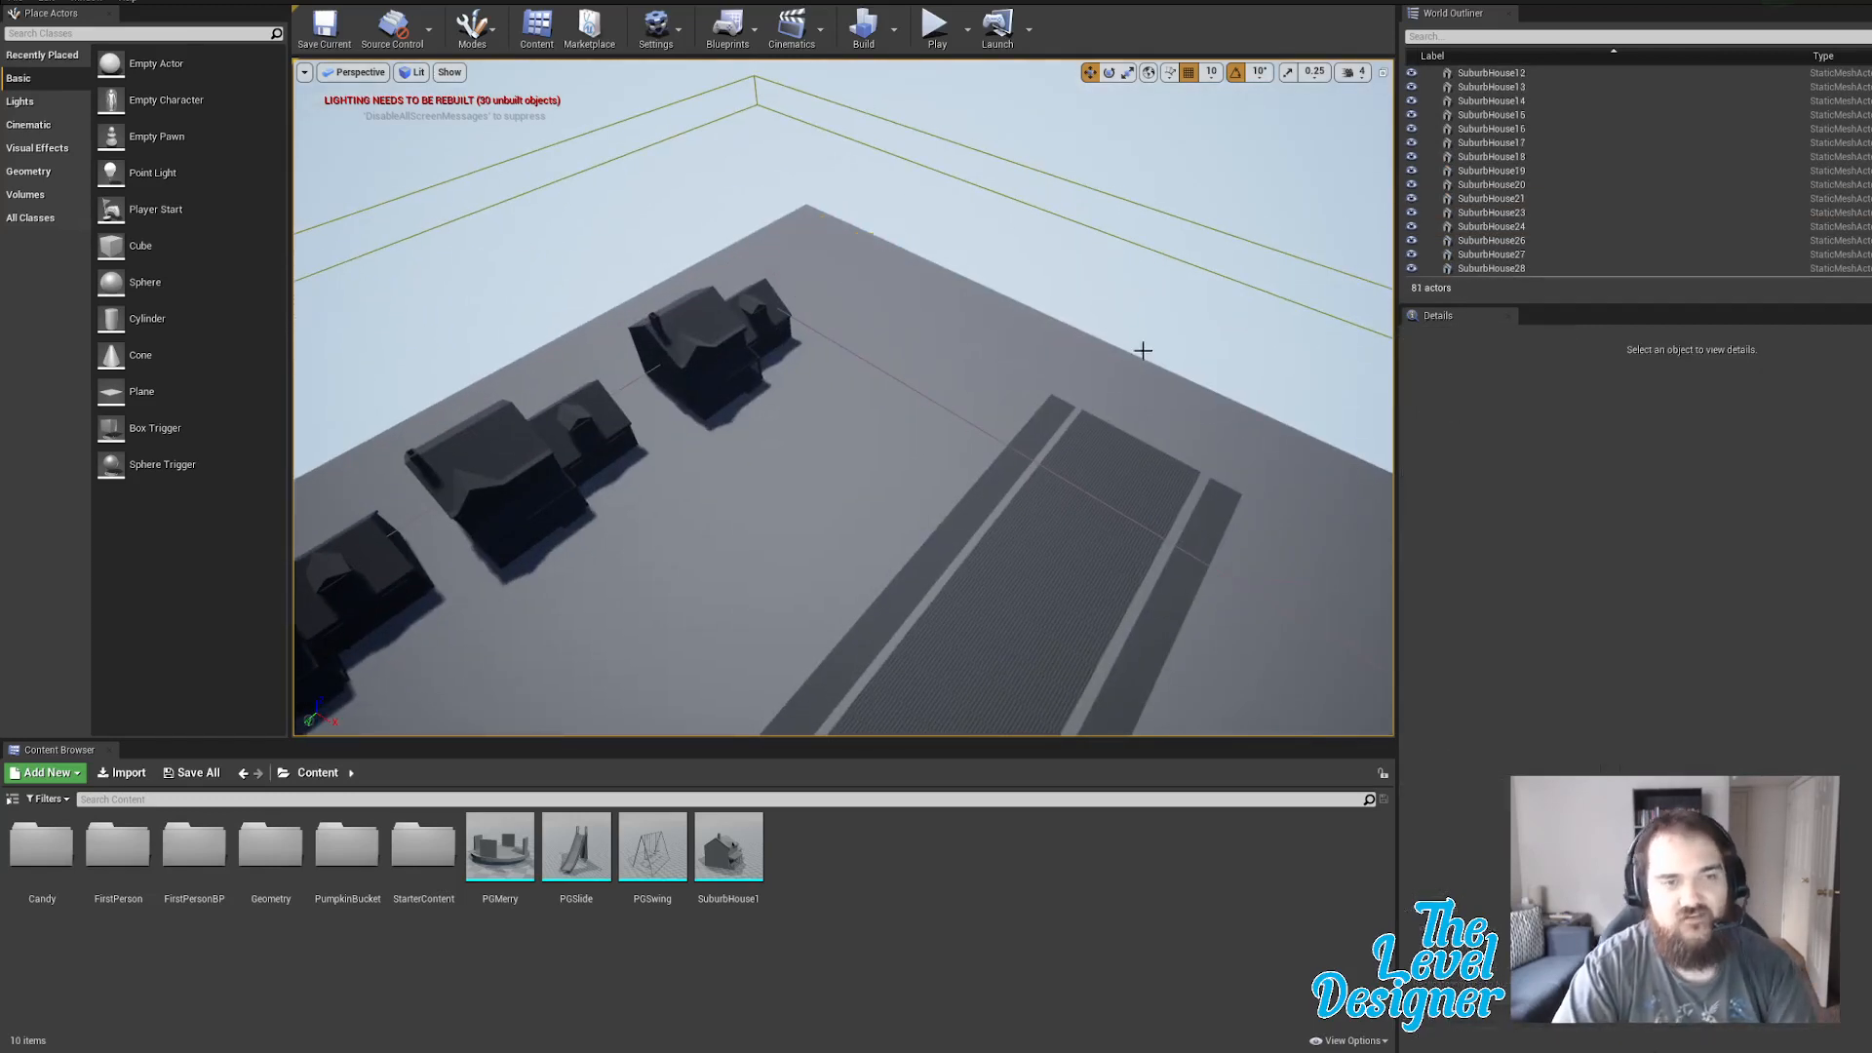
Widen the Floor along the road direction to a Y scale of about 740.2.
right_drag(1141, 351, 501, 380)
key(d)
right_drag(1084, 246, 849, 246)
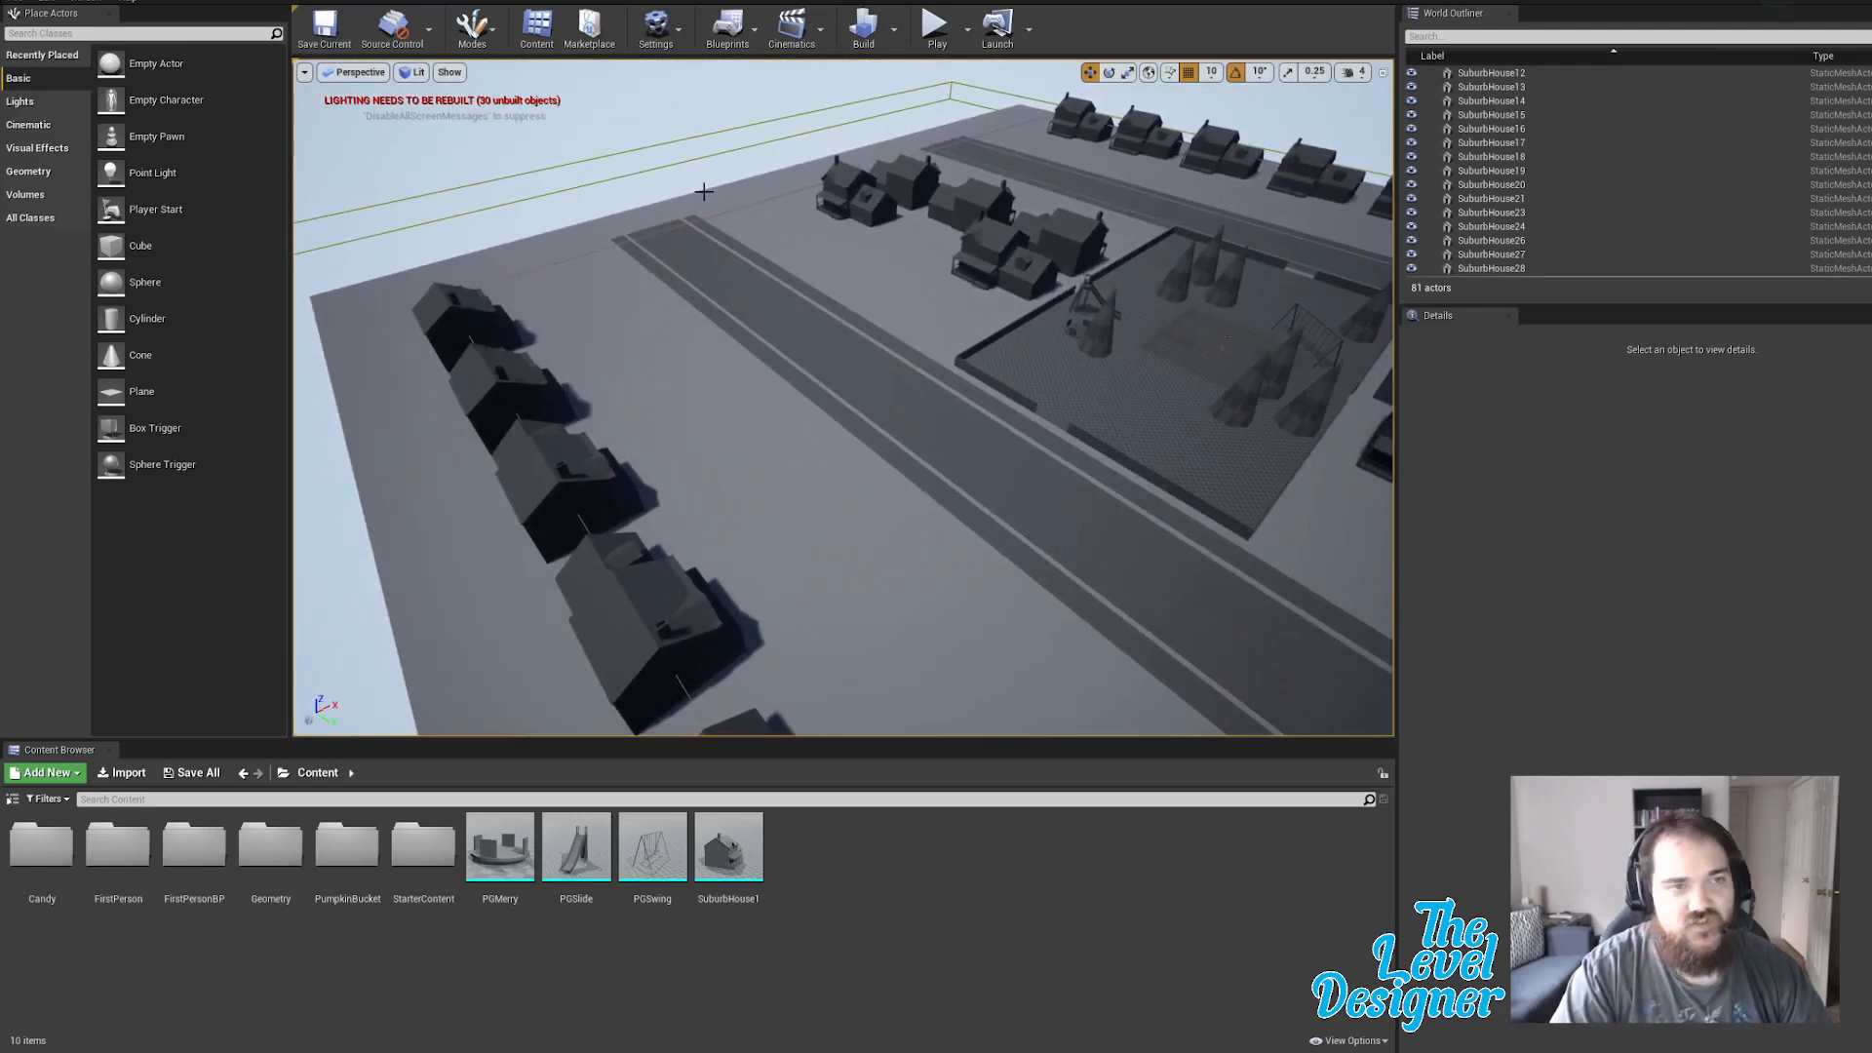
click(752, 198)
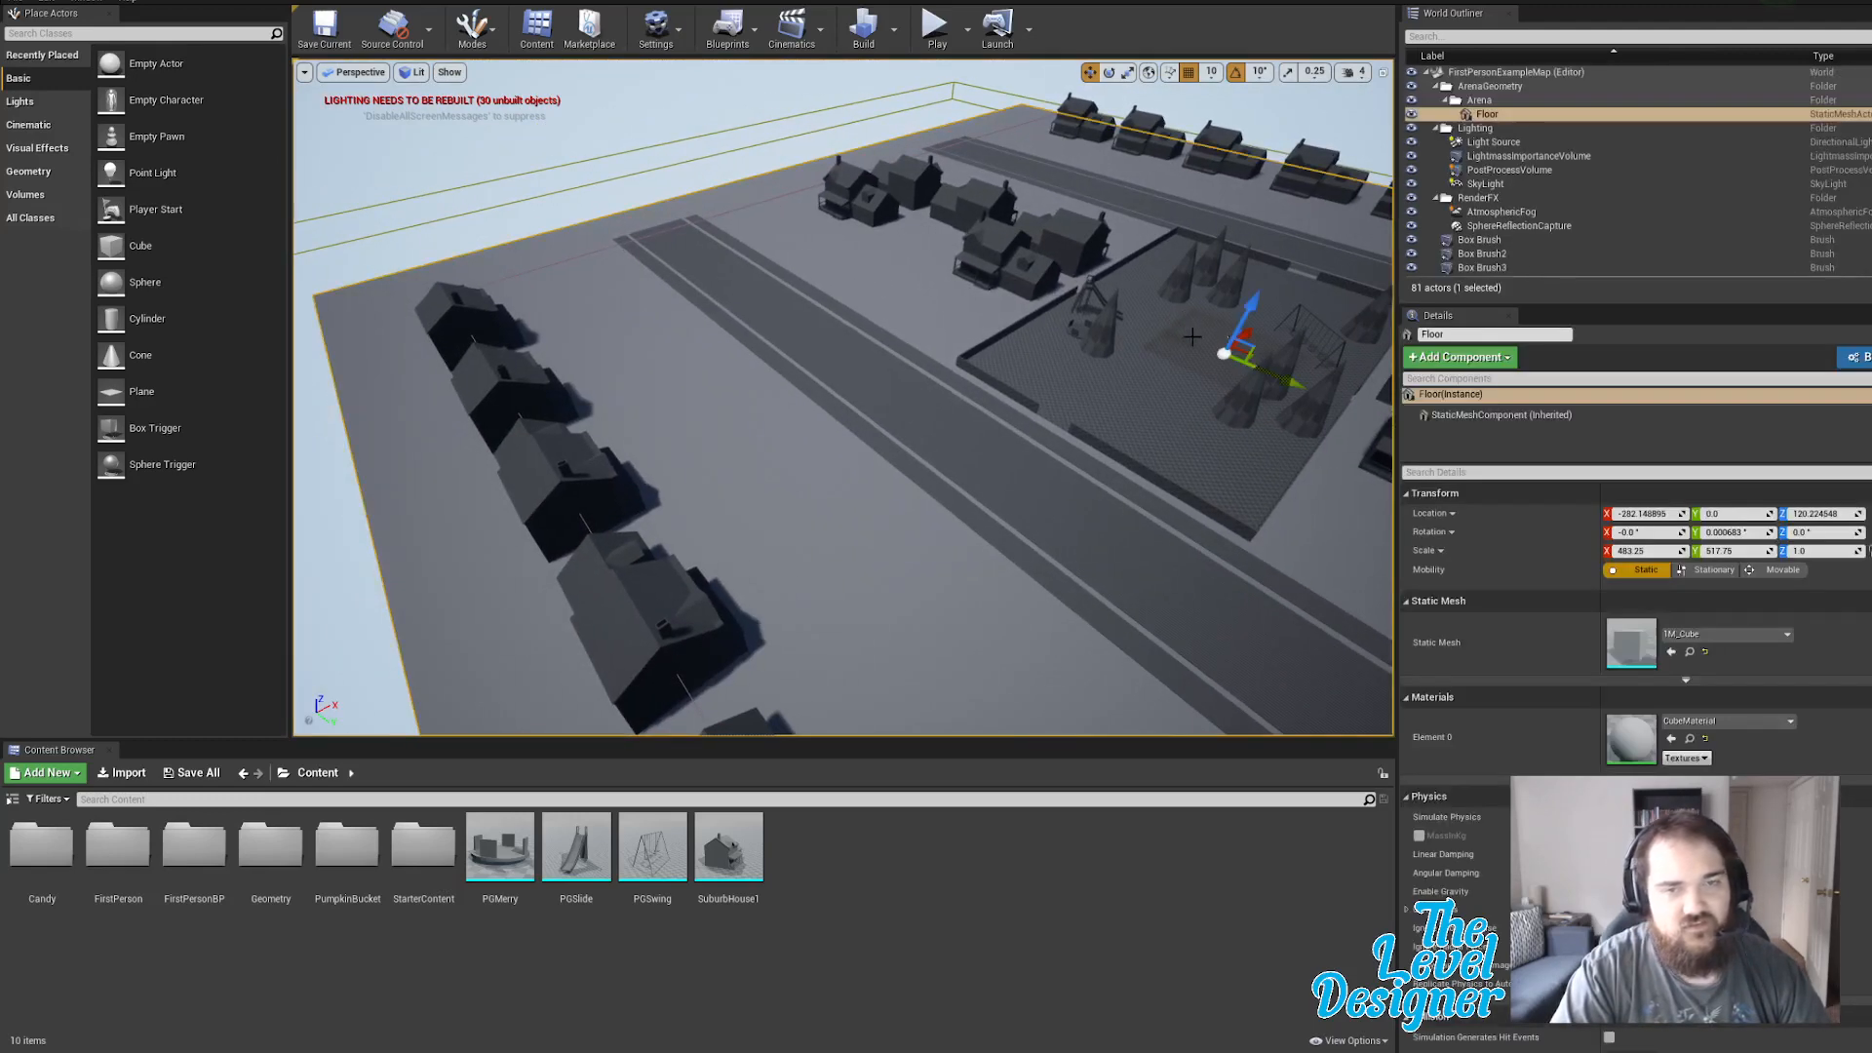
key(e)
key(r)
drag(1278, 380, 1278, 381)
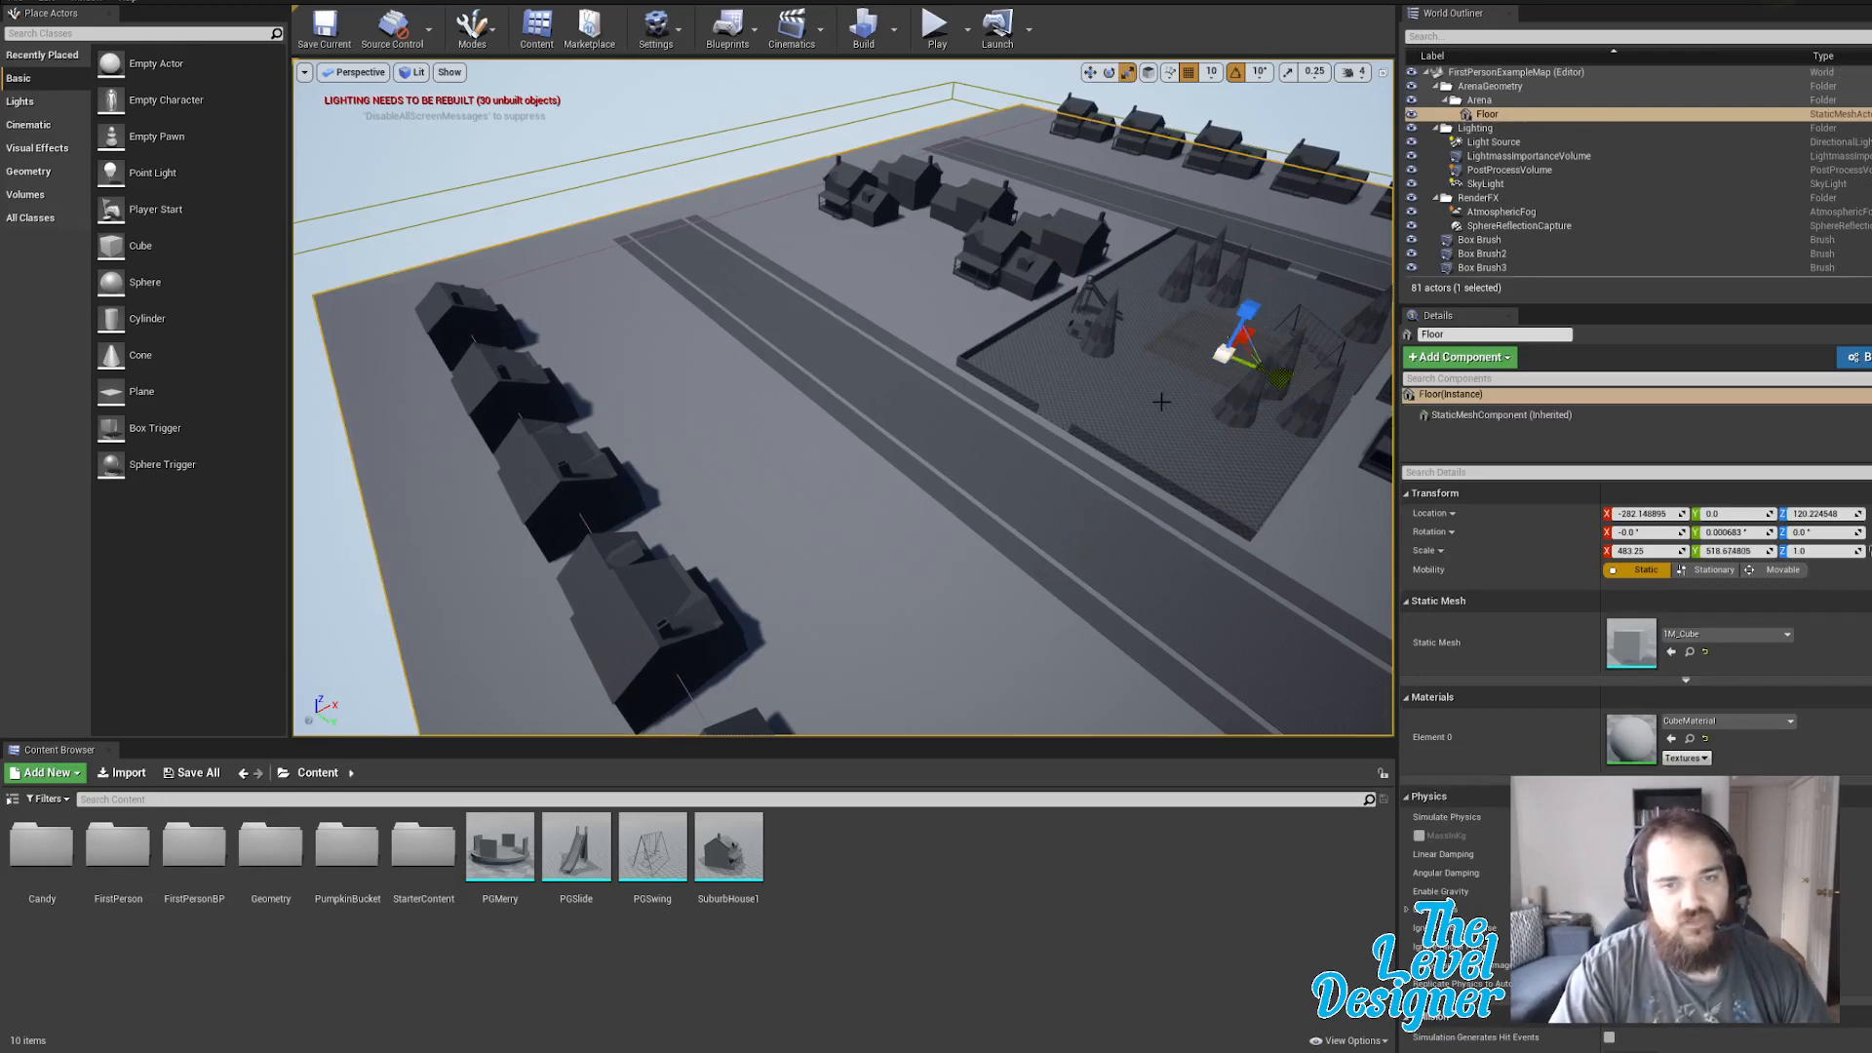
right_drag(873, 394, 1141, 394)
mouse_move(841, 378)
mouse_down()
mouse_move(897, 379)
mouse_move(849, 379)
mouse_up()
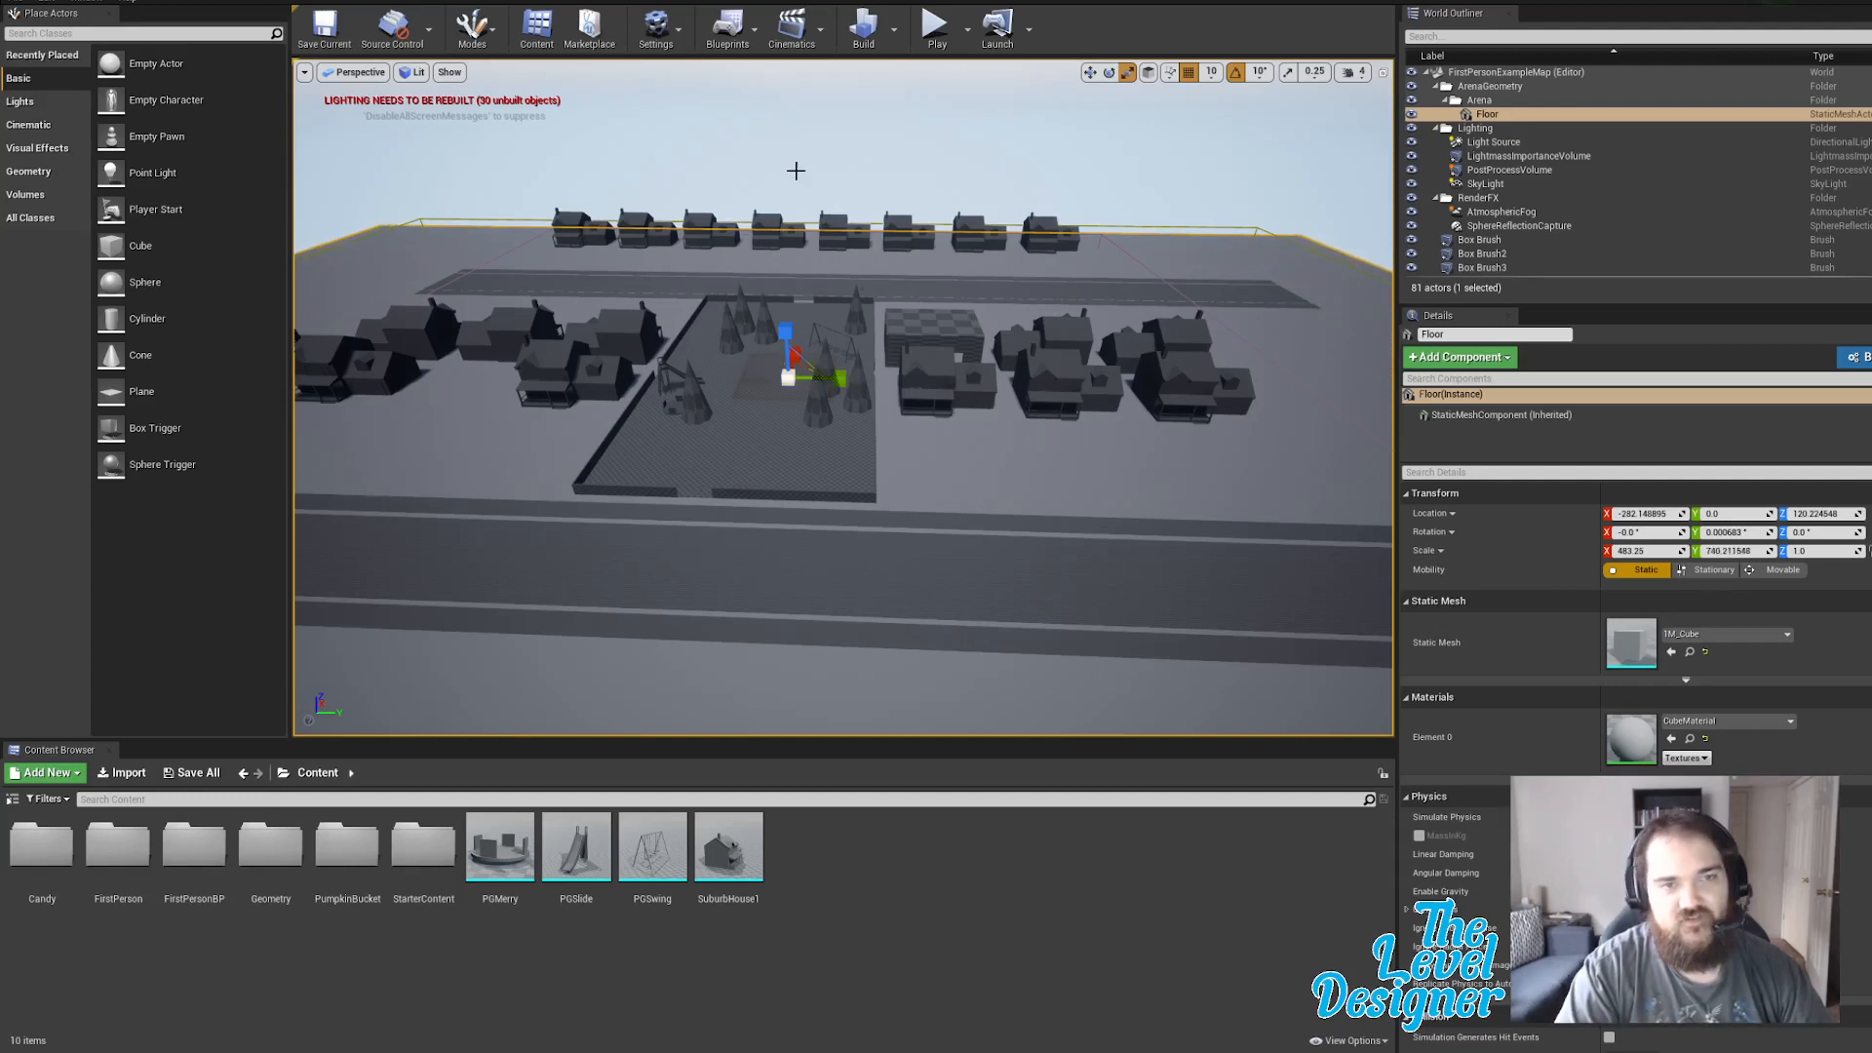
Switch on the Brush Editing mode and show the placeable geometry brushes.
click(470, 29)
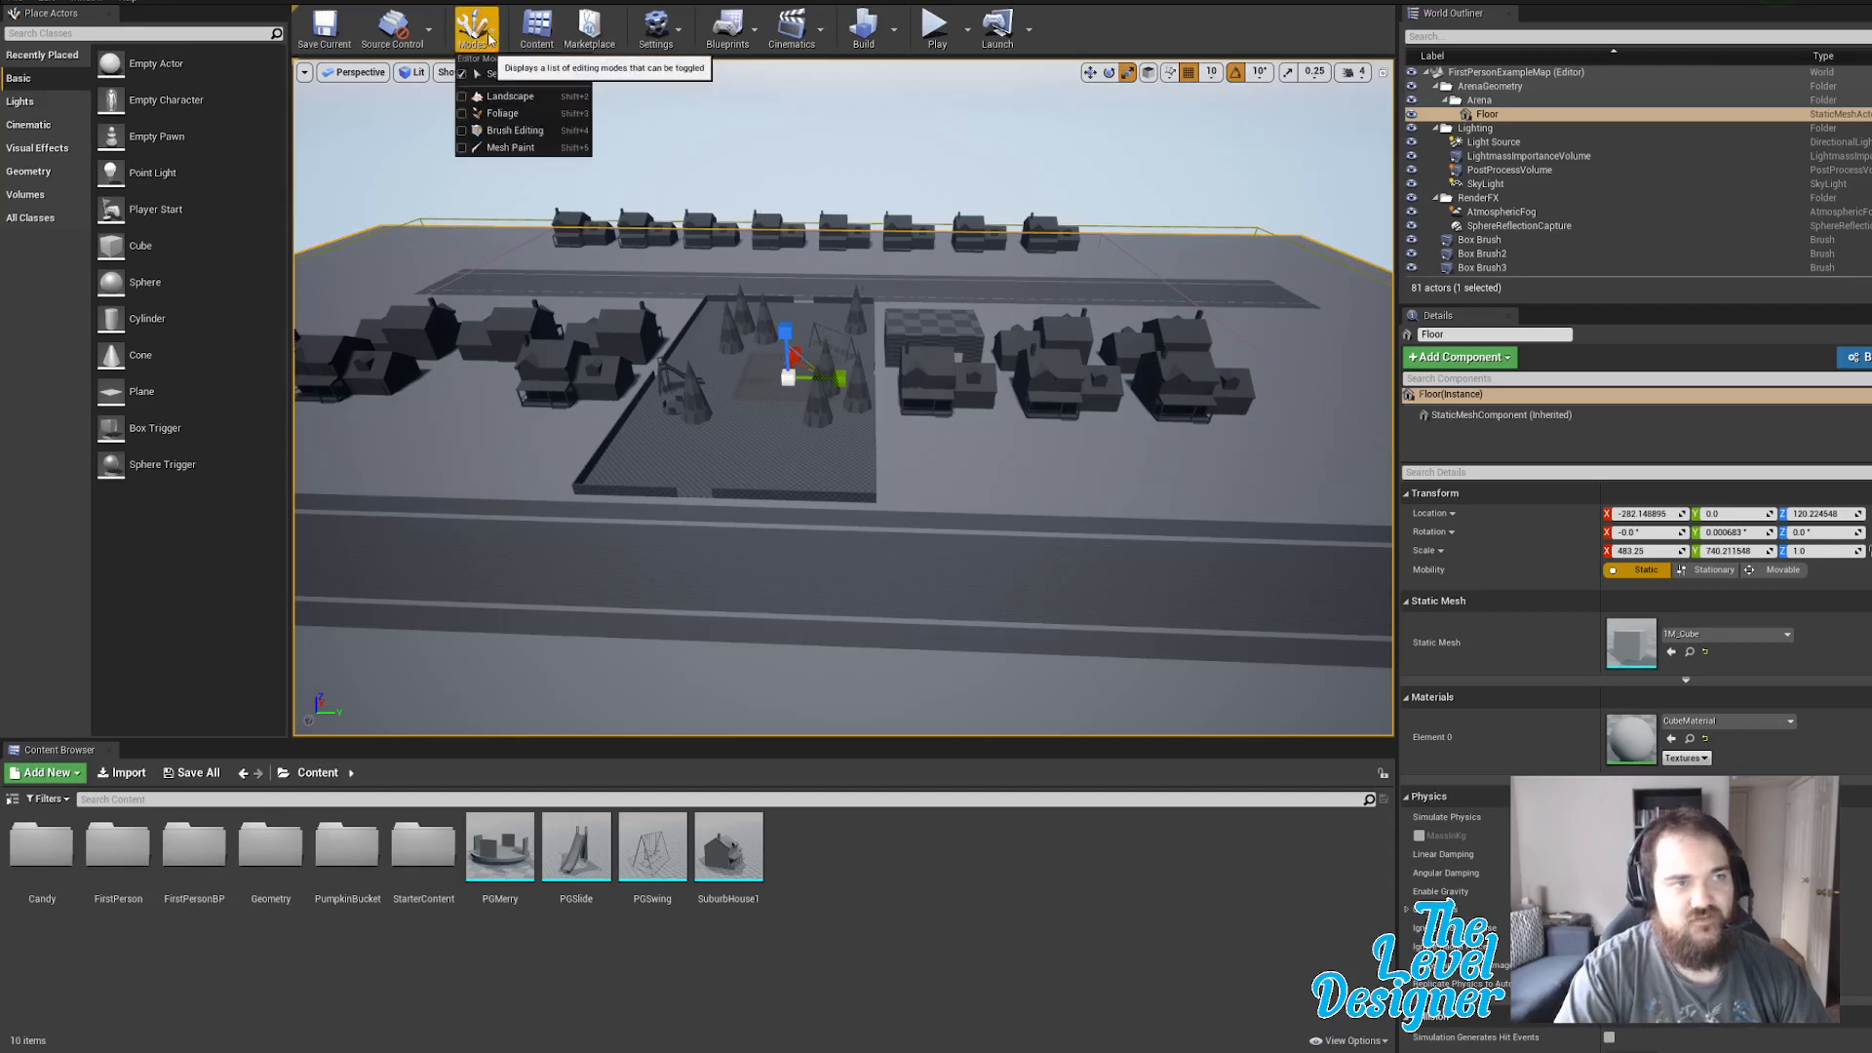
click(499, 130)
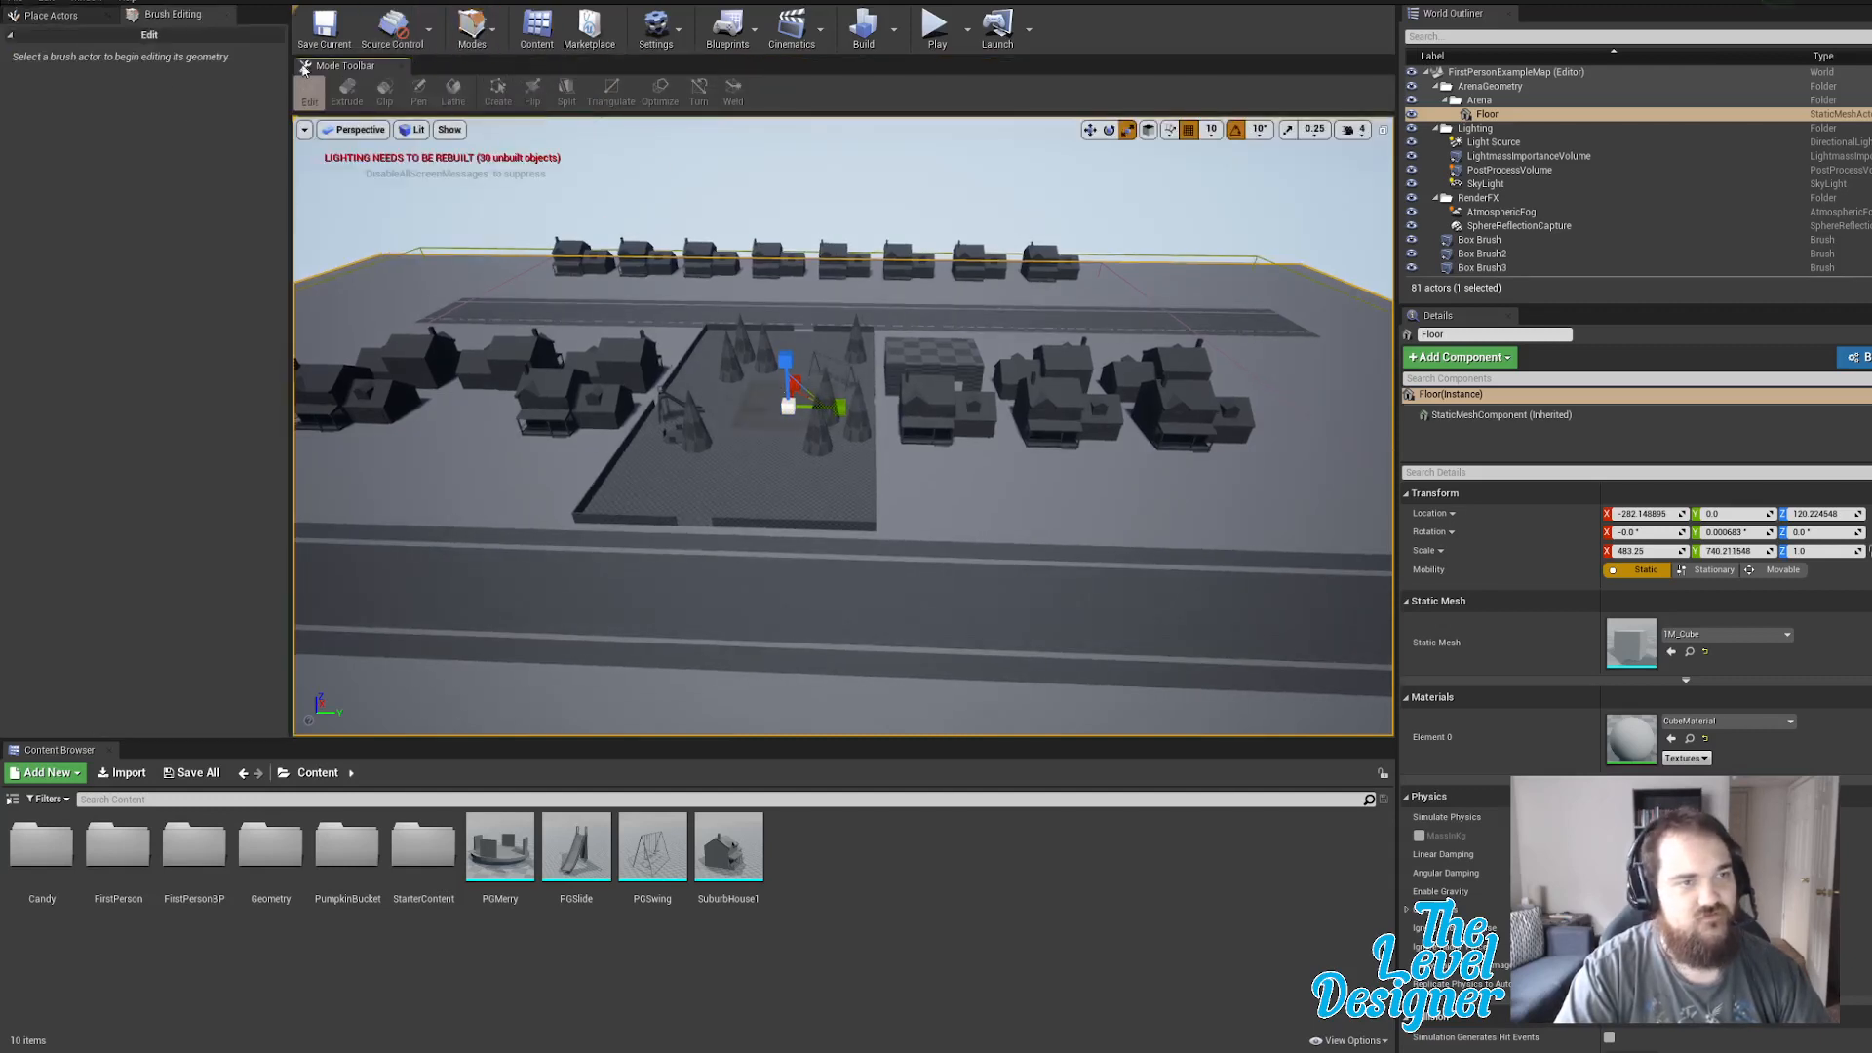
click(51, 15)
click(29, 176)
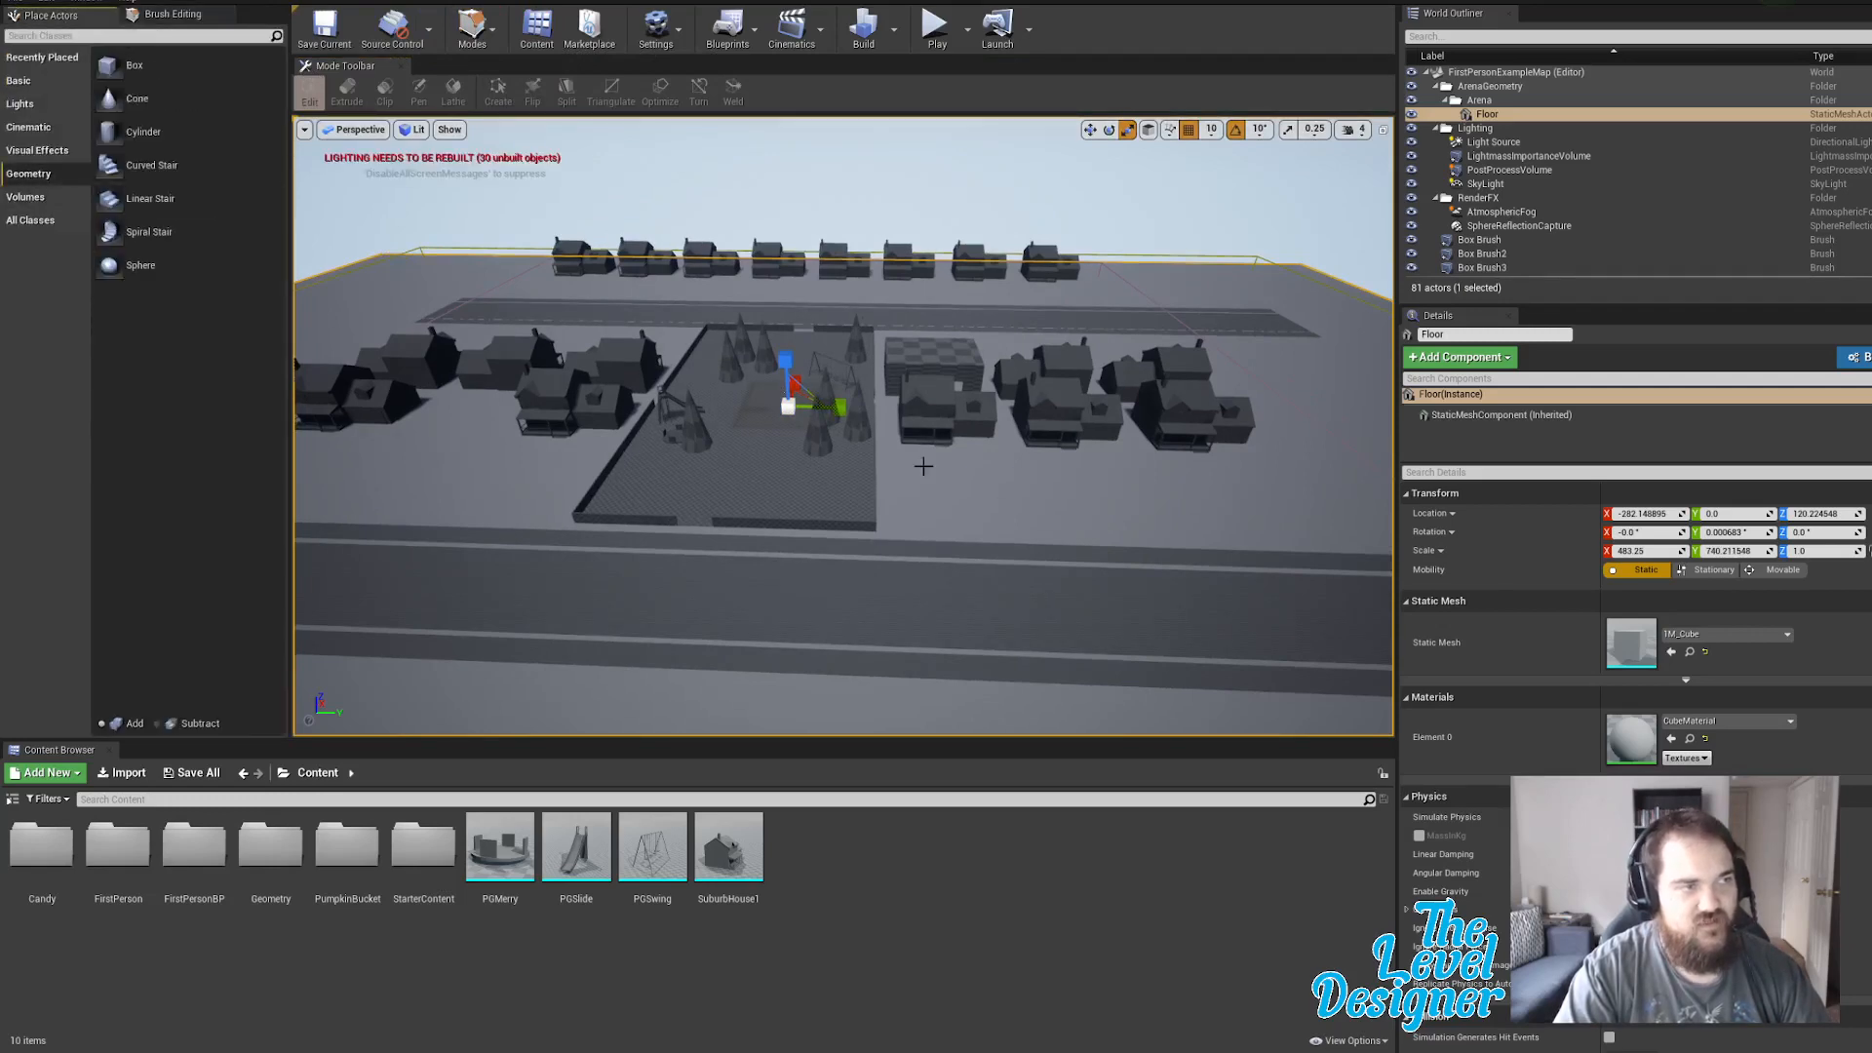
Stretch the surface brush of the near road along Y beyond both of its curb strips.
right_drag(934, 471, 1122, 459)
mouse_move(863, 493)
right_down()
mouse_move(683, 507)
mouse_move(806, 493)
mouse_move(574, 483)
mouse_move(854, 477)
right_up()
click(864, 493)
key(s)
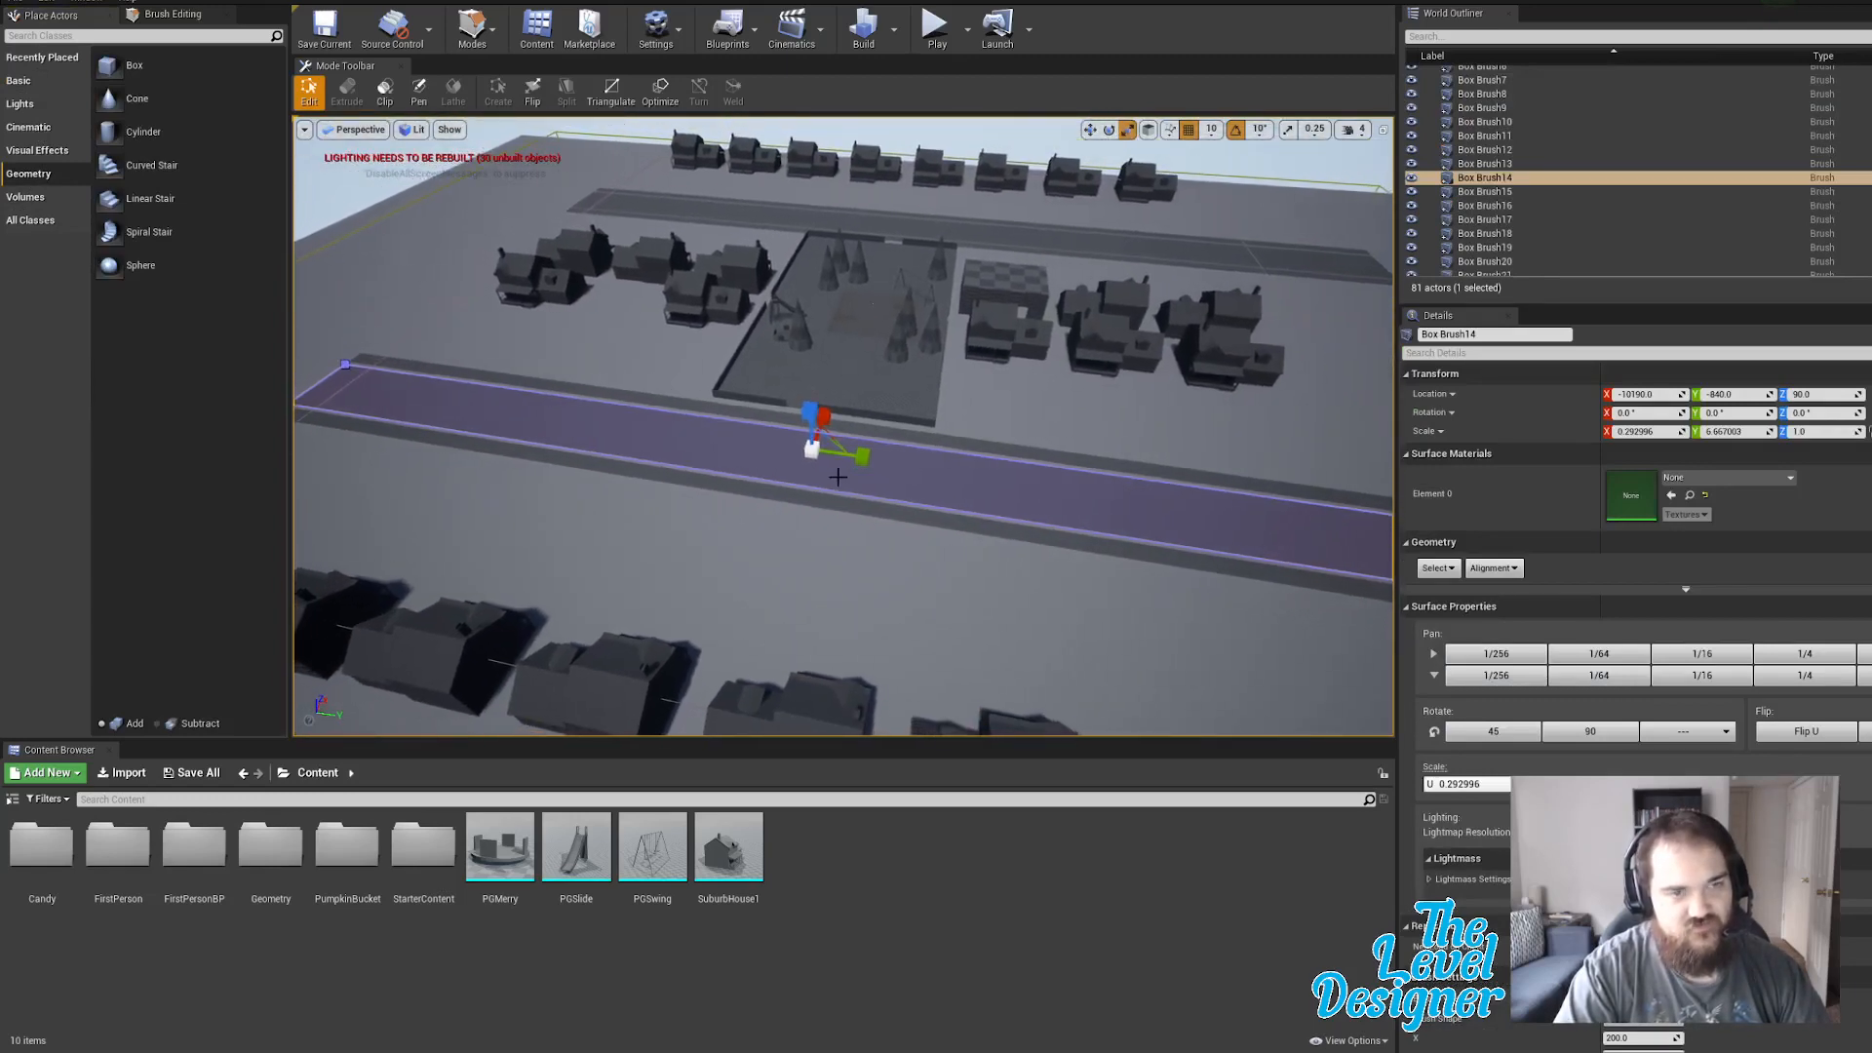
drag(860, 458, 1260, 510)
right_drag(797, 427, 839, 398)
right_drag(895, 518, 1024, 536)
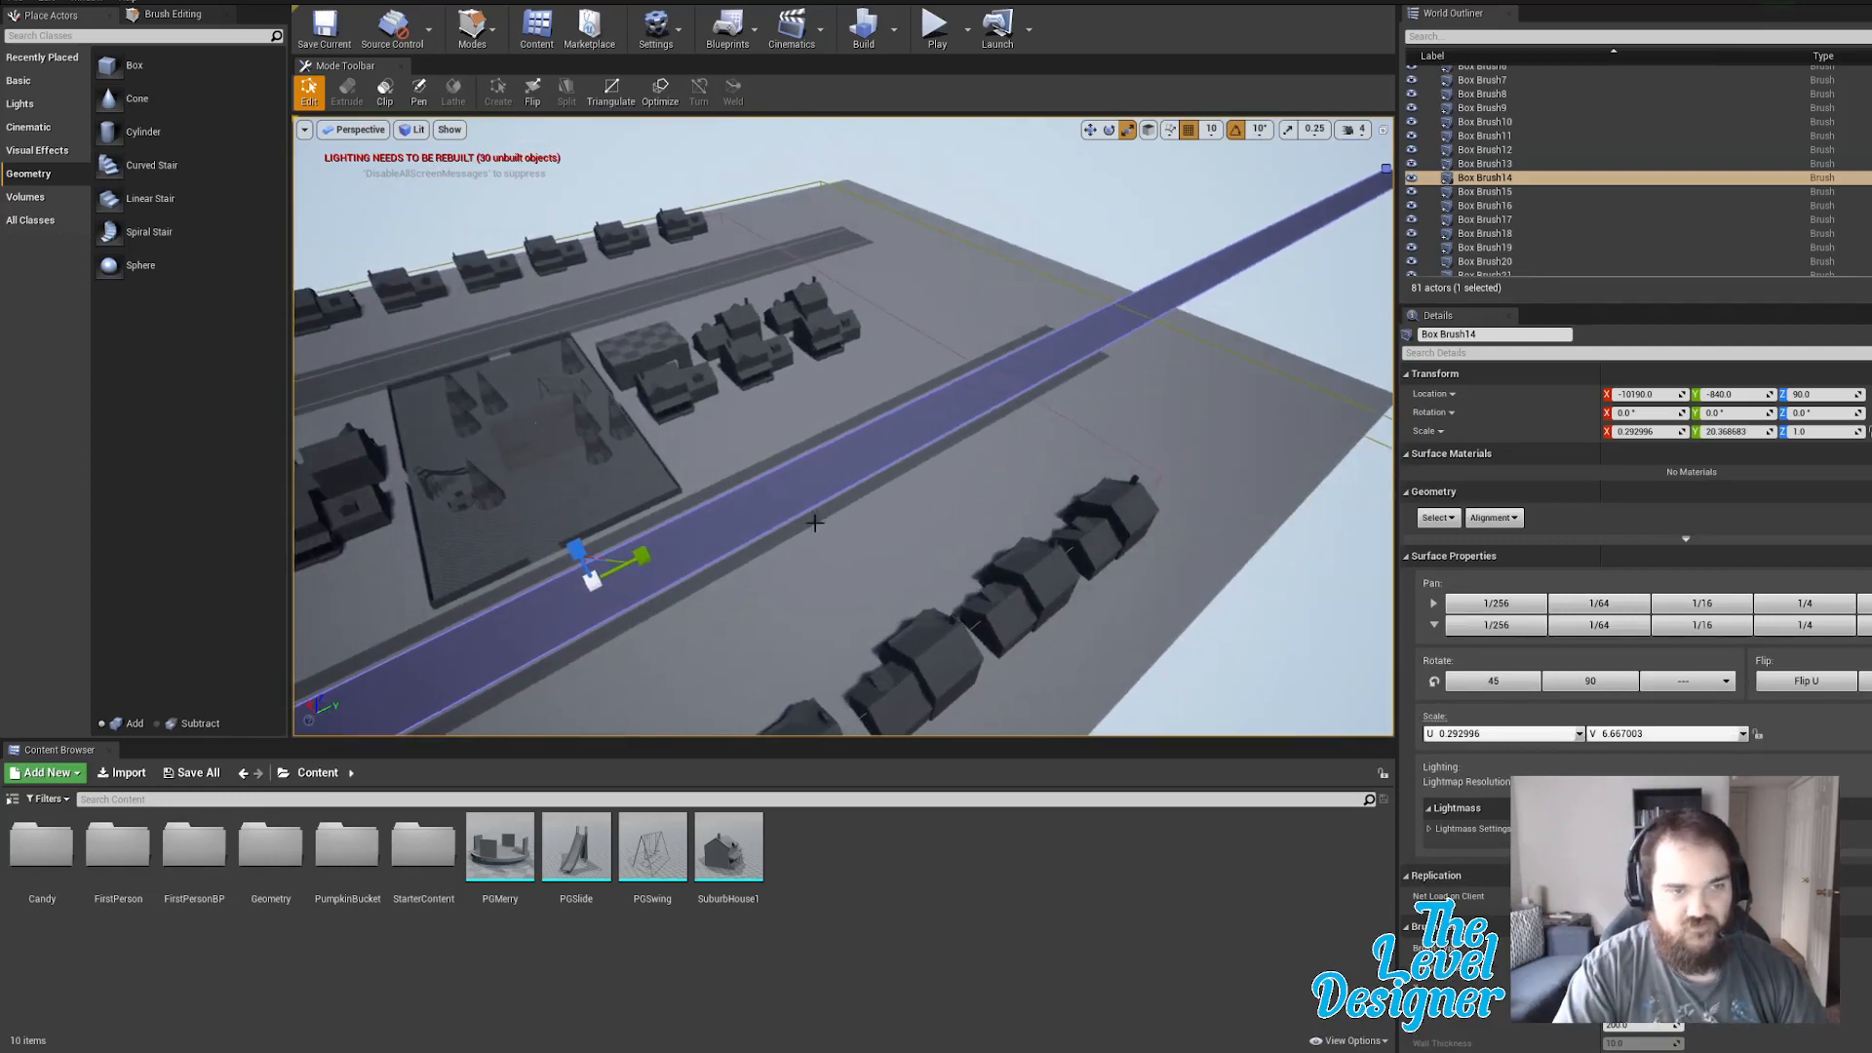
drag(642, 556, 454, 651)
right_drag(898, 508, 835, 499)
drag(644, 536, 673, 522)
right_drag(798, 489, 614, 478)
Go through the brushes from Box Brush19 back to Box Brush14 to identify the road and curb pieces.
click(926, 485)
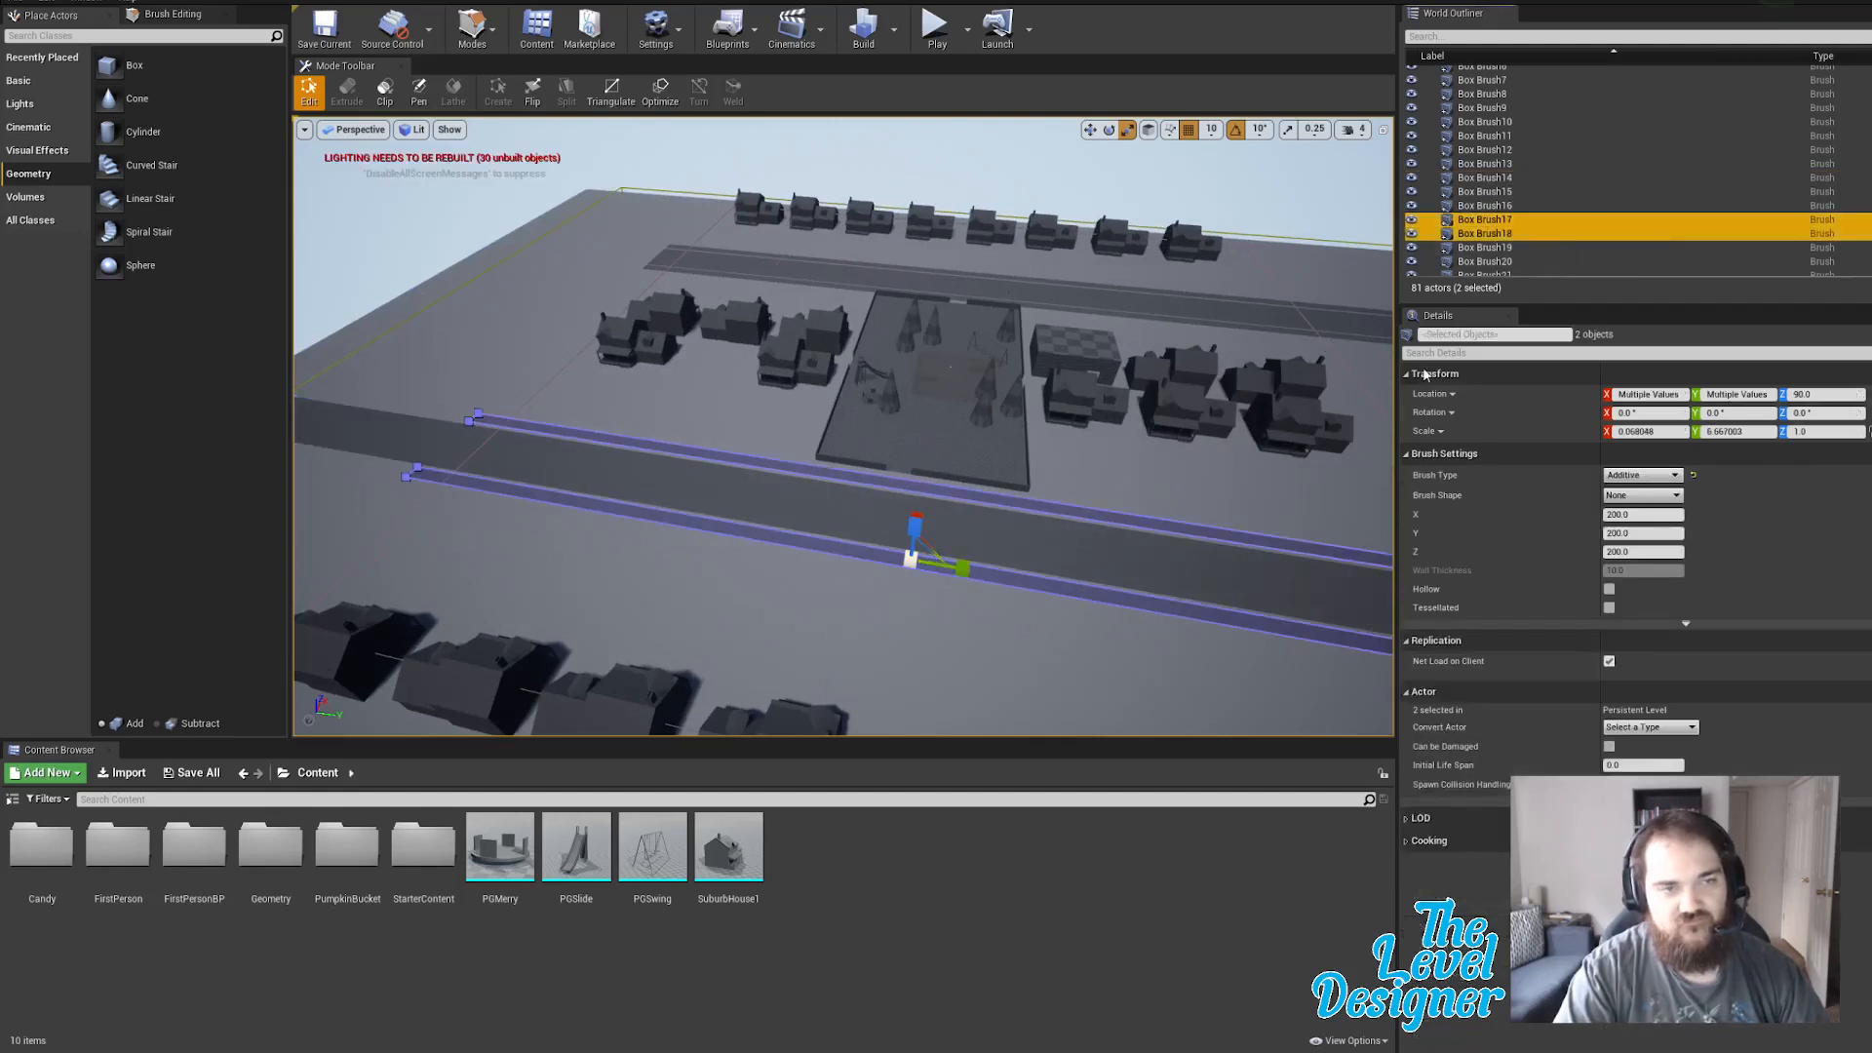
click(1517, 249)
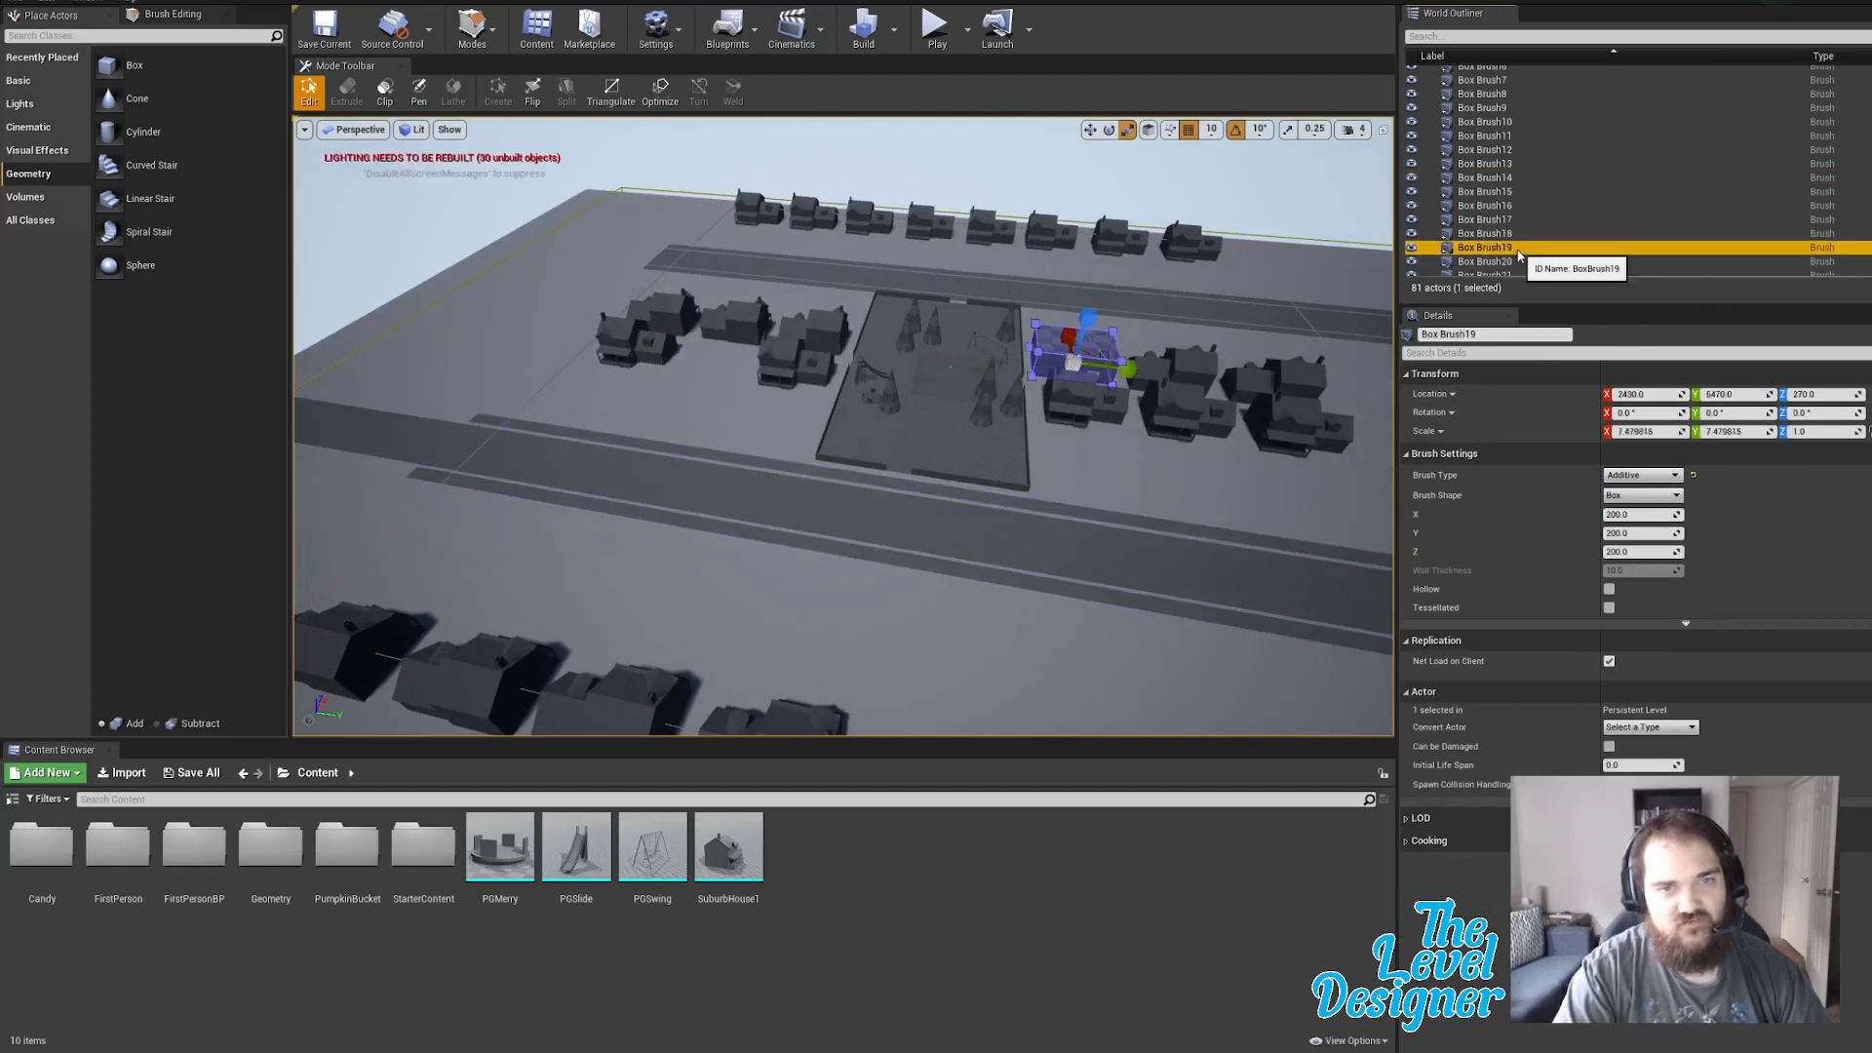
click(1512, 221)
click(1506, 206)
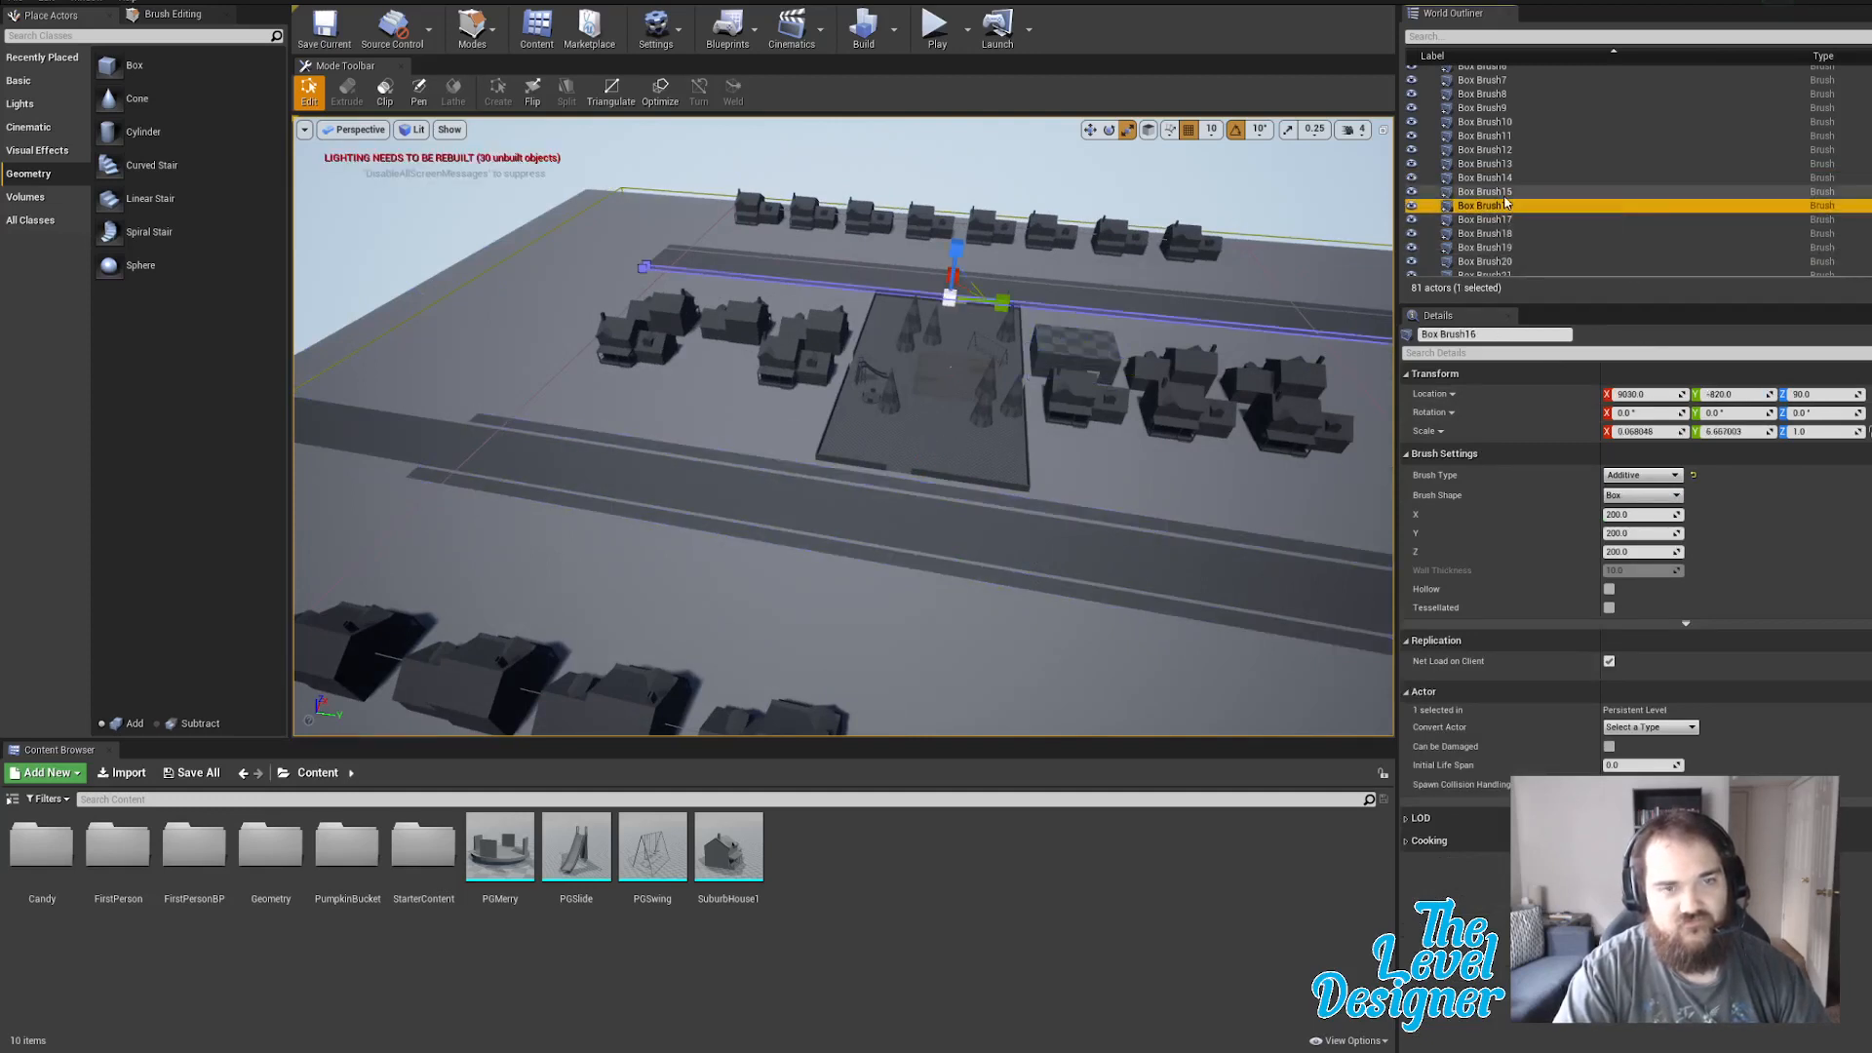
click(1508, 192)
click(1515, 179)
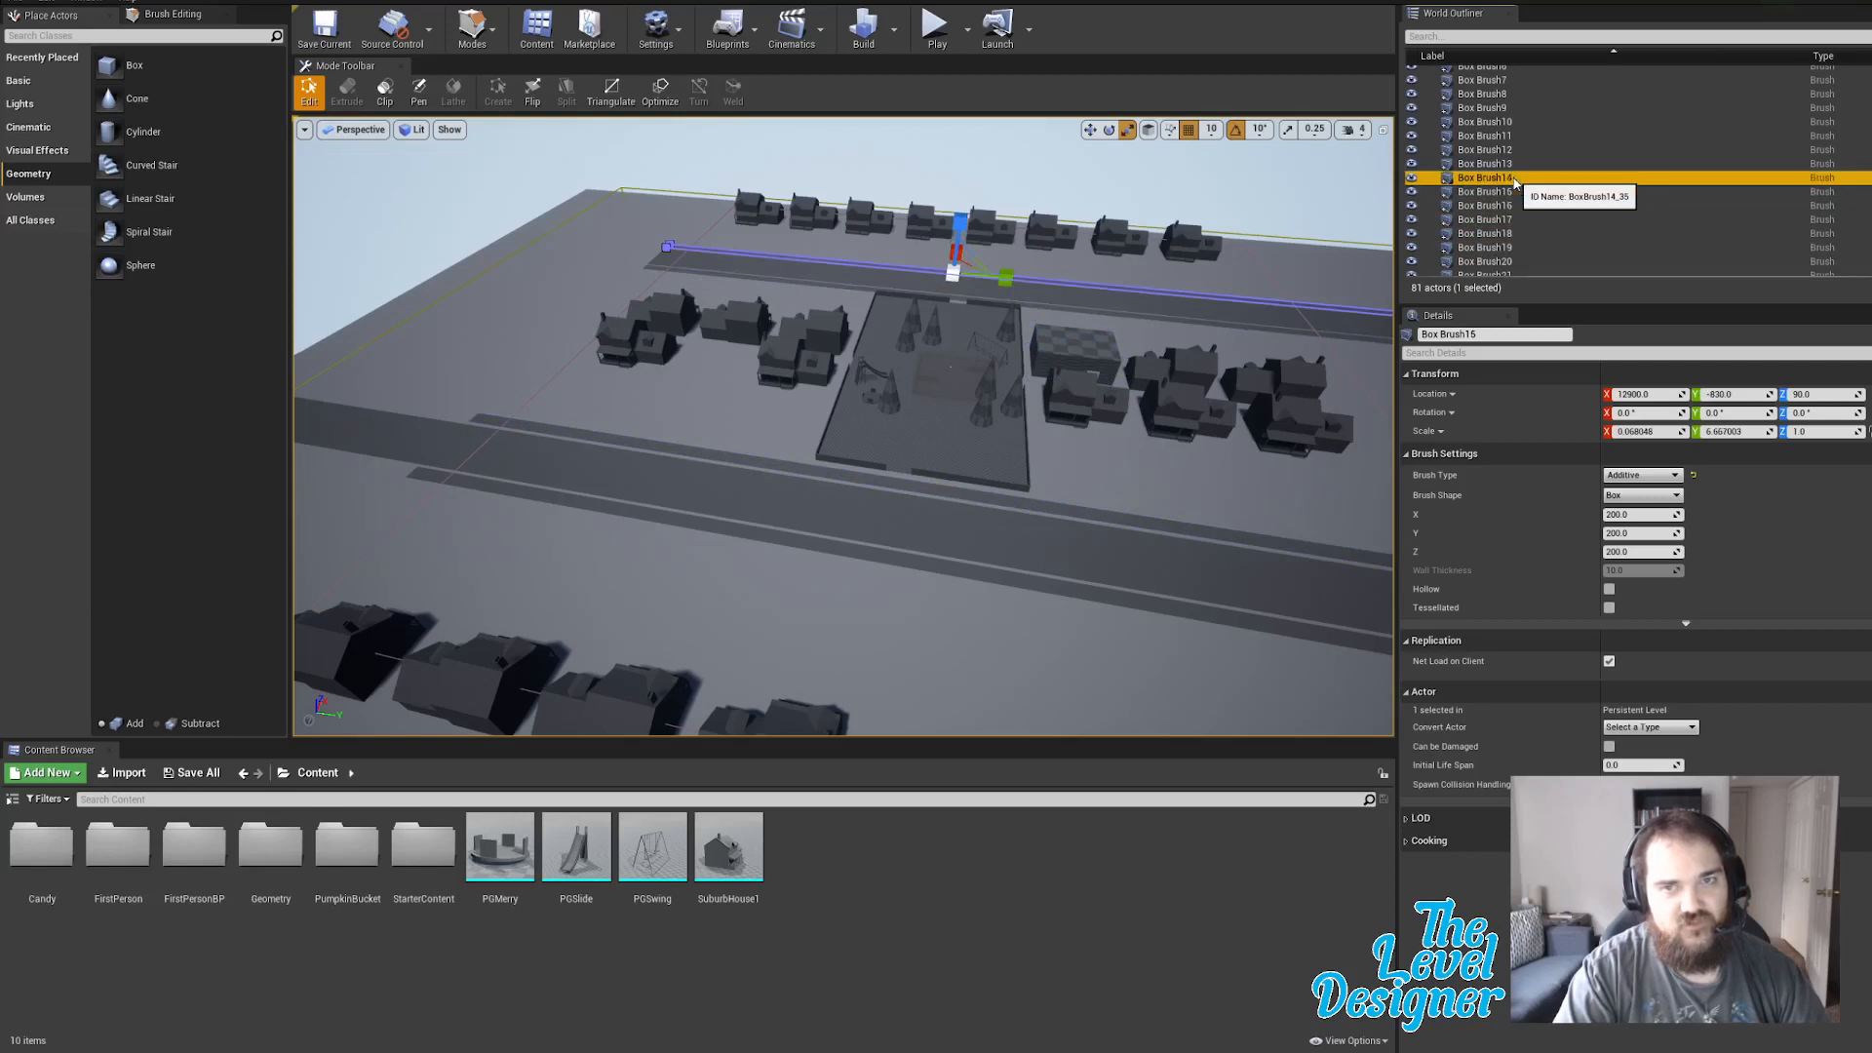
click(1511, 164)
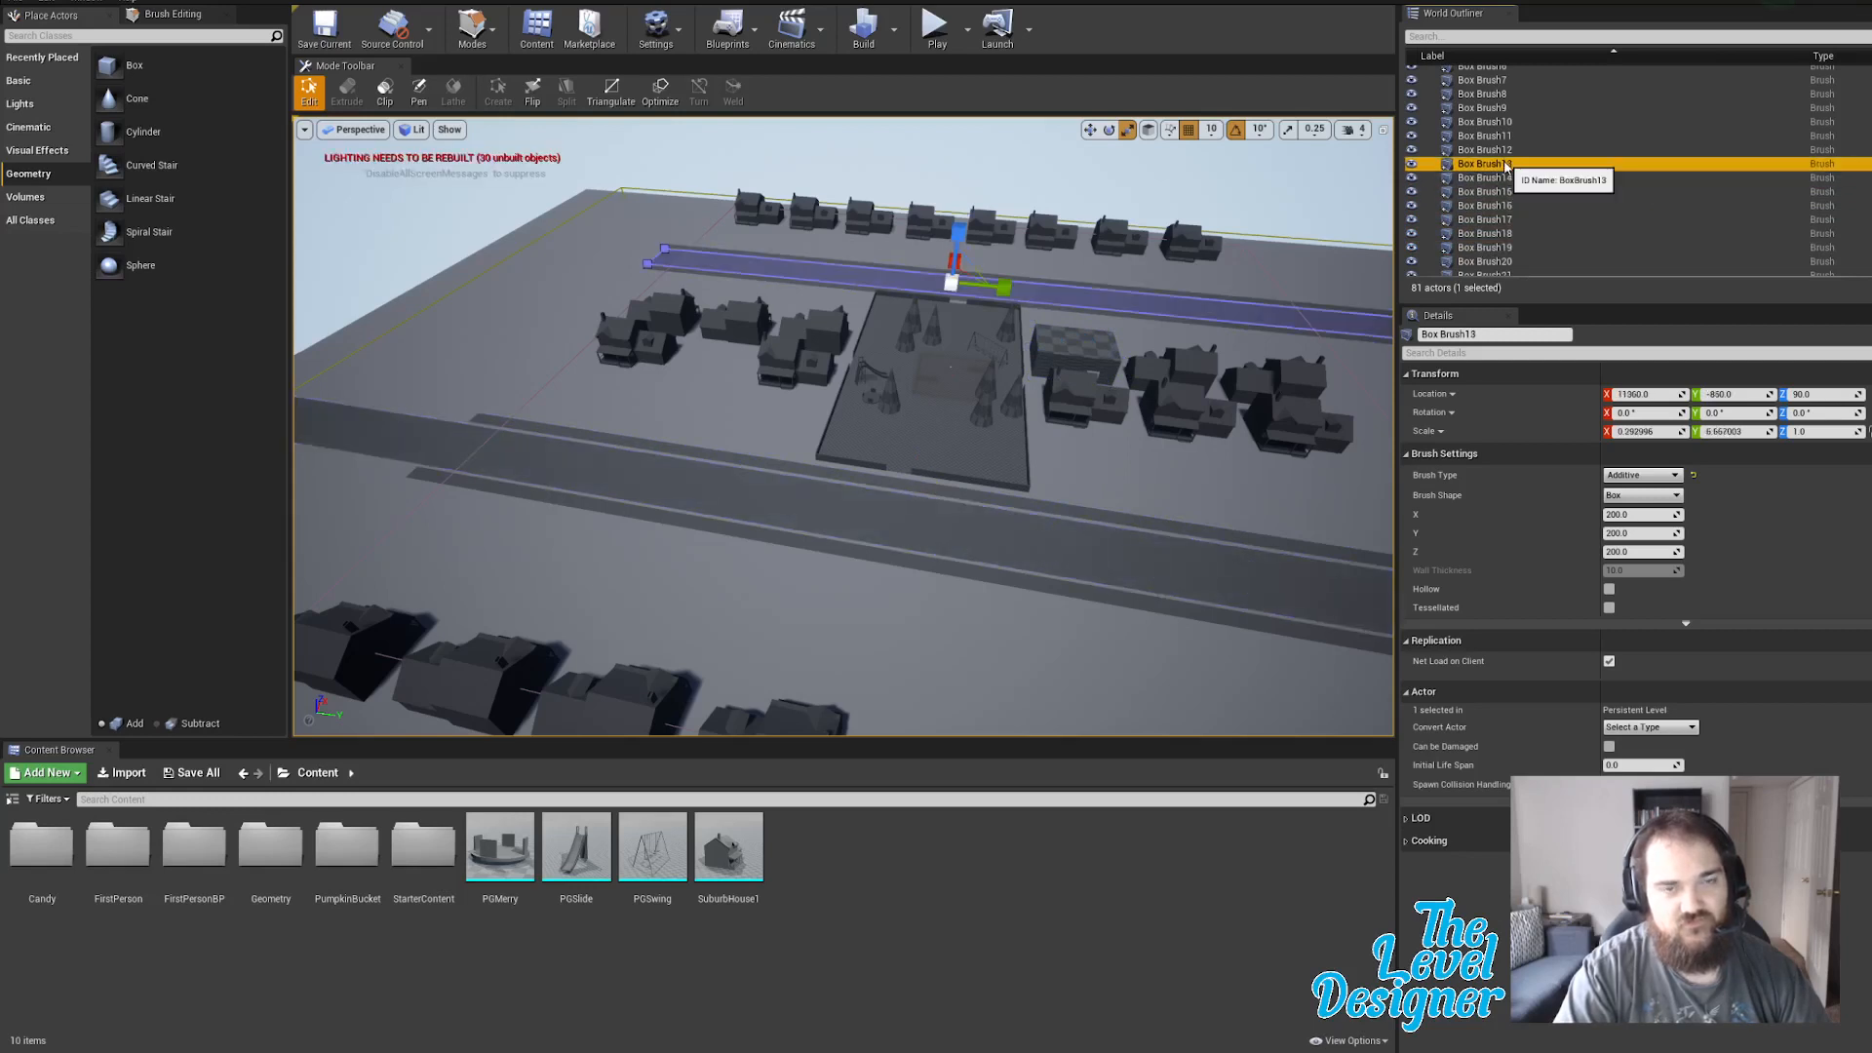
shift+click(1515, 192)
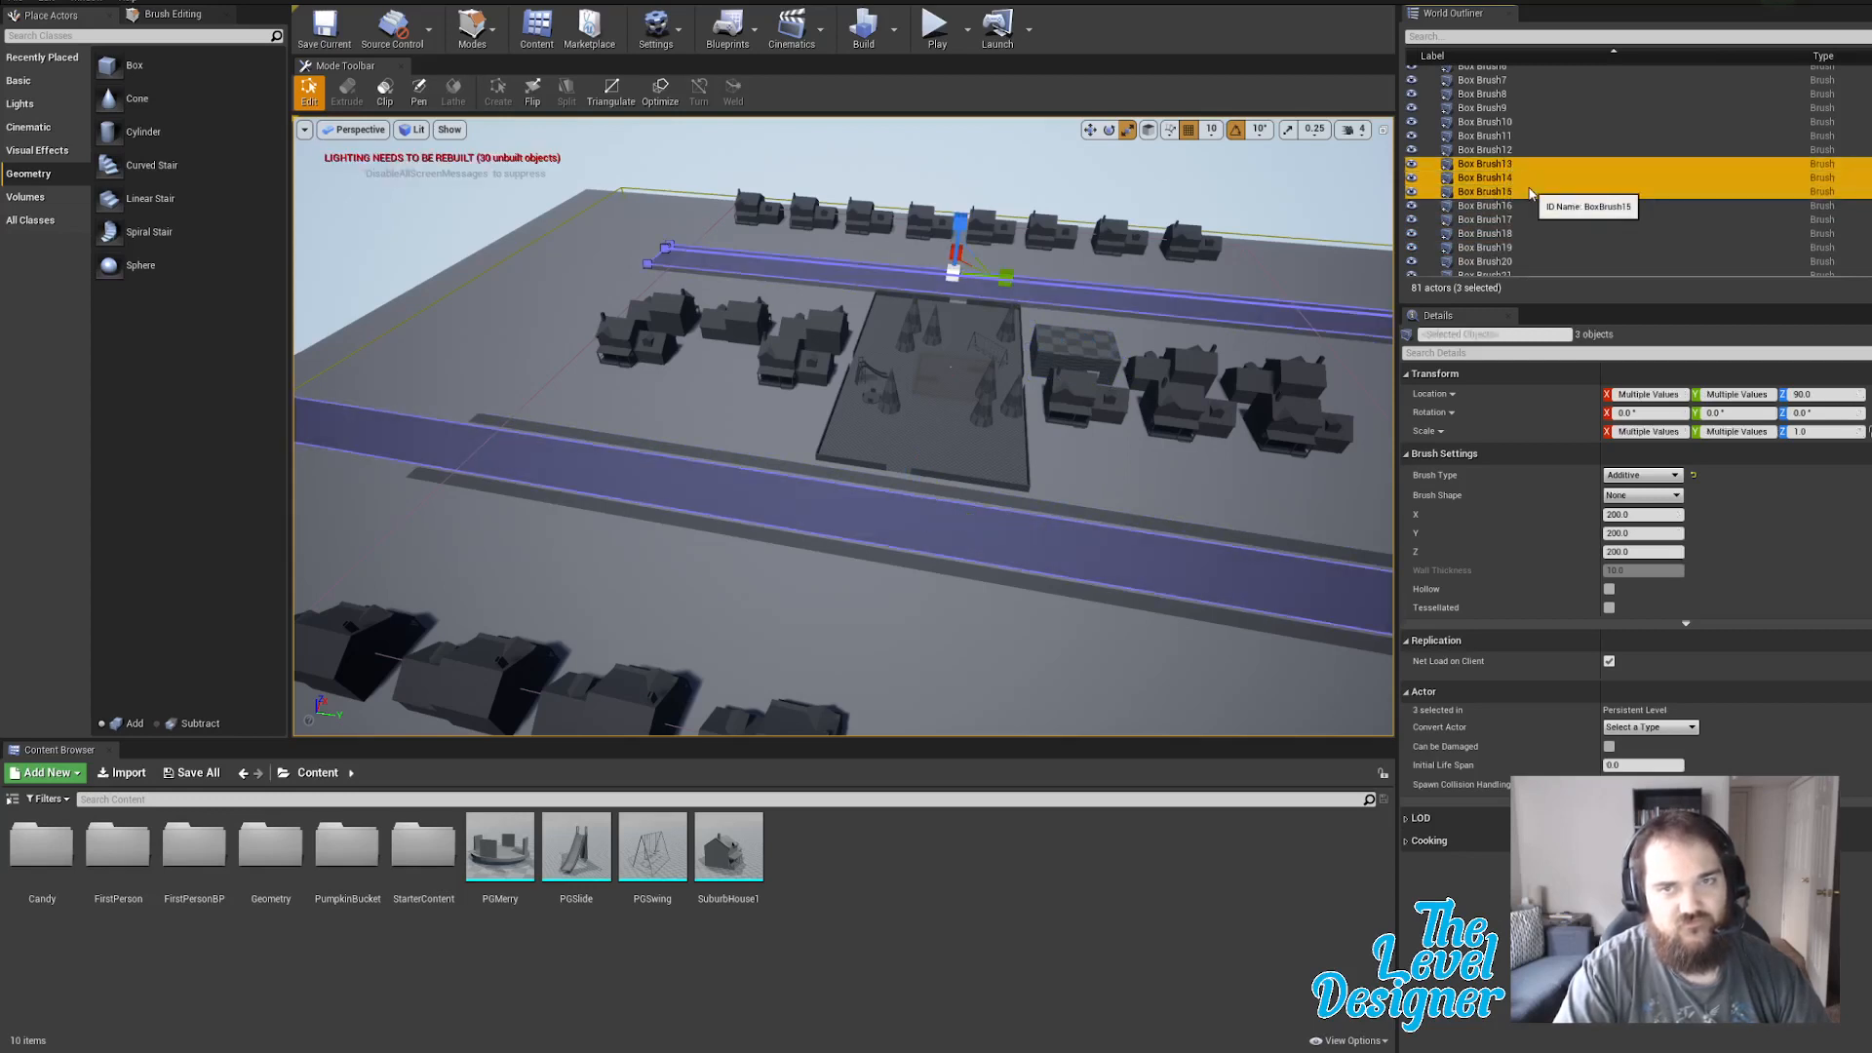
ctrl+click(1527, 220)
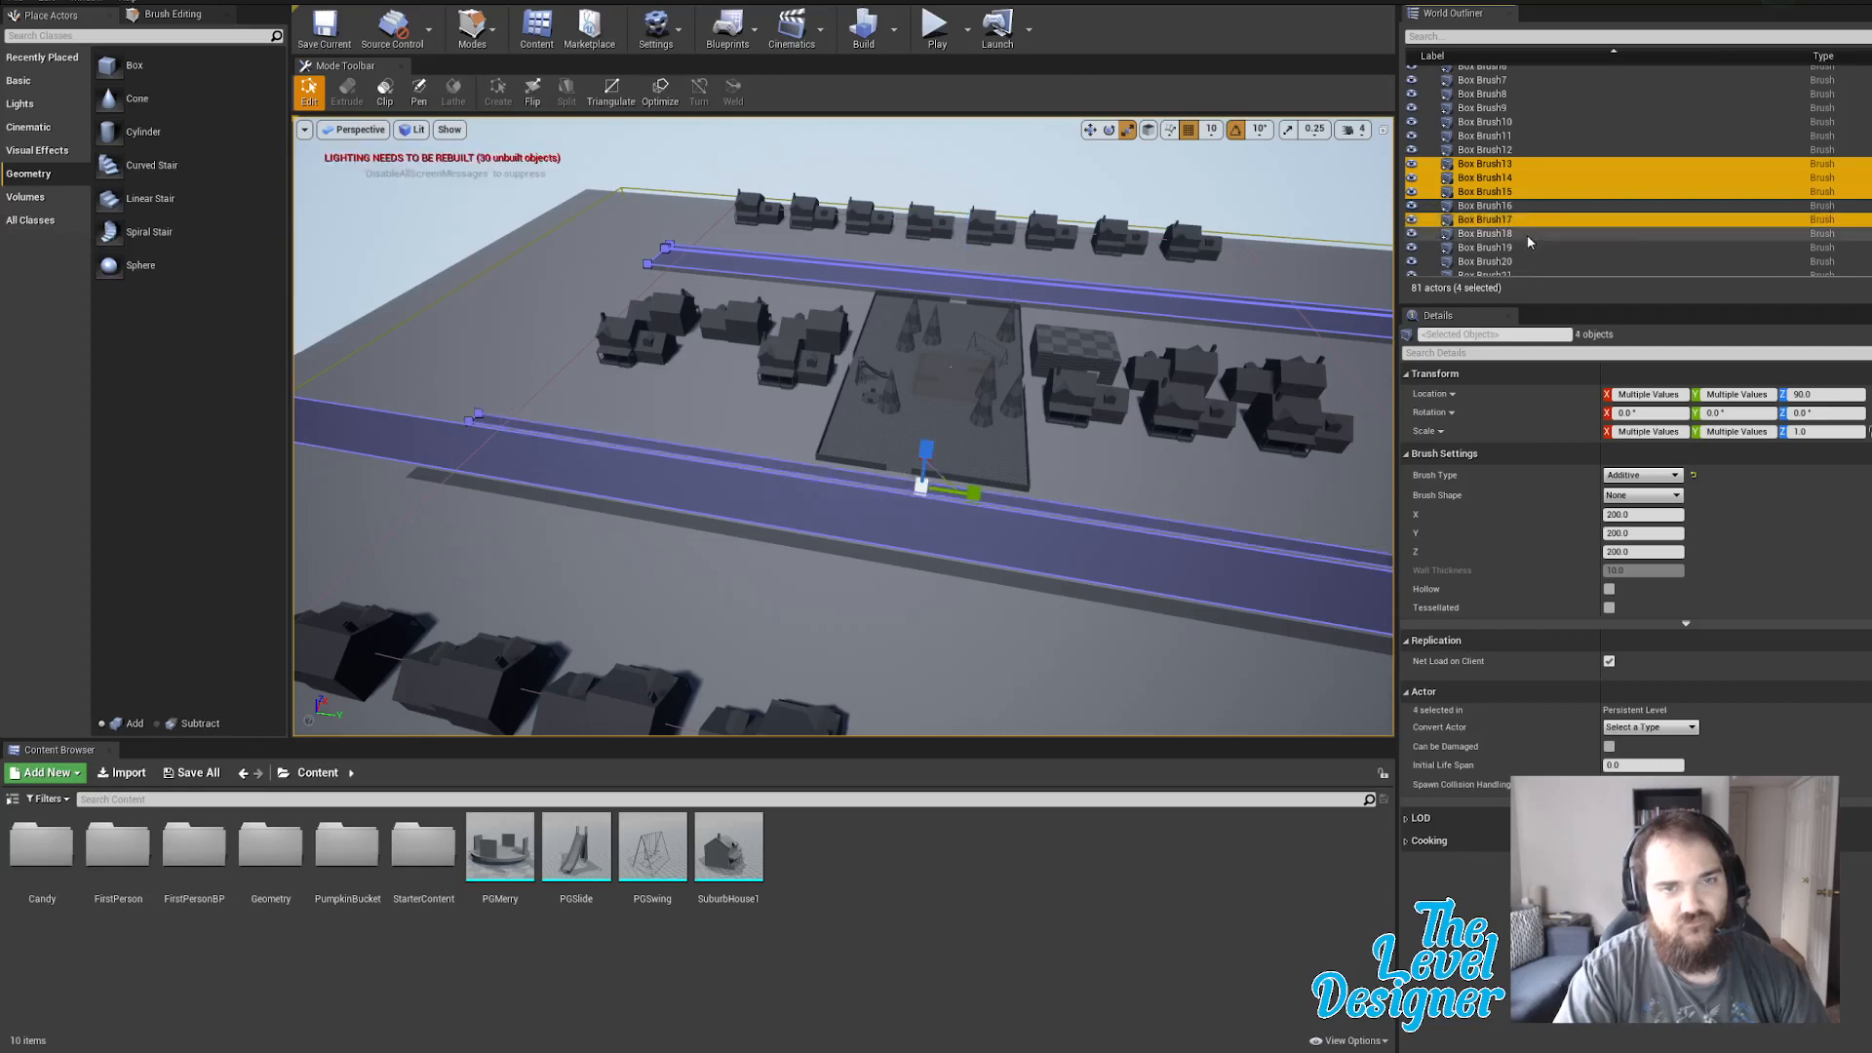
ctrl+click(1502, 234)
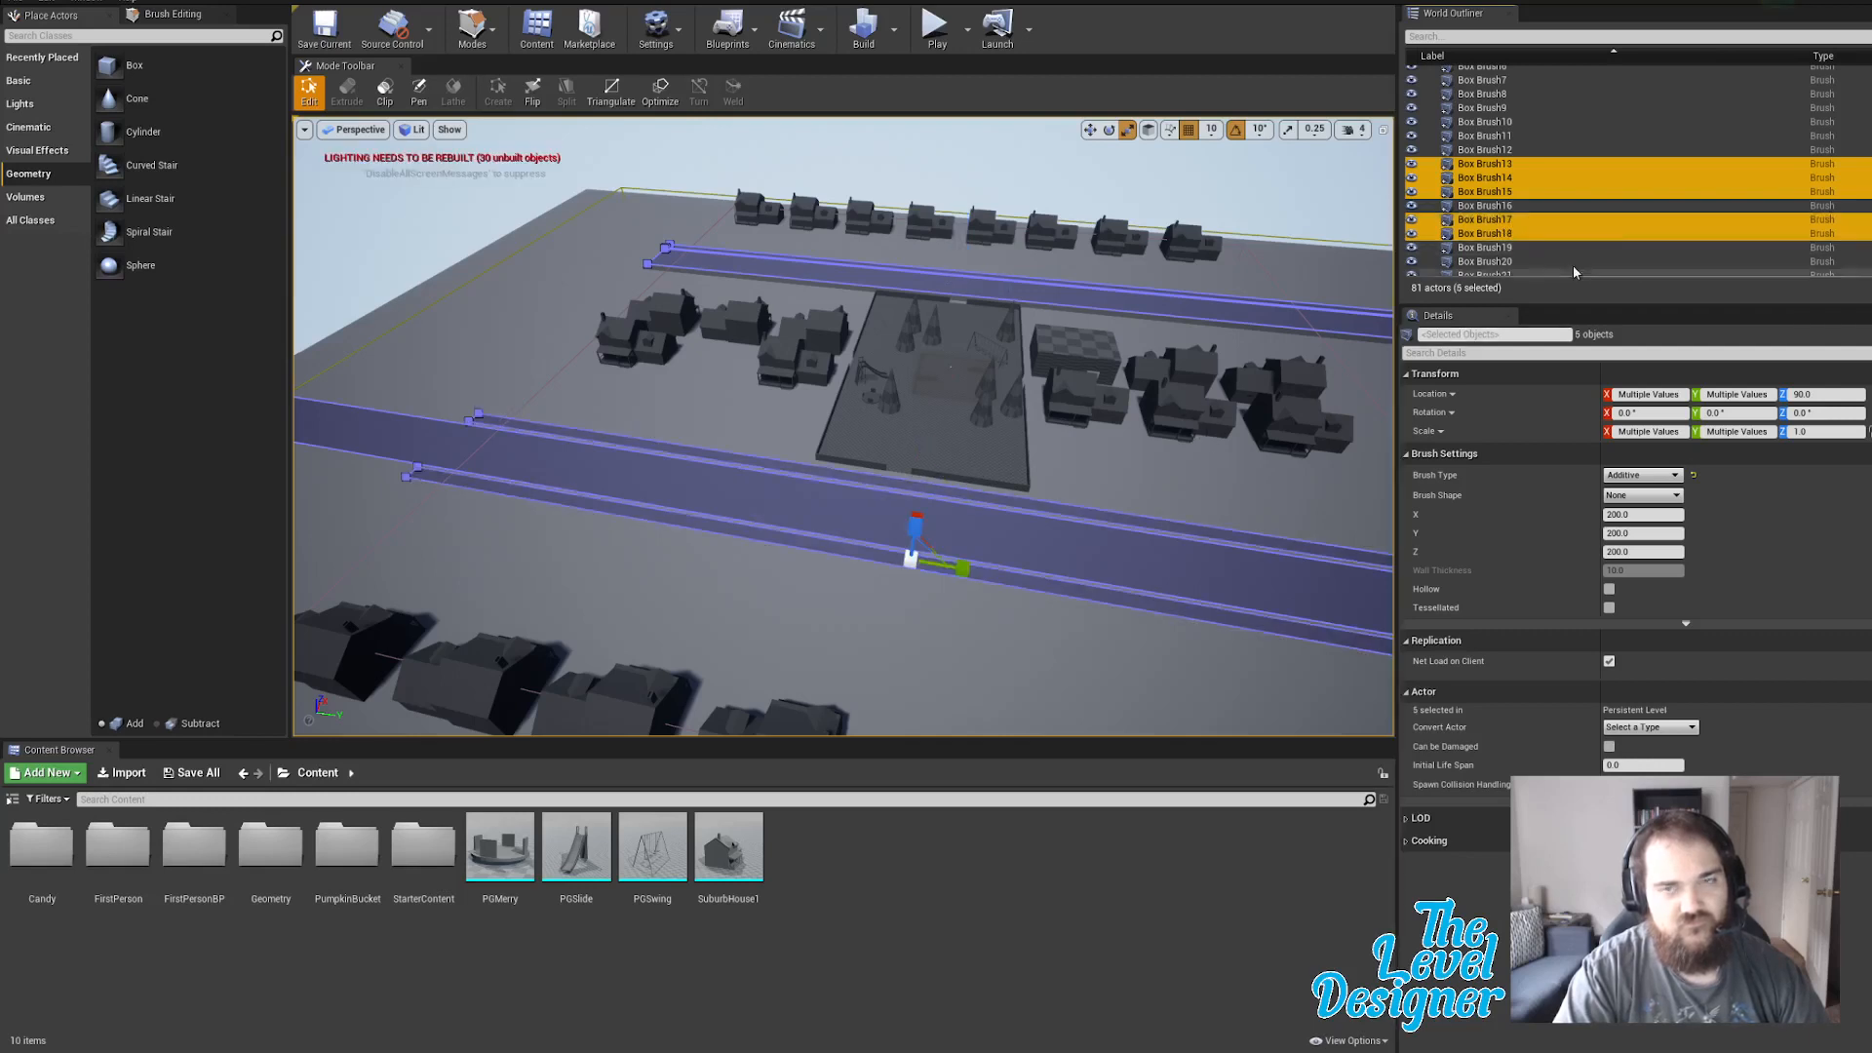
ctrl+click(1507, 249)
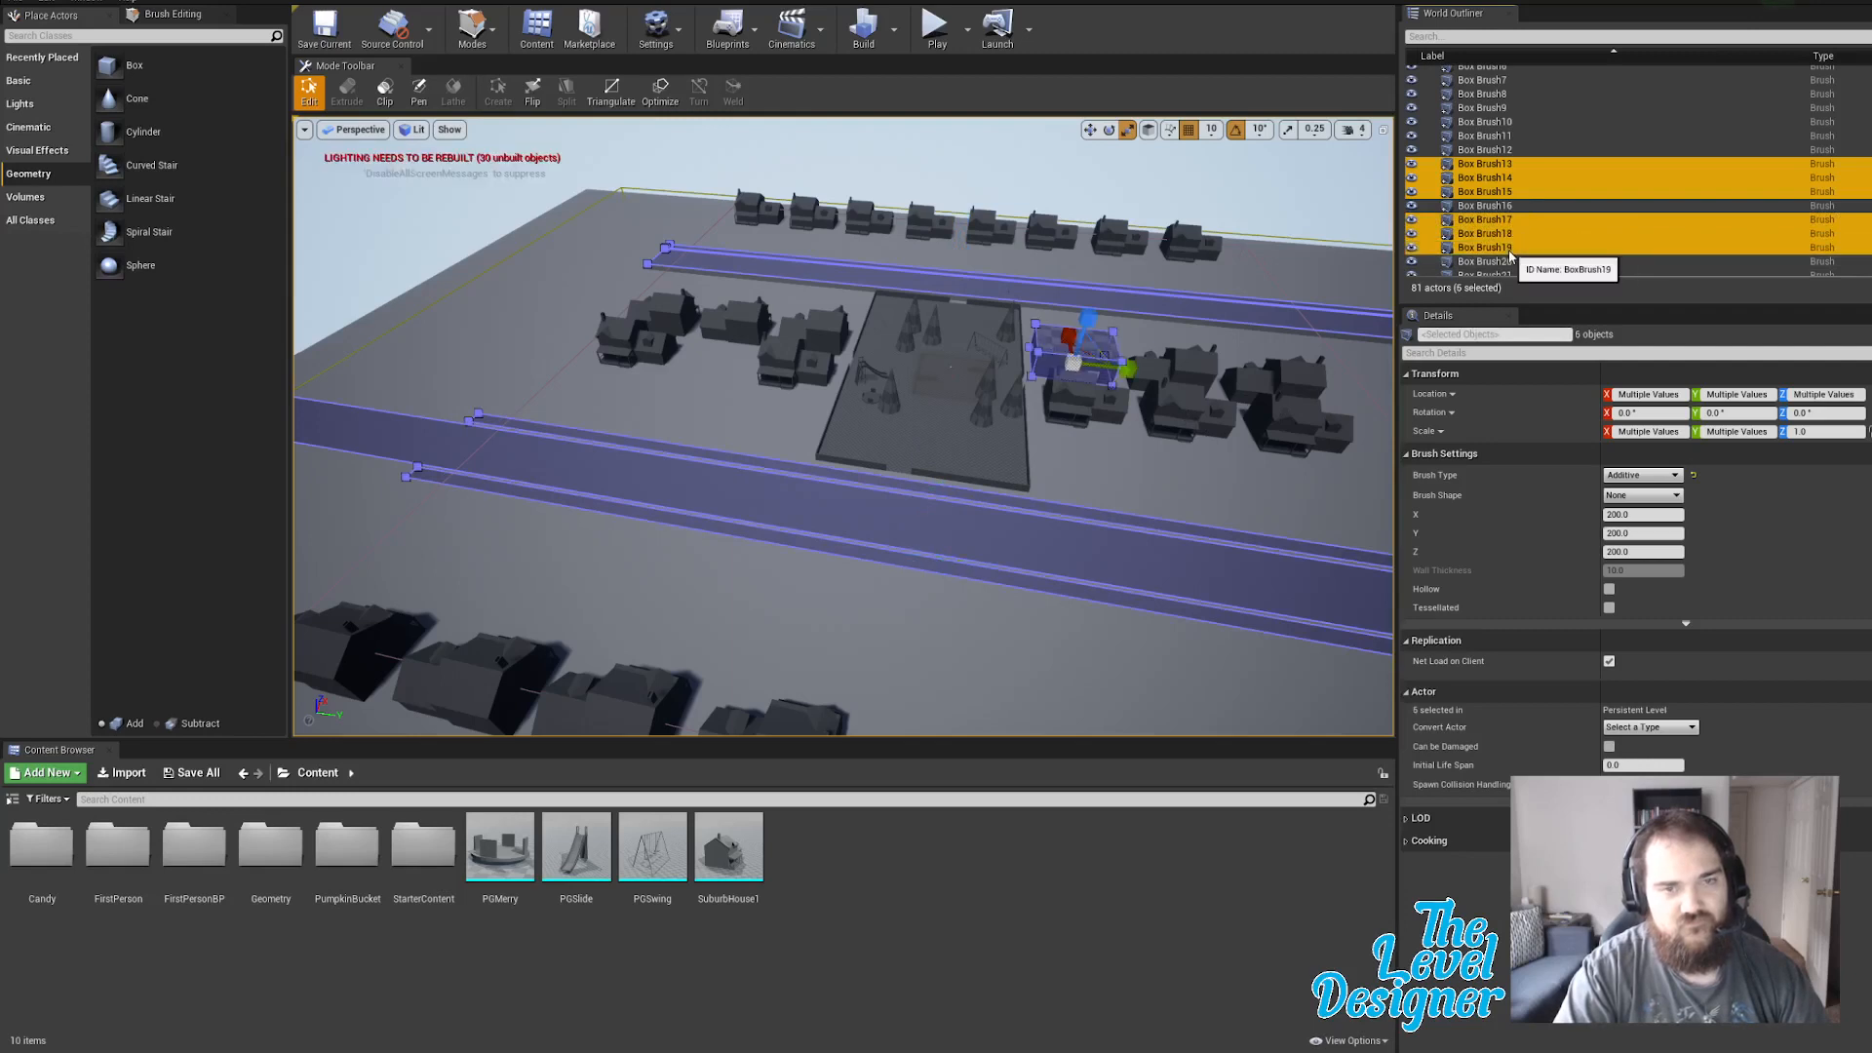
click(1064, 523)
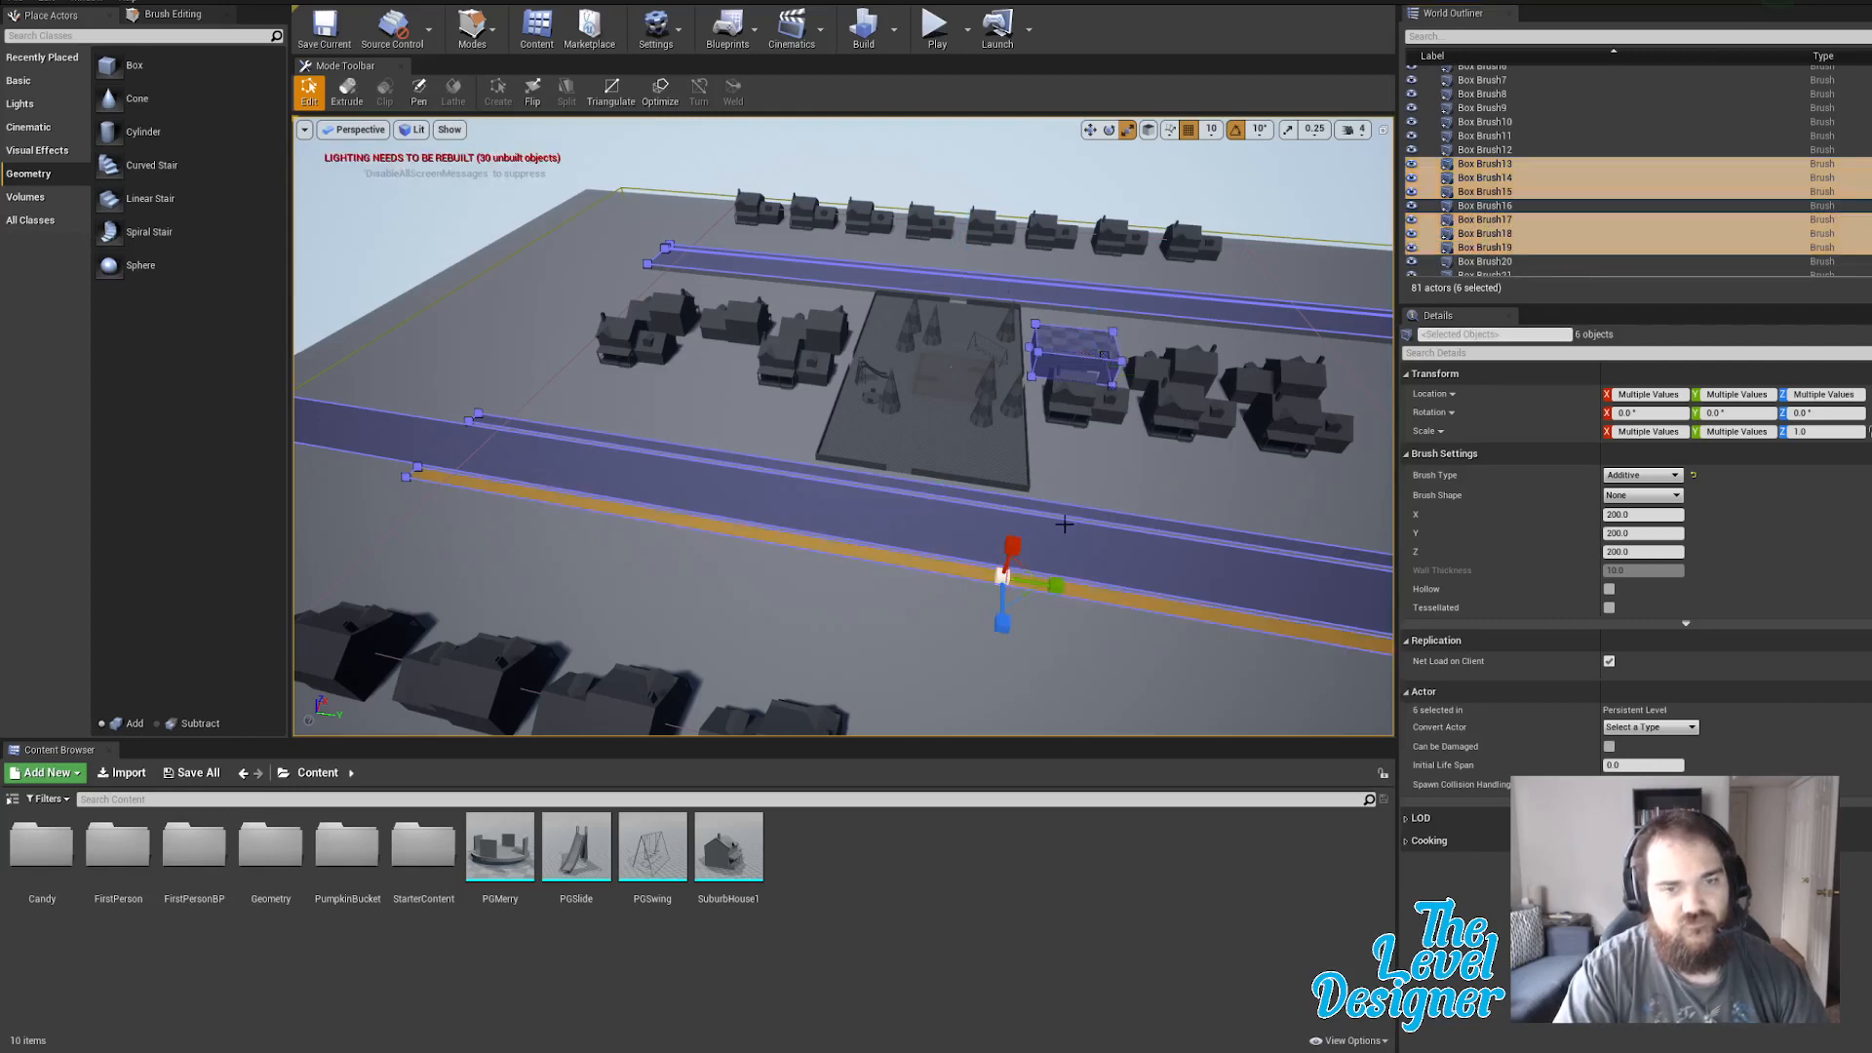
click(989, 183)
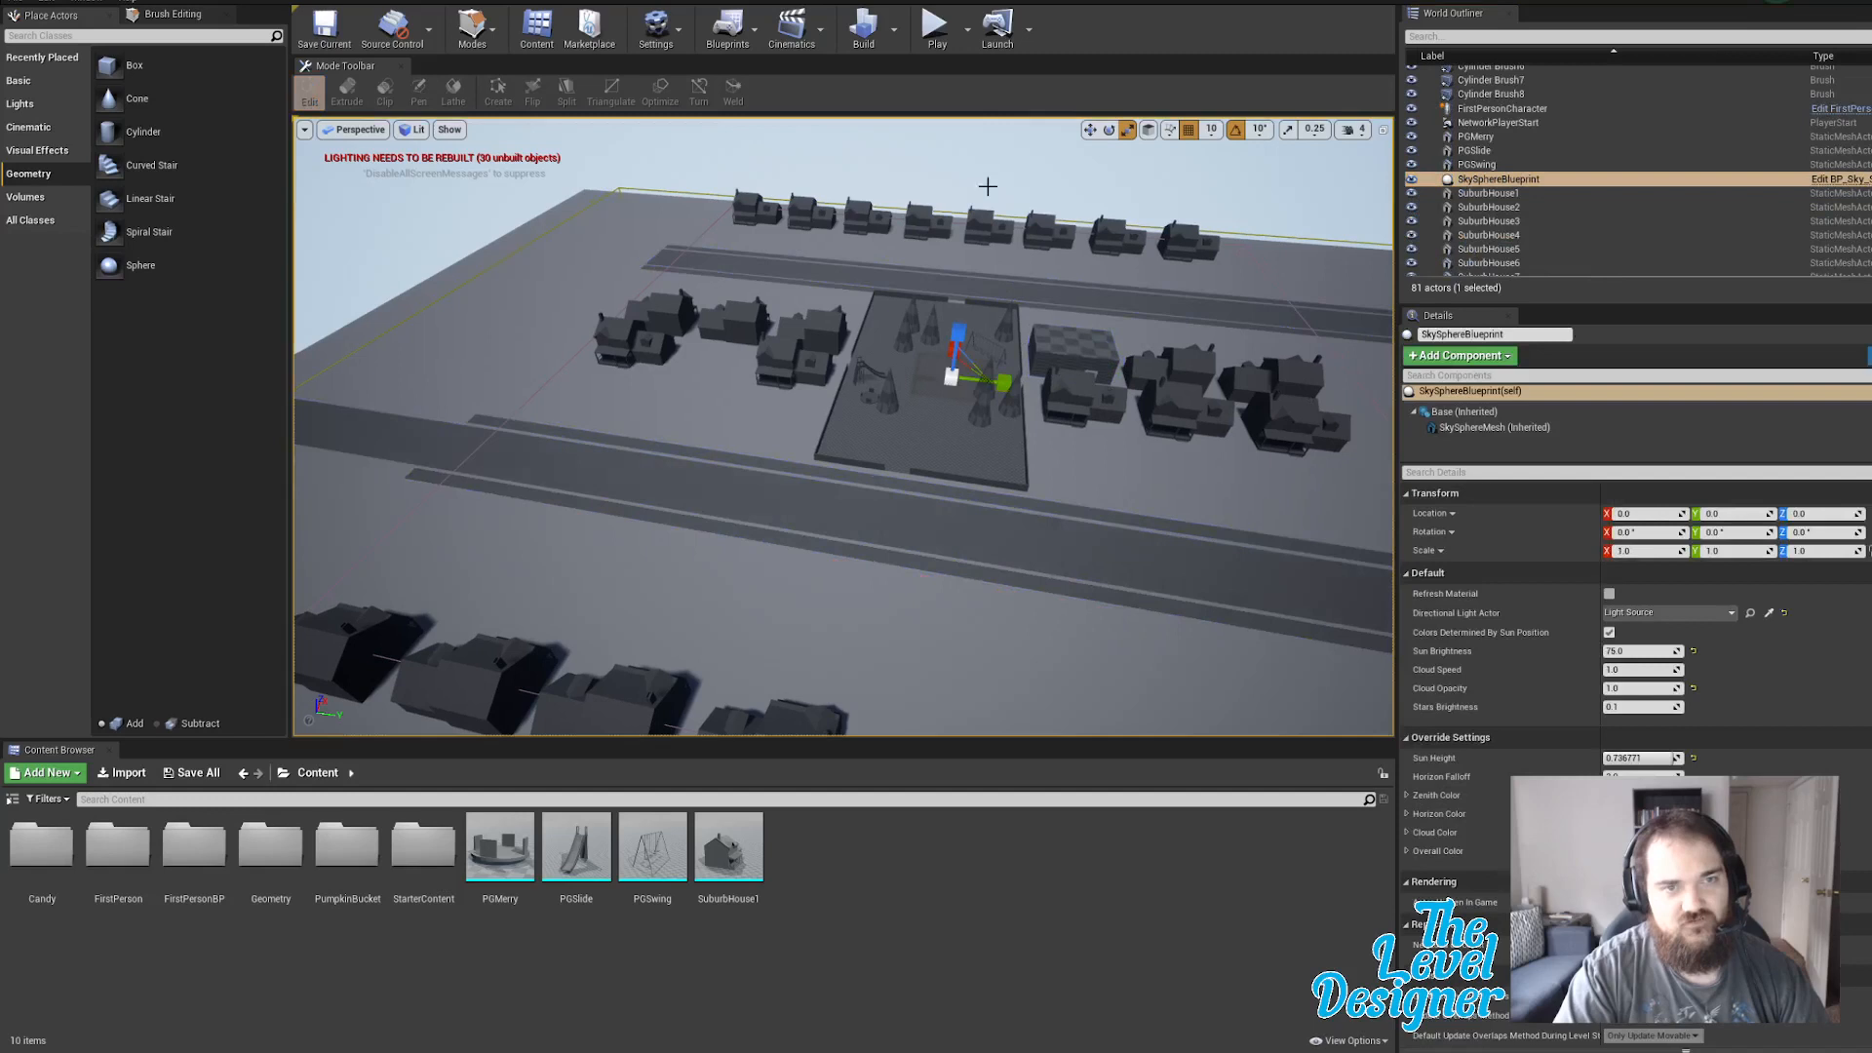
Pick the curb and surface brushes of both roads one by one to identify which Box Brush each piece is.
click(960, 562)
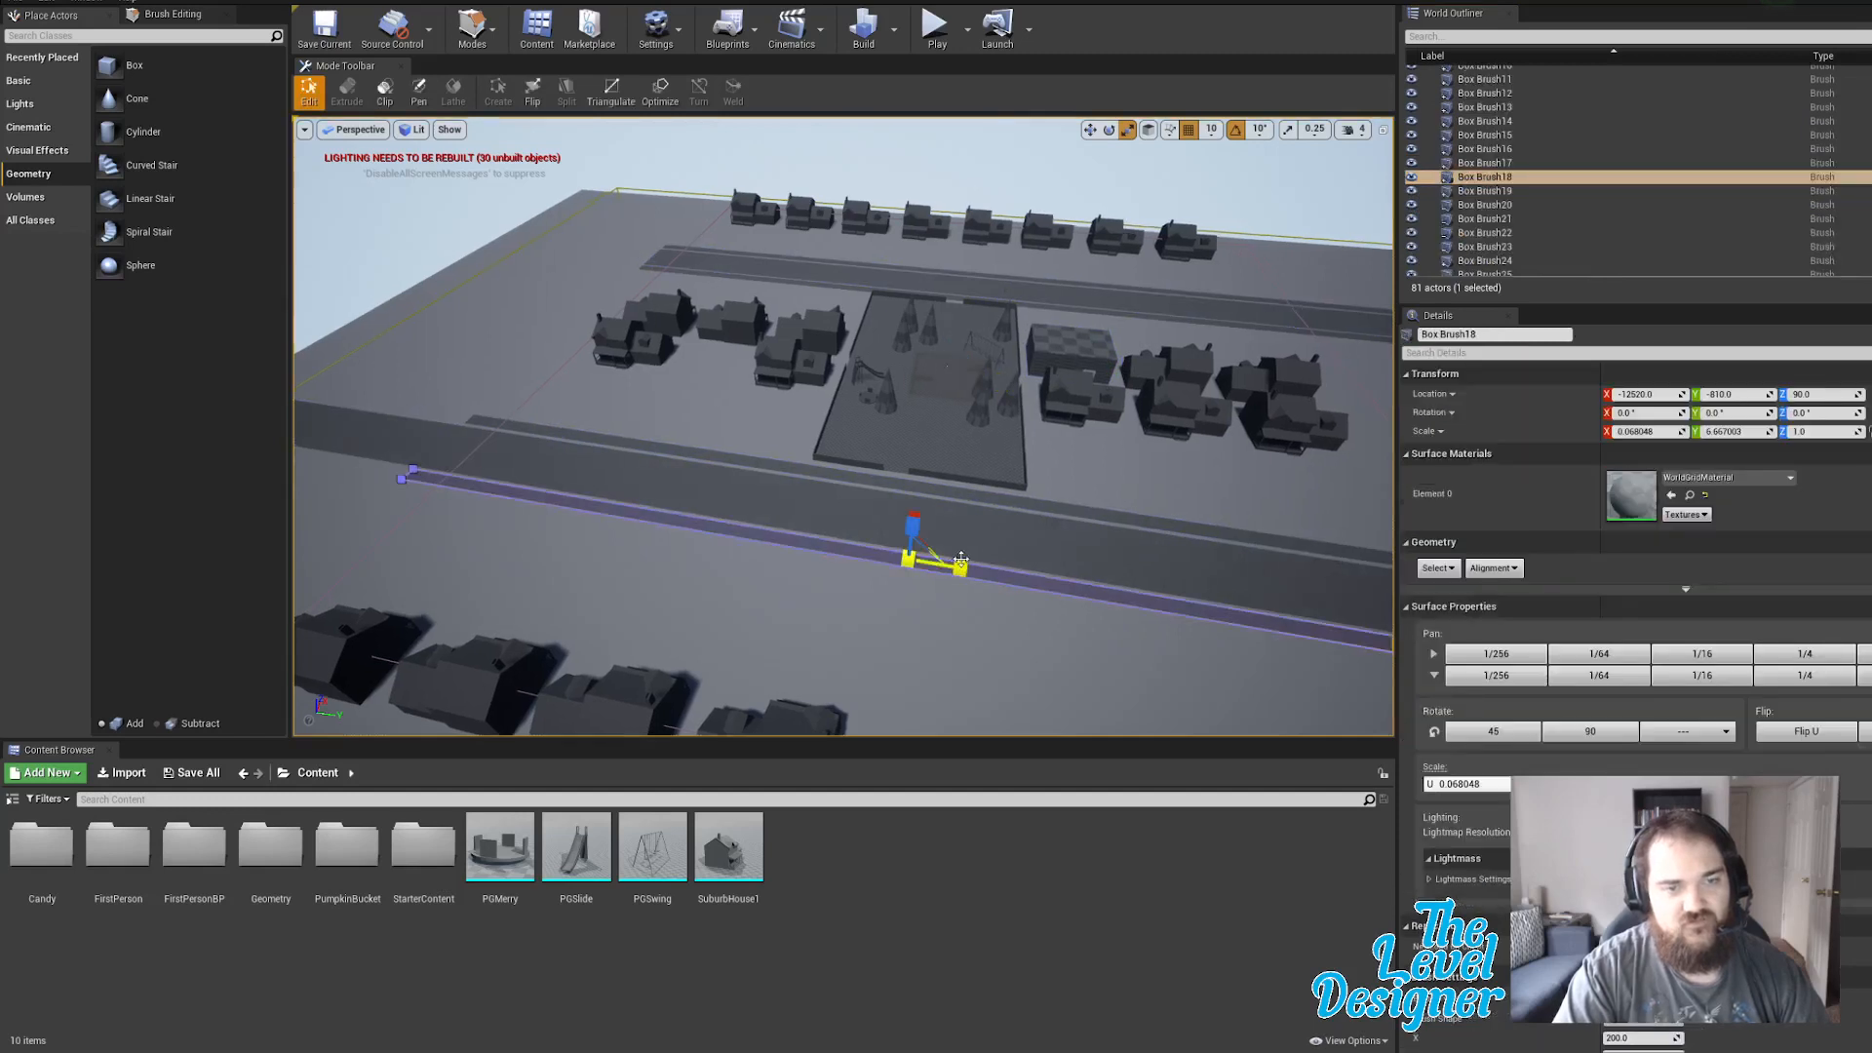
click(984, 497)
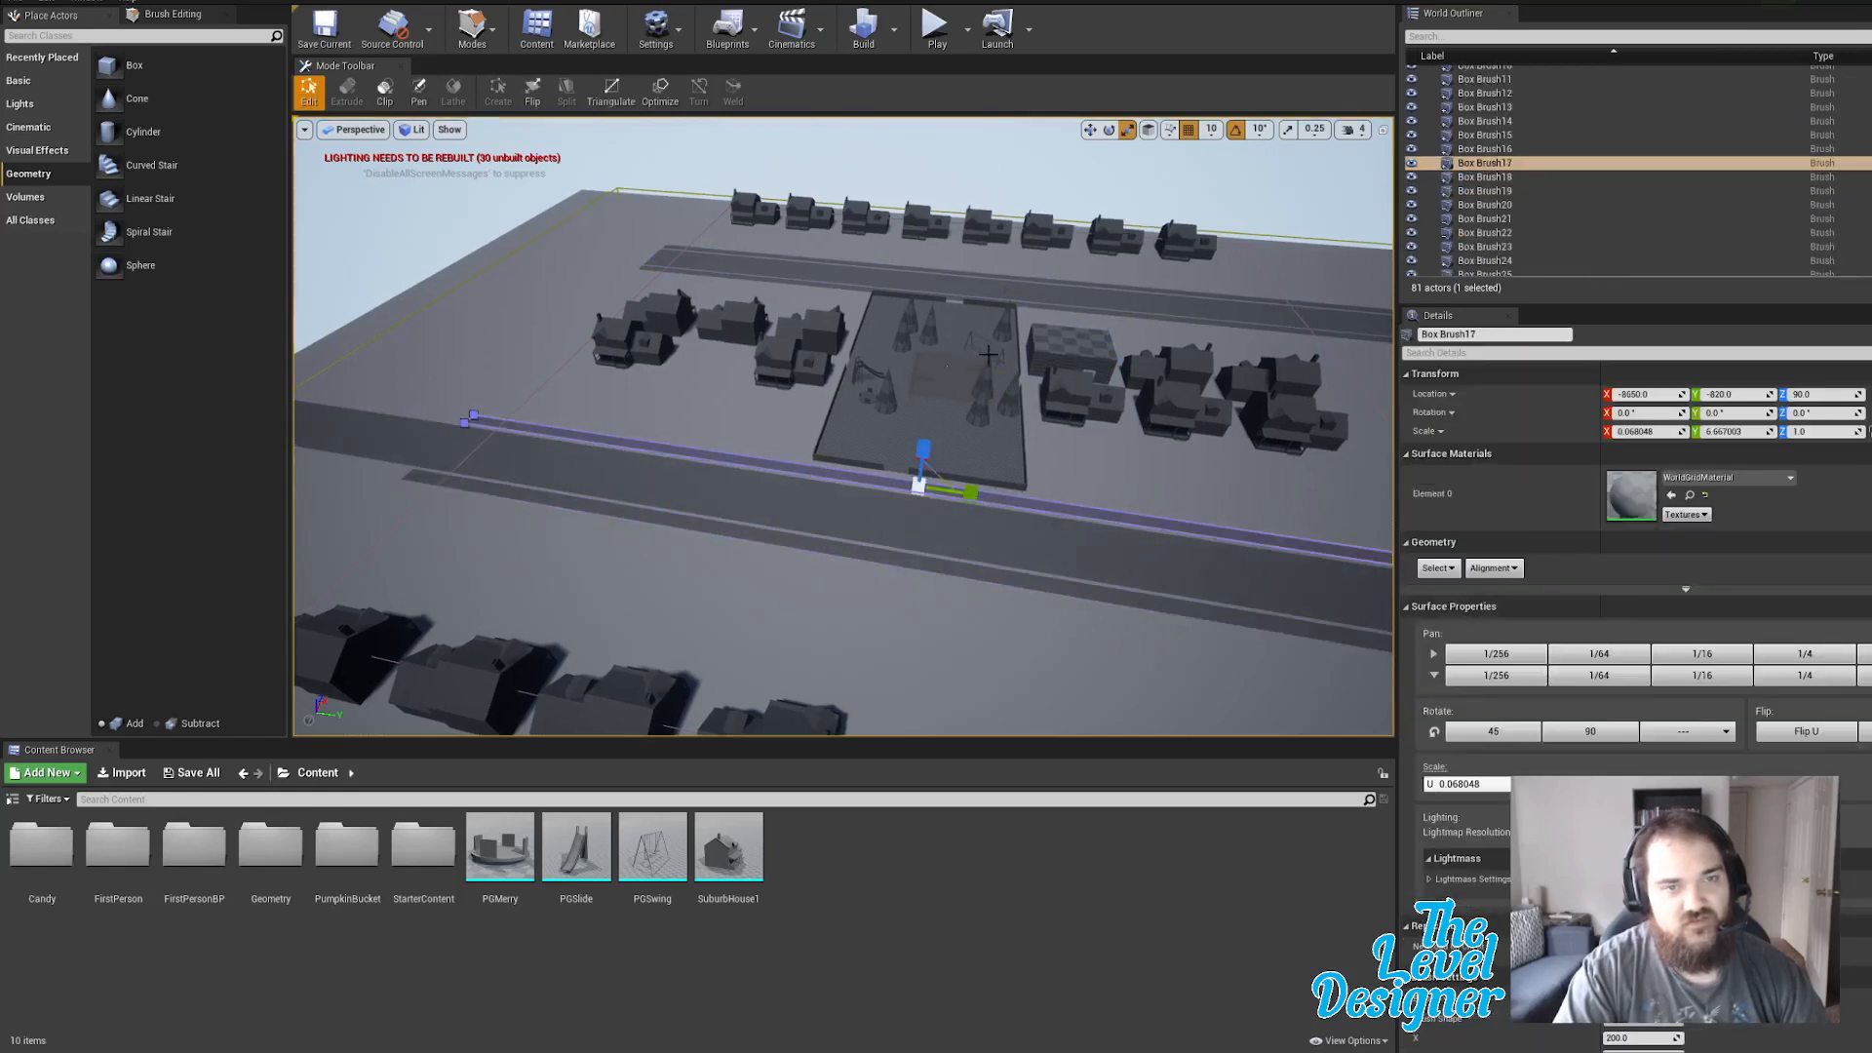
click(1051, 308)
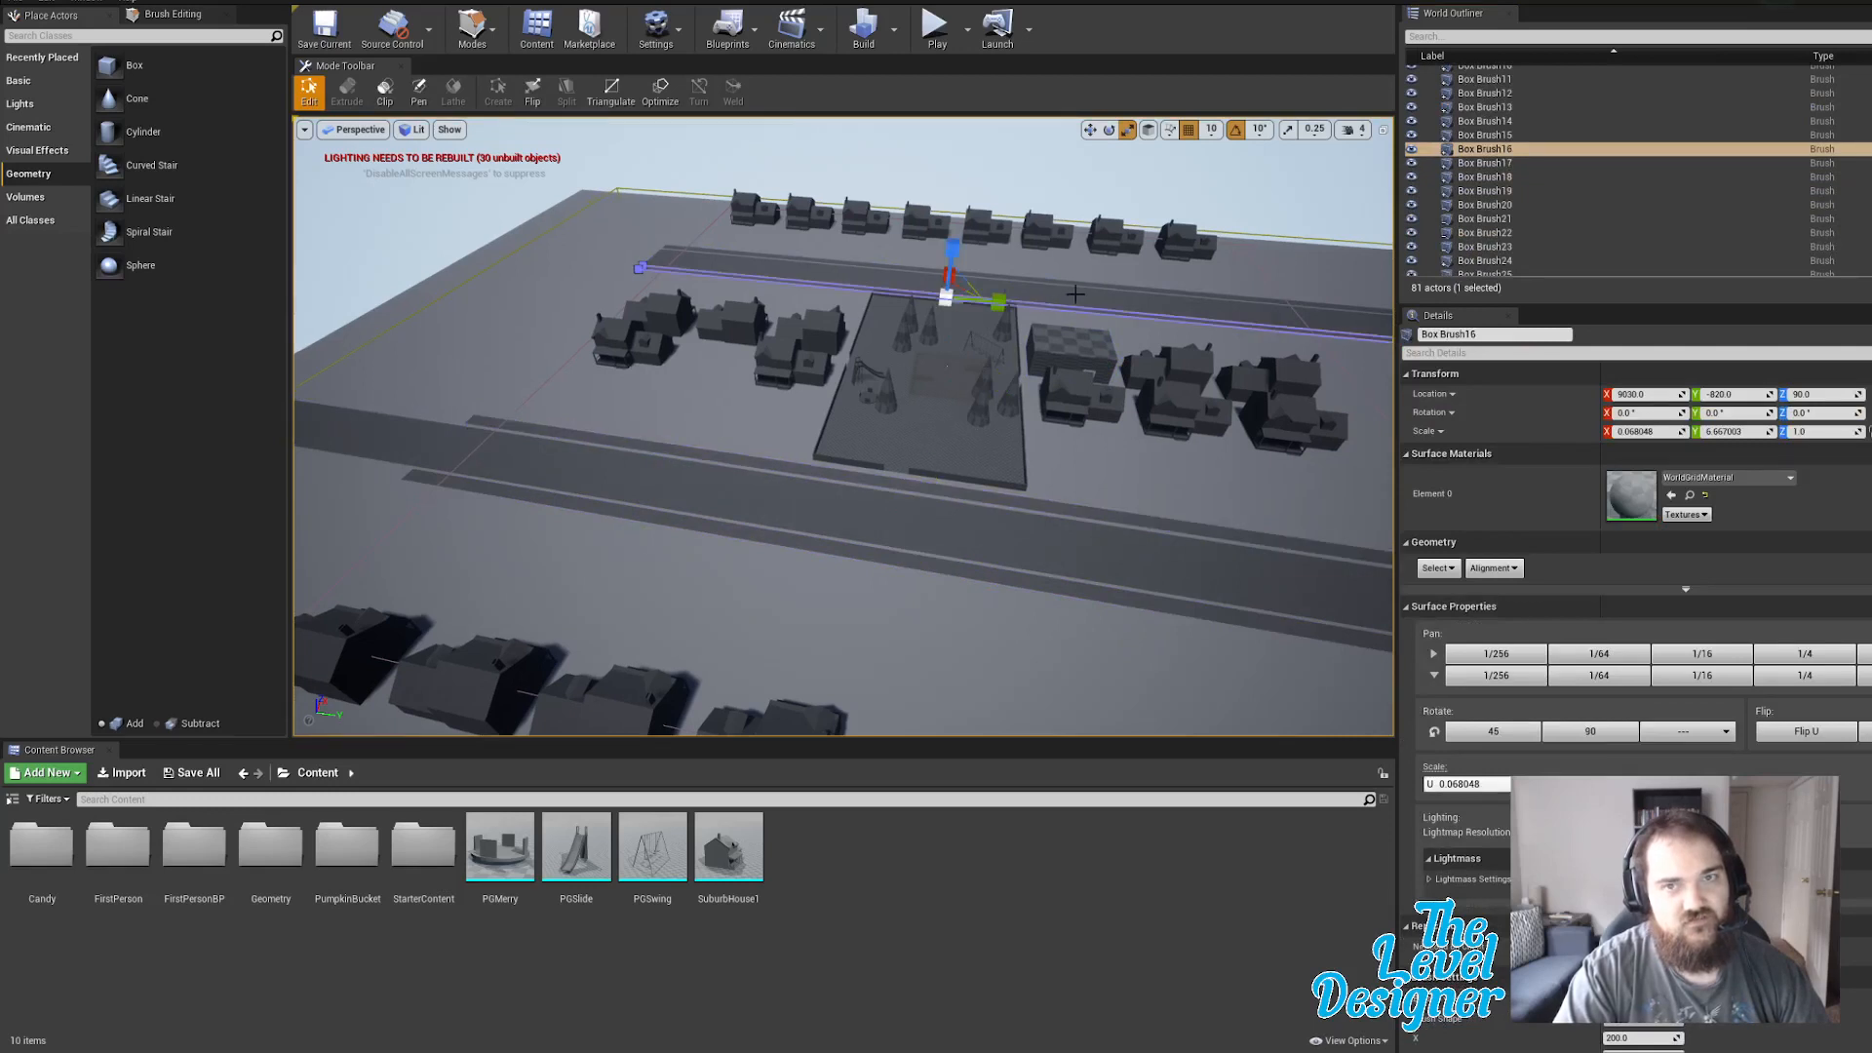
click(1073, 296)
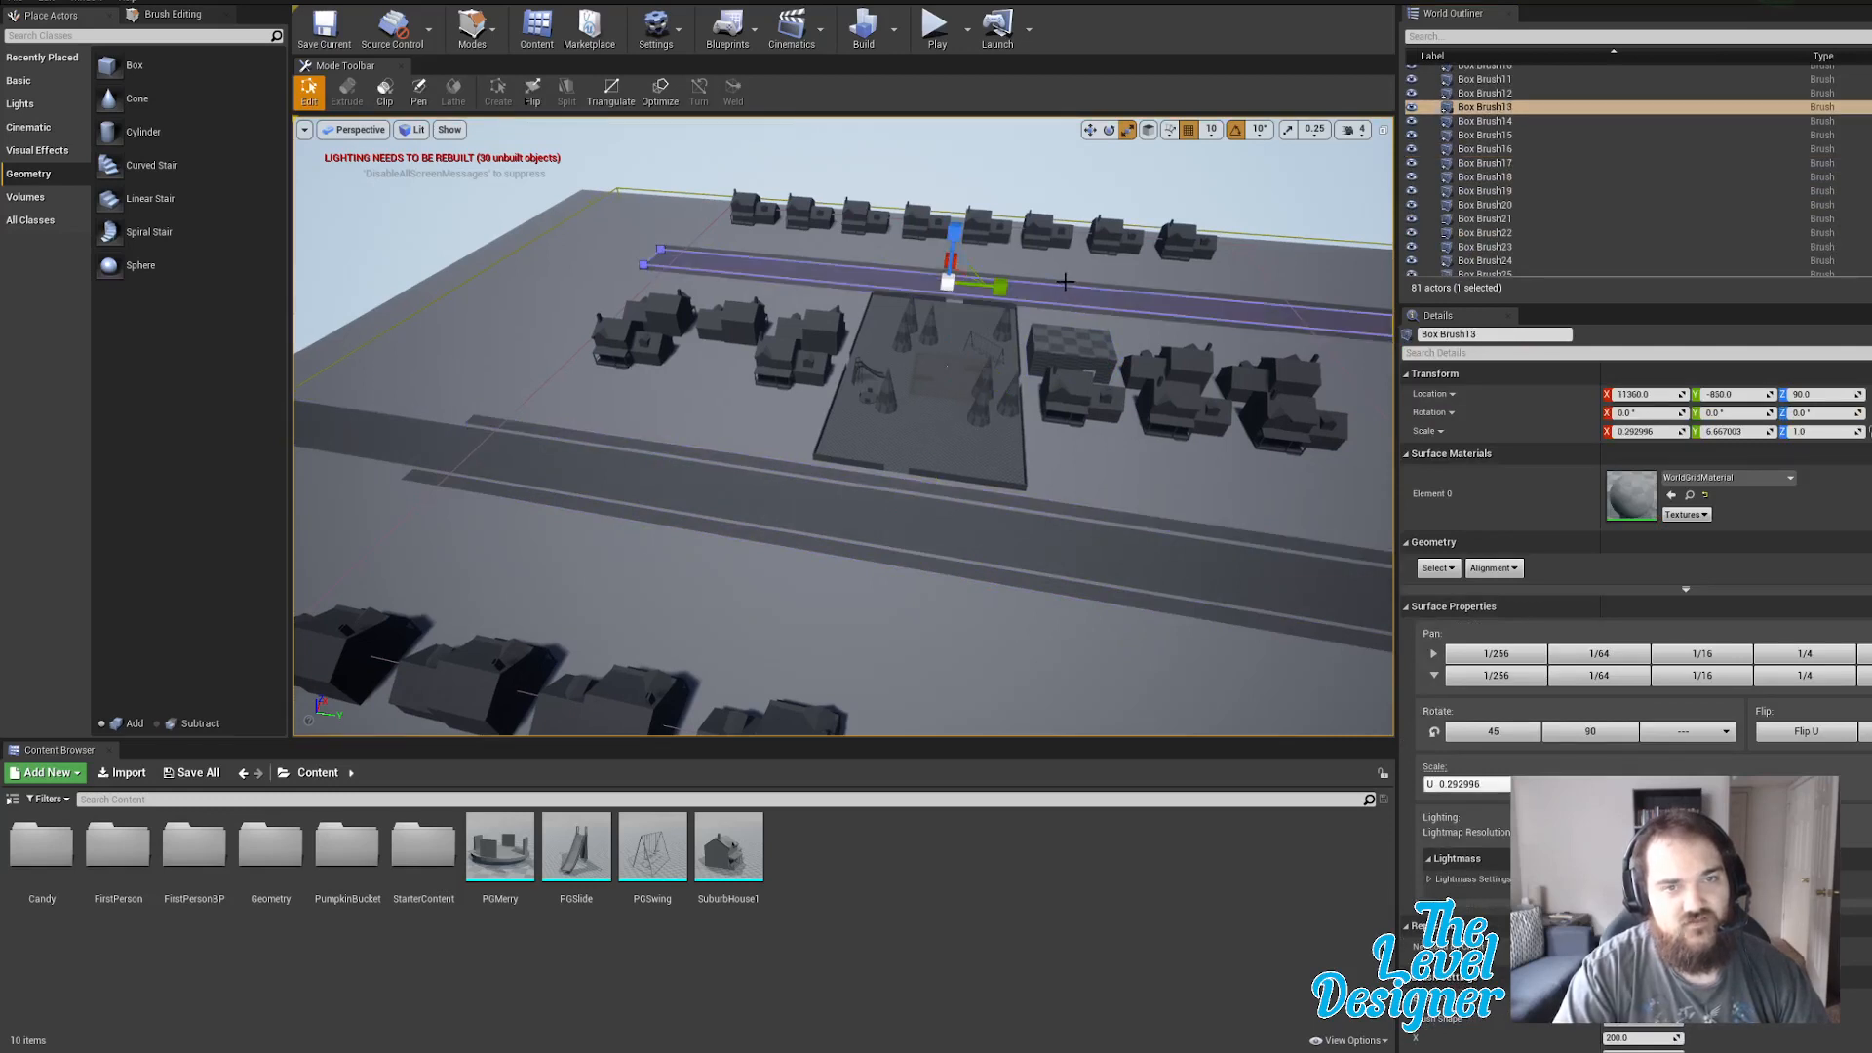
click(1065, 281)
click(1081, 282)
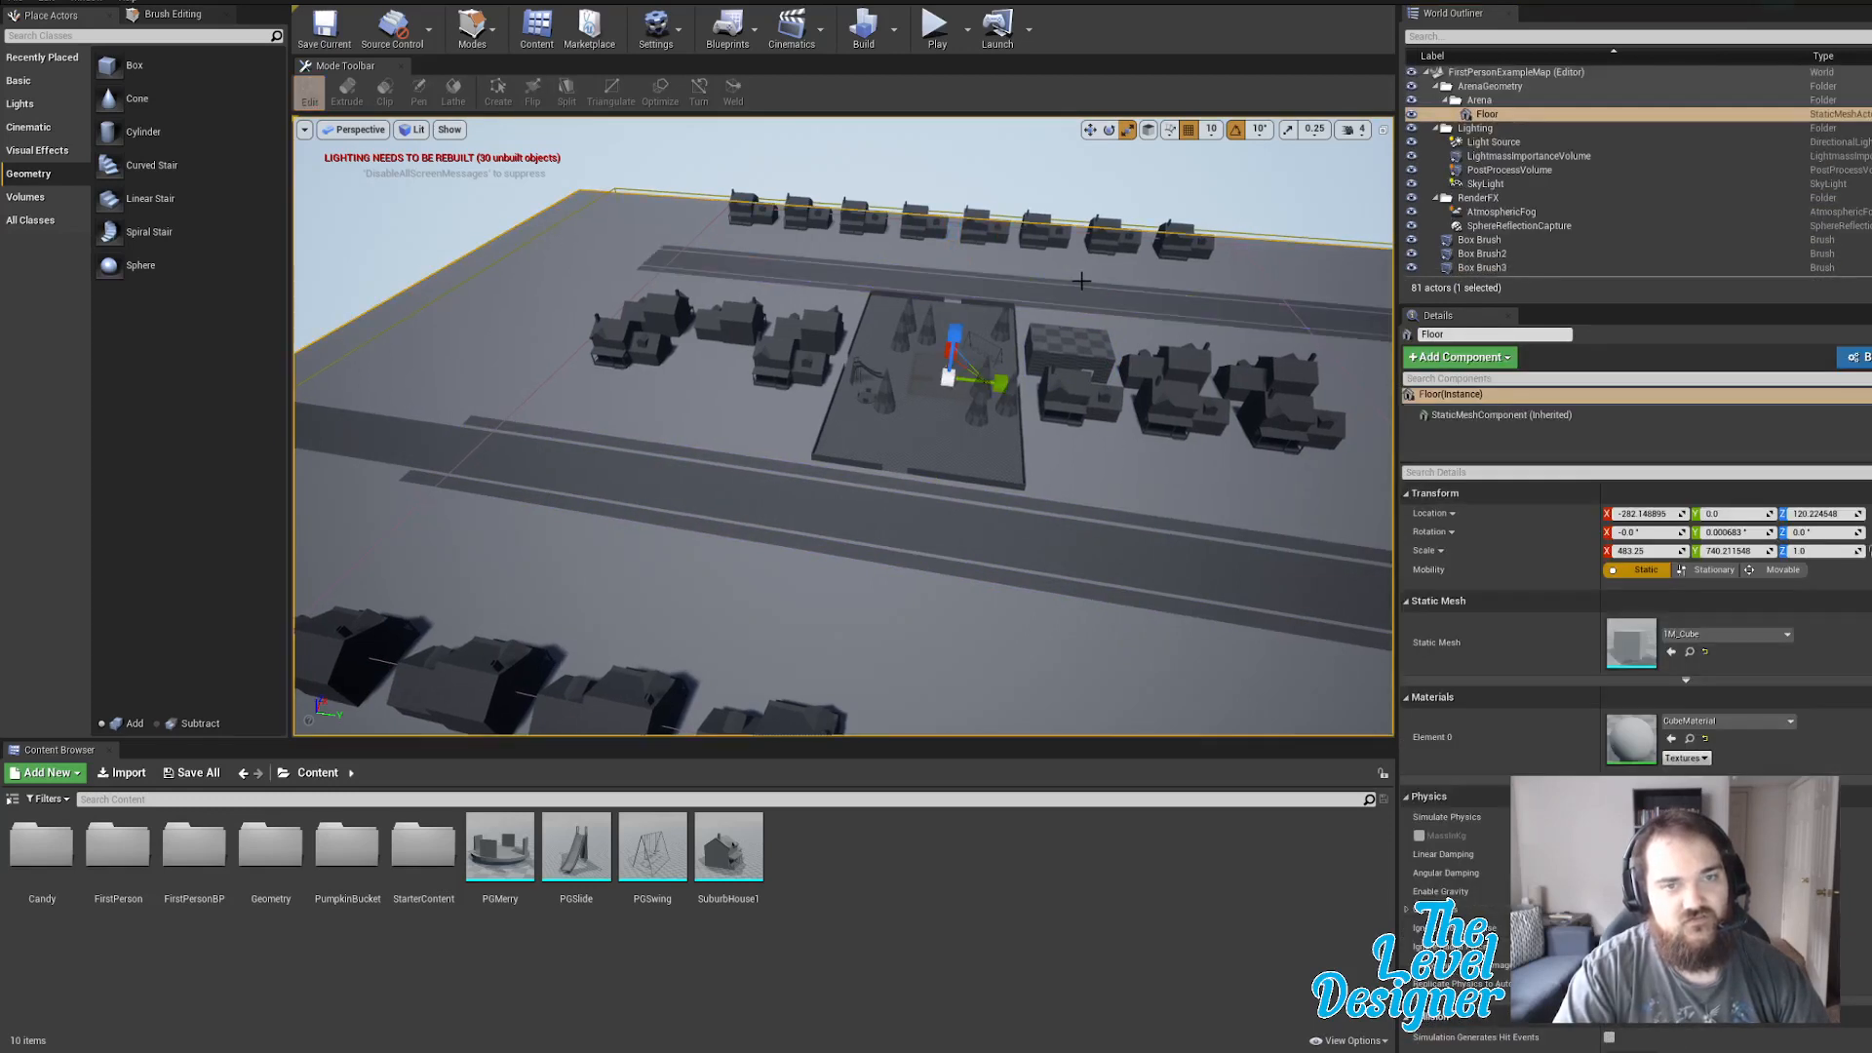
click(1073, 283)
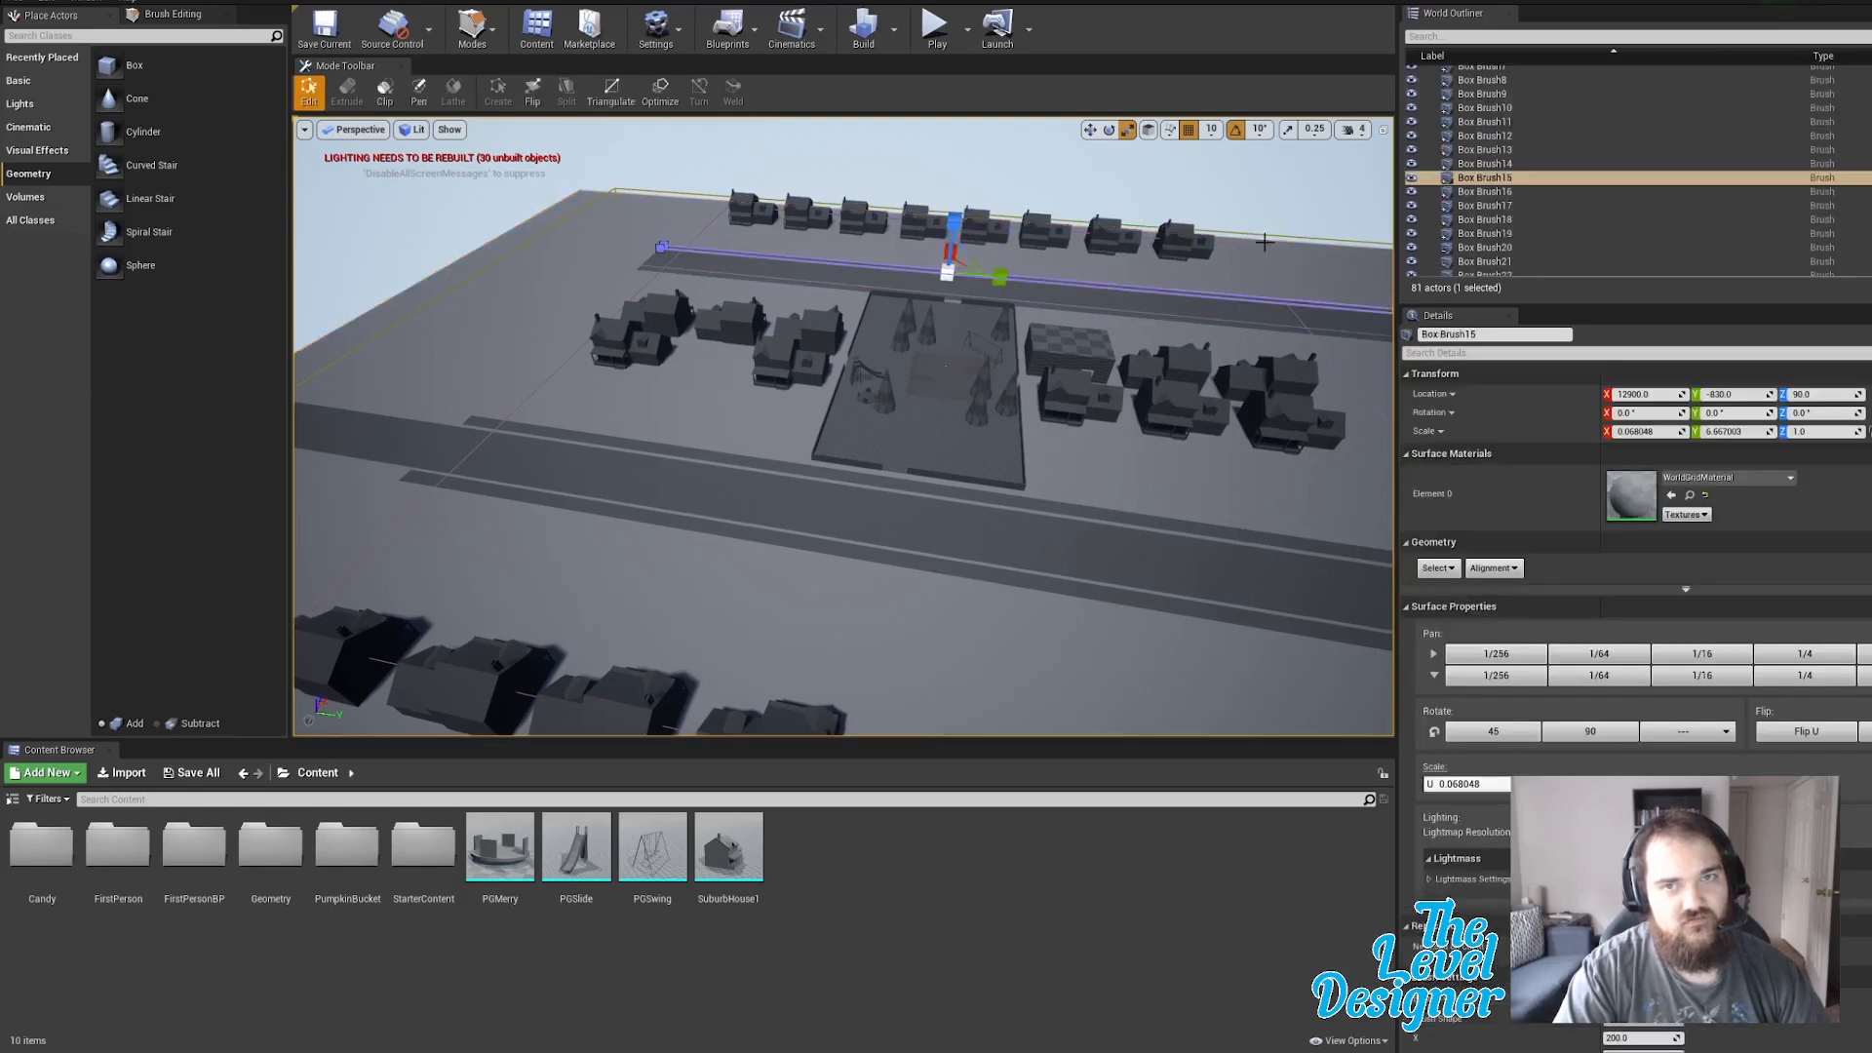
click(1506, 150)
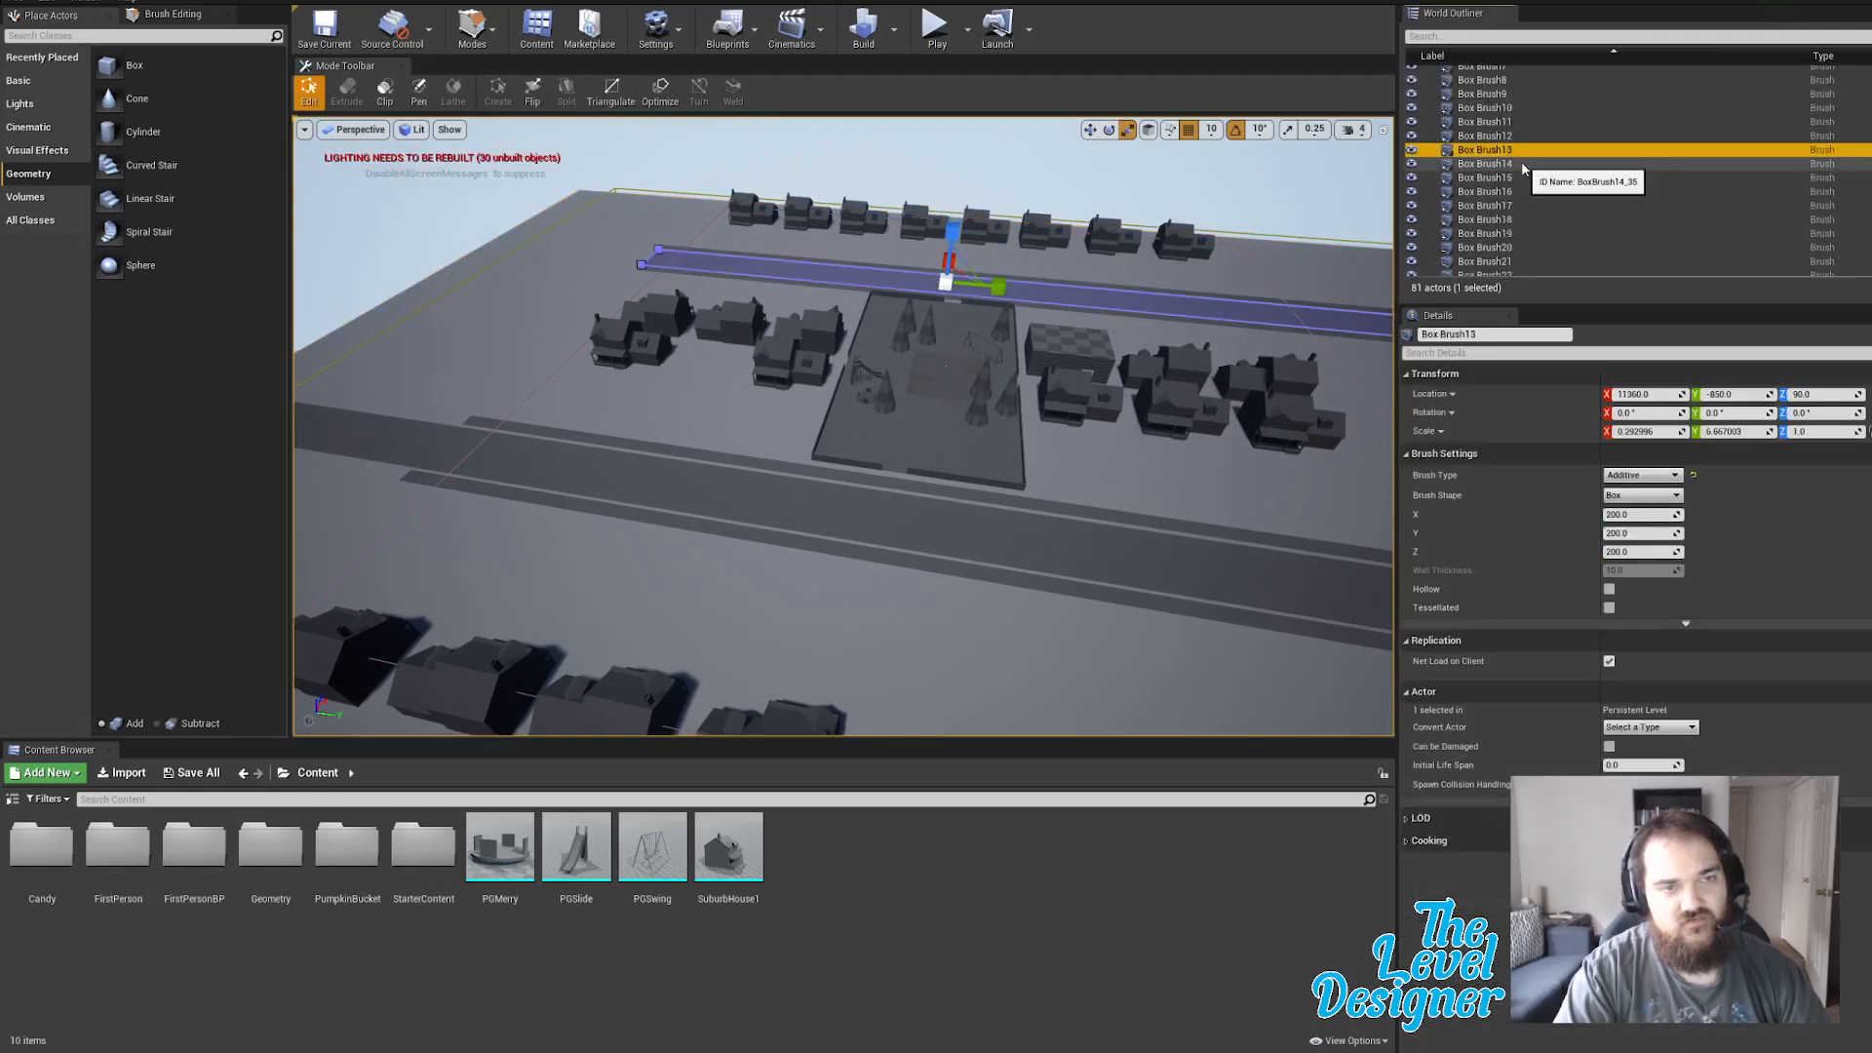
click(1516, 137)
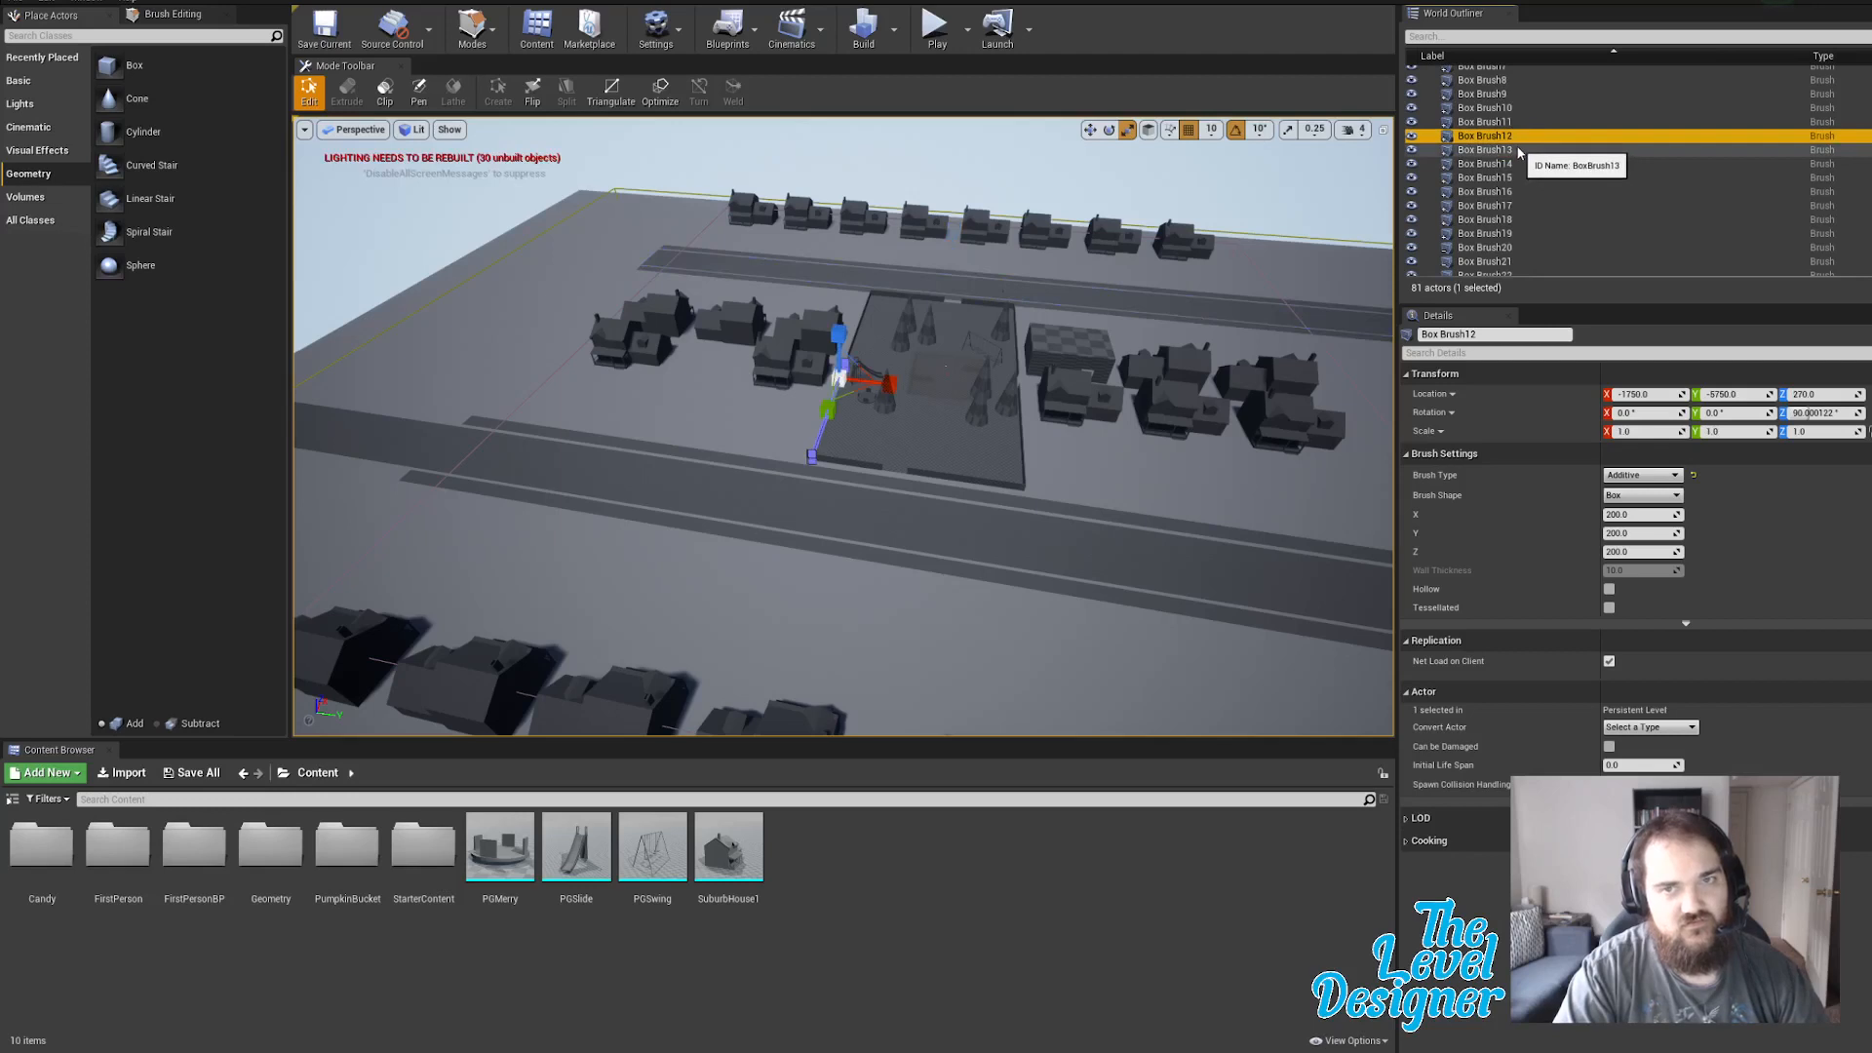
Lengthen the far road surface and all four curb strips, Box Brush13 and Box Brush15 to Box Brush18, to a Y scale of about 11.58.
click(1518, 150)
ctrl+click(1525, 164)
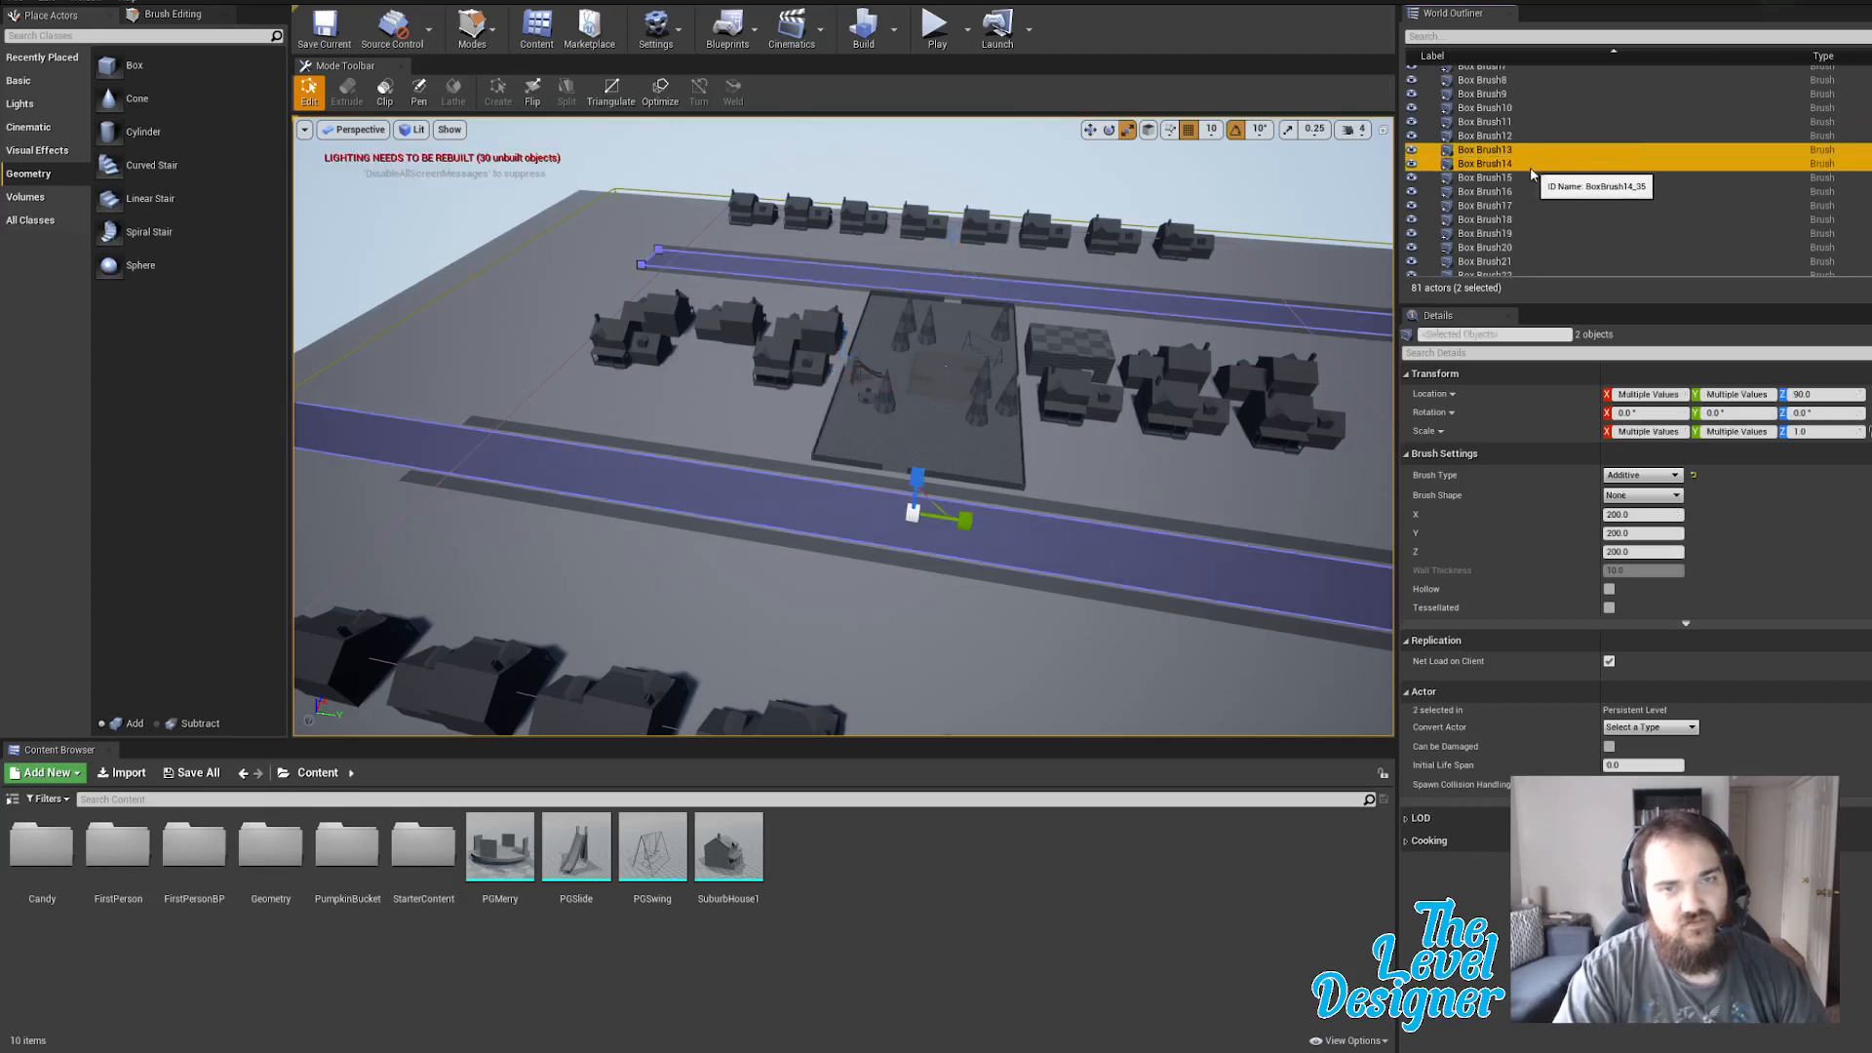
ctrl+click(1530, 164)
ctrl+click(1530, 175)
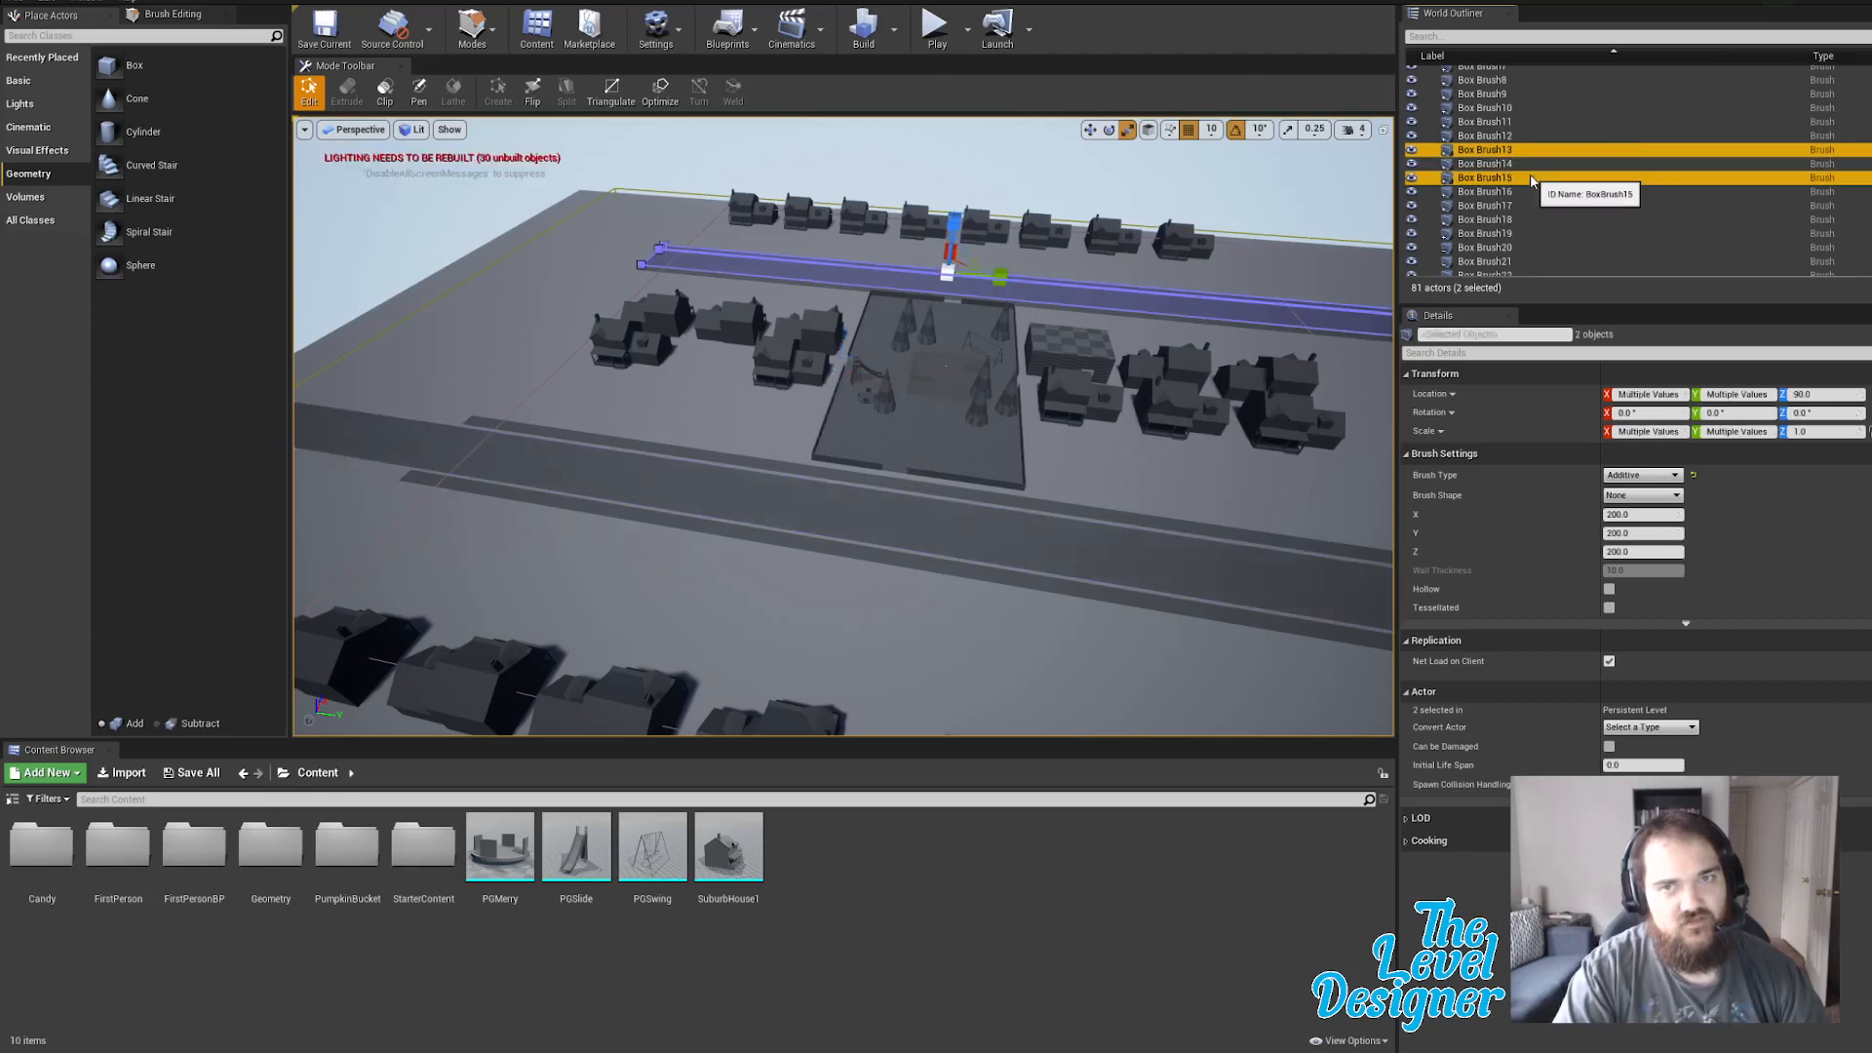
ctrl+click(1529, 191)
ctrl+click(1527, 205)
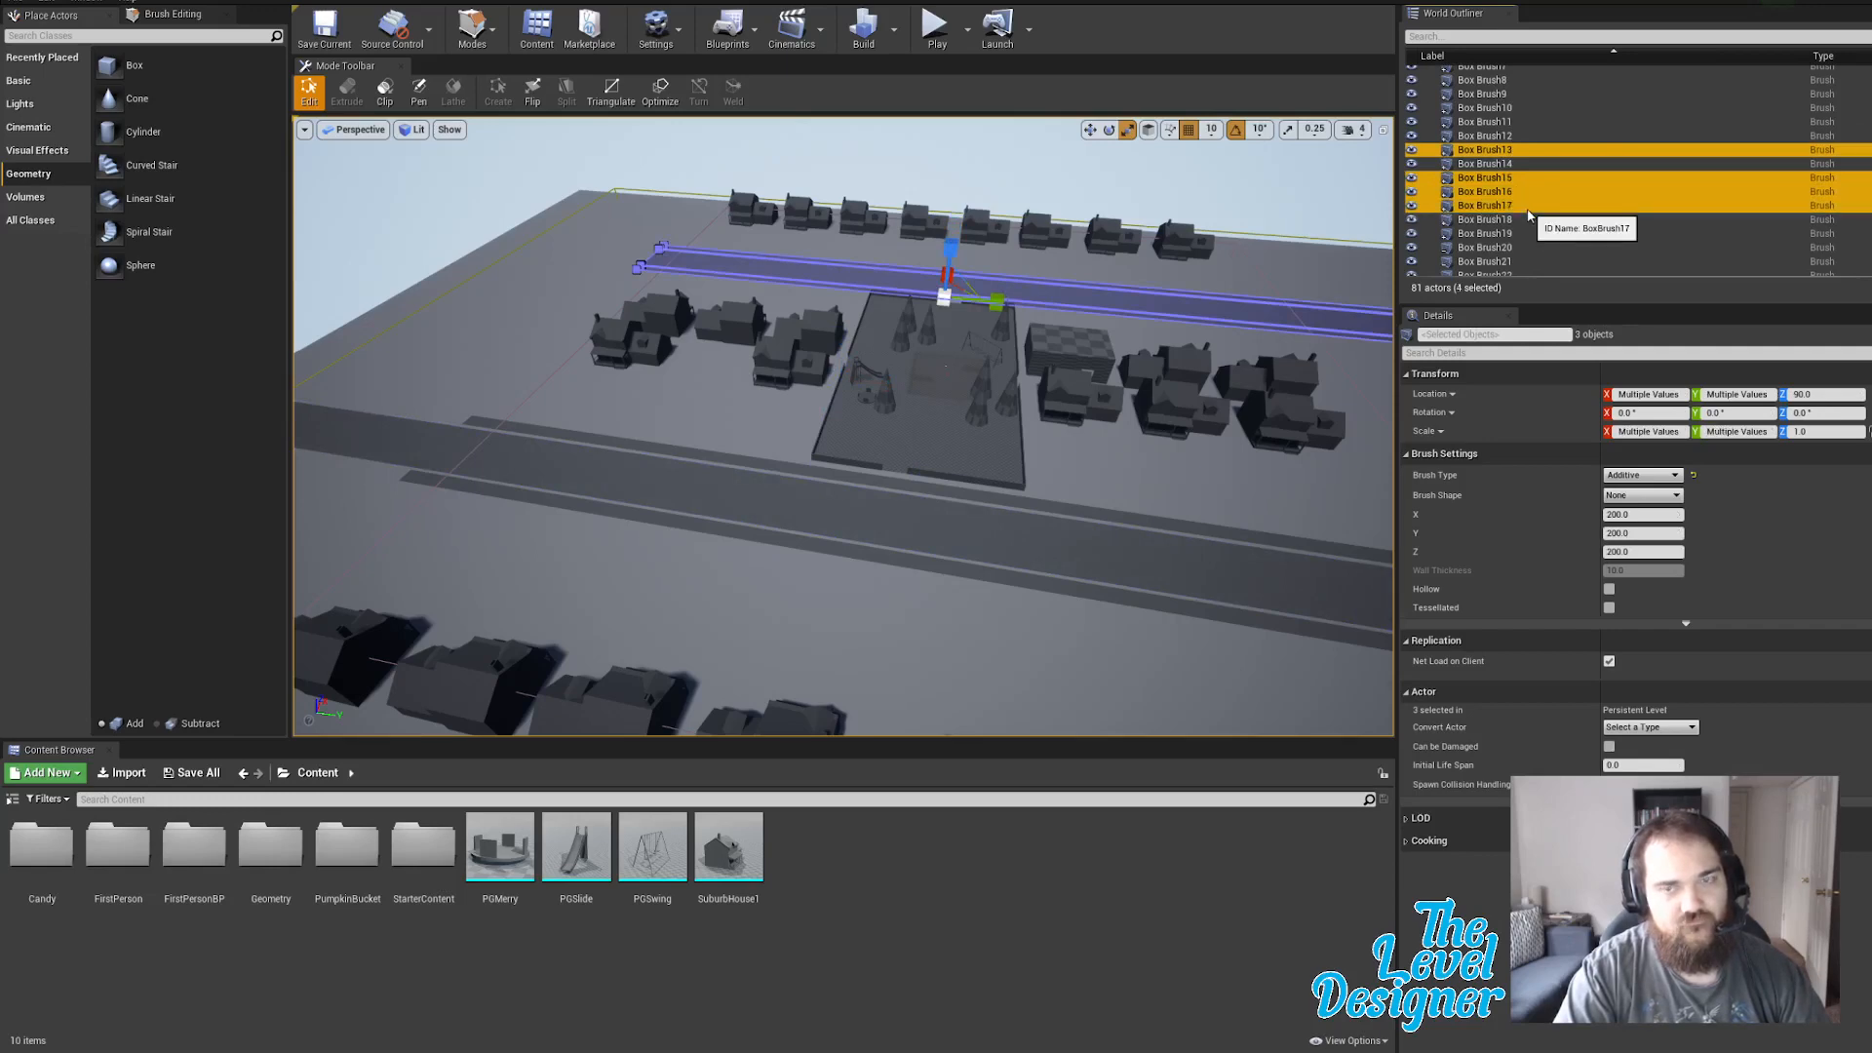
ctrl+click(1528, 220)
right_drag(1010, 457, 1210, 457)
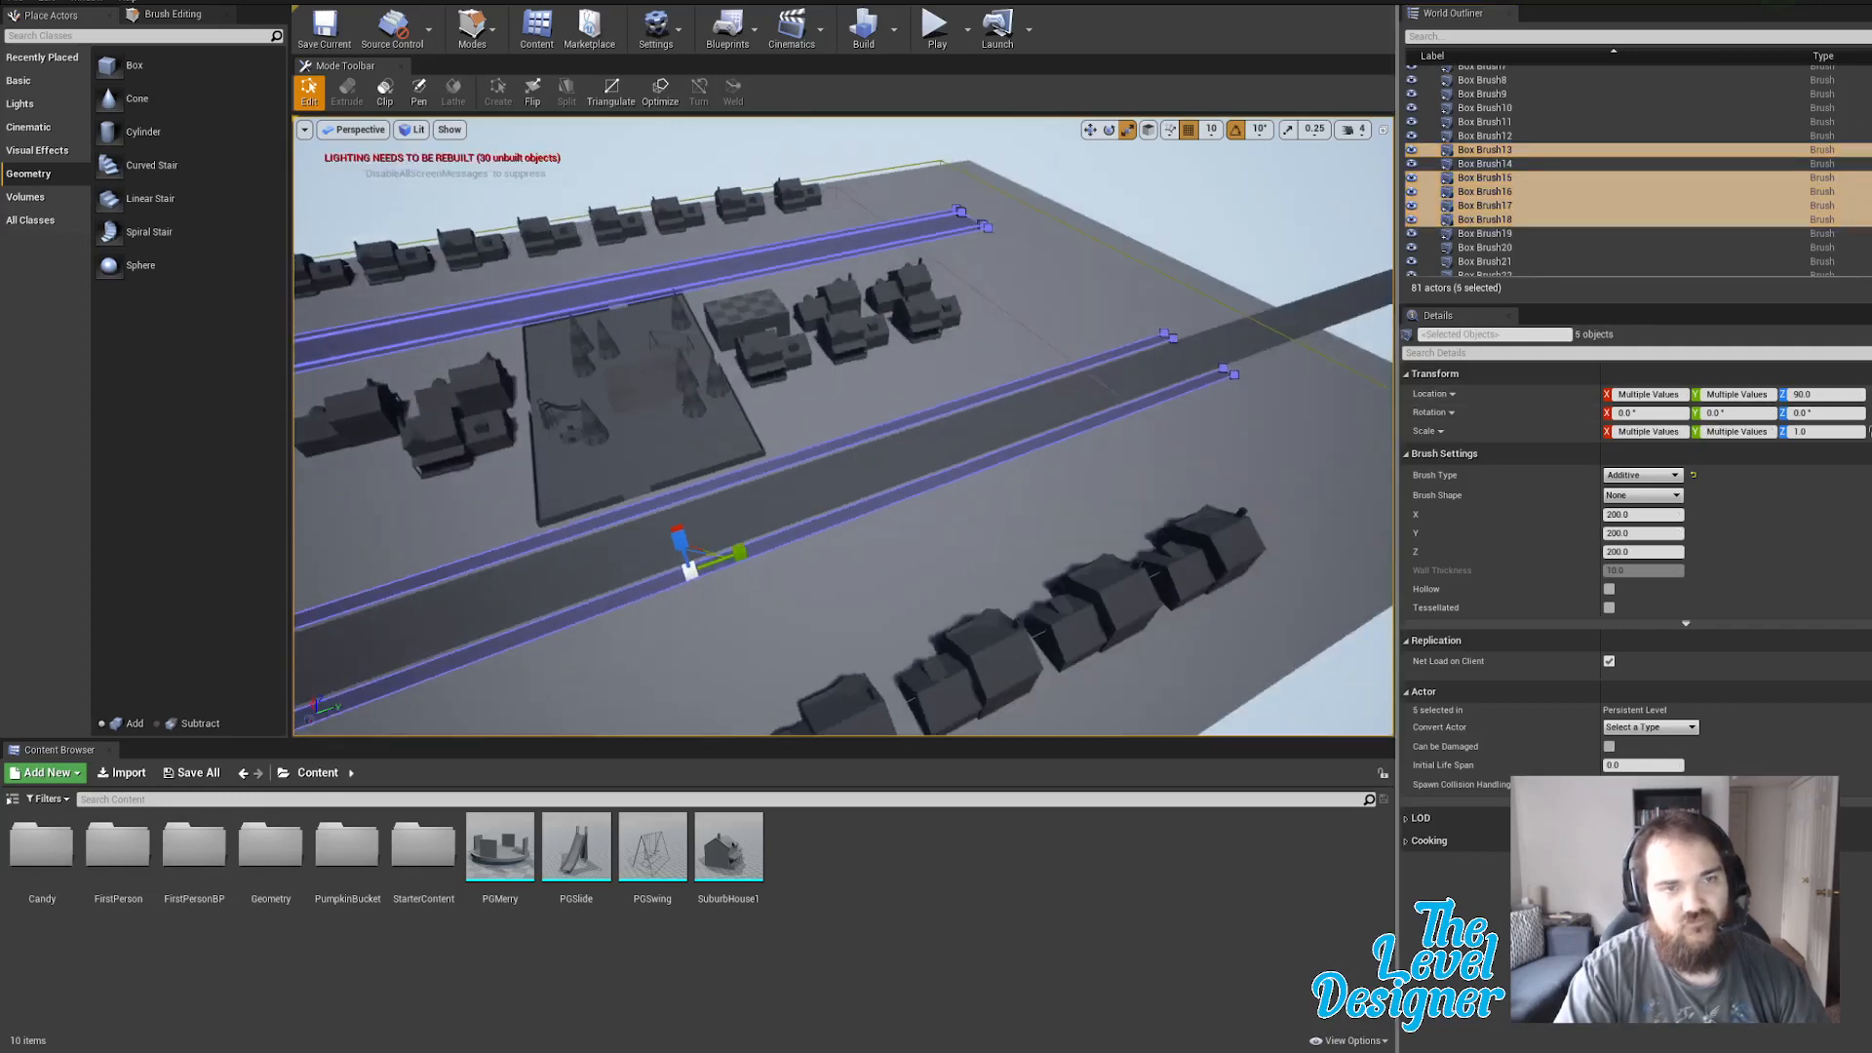
right_drag(701, 567, 692, 568)
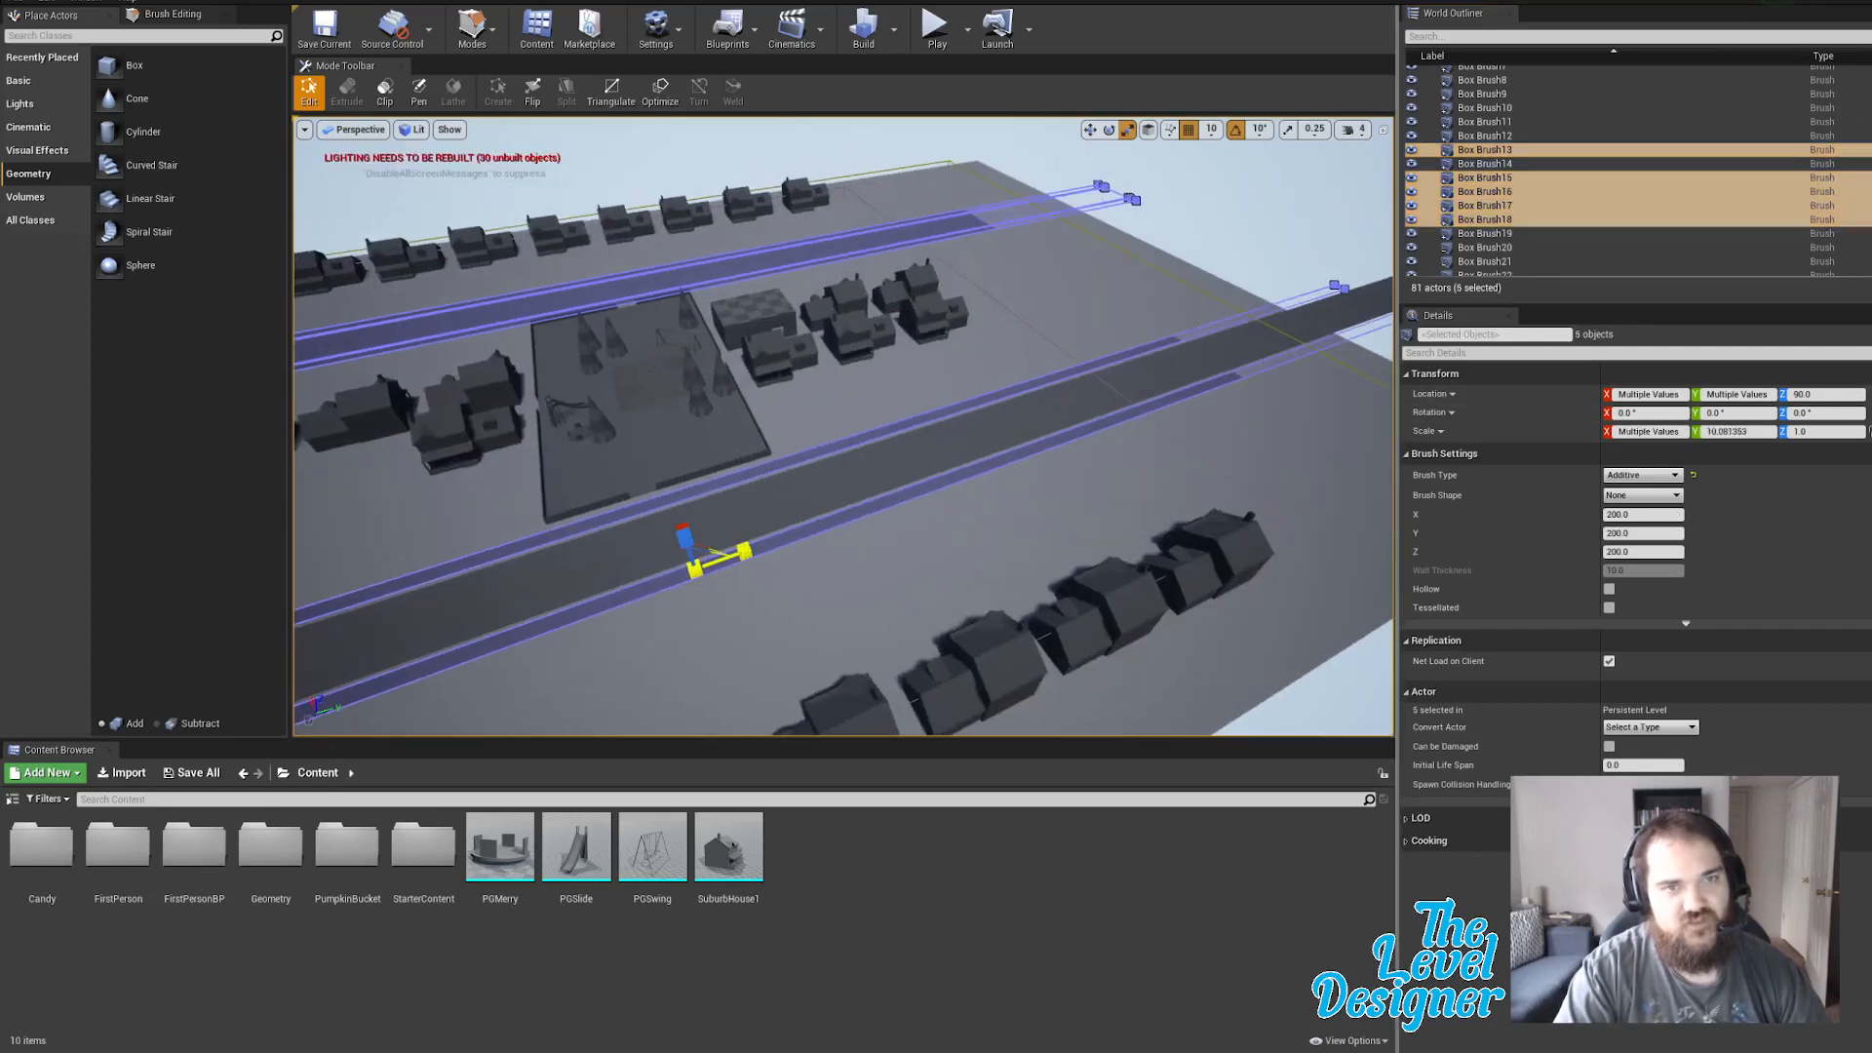
drag(744, 552, 840, 481)
mouse_move(840, 481)
right_down()
mouse_move(618, 498)
mouse_move(685, 527)
mouse_move(887, 432)
right_up()
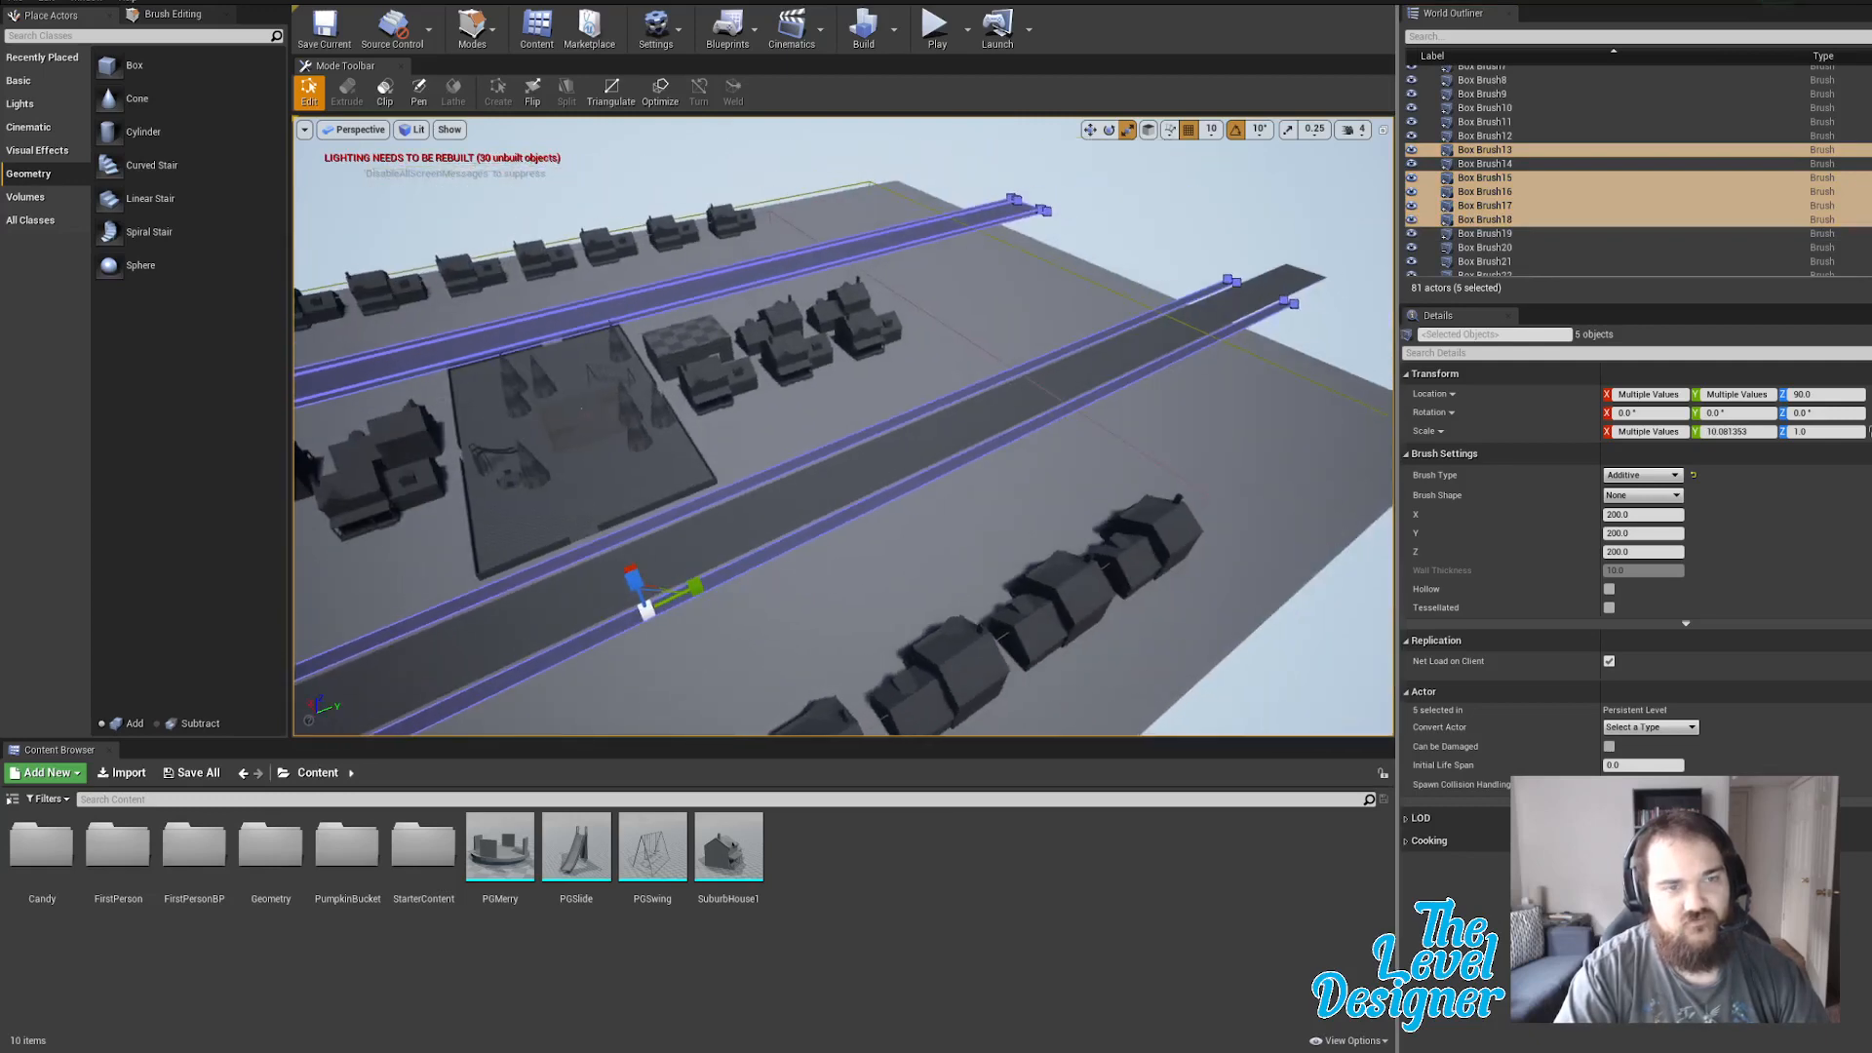
right_drag(718, 580, 717, 583)
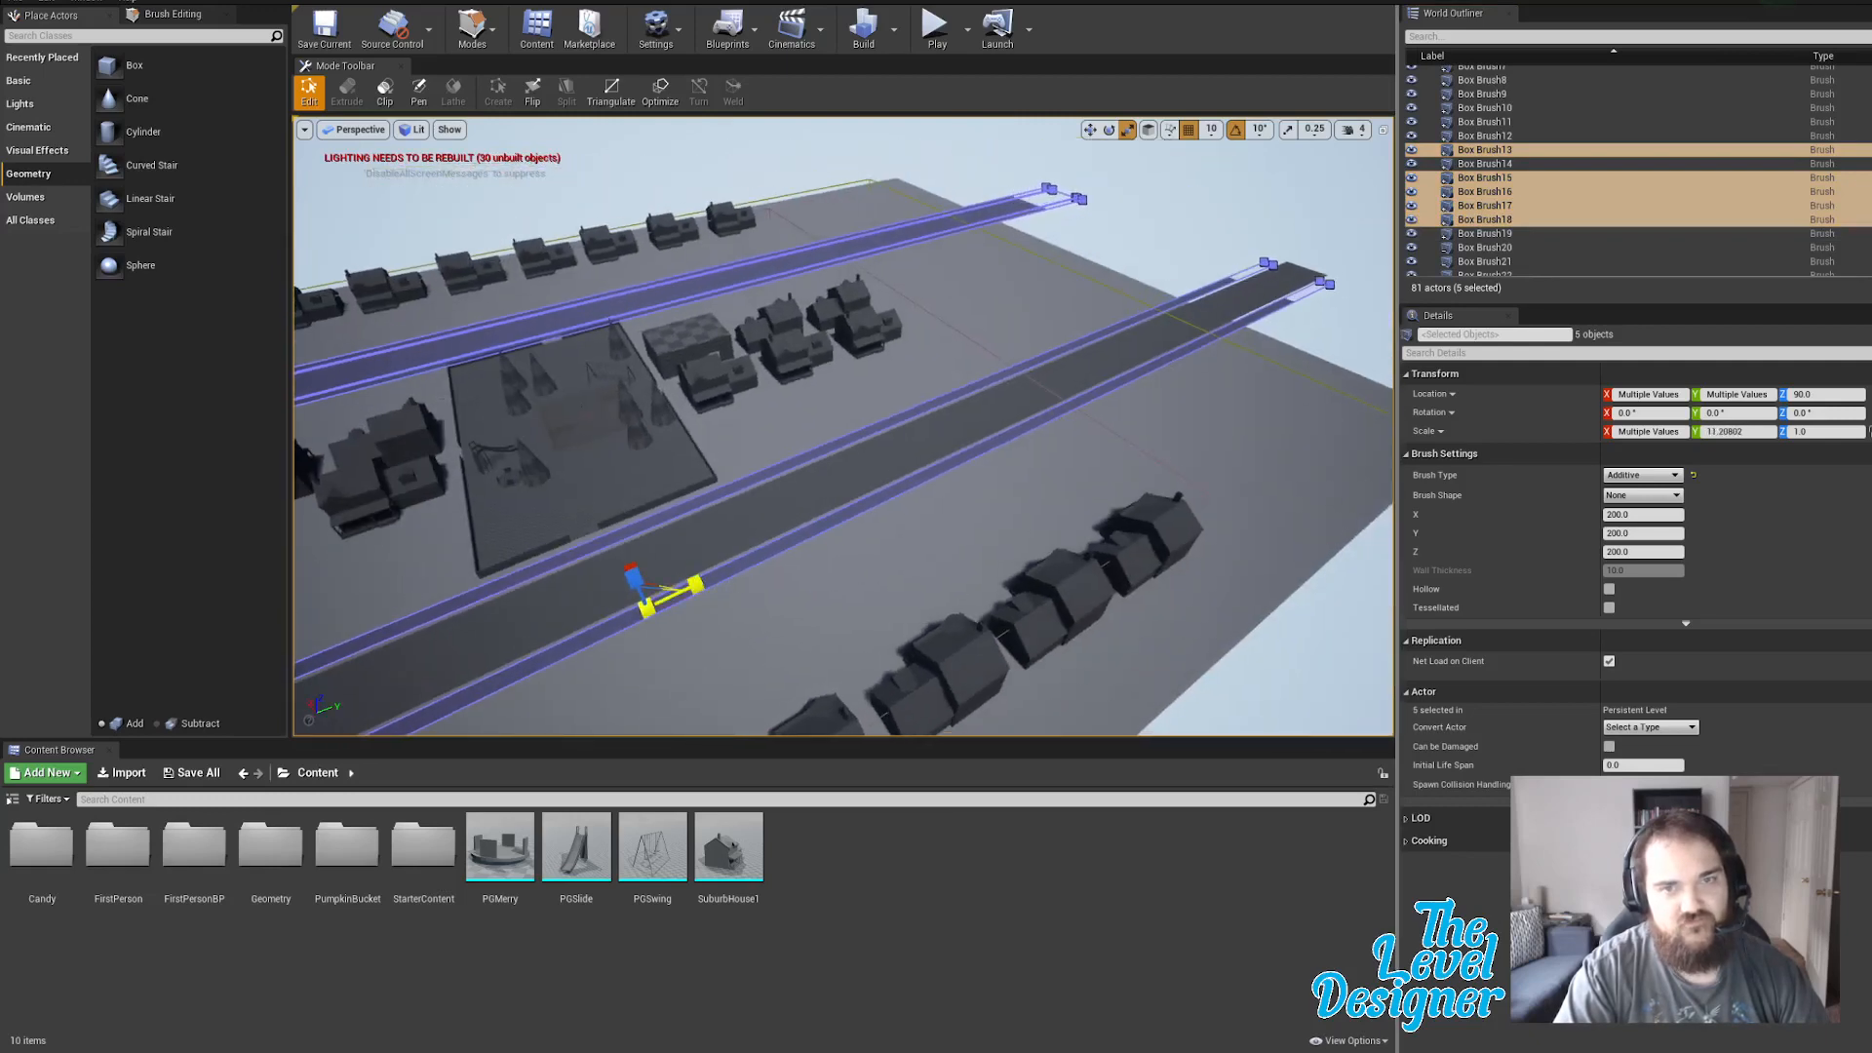
right_drag(718, 583, 857, 333)
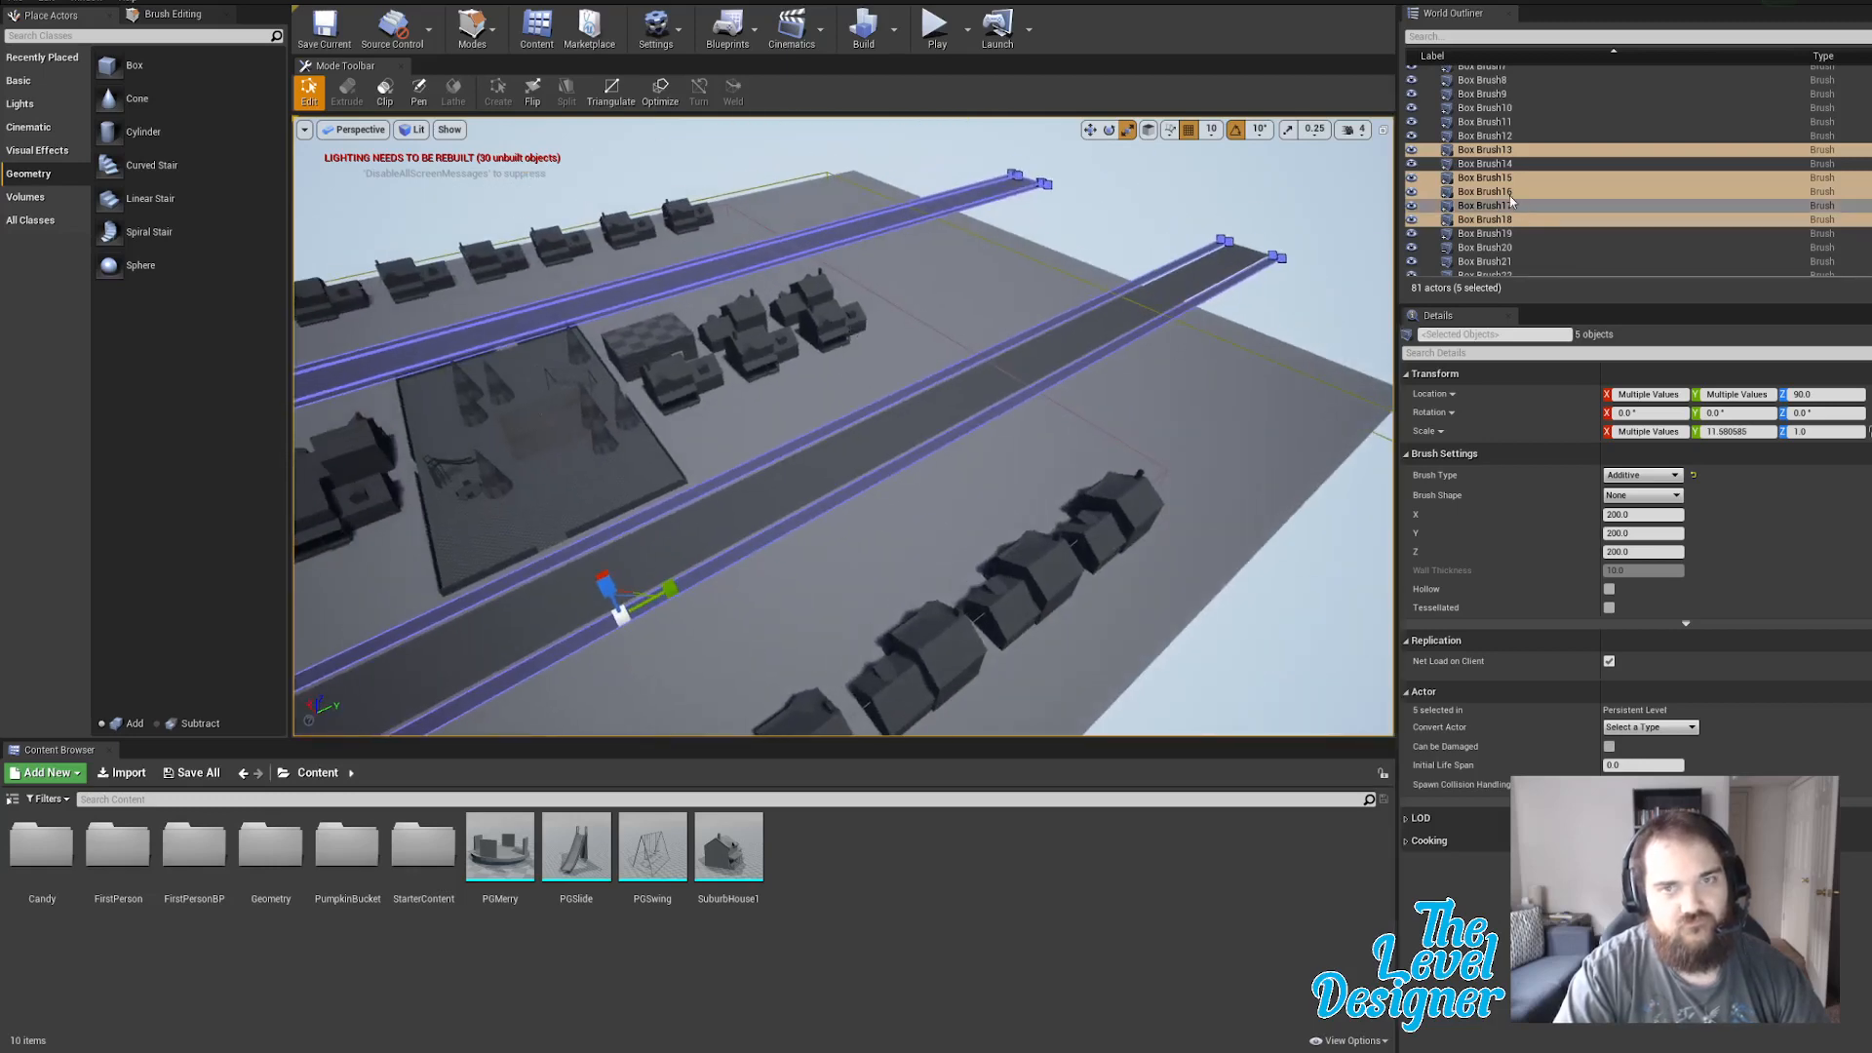
Move all six road and curb brushes, Box Brush13 to Box Brush18, together along Y toward the opposite end of the Floor.
click(1511, 150)
shift+click(1519, 221)
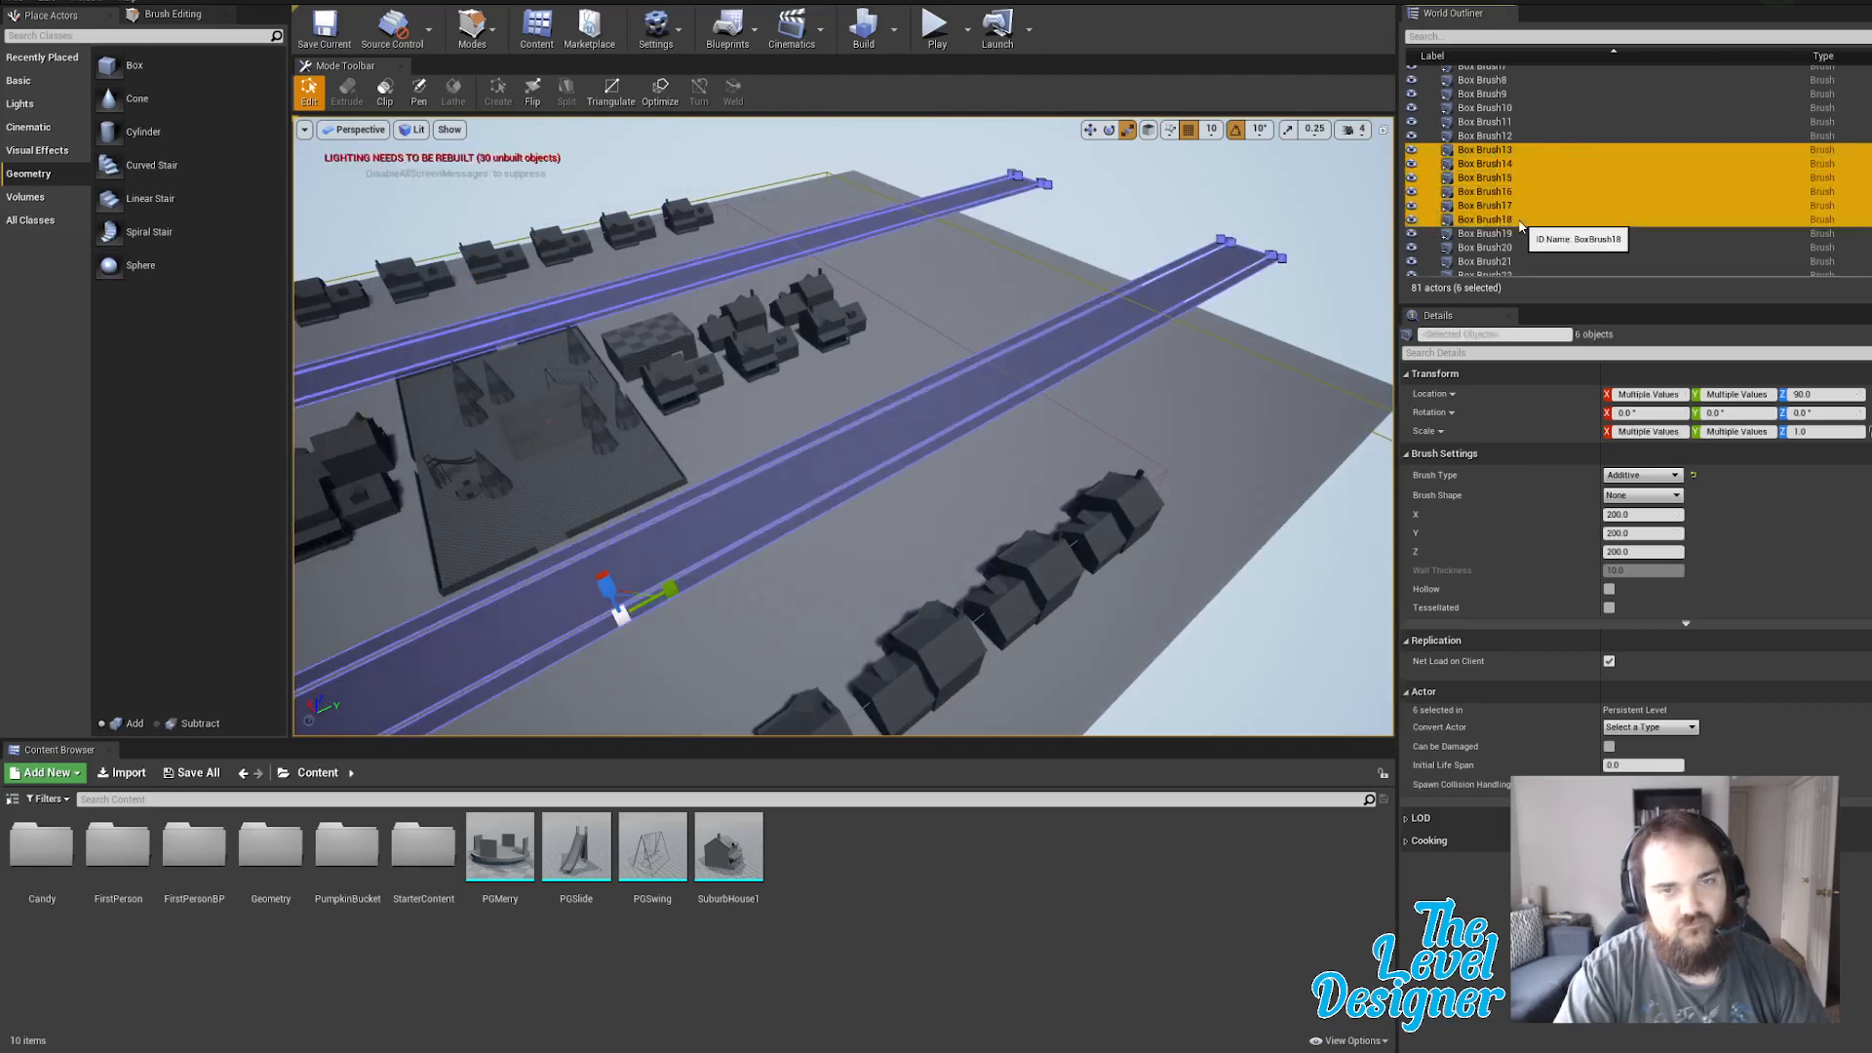
click(669, 590)
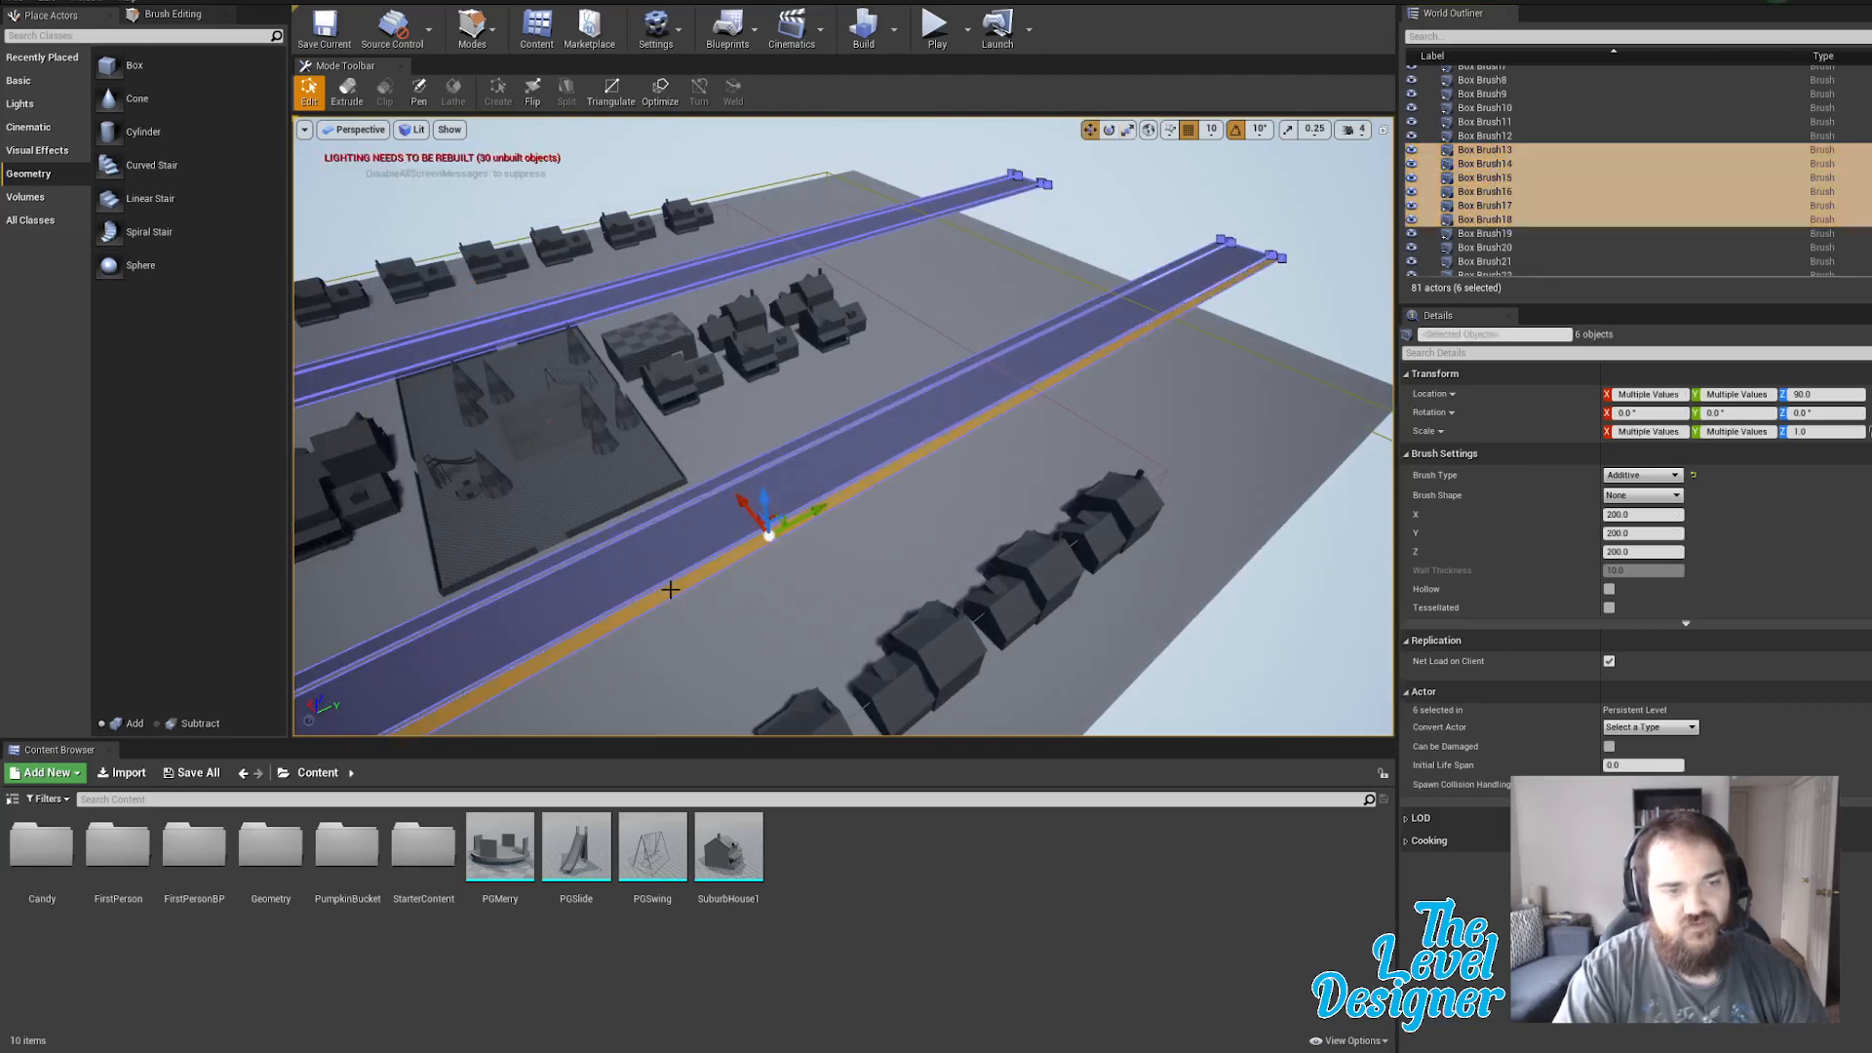
click(1511, 150)
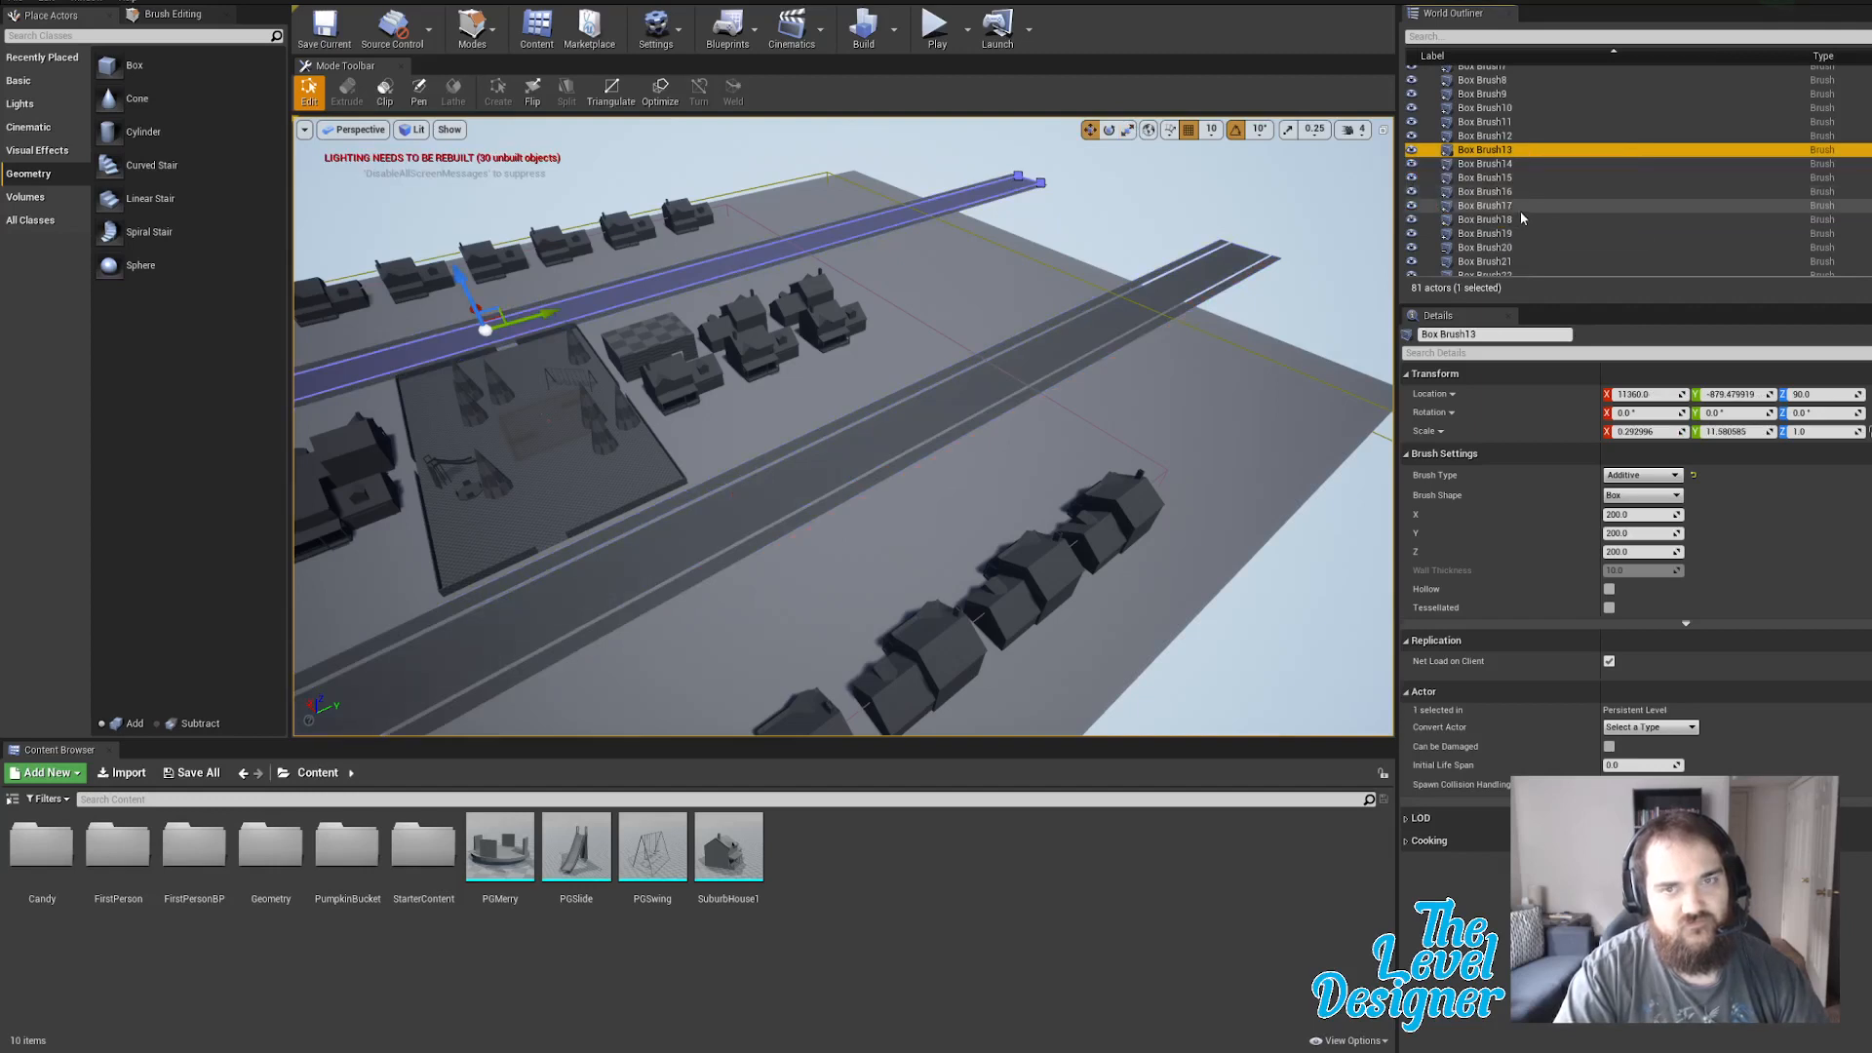
shift+click(1525, 219)
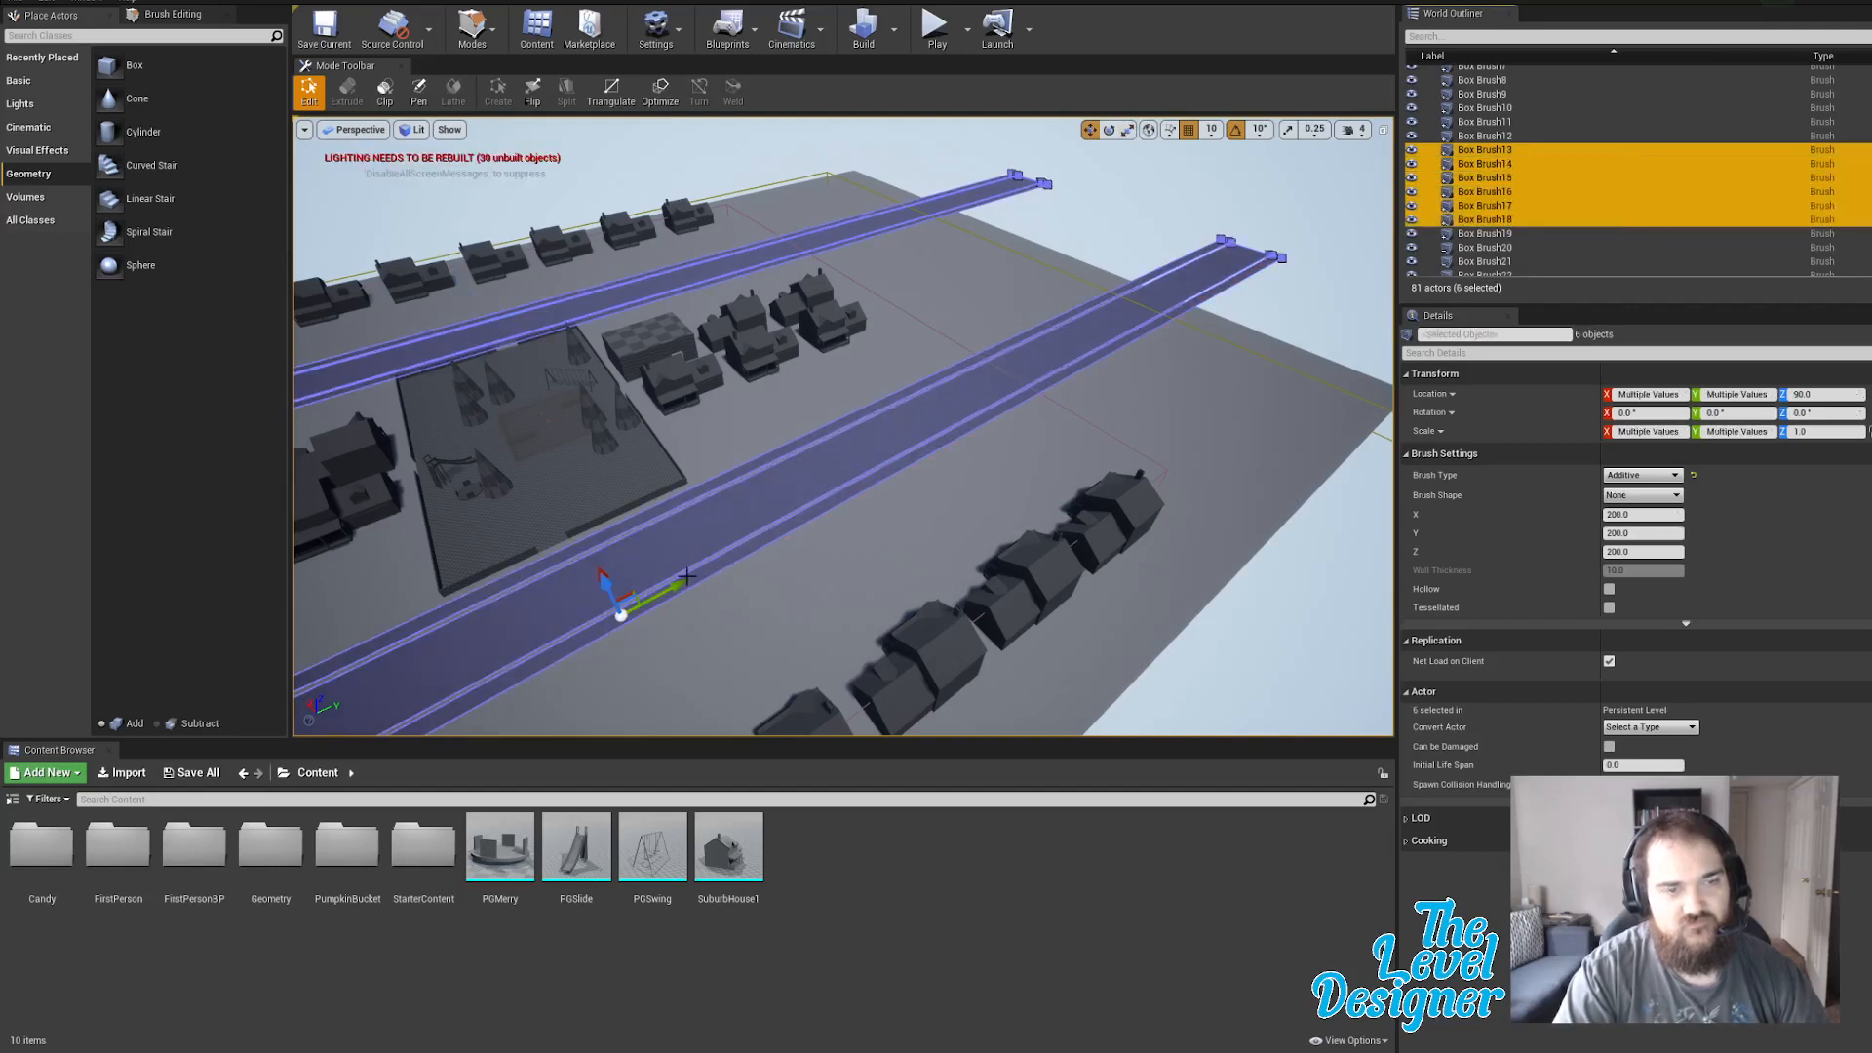
drag(686, 578, 562, 647)
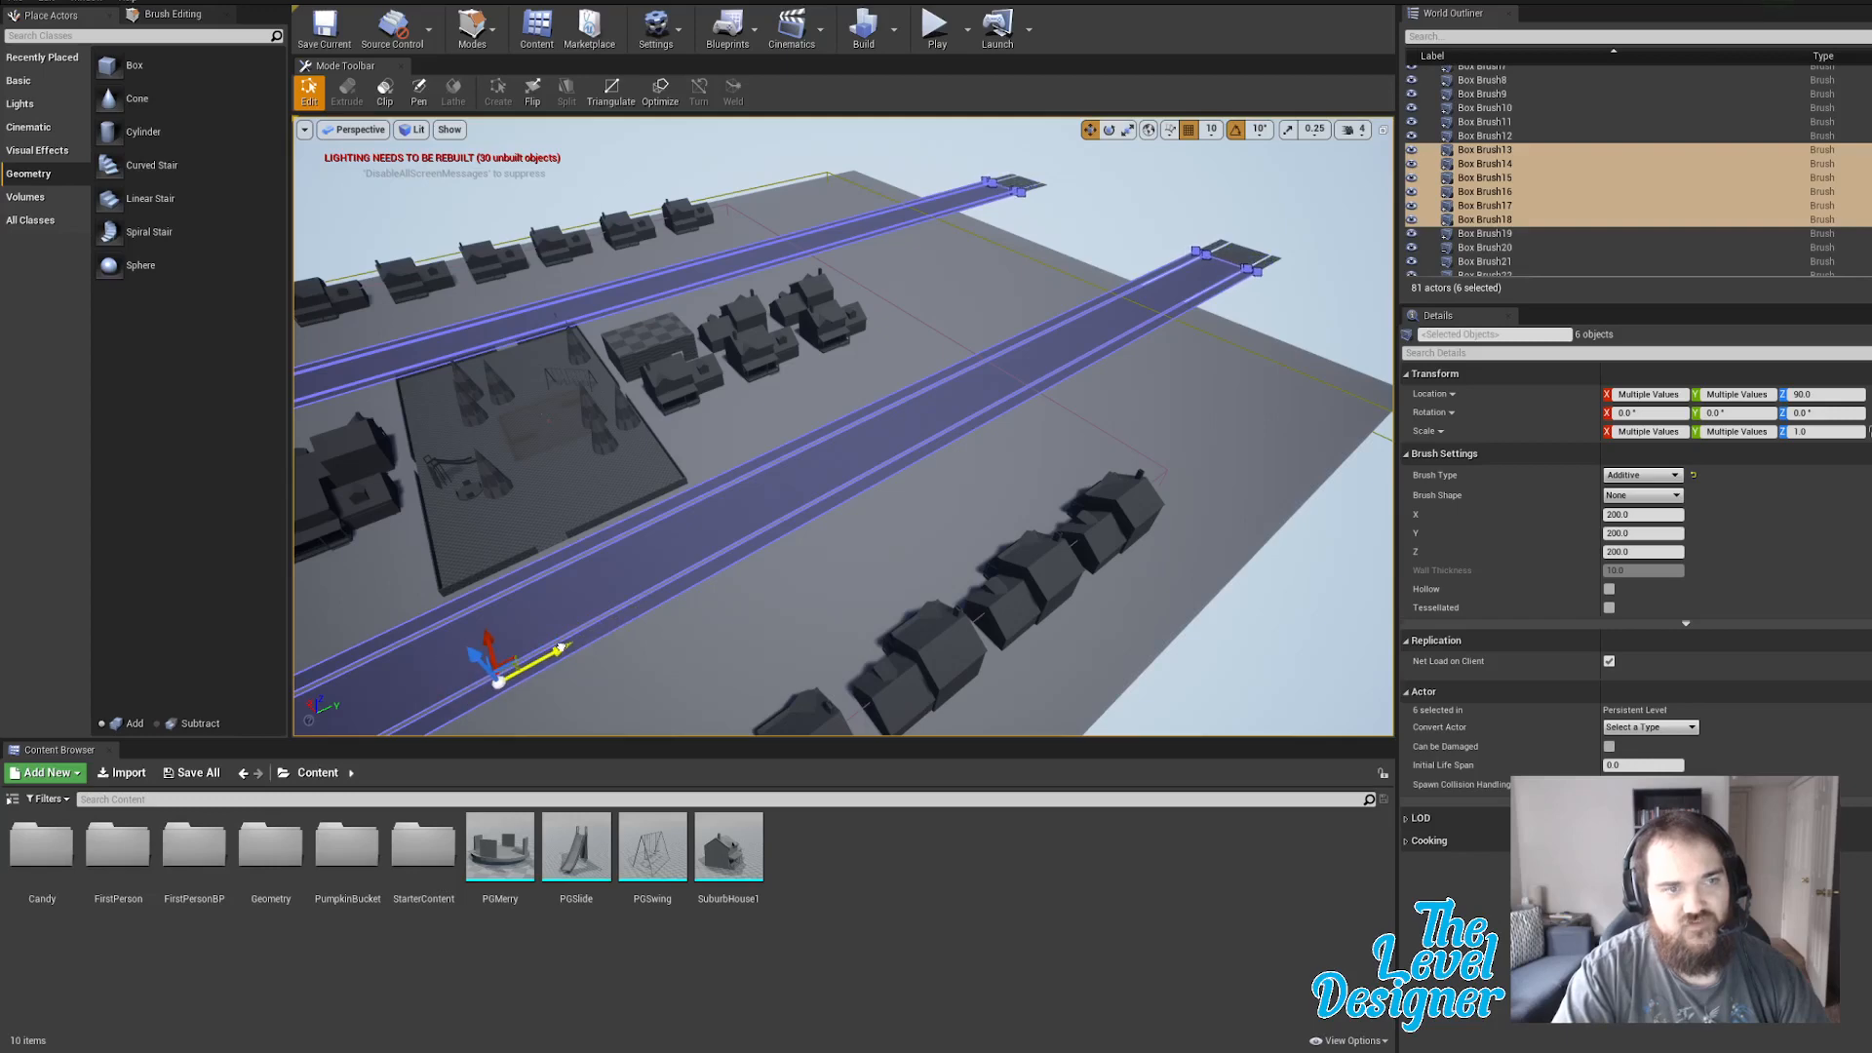
right_drag(706, 624, 517, 597)
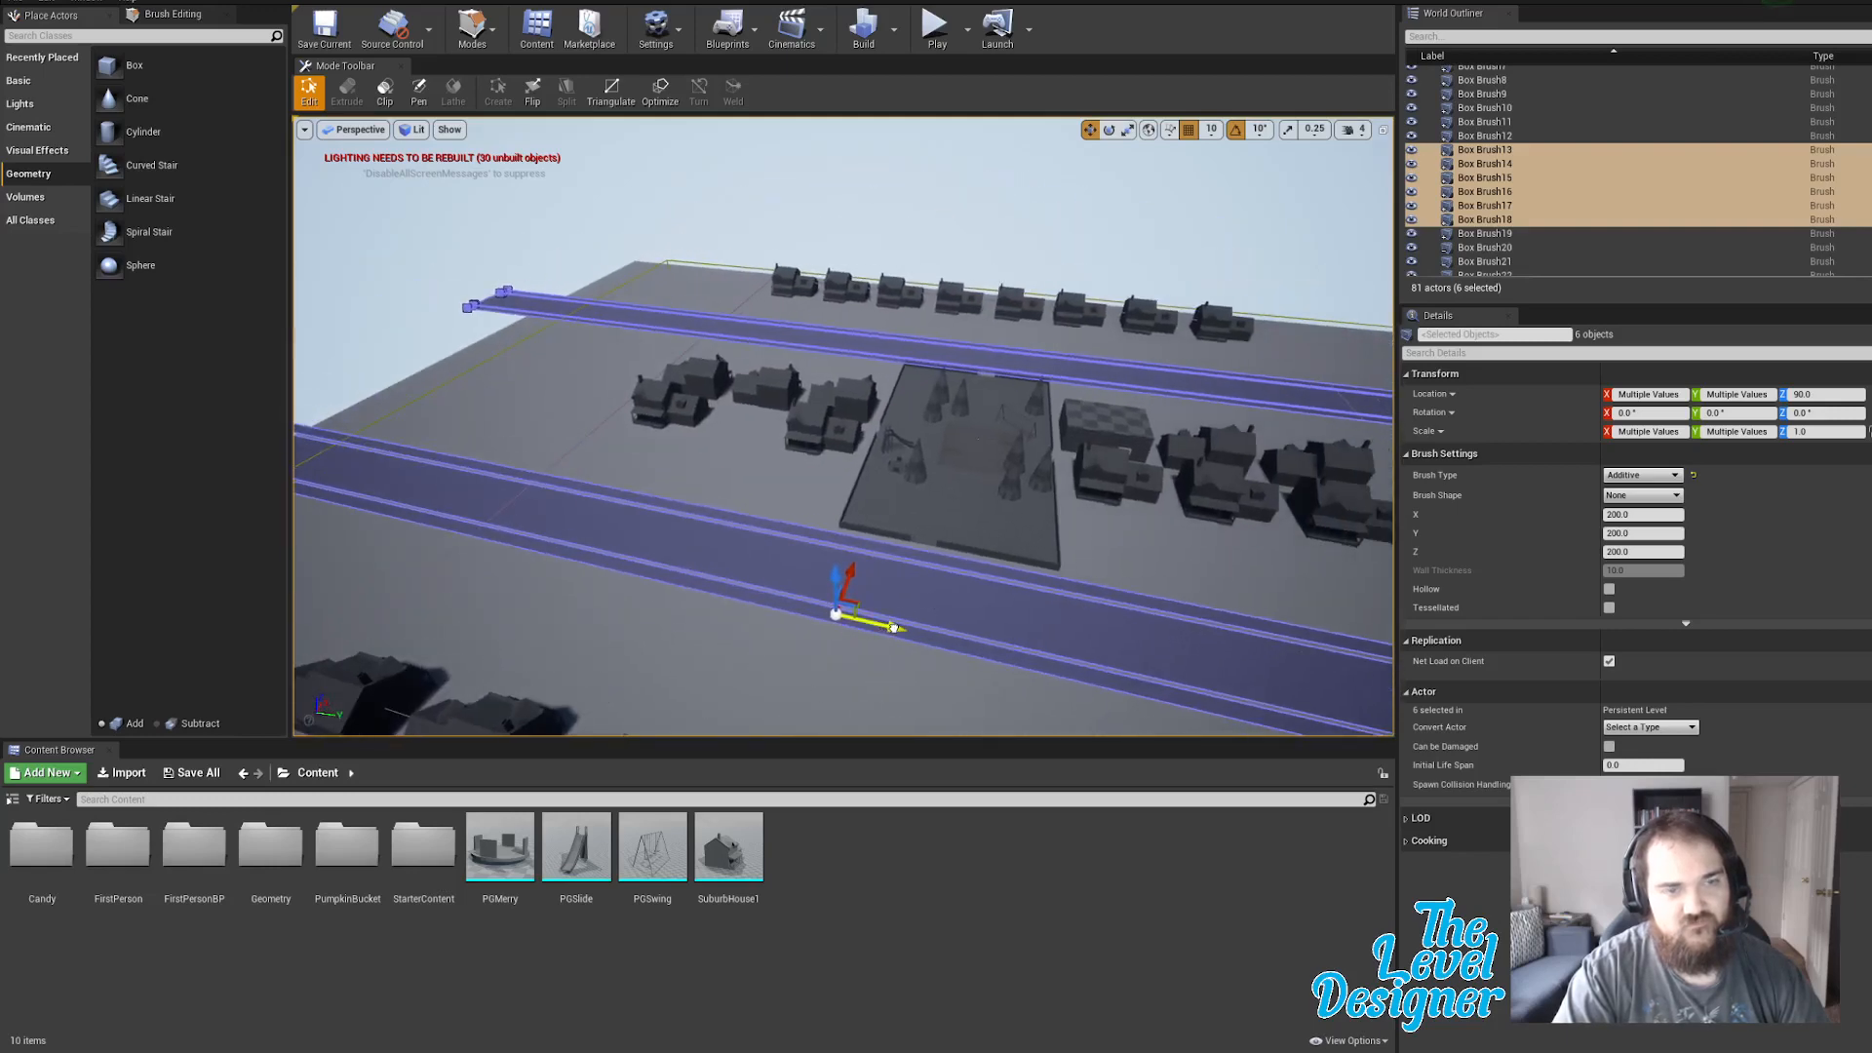
click(792, 240)
right_drag(919, 364, 914, 389)
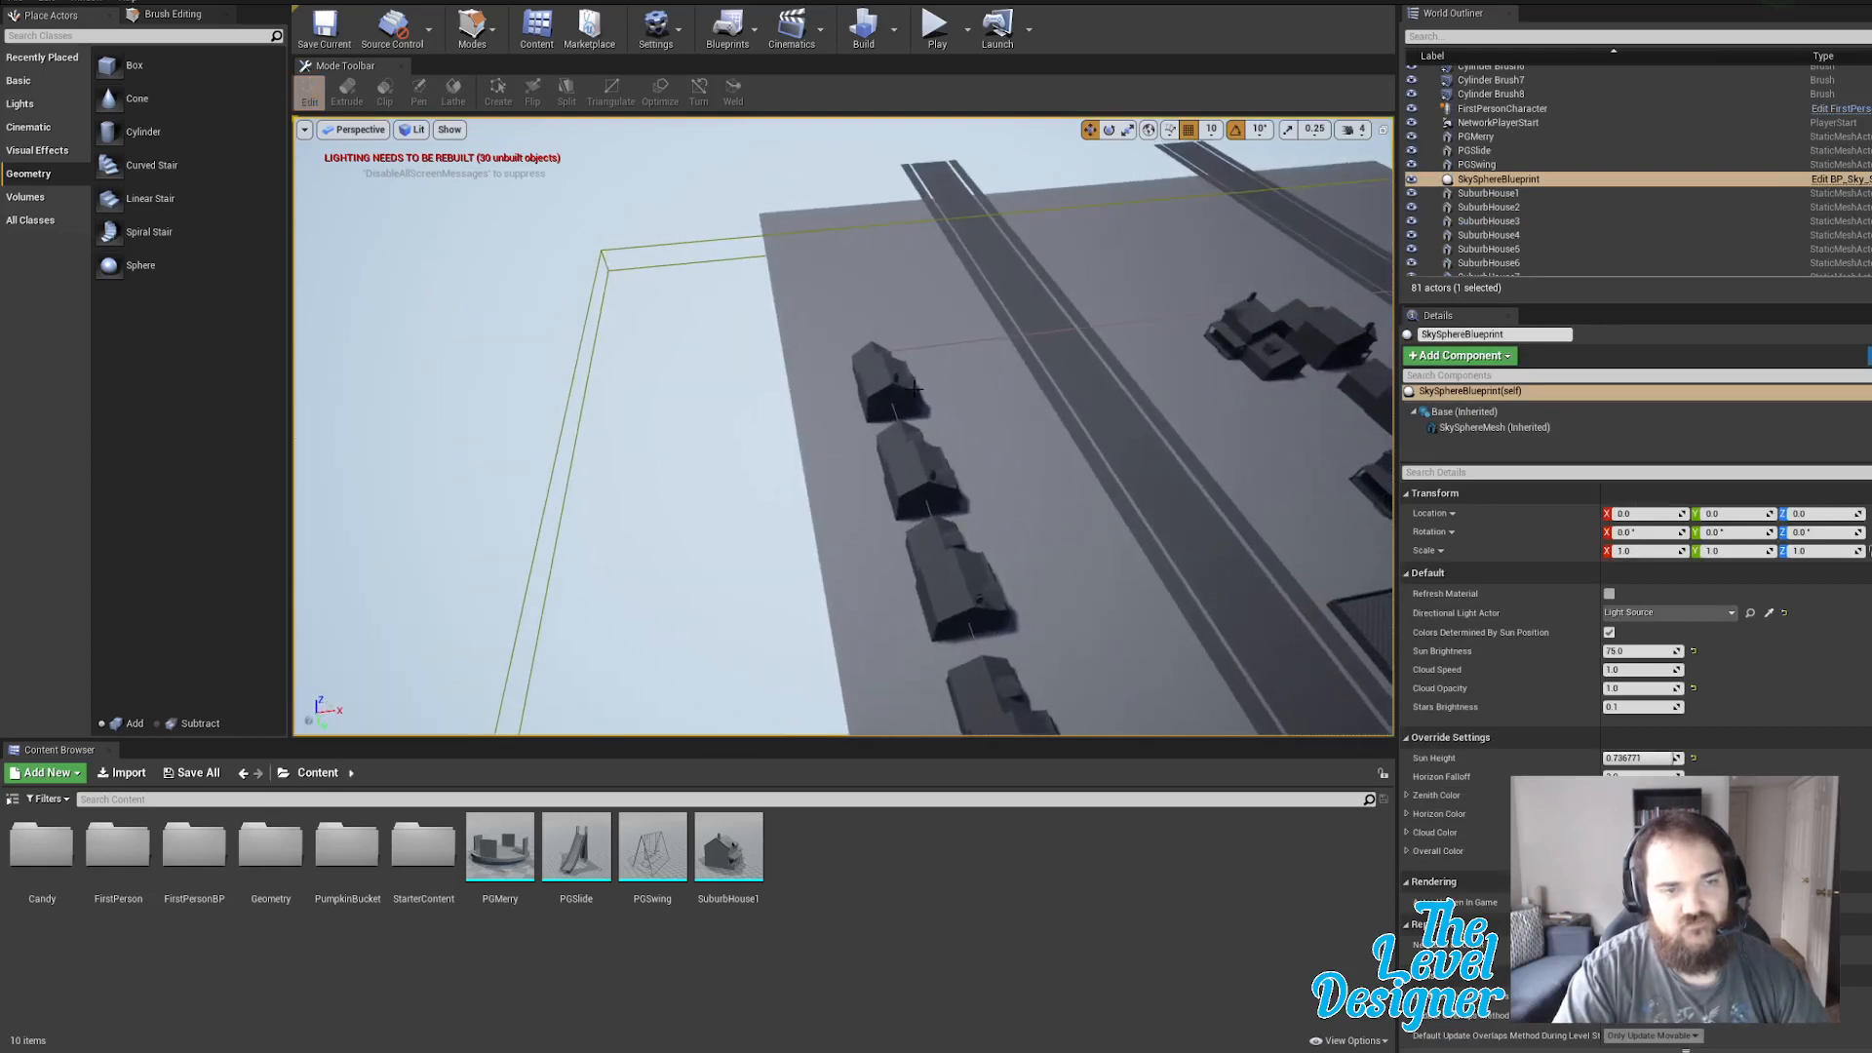
Widen the Floor across the roads to an X scale of about 645.7 and shift it to an X location of about 737.9.
click(876, 510)
key(f)
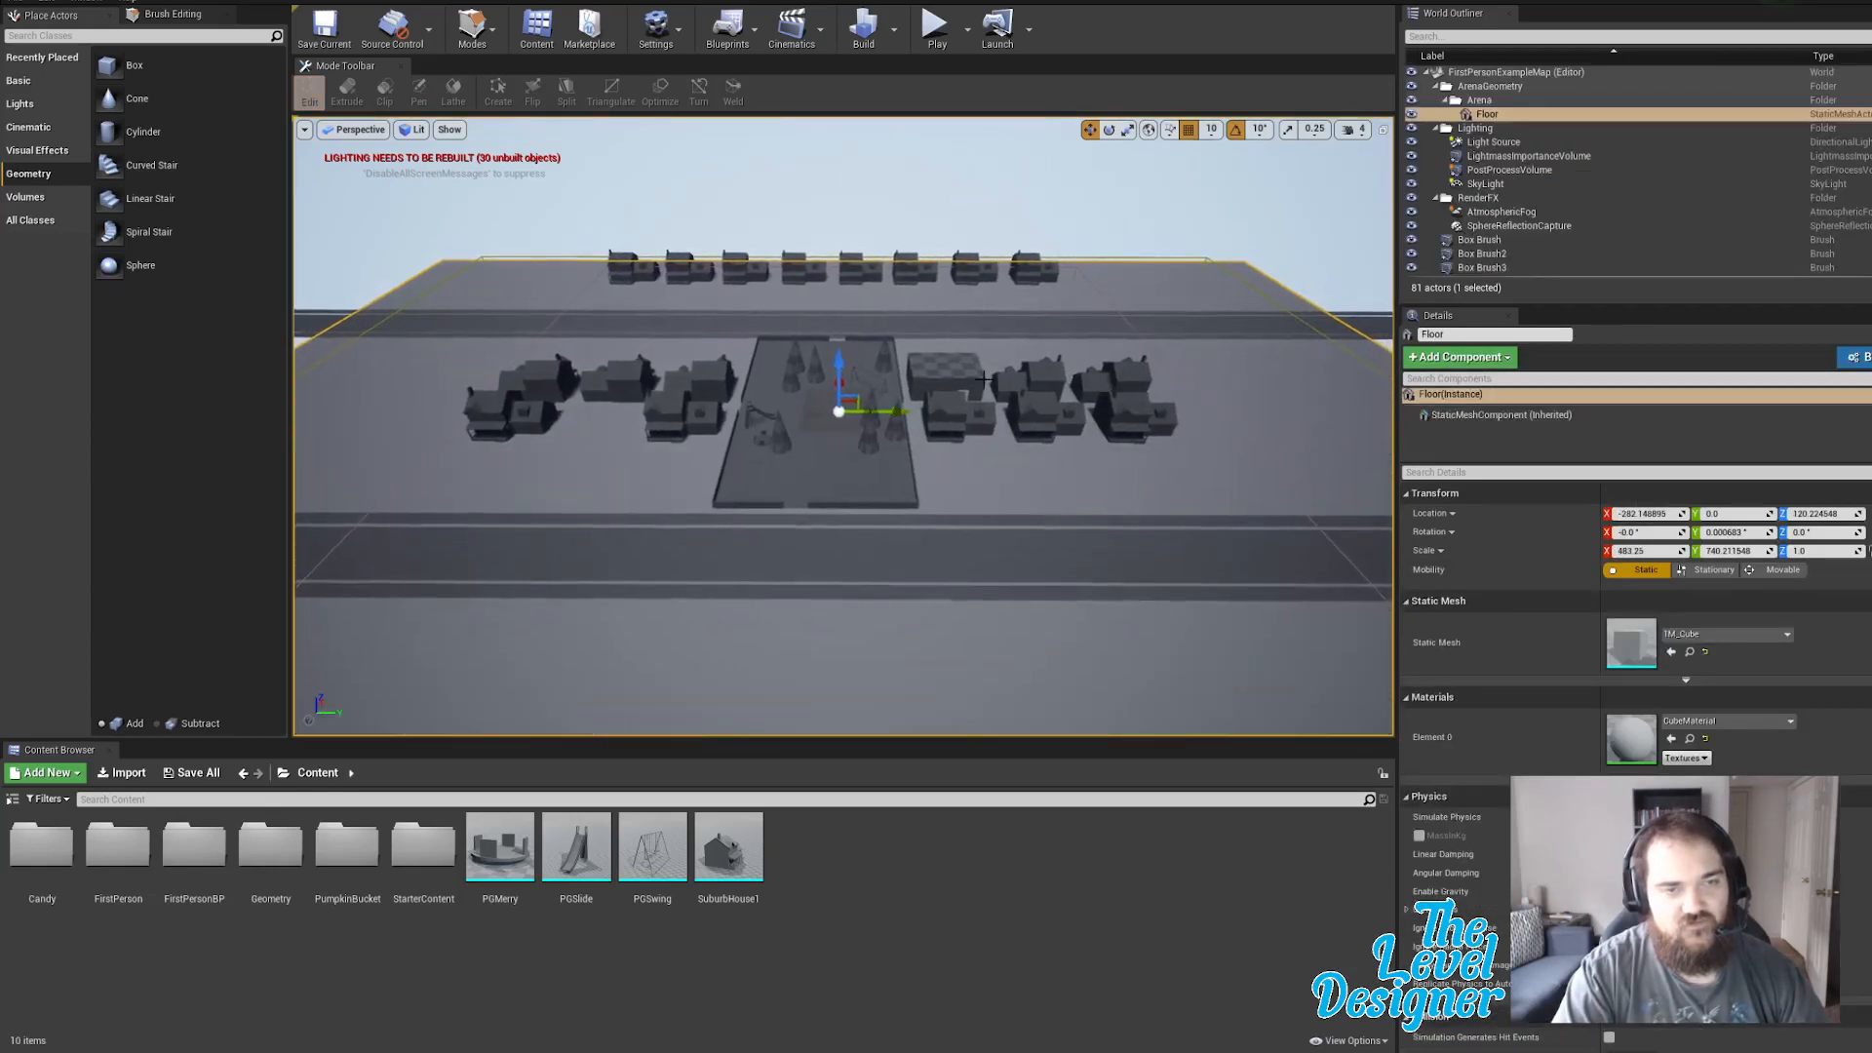
key(e)
key(r)
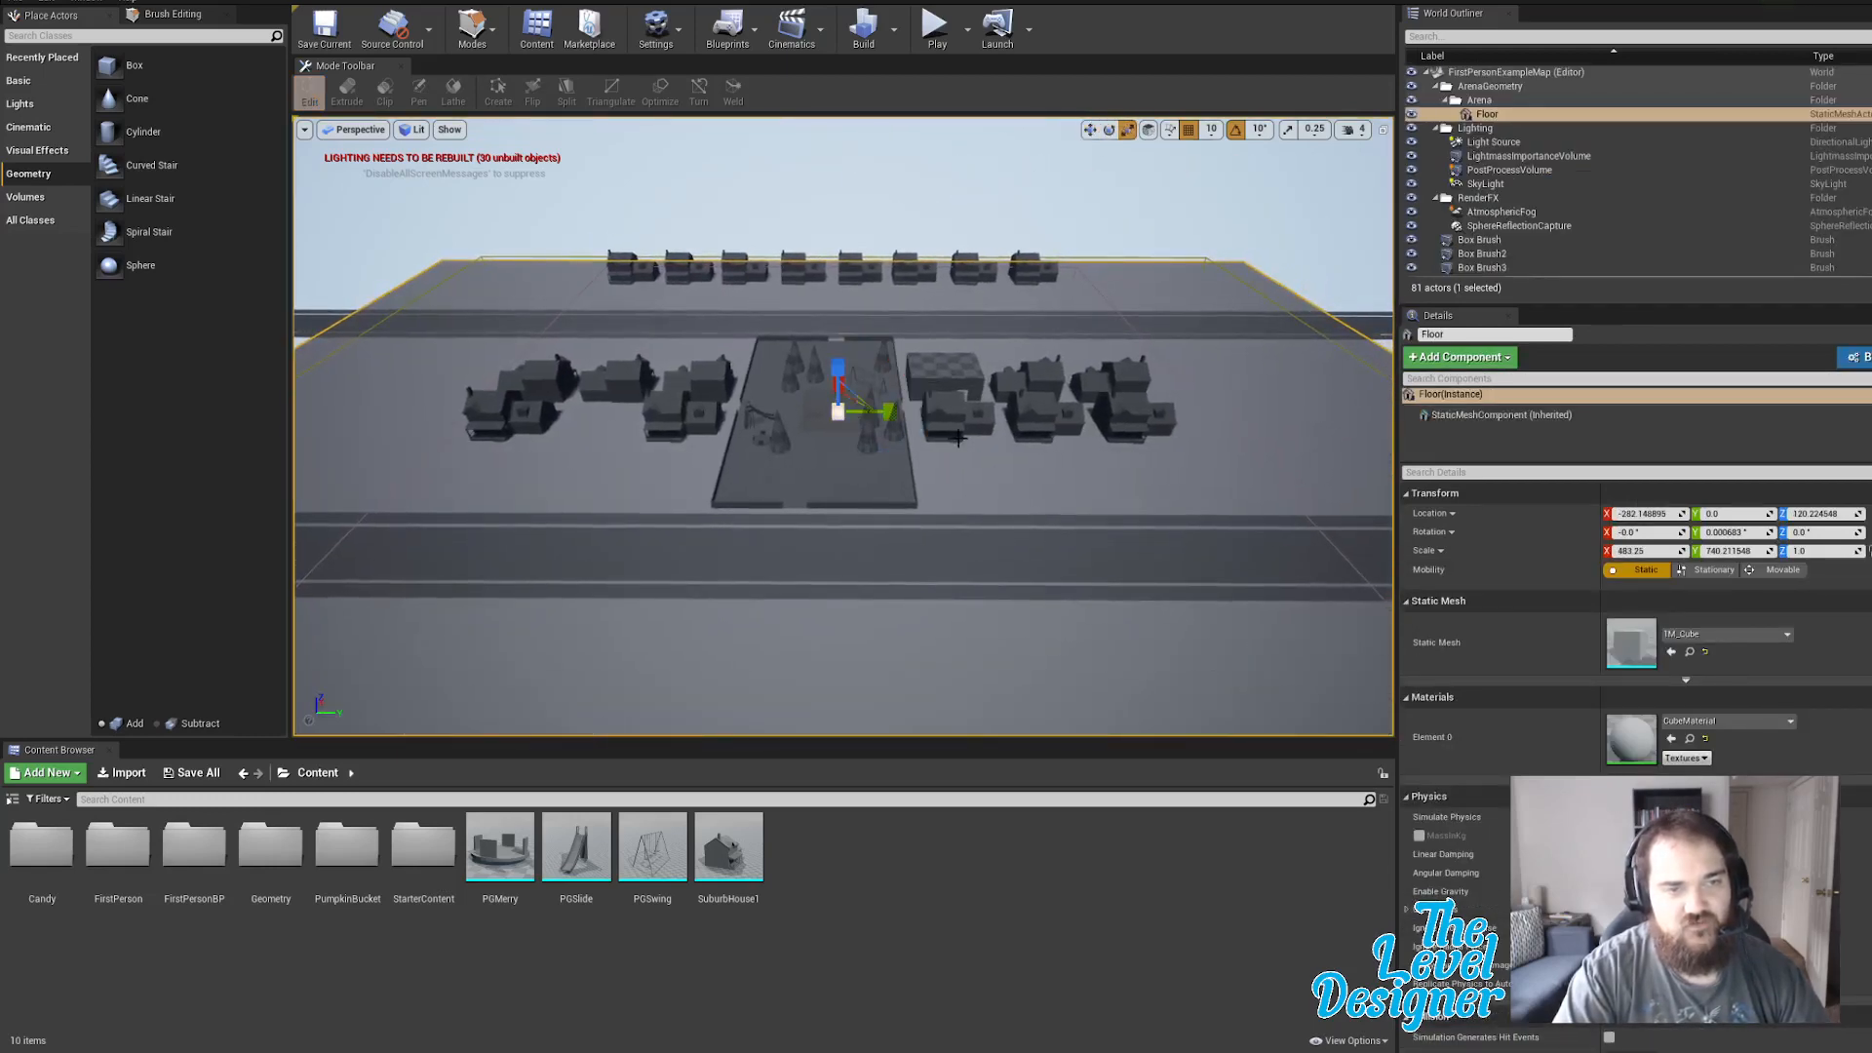
right_drag(958, 439, 1014, 473)
key(s)
key(d)
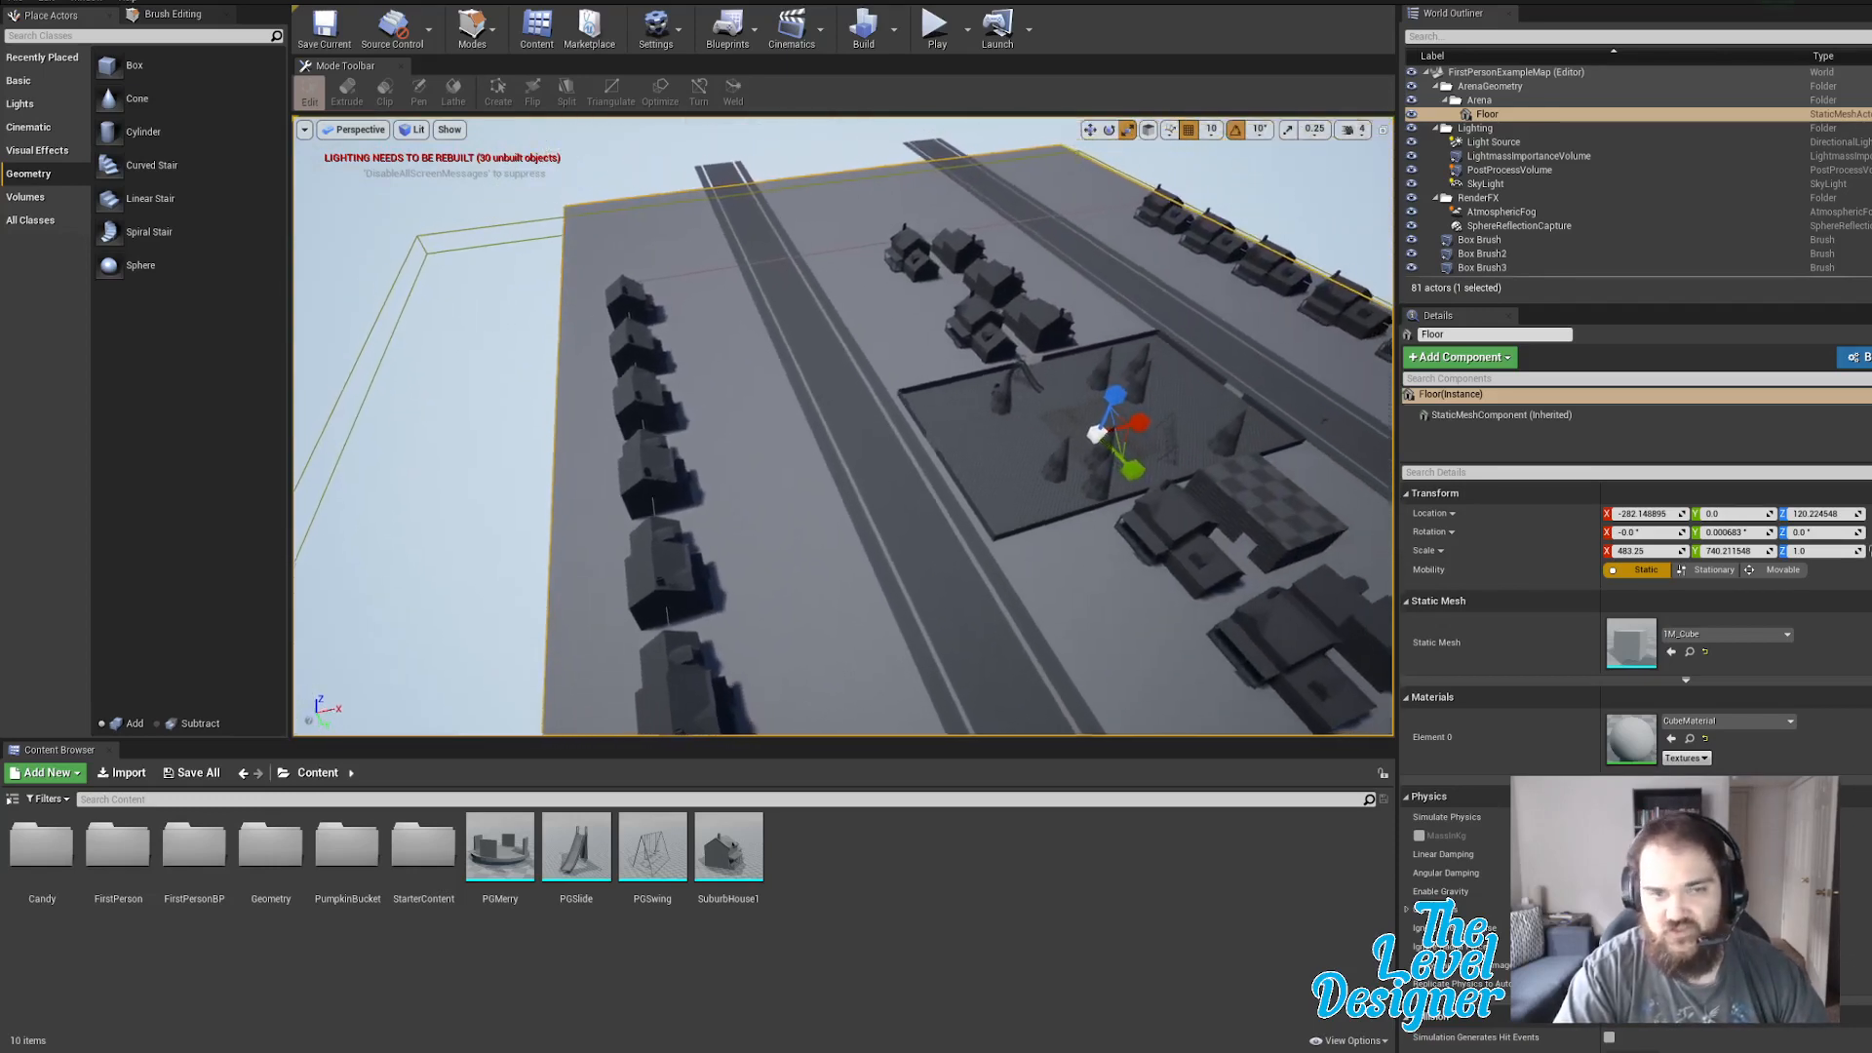
right_drag(1153, 435, 1153, 435)
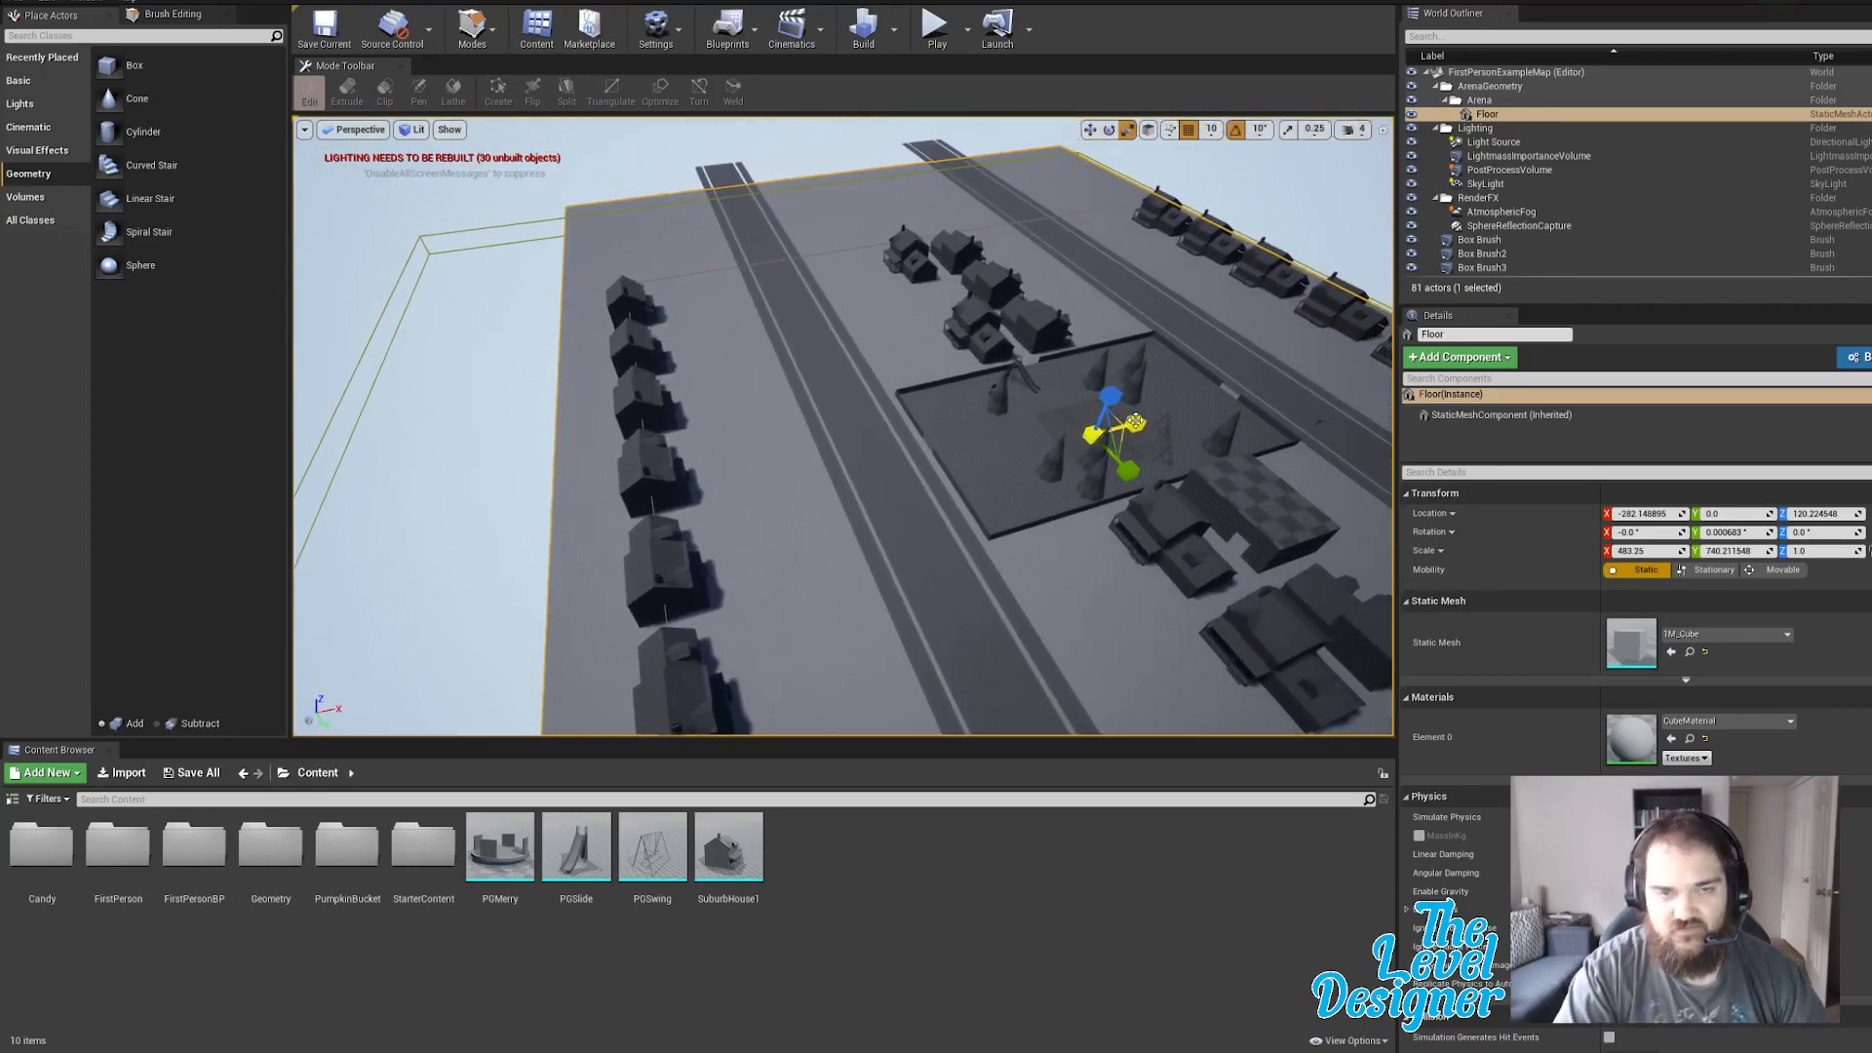
drag(1135, 424, 1268, 391)
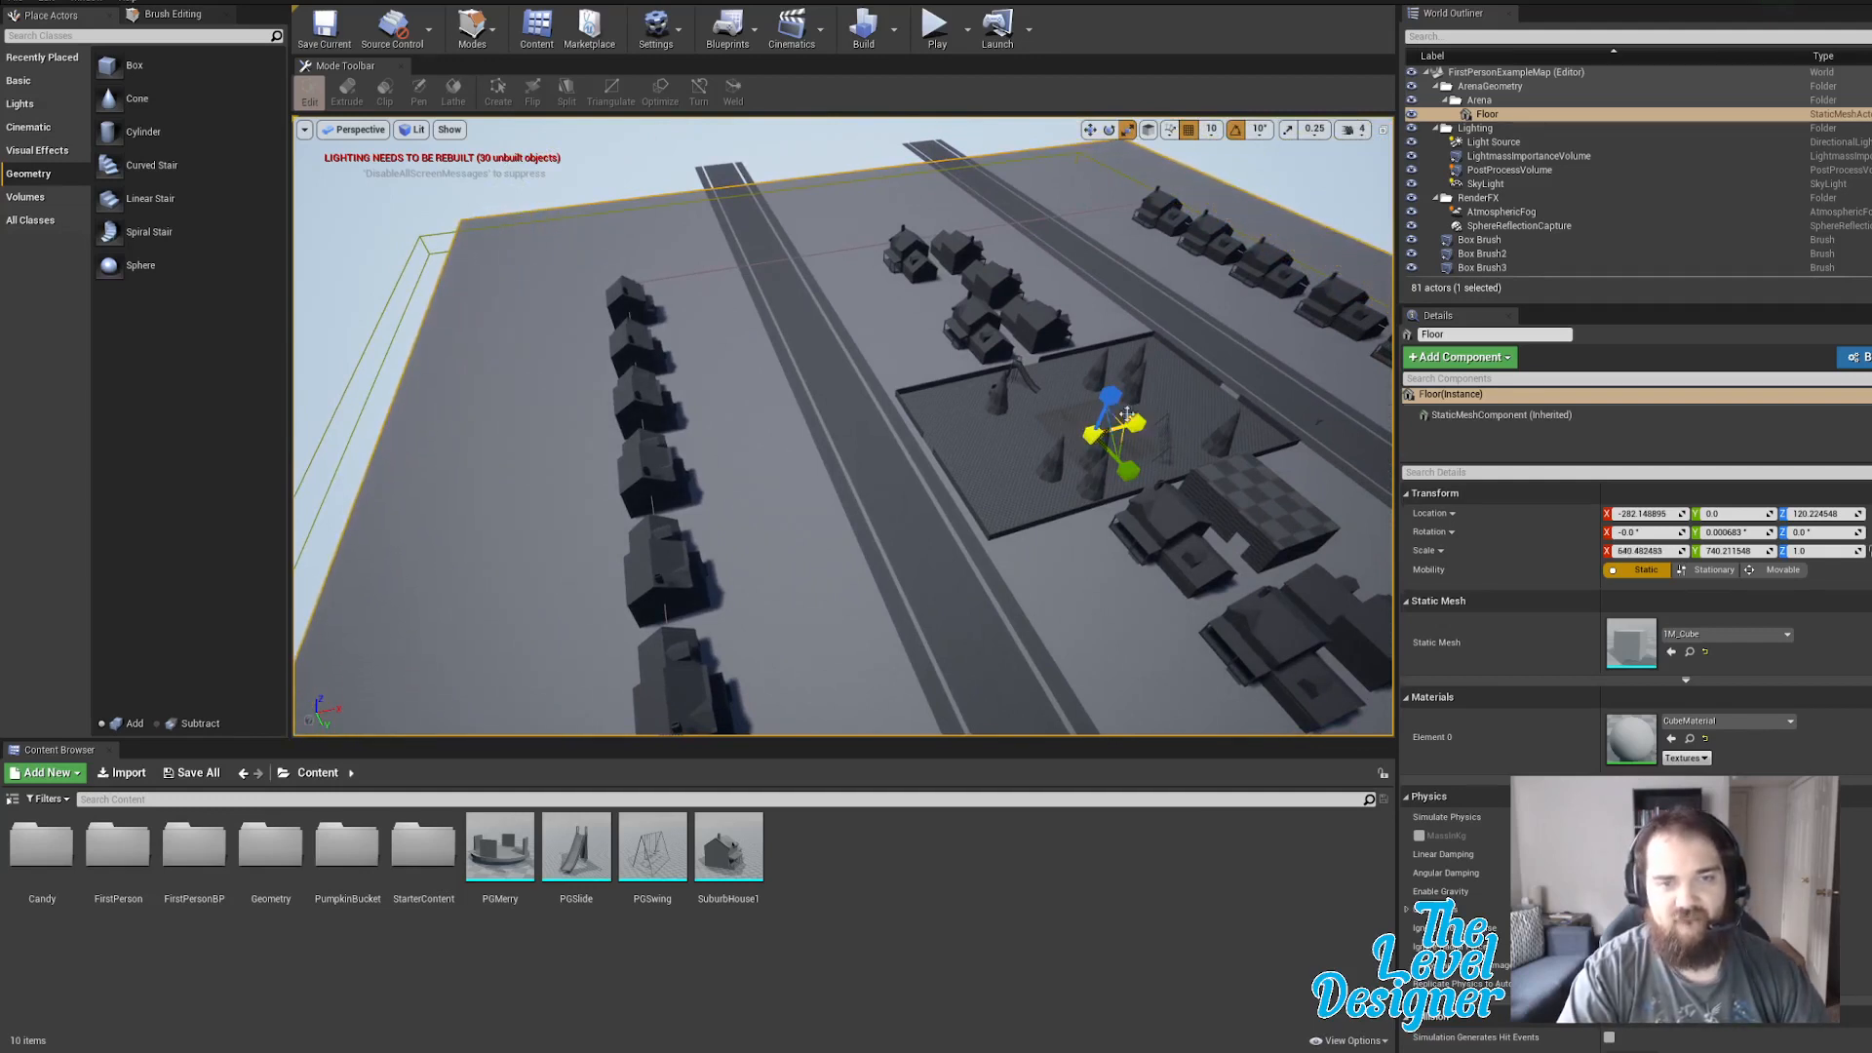
drag(1142, 424, 1147, 418)
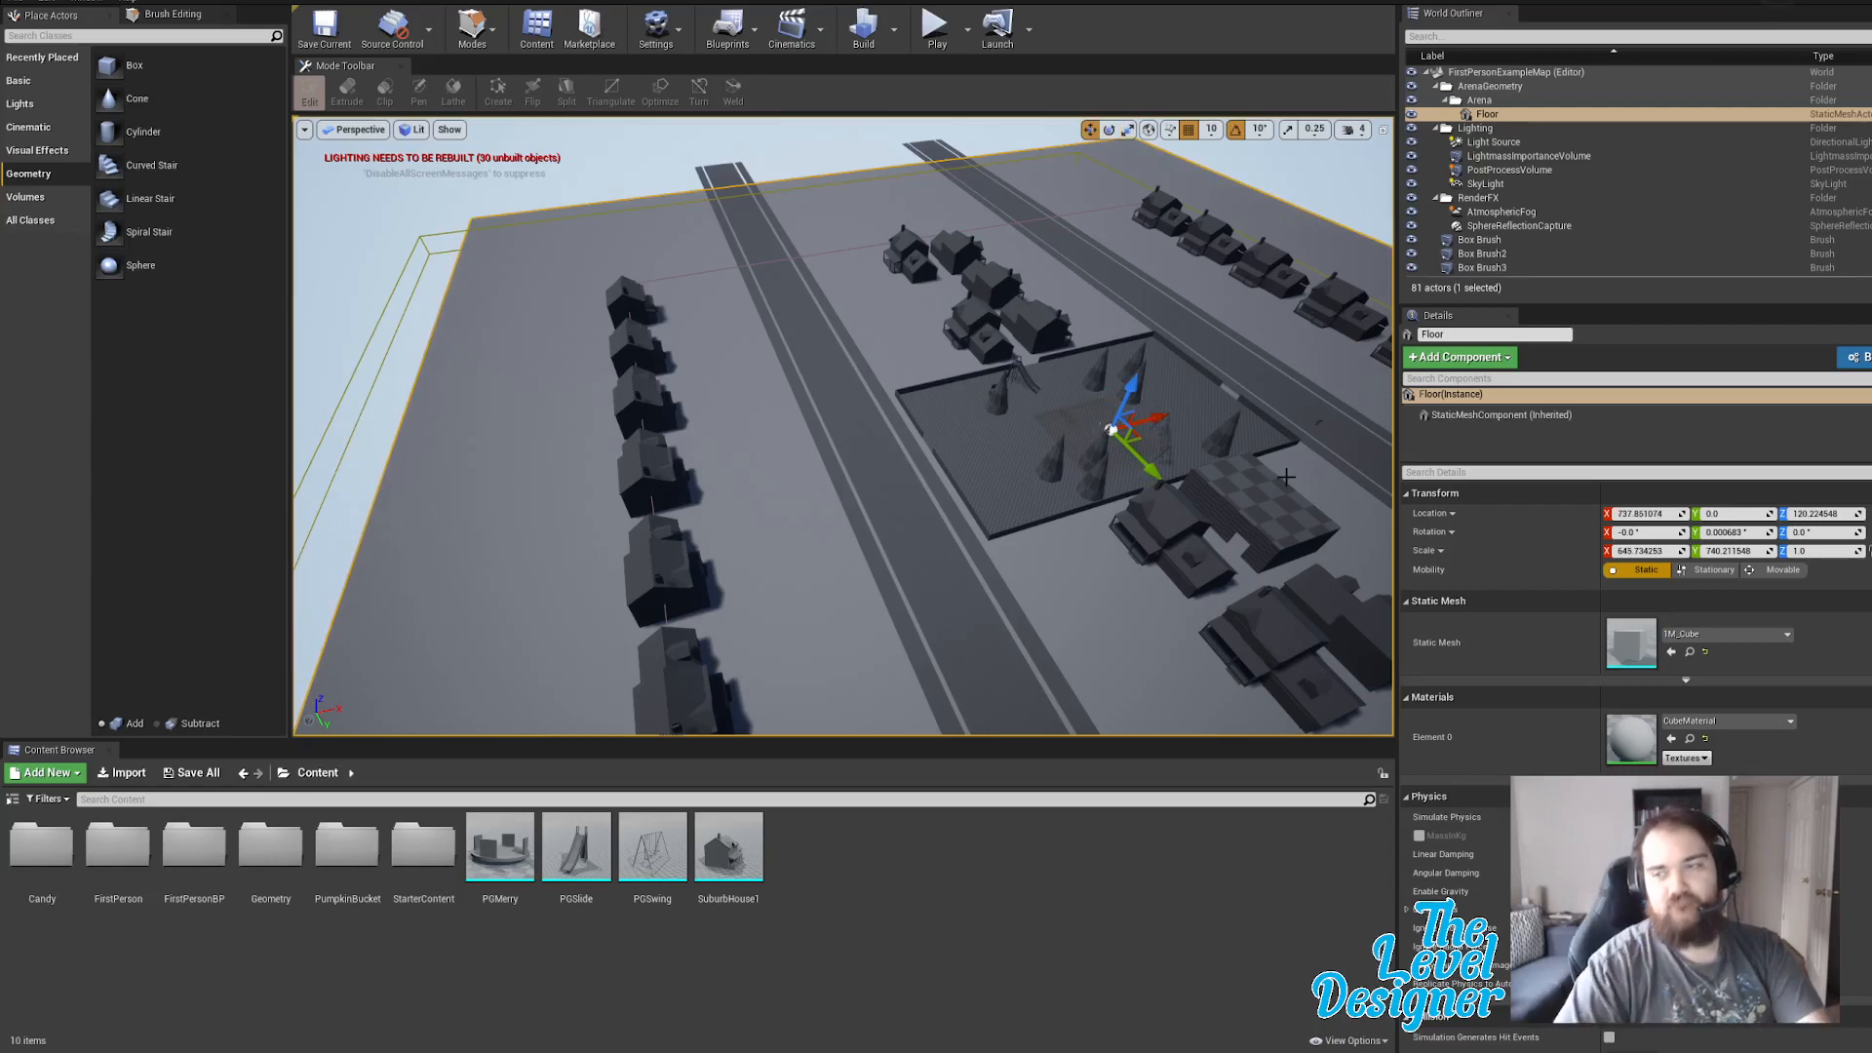
Place an additive Box brush on the open floor behind the row of houses near the Floor's outer edge.
right_drag(933, 396, 531, 349)
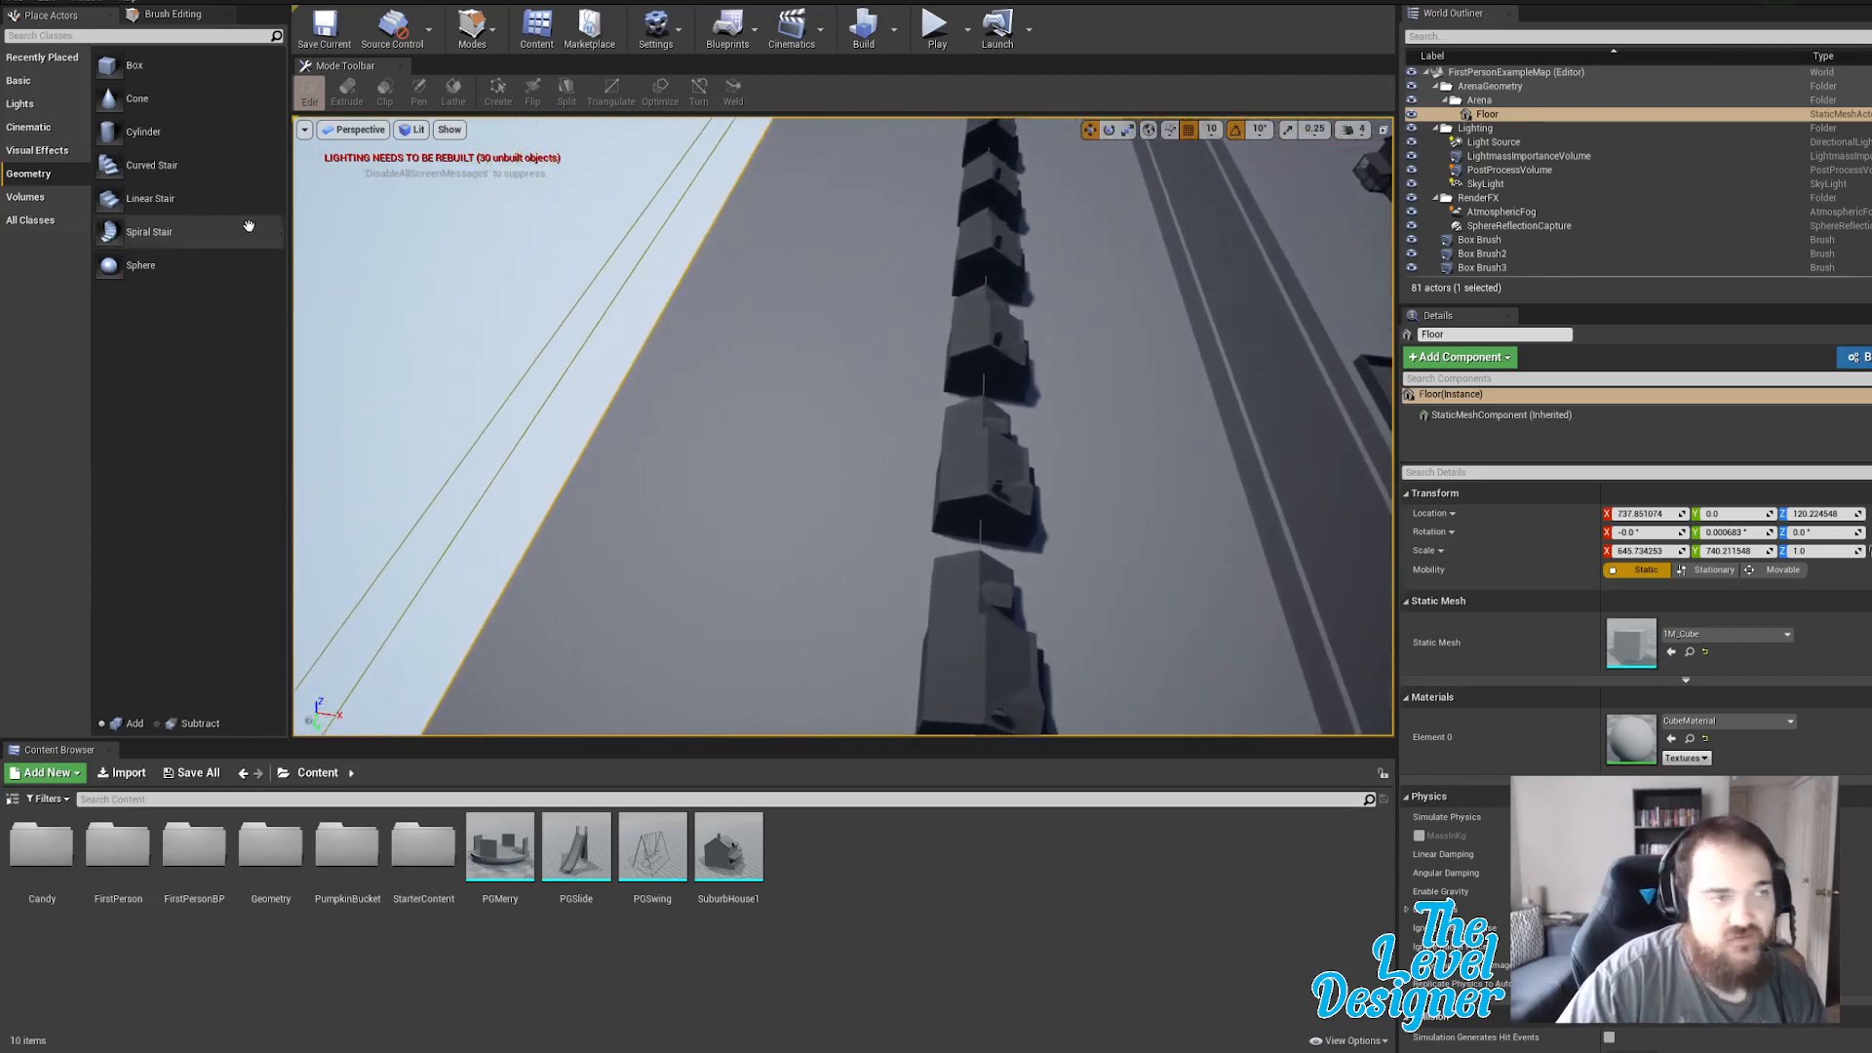
mouse_move(135, 65)
mouse_down()
mouse_move(634, 365)
mouse_move(646, 533)
mouse_move(684, 477)
mouse_up()
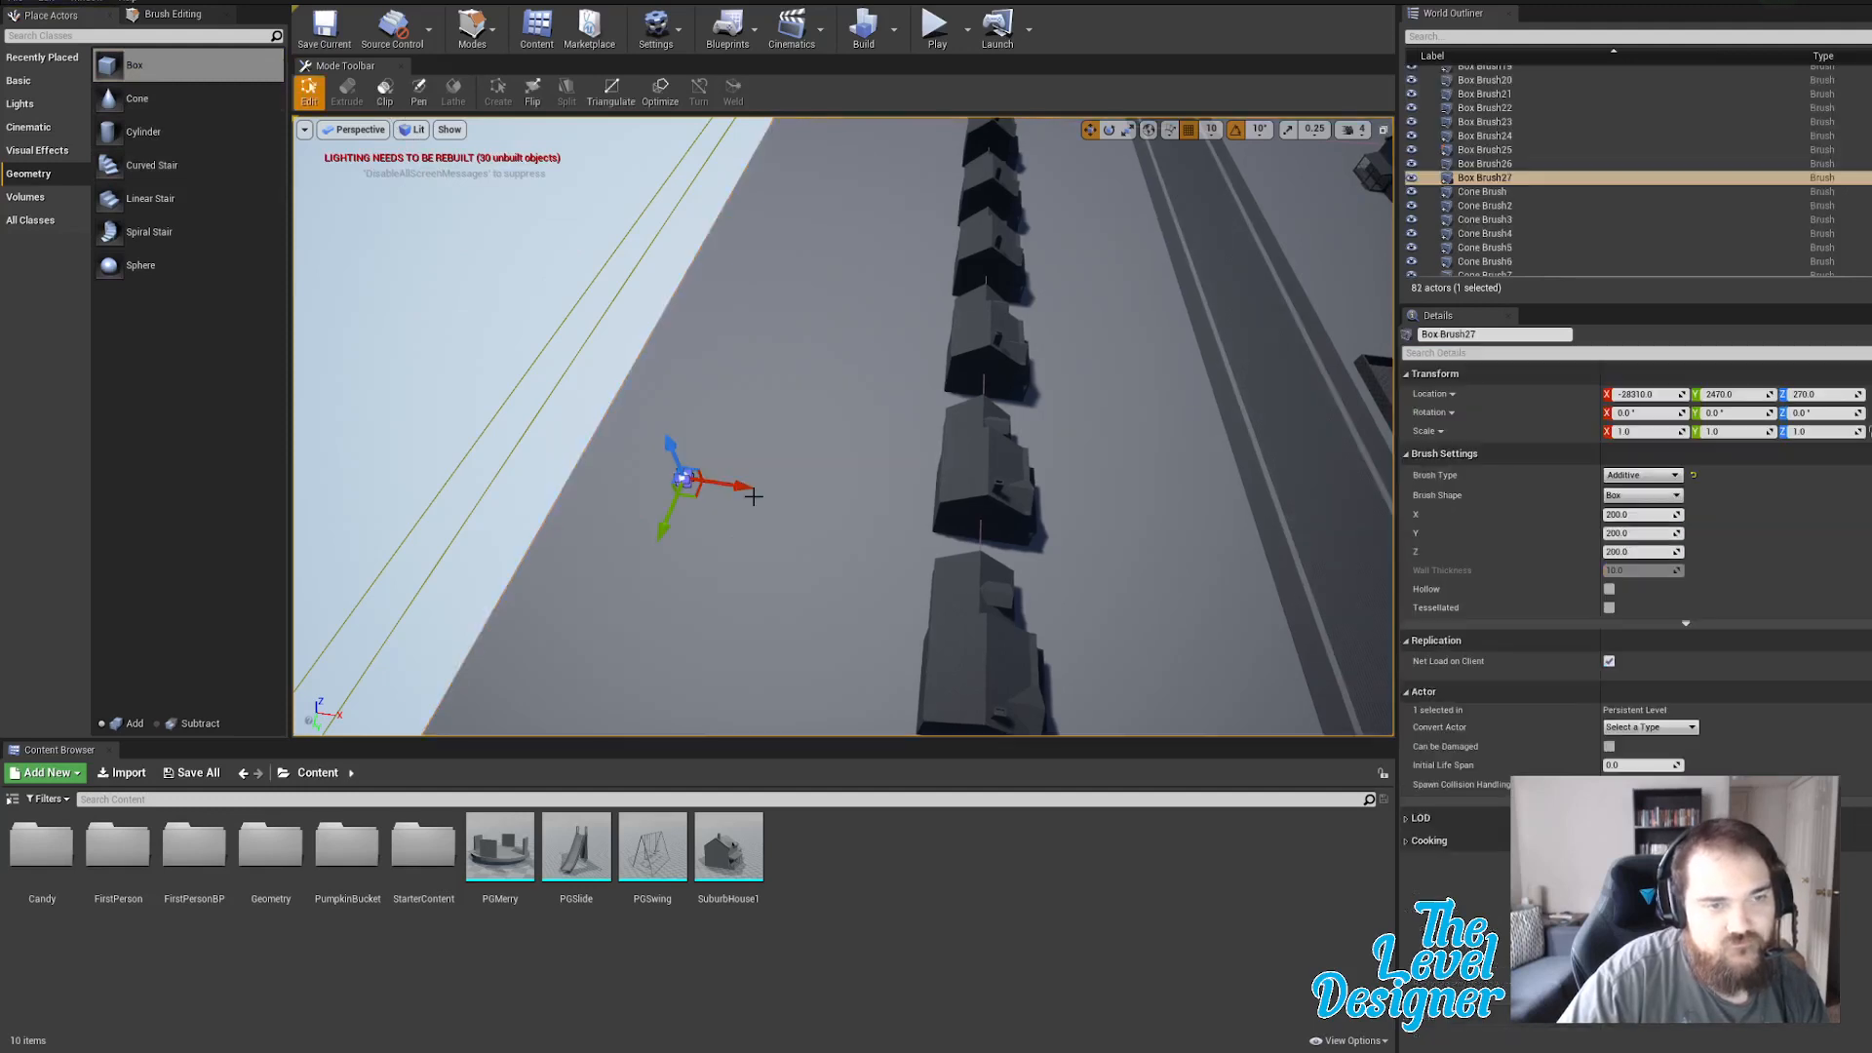
mouse_move(796, 519)
right_down()
mouse_move(743, 530)
mouse_move(714, 489)
mouse_move(685, 496)
mouse_move(770, 509)
mouse_move(745, 505)
mouse_move(745, 457)
right_up()
Pull the new box brush's top face upward along Z to make a tall pillar.
click(812, 481)
right_drag(789, 552, 789, 437)
key(q)
key(e)
key(e)
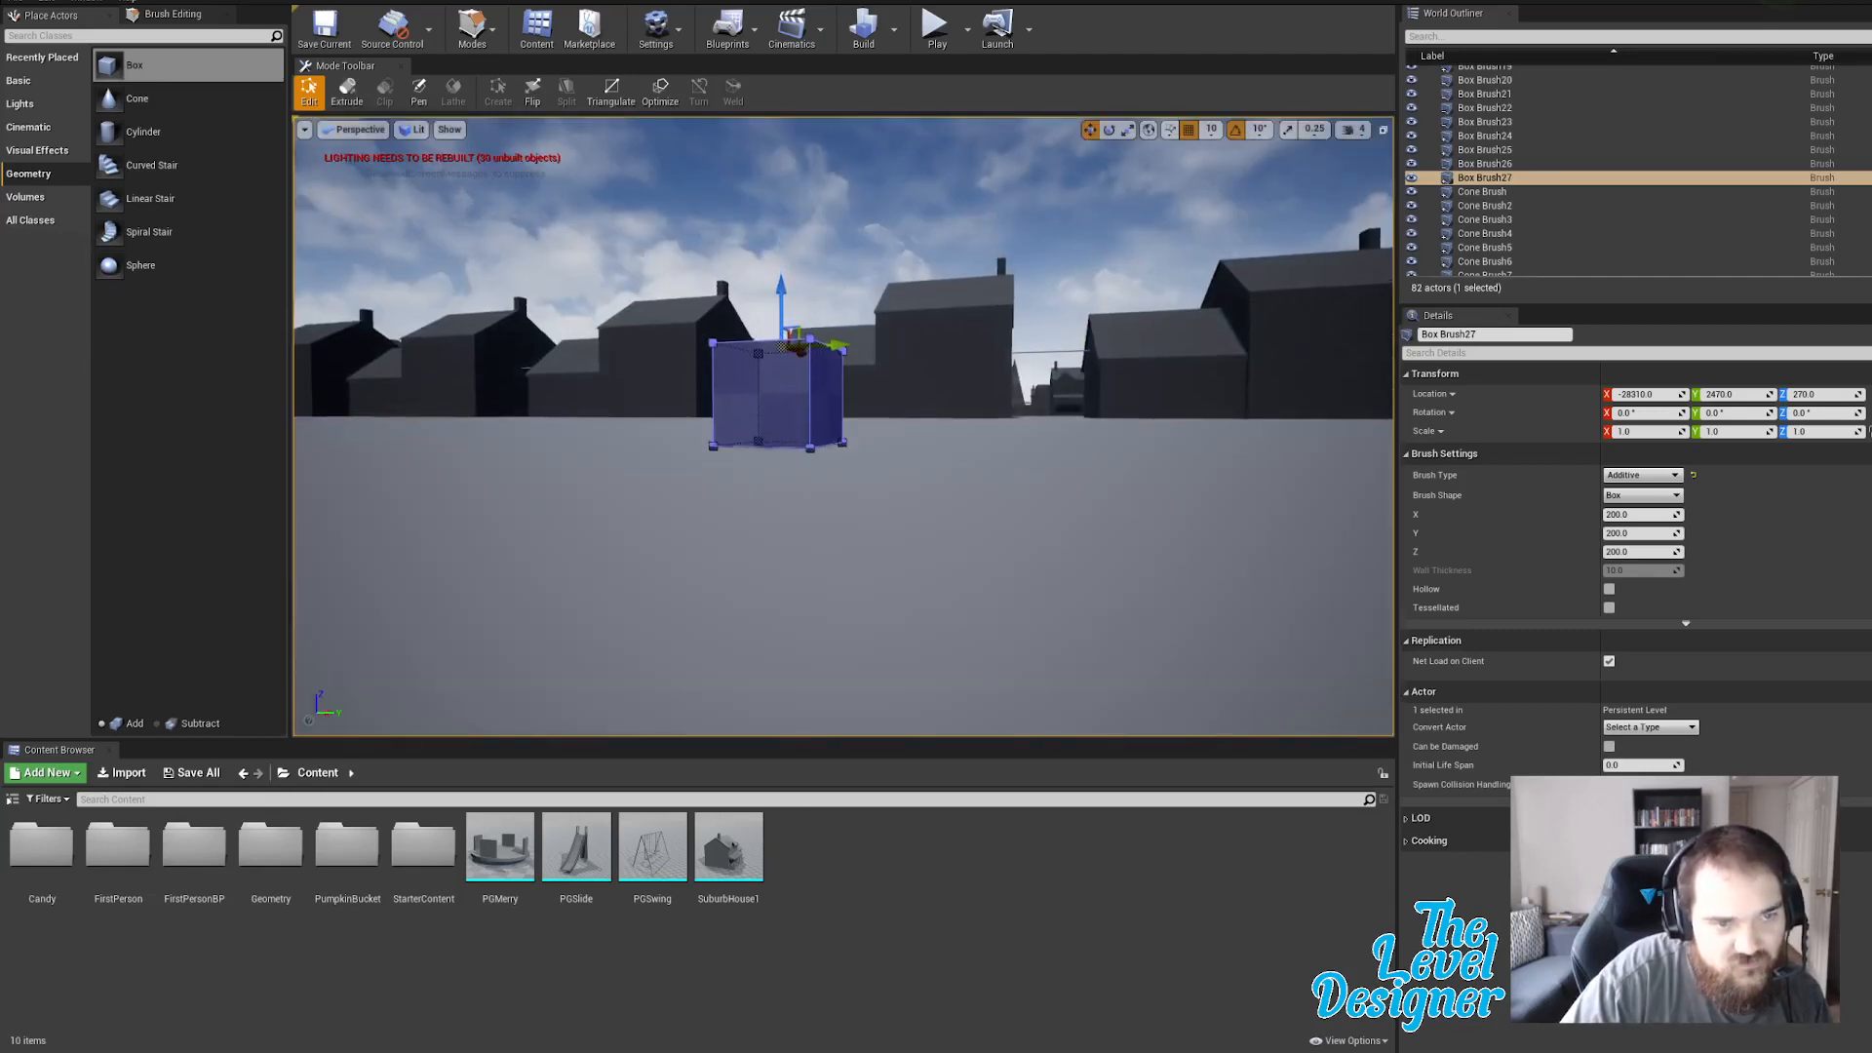
key(e)
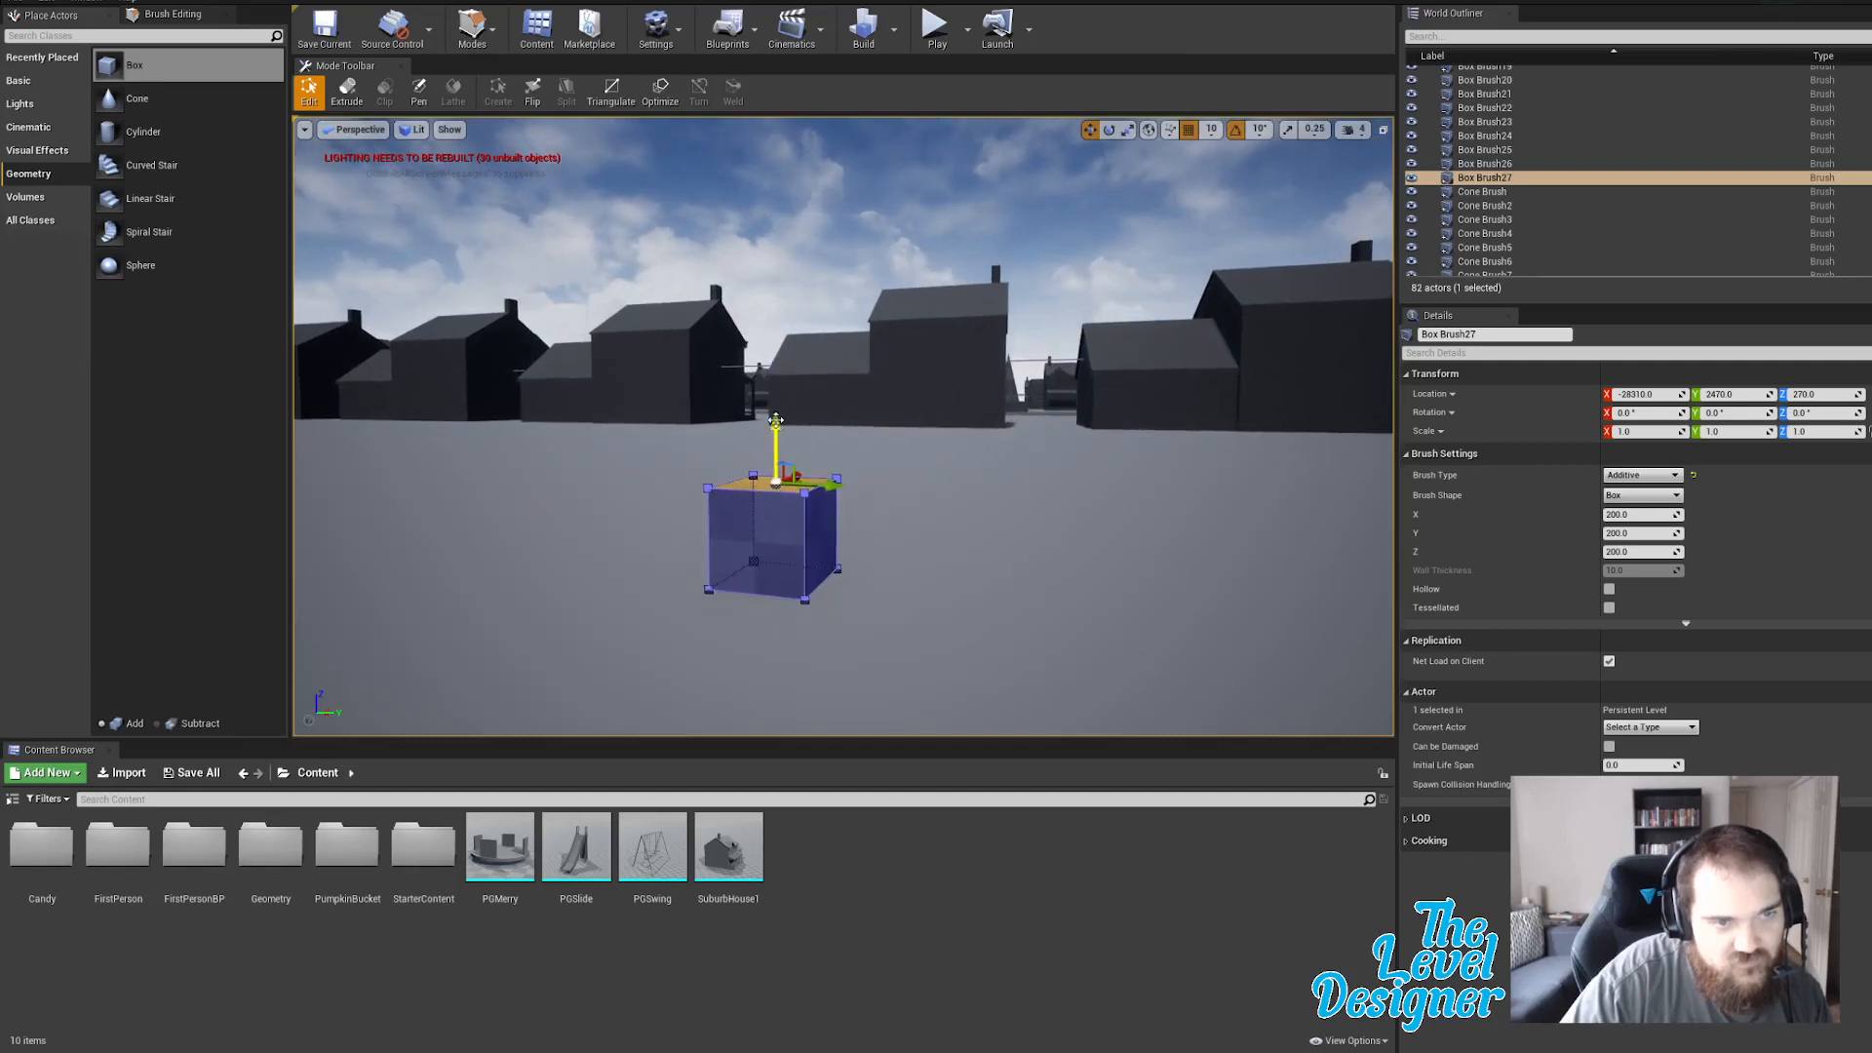
drag(775, 420, 775, 173)
key(e)
right_drag(890, 263, 890, 342)
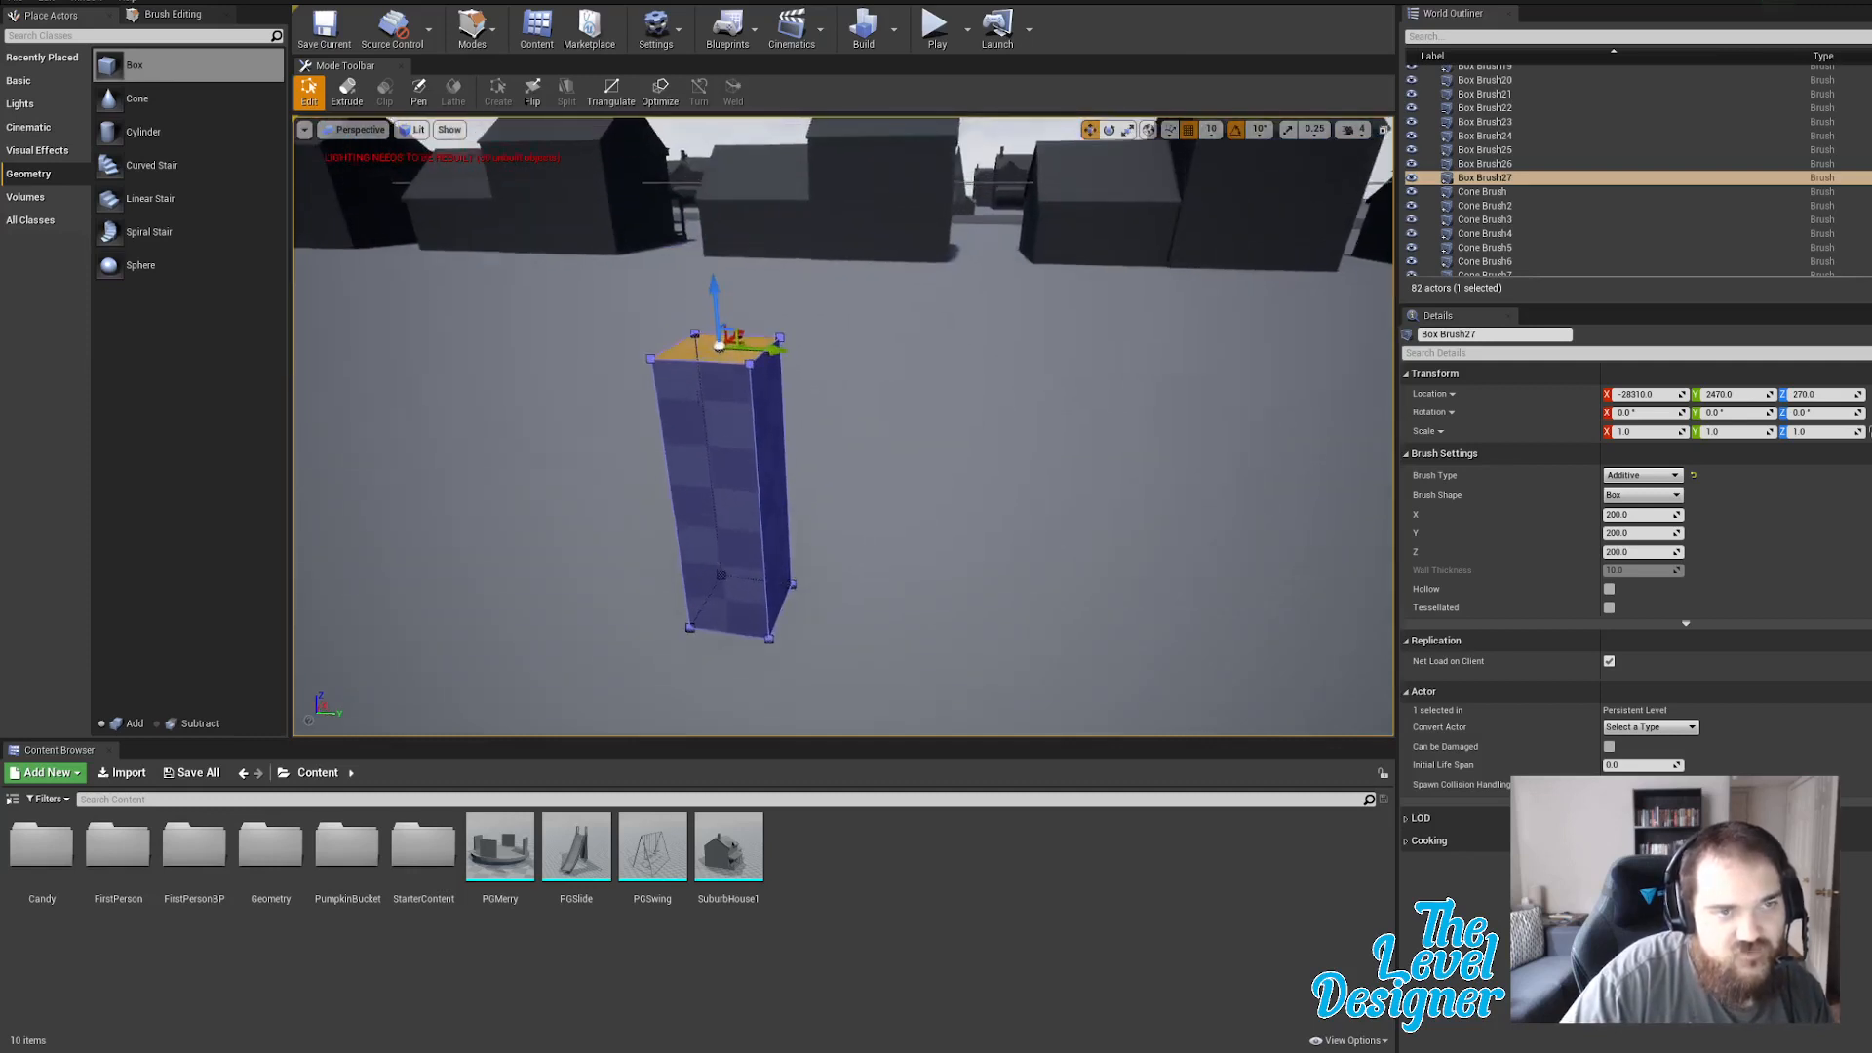
key(q)
right_drag(791, 277, 791, 223)
drag(724, 313, 724, 271)
Stretch the pillar's side face along Y to turn it into a long wall behind the row of houses.
key(s)
right_drag(840, 301, 790, 392)
key(d)
click(768, 393)
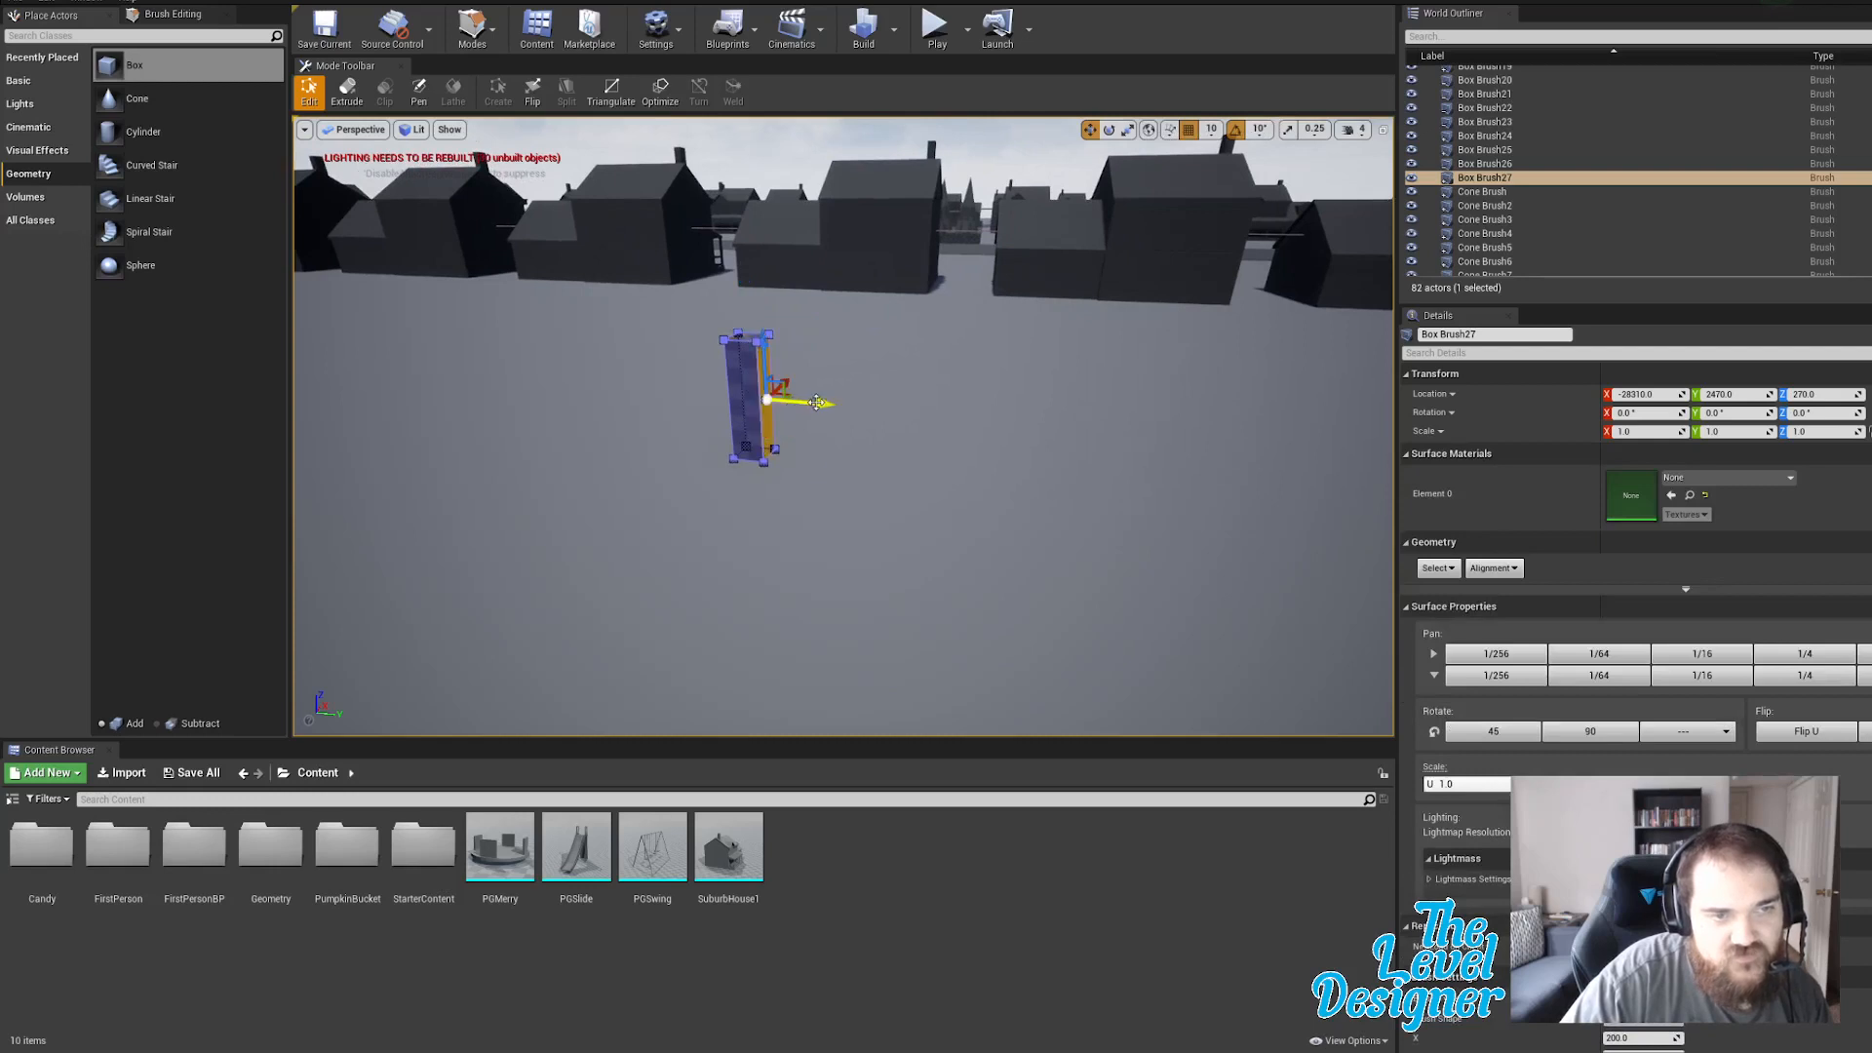
drag(816, 402, 1258, 435)
mouse_move(789, 436)
right_down()
mouse_move(741, 436)
mouse_move(789, 436)
right_up()
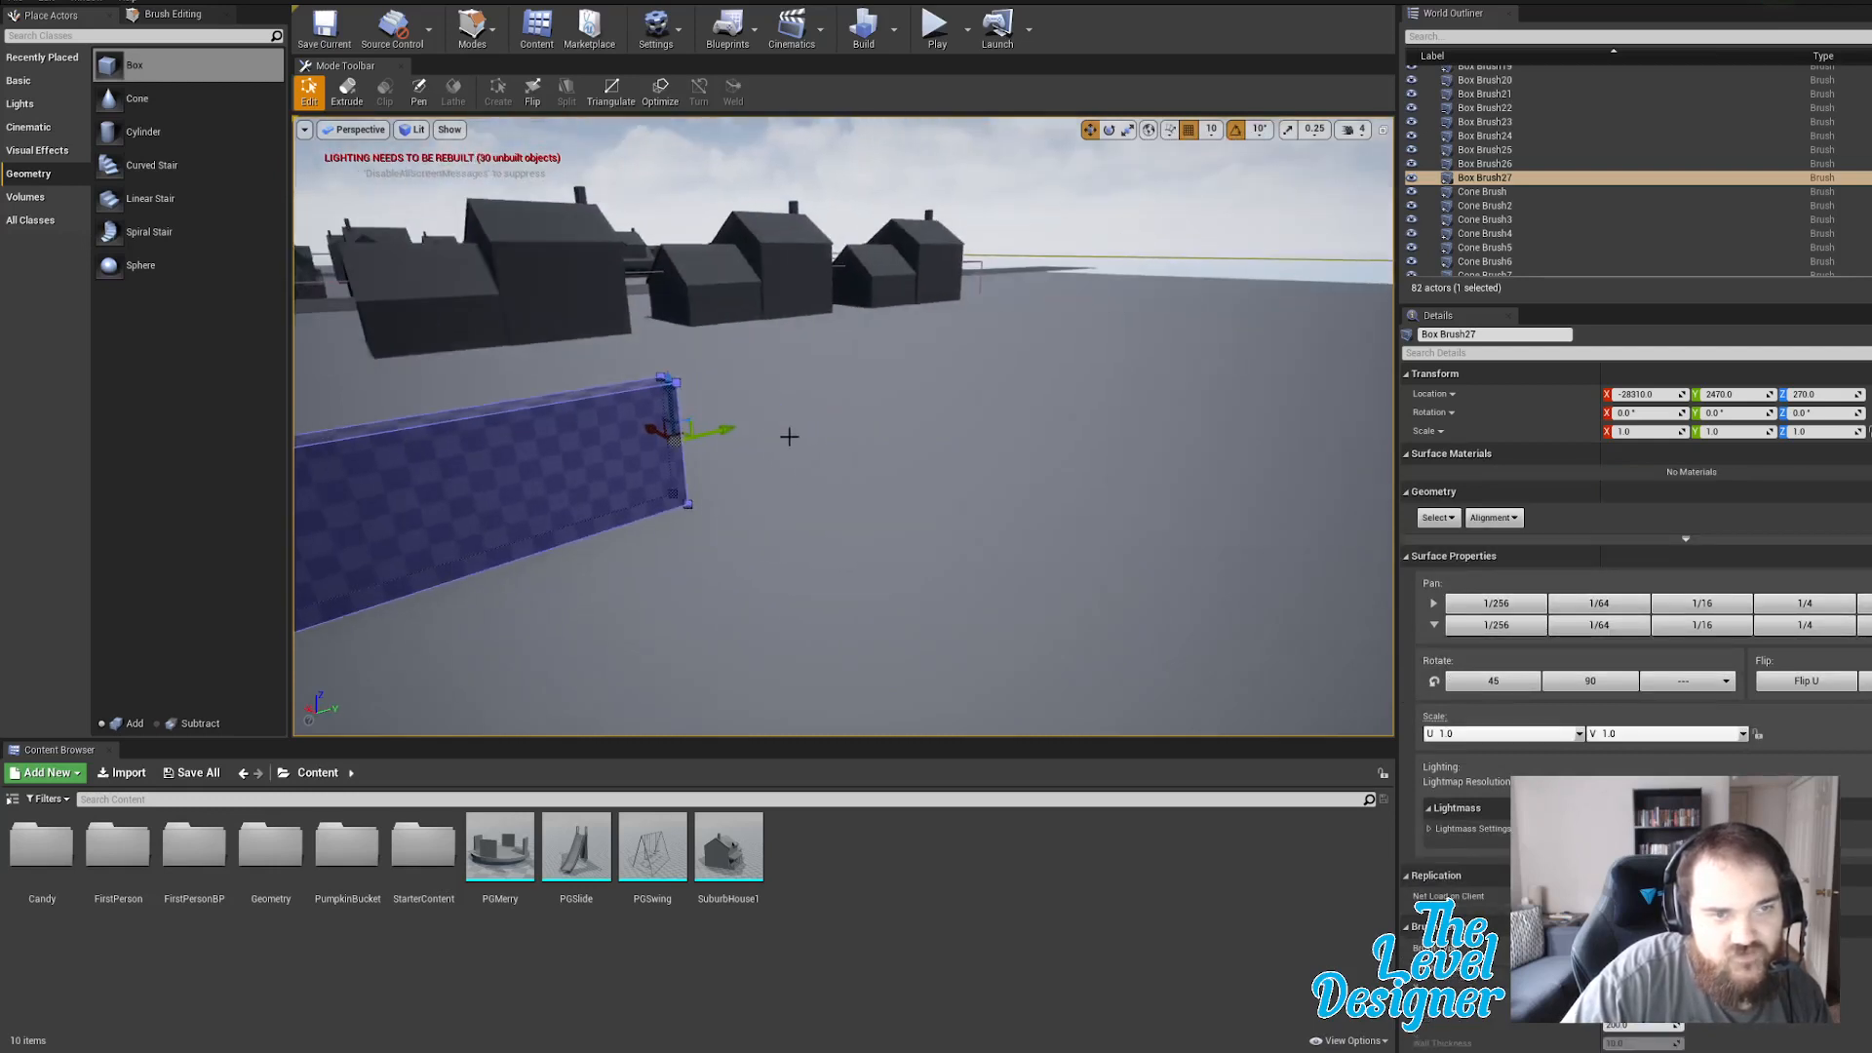
mouse_move(732, 430)
mouse_down()
mouse_move(889, 371)
mouse_move(1336, 282)
mouse_move(1308, 334)
mouse_move(1251, 366)
mouse_move(1319, 339)
mouse_move(1271, 366)
mouse_up()
Pull the wall's other end face along Y in the opposite direction so the wall runs to near the Floor's far edge.
mouse_move(1271, 367)
right_down()
mouse_move(1101, 356)
mouse_move(1238, 351)
mouse_move(1174, 376)
right_up()
key(s)
key(a)
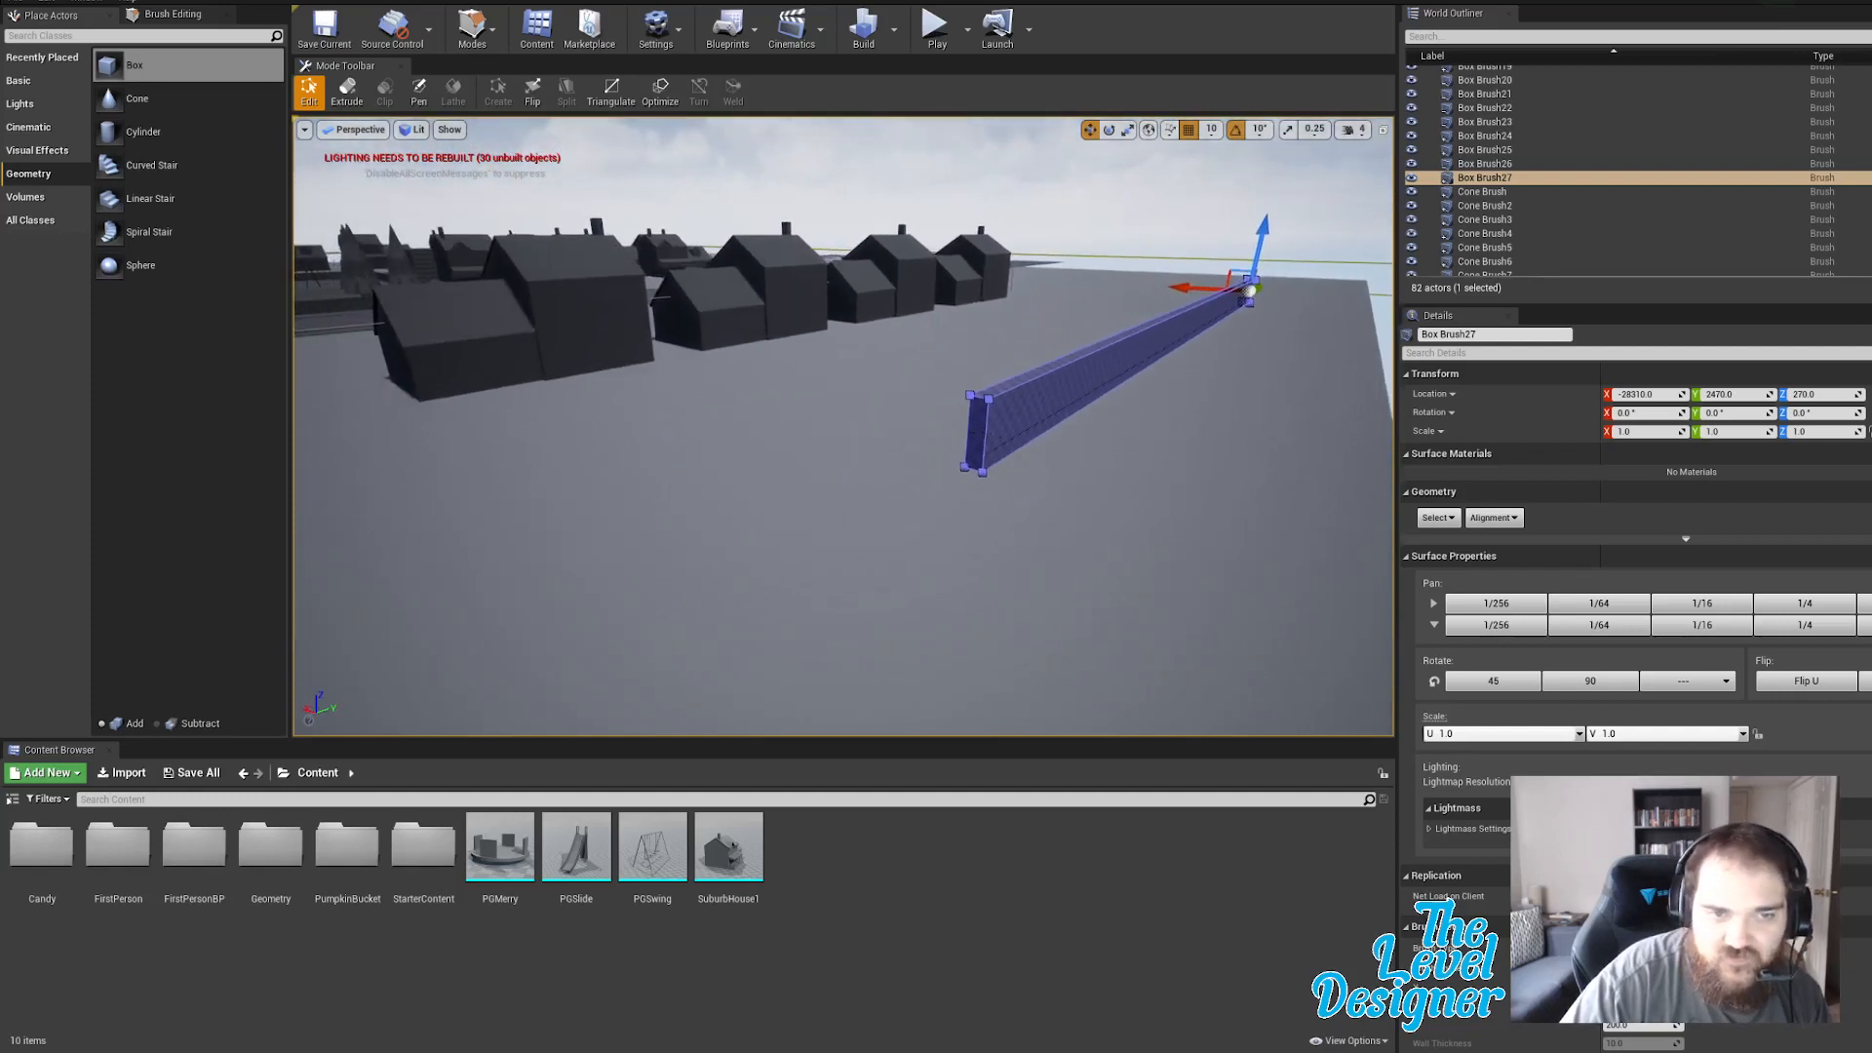
click(978, 434)
scroll(1237, 425, up, 5)
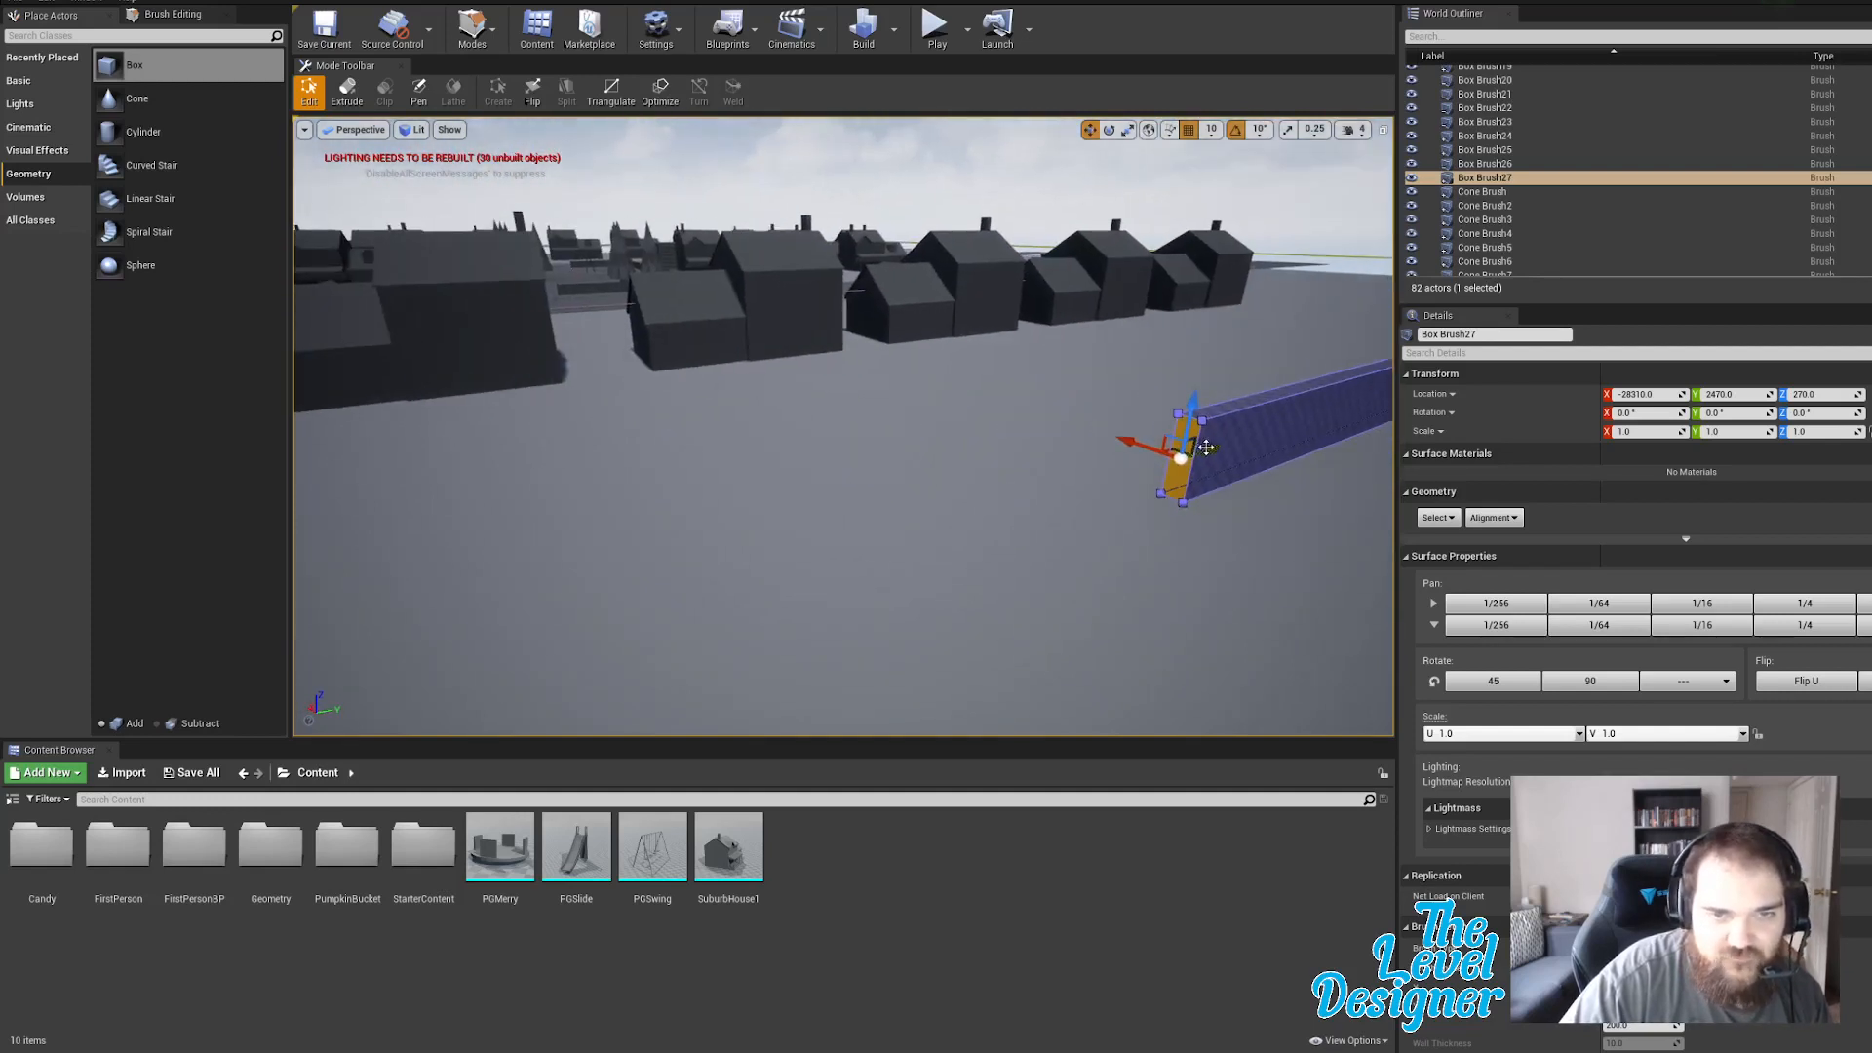
drag(1206, 448, 636, 521)
right_drag(636, 521, 430, 527)
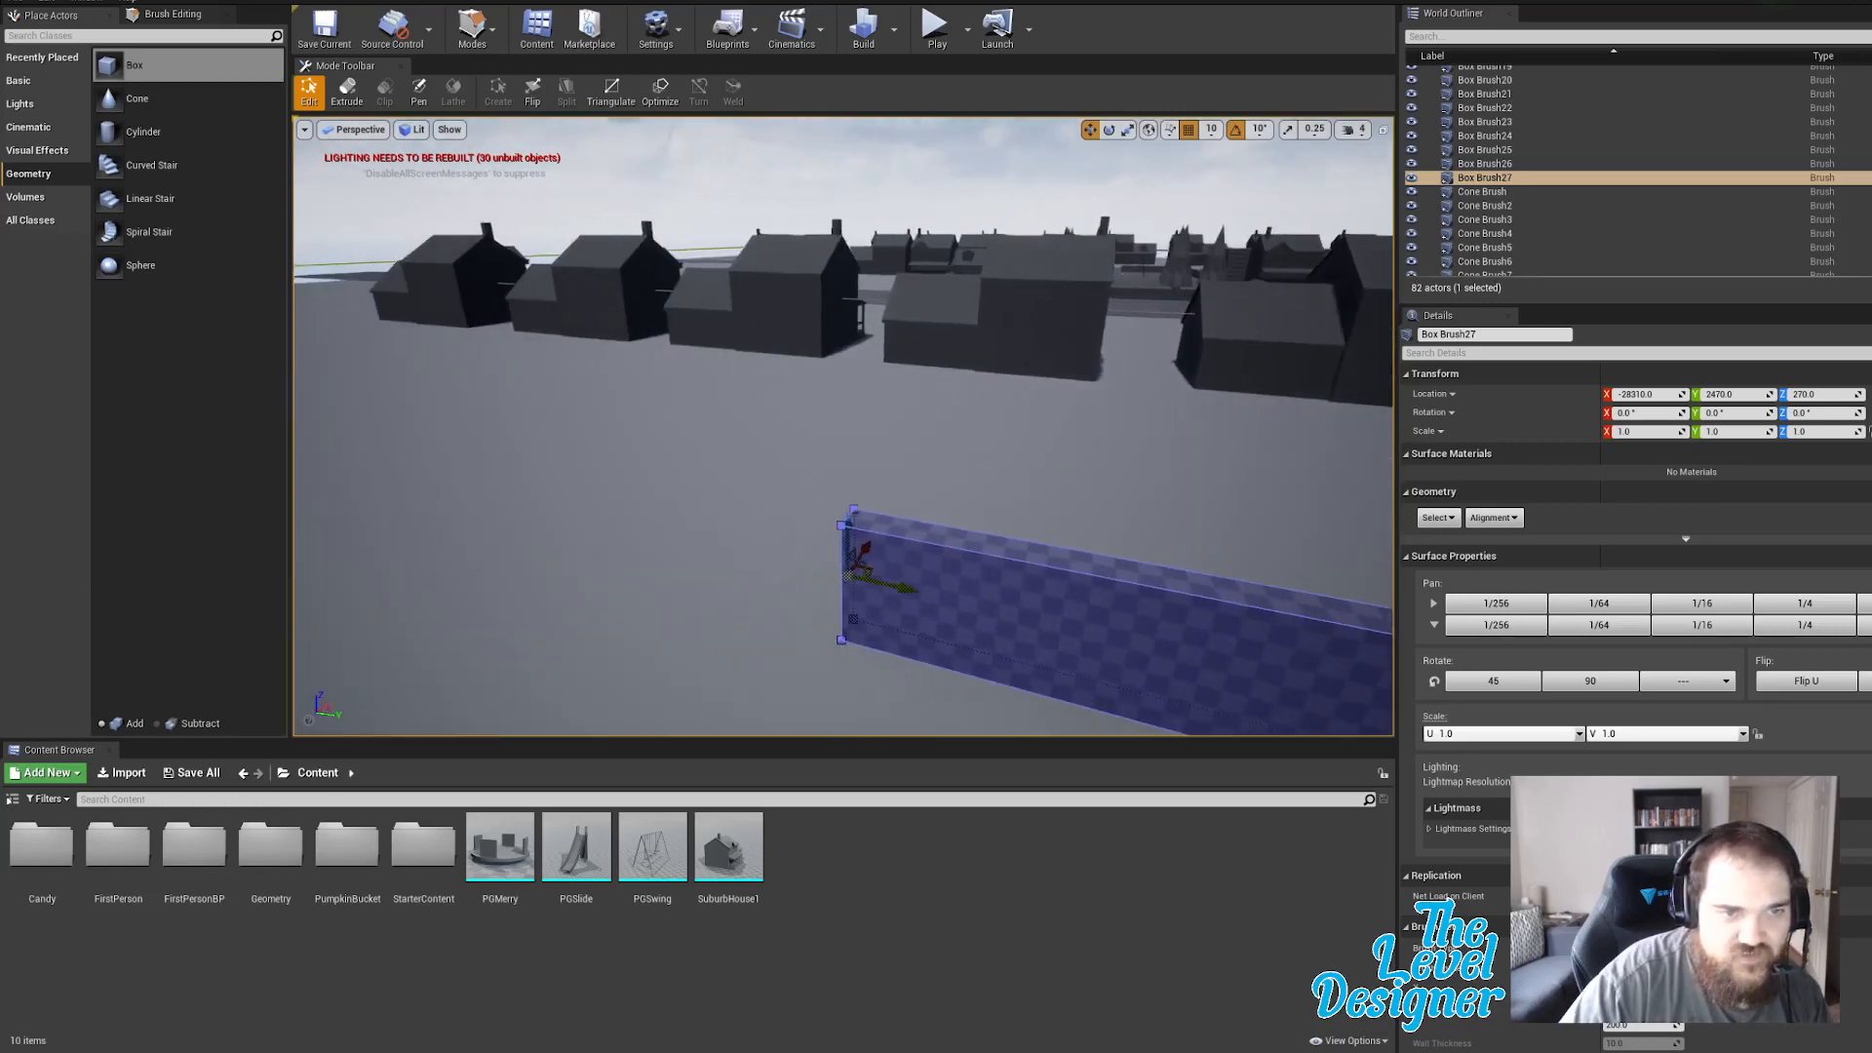
key(a)
mouse_move(698, 519)
right_down()
mouse_move(790, 566)
mouse_move(698, 519)
right_up()
key(s)
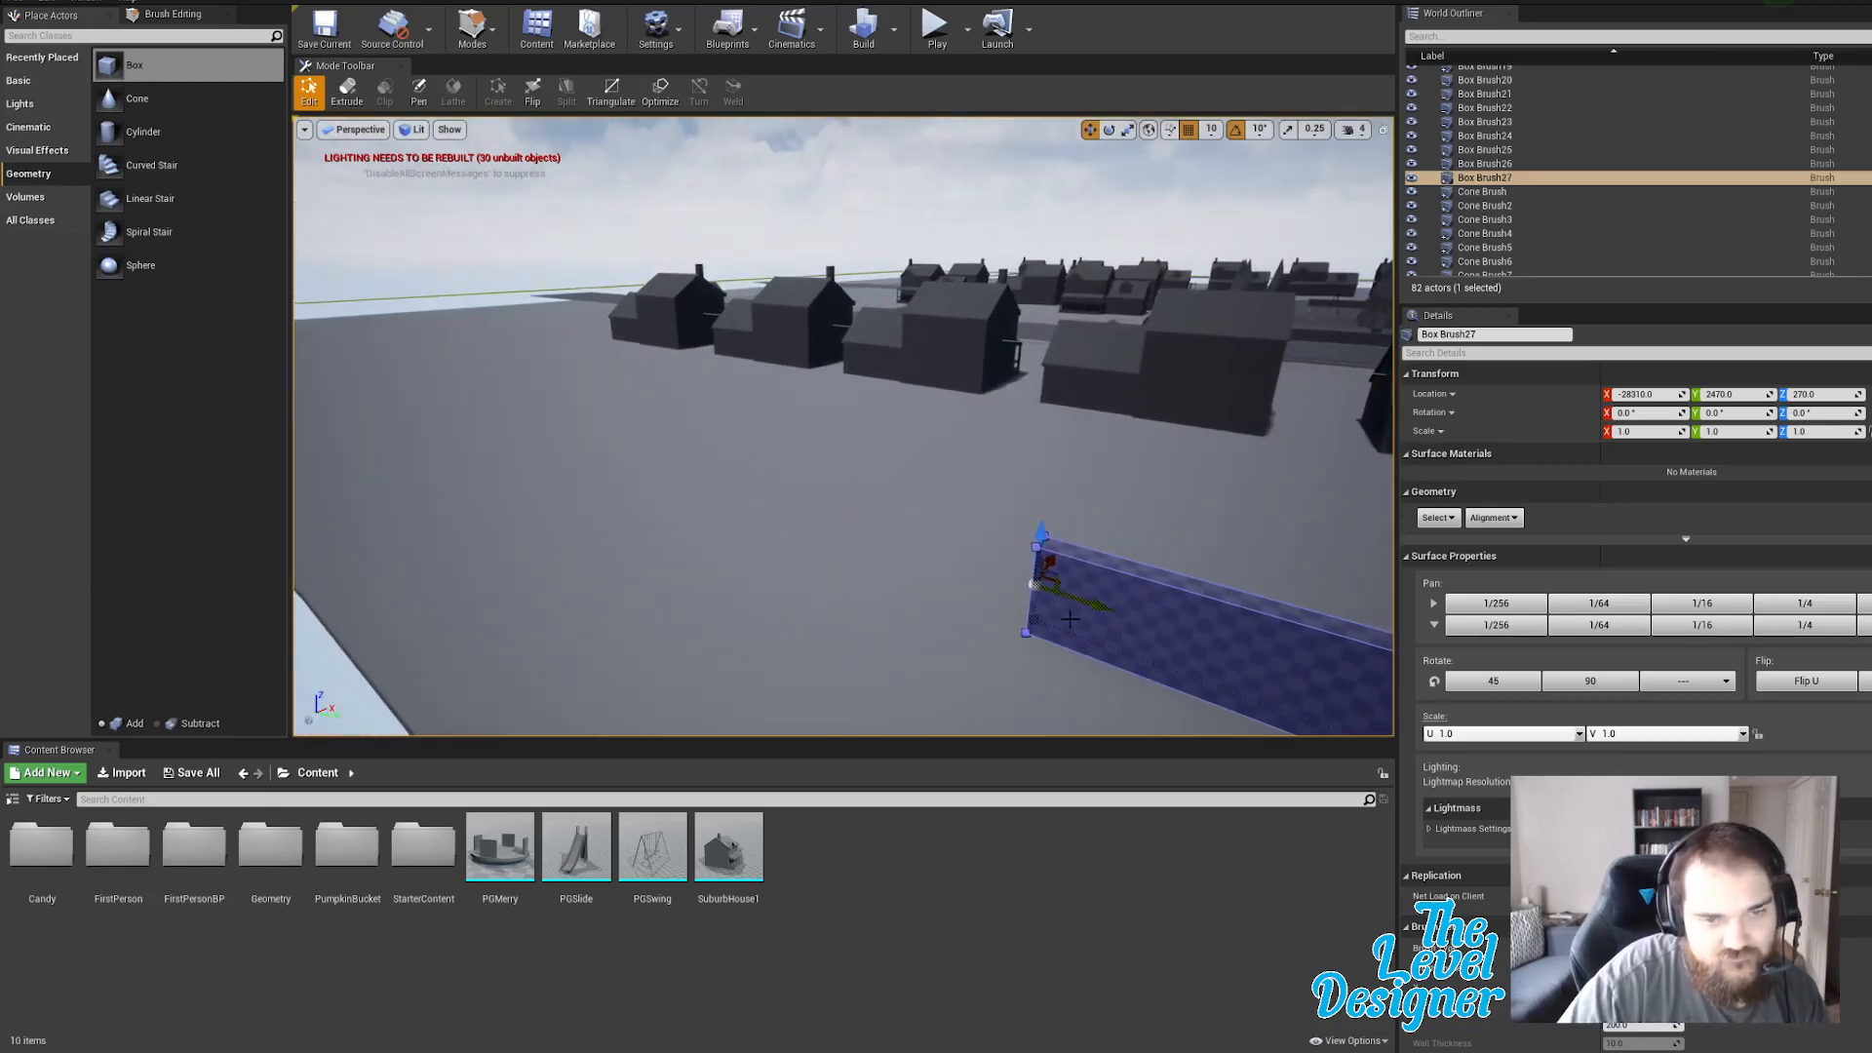
drag(1036, 583, 635, 422)
drag(394, 292, 296, 252)
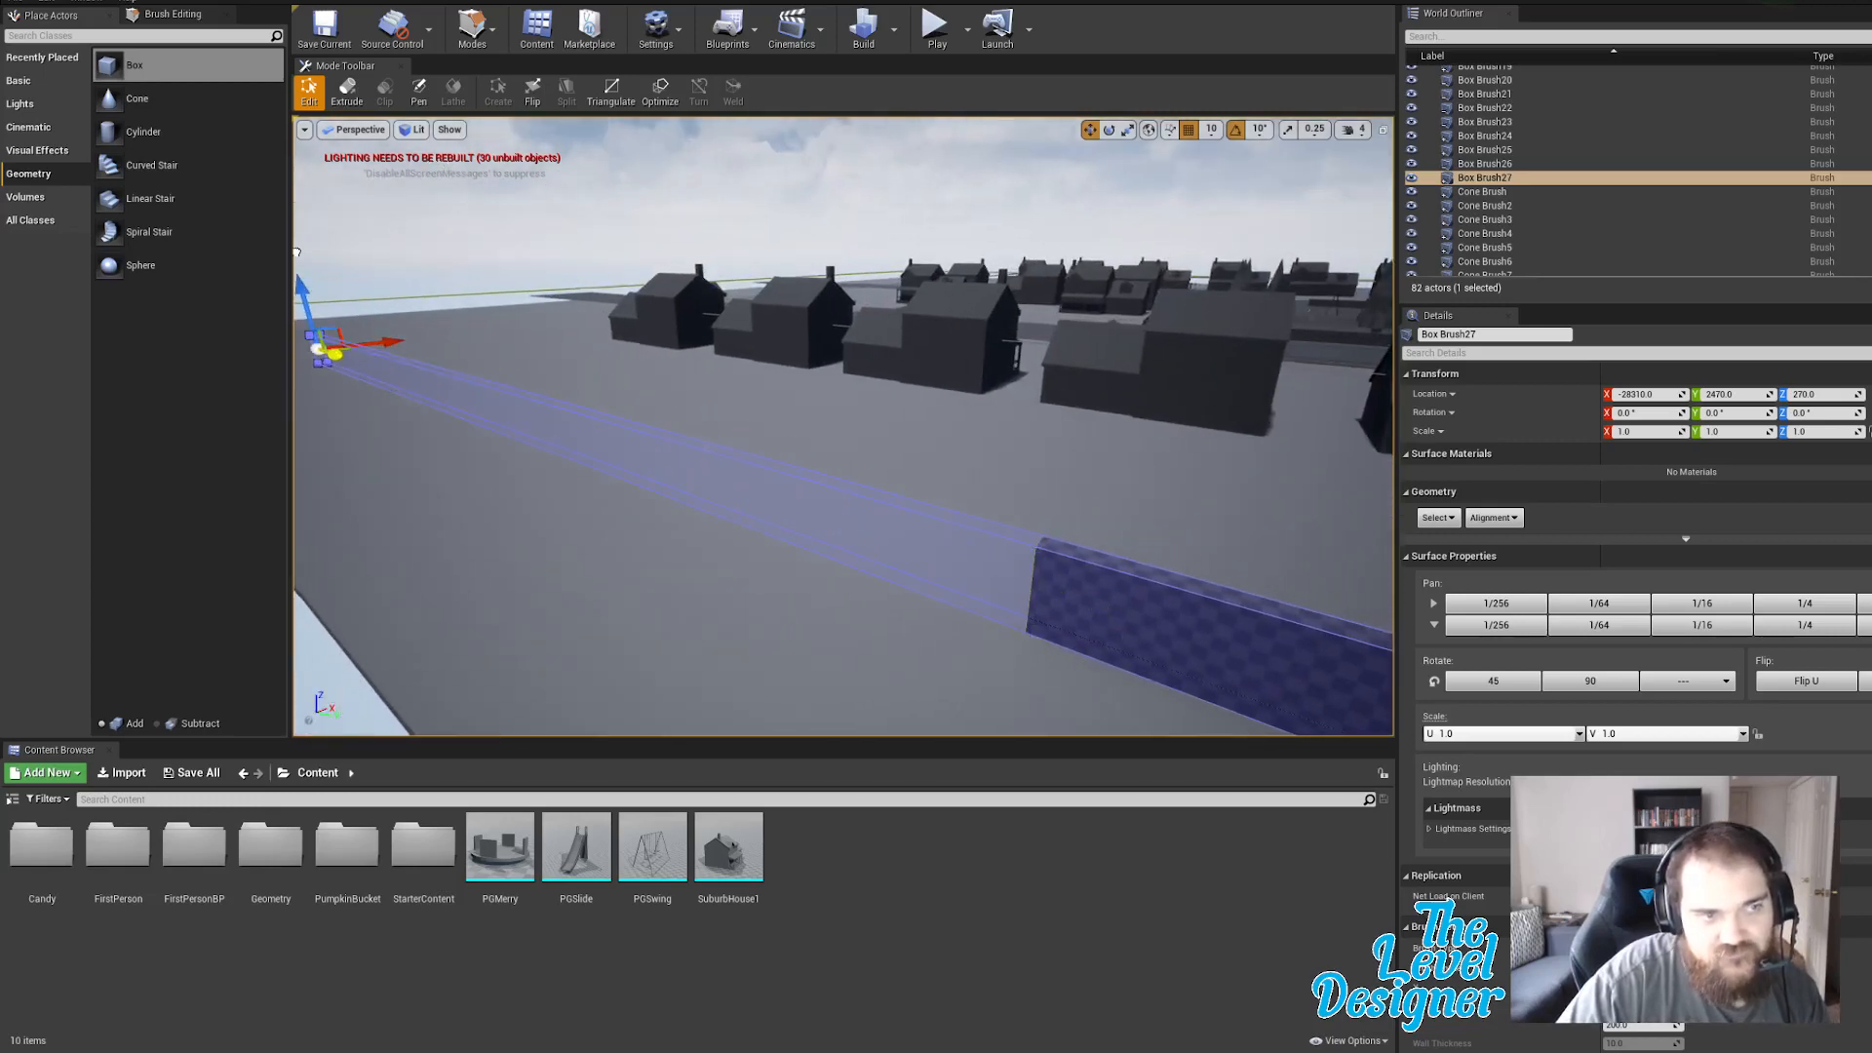
drag(308, 346, 297, 341)
Duplicate the long wall behind the houses and rotate the copy to about -90° around Z so it crosses the original.
mouse_move(660, 438)
right_down()
mouse_move(682, 434)
mouse_move(409, 438)
mouse_move(936, 517)
mouse_move(975, 492)
mouse_move(663, 434)
mouse_move(702, 508)
mouse_move(683, 556)
mouse_move(604, 532)
right_up()
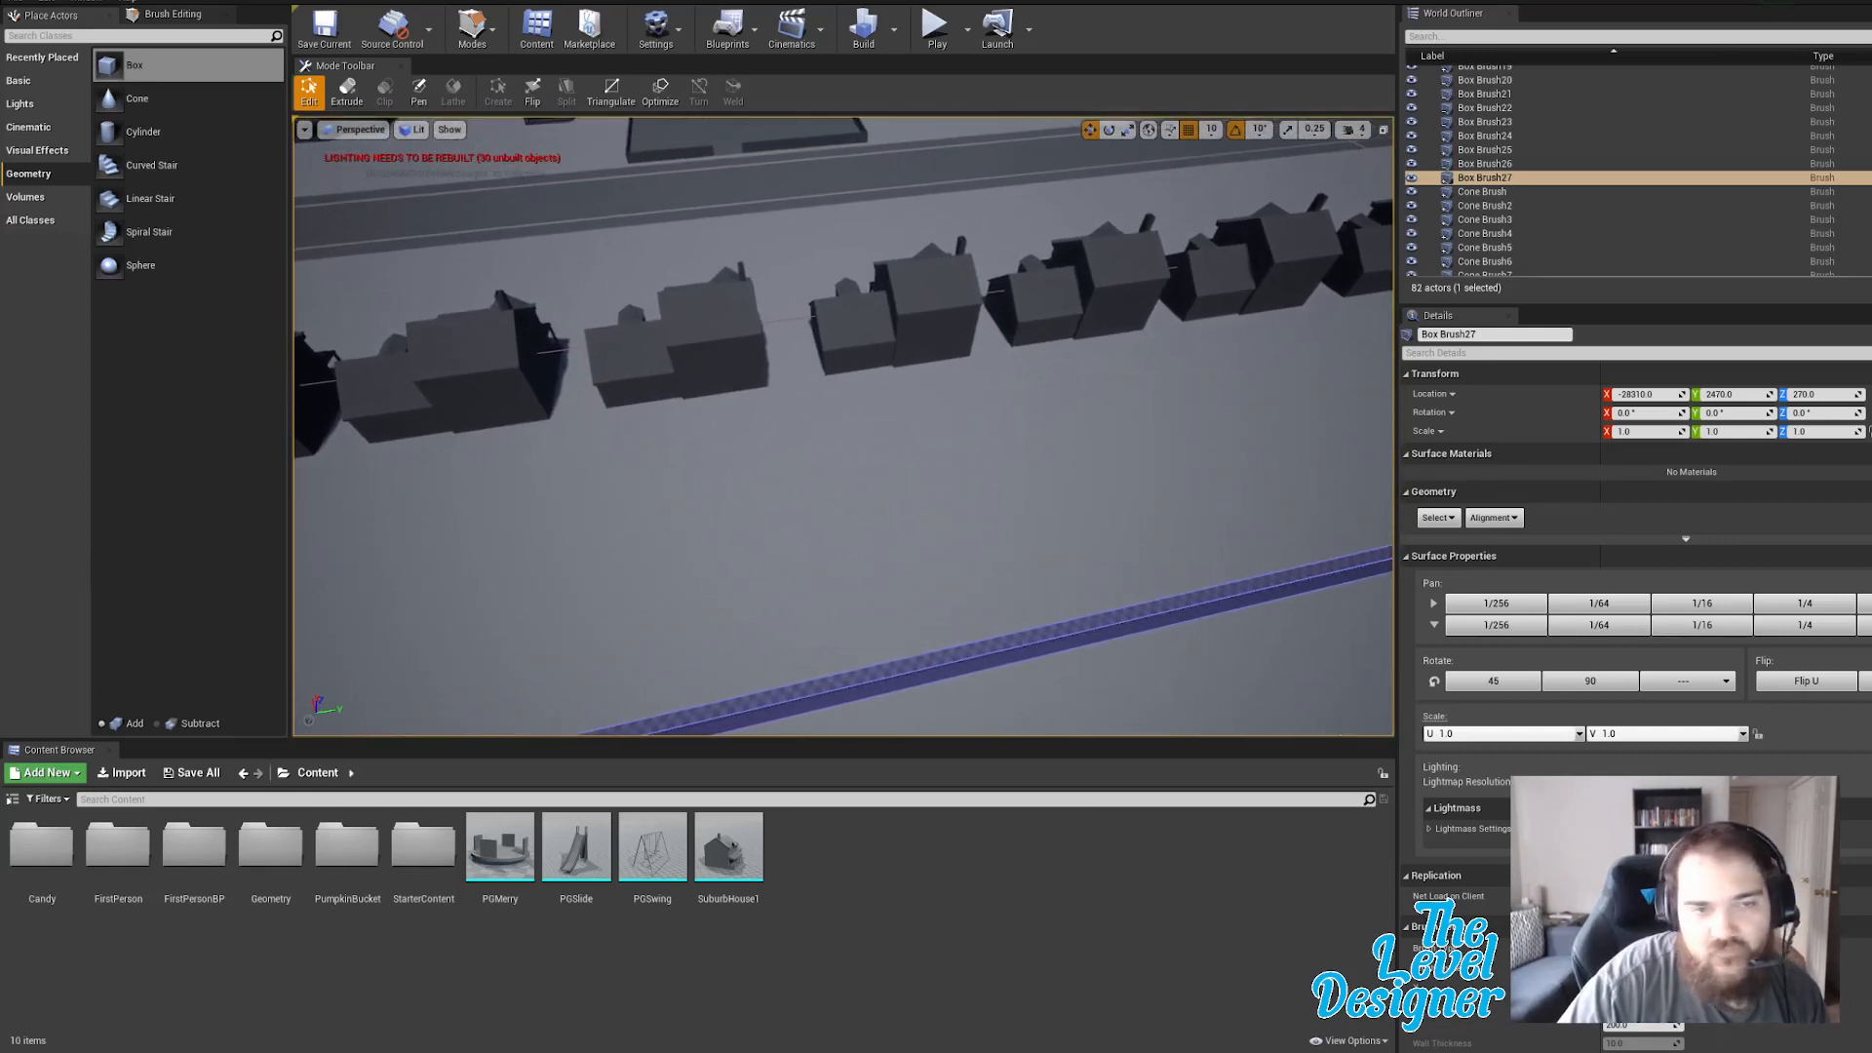
right_drag(832, 436, 877, 451)
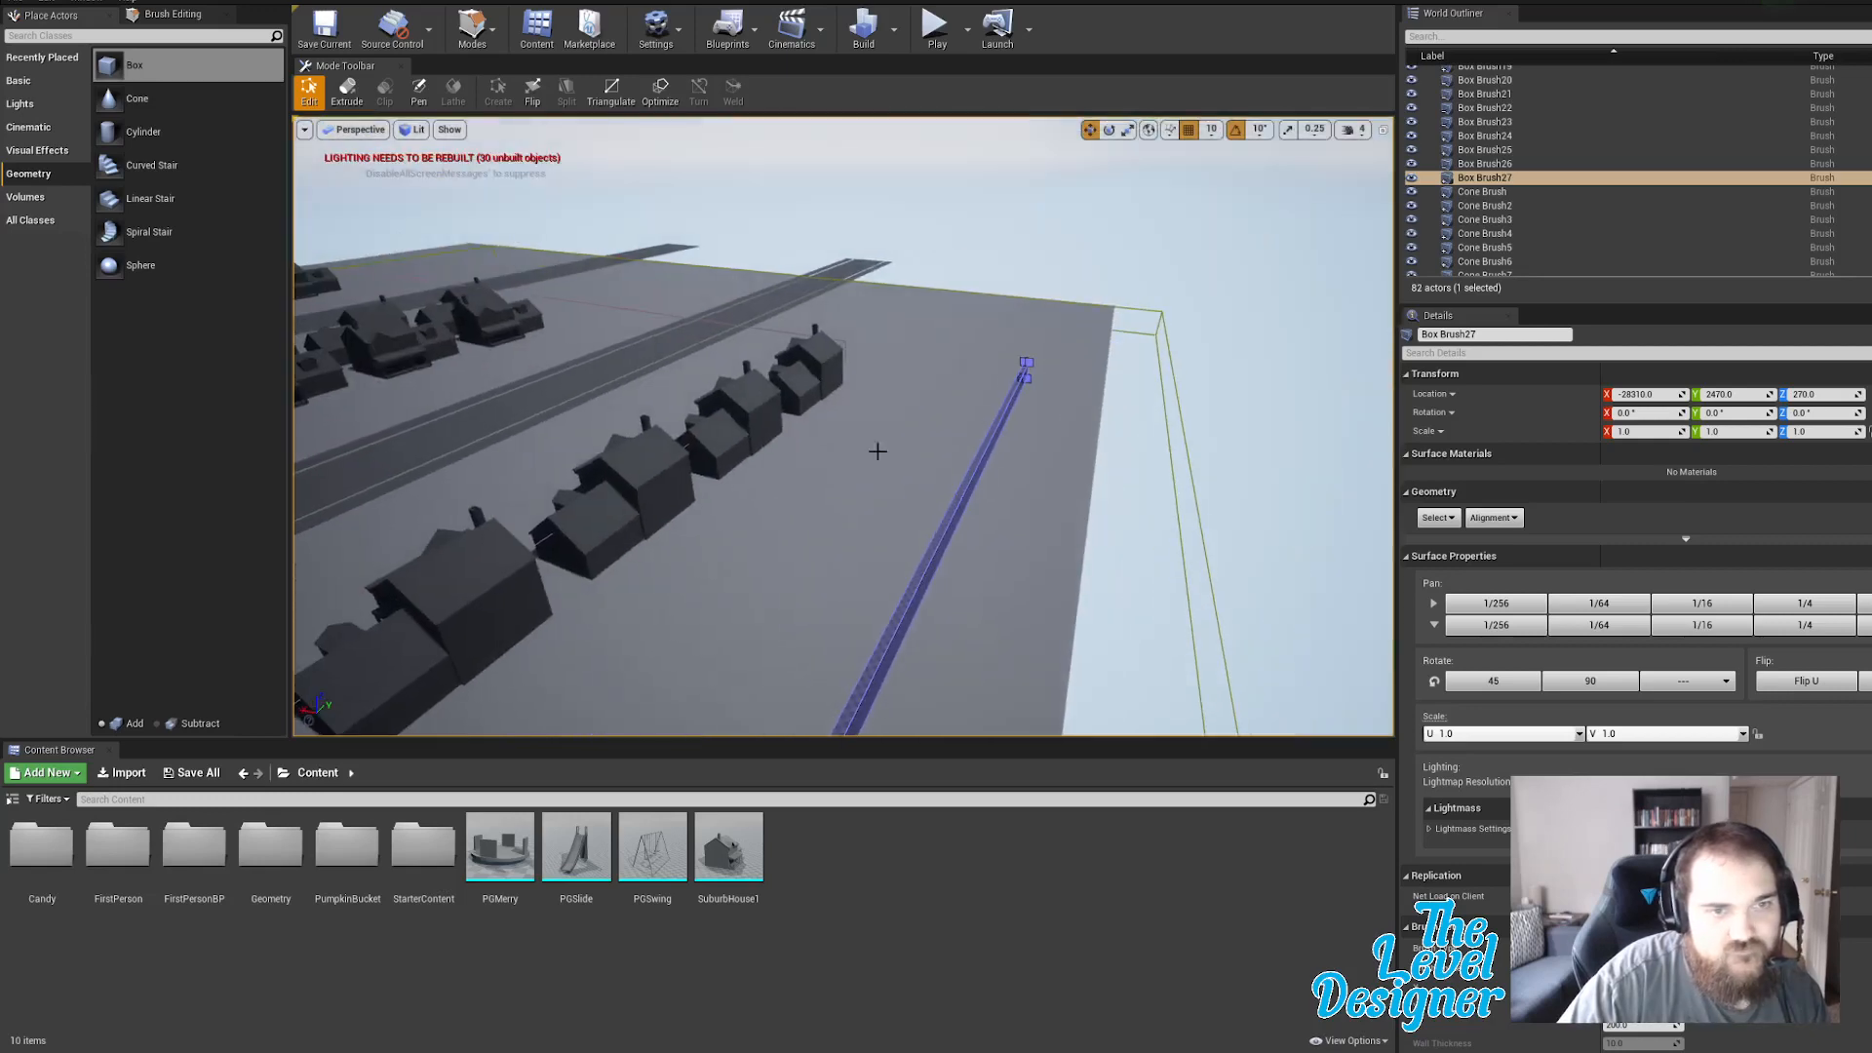
mouse_move(1261, 376)
right_down()
mouse_move(1229, 415)
mouse_move(1233, 380)
right_up()
click(1091, 445)
click(889, 479)
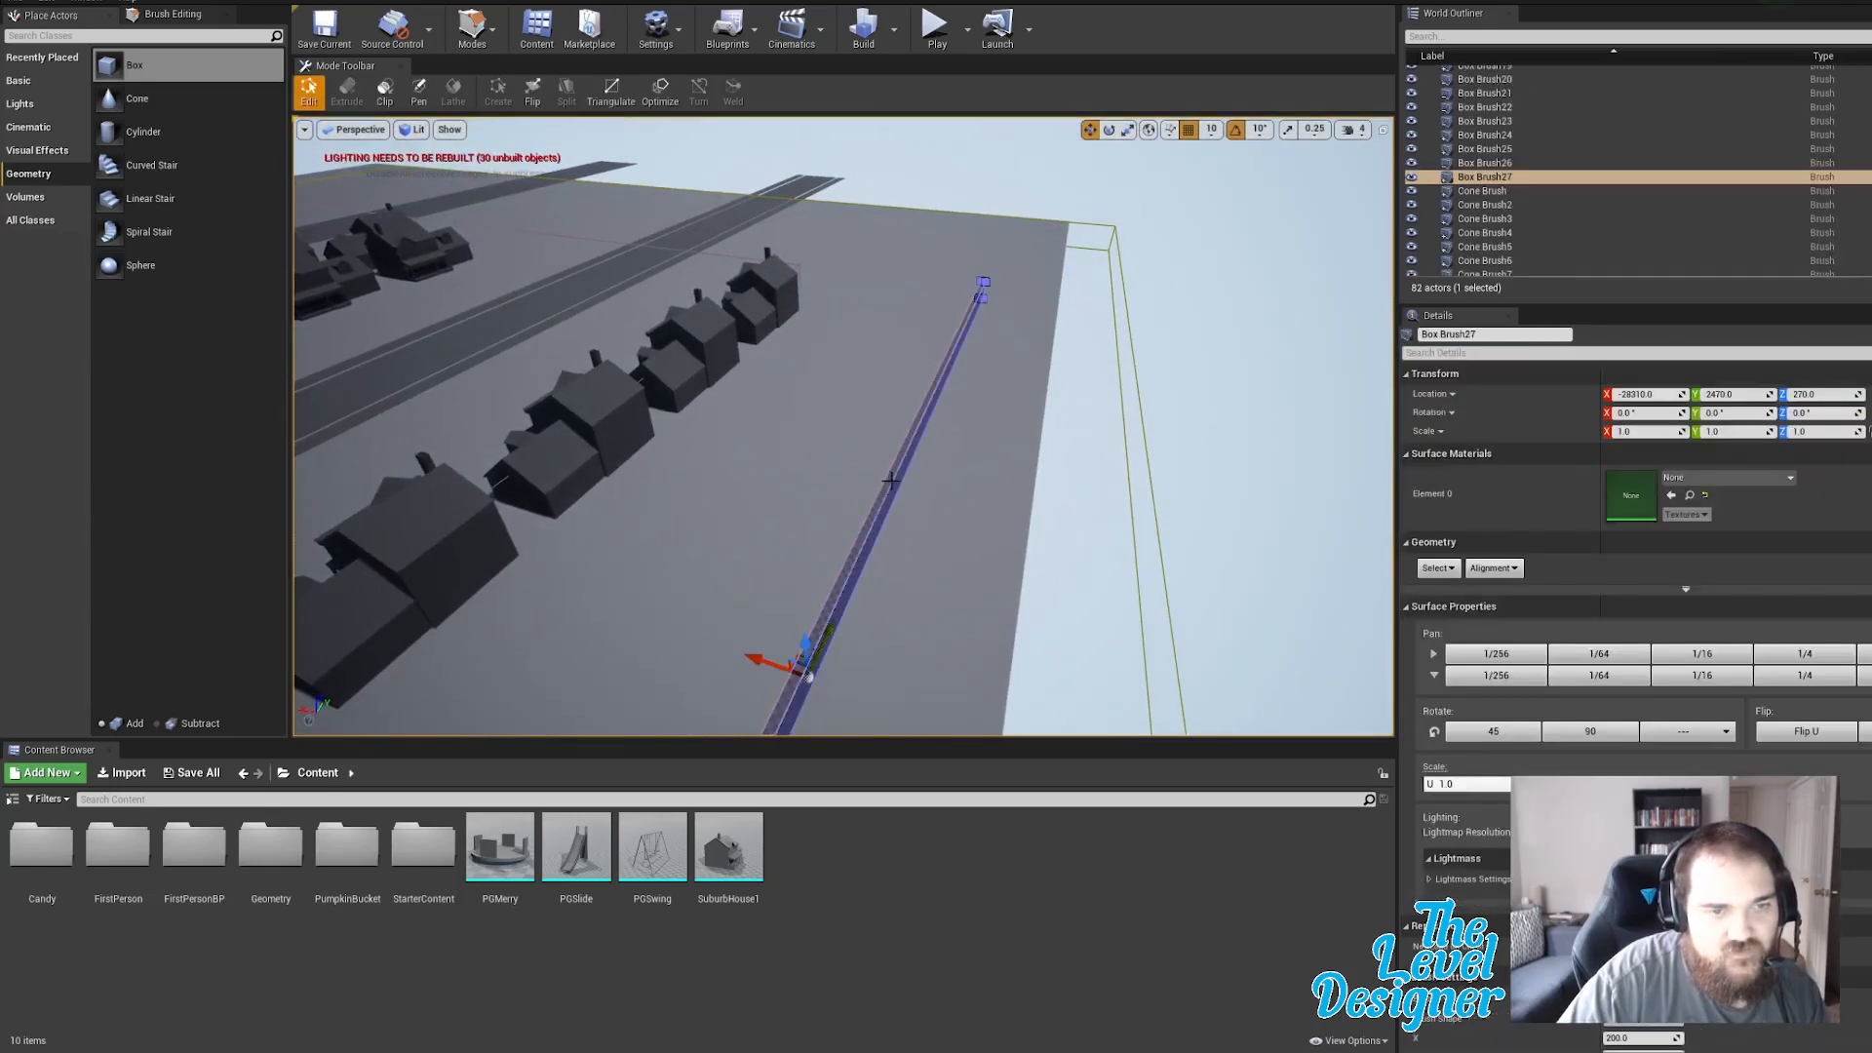
key(ctrl+w)
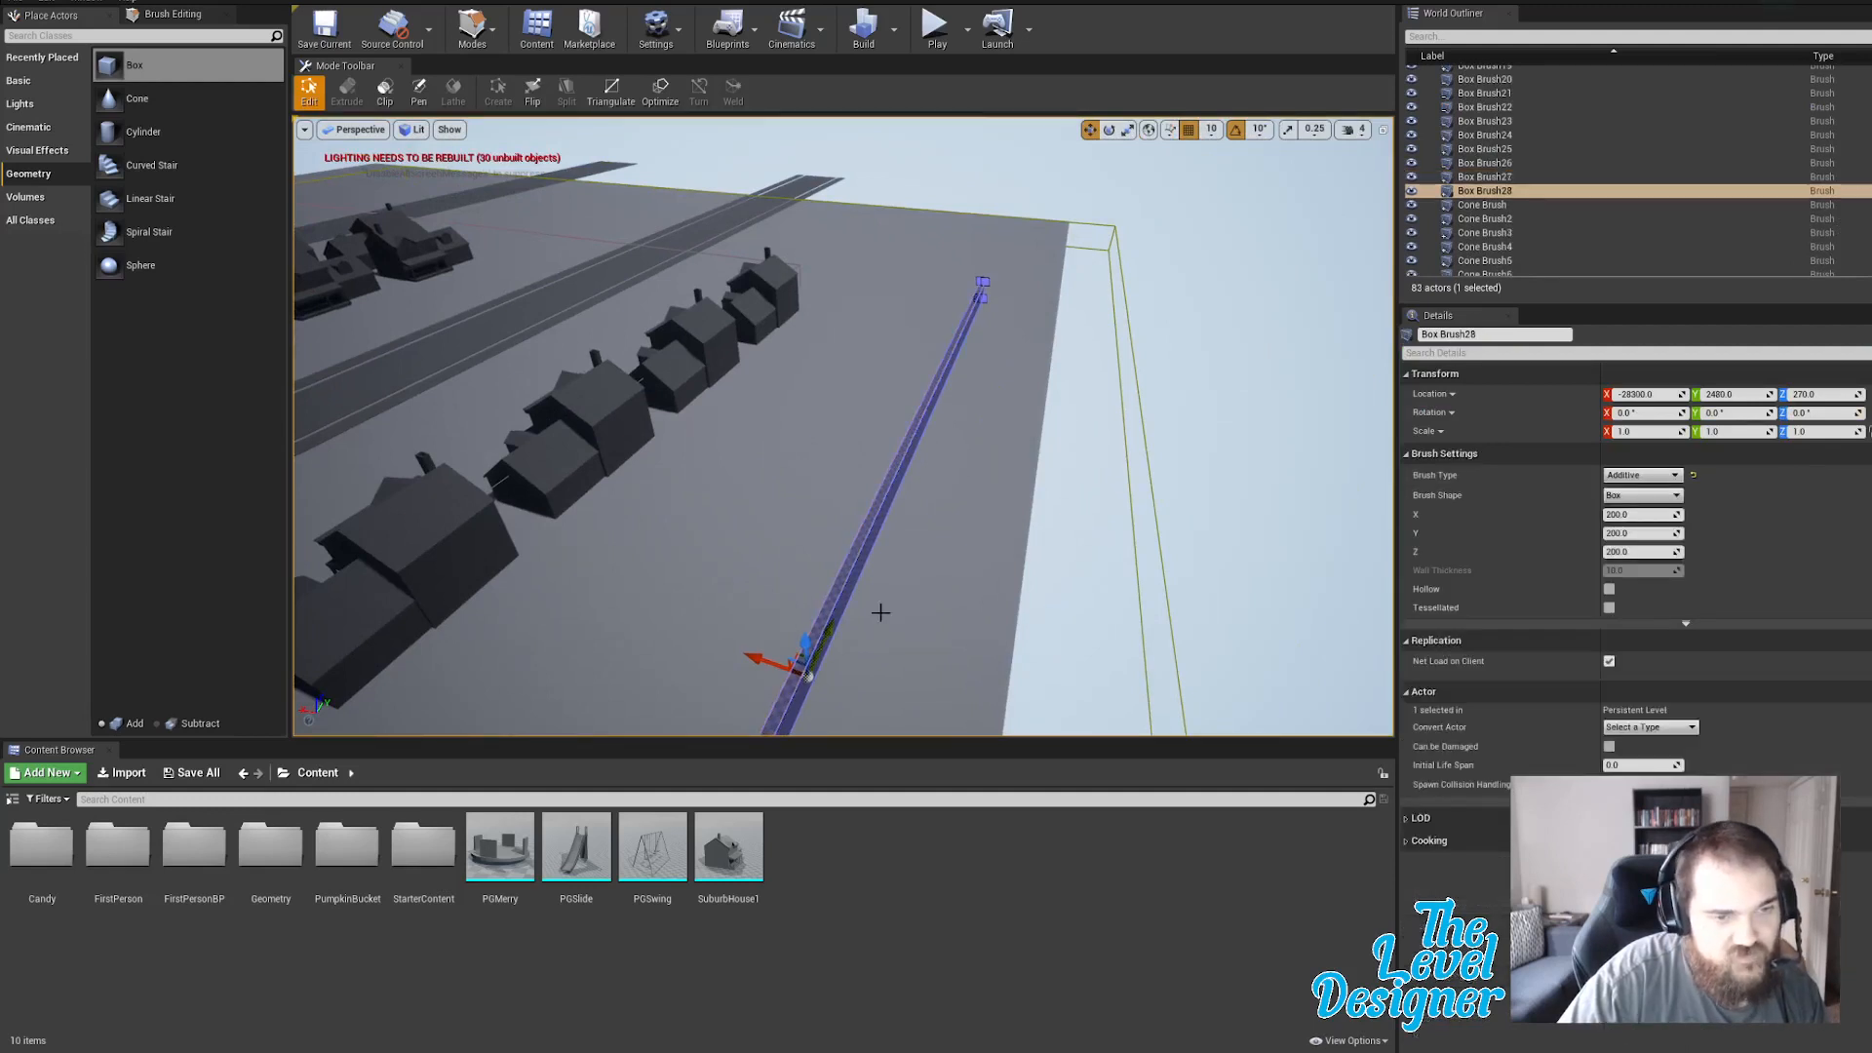
key(e)
mouse_move(861, 704)
mouse_down()
mouse_move(708, 643)
mouse_move(687, 694)
mouse_move(694, 658)
mouse_move(732, 648)
mouse_up()
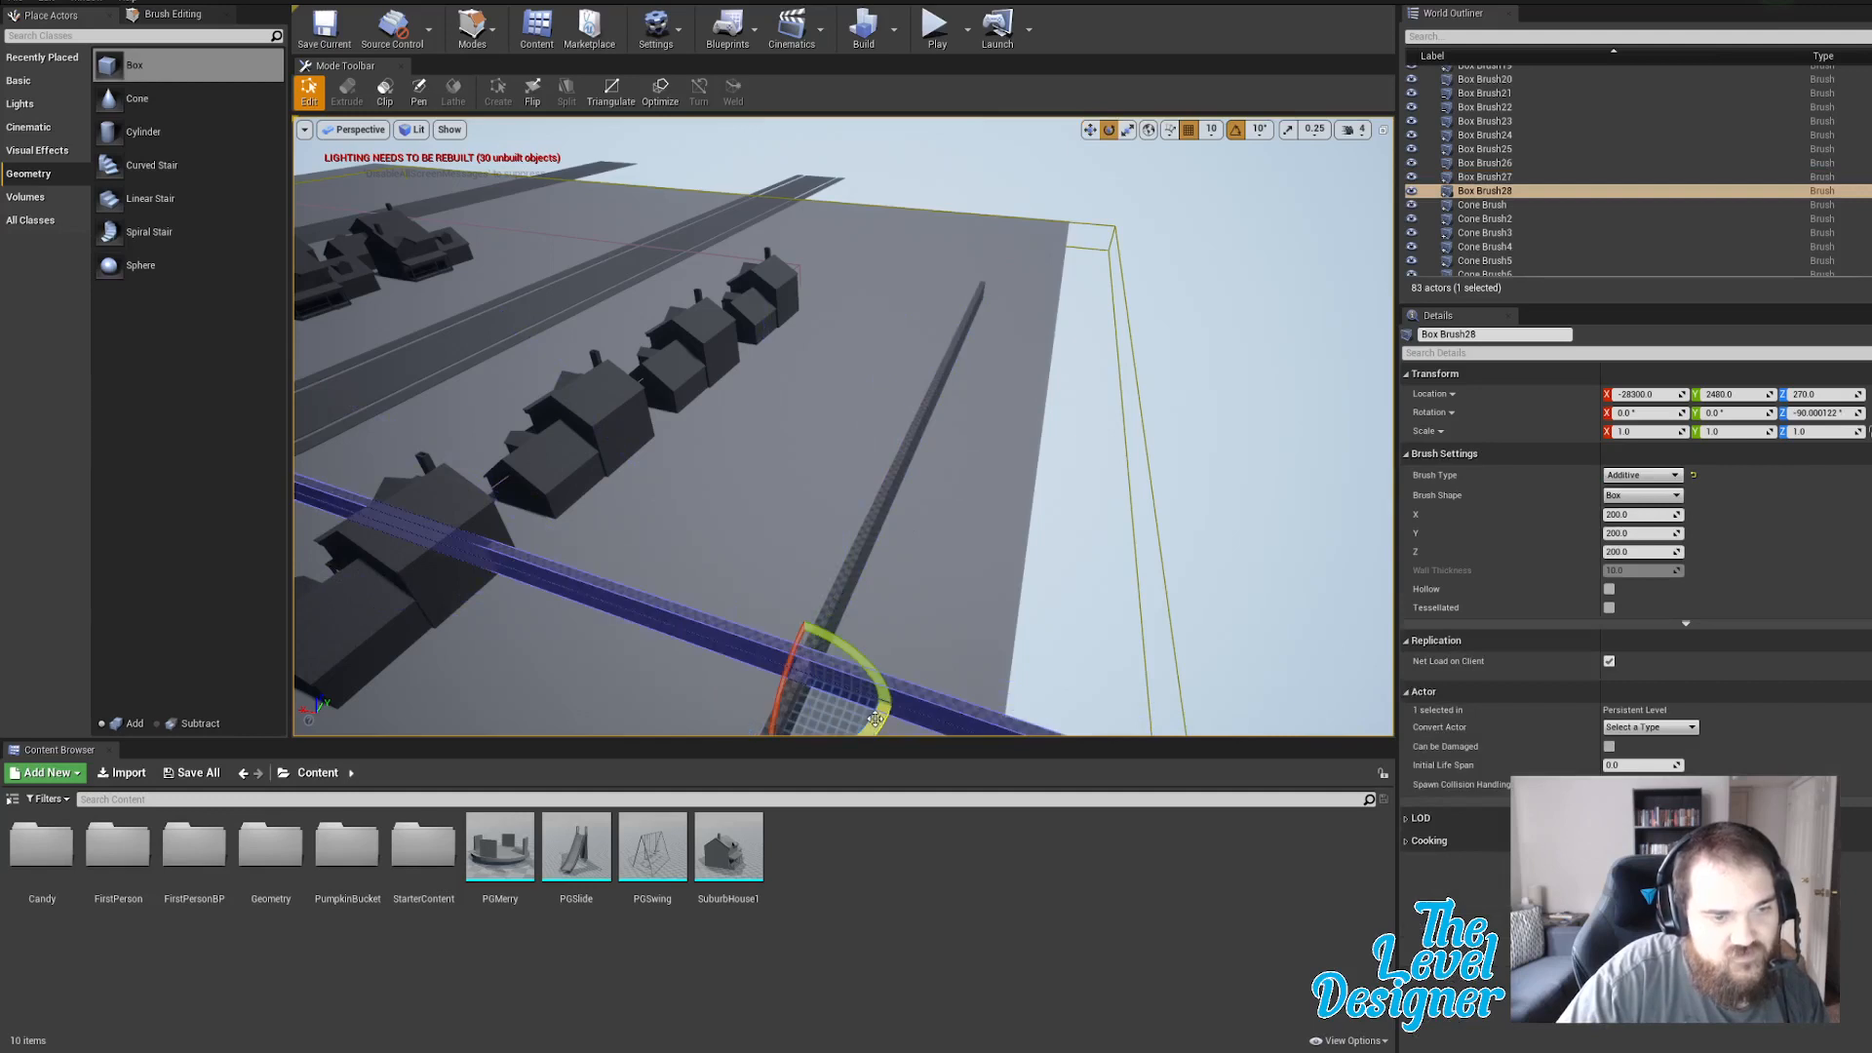
Shrink the cross wall to a Y scale of about 0.146 and move it to X -24220, between the long wall and the houses.
key(r)
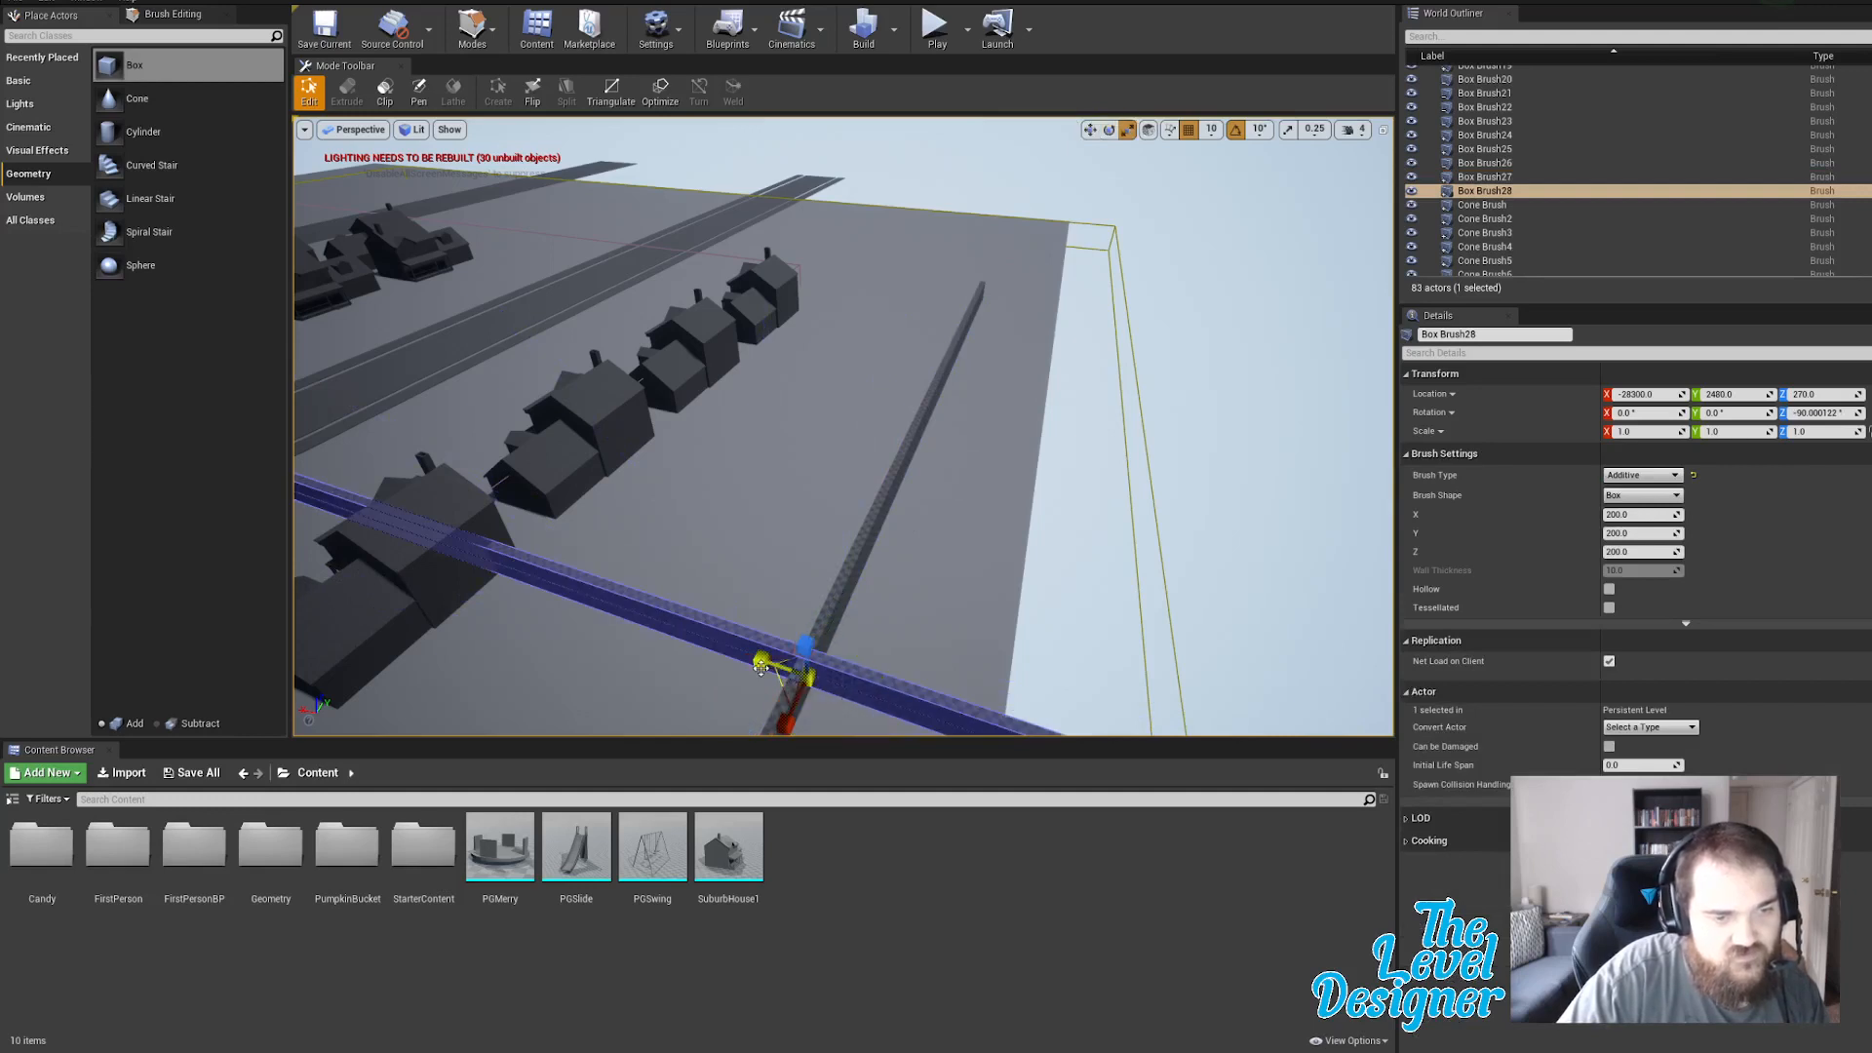
mouse_move(760, 664)
mouse_down()
mouse_move(682, 633)
mouse_move(727, 652)
mouse_up()
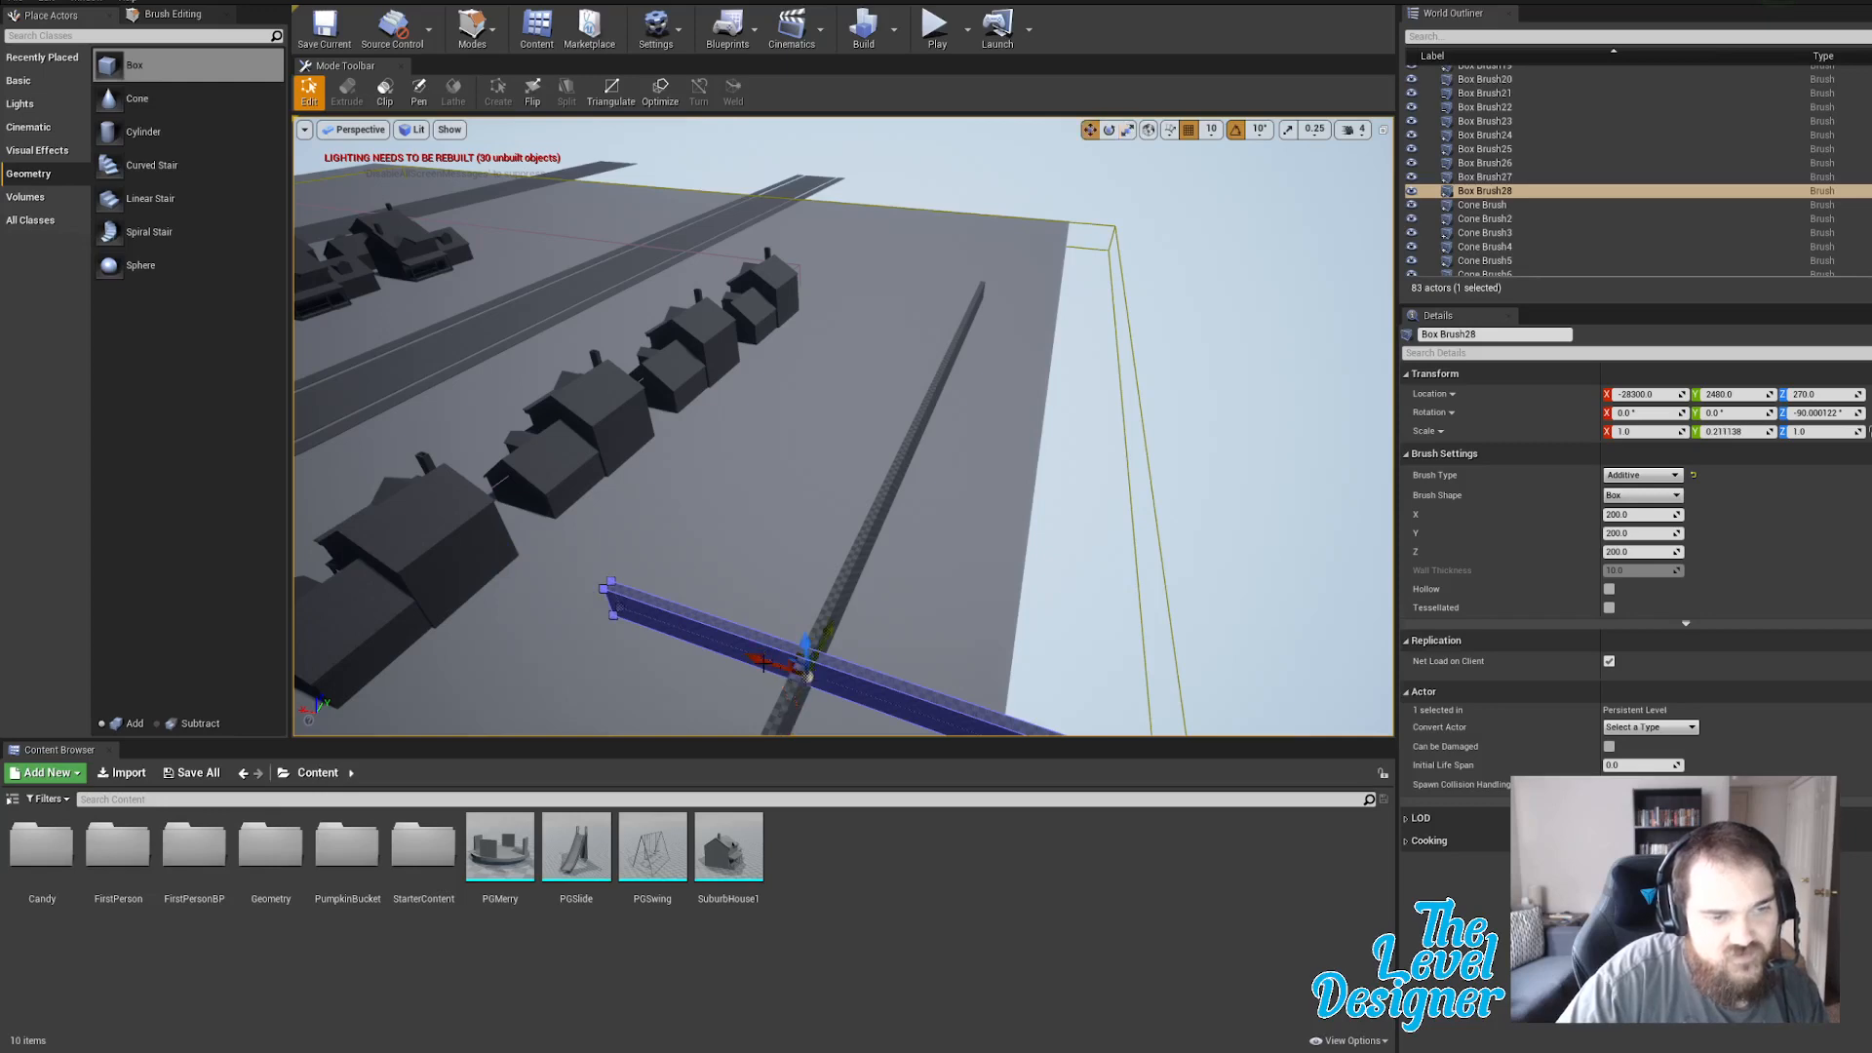
right_drag(780, 673, 689, 673)
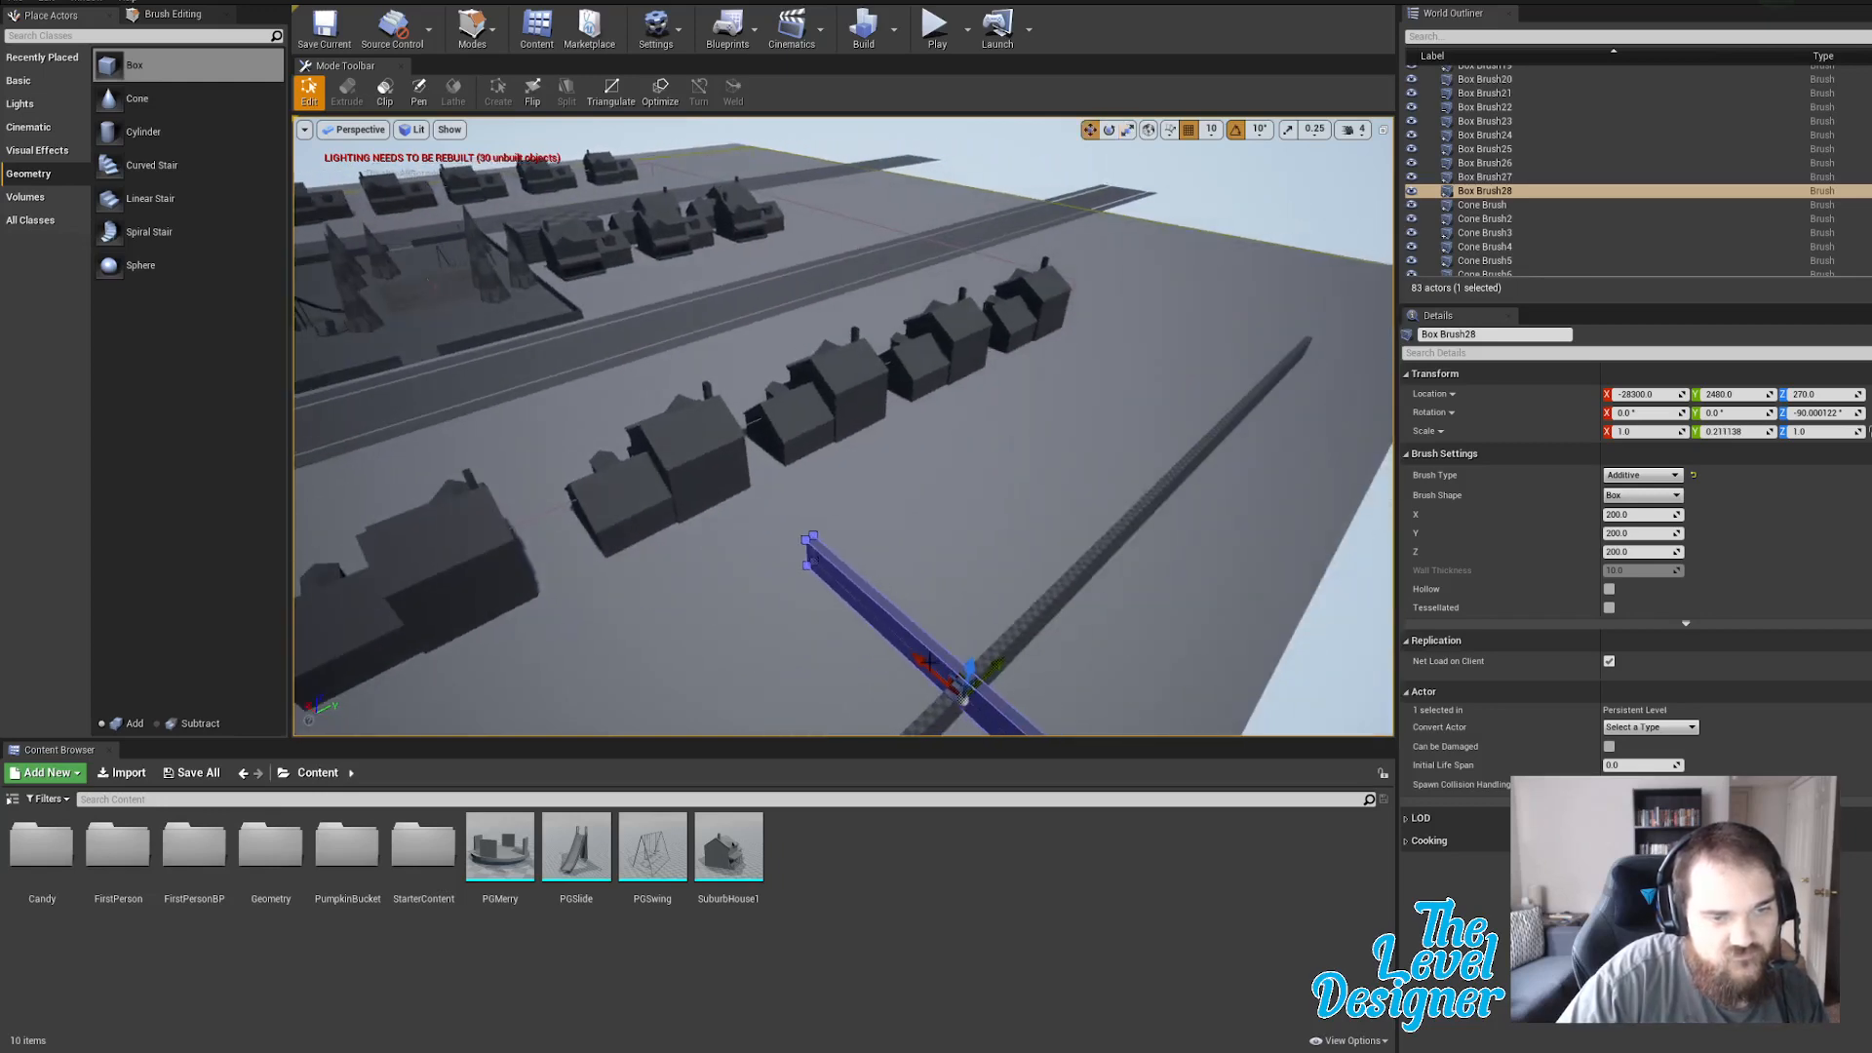
mouse_move(824, 567)
mouse_down()
mouse_move(722, 488)
mouse_move(755, 514)
mouse_move(743, 504)
mouse_up()
key(e)
key(r)
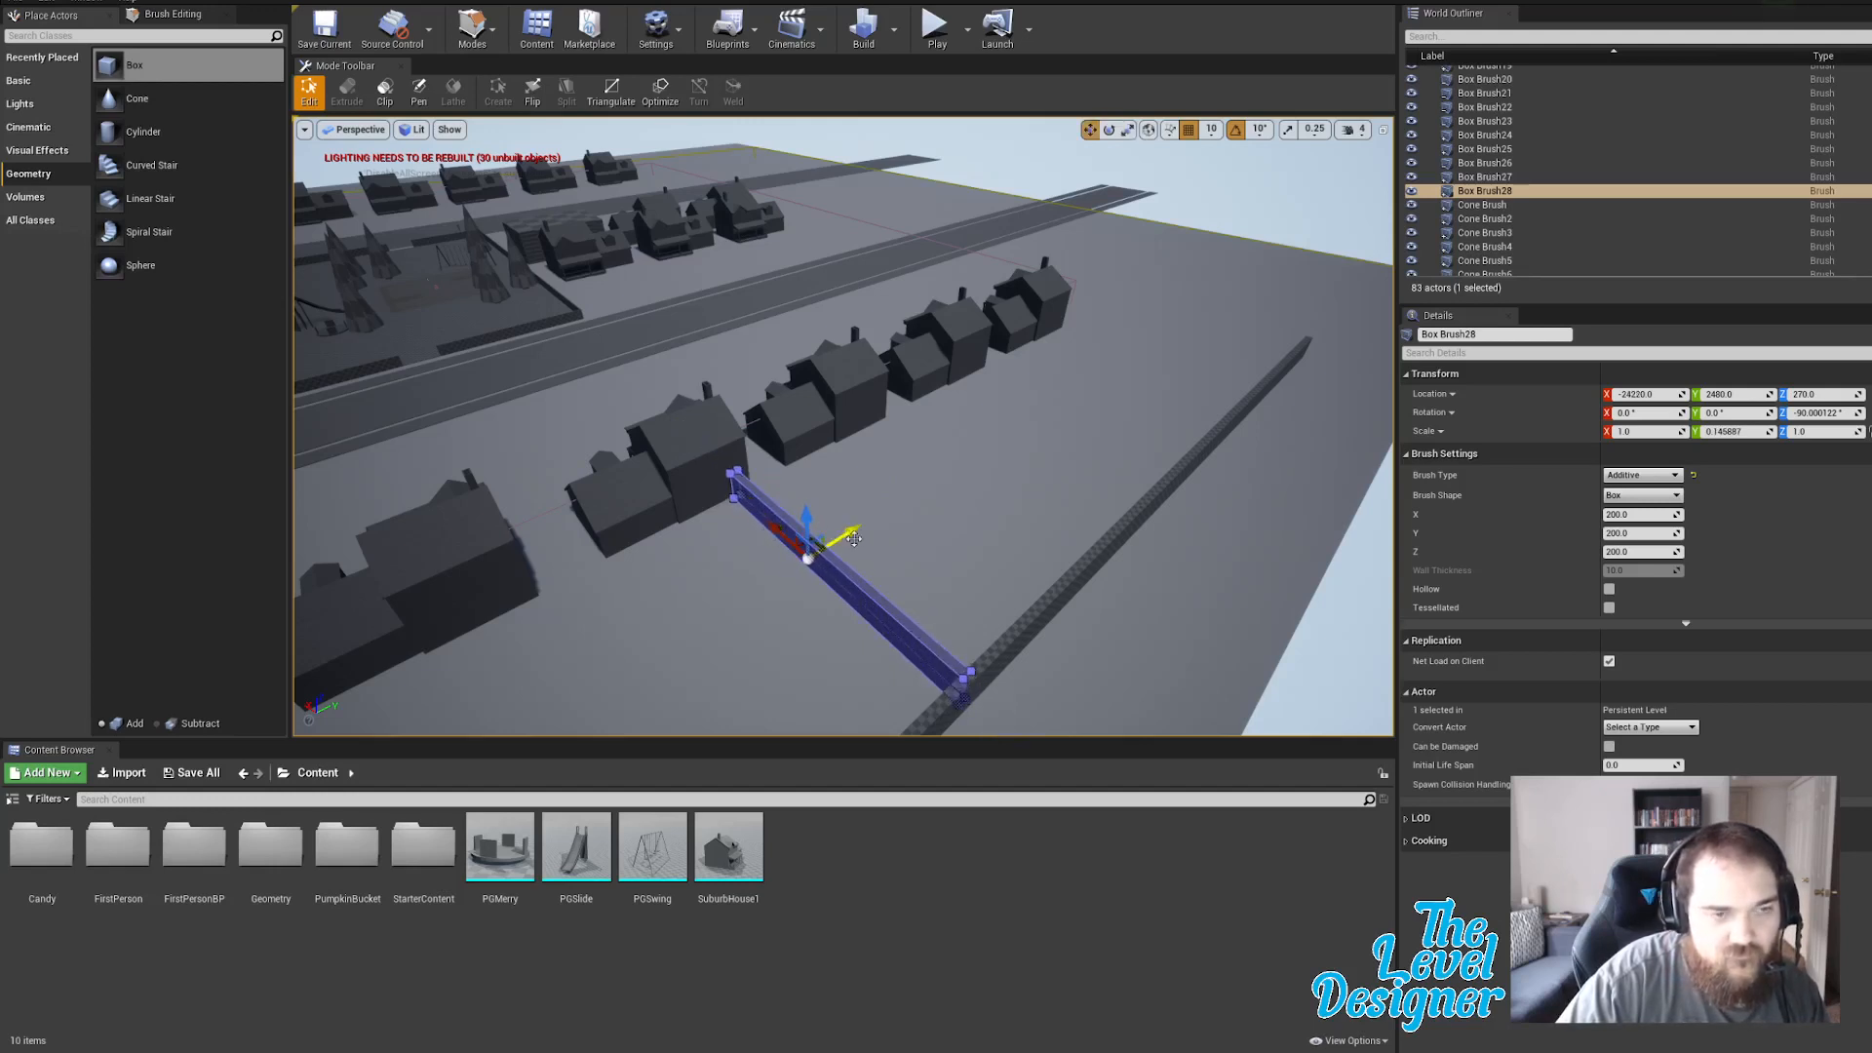
Thin the cross wall by pulling one of its long side faces inward along Y.
mouse_move(854, 539)
right_down()
mouse_move(694, 527)
mouse_move(712, 560)
mouse_move(688, 600)
mouse_move(1015, 500)
right_up()
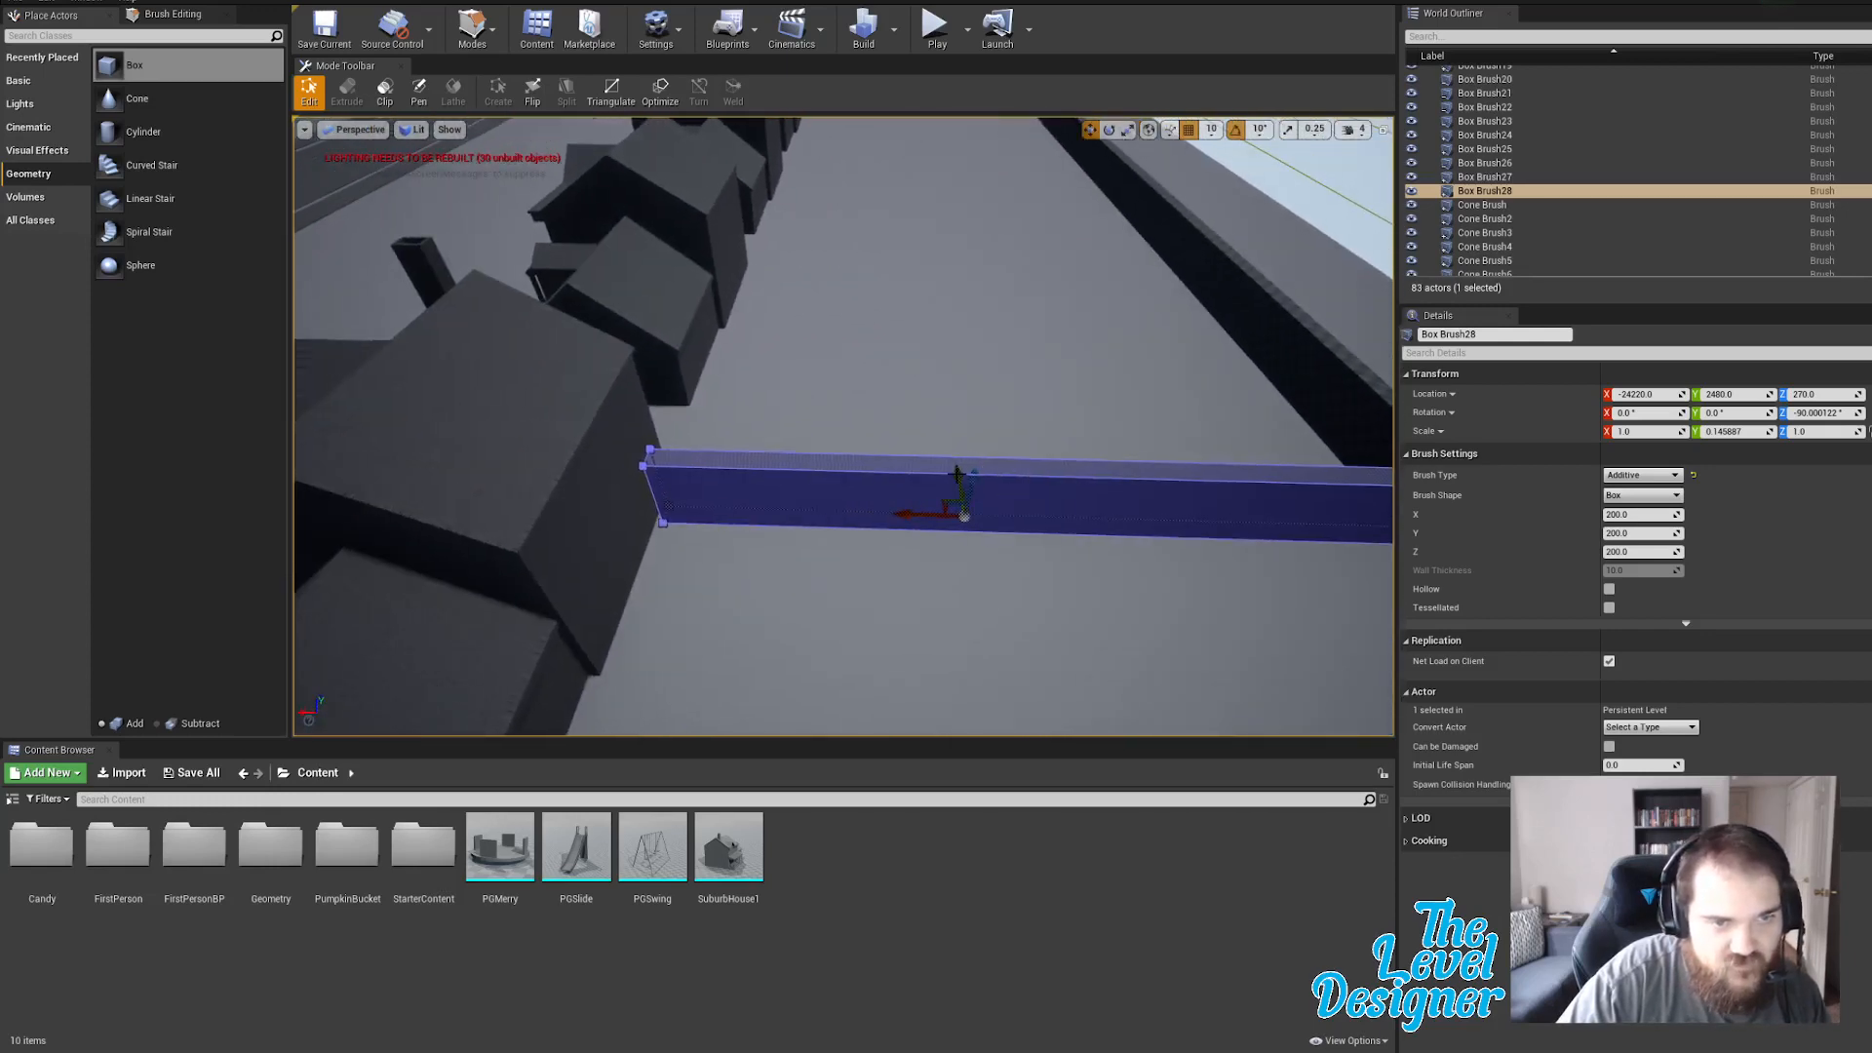
click(942, 470)
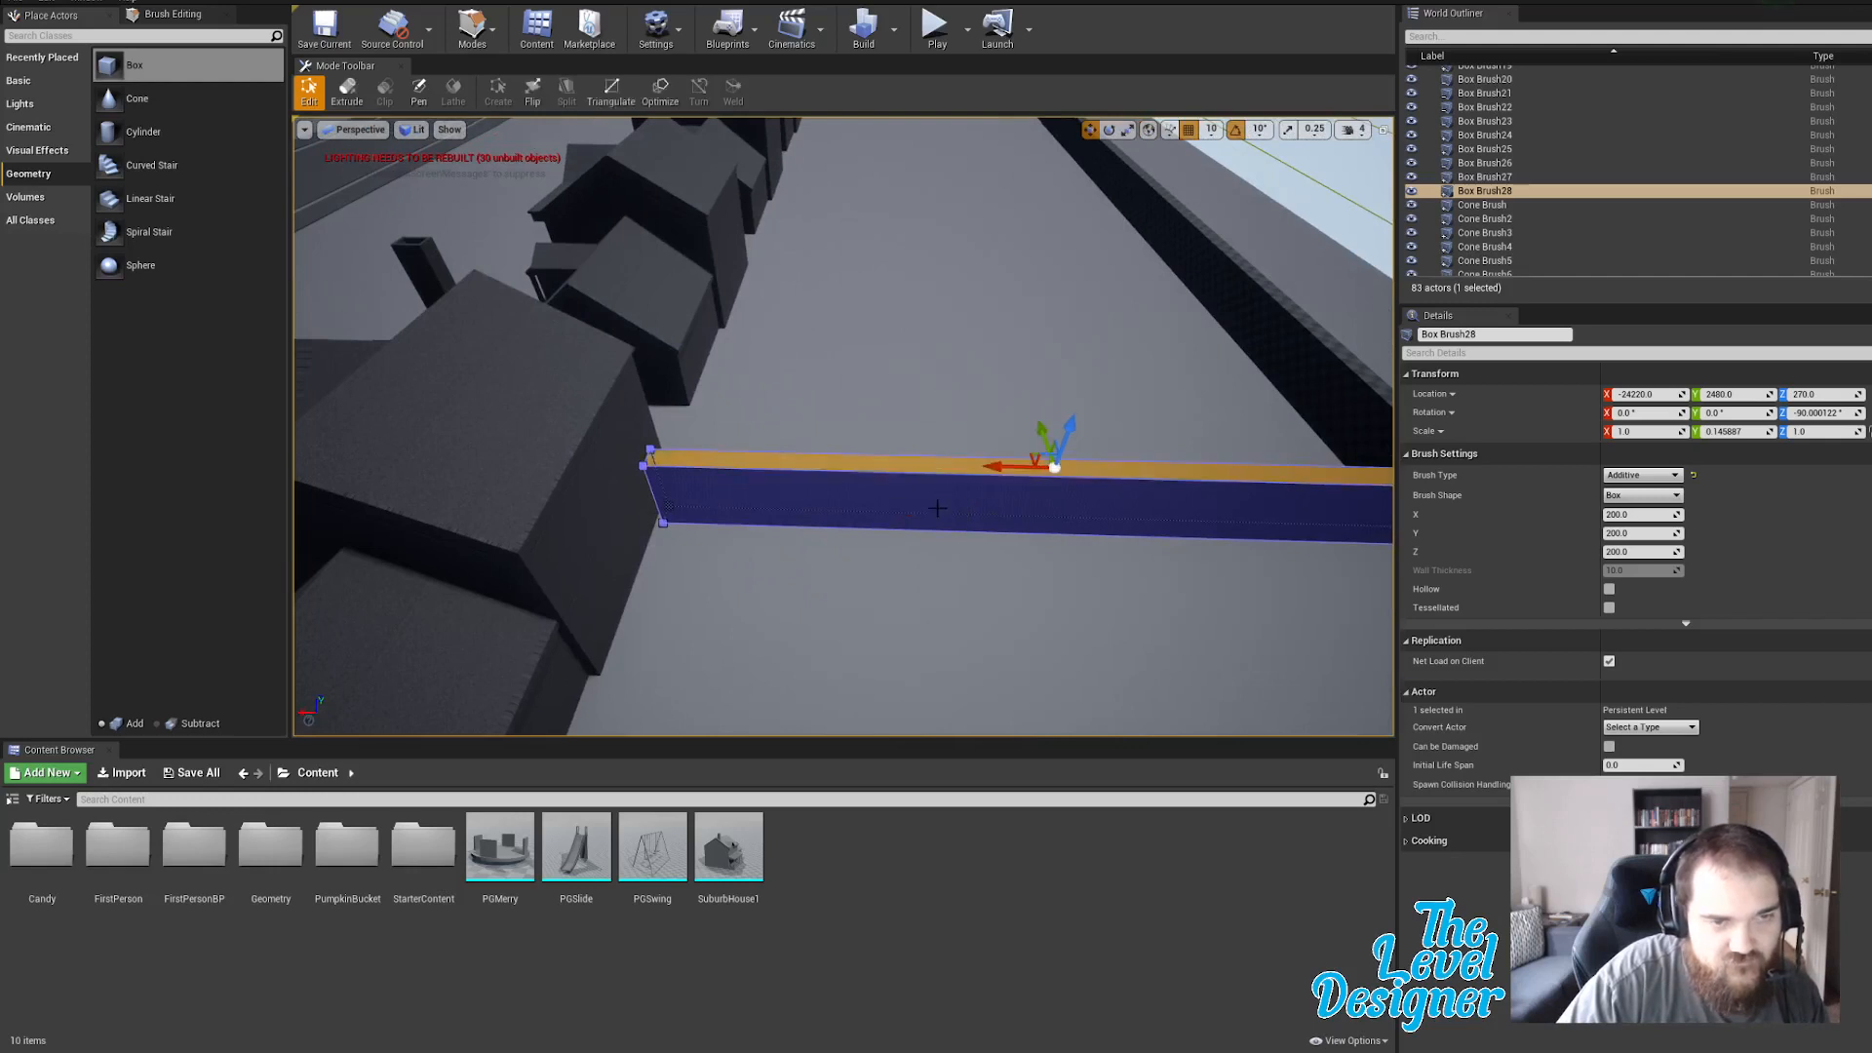
click(937, 508)
mouse_move(937, 508)
right_down()
mouse_move(1093, 493)
mouse_move(1077, 526)
mouse_move(819, 452)
right_up()
drag(828, 446, 818, 445)
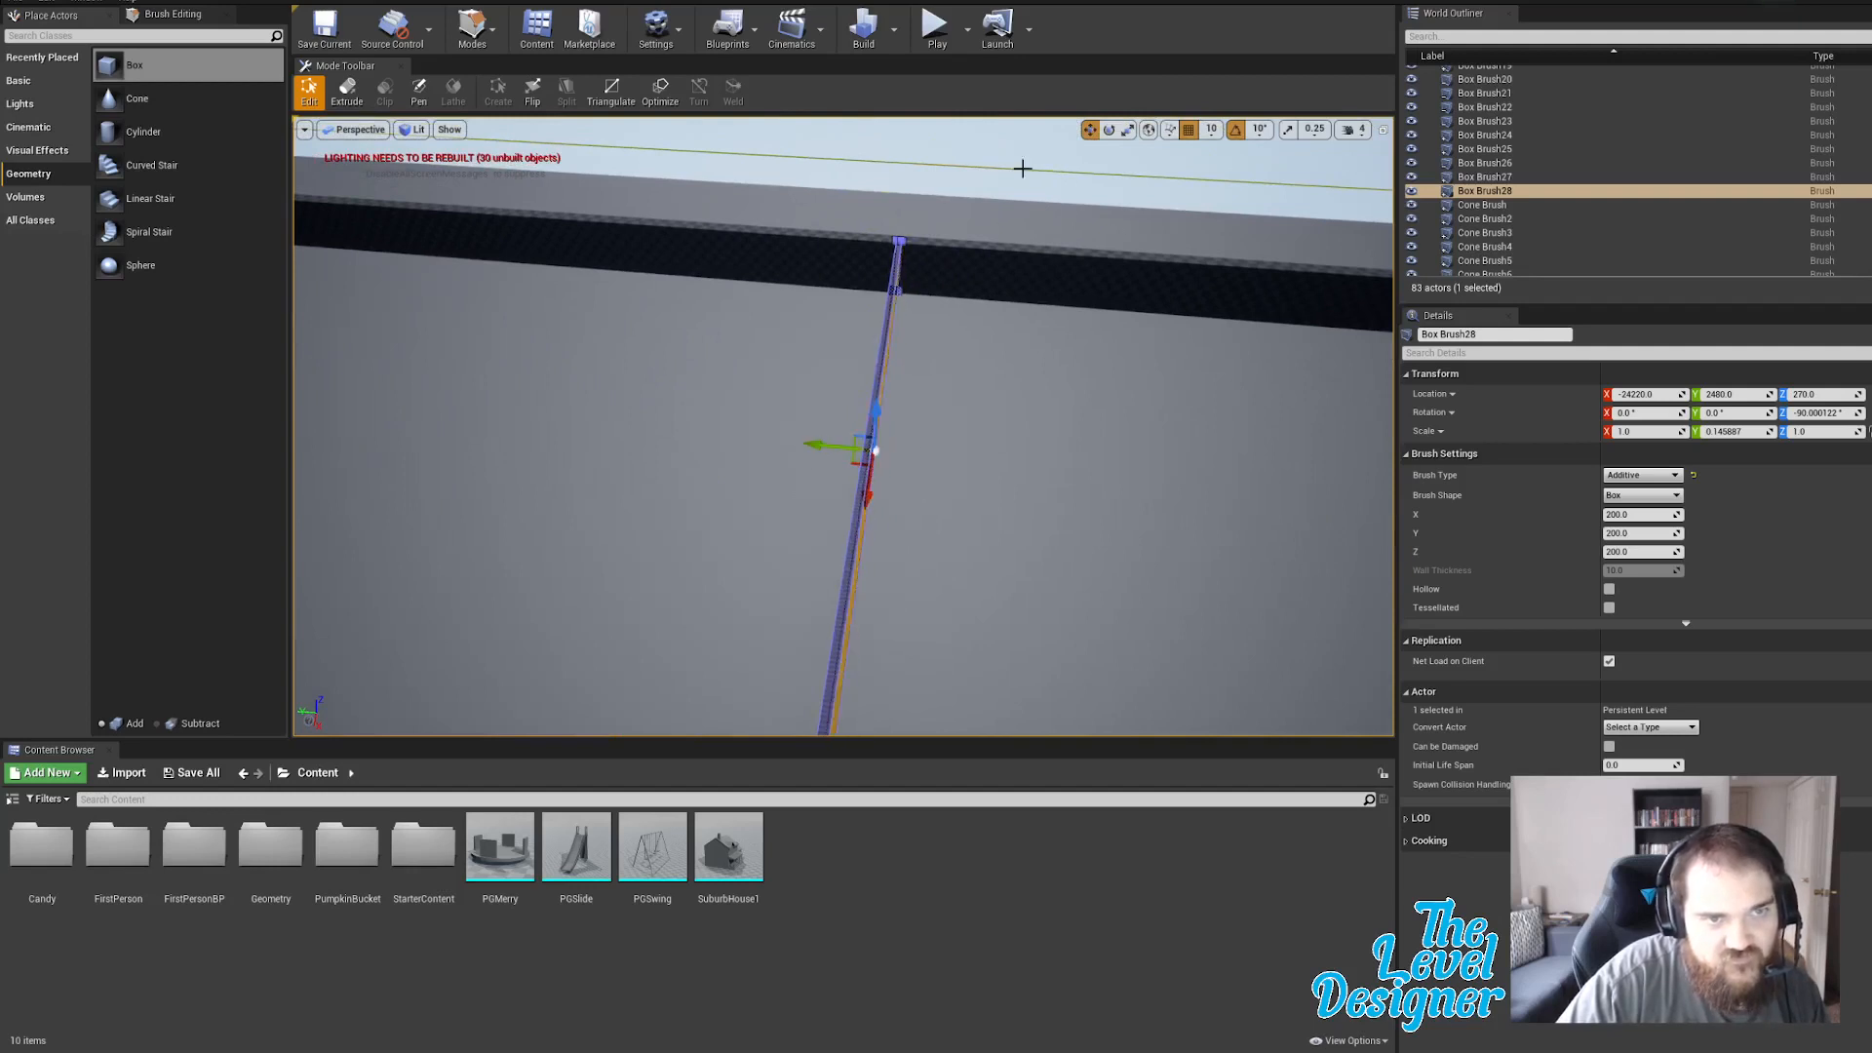
Move the thin cross wall along Y to -1480 so it lines up with the gap between two houses.
click(992, 173)
click(888, 314)
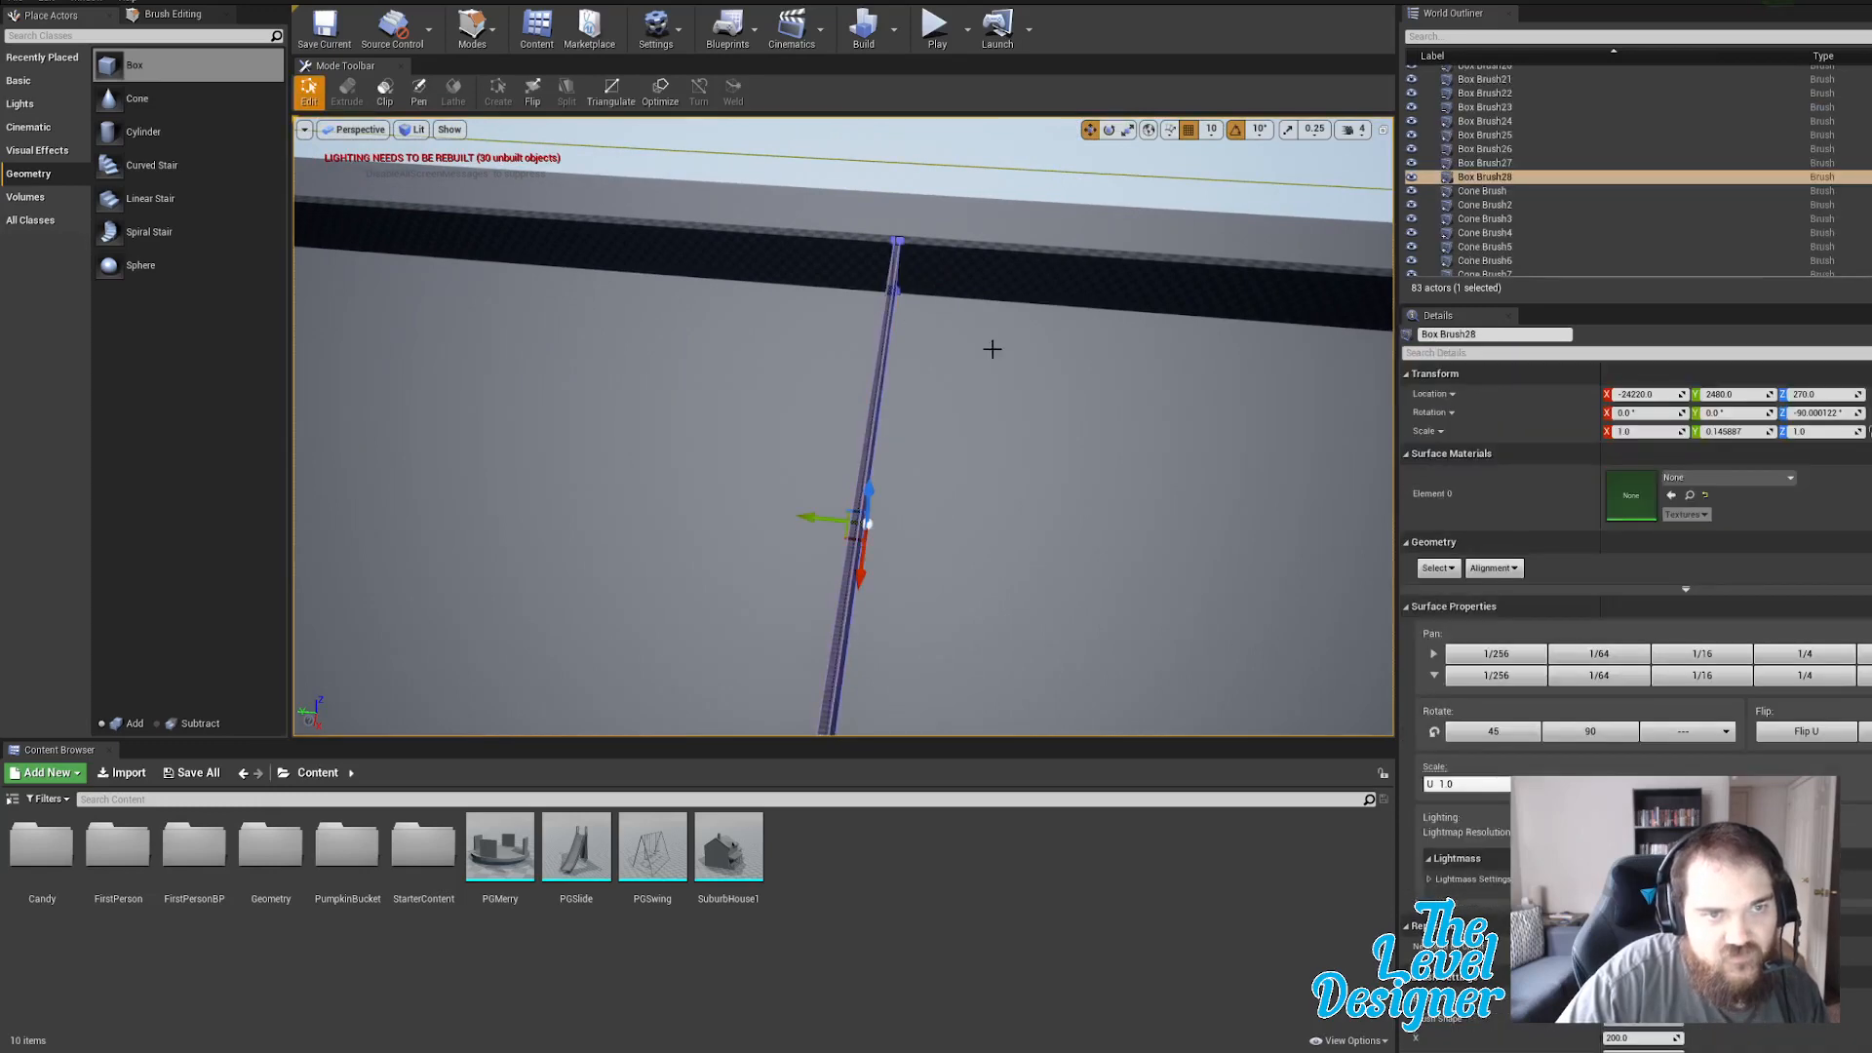
mouse_move(991, 347)
right_down()
mouse_move(983, 283)
mouse_move(991, 458)
mouse_move(1015, 451)
mouse_move(990, 347)
right_up()
drag(640, 486, 897, 508)
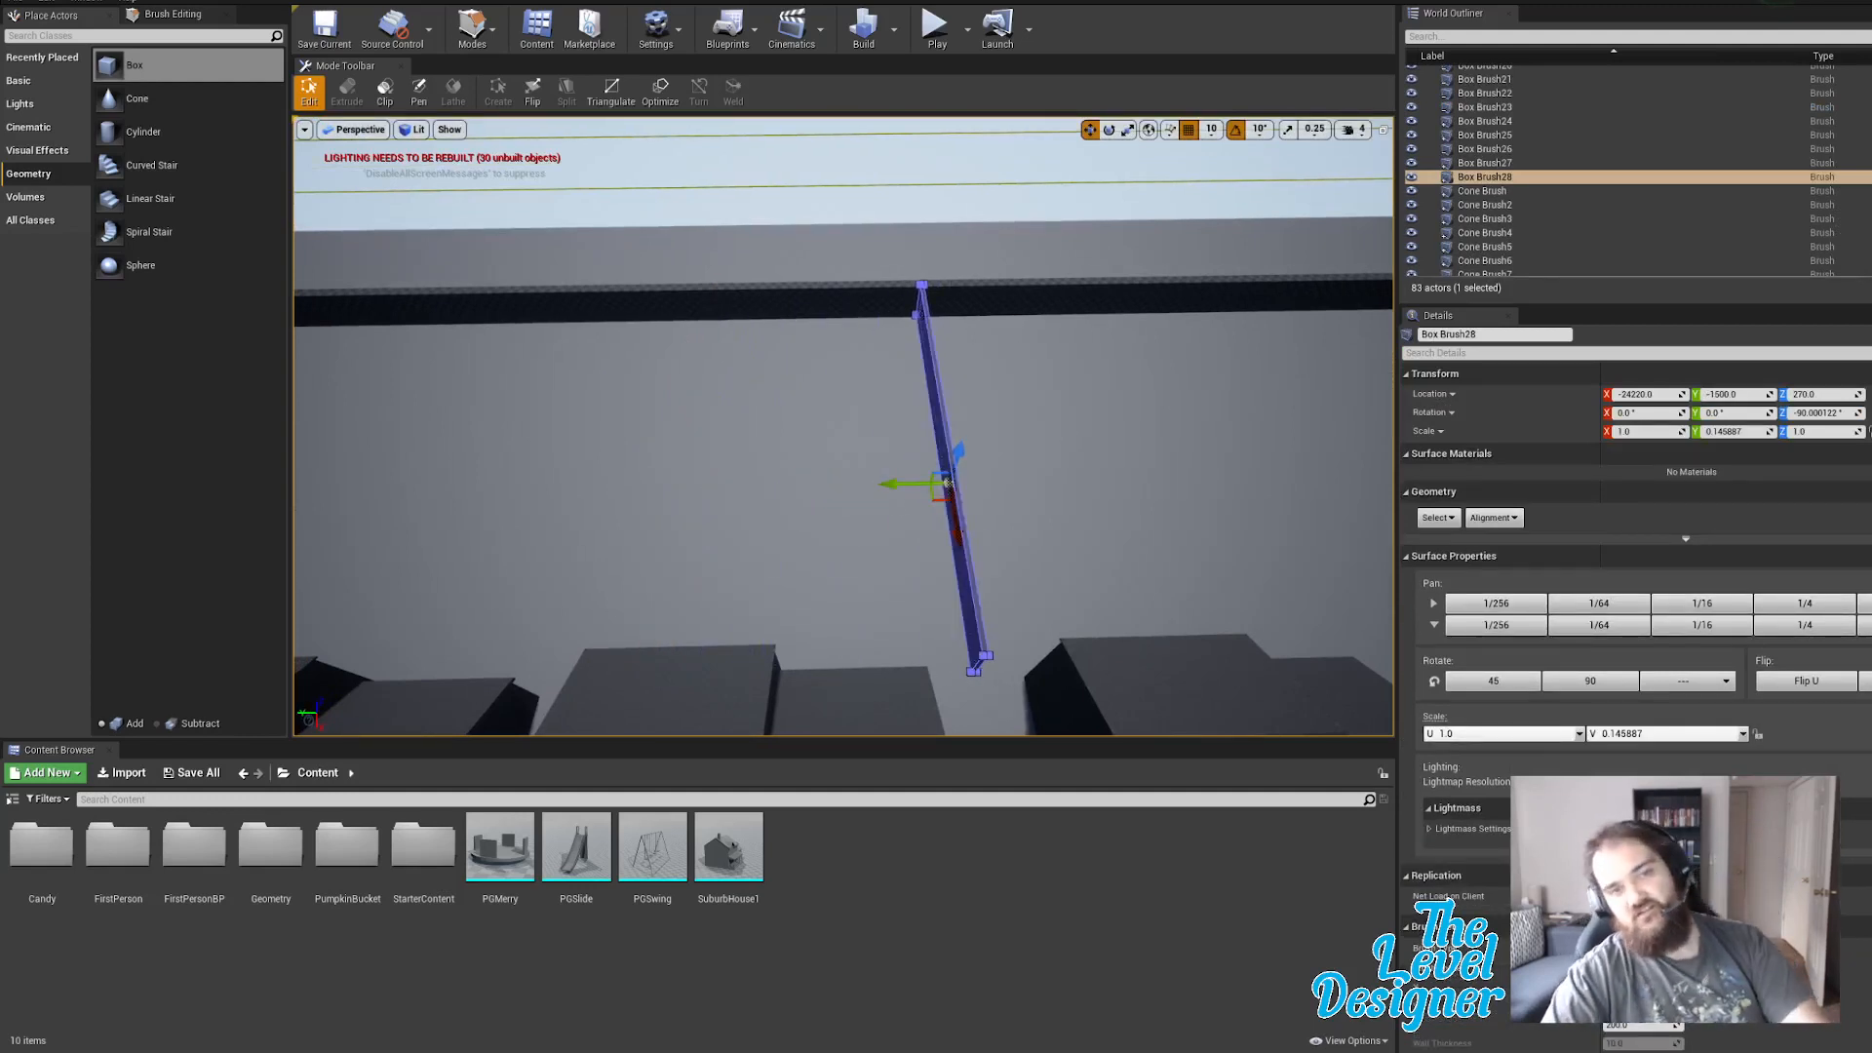
right_drag(1048, 425, 1112, 430)
mouse_move(956, 501)
right_down()
mouse_move(1005, 493)
mouse_move(947, 492)
right_up()
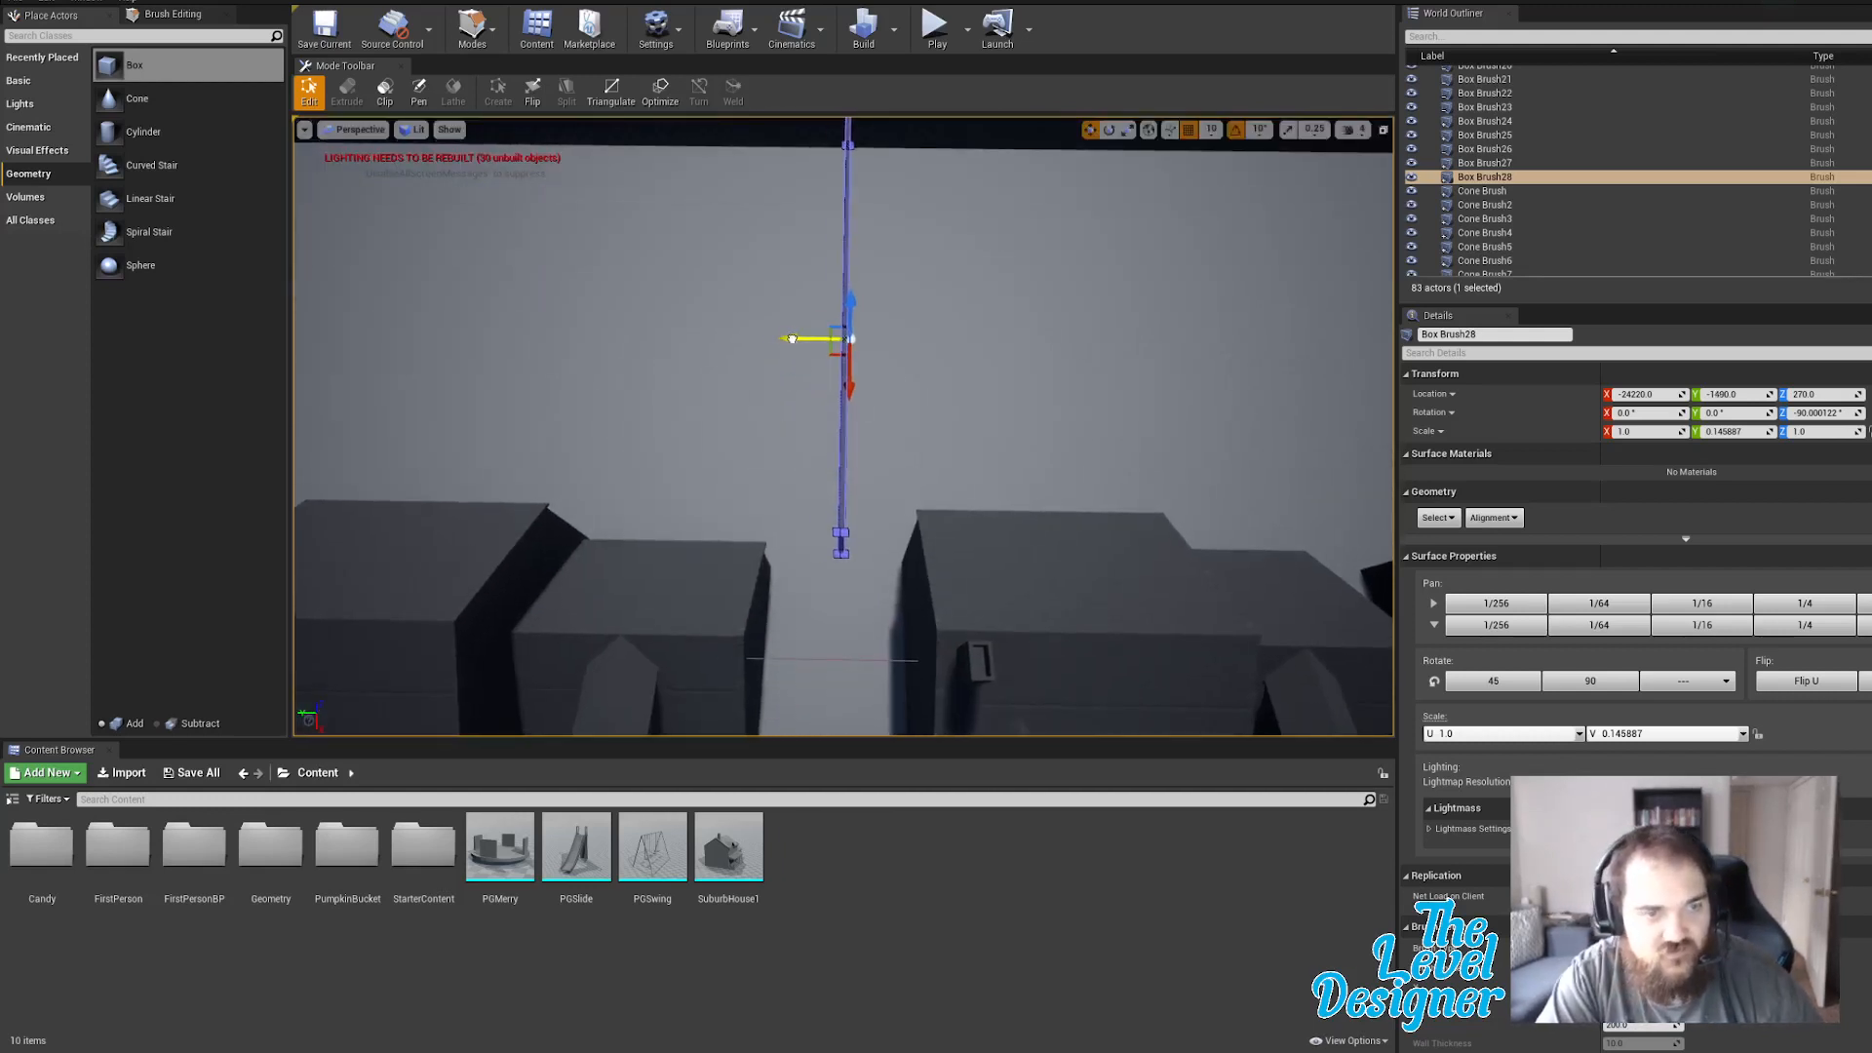
drag(791, 338, 790, 338)
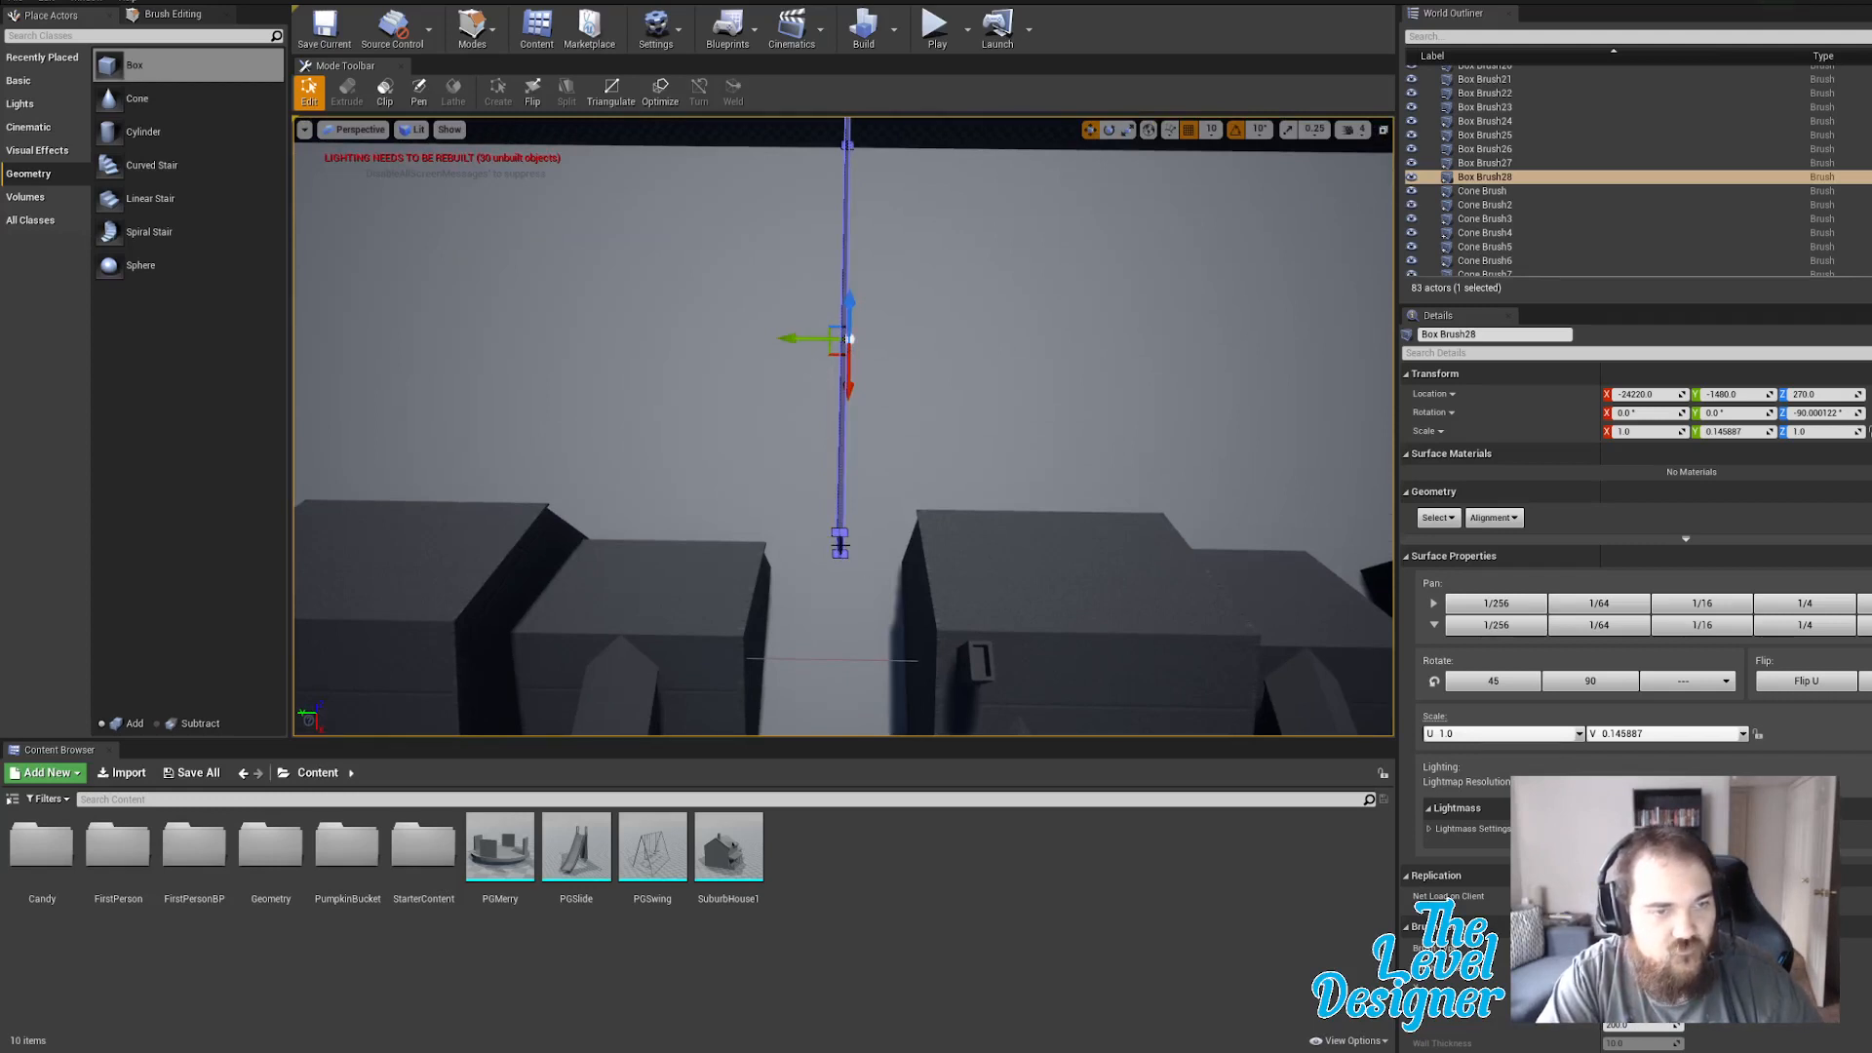
Pull the cross wall's house-side end face along X to extend it into the gap between the two houses.
click(841, 305)
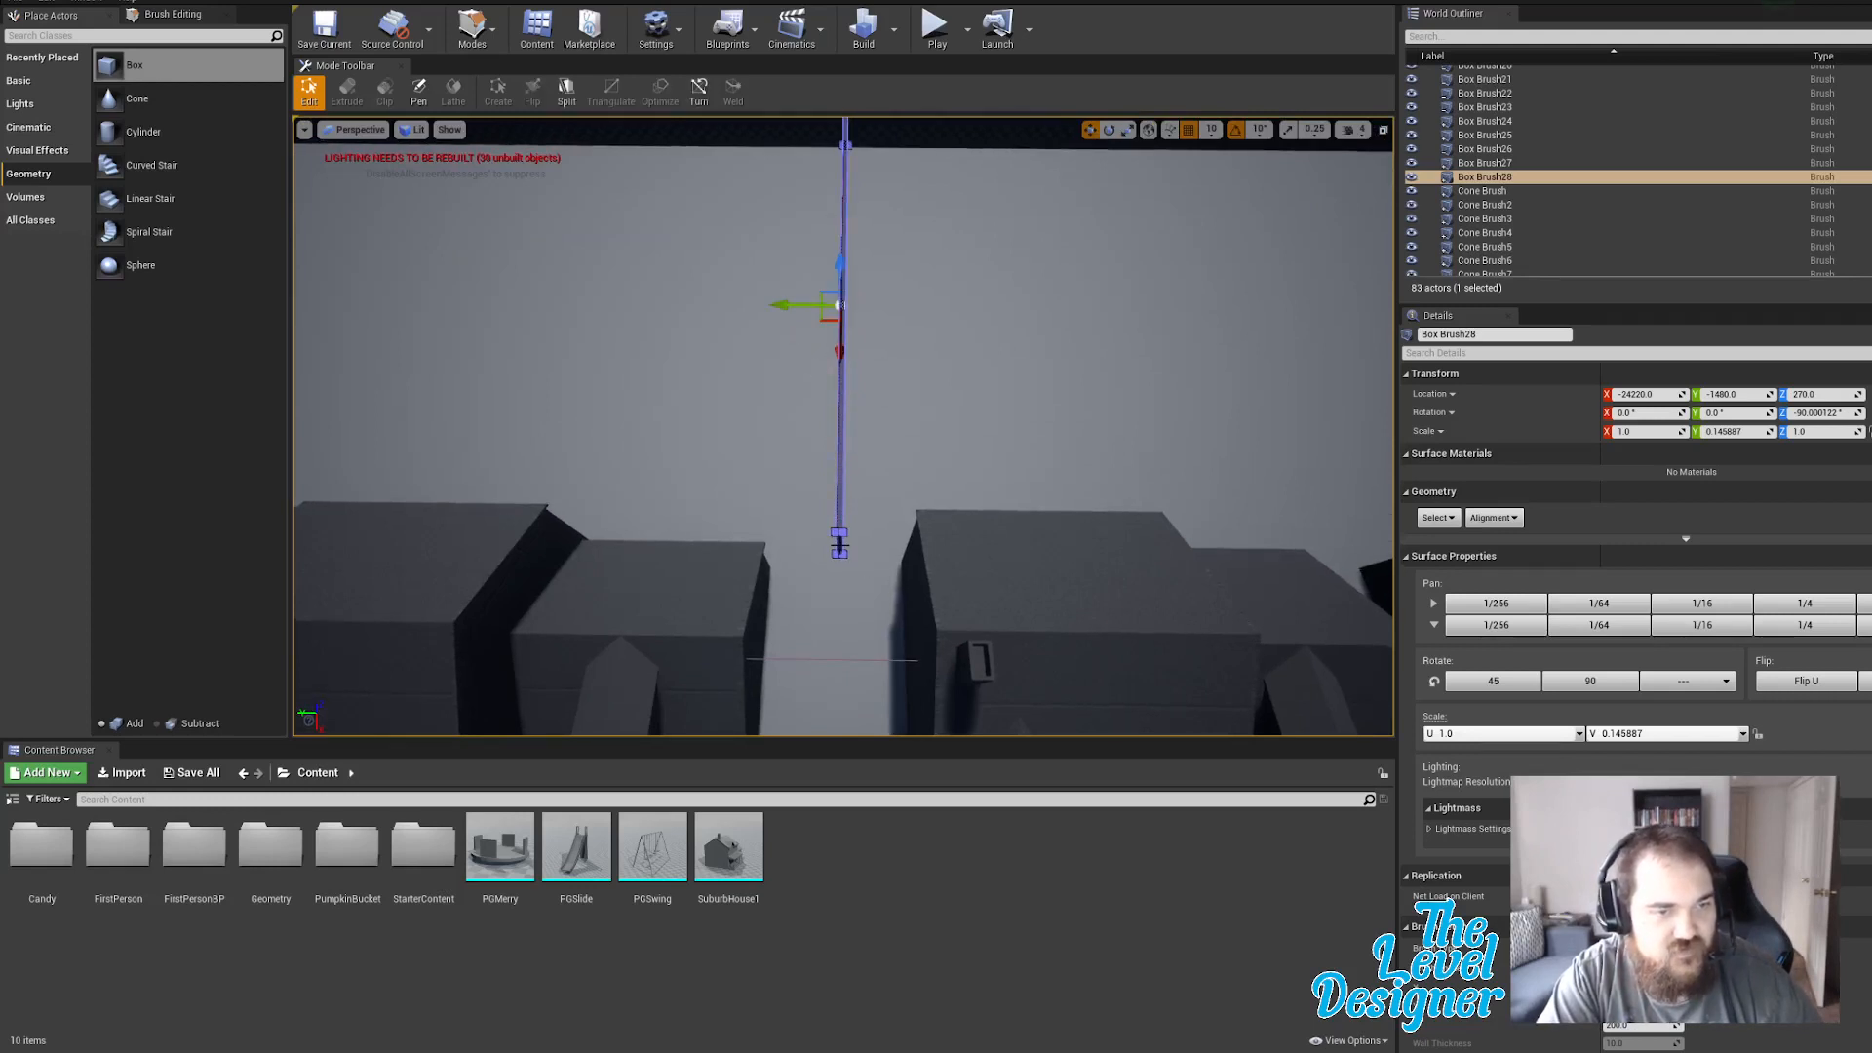
mouse_move(872, 554)
right_down()
mouse_move(878, 634)
mouse_move(907, 634)
mouse_move(722, 624)
mouse_move(878, 546)
mouse_move(1006, 433)
right_up()
click(1033, 343)
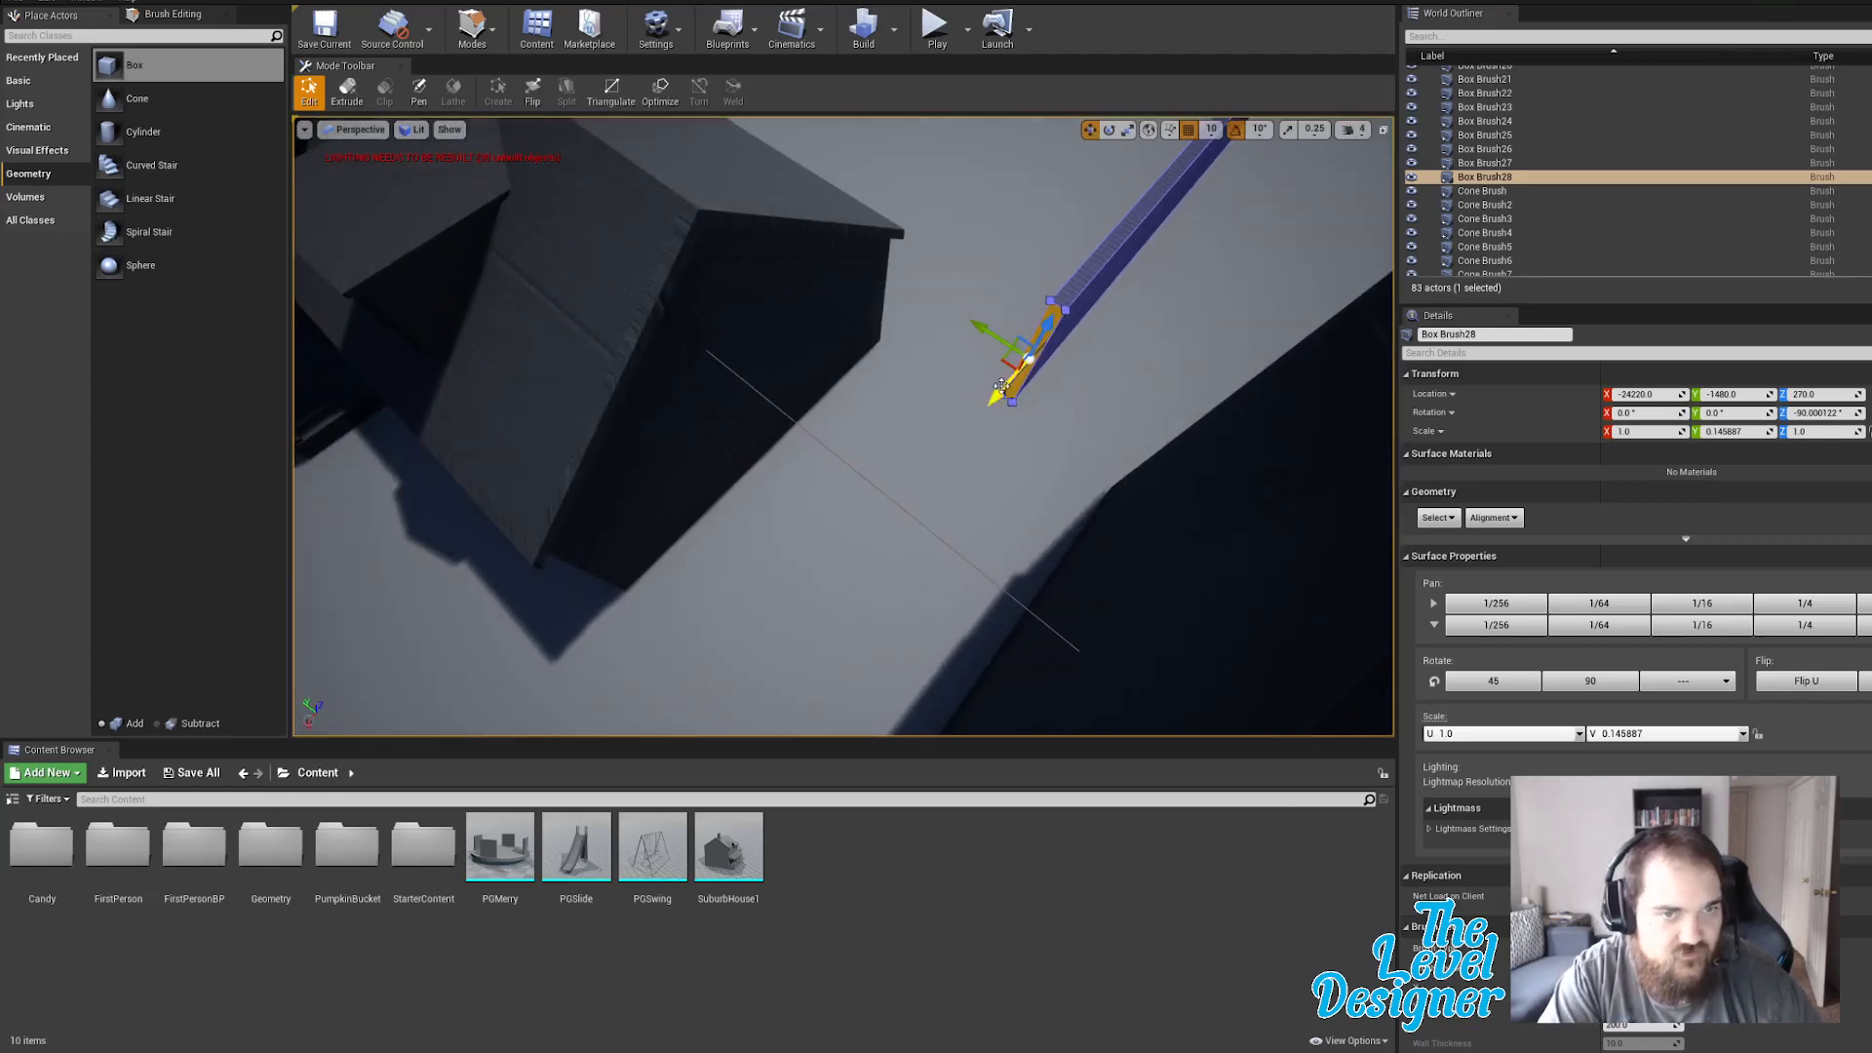
drag(980, 410, 823, 526)
mouse_move(823, 526)
right_down()
mouse_move(585, 507)
mouse_move(787, 433)
mouse_move(761, 468)
mouse_move(819, 575)
mouse_move(780, 595)
mouse_move(790, 487)
right_up()
right_drag(851, 234, 850, 230)
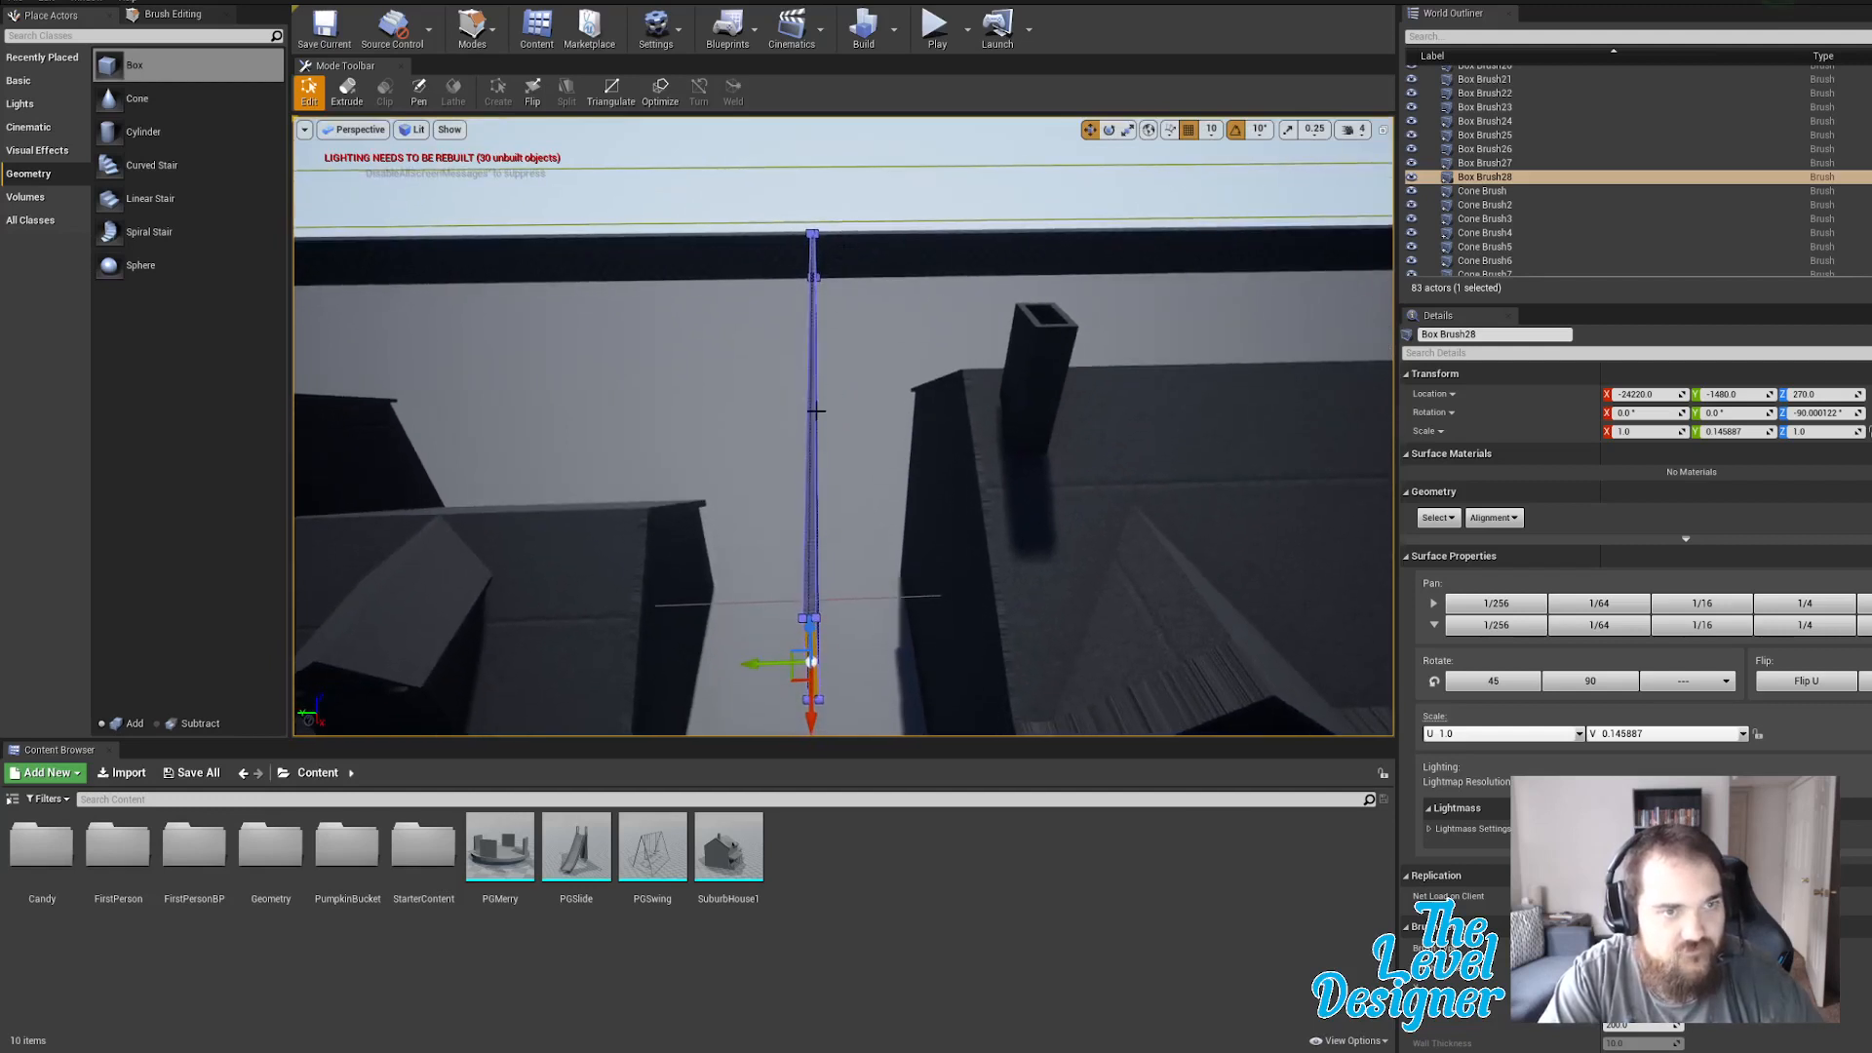
Duplicate the thin cross wall and rotate the copy 90° around Z so it faces across the gap between the houses.
click(802, 347)
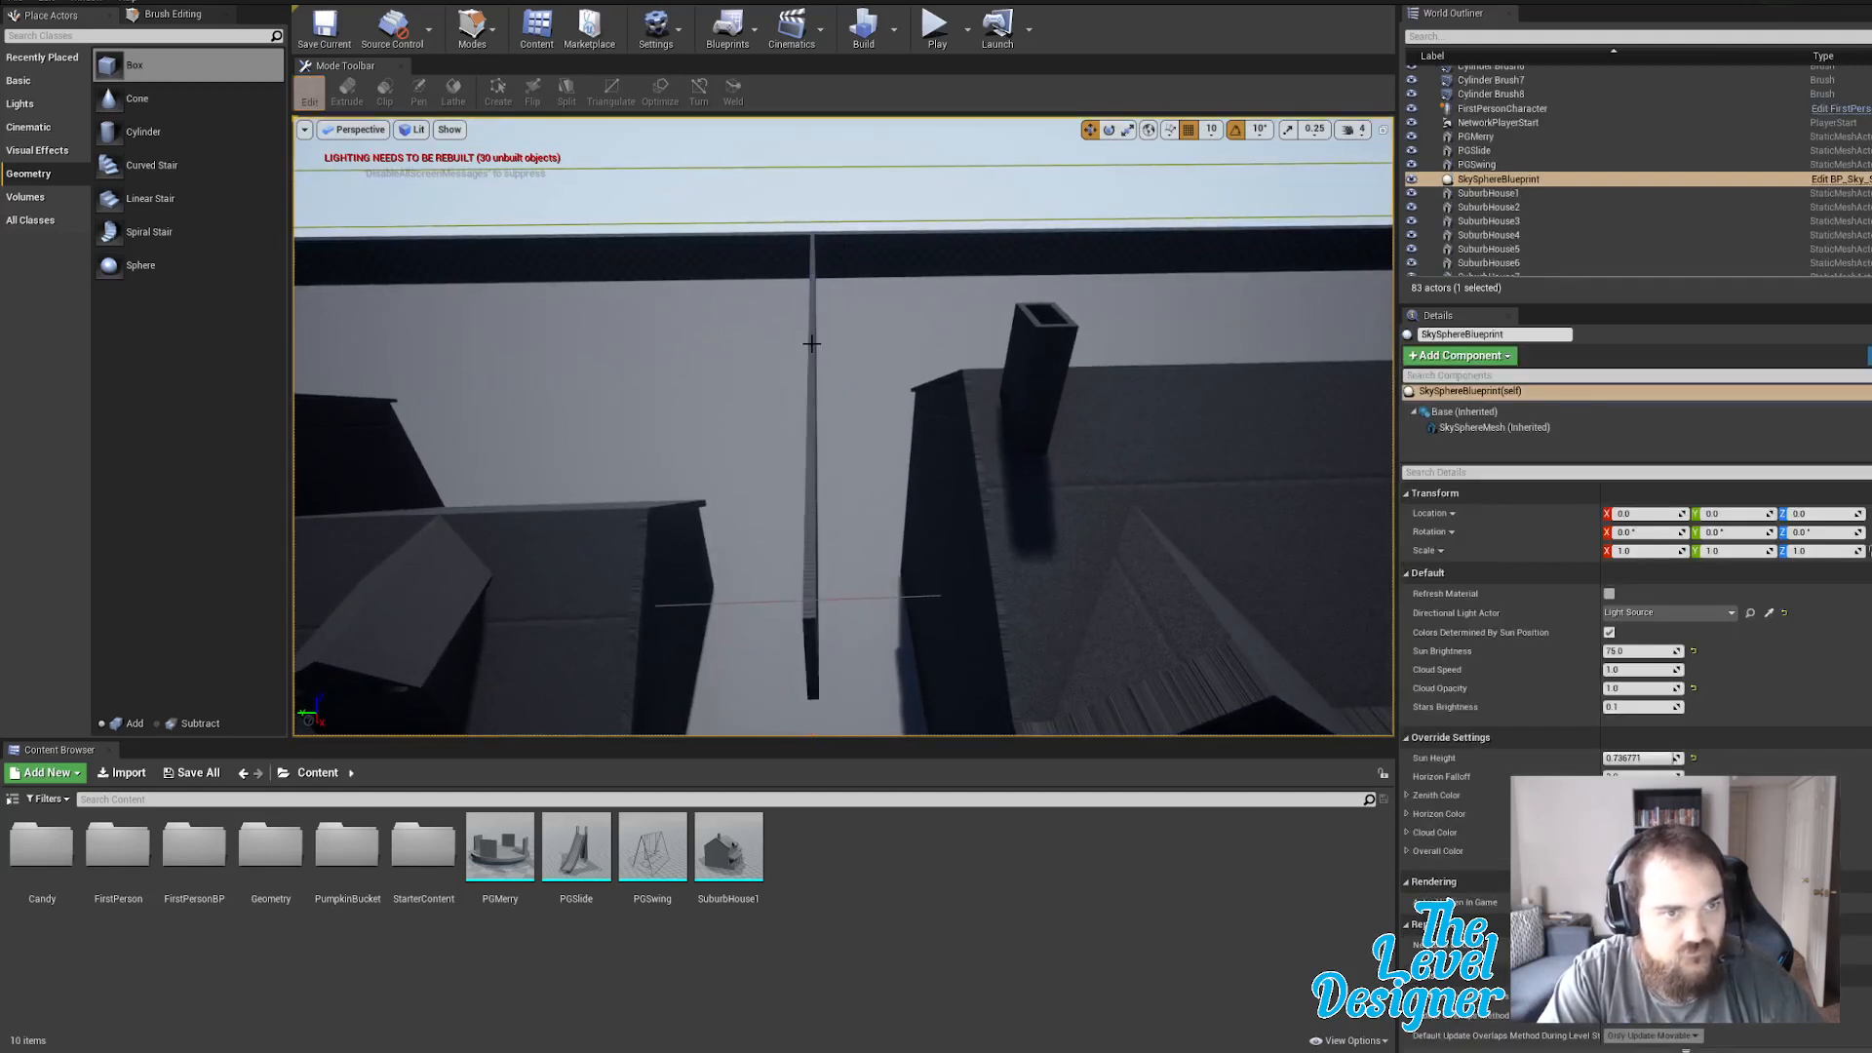
click(812, 344)
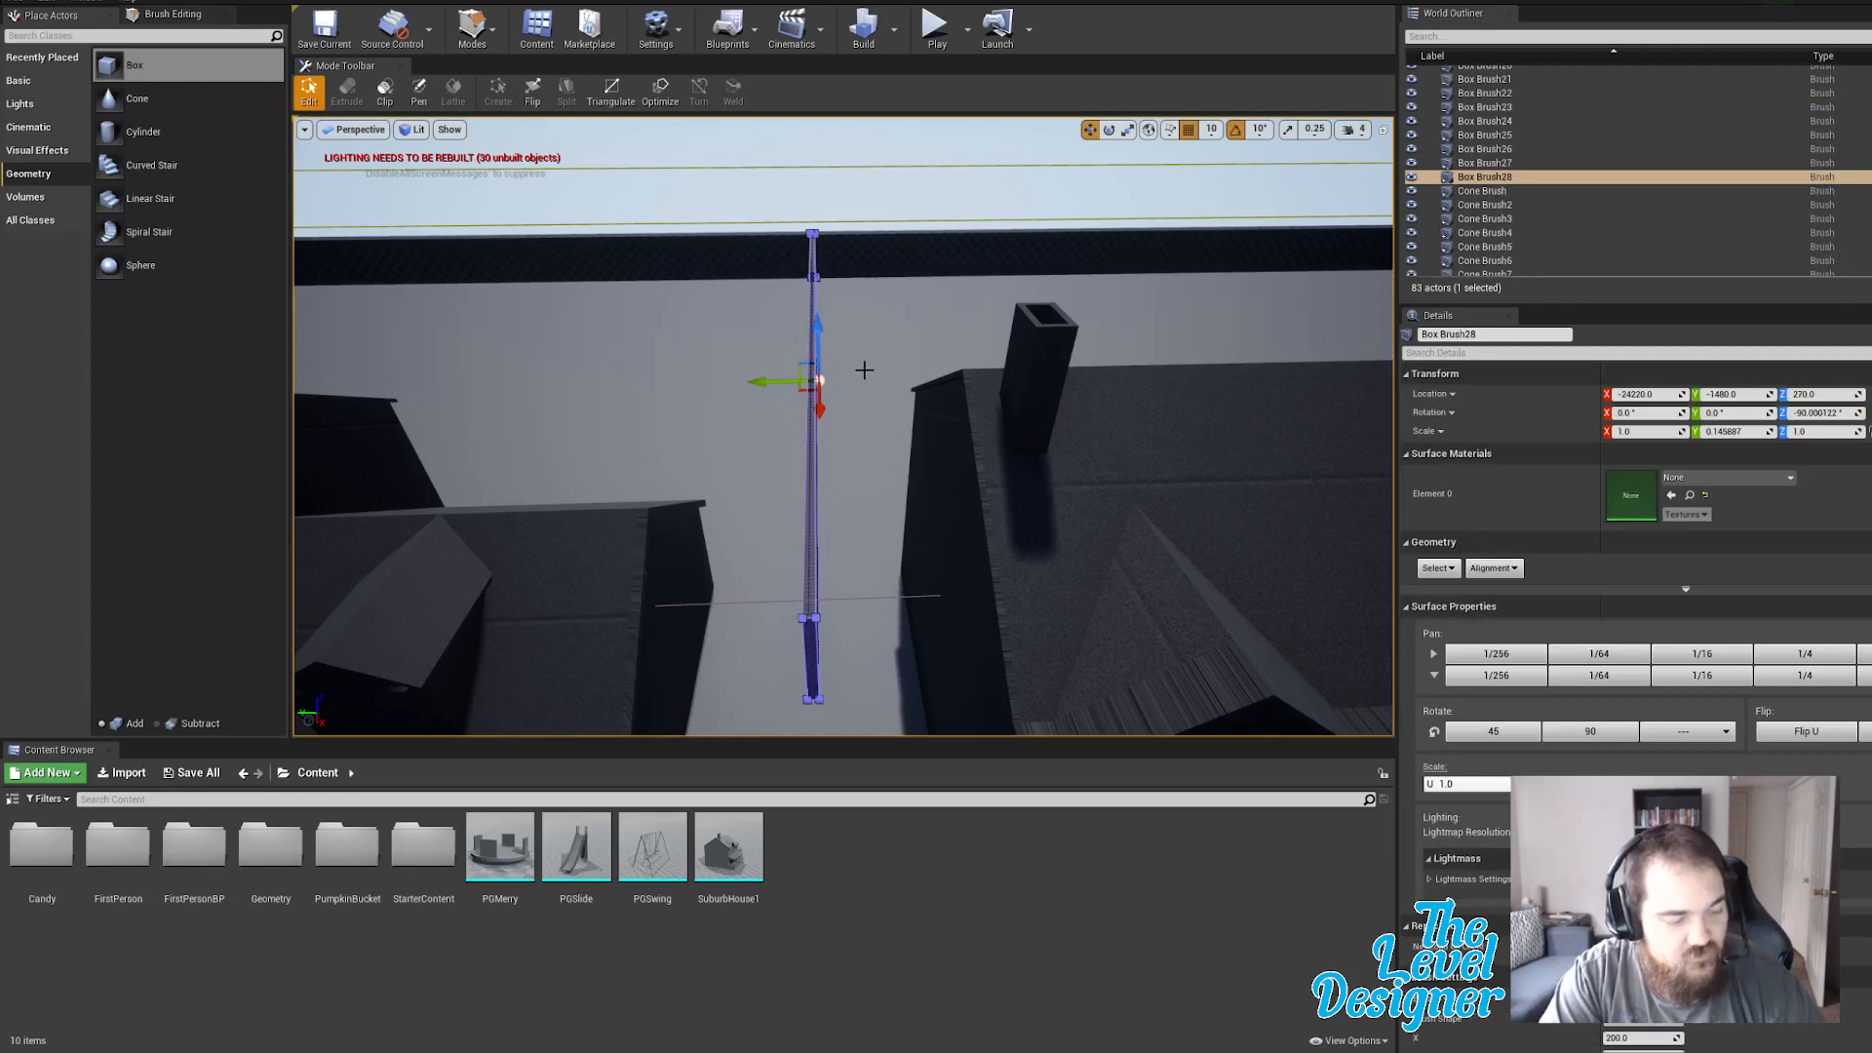
key(ctrl+w)
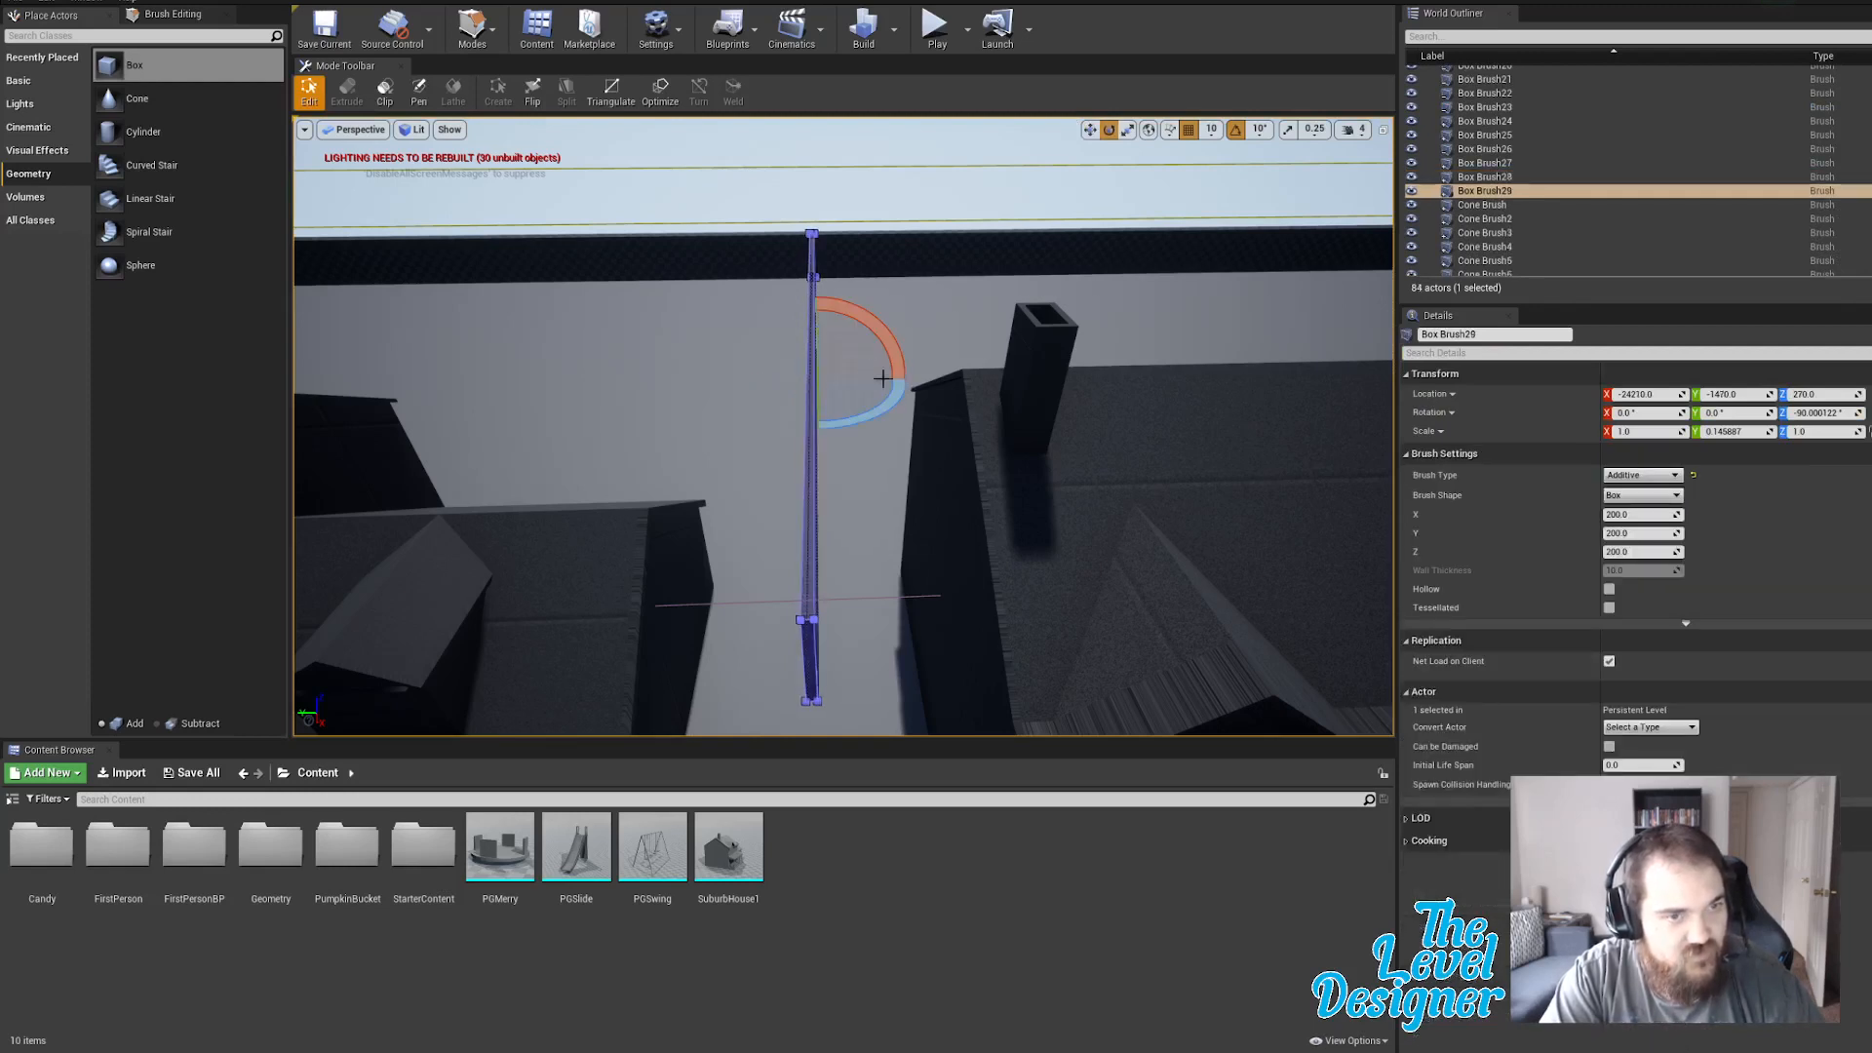
drag(871, 407, 821, 430)
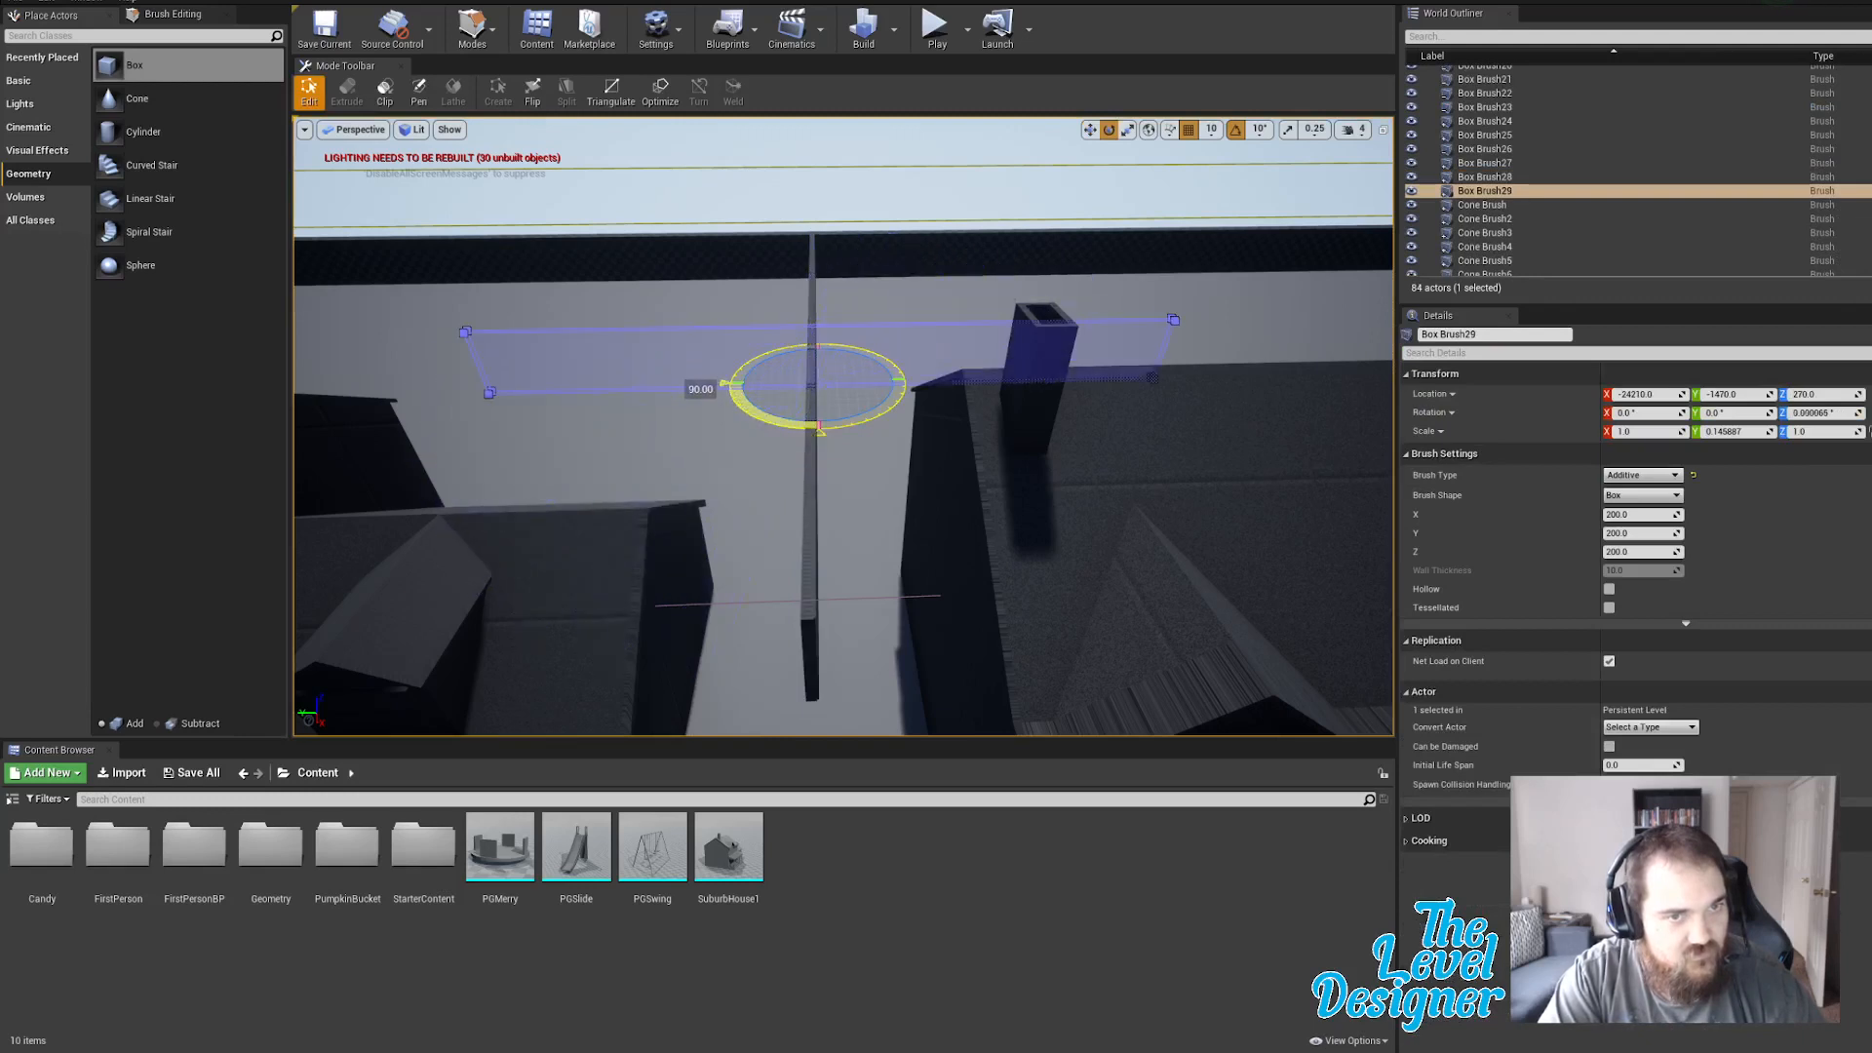
Scale the rotated wall copy along its length to a Y scale of about 0.027.
key(w)
key(r)
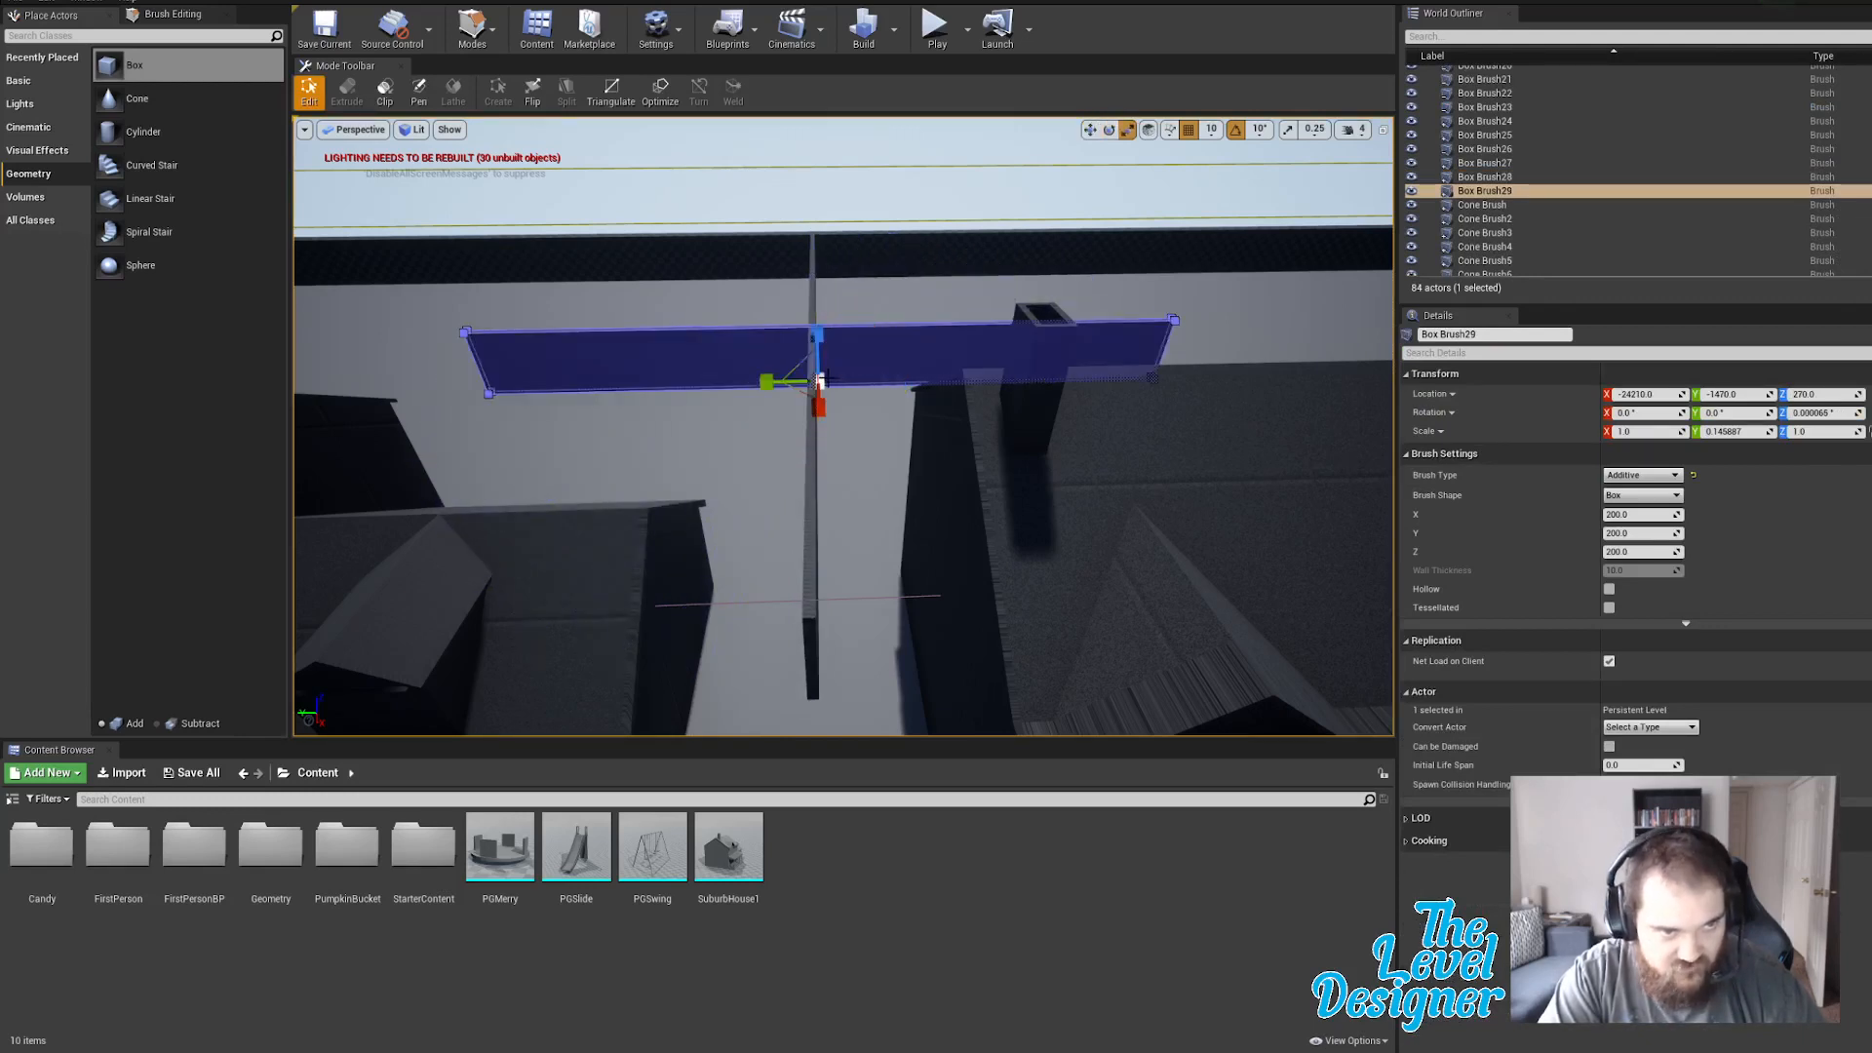
drag(766, 381, 804, 383)
click(758, 386)
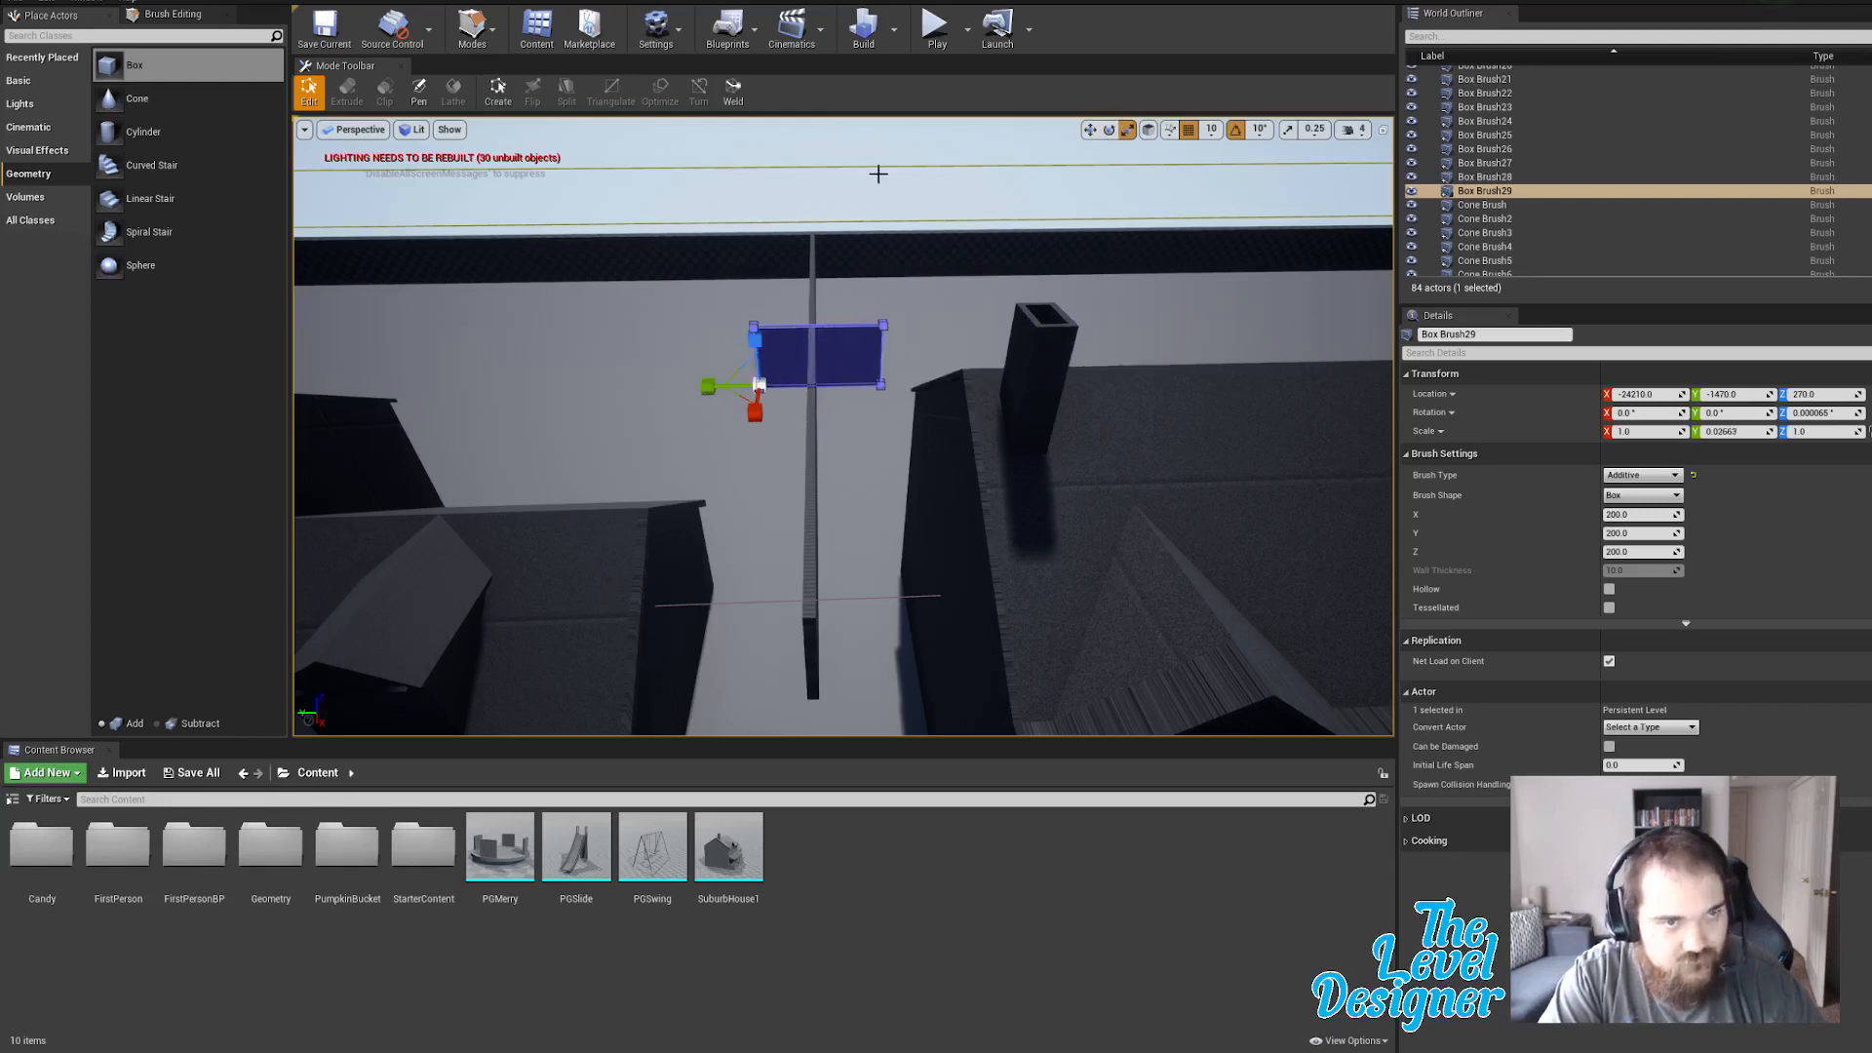
Move the short wall to Y -1400 and along X to about -20340 so it closes the gap between the two houses.
click(856, 212)
click(846, 388)
key(w)
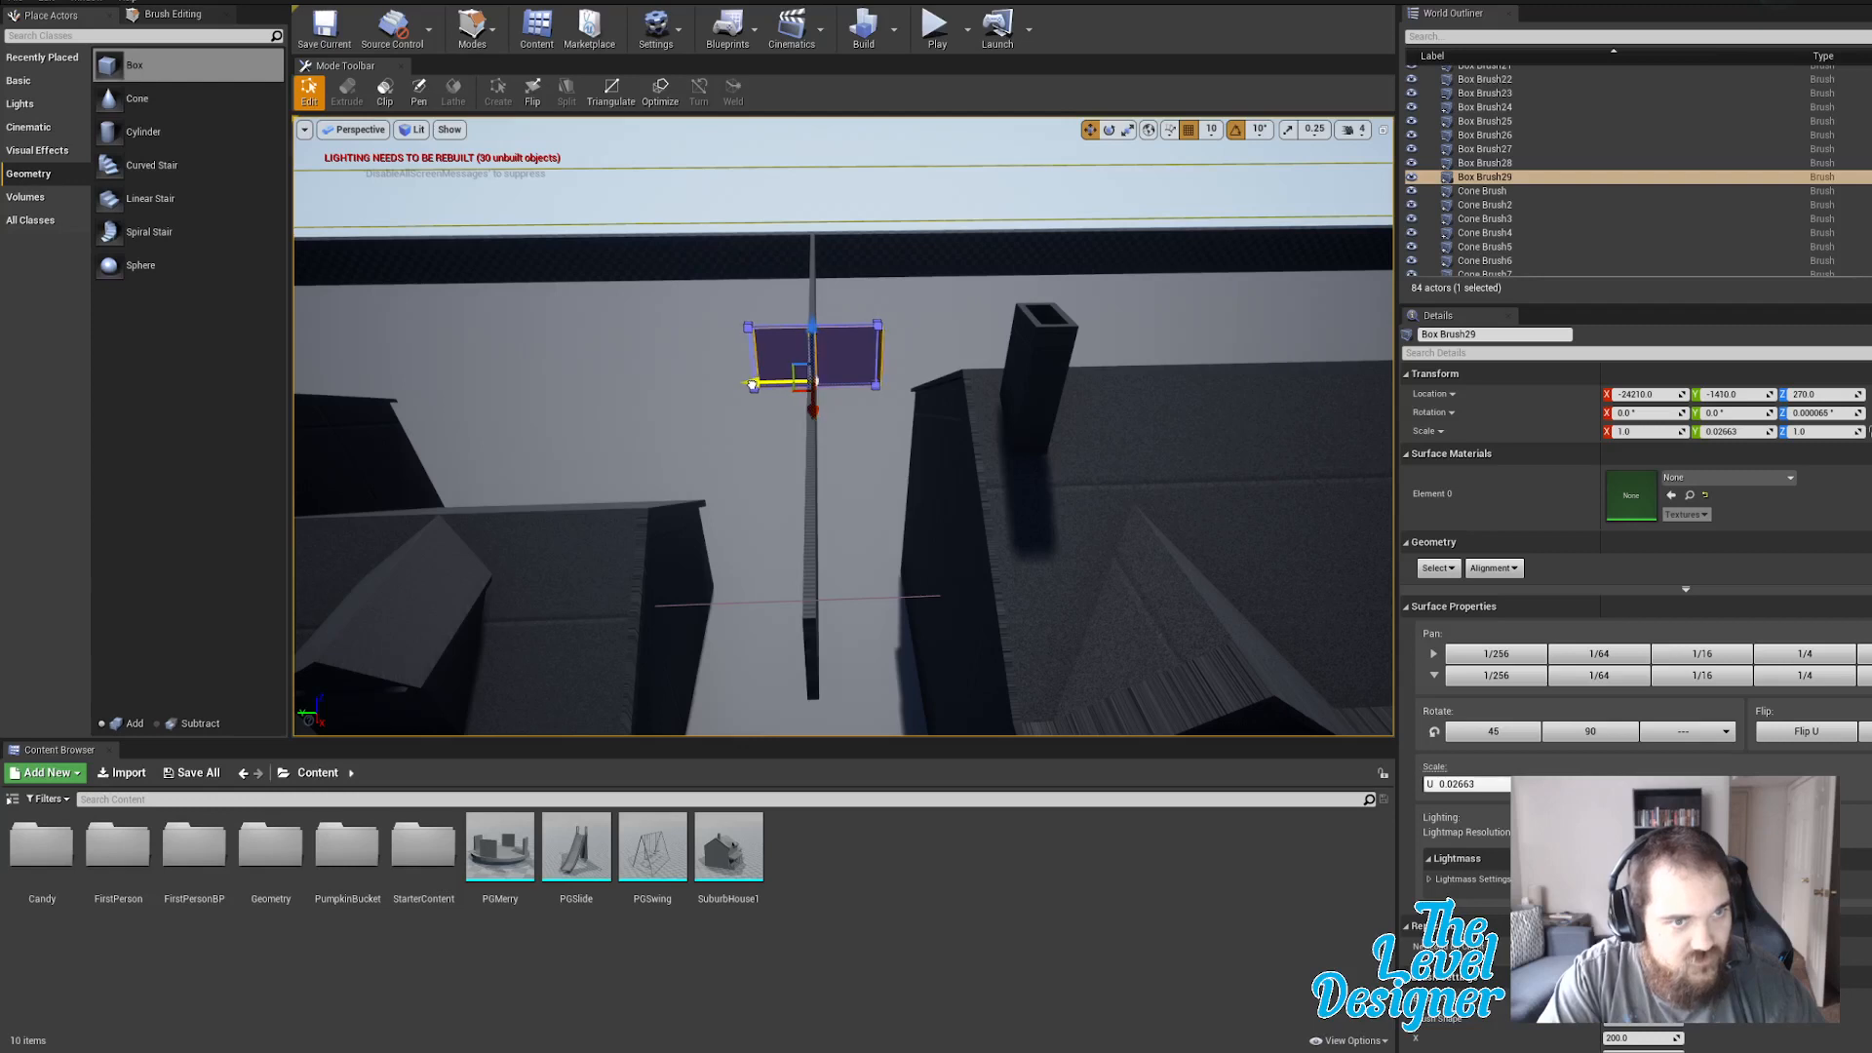
click(844, 391)
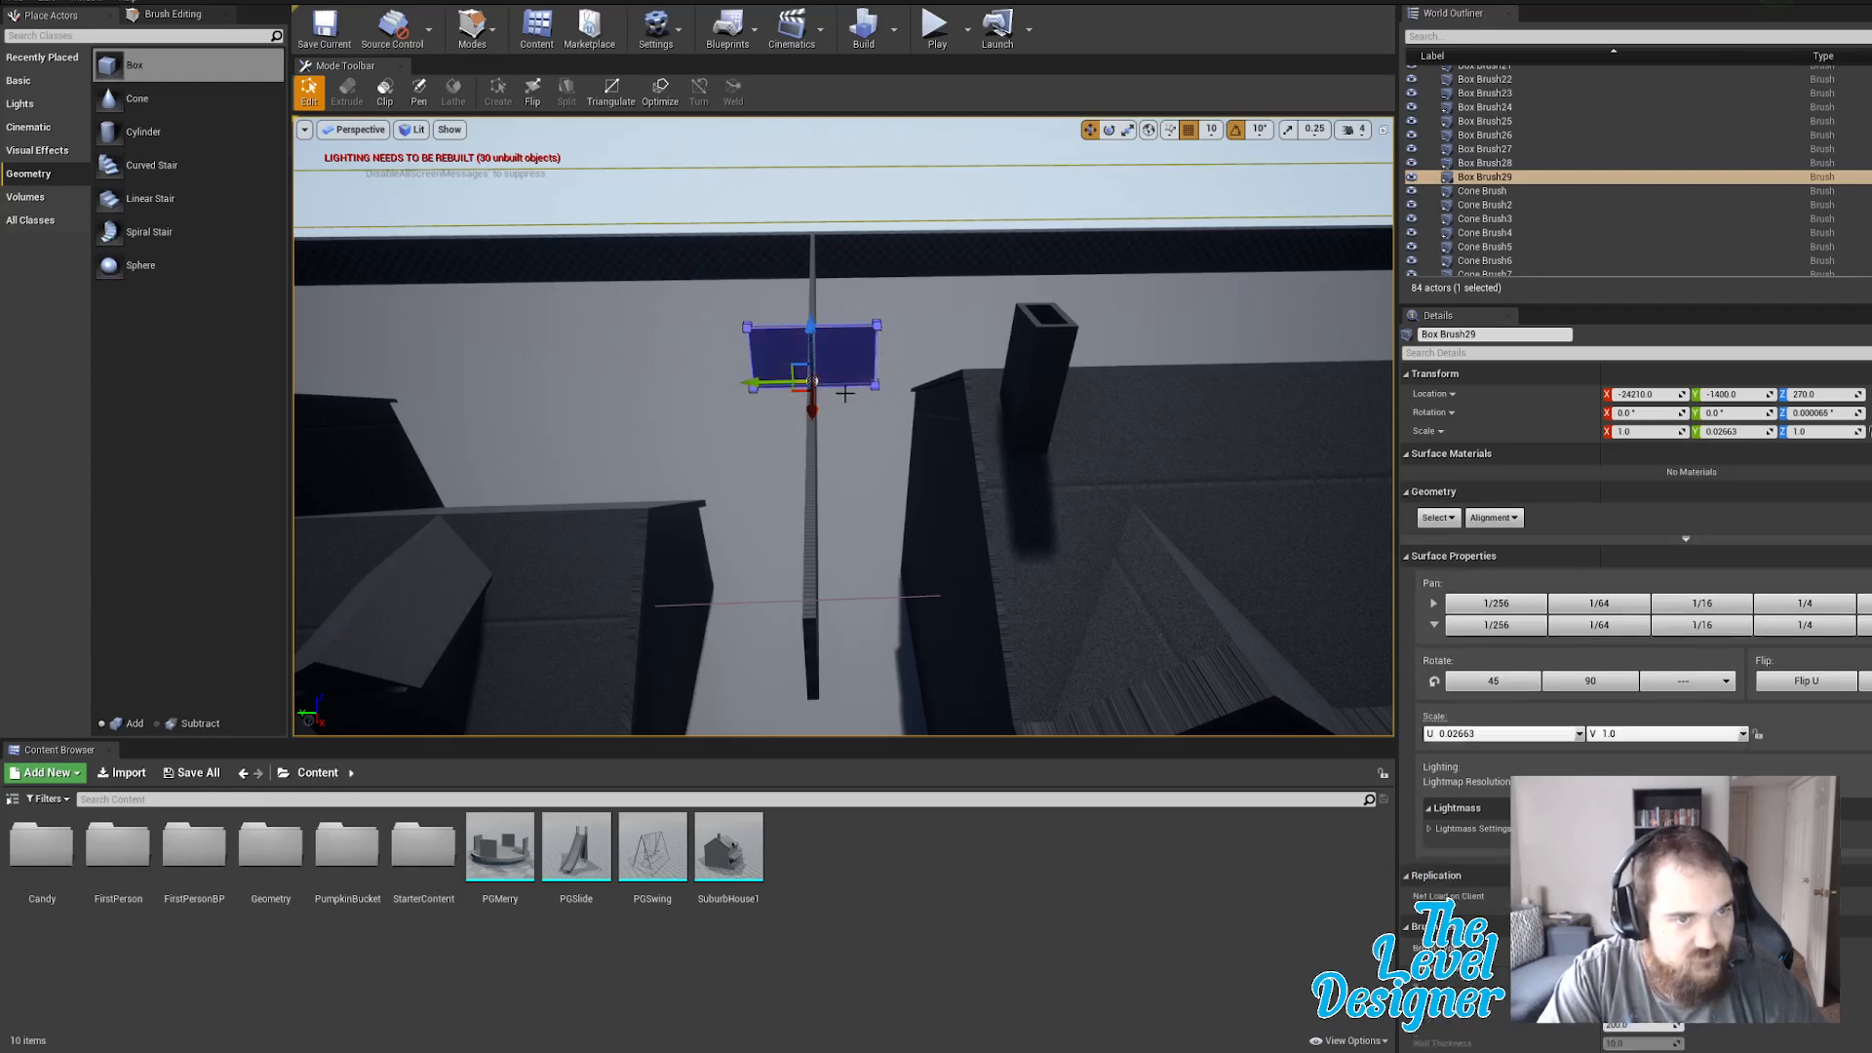
drag(815, 404, 808, 704)
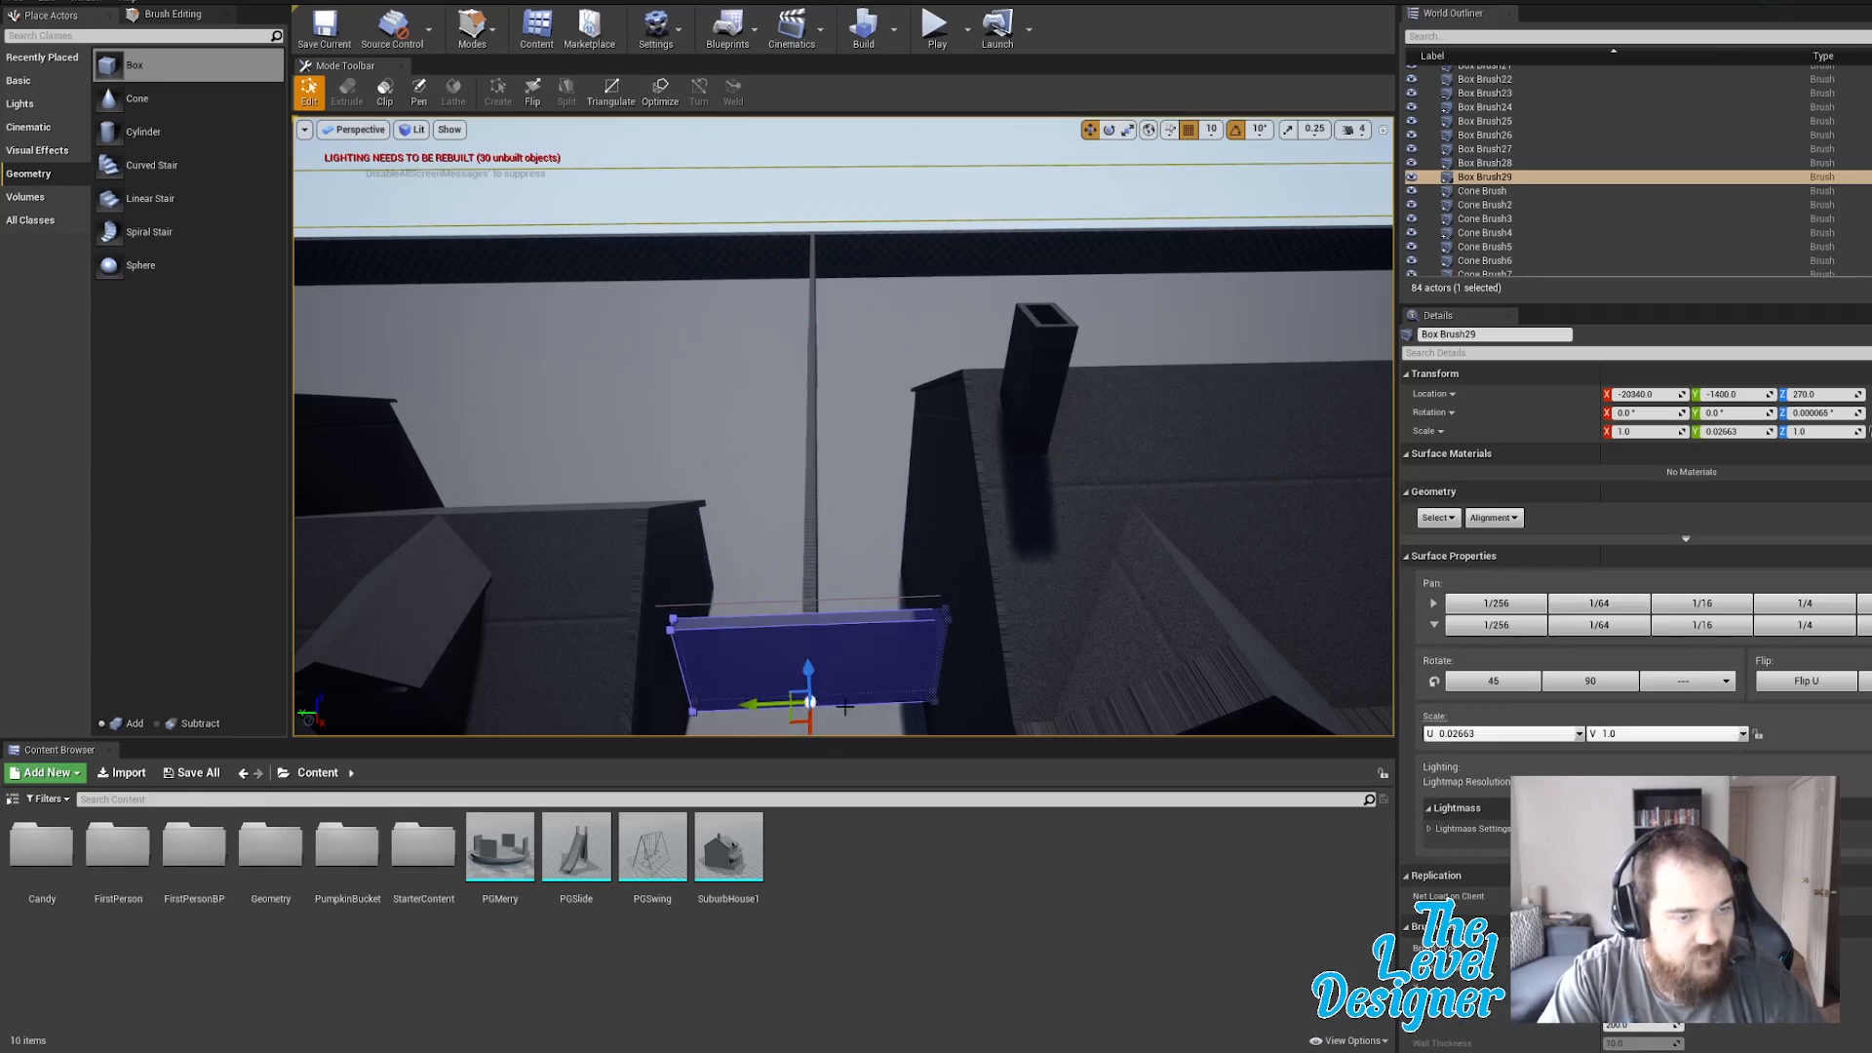
Shift the short gap wall along Y to -1350 and the long divider behind it to Y -1430.
right_drag(903, 624, 876, 680)
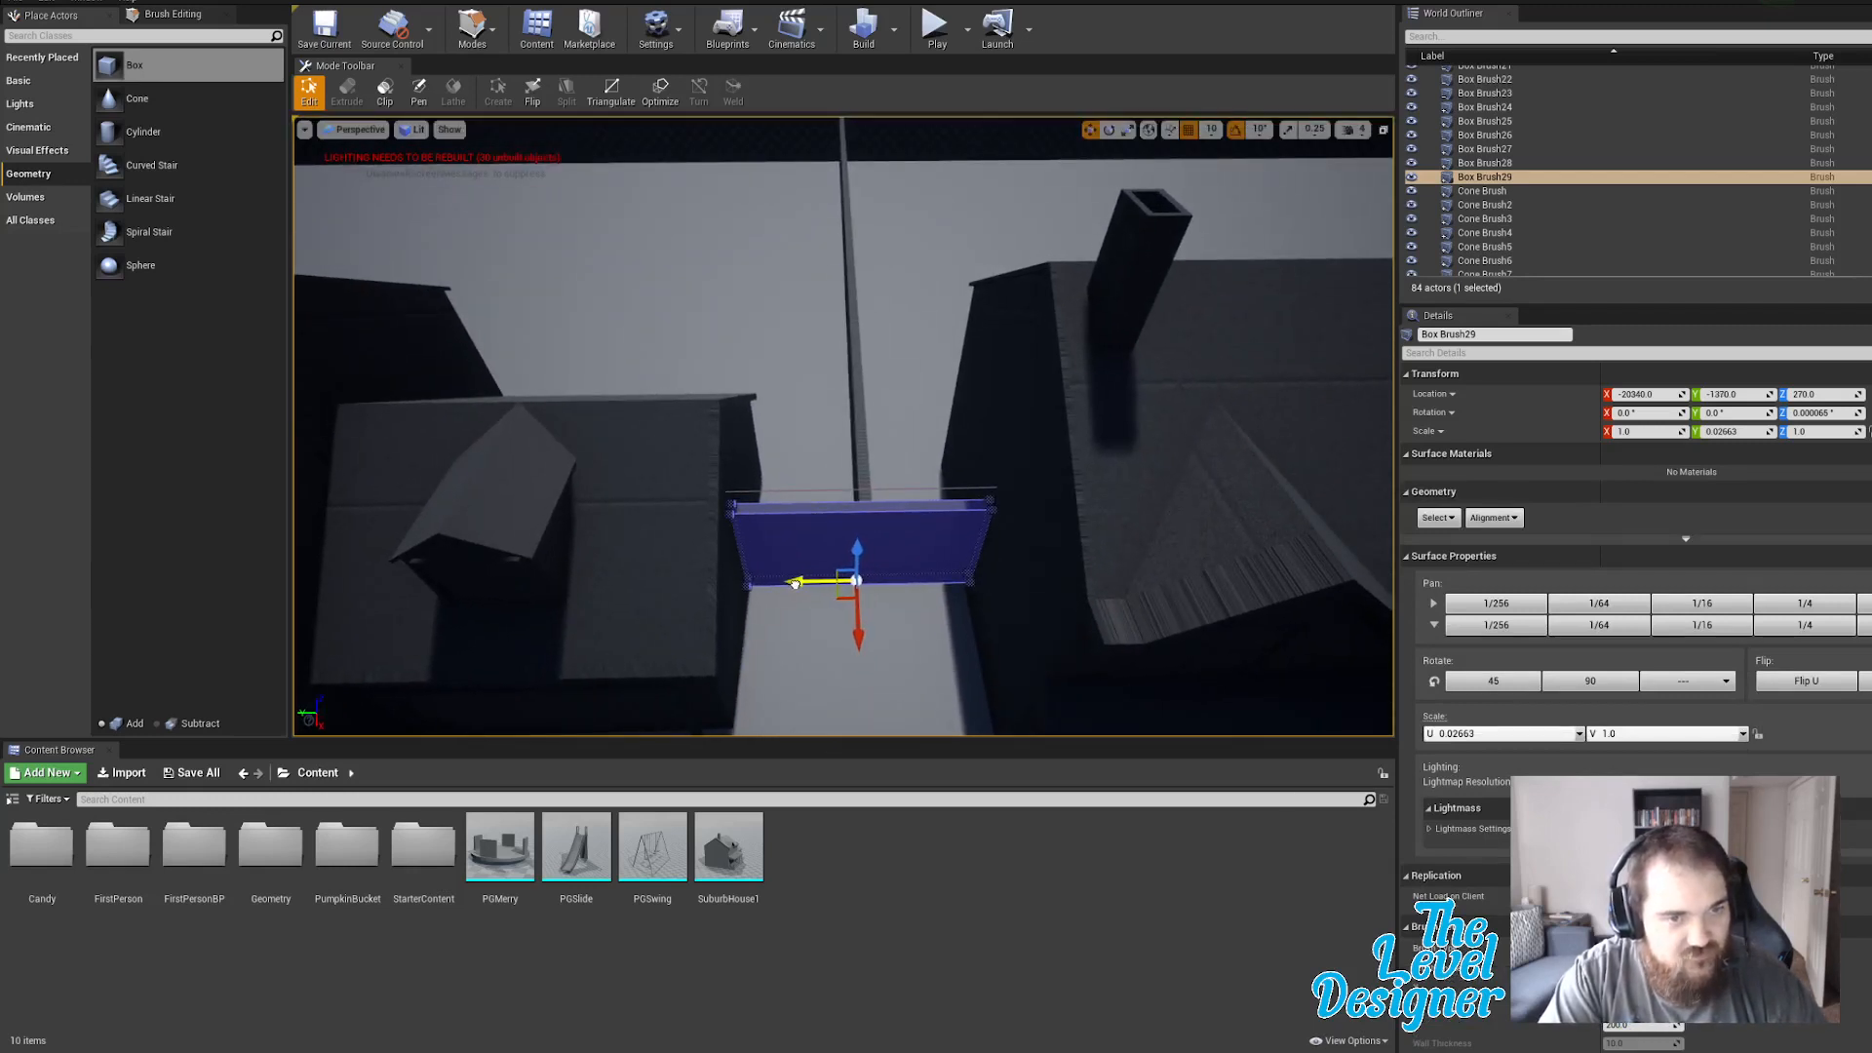
mouse_move(845, 426)
right_down()
mouse_move(1011, 385)
mouse_move(961, 376)
mouse_move(877, 400)
mouse_move(854, 438)
right_up()
click(840, 438)
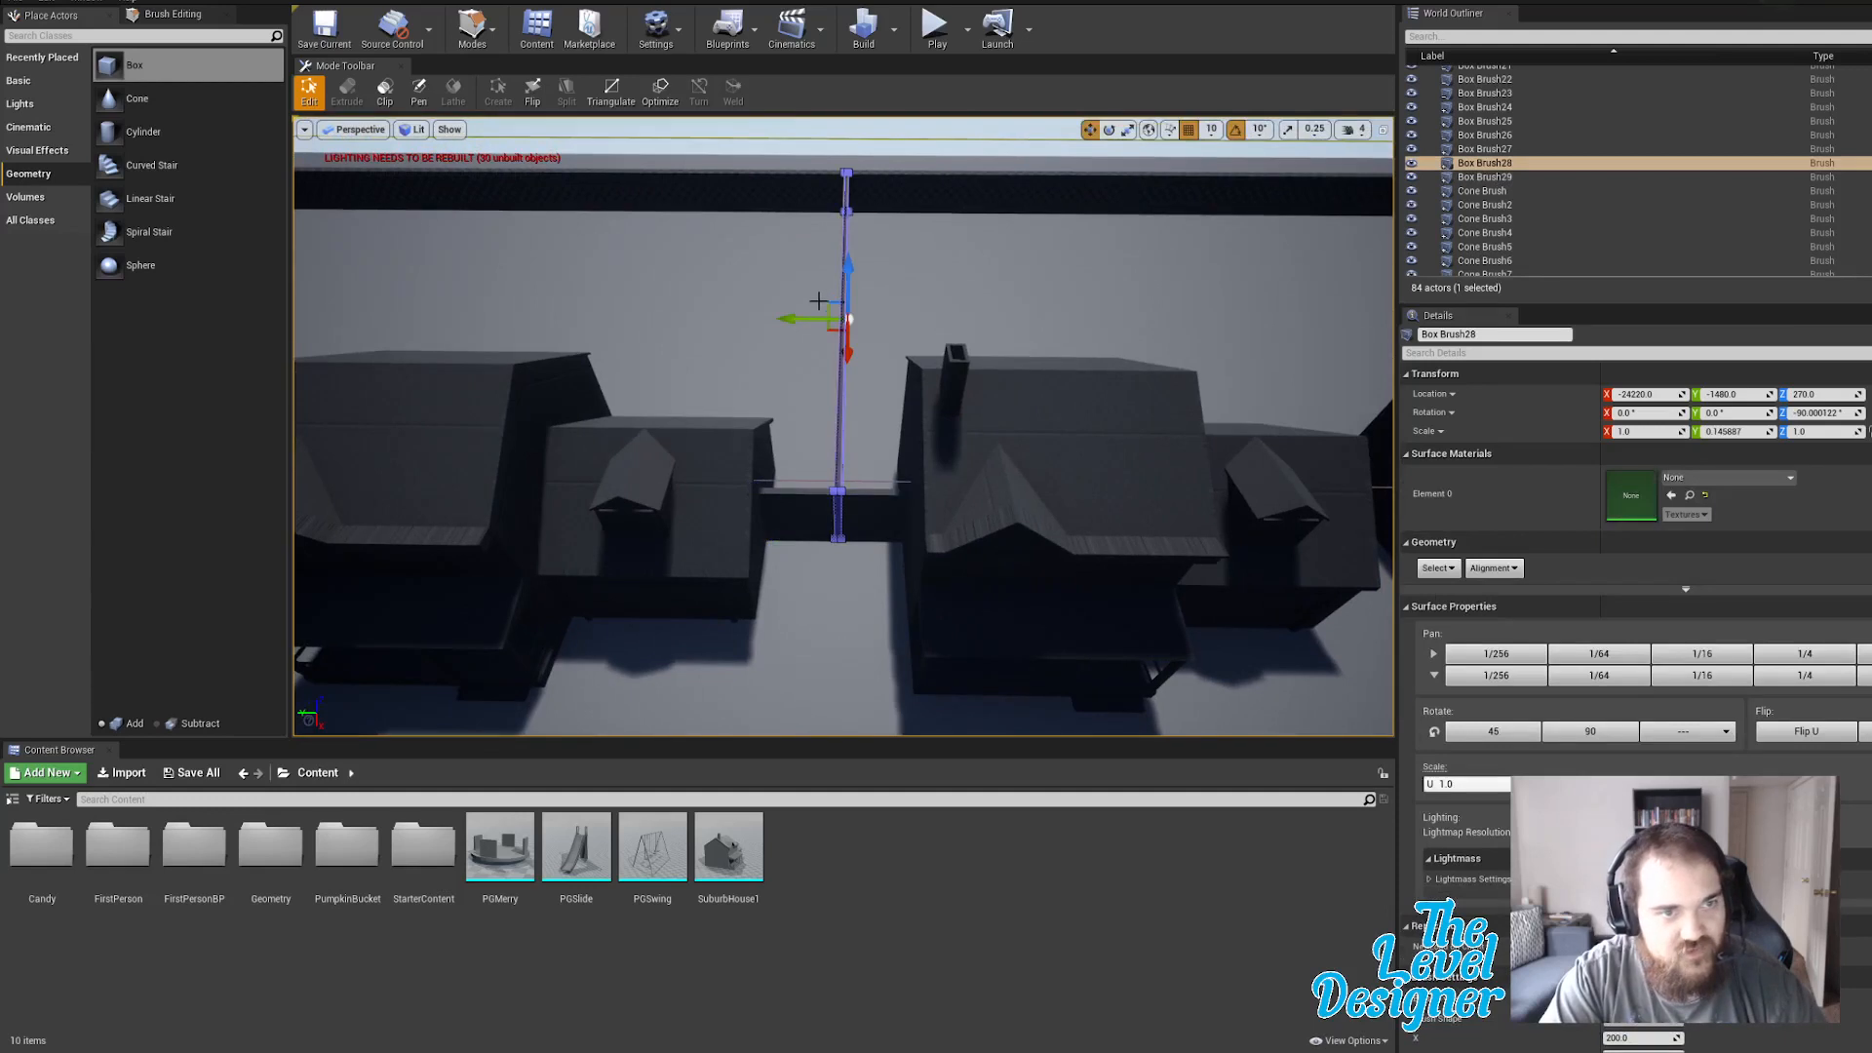
drag(782, 315, 788, 315)
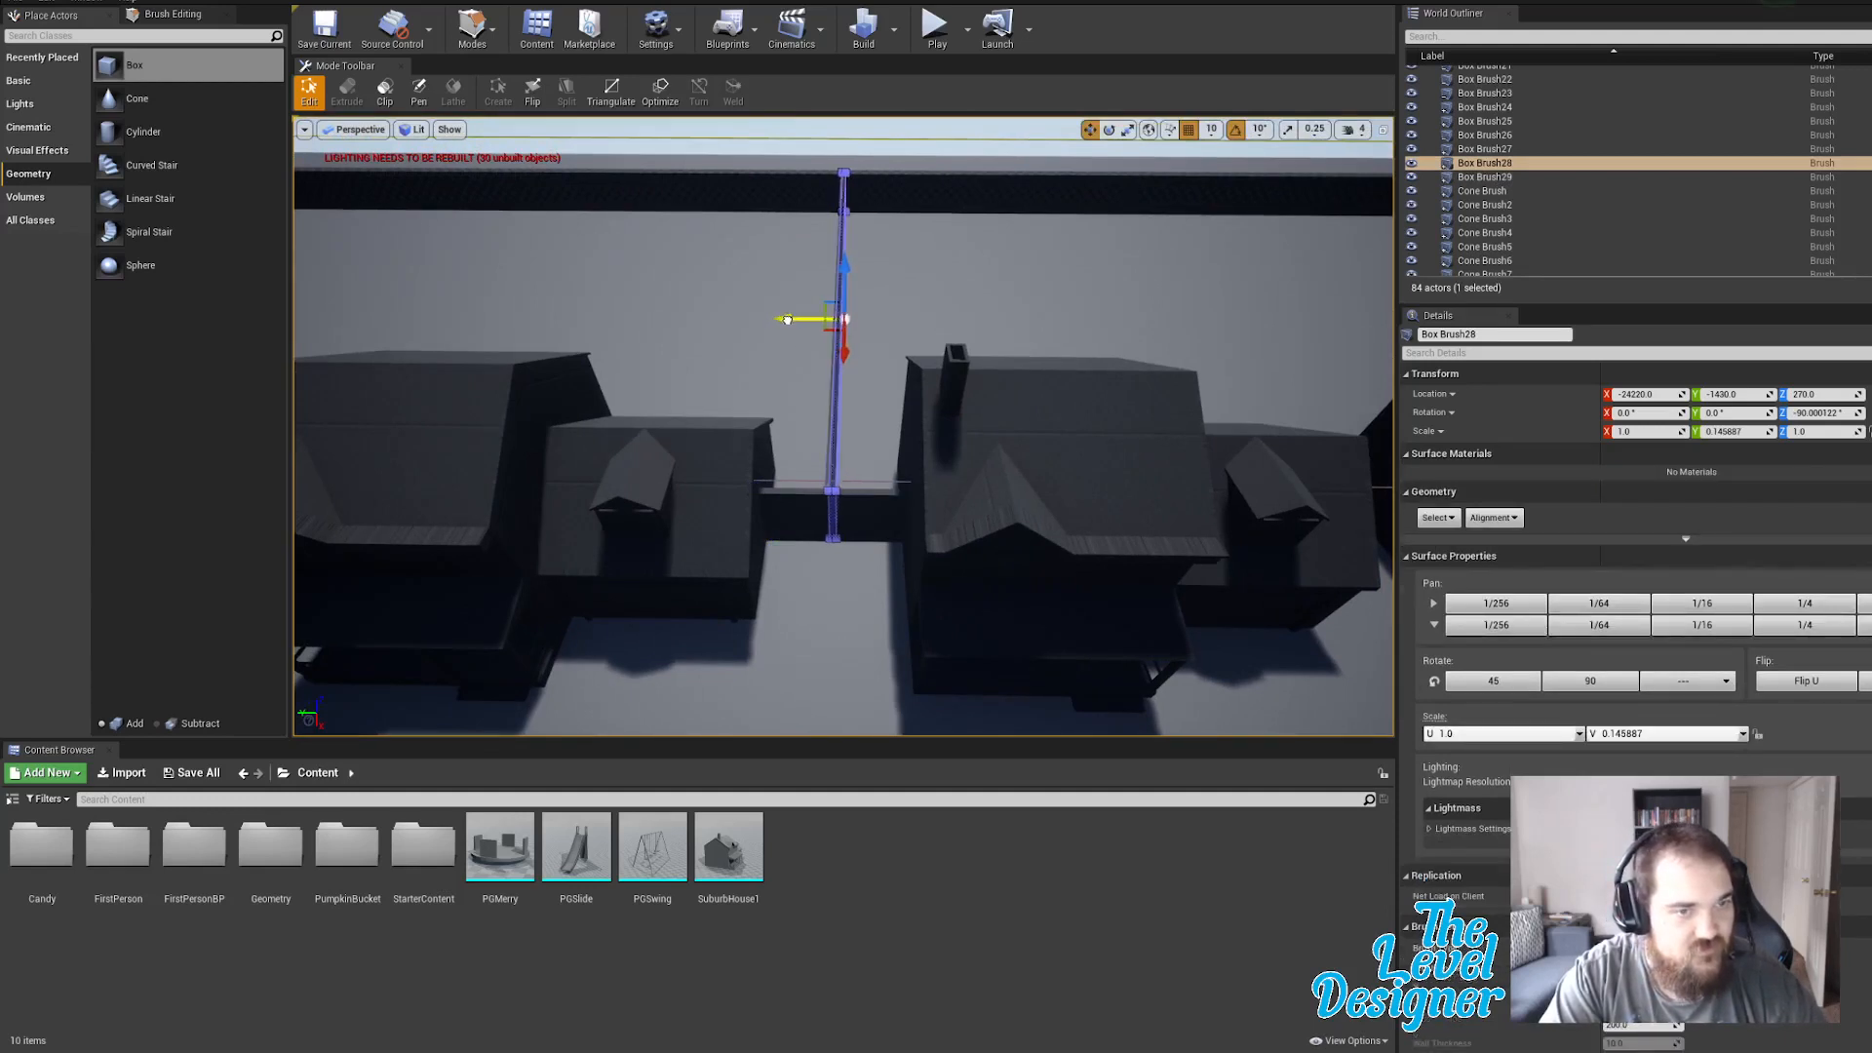
Duplicate the long divider together with its short gap wall and move the copies along Y into the neighbouring gap between houses.
click(865, 132)
mouse_move(882, 276)
right_down()
mouse_move(941, 297)
mouse_move(934, 361)
mouse_move(1012, 310)
right_up()
right_drag(878, 314, 794, 322)
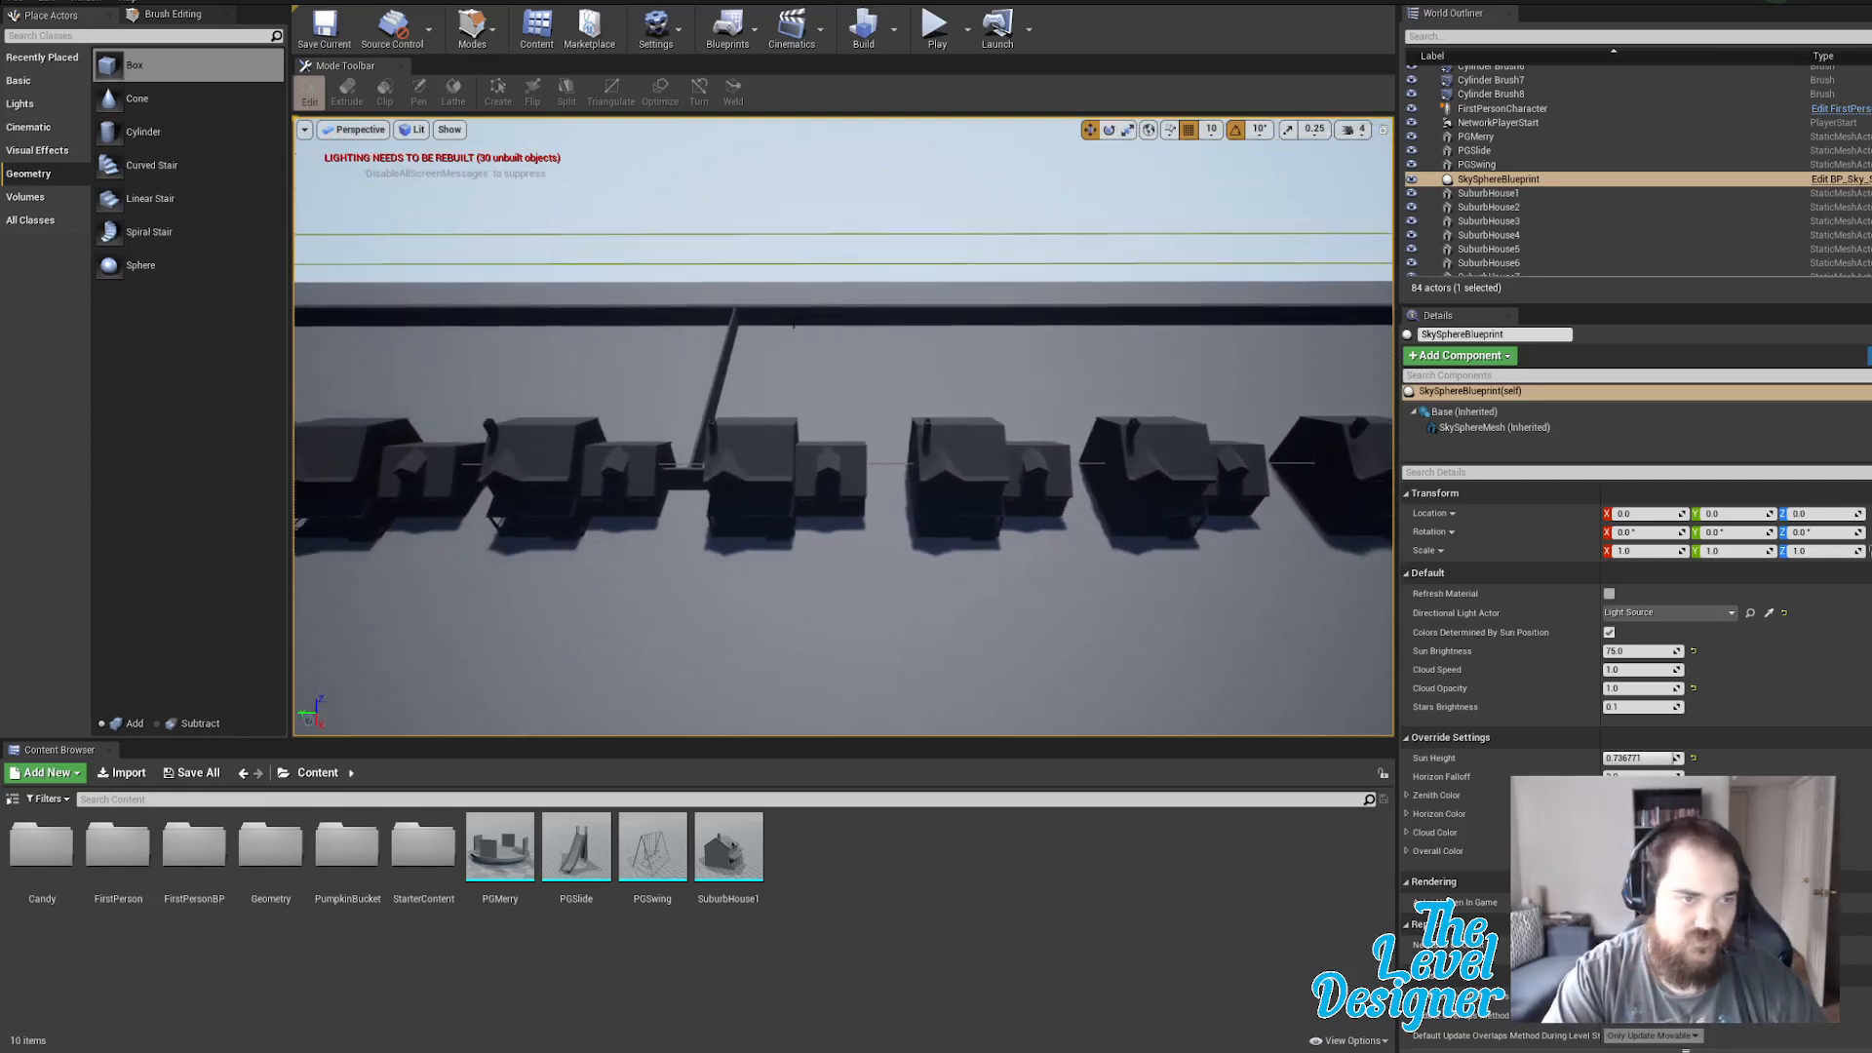
click(715, 387)
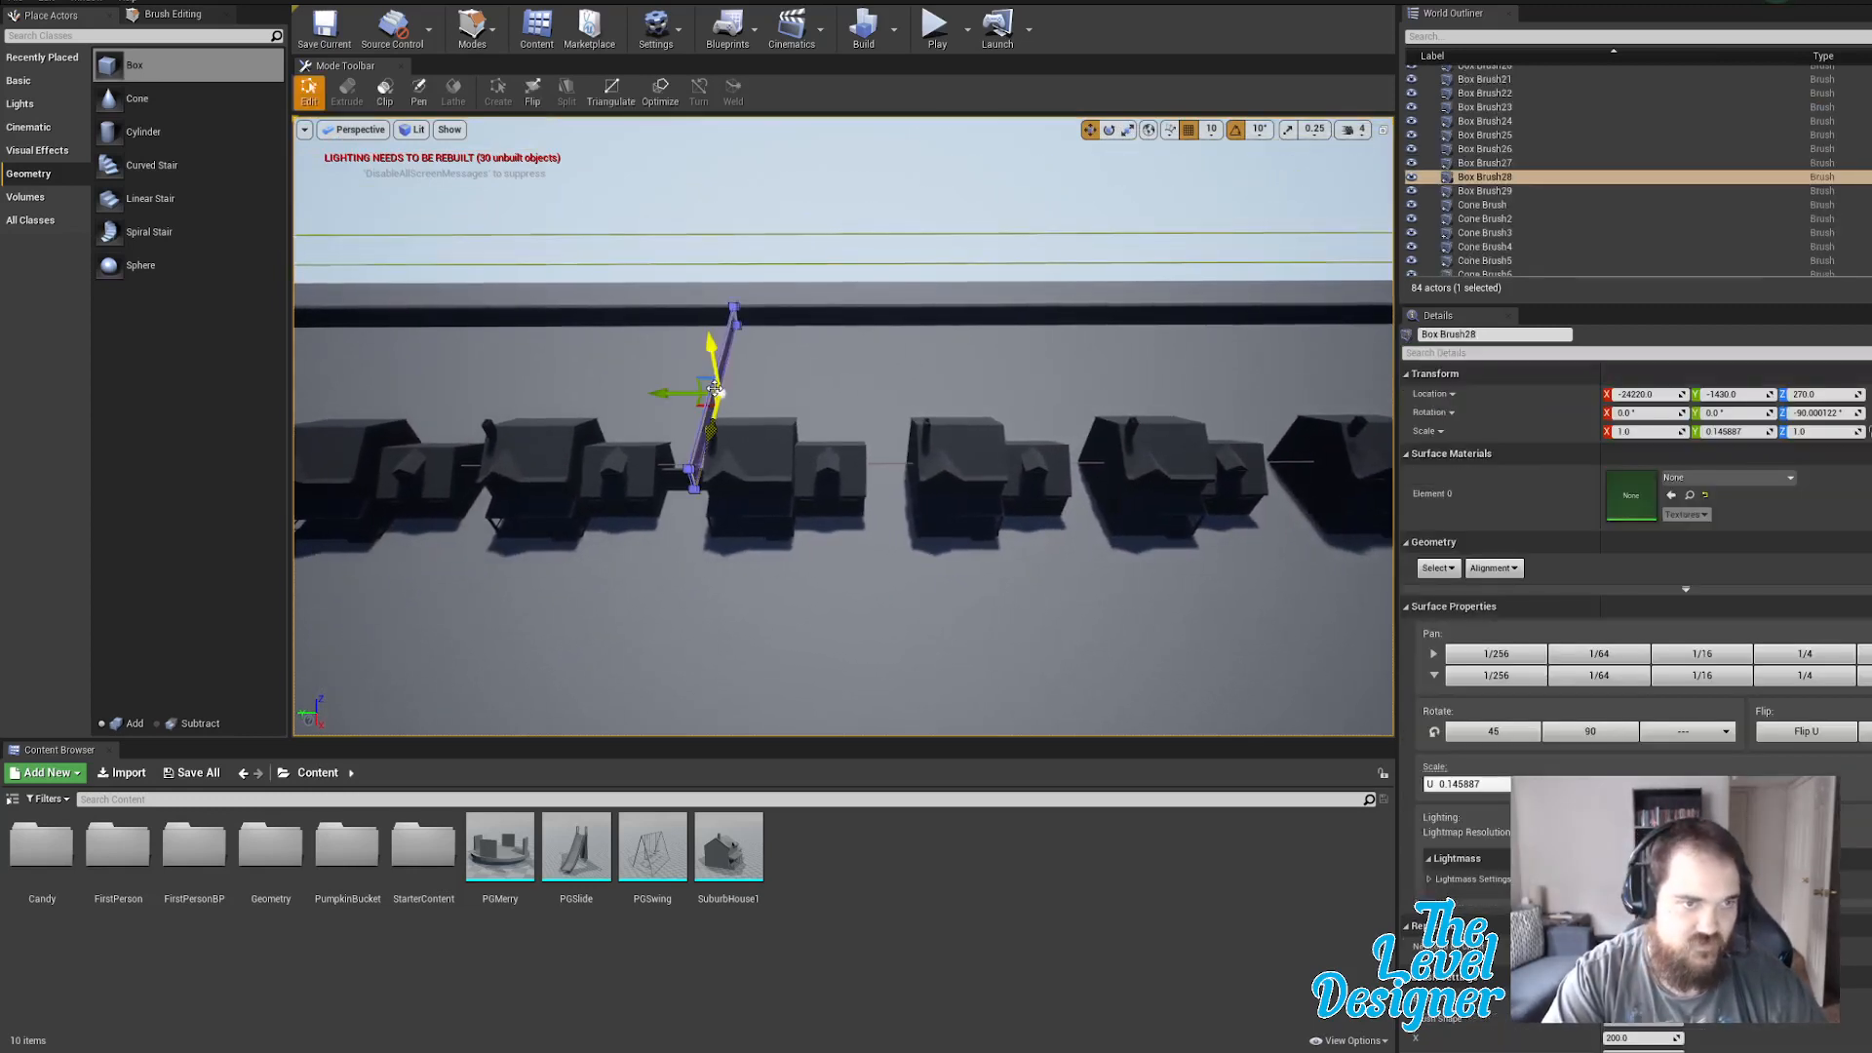
ctrl+click(1484, 191)
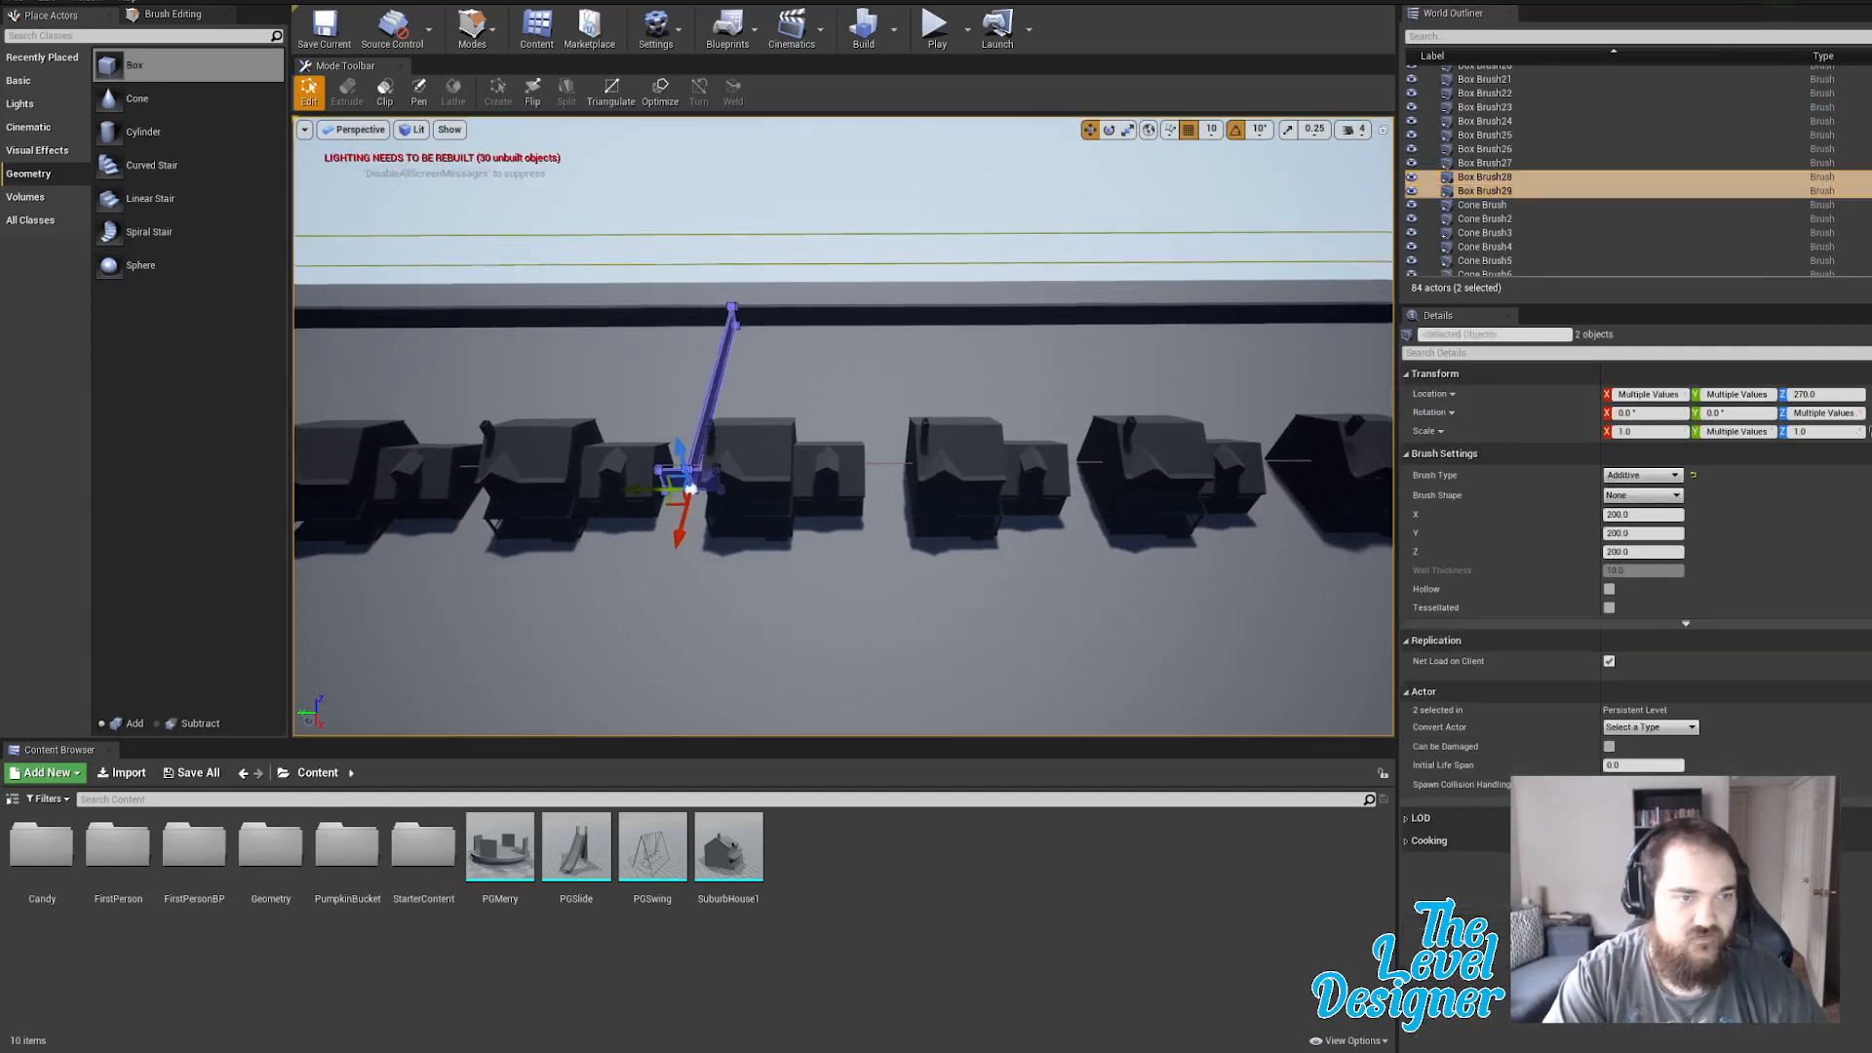
right_drag(1185, 395, 1219, 395)
right_drag(990, 412, 990, 413)
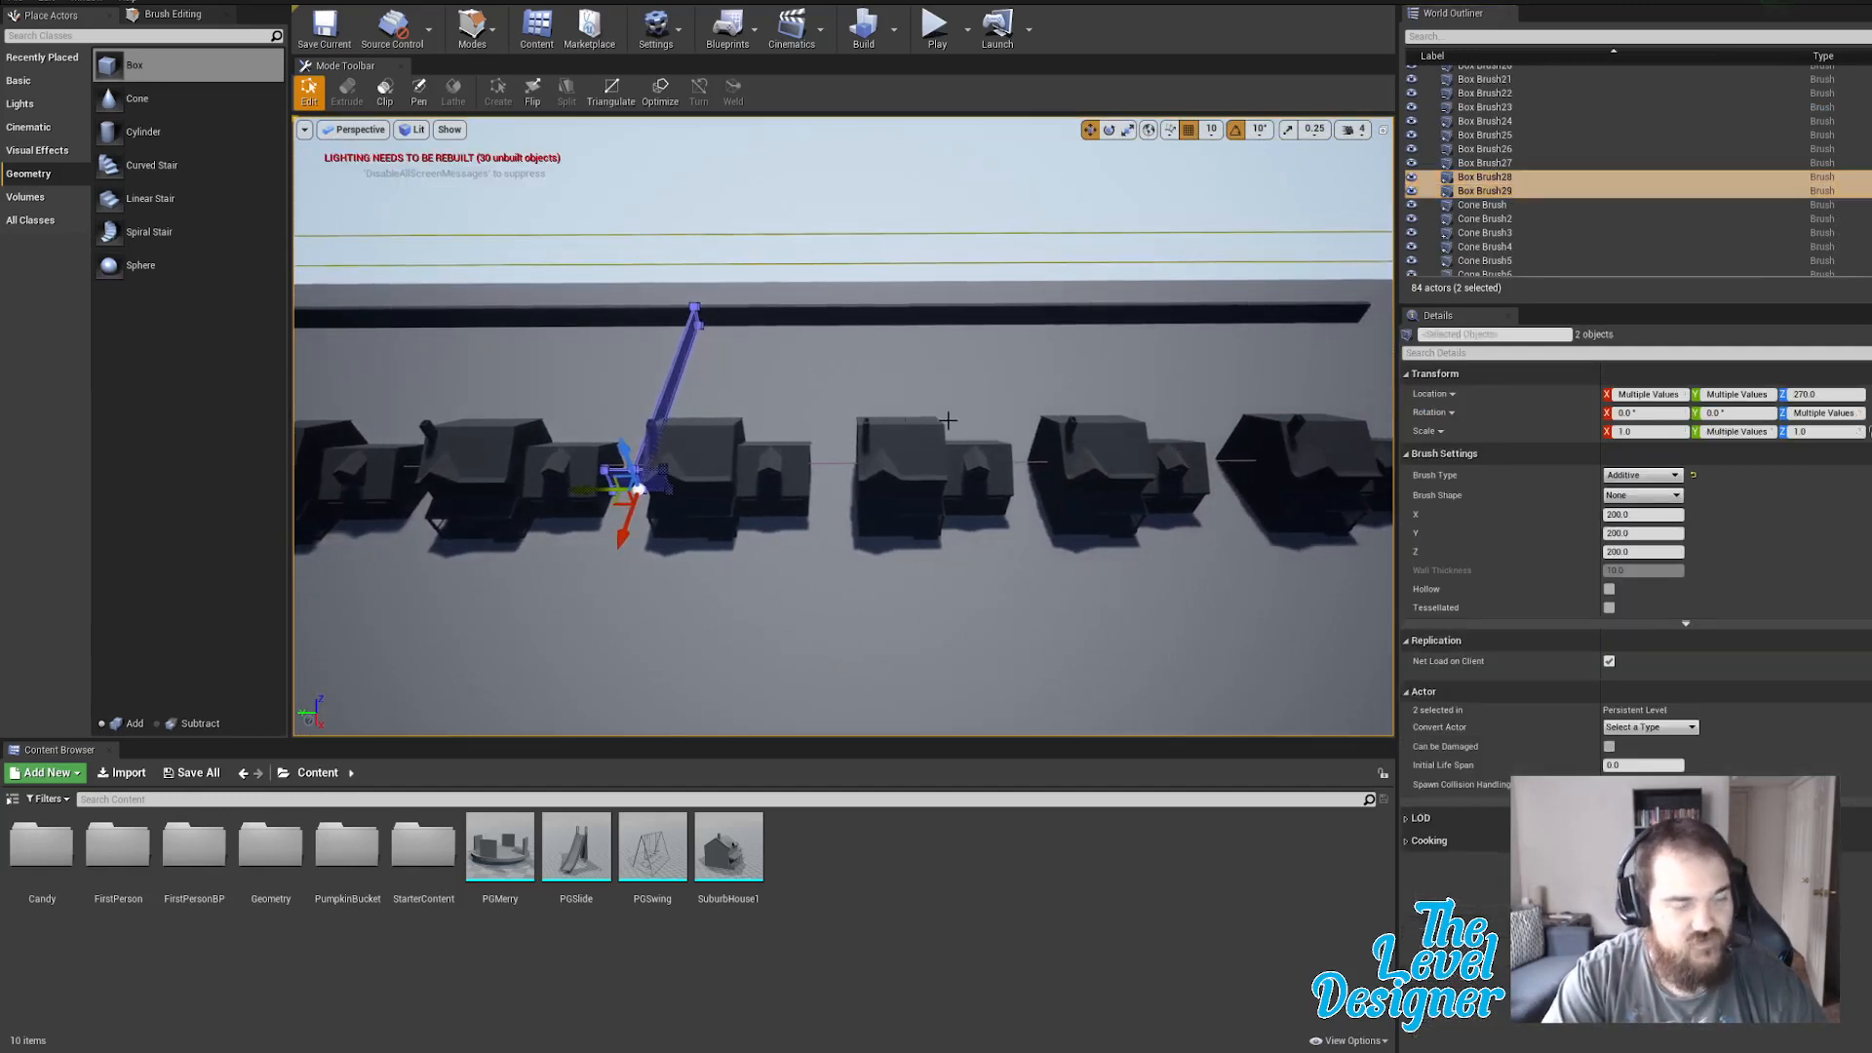
alt+drag(598, 493, 703, 503)
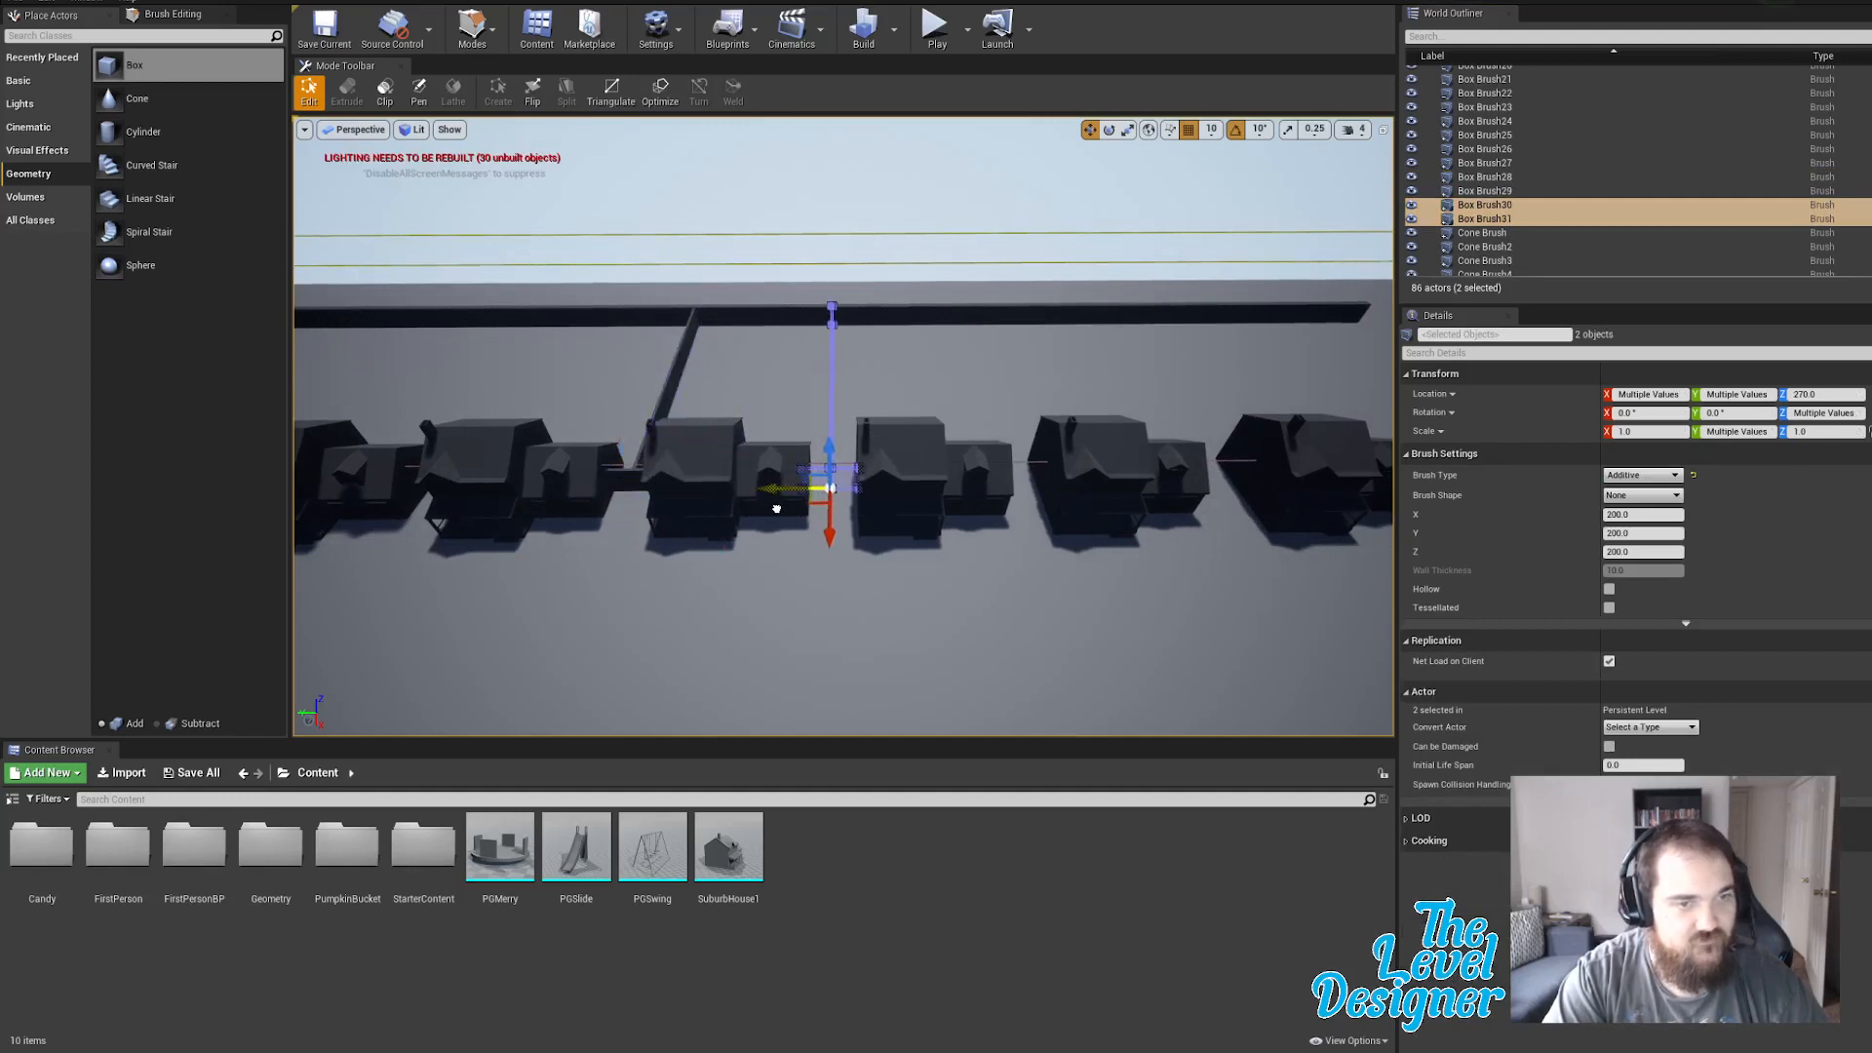
Duplicate both divider and gap wall pairs, Box Brush28 through Box Brush31, and move the copies along Y into the following two gaps.
shift+click(1503, 181)
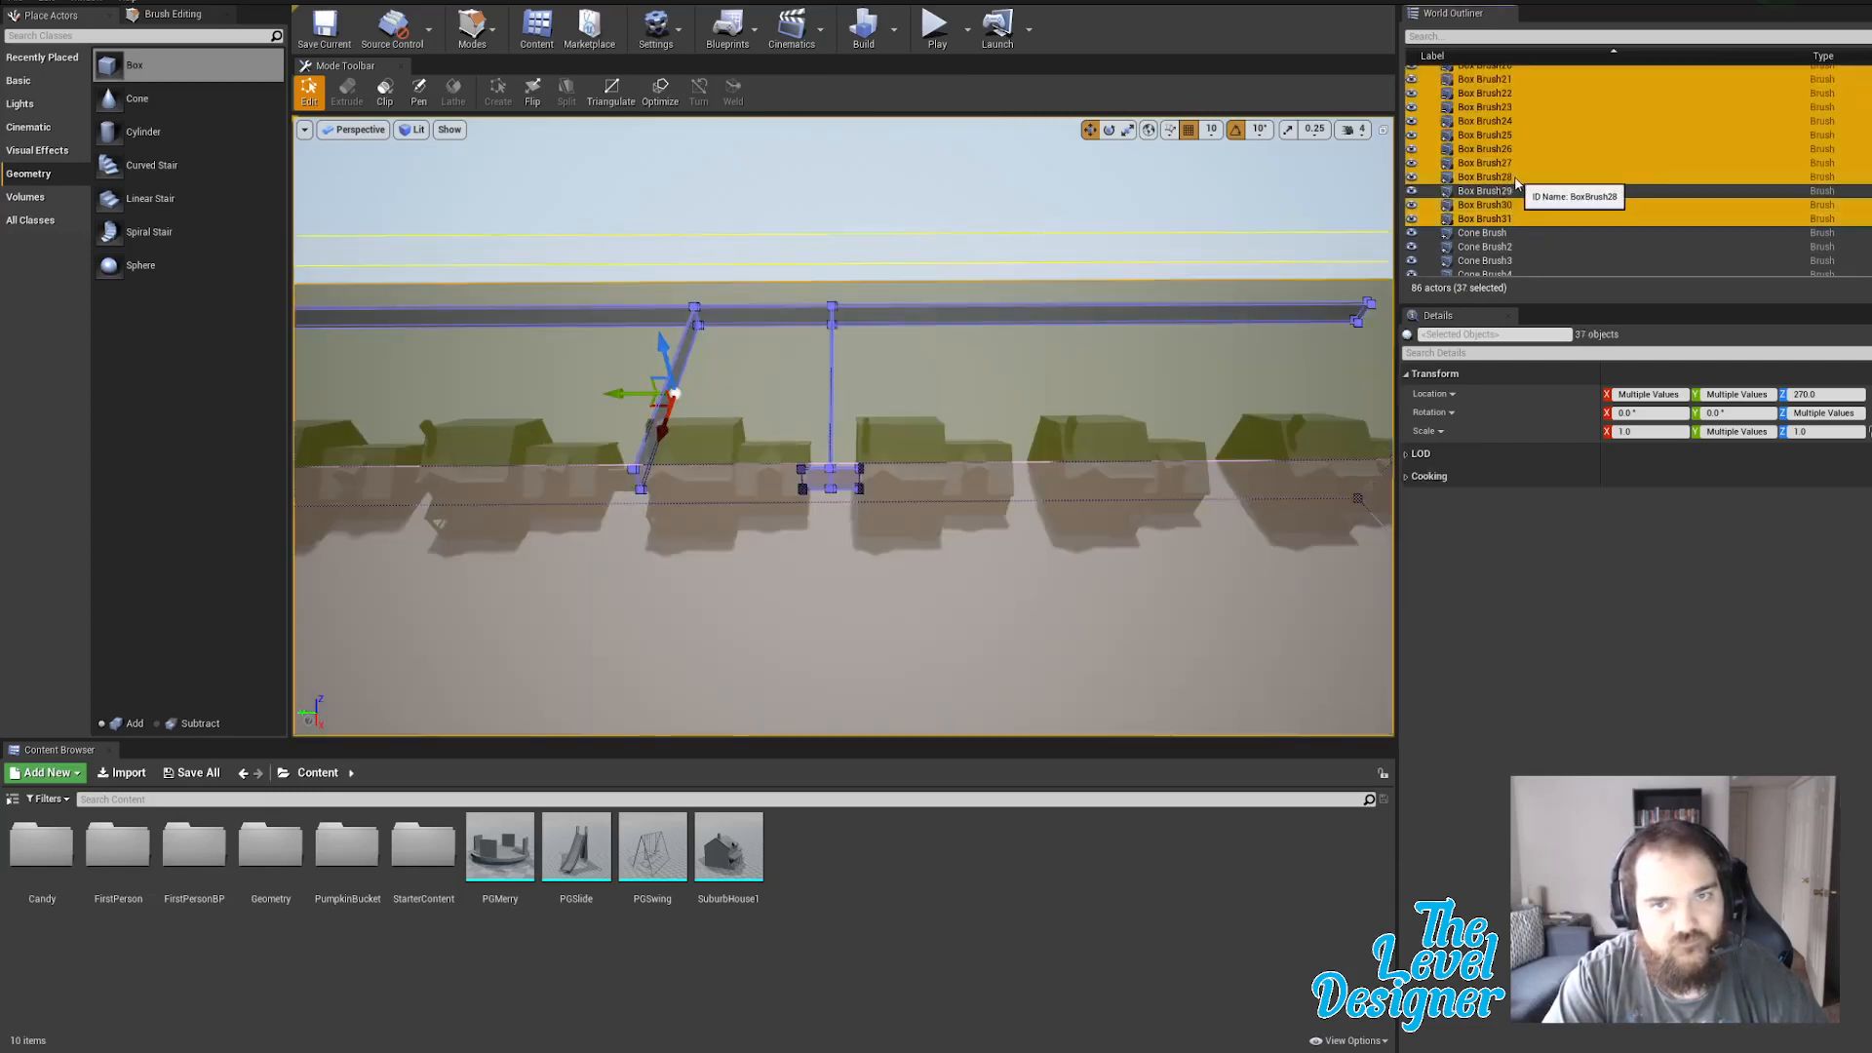
click(1503, 181)
shift+click(1507, 220)
key(d)
right_drag(1193, 419, 1165, 421)
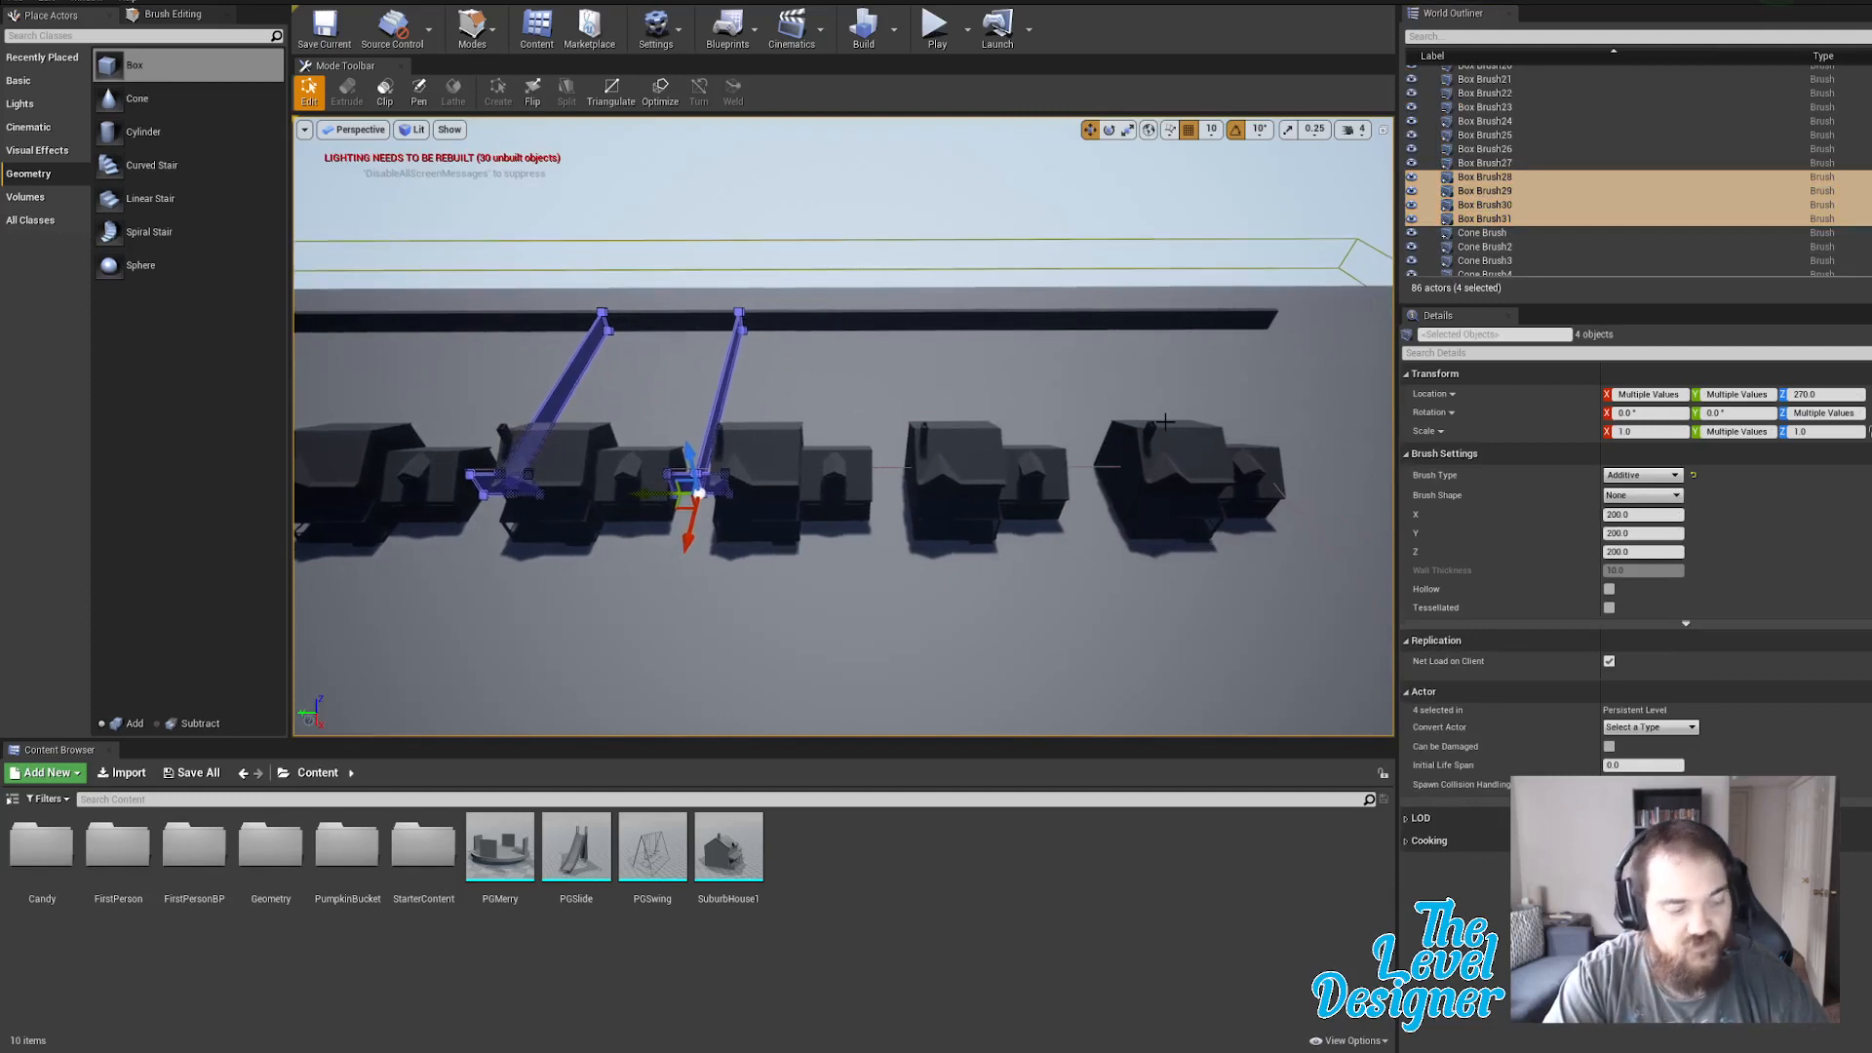
key(ctrl+w)
drag(651, 495, 1013, 501)
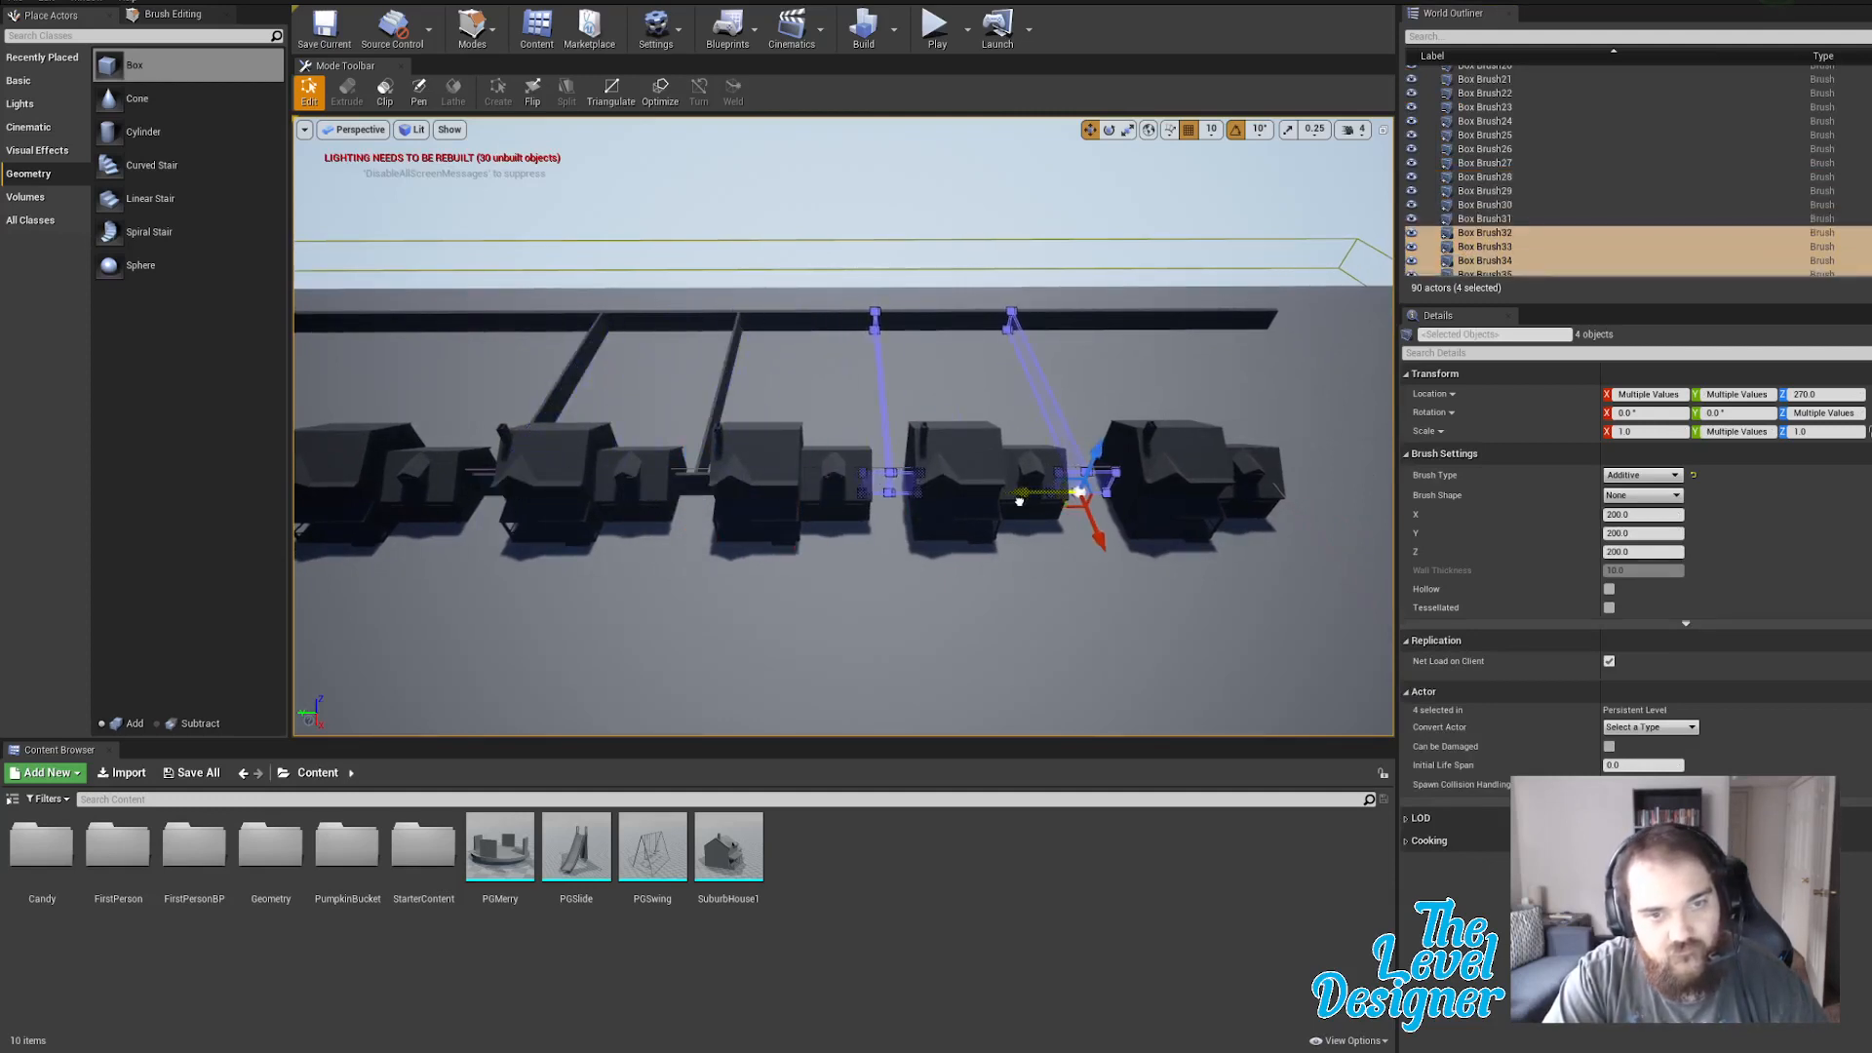
right_drag(1019, 501, 1005, 500)
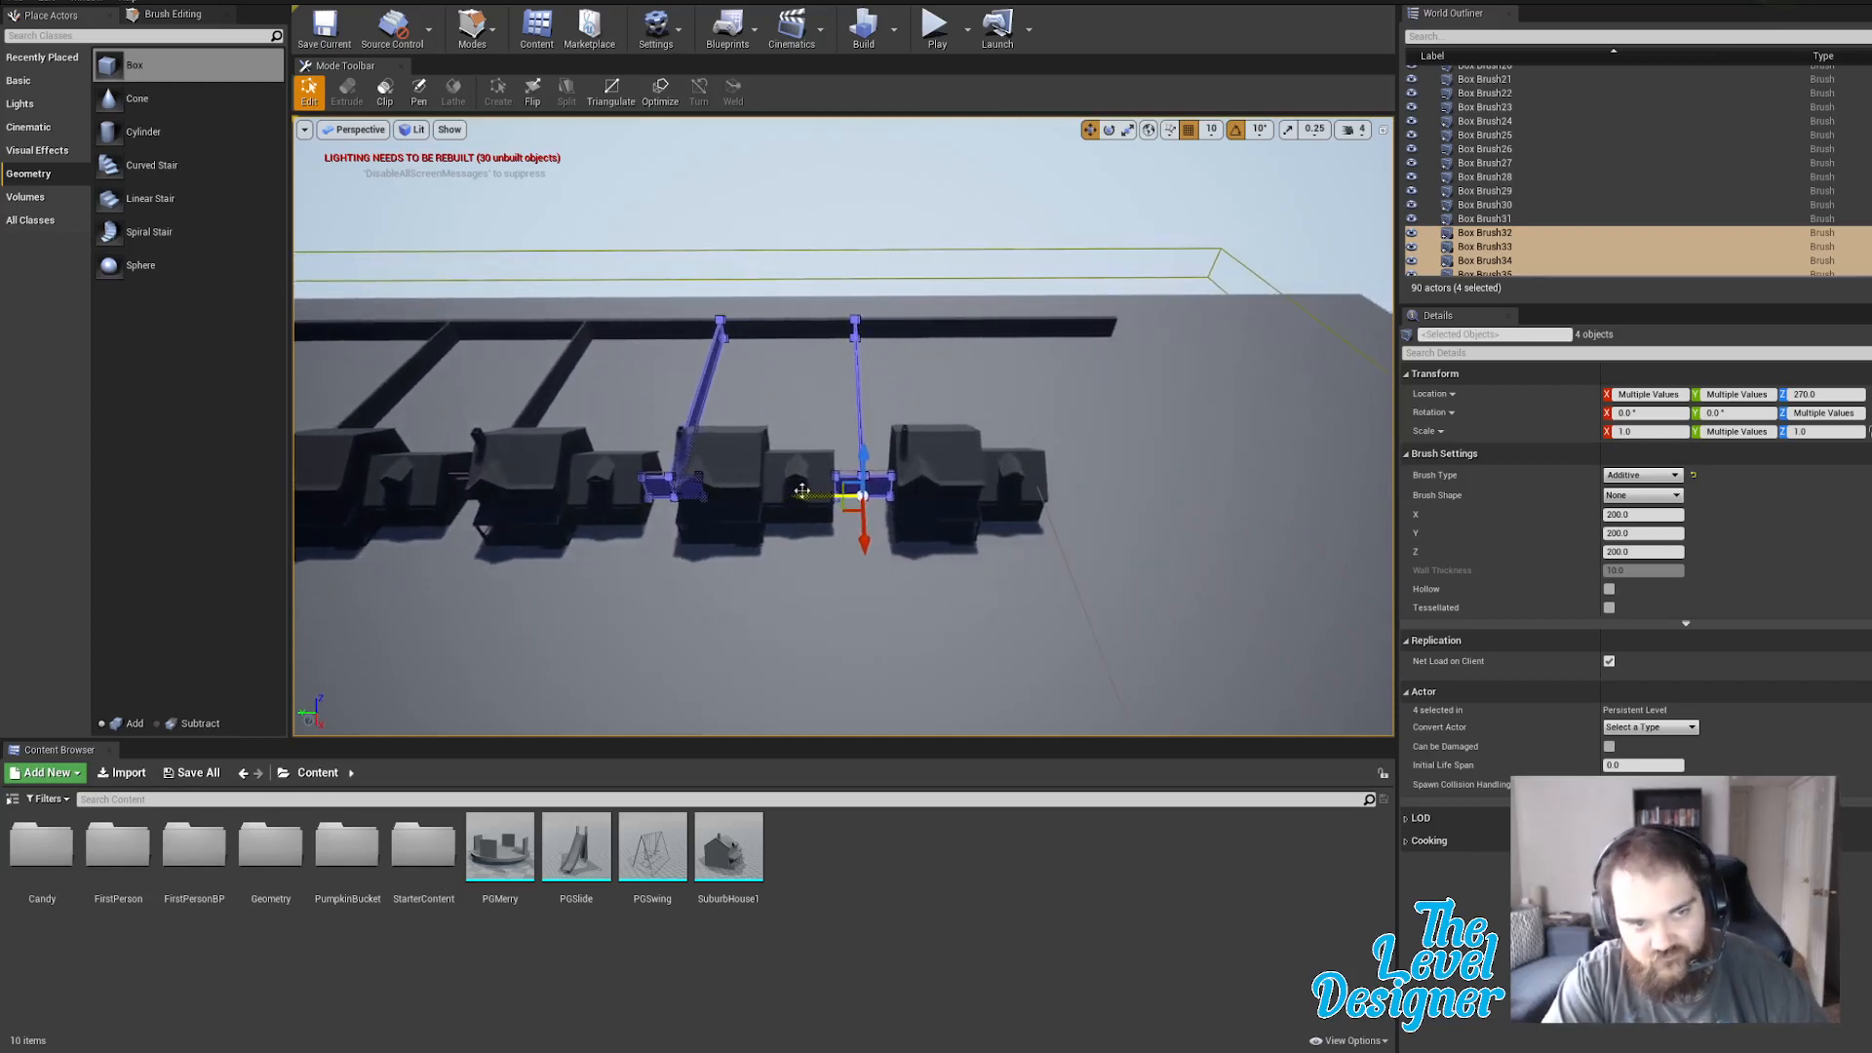
right_drag(1030, 432, 987, 436)
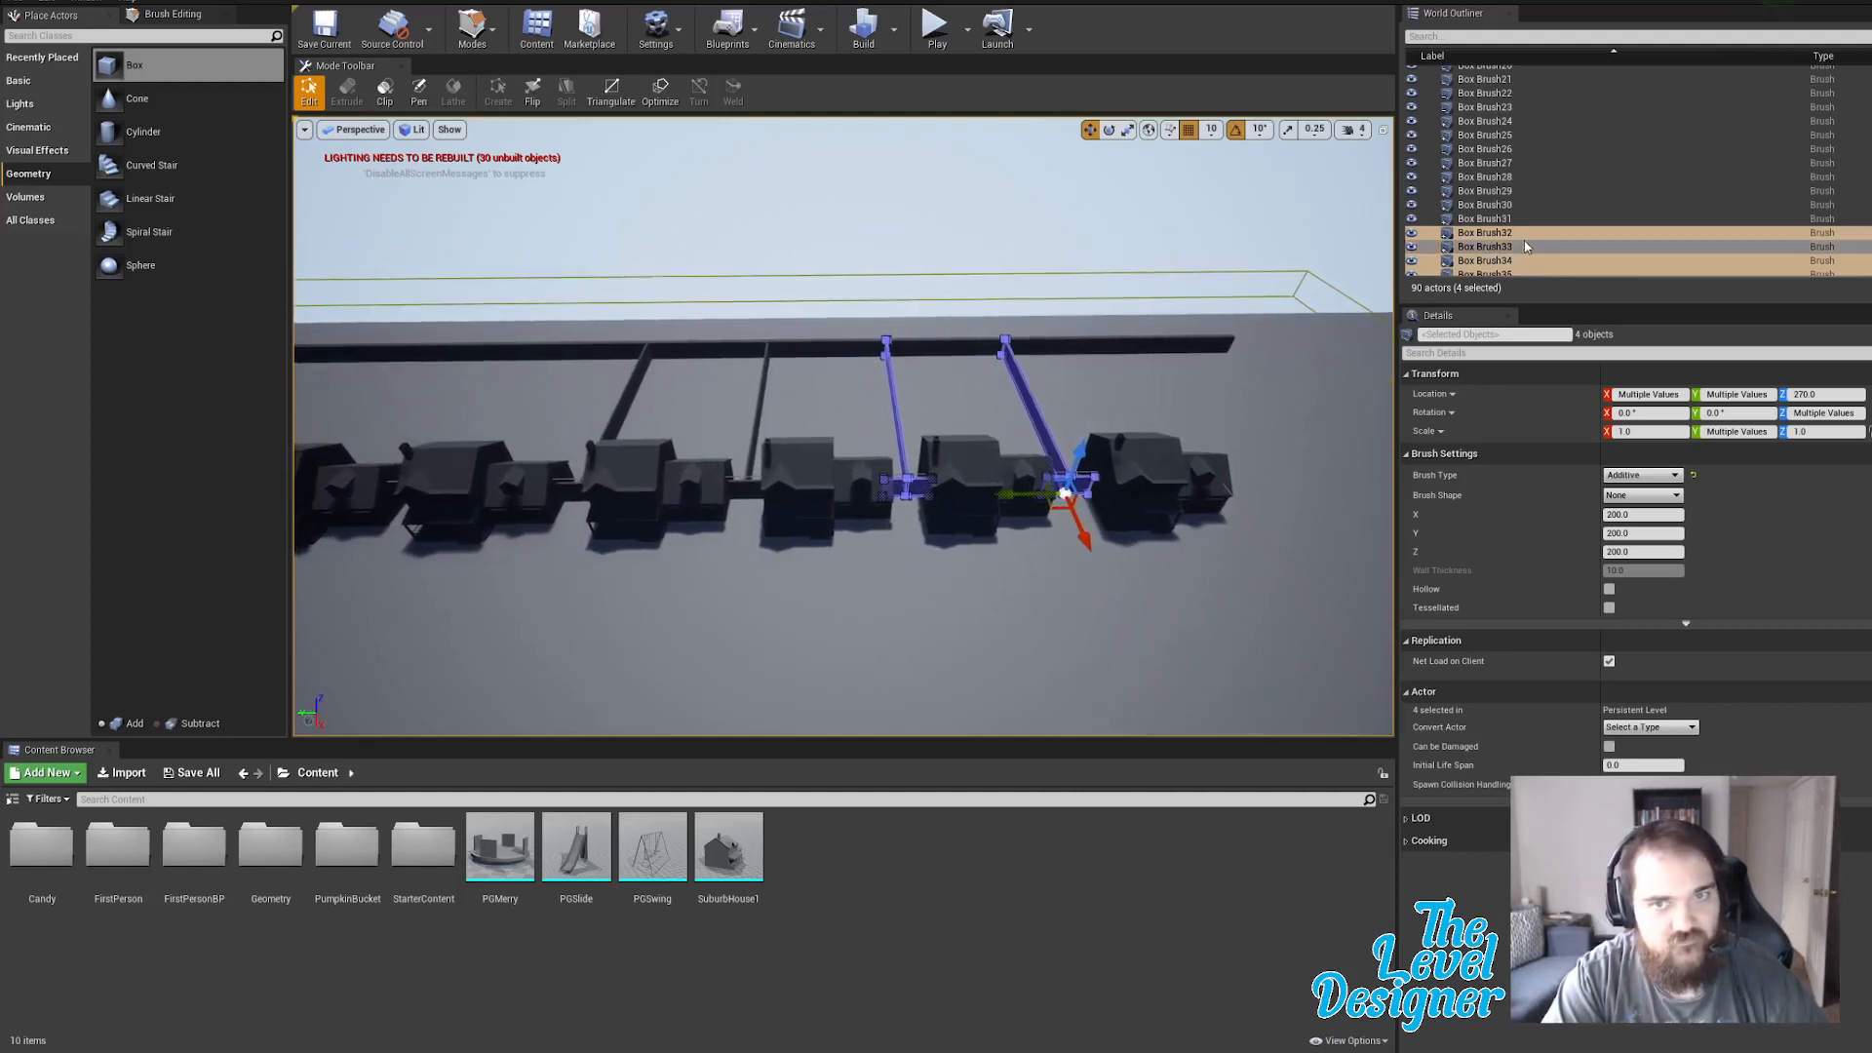
Duplicate all eight walls, Box Brush28 through Box Brush35, and move the copies along Y into the gaps at the other end of the row.
click(1518, 203)
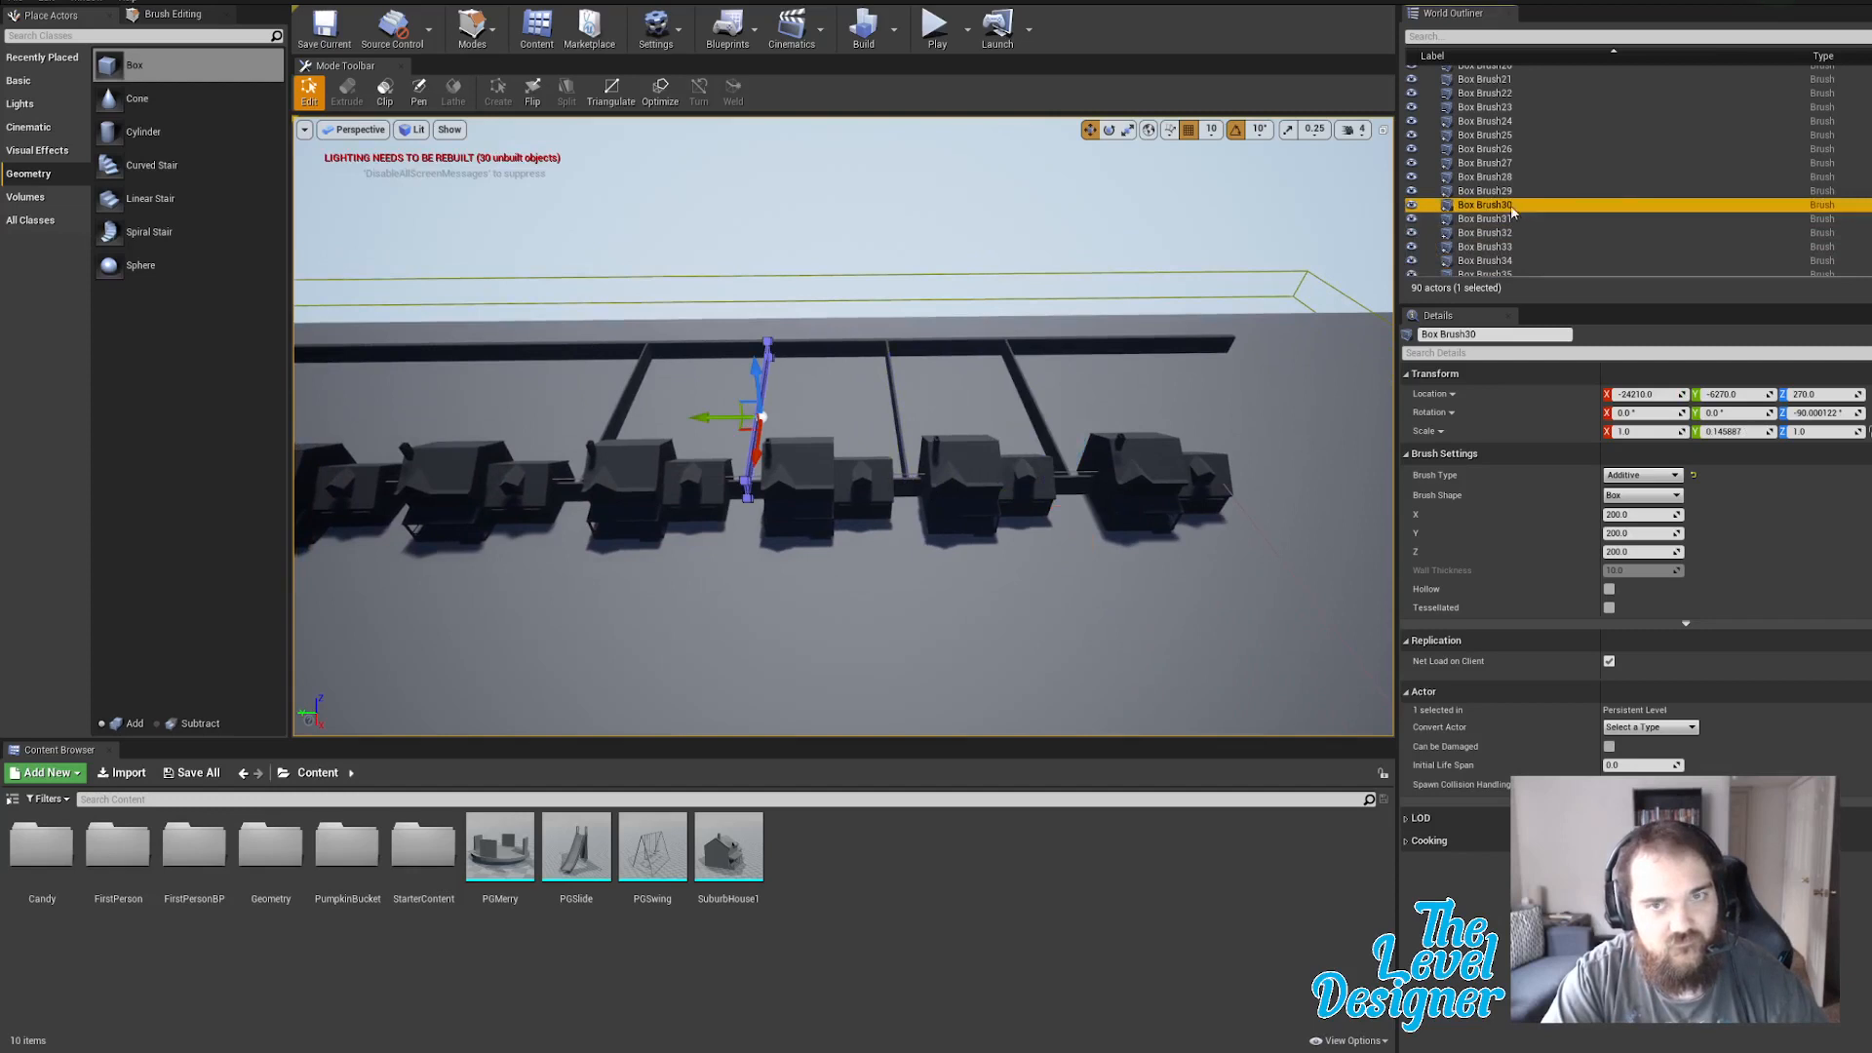
click(1503, 193)
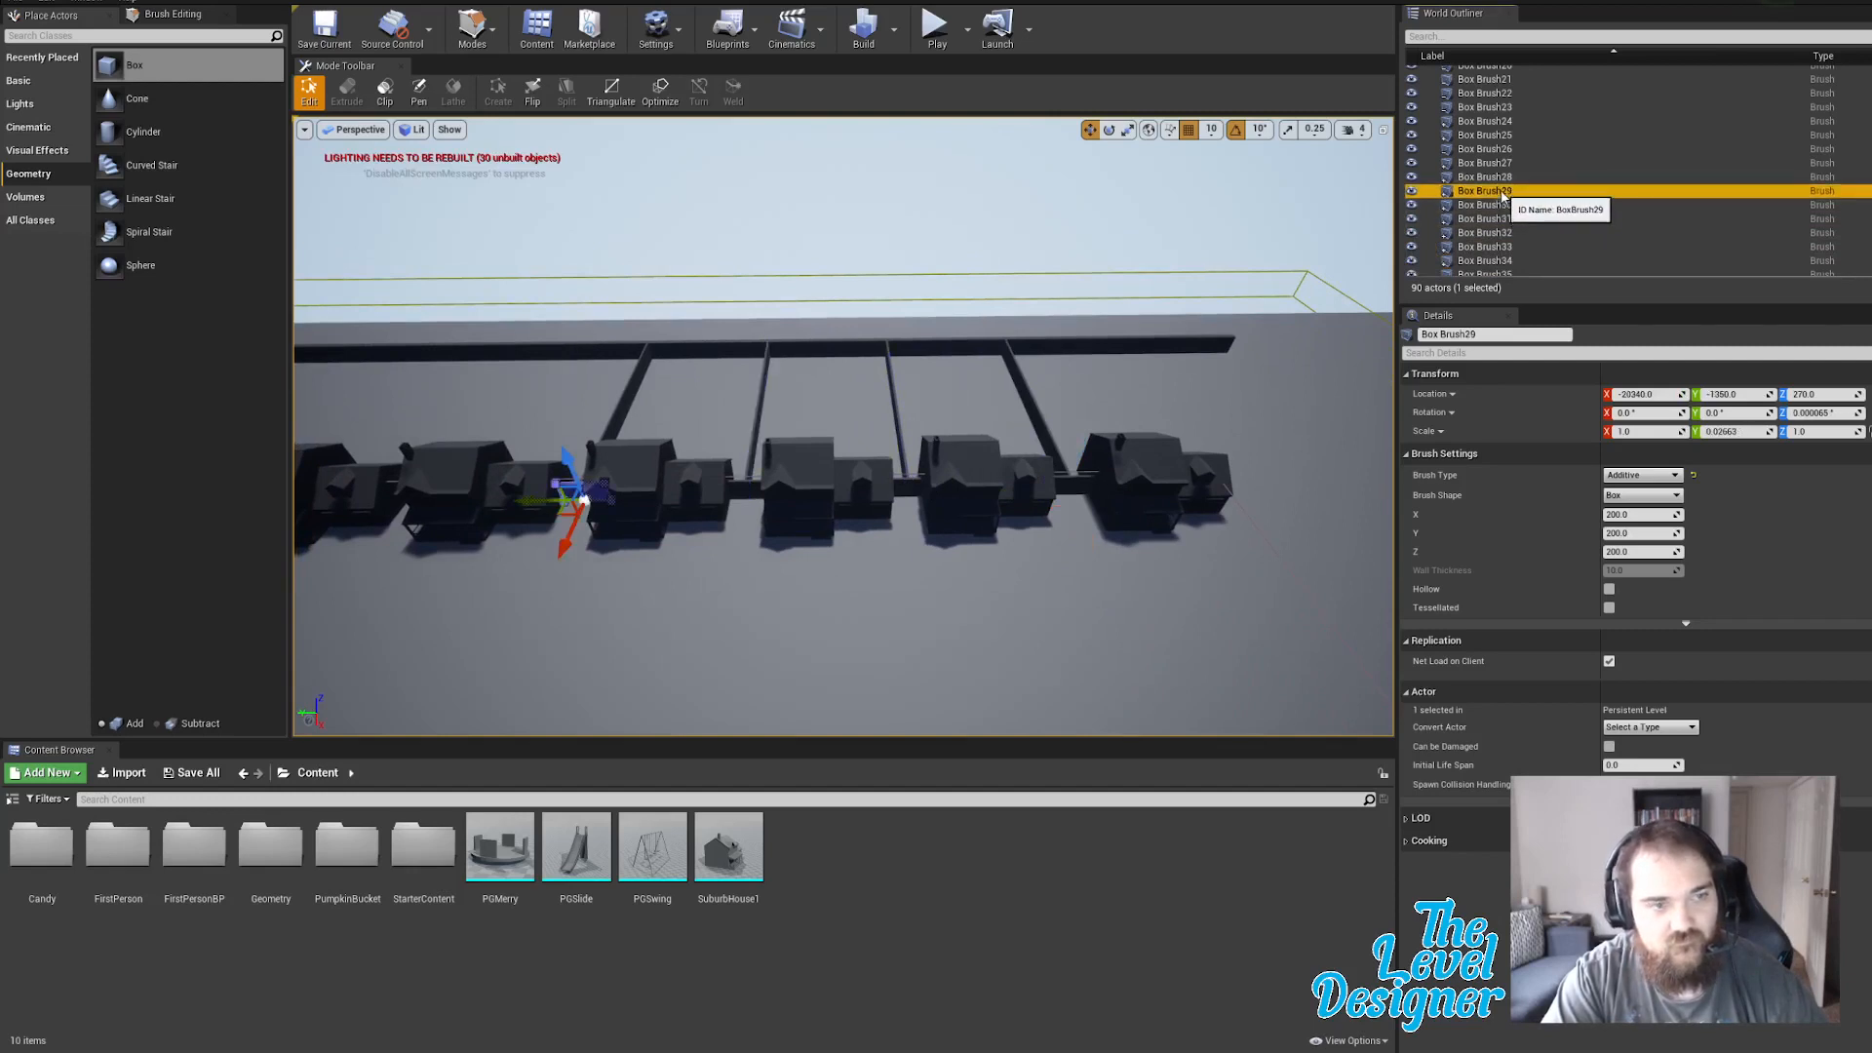
click(1496, 178)
scroll(1527, 230, down, 1)
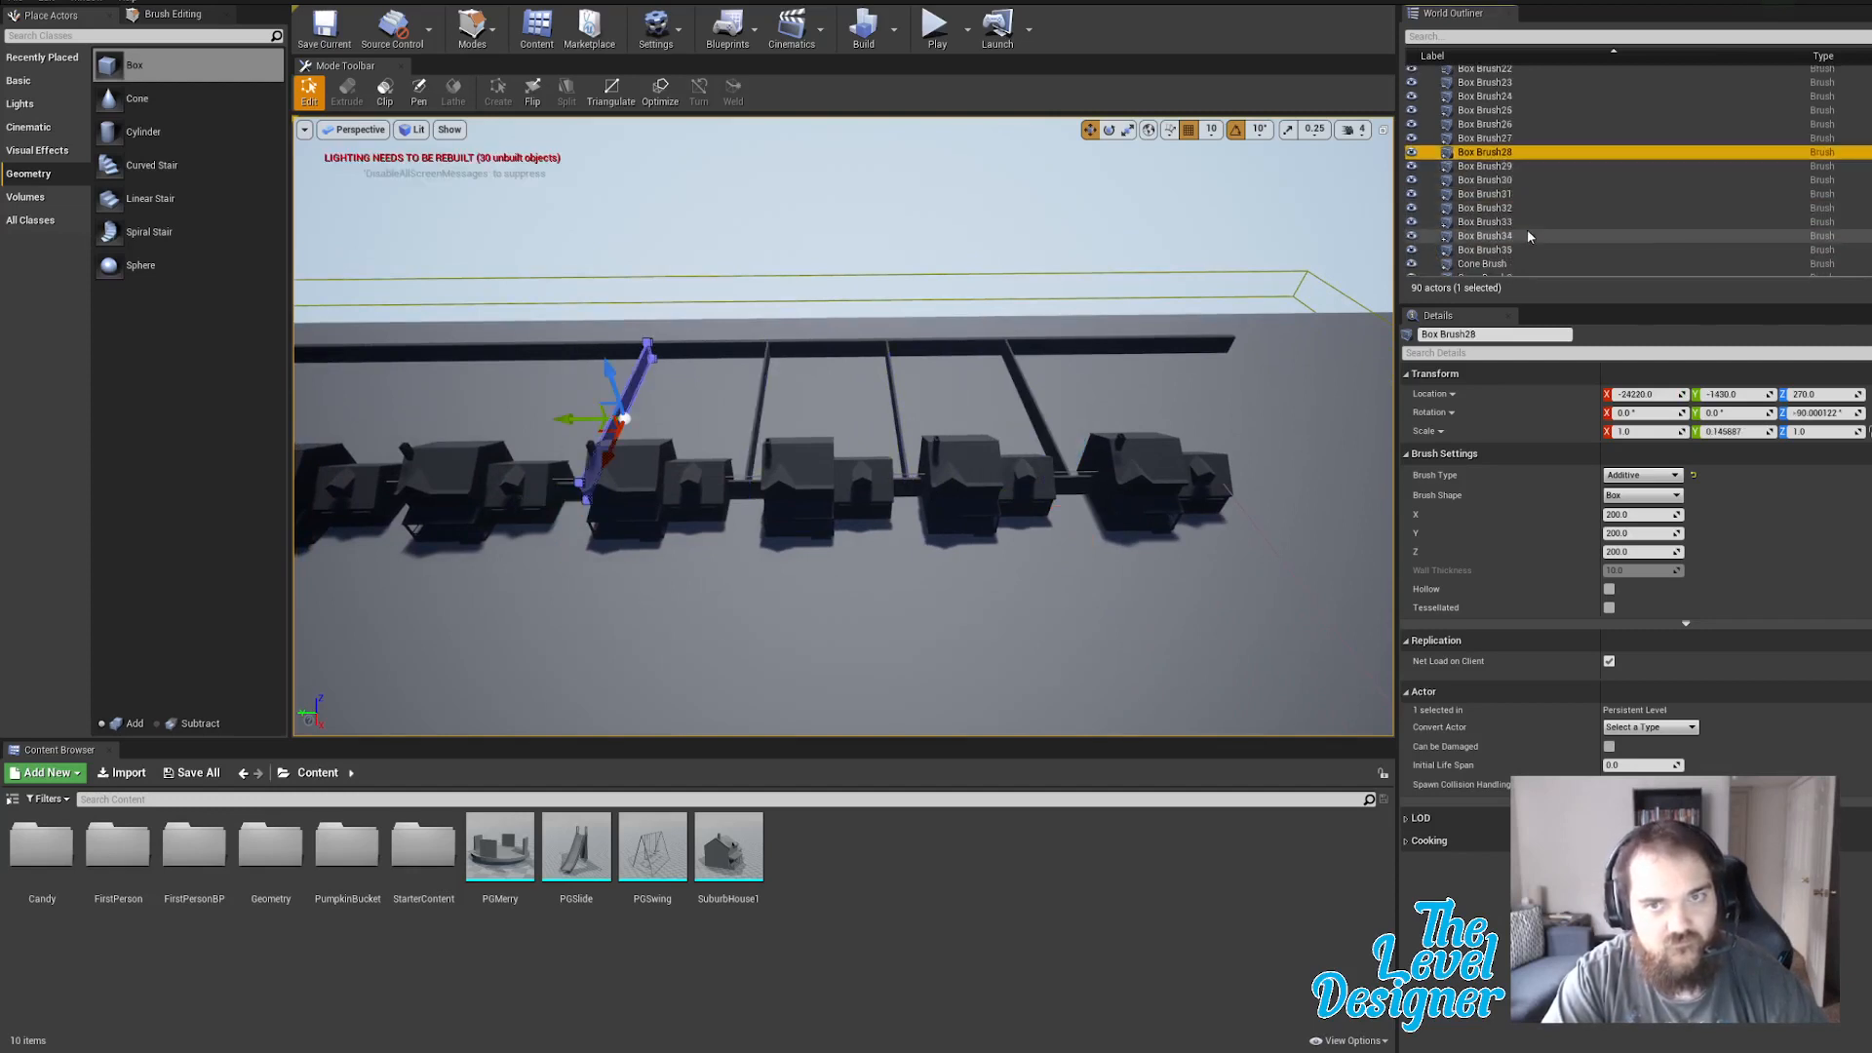
shift+click(1529, 250)
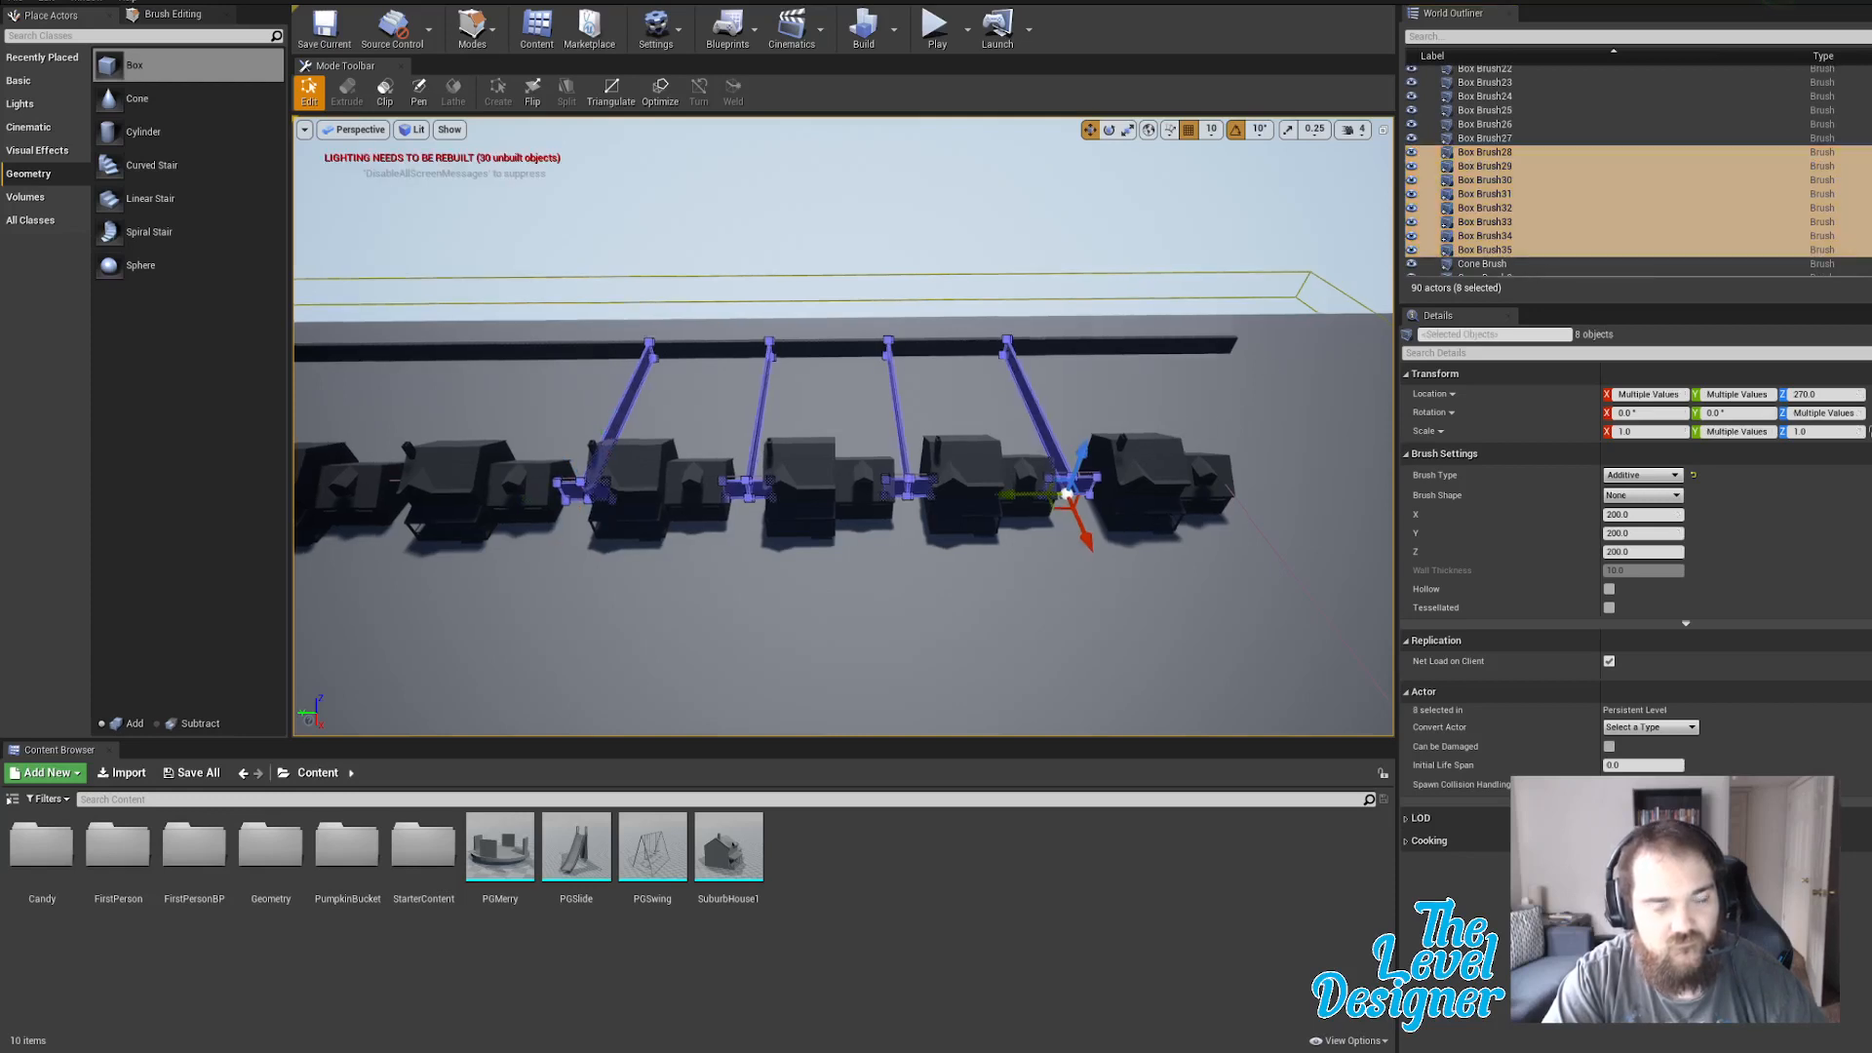
mouse_move(843, 426)
right_down()
mouse_move(821, 375)
mouse_move(776, 386)
right_up()
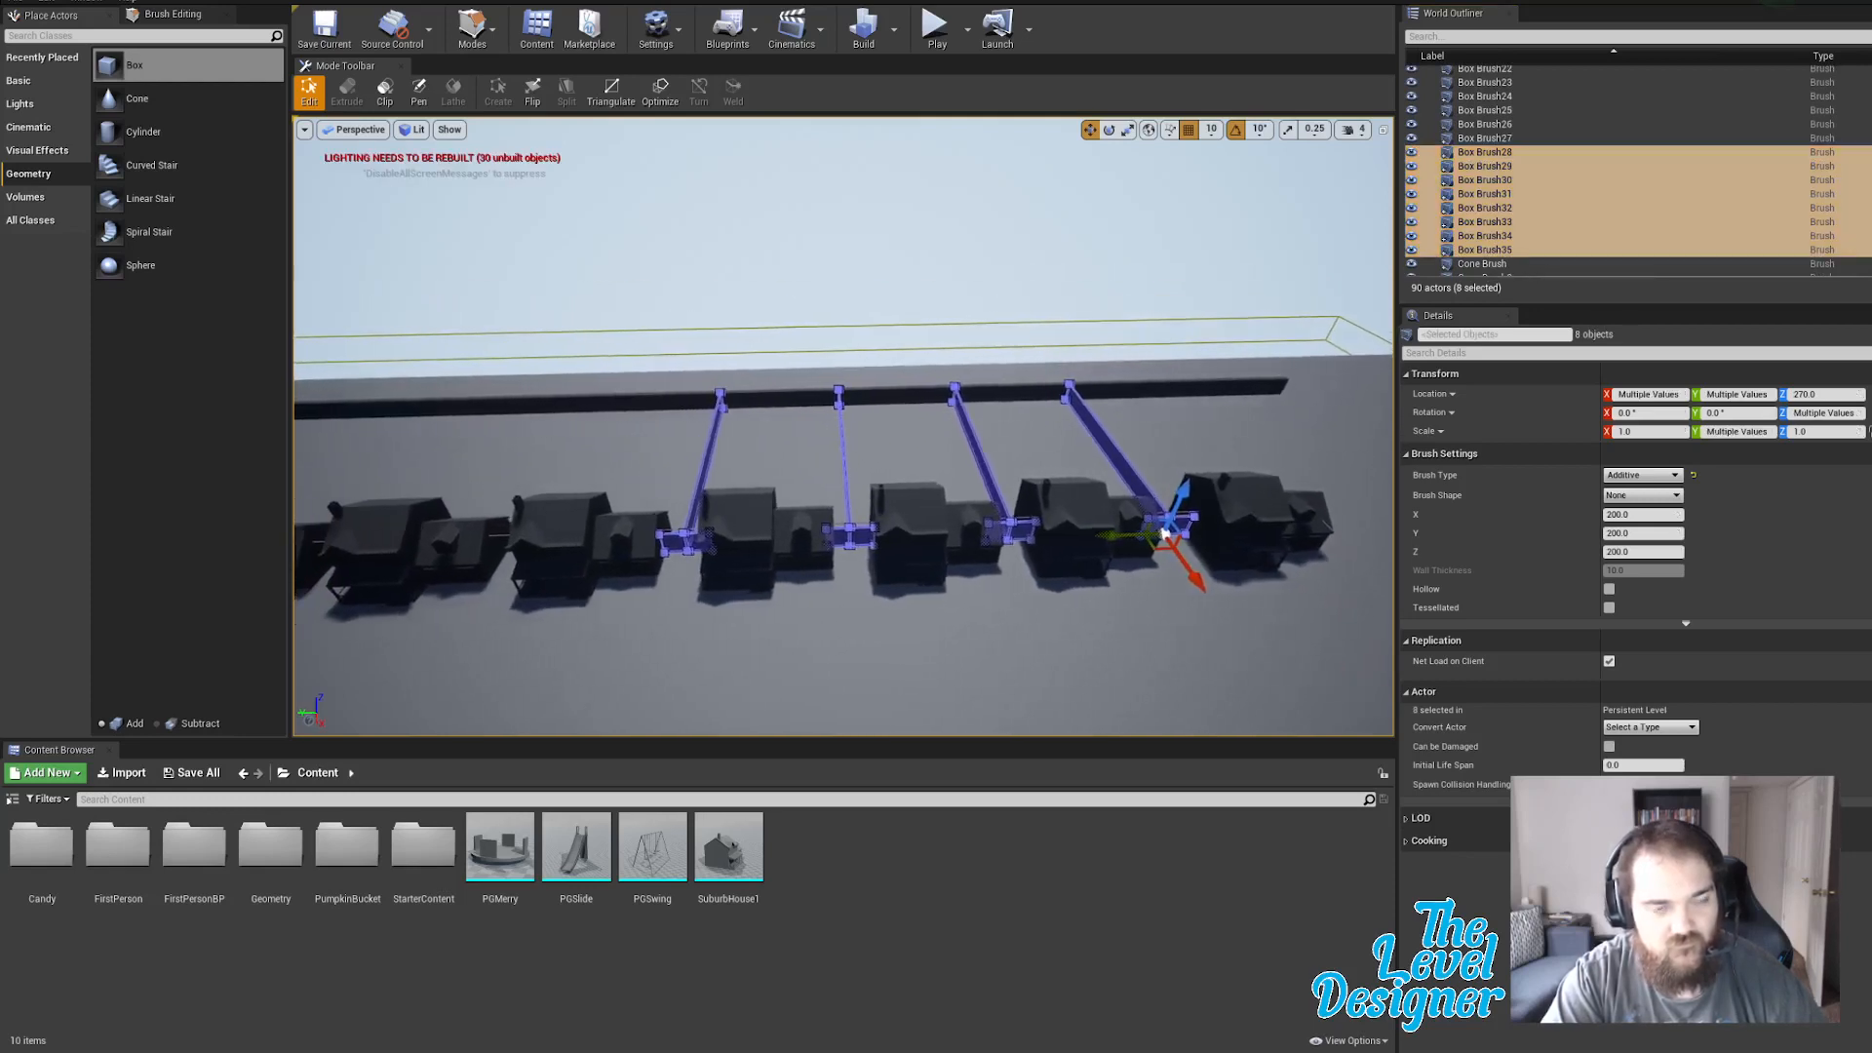
right_drag(1183, 426, 1126, 427)
key(ctrl+w)
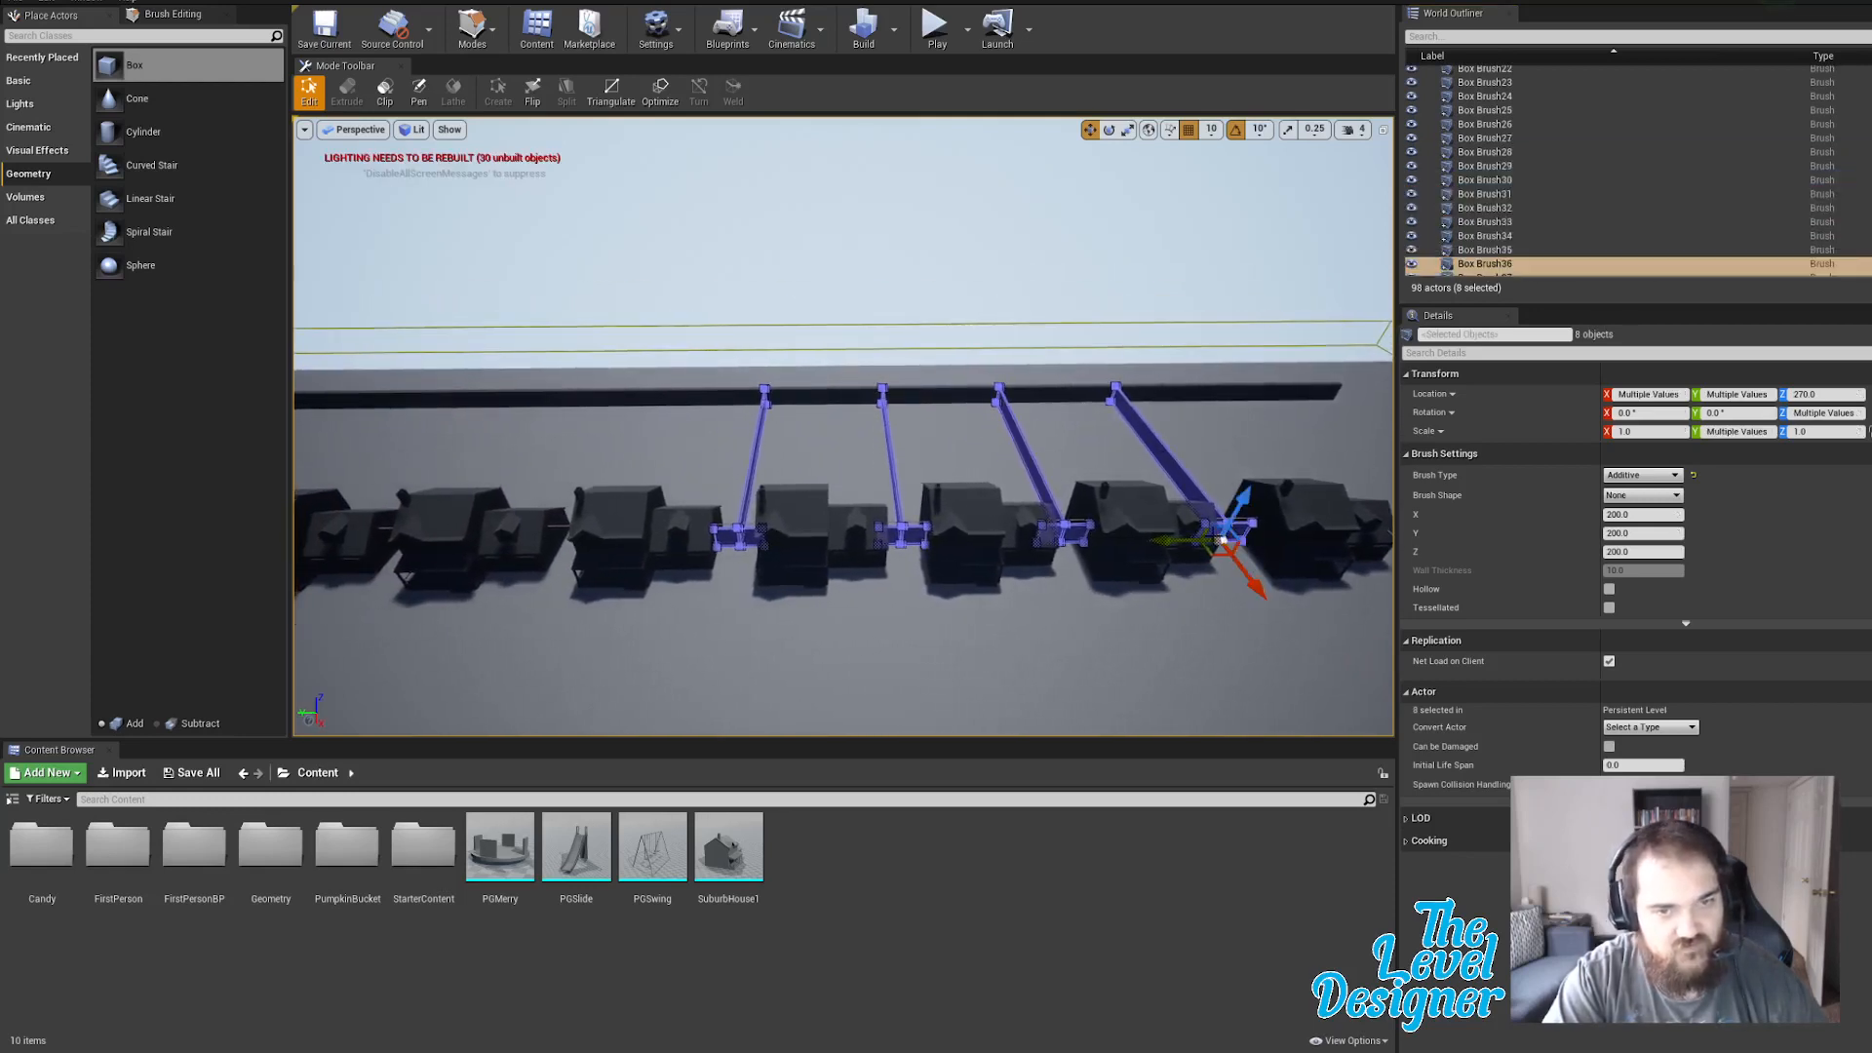
mouse_move(1166, 539)
mouse_down()
mouse_move(488, 536)
mouse_move(511, 533)
mouse_up()
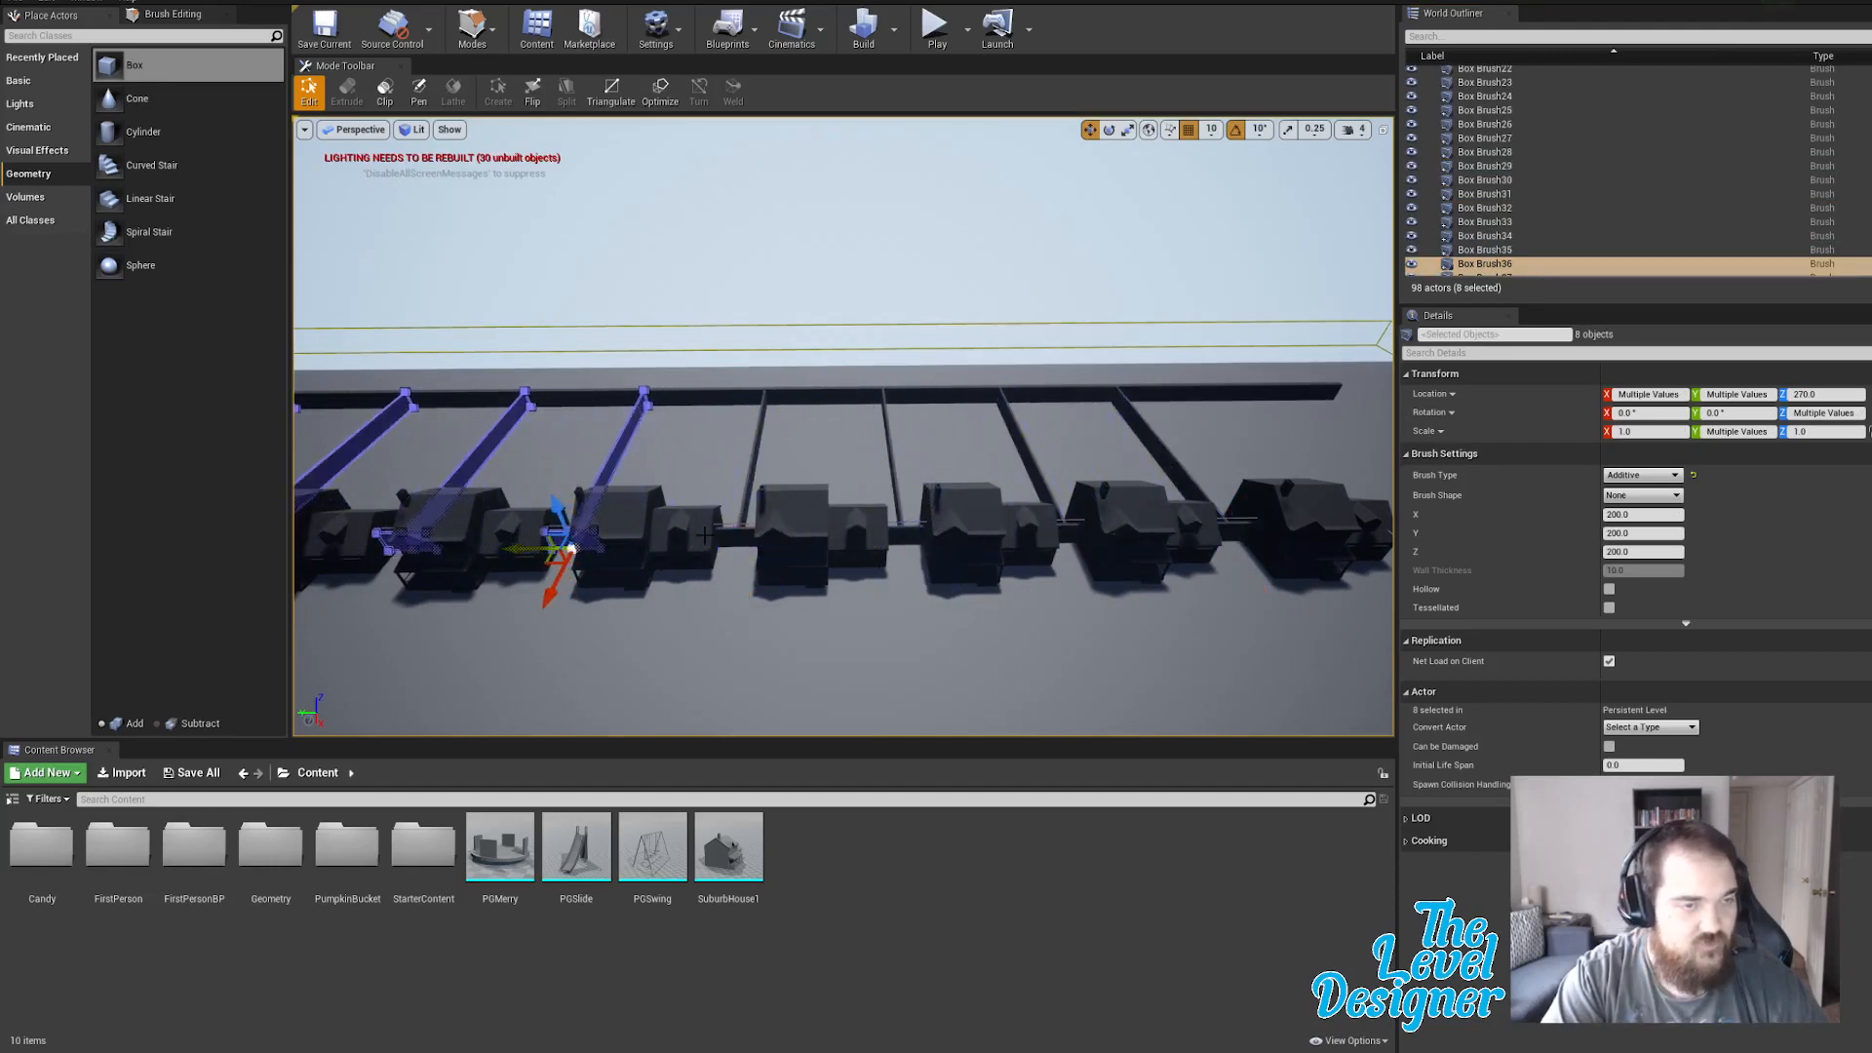
Duplicate the end divider and its gap wall, Box Brush34 and Box Brush35, and move the copies along Y beyond the row's last house.
mouse_move(510, 534)
right_down()
mouse_move(322, 444)
mouse_move(322, 463)
mouse_move(760, 458)
mouse_move(850, 480)
mouse_move(975, 405)
mouse_move(814, 546)
mouse_move(691, 575)
right_up()
key(w)
key(a)
key(w)
key(w)
click(662, 546)
key(w)
right_drag(1045, 472, 749, 514)
key(w)
key(d)
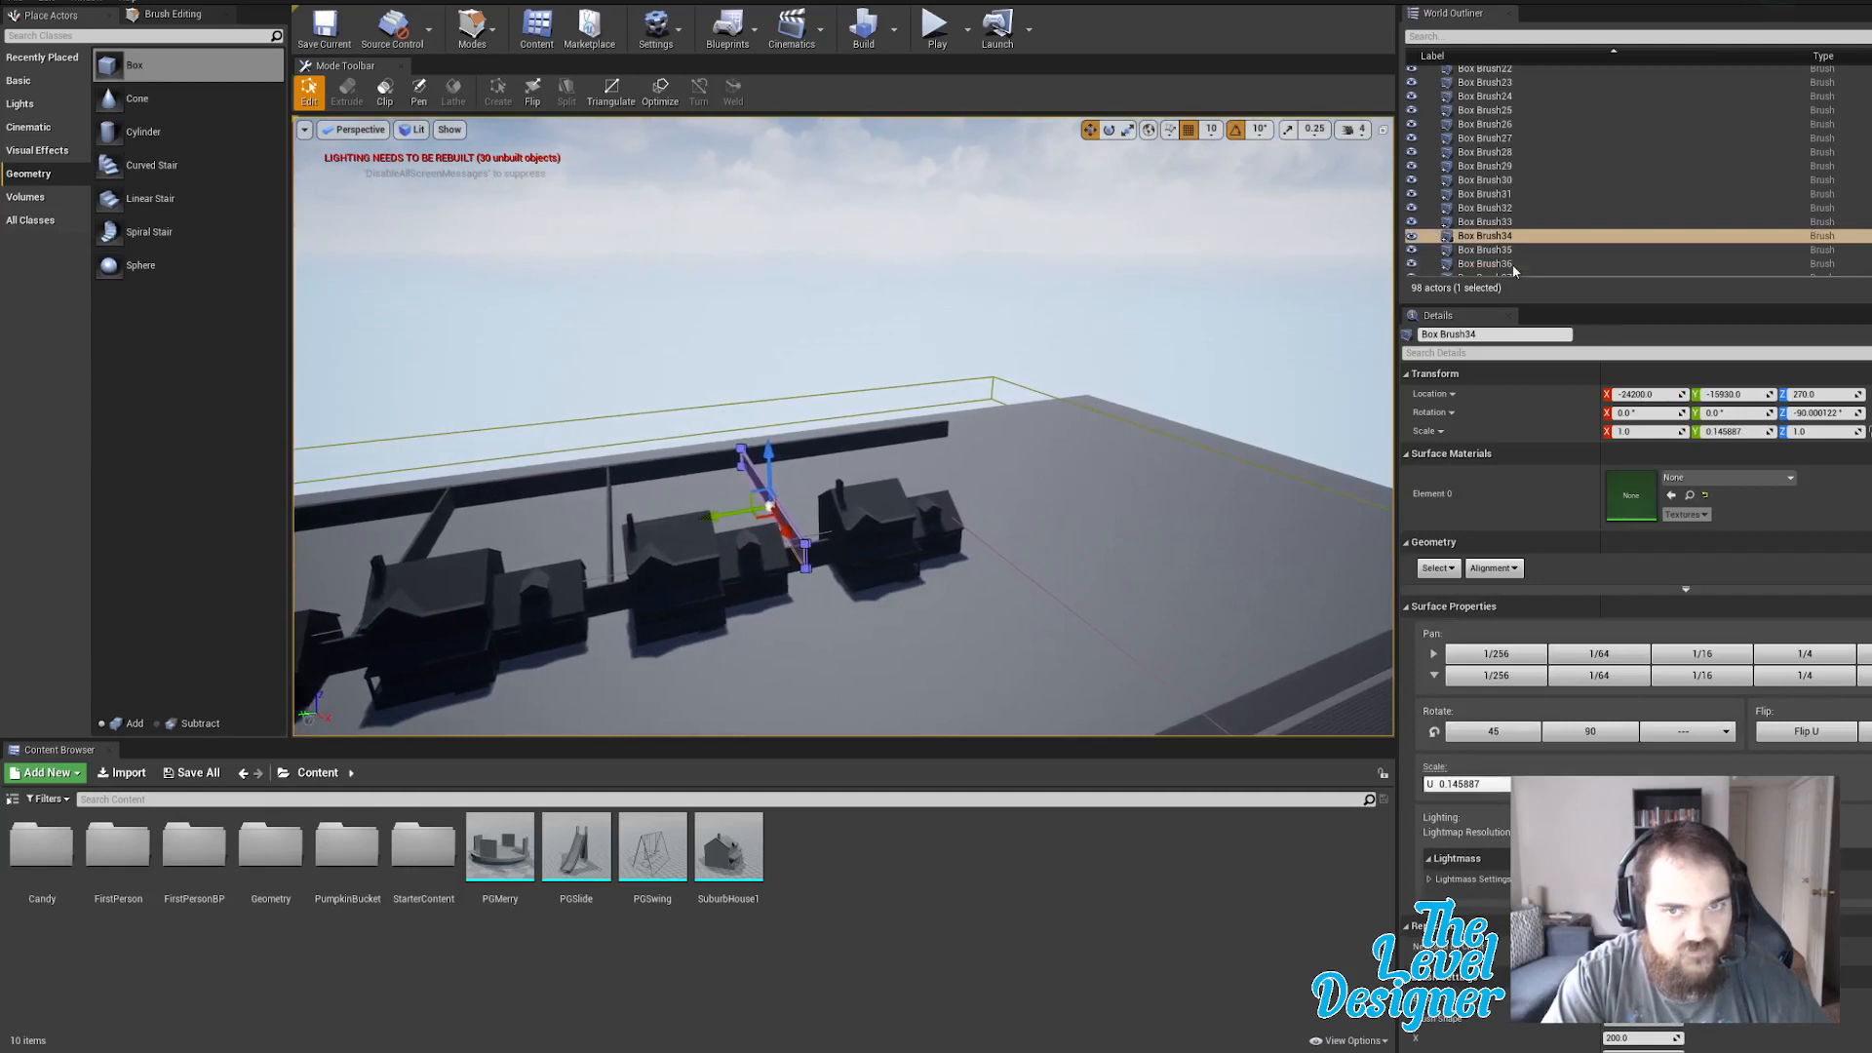
ctrl+click(1485, 250)
mouse_move(1104, 458)
right_down()
mouse_move(905, 501)
mouse_move(1111, 456)
right_up()
key(d)
key(ctrl+s)
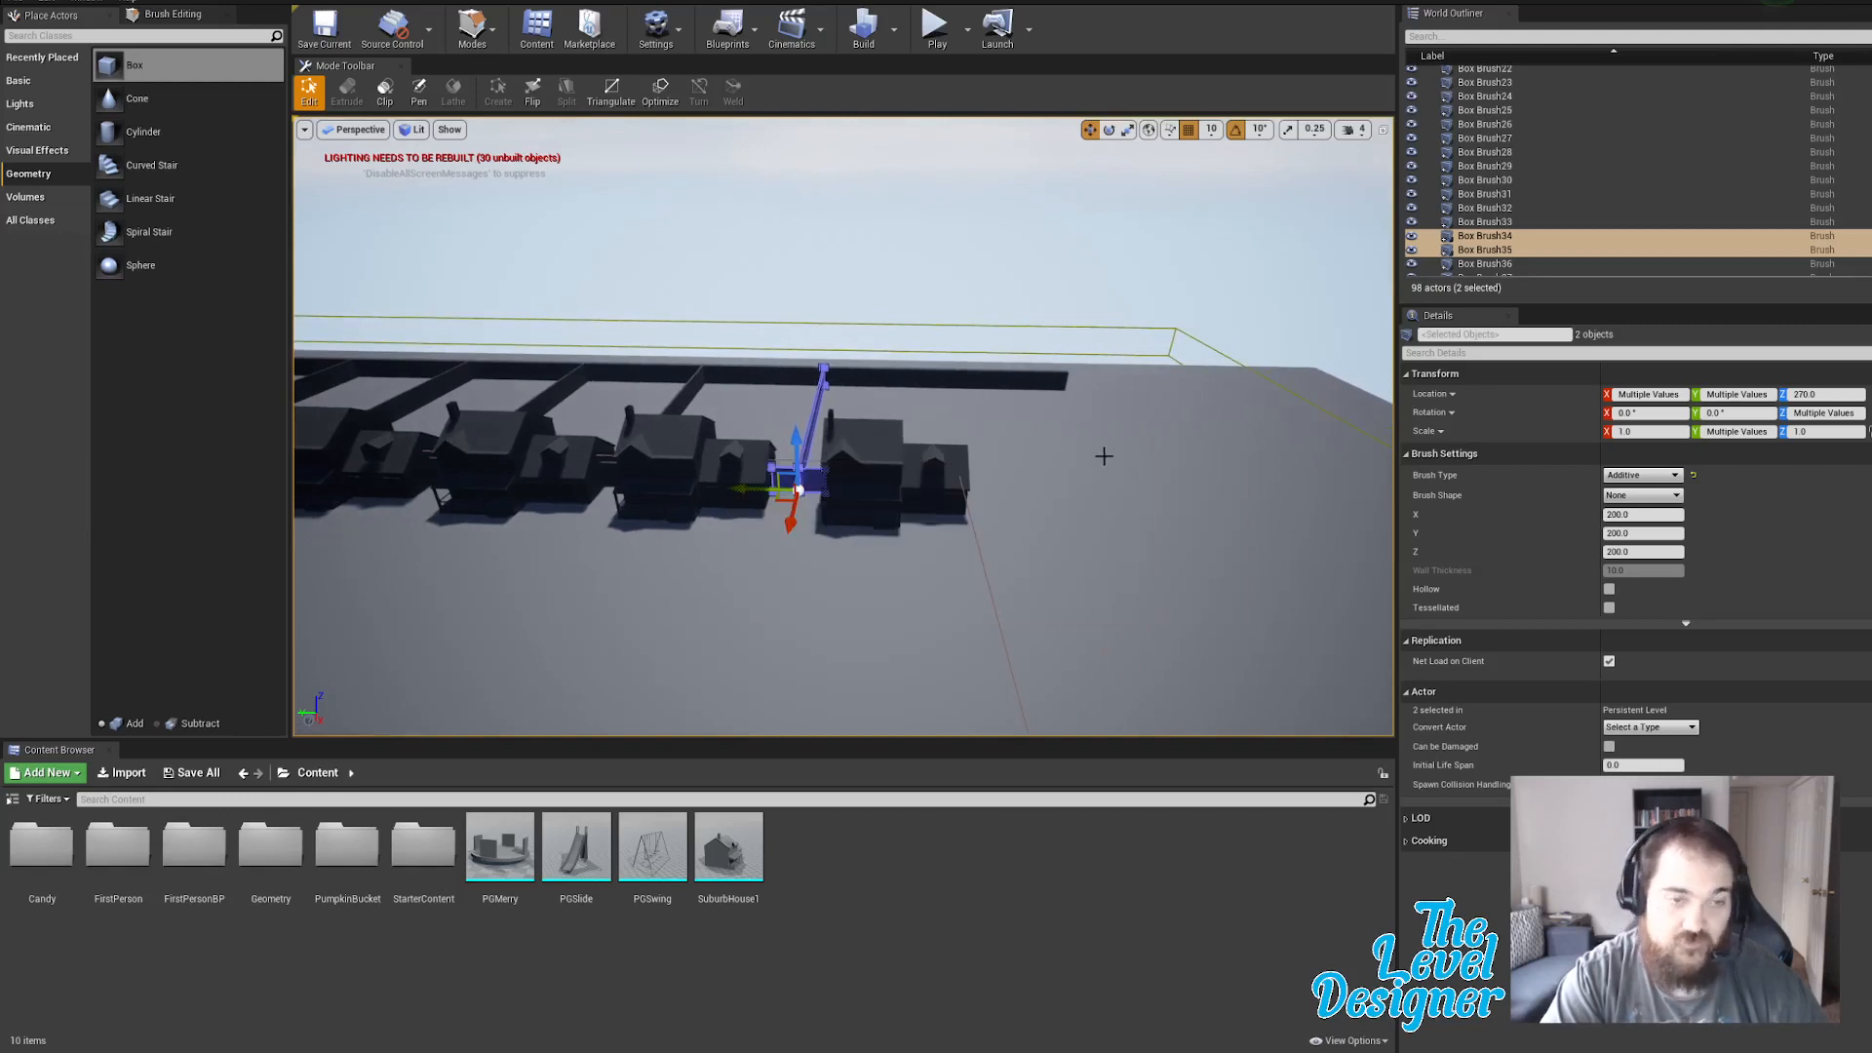
key(ctrl+w)
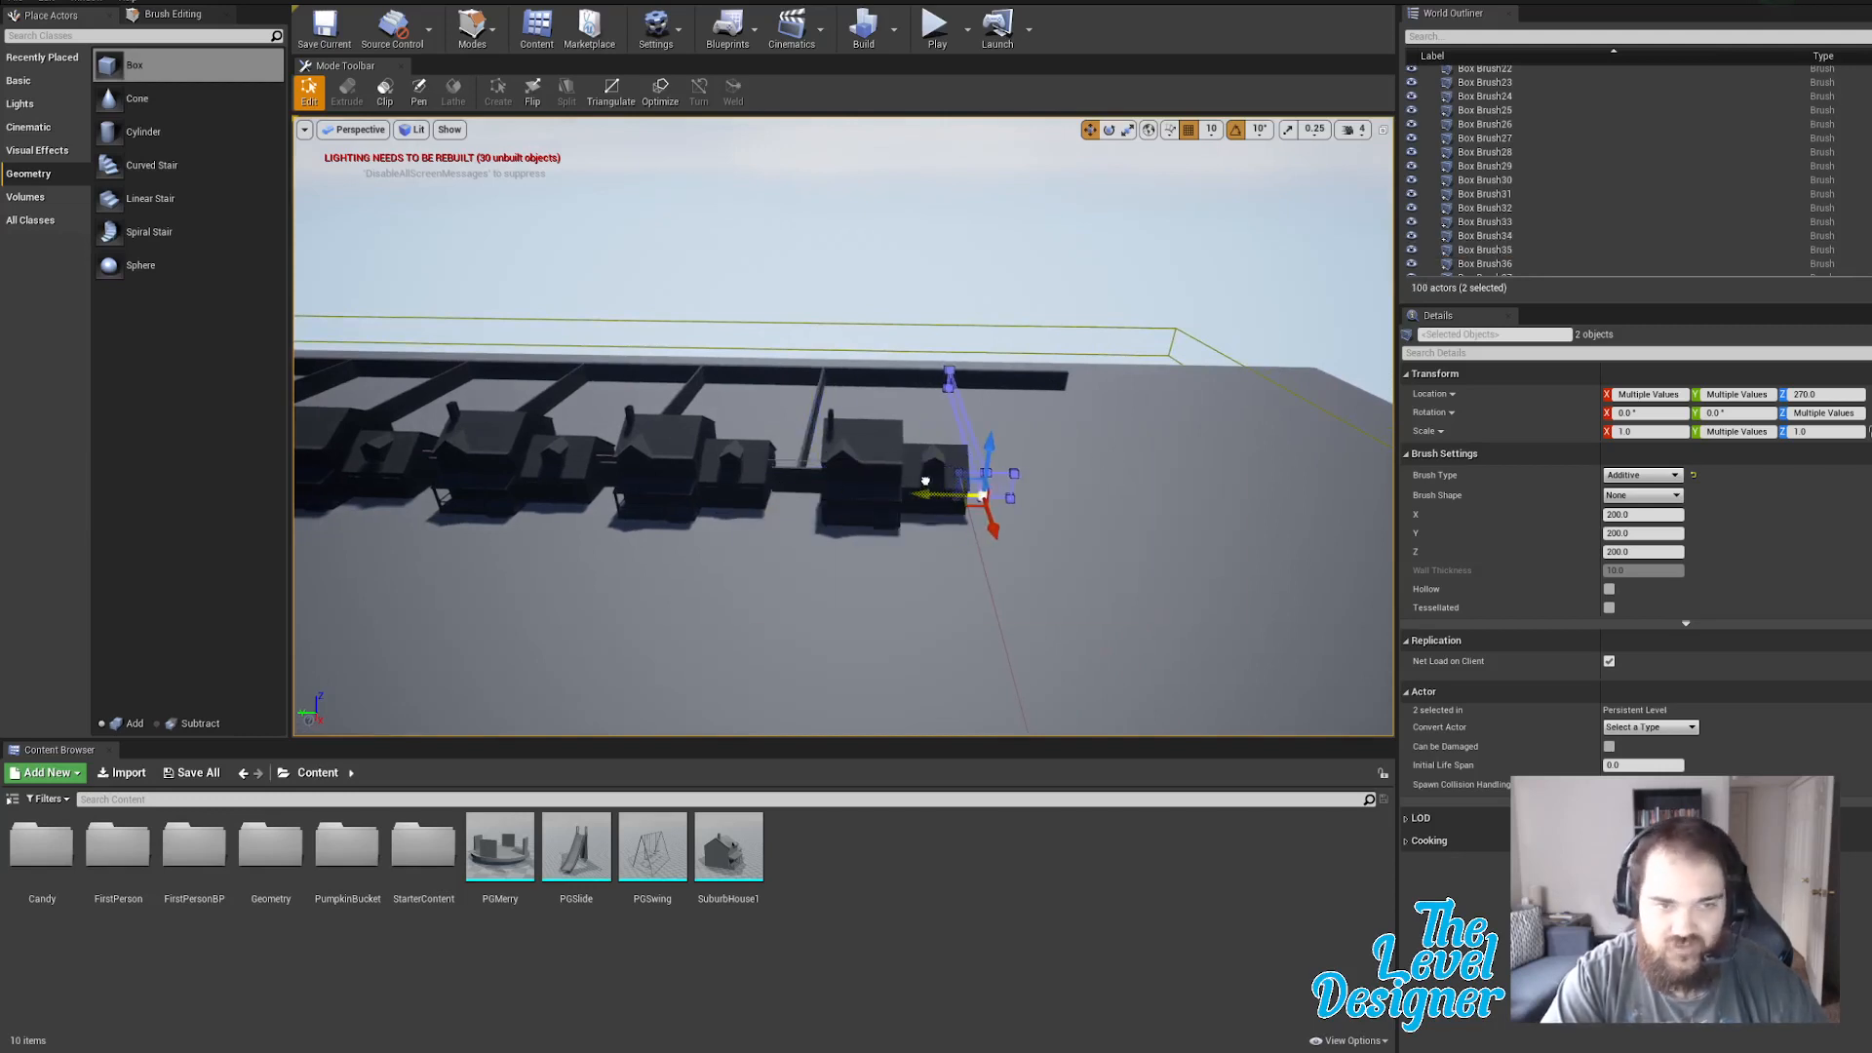
key(d)
Duplicate the long back wall with all dividers and gap walls, Box Brush27 through Box Brush45, and rotate the copies 180° around Z.
mouse_move(968, 471)
right_down()
mouse_move(700, 373)
mouse_move(575, 389)
mouse_move(934, 622)
mouse_move(897, 584)
mouse_move(968, 468)
mouse_move(858, 406)
right_up()
key(e)
scroll(1606, 220, down, 2)
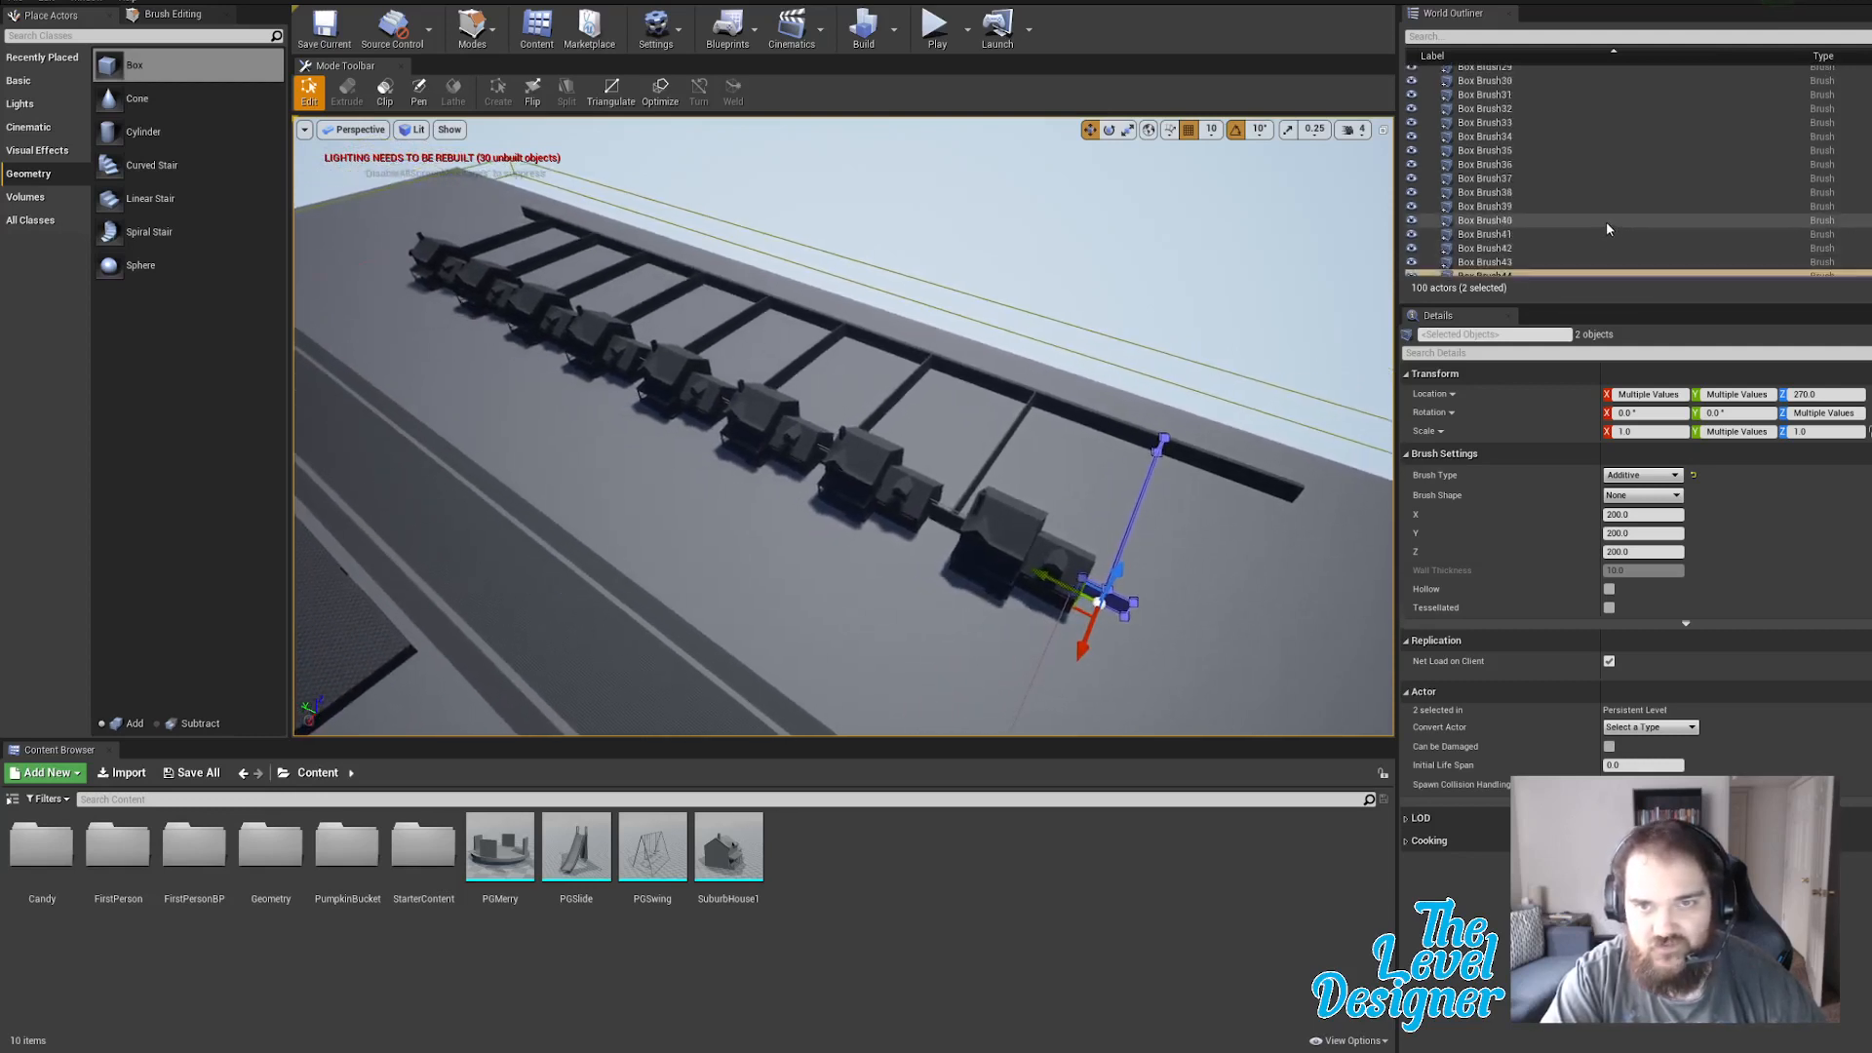
click(1537, 236)
scroll(1574, 181, up, 3)
scroll(1574, 181, up, 2)
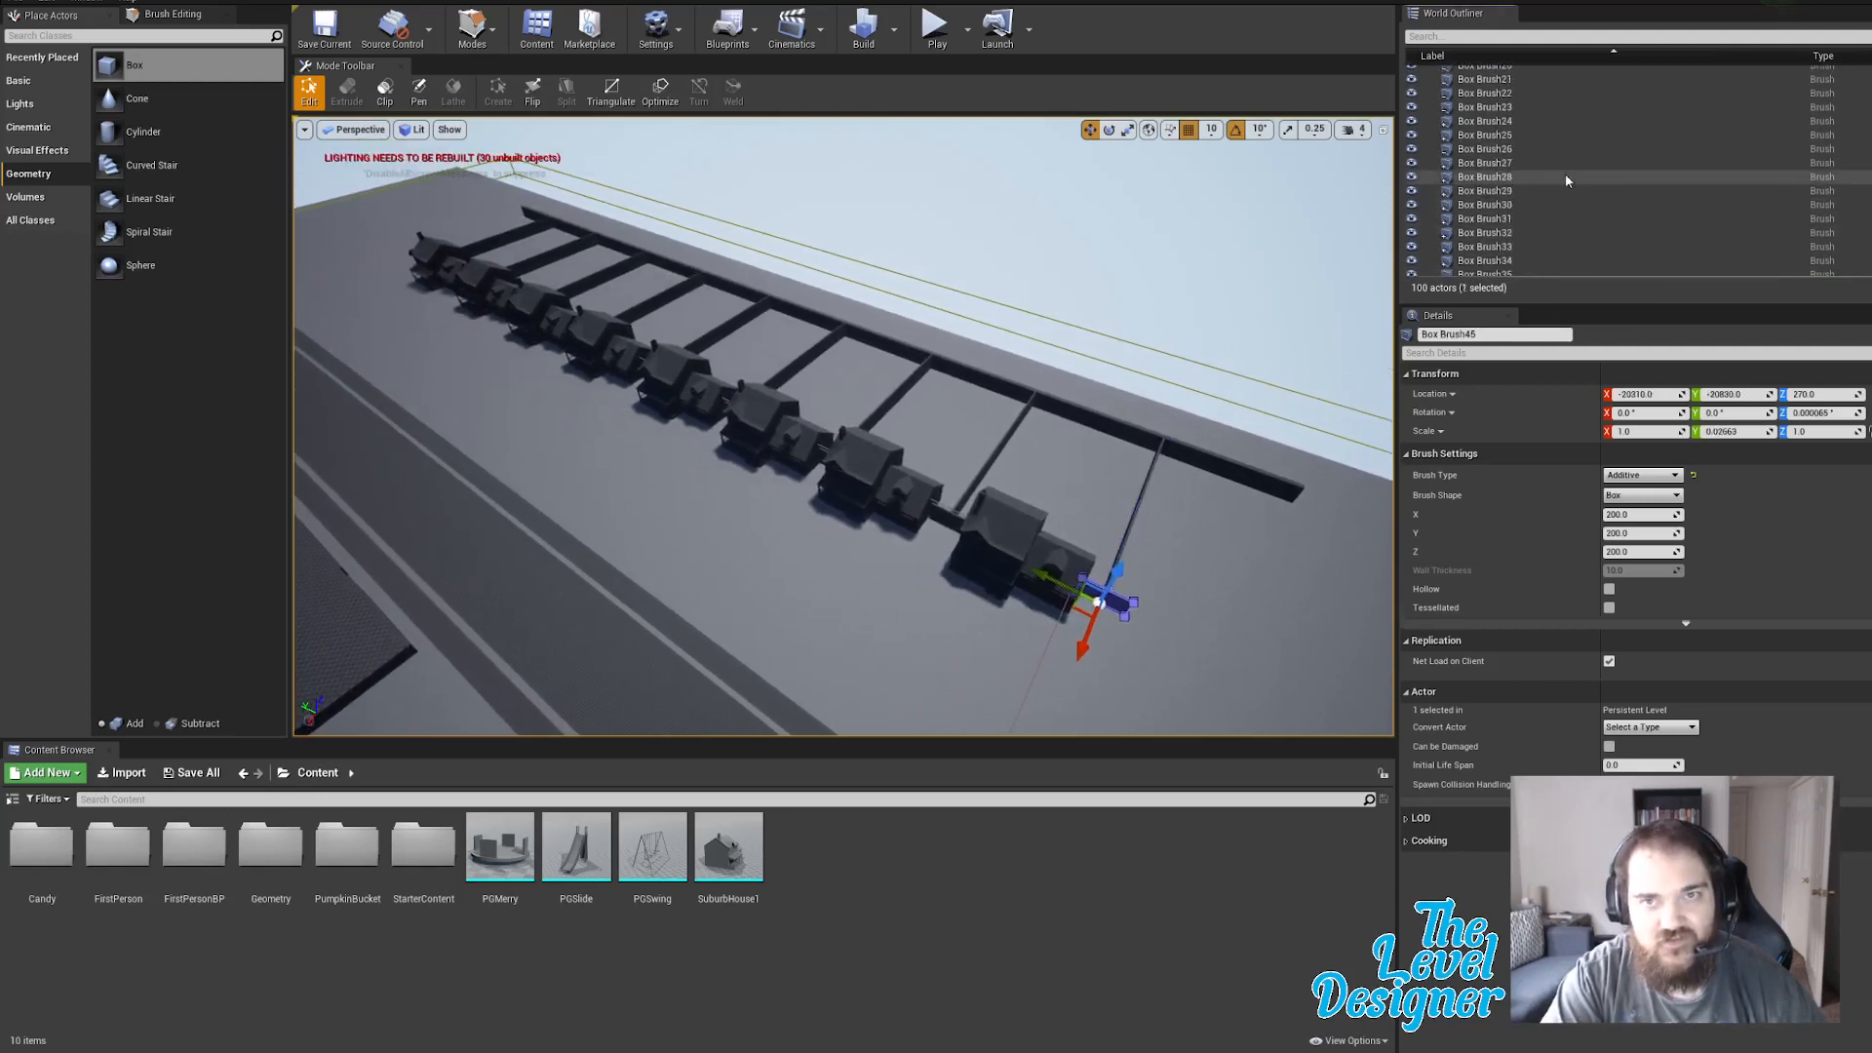
click(1515, 107)
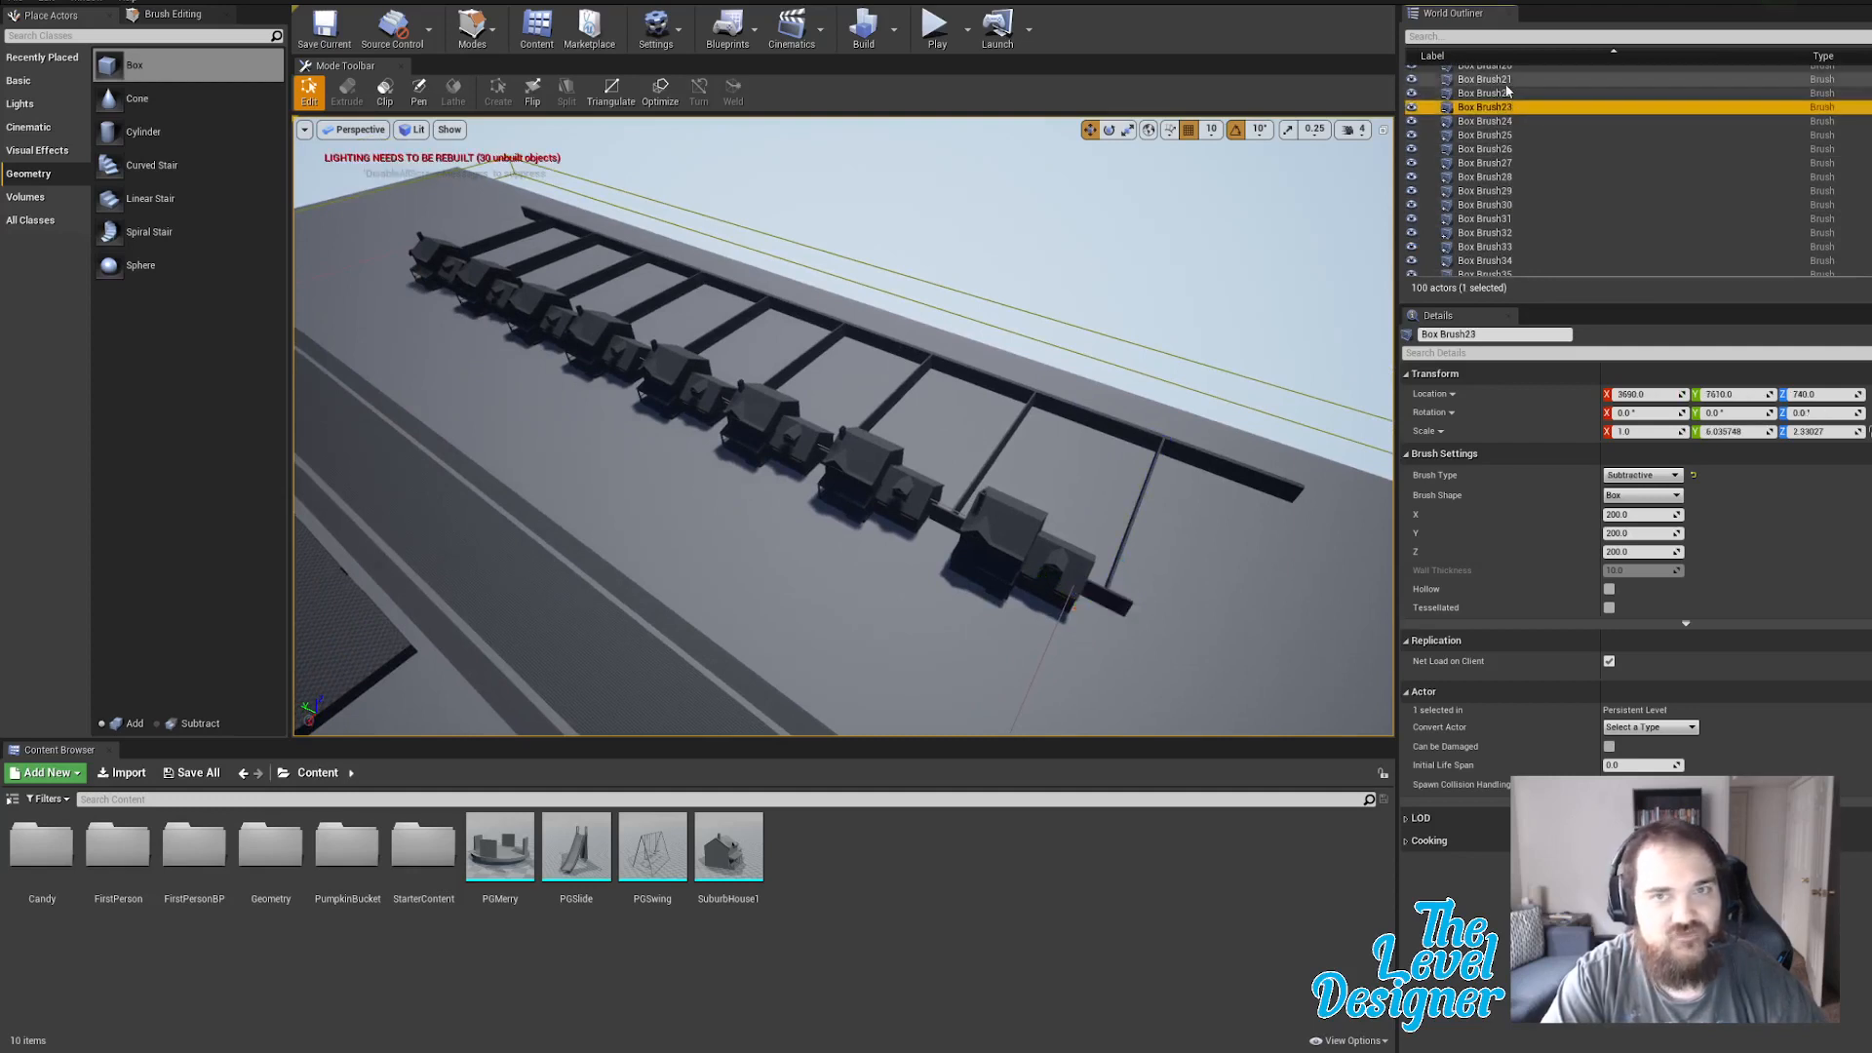
click(1515, 163)
click(1517, 151)
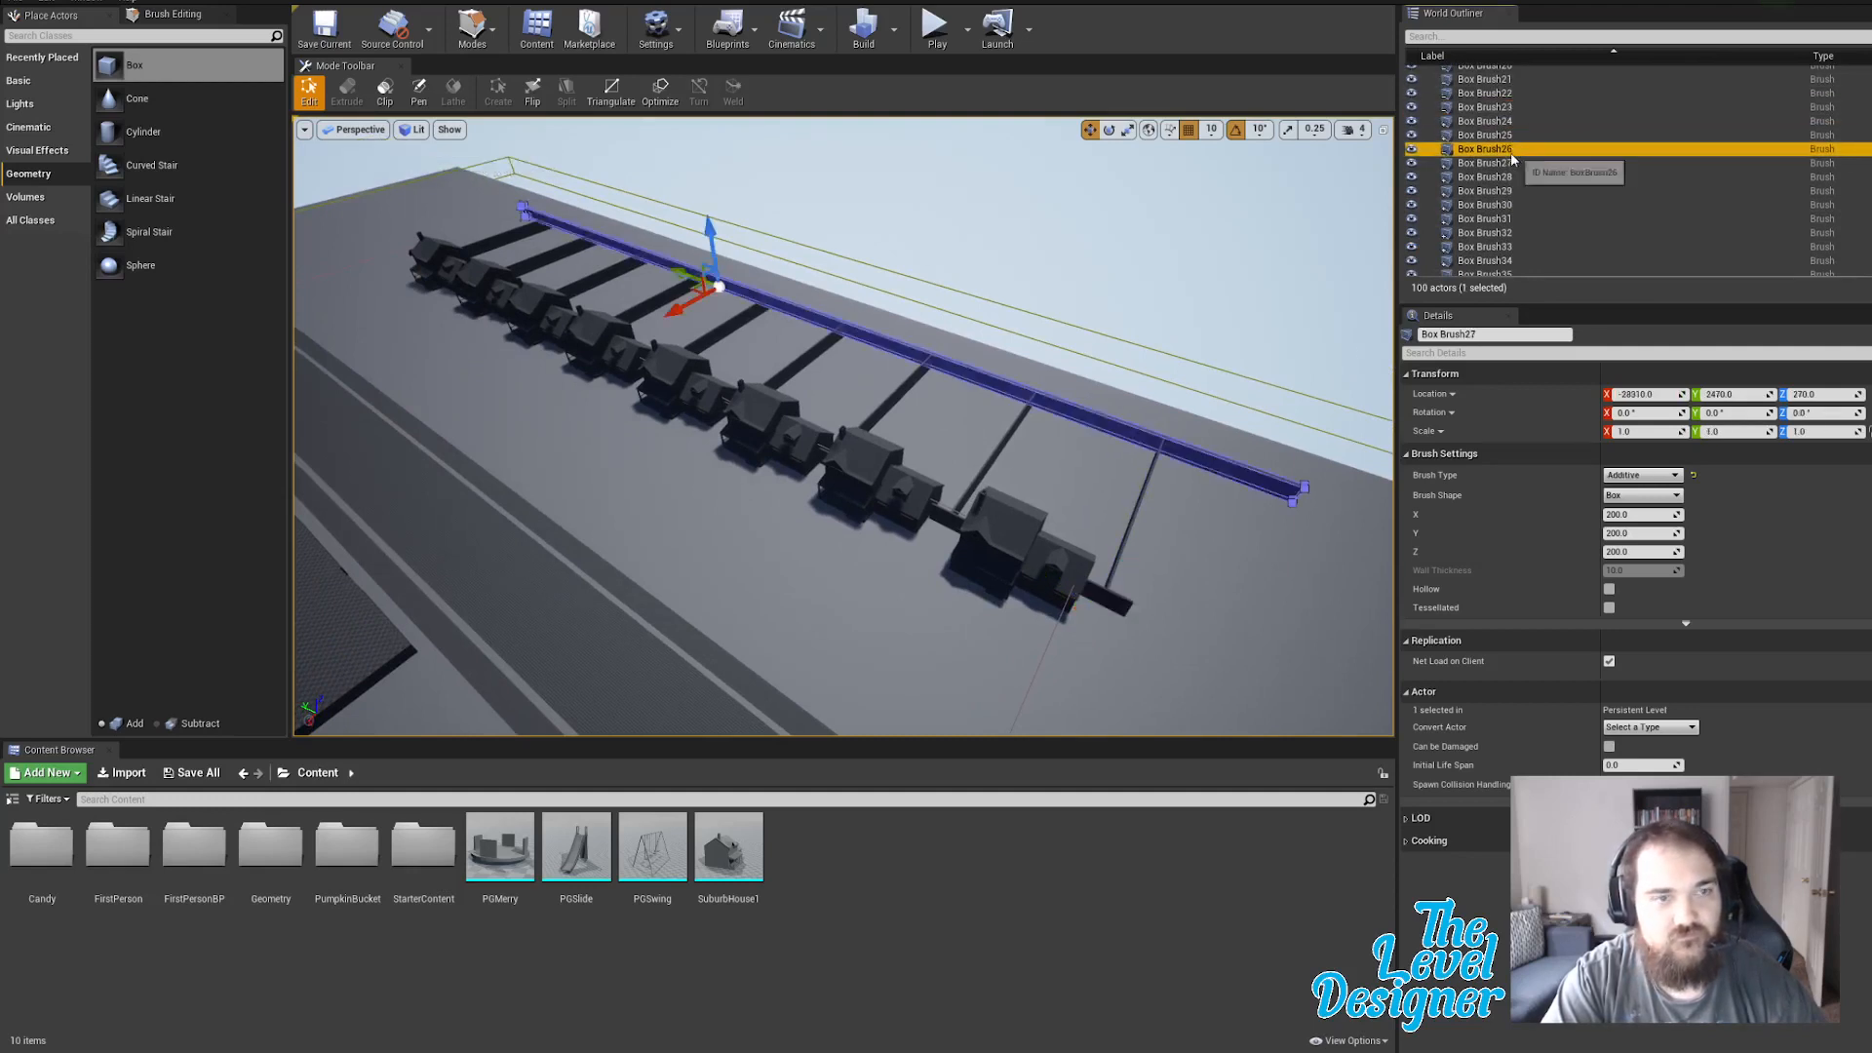
click(1520, 164)
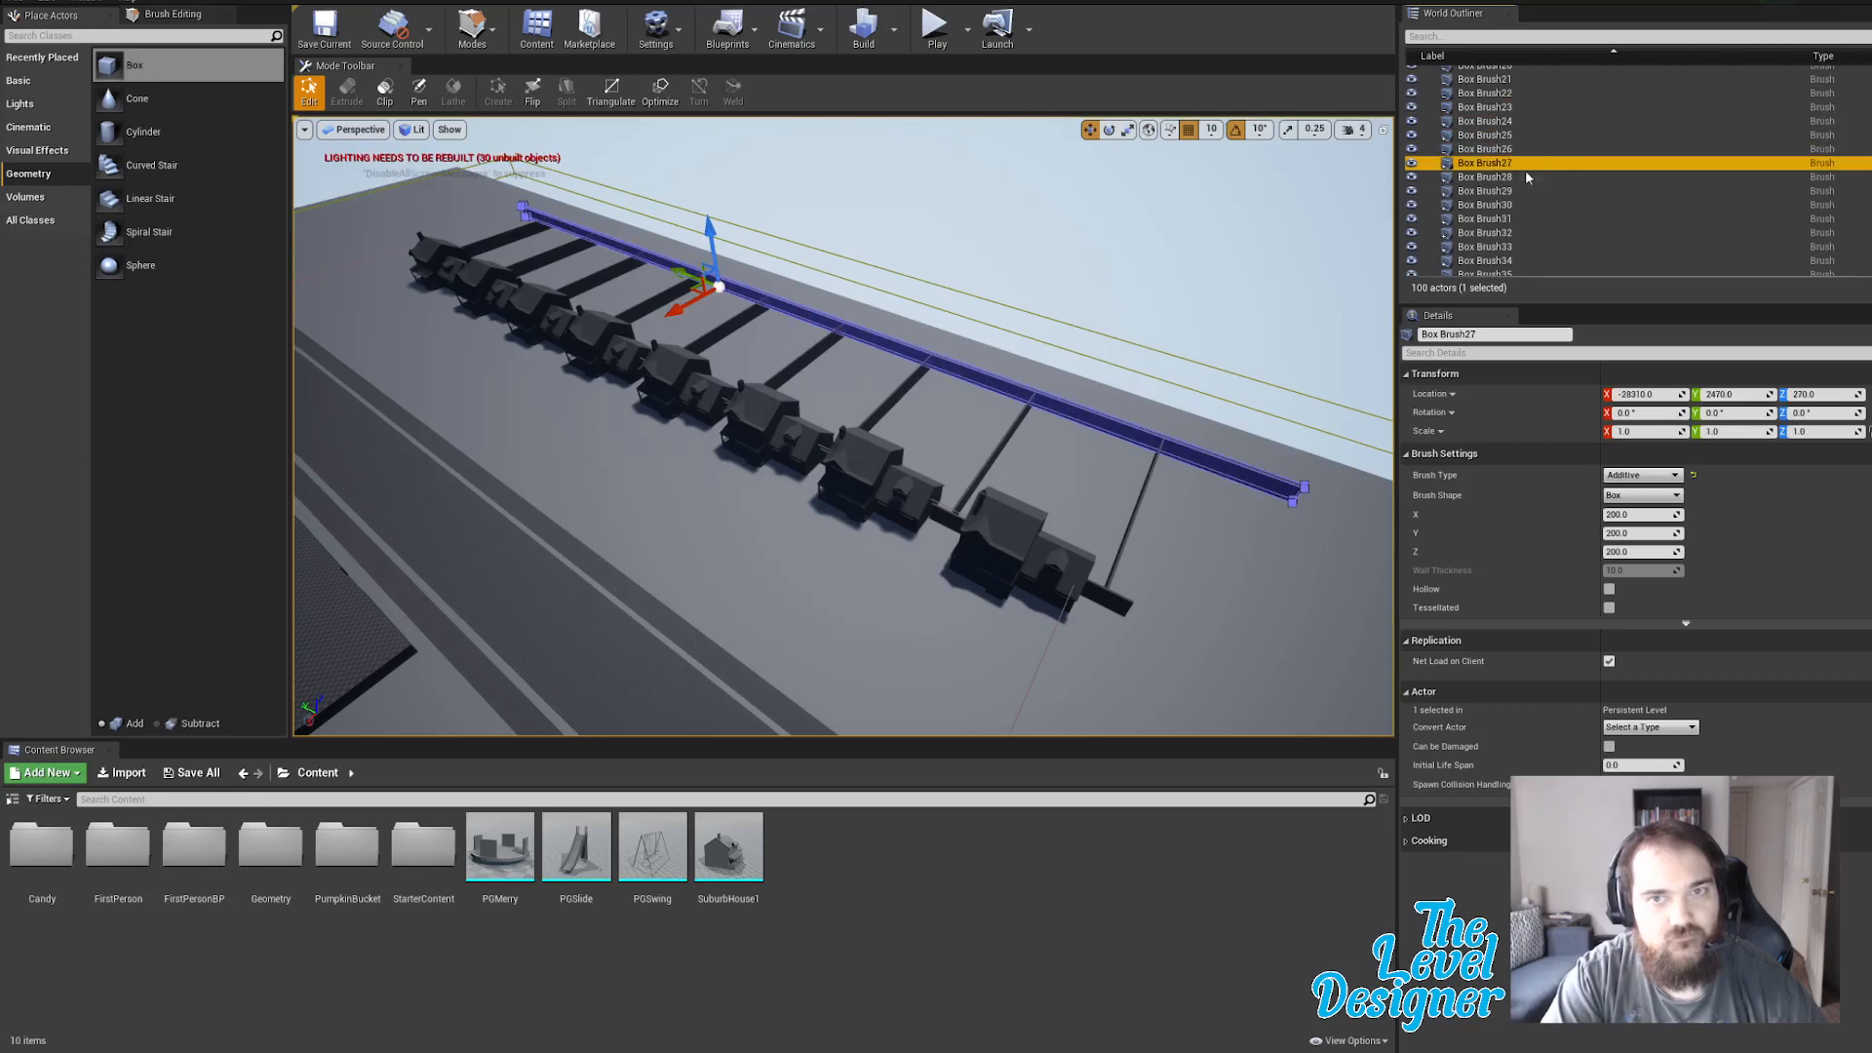
scroll(1547, 207, down, 5)
shift+click(1541, 219)
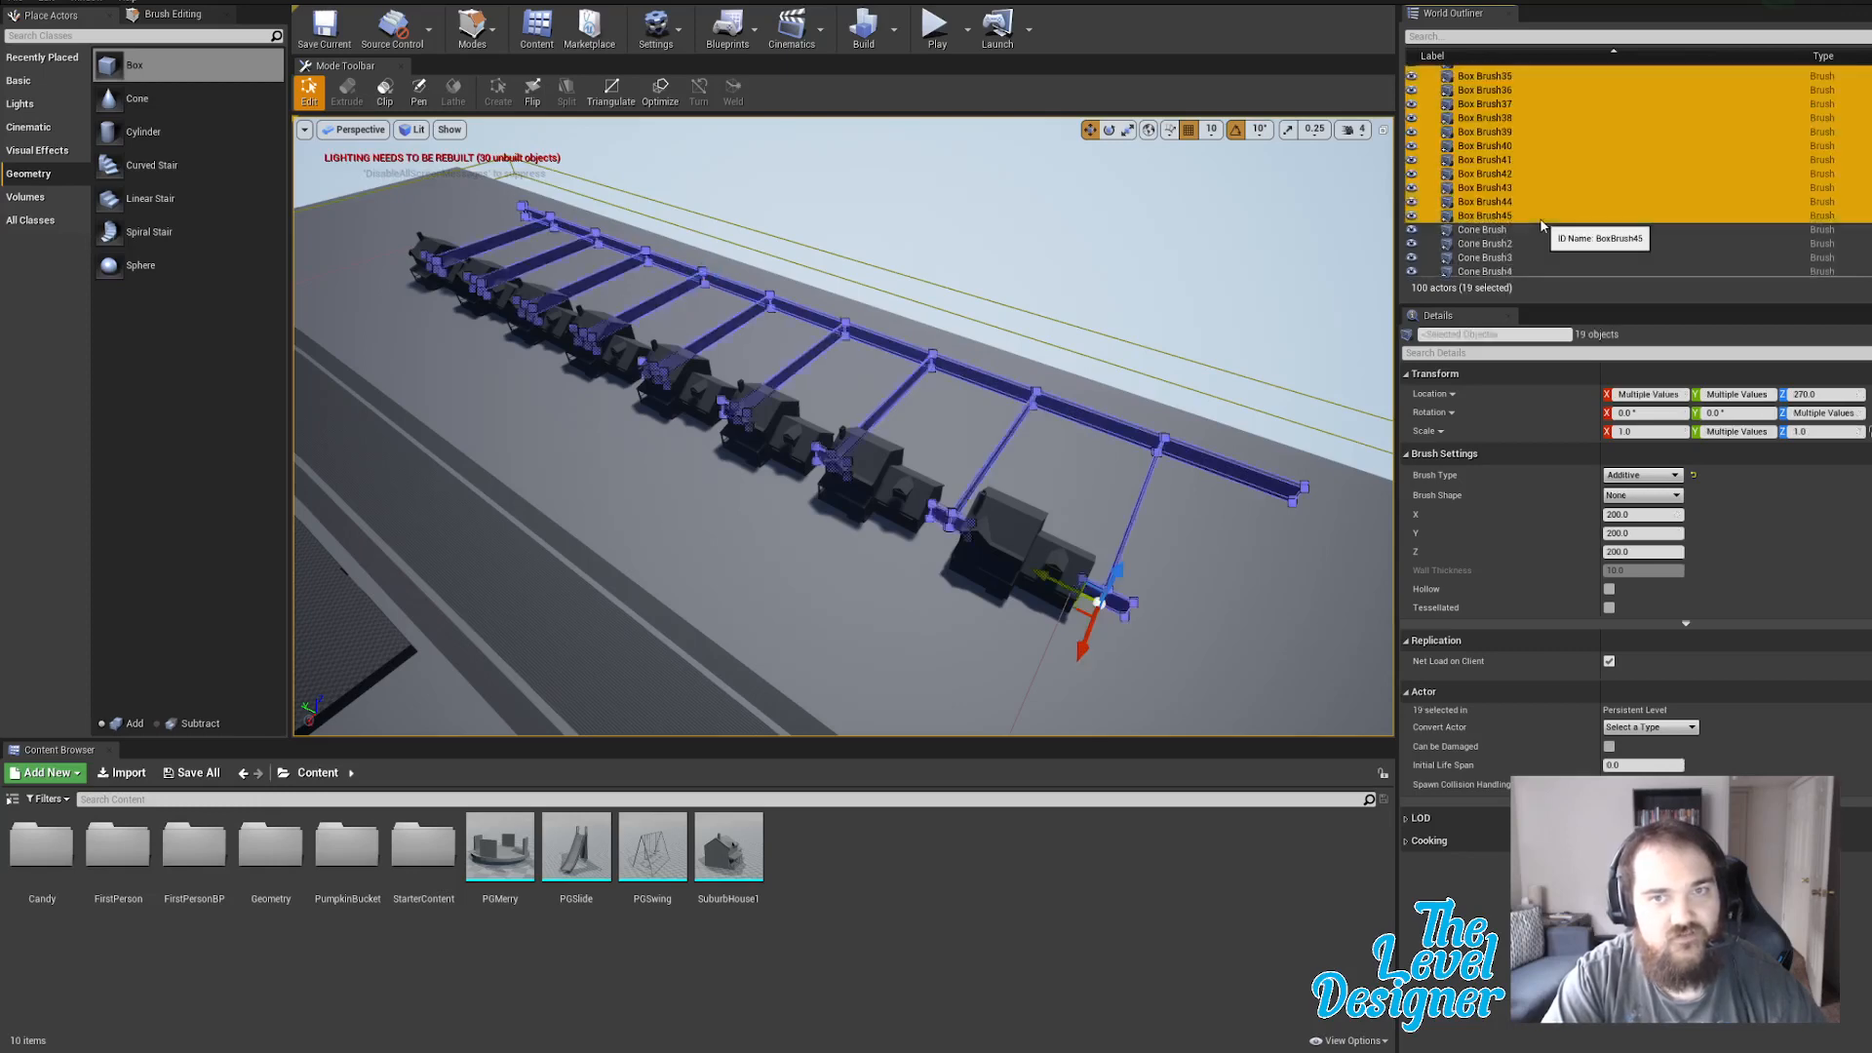
mouse_move(1158, 293)
right_down()
mouse_move(1073, 322)
mouse_move(1149, 297)
mouse_move(1160, 331)
right_up()
key(ctrl+w)
key(e)
mouse_move(1049, 579)
mouse_down()
mouse_move(965, 573)
mouse_move(987, 559)
mouse_up()
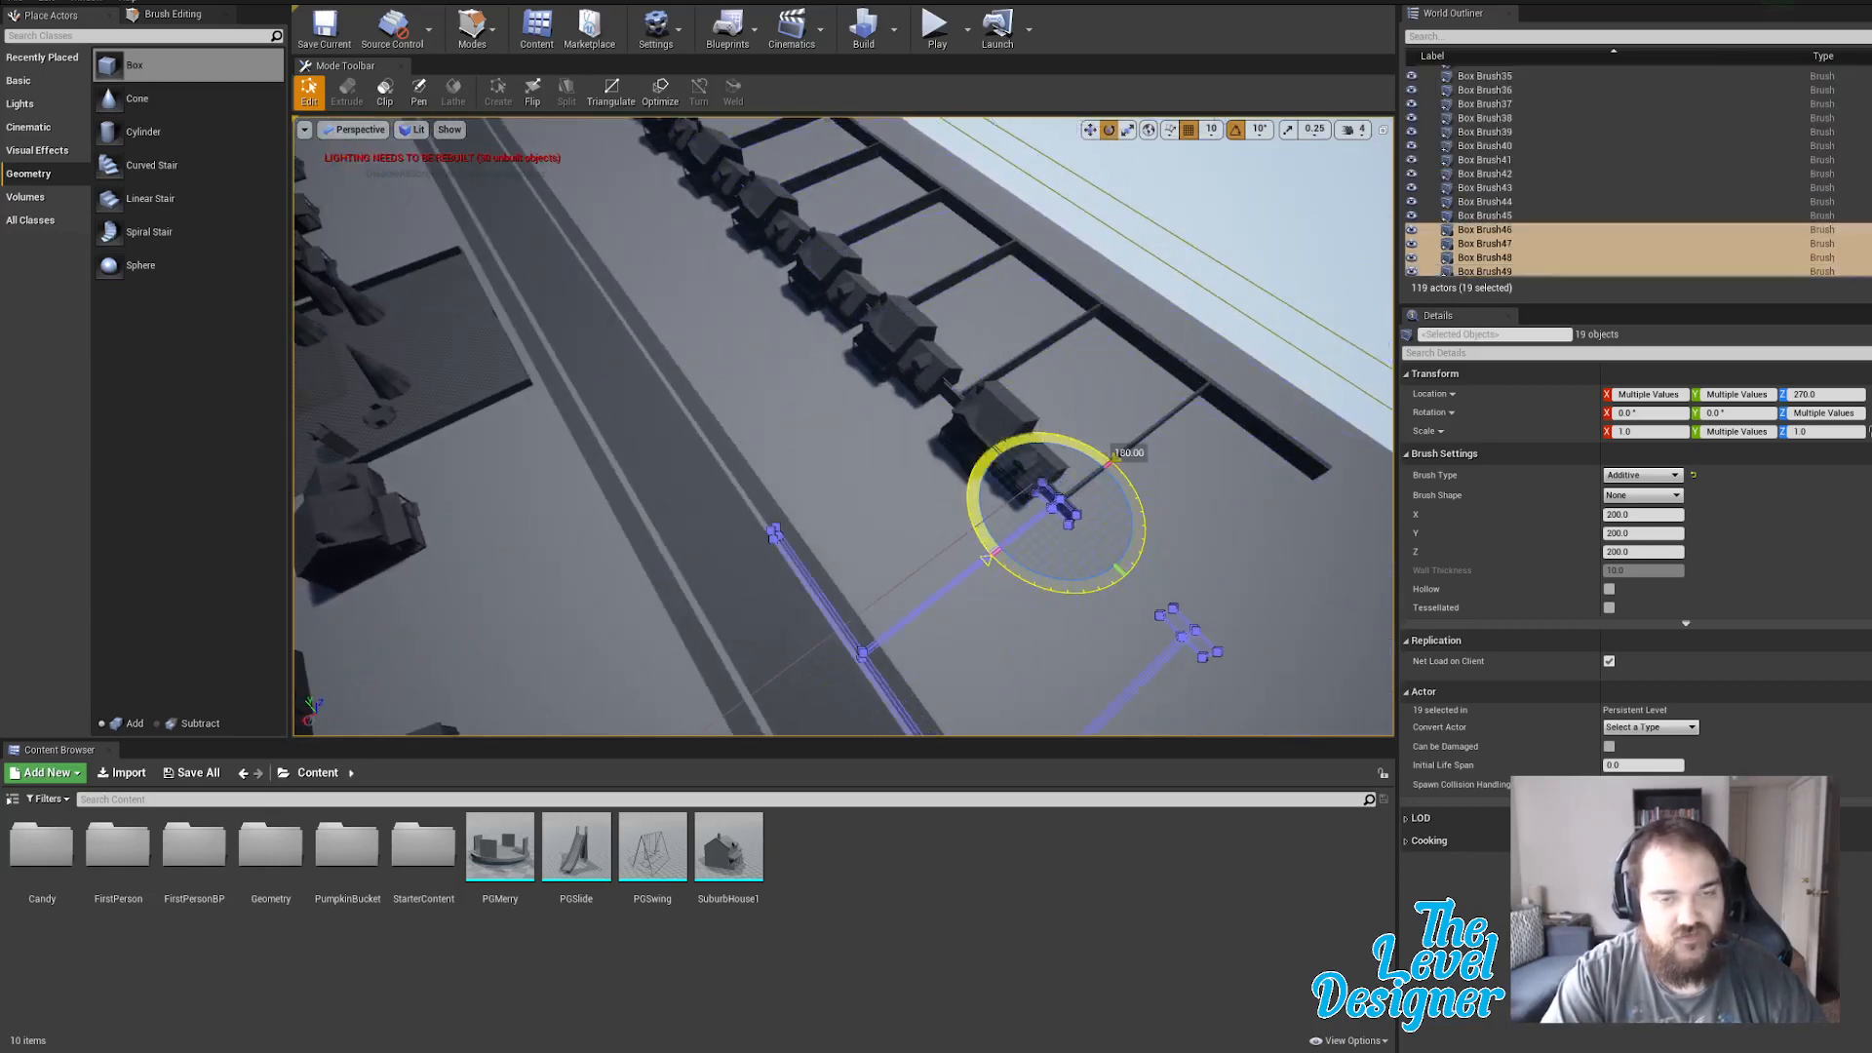
Move the rotated wall set across the level so it sits behind the opposite outer row, with its dividers in the house gaps.
key(w)
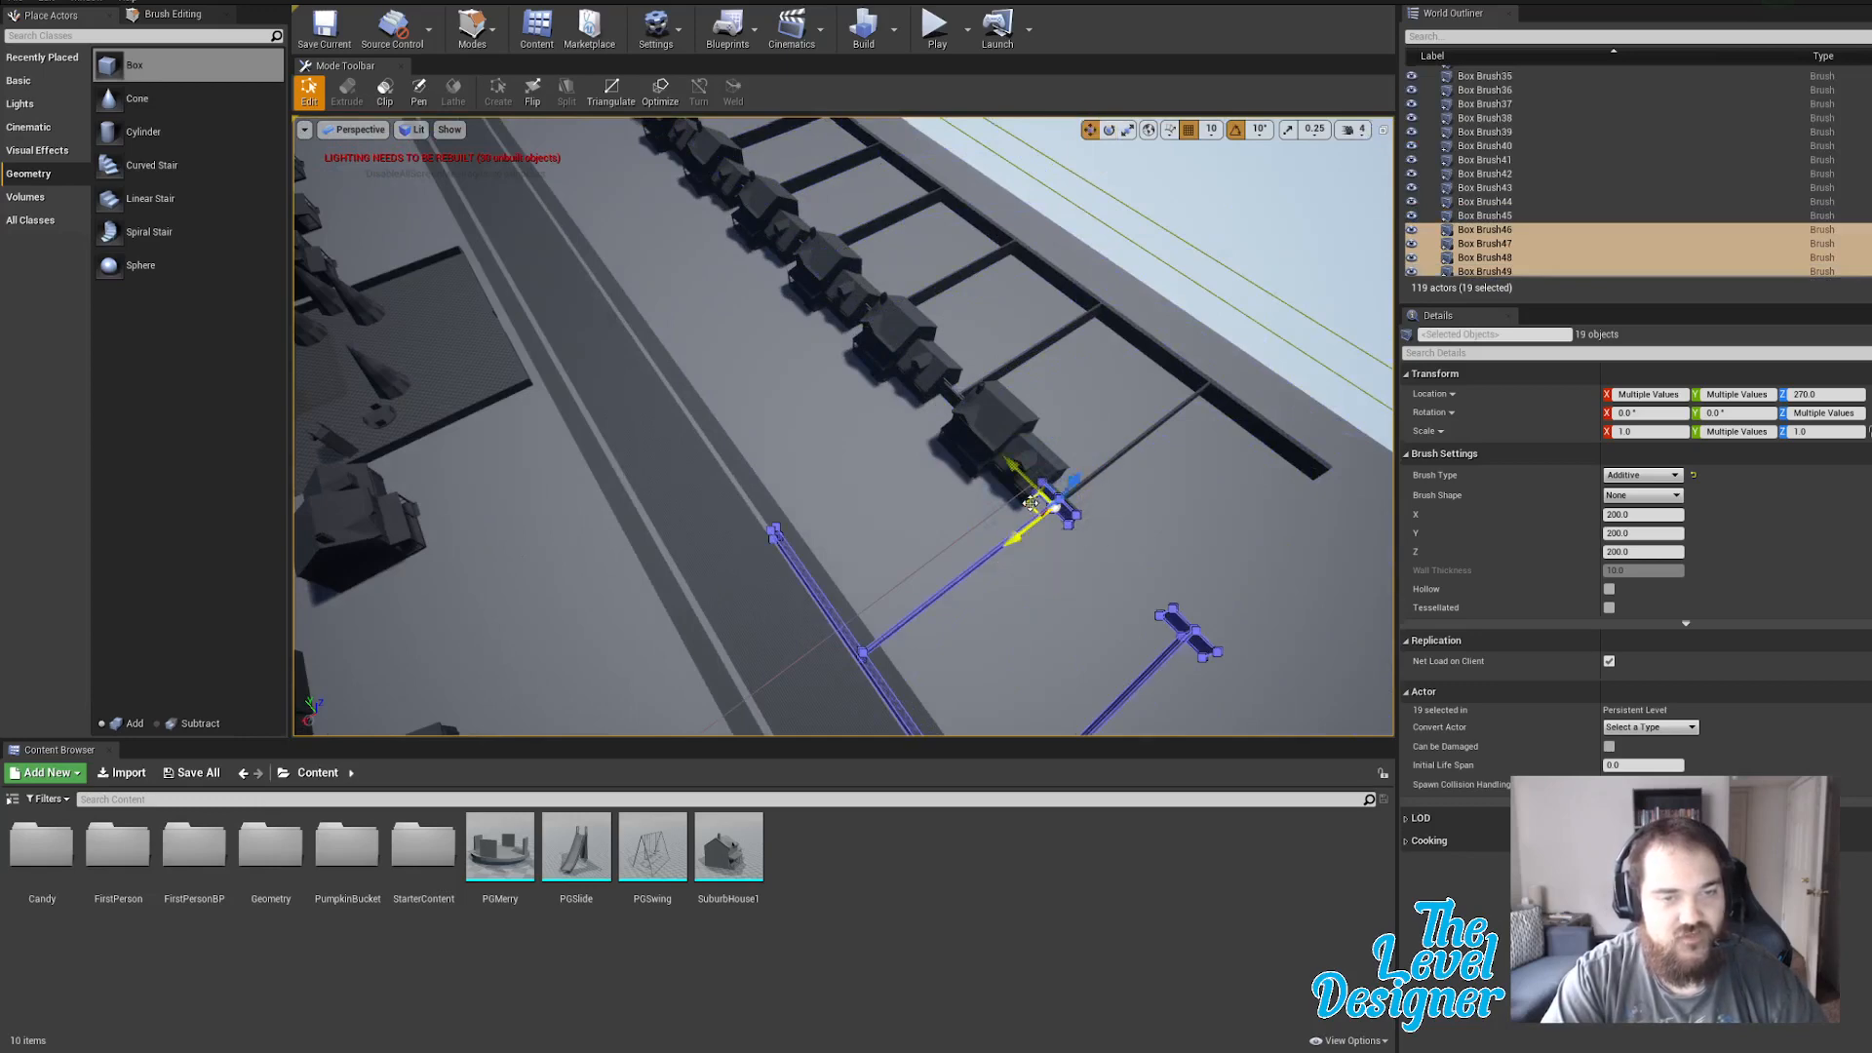
drag(1031, 503, 581, 350)
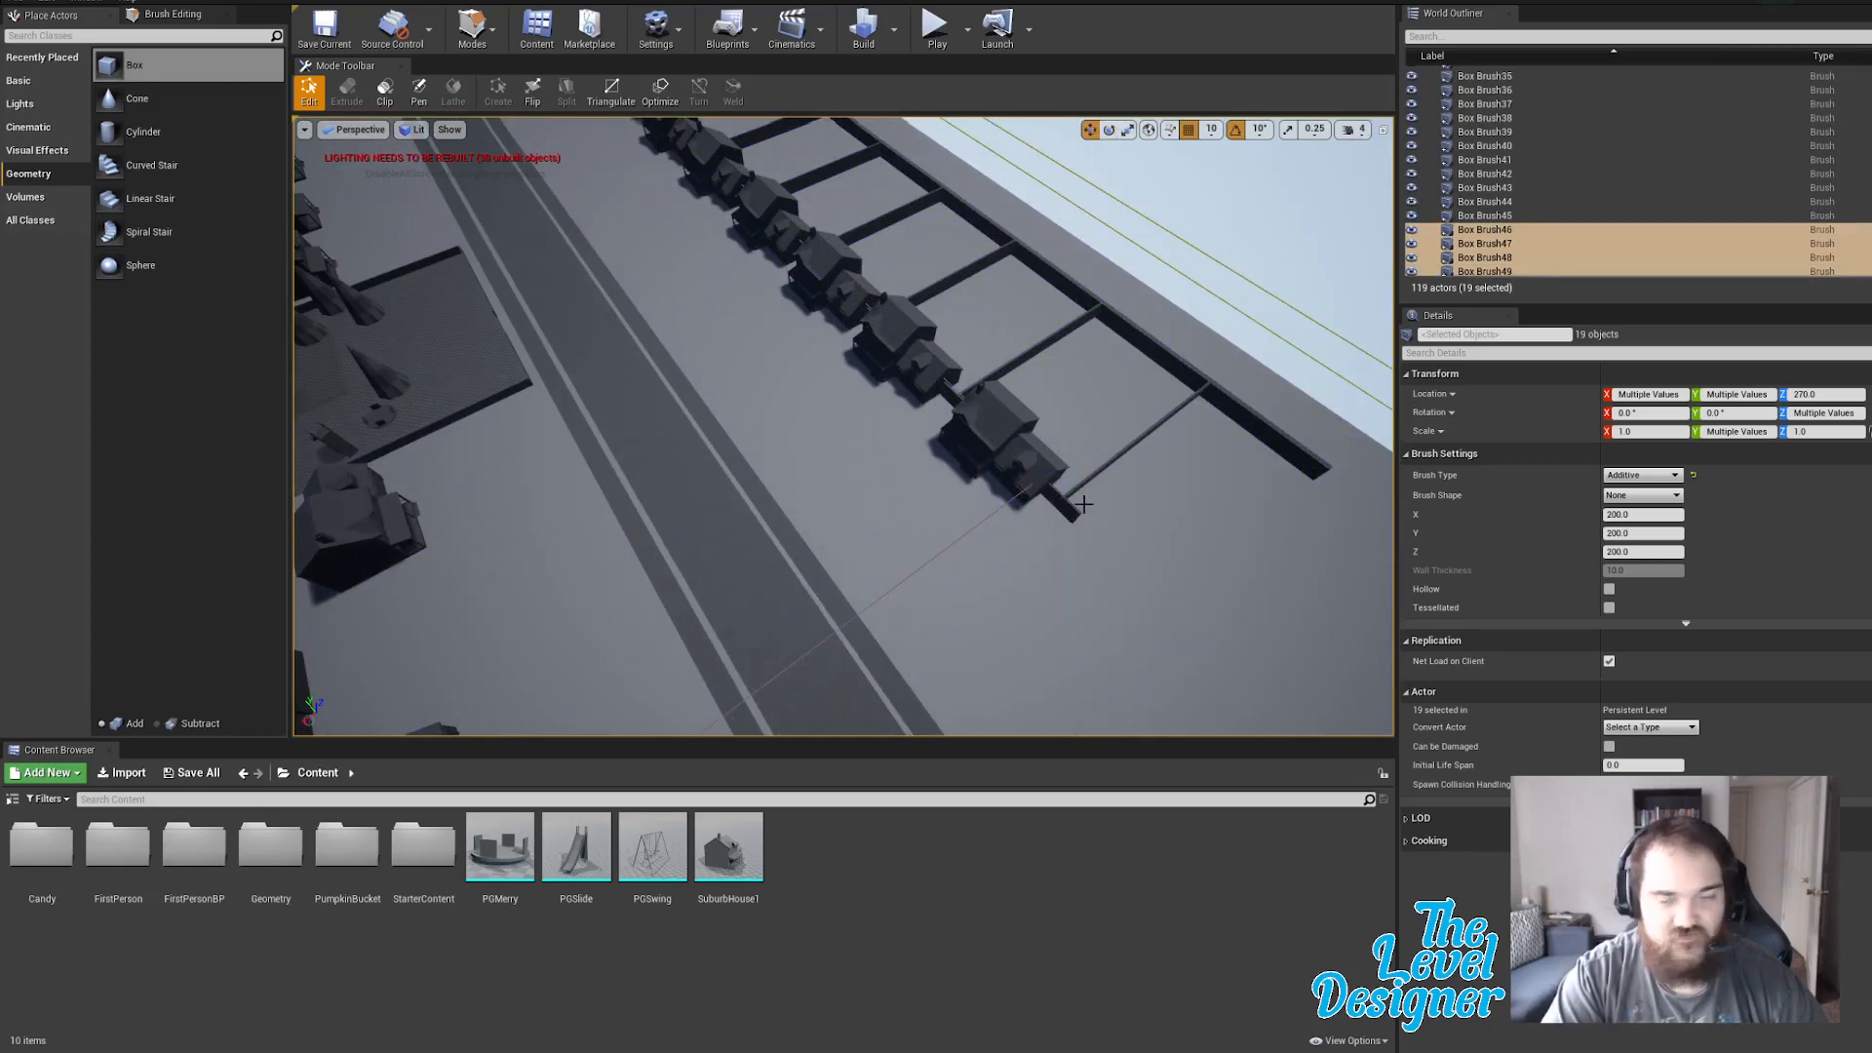
key(f)
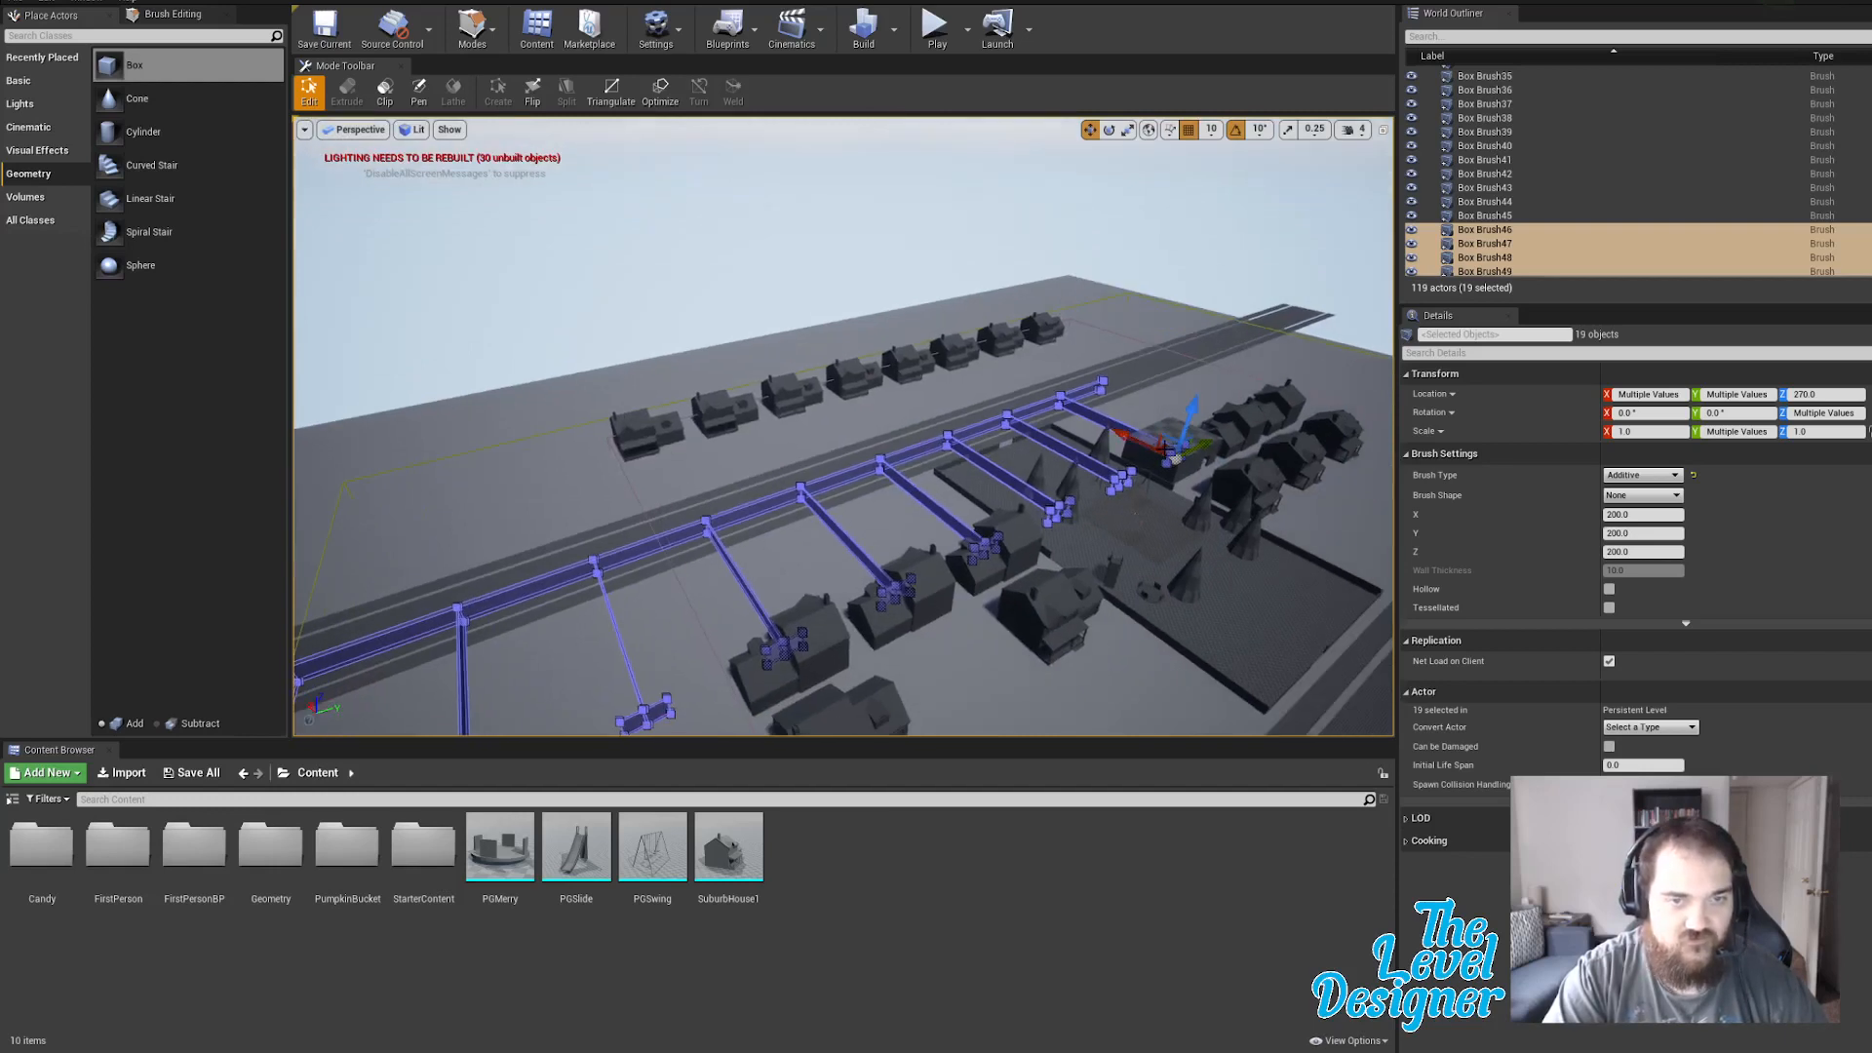
mouse_move(1165, 445)
mouse_down()
mouse_move(1092, 322)
mouse_move(1060, 330)
mouse_up()
mouse_move(1060, 330)
right_down()
mouse_move(1063, 420)
mouse_move(878, 390)
mouse_move(868, 351)
mouse_move(1102, 459)
mouse_move(834, 293)
mouse_move(1005, 458)
mouse_move(1073, 463)
mouse_move(1029, 478)
mouse_move(1326, 522)
mouse_move(1214, 515)
mouse_move(1077, 430)
right_up()
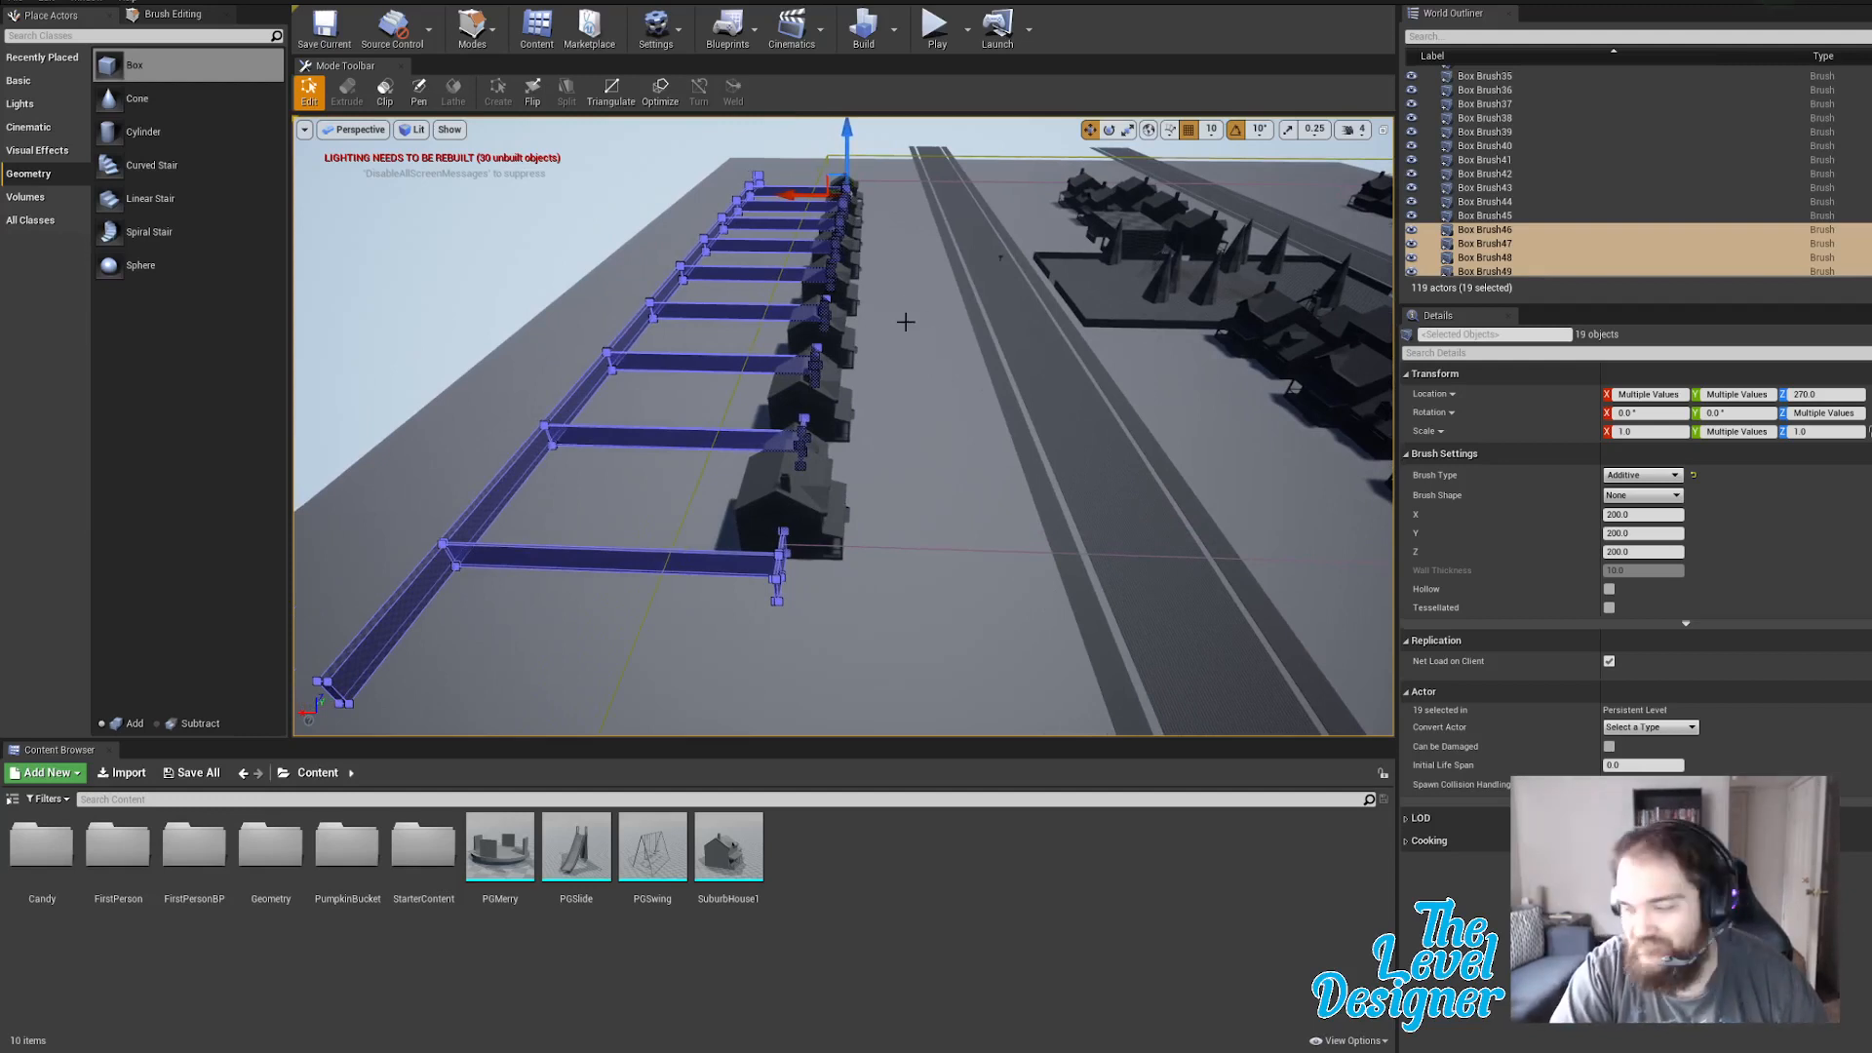
Examine how the copied back wall, dividers and gap walls line up with the houses along the opposite row.
mouse_move(994, 360)
right_down()
mouse_move(794, 361)
mouse_move(965, 385)
mouse_move(1267, 372)
mouse_move(693, 371)
mouse_move(590, 423)
right_up()
key(w)
key(d)
key(d)
key(d)
key(s)
key(a)
key(w)
key(a)
key(d)
key(s)
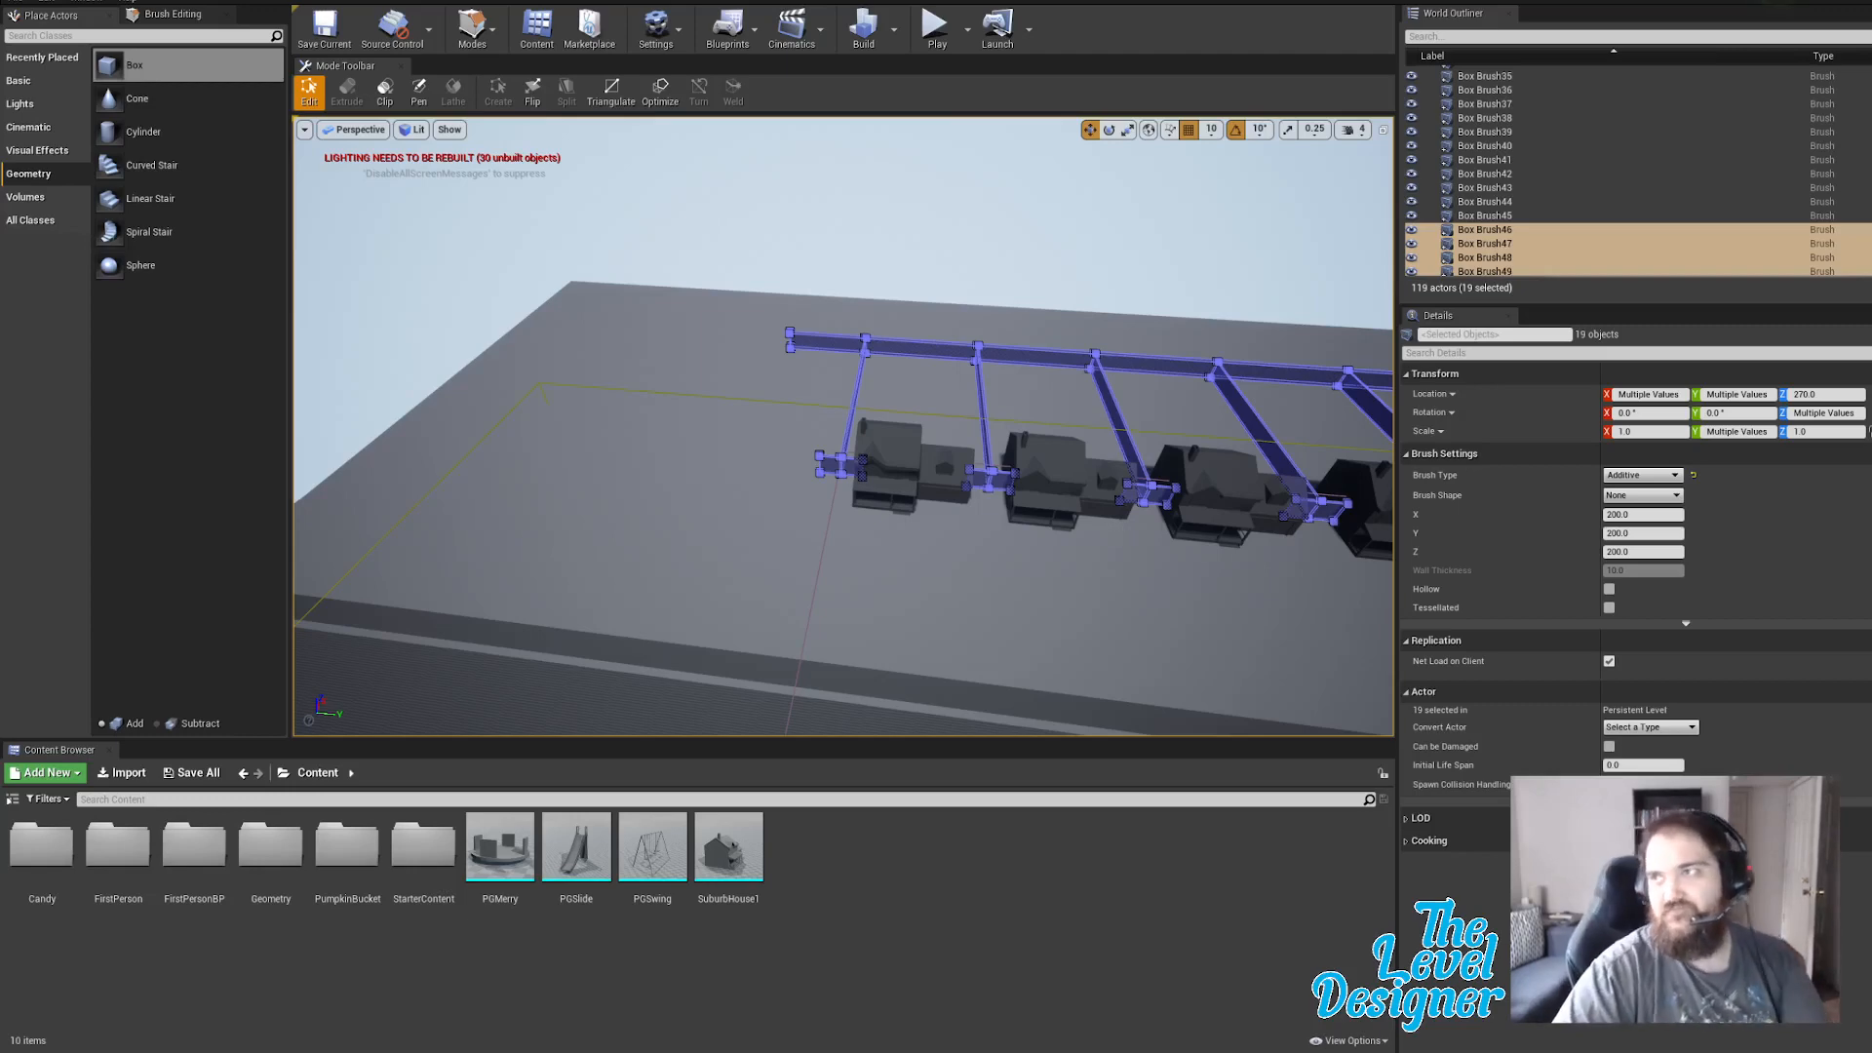
Examine the BlocktoberWeek2Map plan in Photoshop around the Elementary School and Retail Stores, and return to the Unreal level.
drag(1871, 114, 1192, 74)
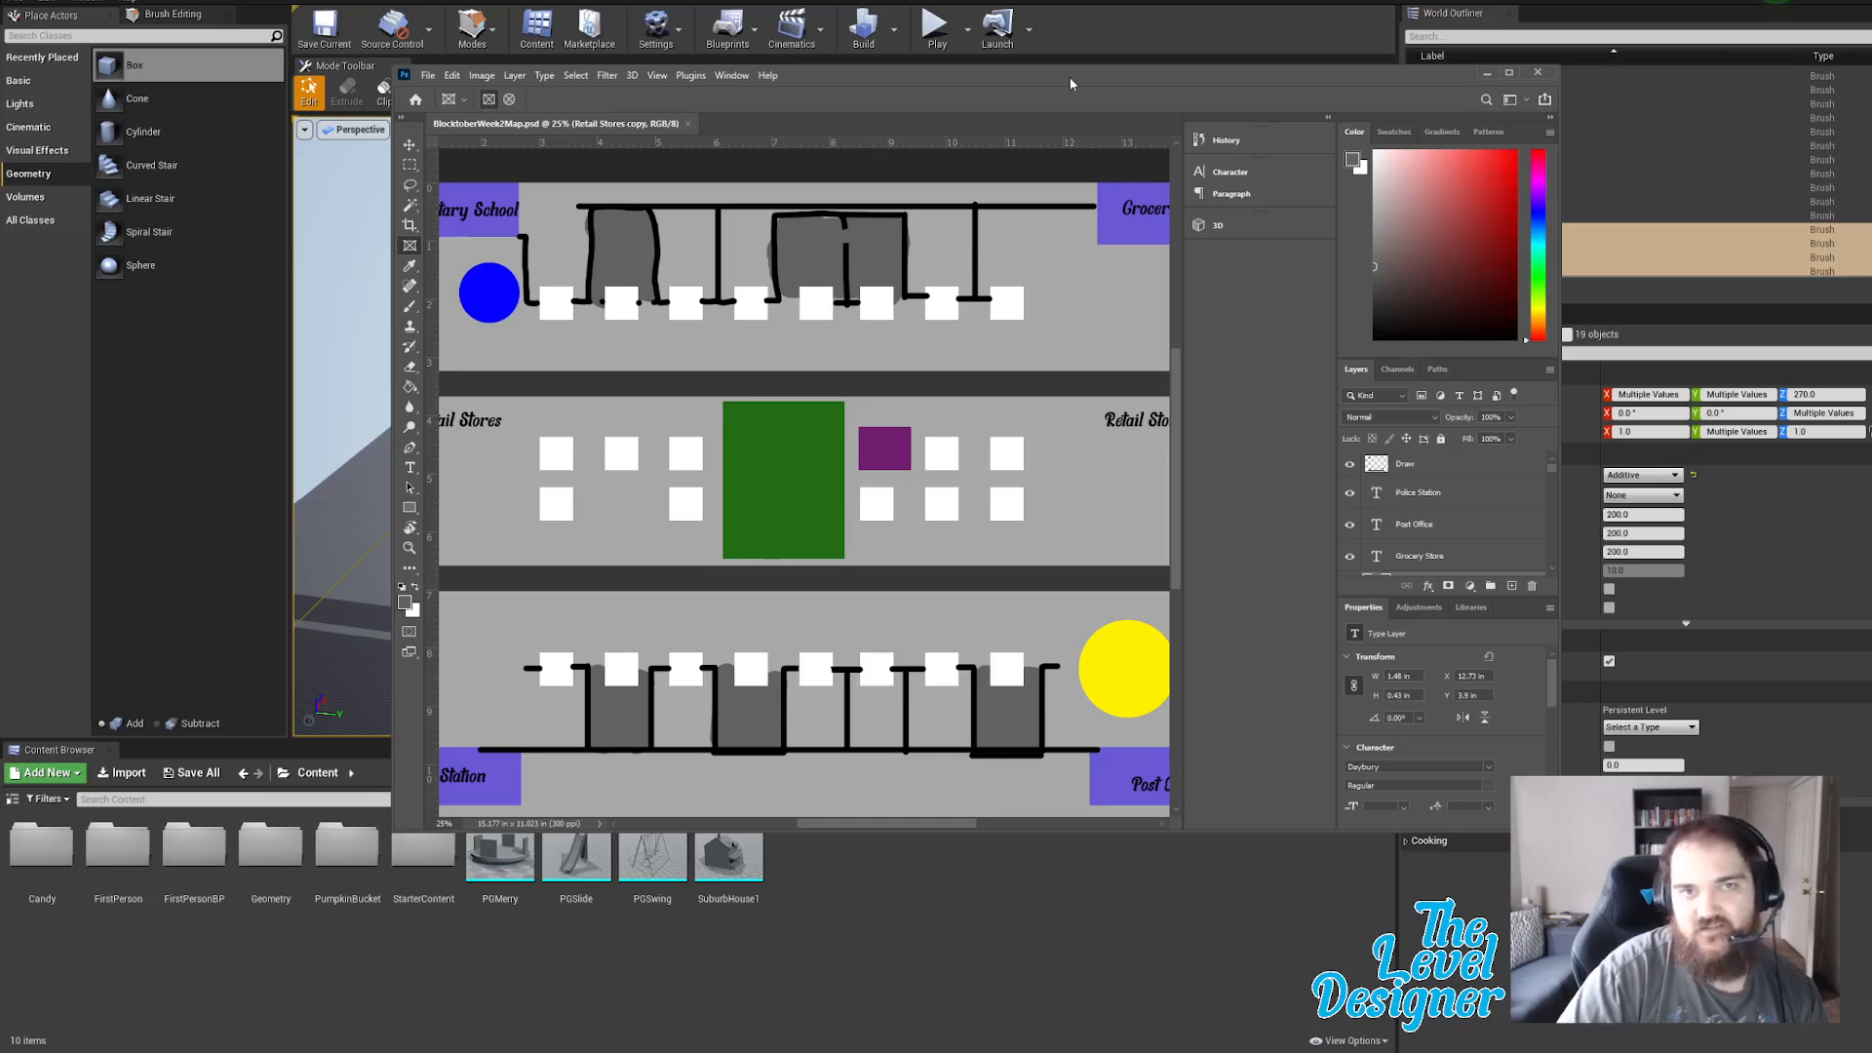
mouse_move(1071, 83)
mouse_down()
mouse_move(1871, 85)
mouse_move(1060, 62)
mouse_up()
scroll(869, 472, up, 3)
scroll(869, 472, down, 1)
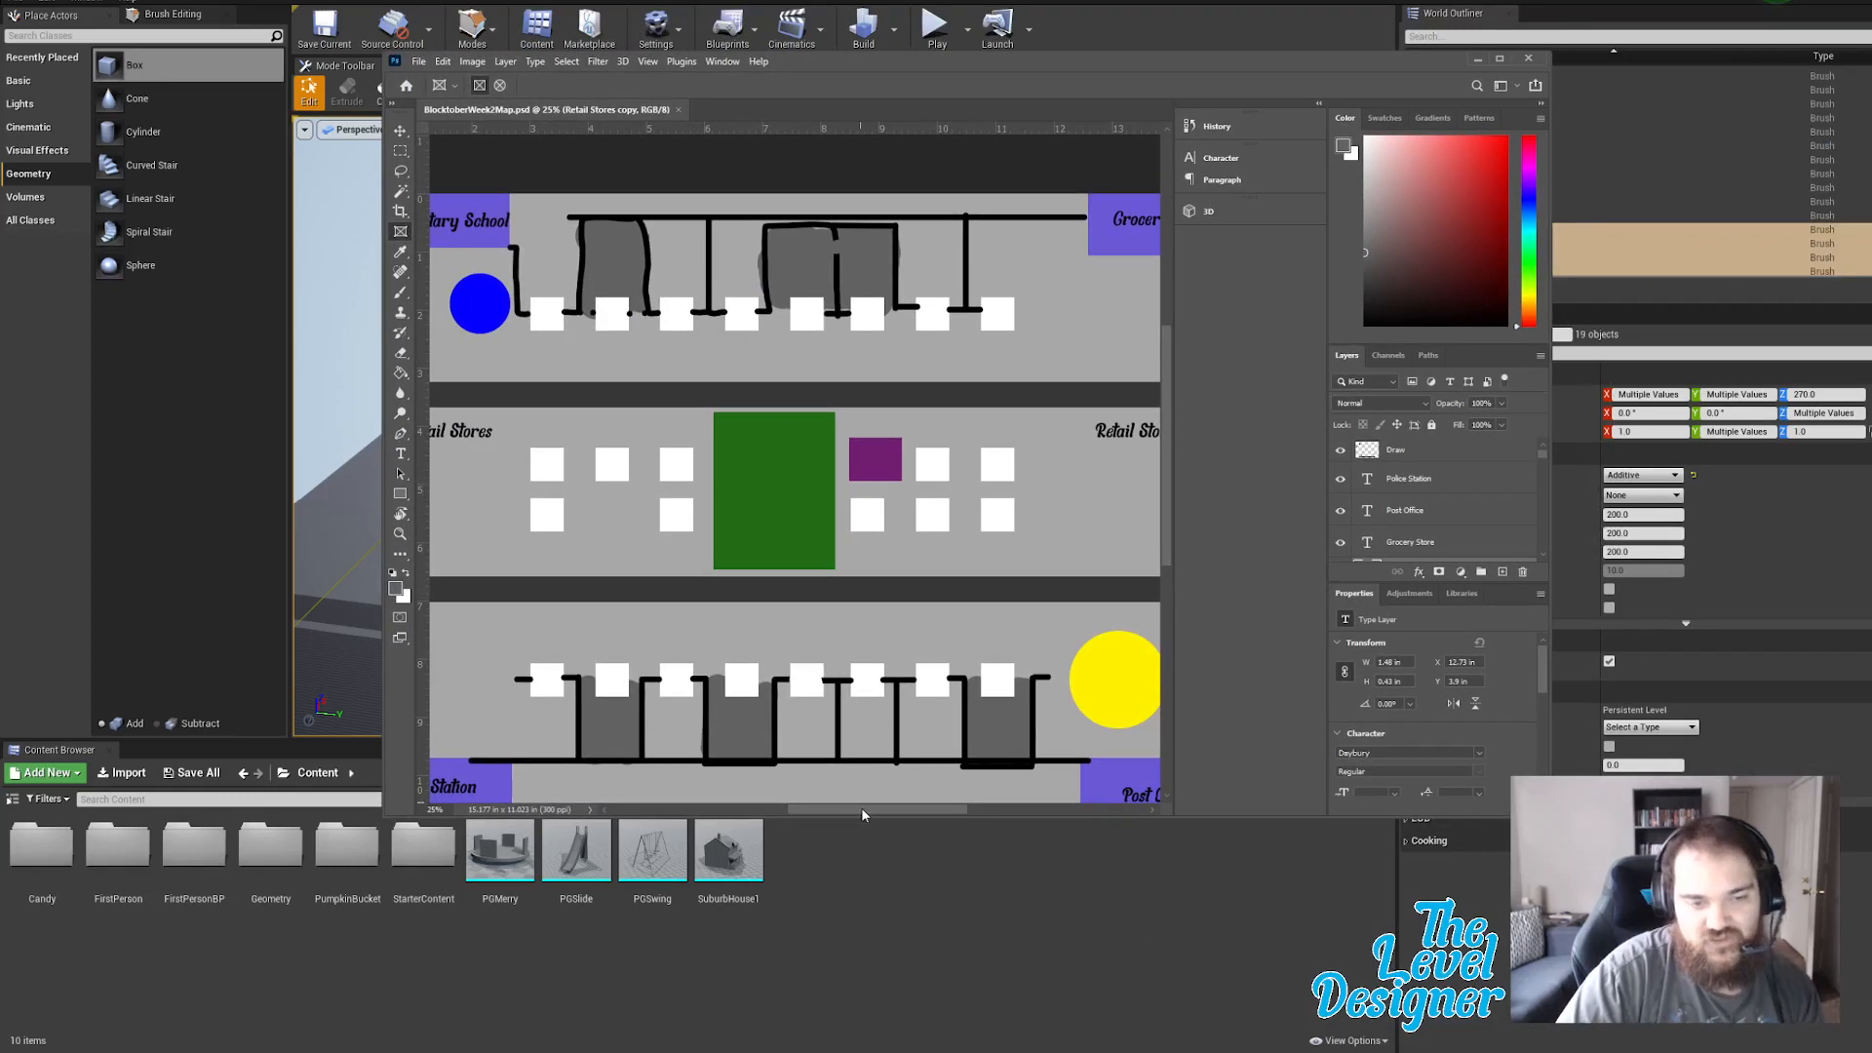
drag(862, 807, 804, 808)
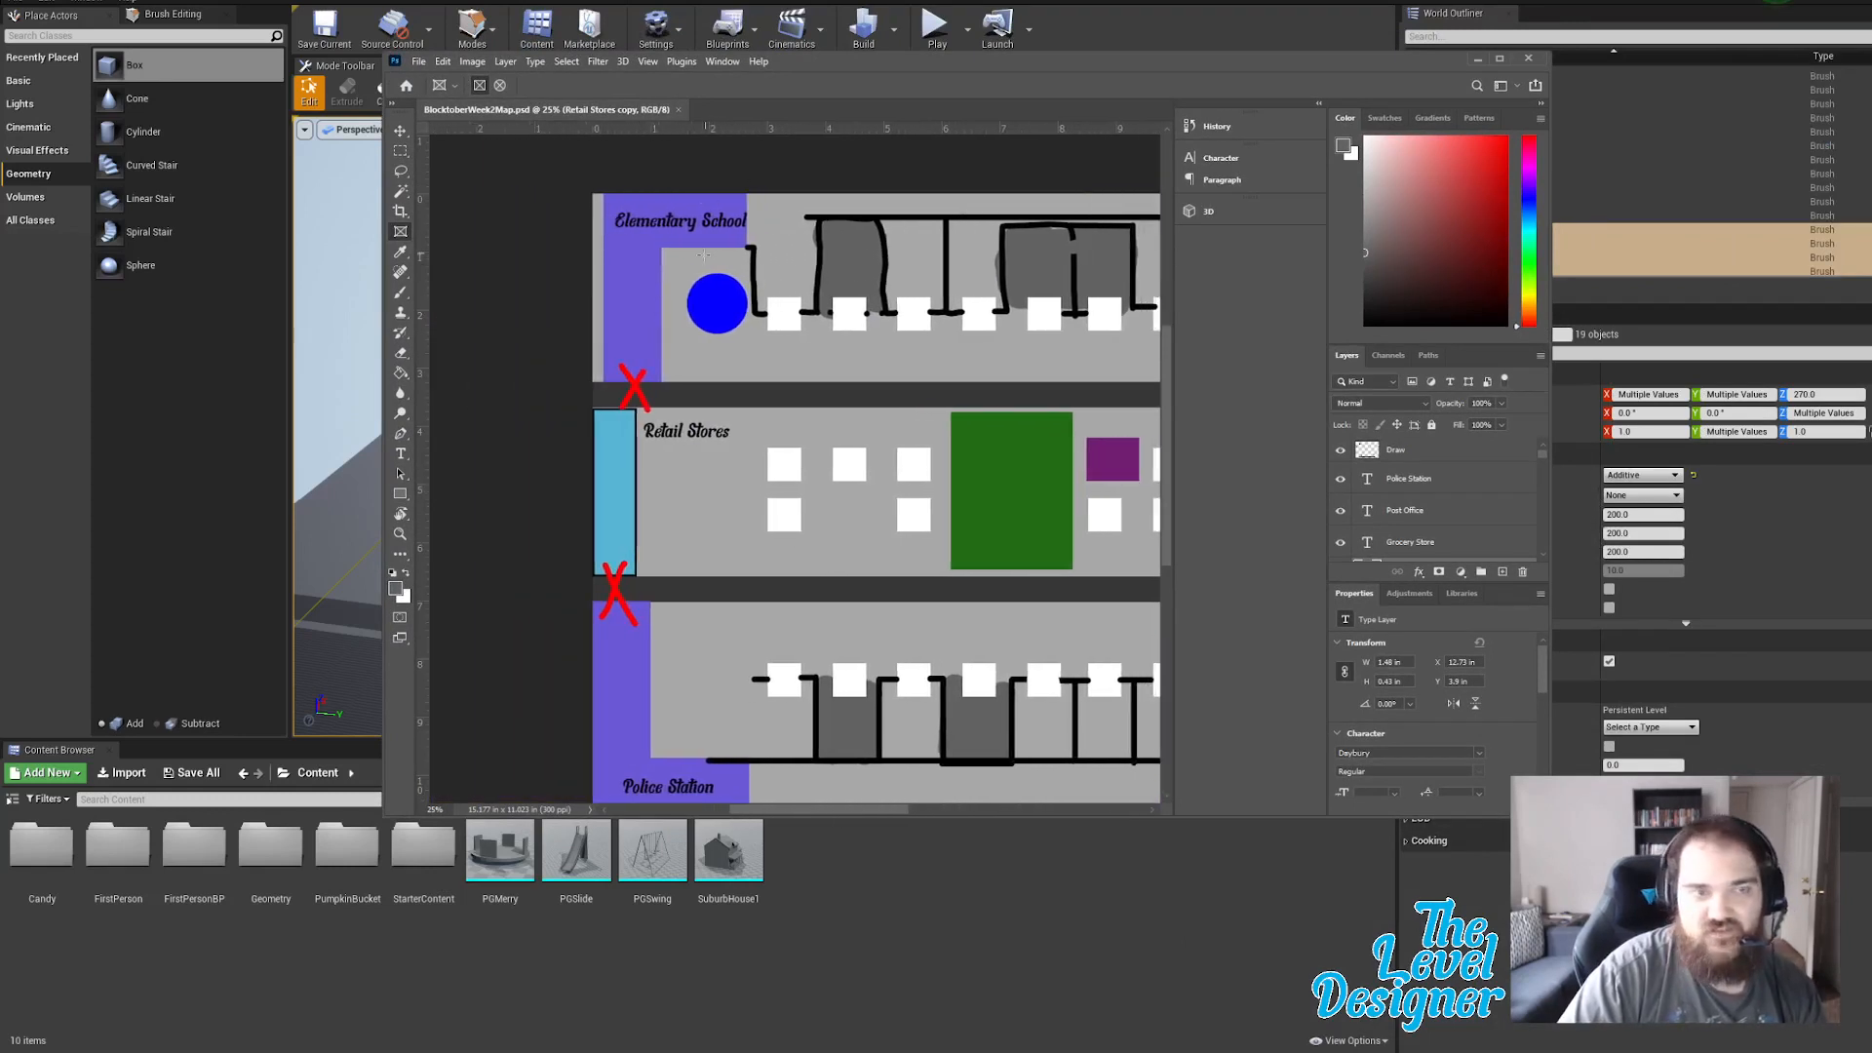
drag(1376, 64, 1871, 65)
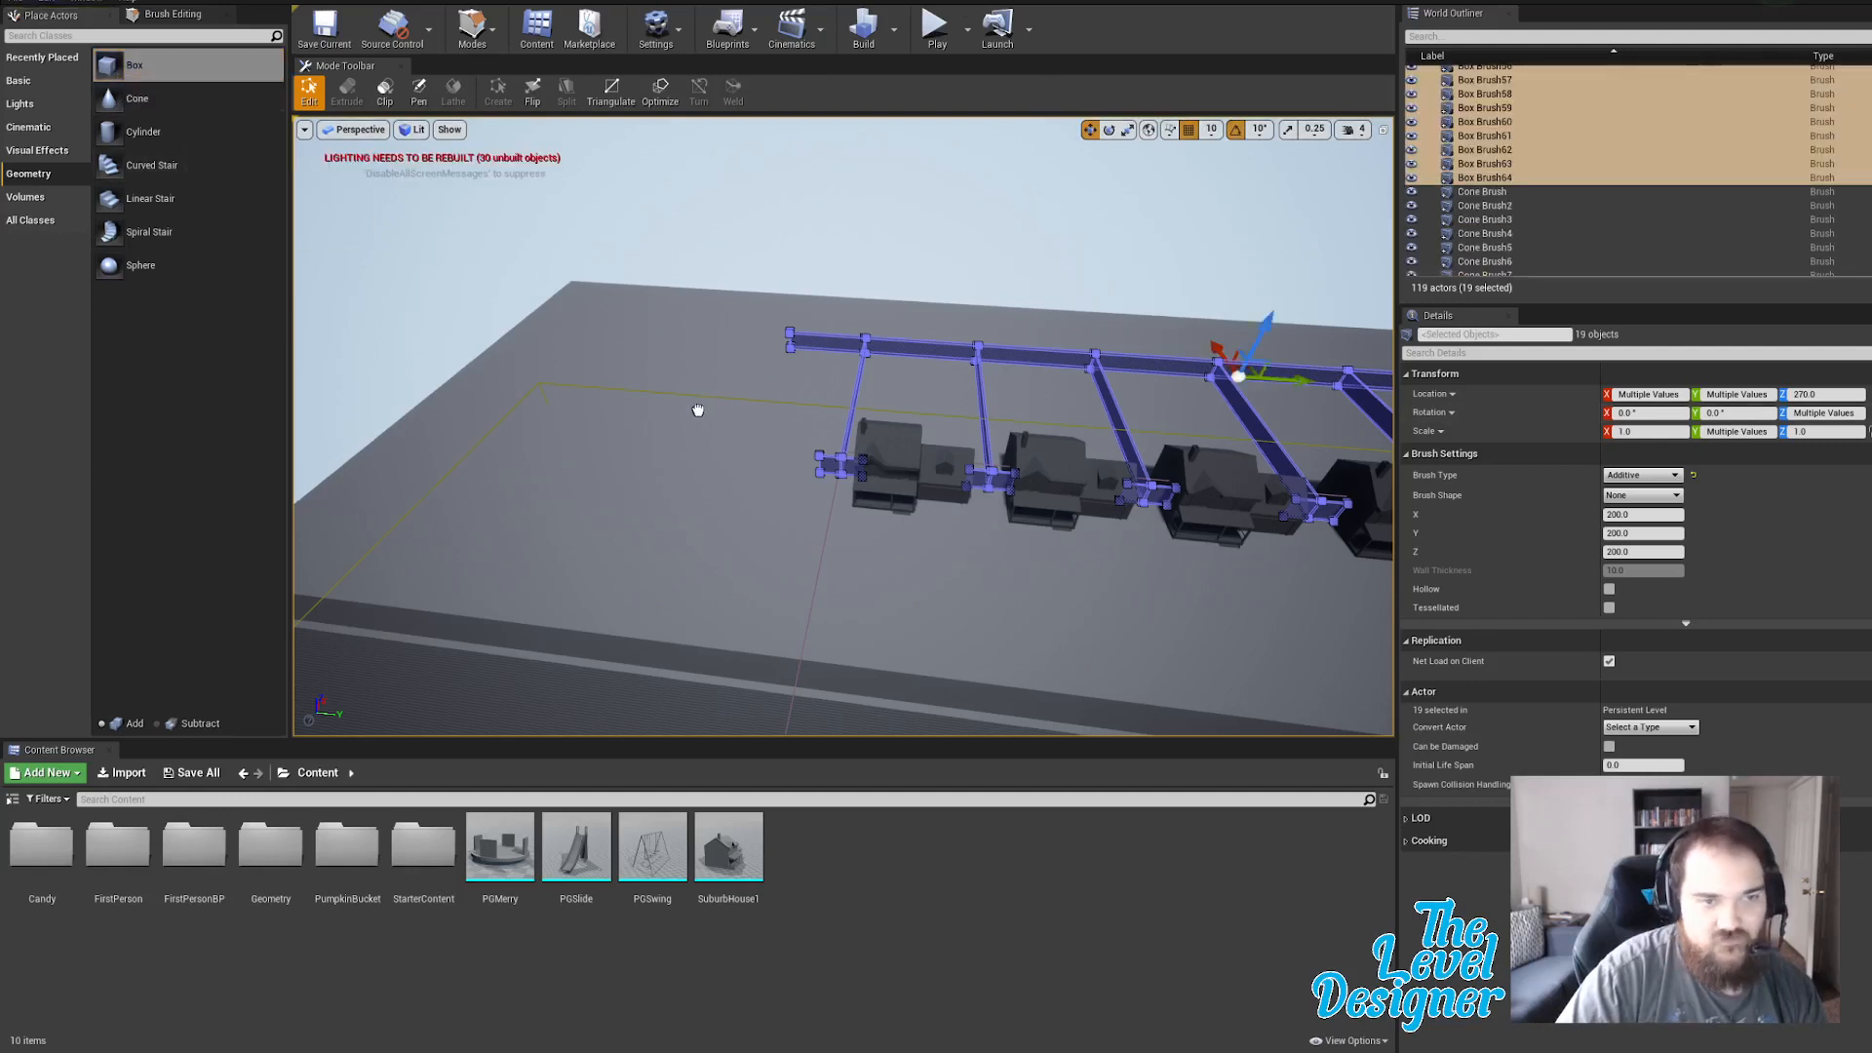
Add an additive box brush on the open ground beyond the house row and scale it uniformly to about 15.45.
drag(698, 410, 698, 410)
key(e)
key(r)
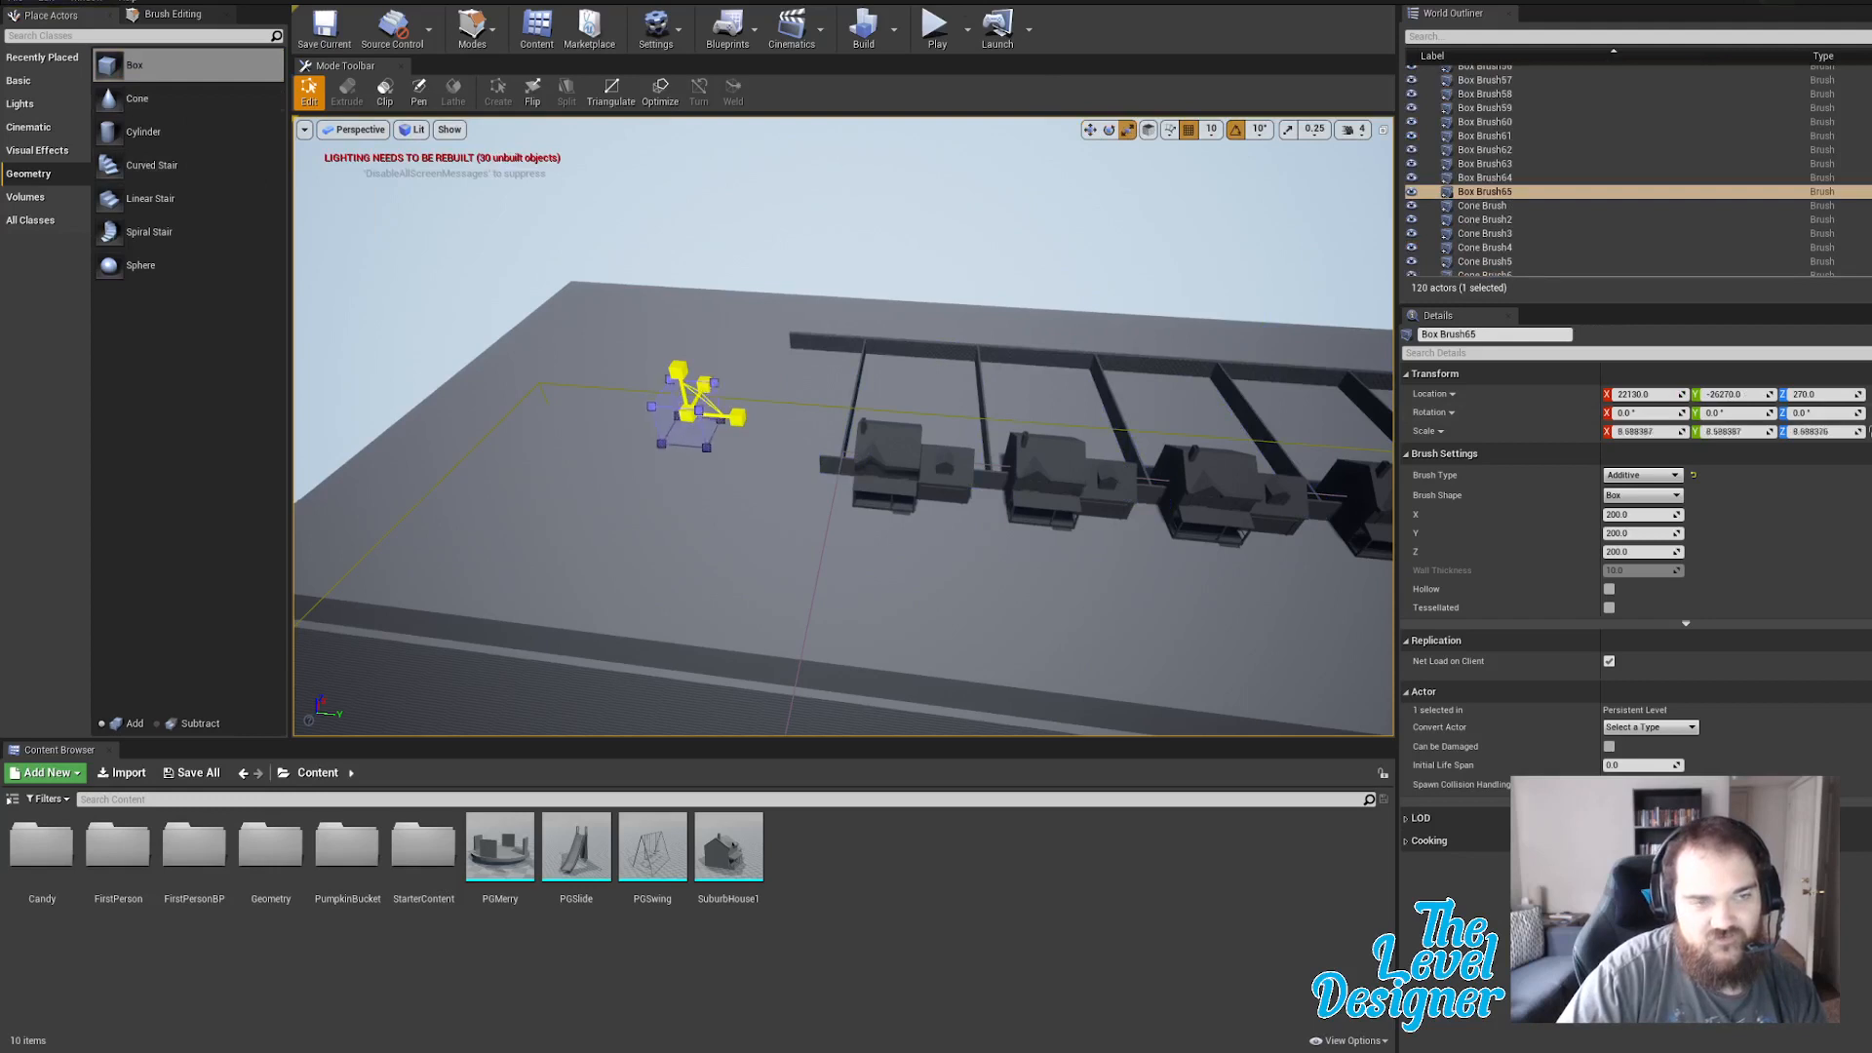
drag(689, 414, 712, 494)
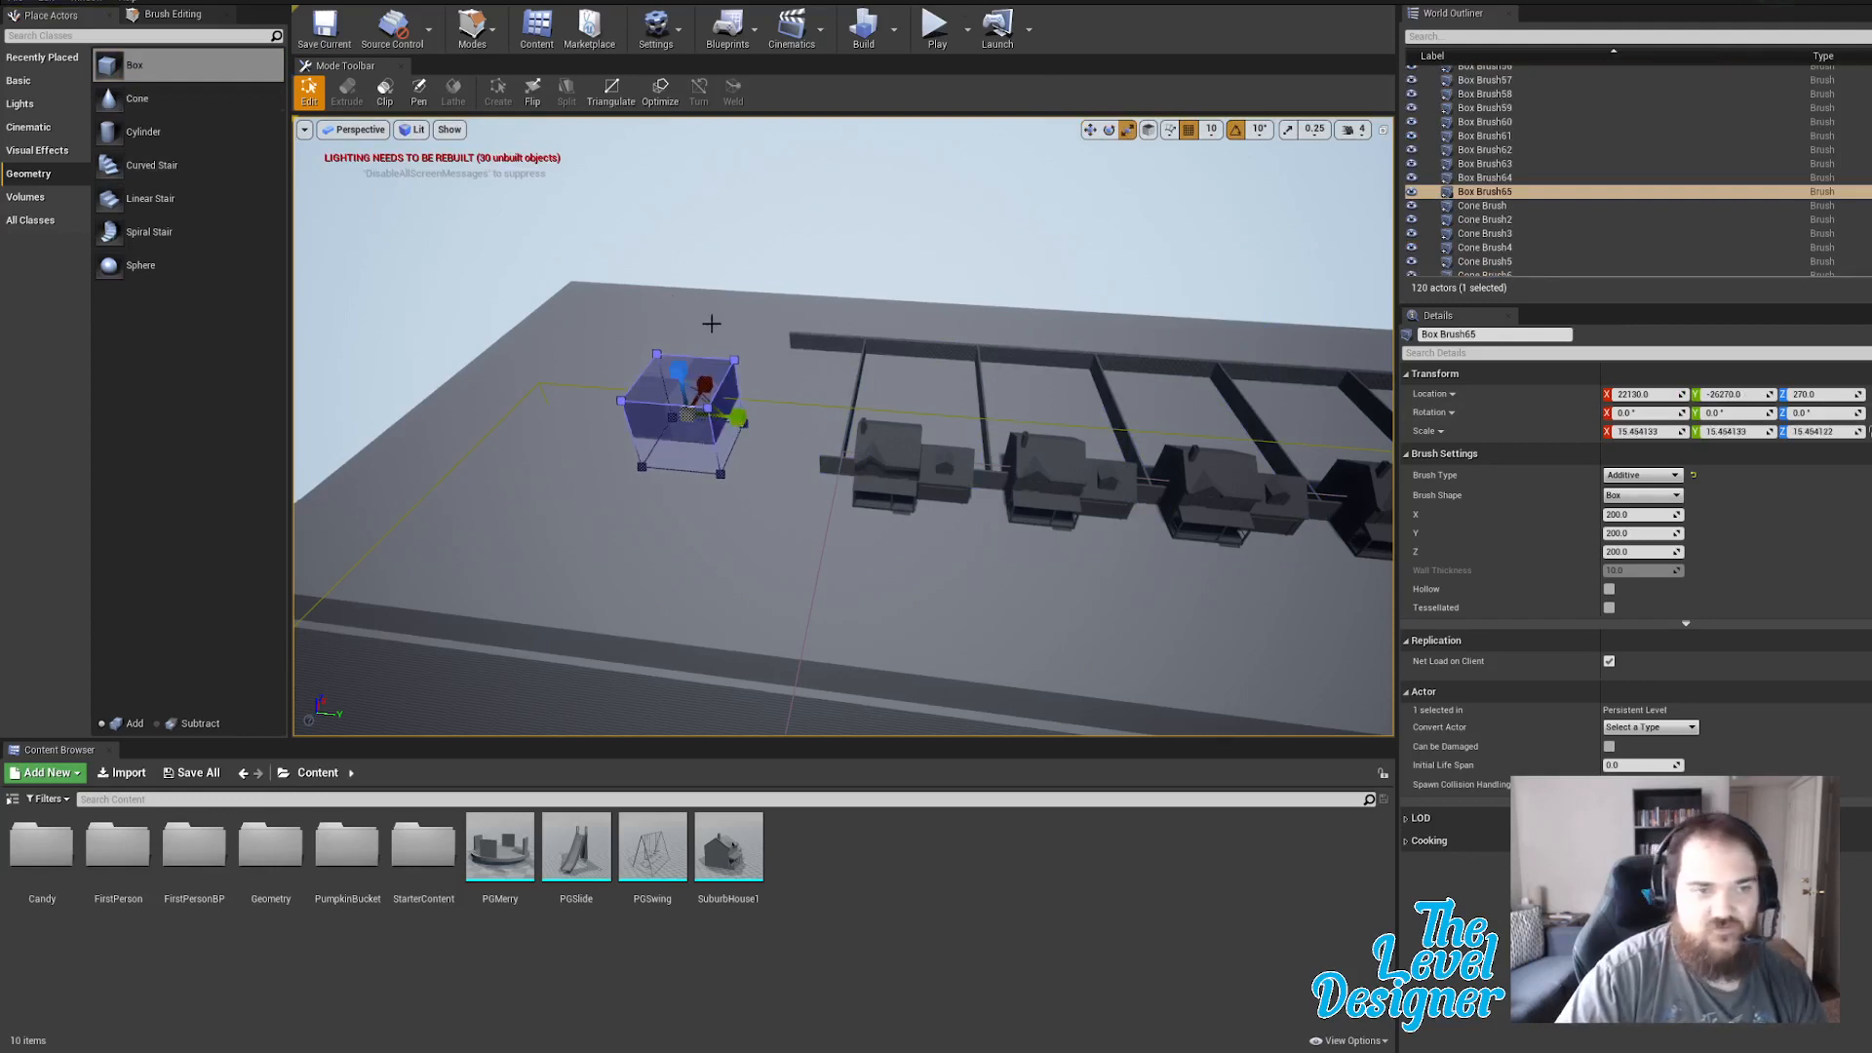
Move the large box brush to the free end of the long back wall, at about X 28100.
mouse_move(710, 378)
mouse_down()
mouse_move(767, 302)
mouse_move(815, 329)
mouse_up()
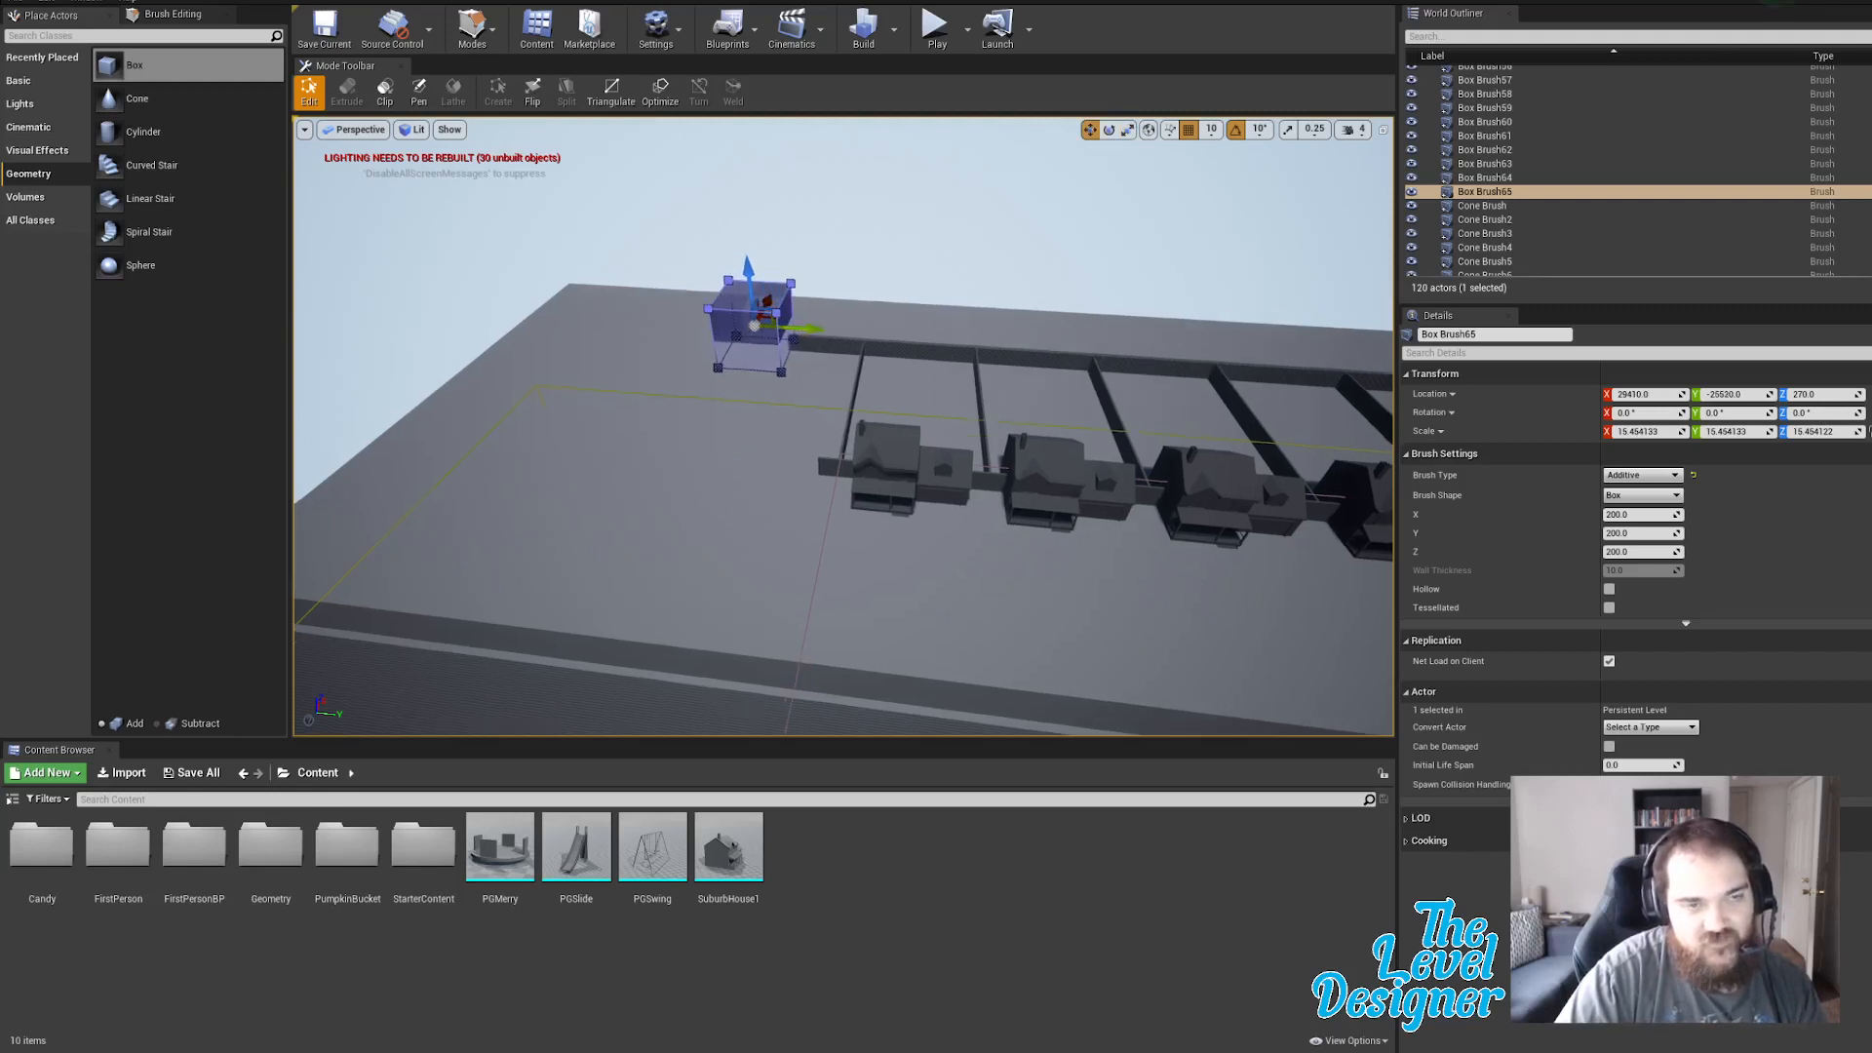
key(w)
mouse_move(834, 365)
right_down()
mouse_move(841, 310)
mouse_move(835, 365)
right_up()
mouse_move(705, 422)
mouse_down()
mouse_move(717, 438)
mouse_move(809, 409)
mouse_move(790, 395)
mouse_up()
mouse_move(777, 441)
right_down()
mouse_move(742, 427)
mouse_move(822, 342)
right_up()
click(738, 433)
right_drag(1243, 343, 1131, 365)
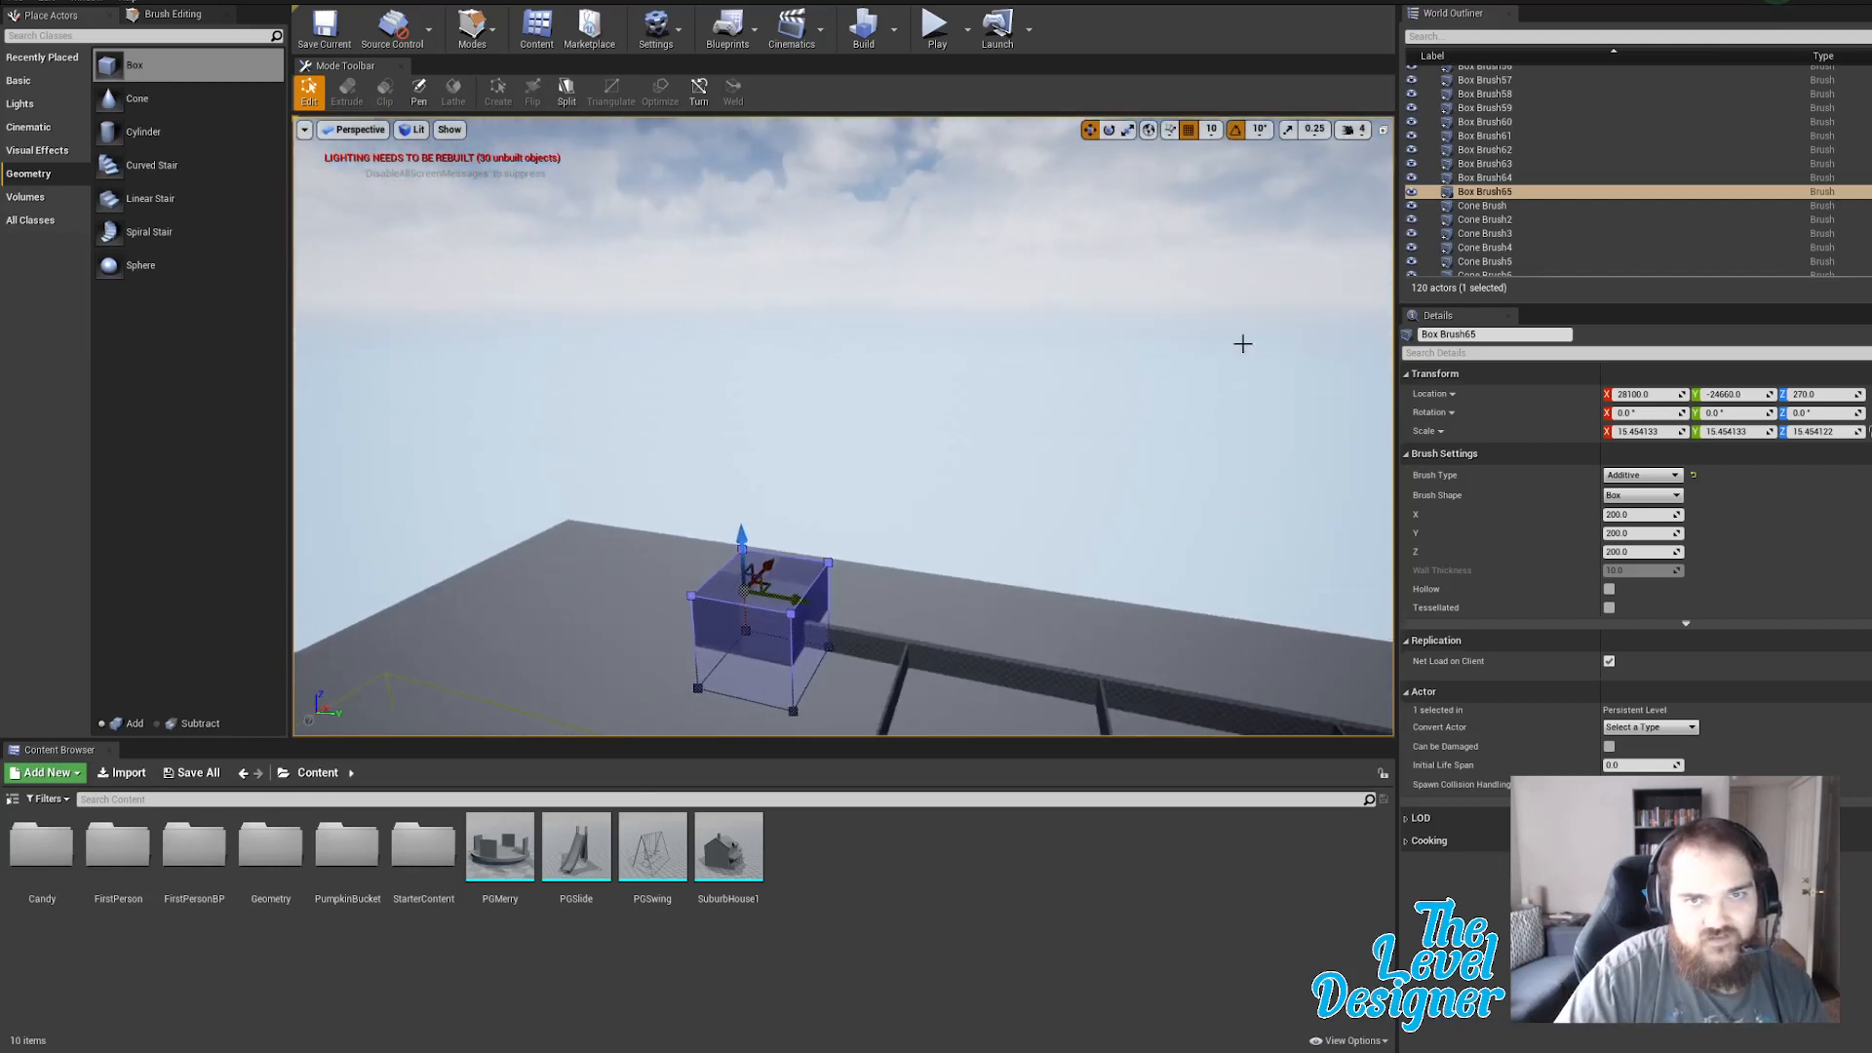
Pull the box's outer side face along X so the block reaches past the long edge of the ground.
click(1360, 129)
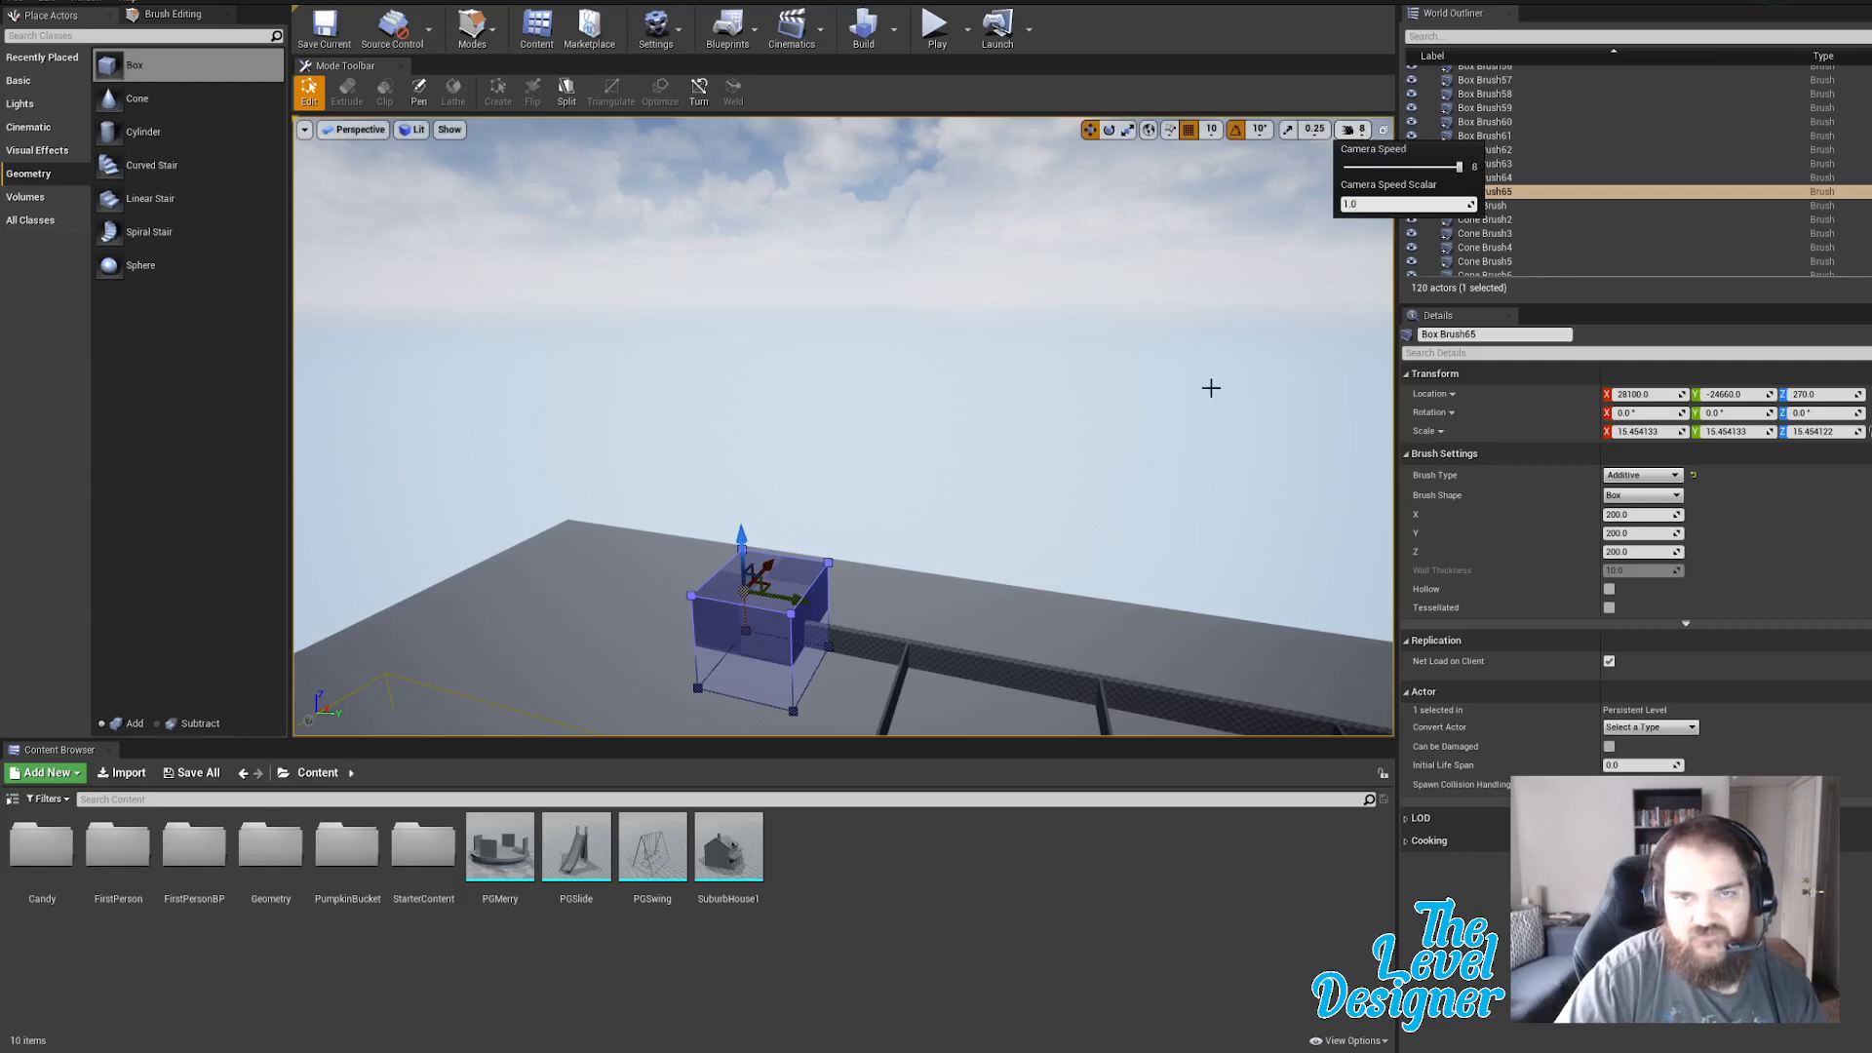
right_click(1132, 401)
right_drag(1095, 377, 954, 362)
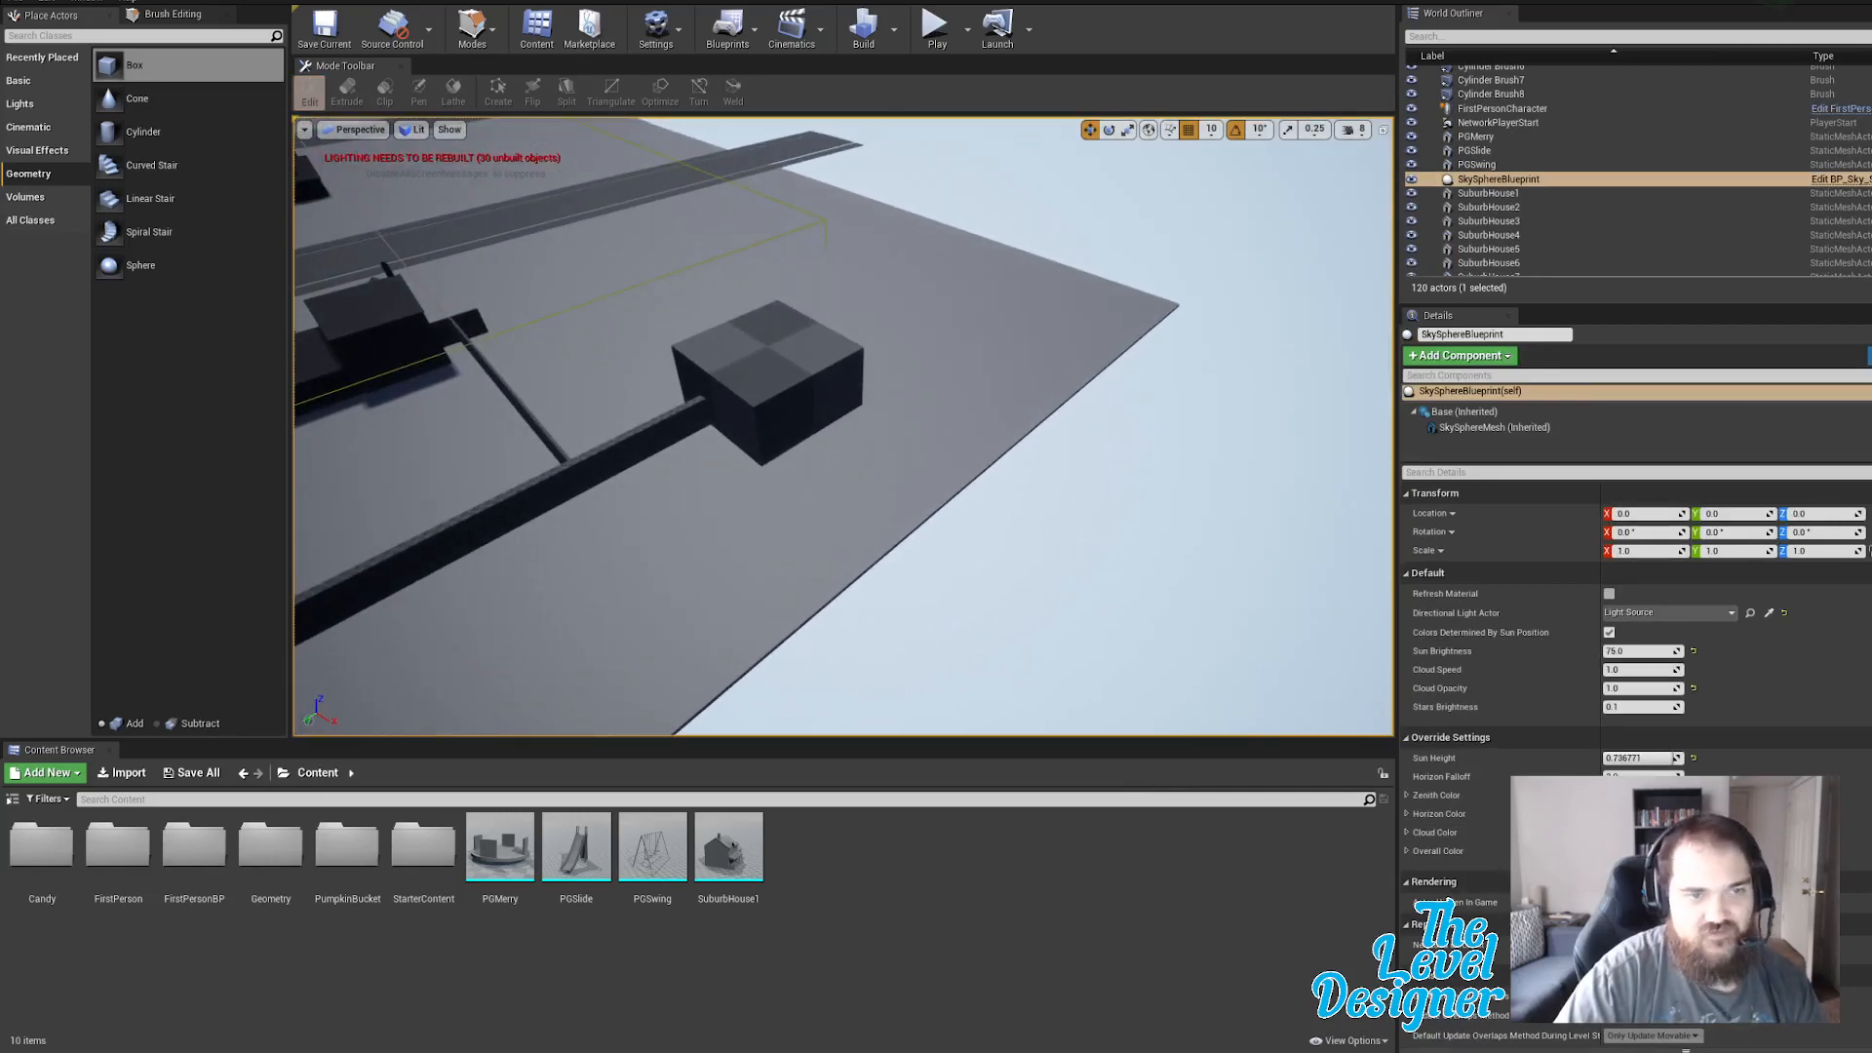
click(811, 396)
click(796, 440)
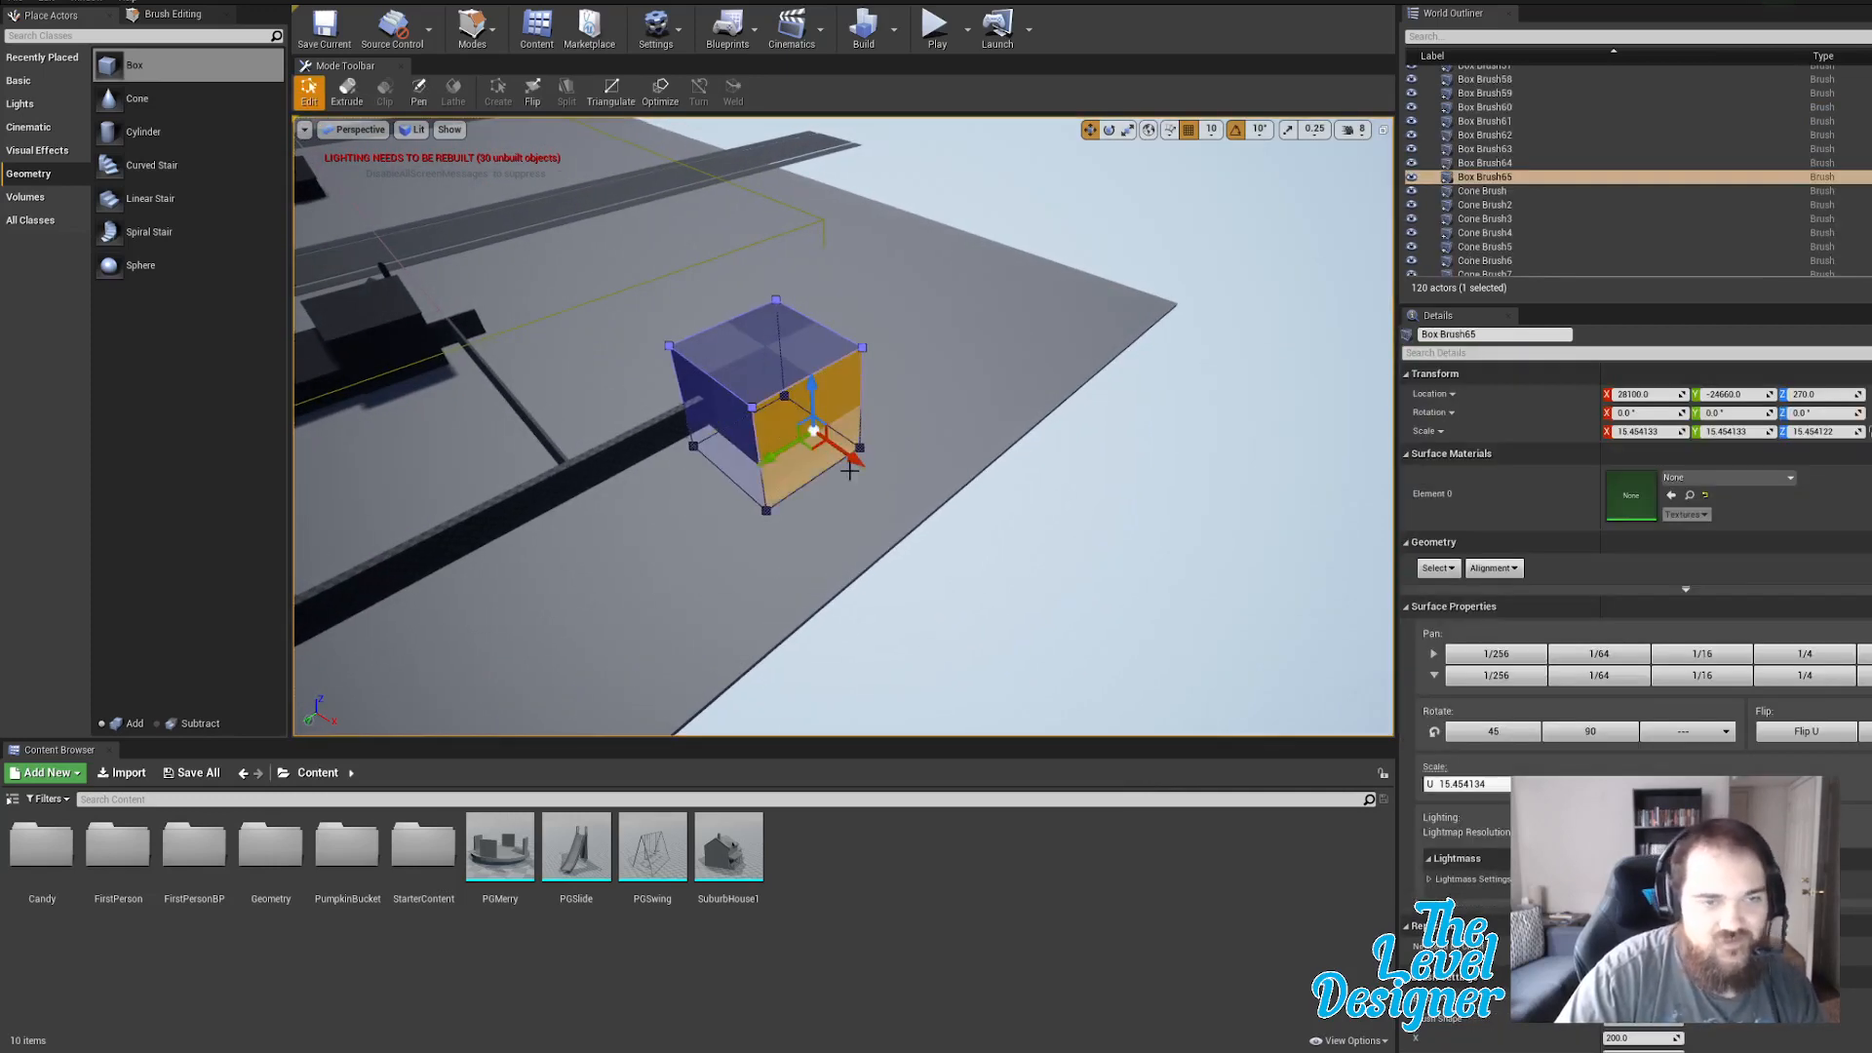
drag(853, 457, 1008, 529)
Pull the box's end face along Y away from the houses to lengthen the block toward the ground's corner.
click(1349, 130)
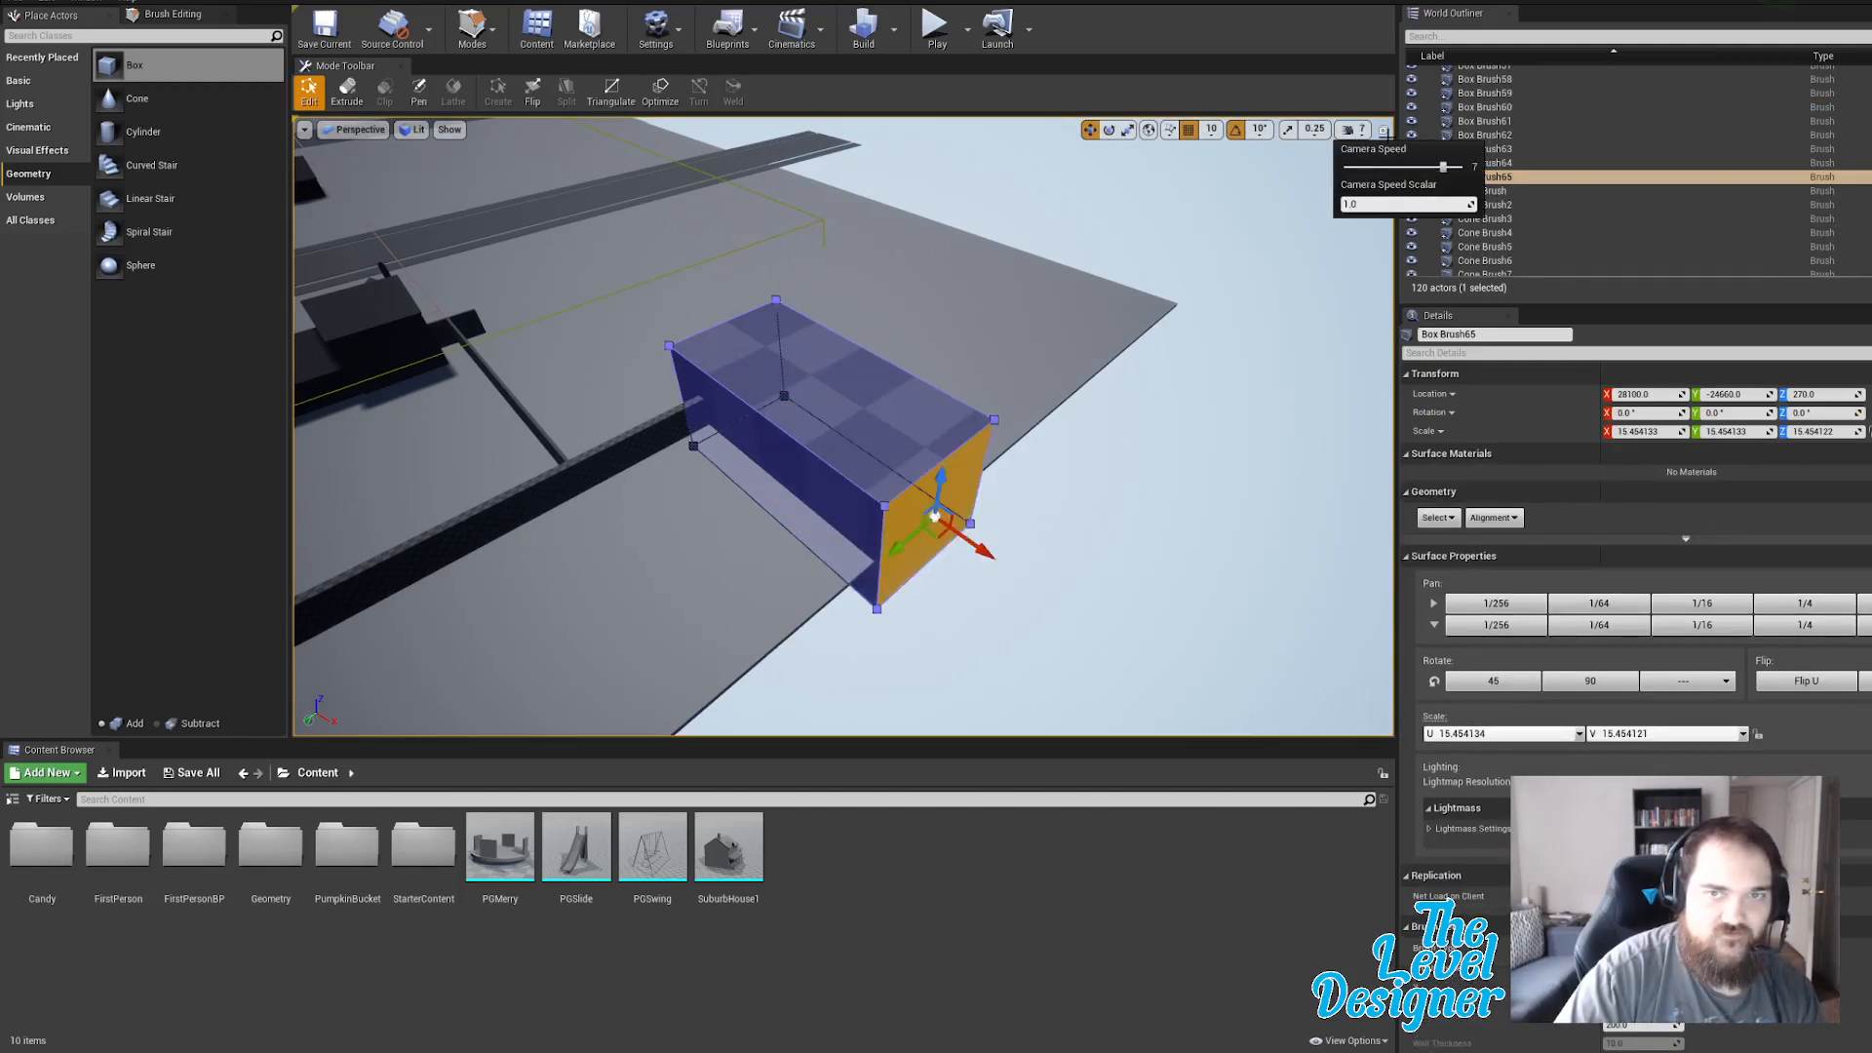
click(1238, 228)
mouse_move(1243, 297)
right_down()
mouse_move(1170, 195)
mouse_move(1122, 321)
mouse_move(1087, 351)
right_up()
key(w)
key(s)
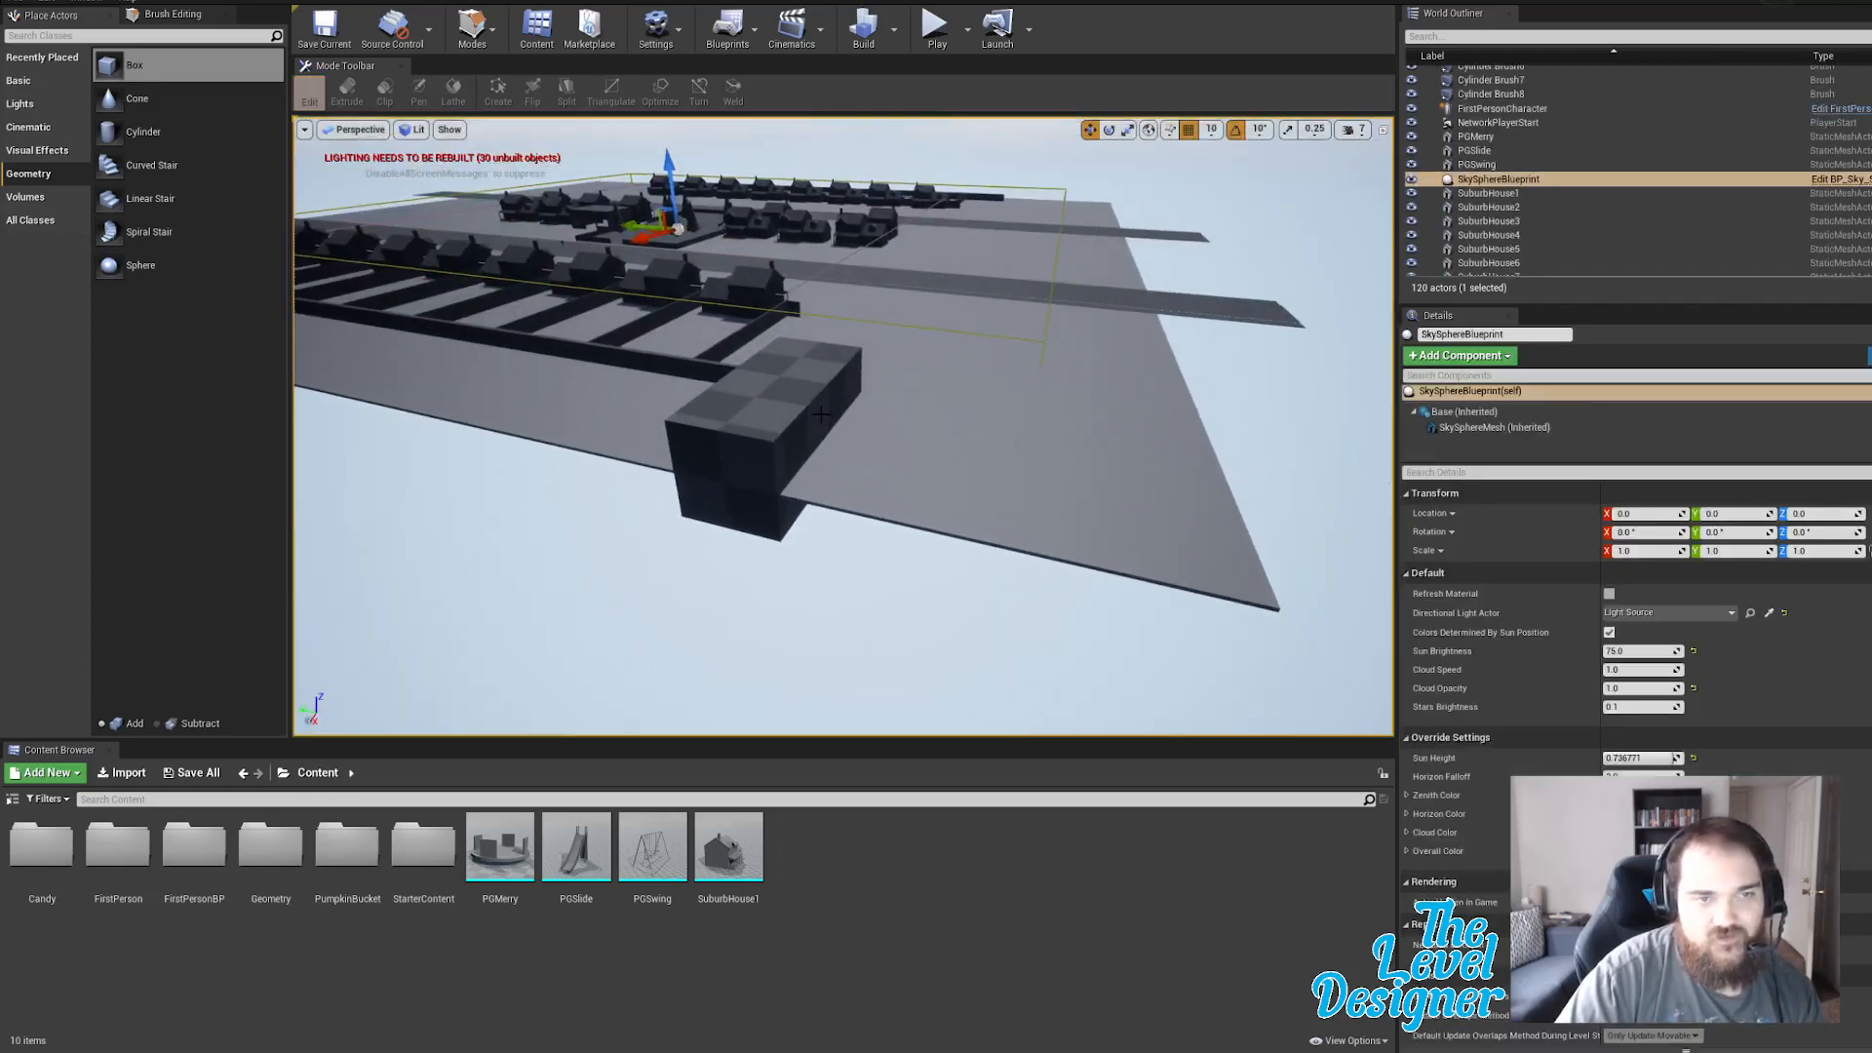
click(822, 414)
click(822, 432)
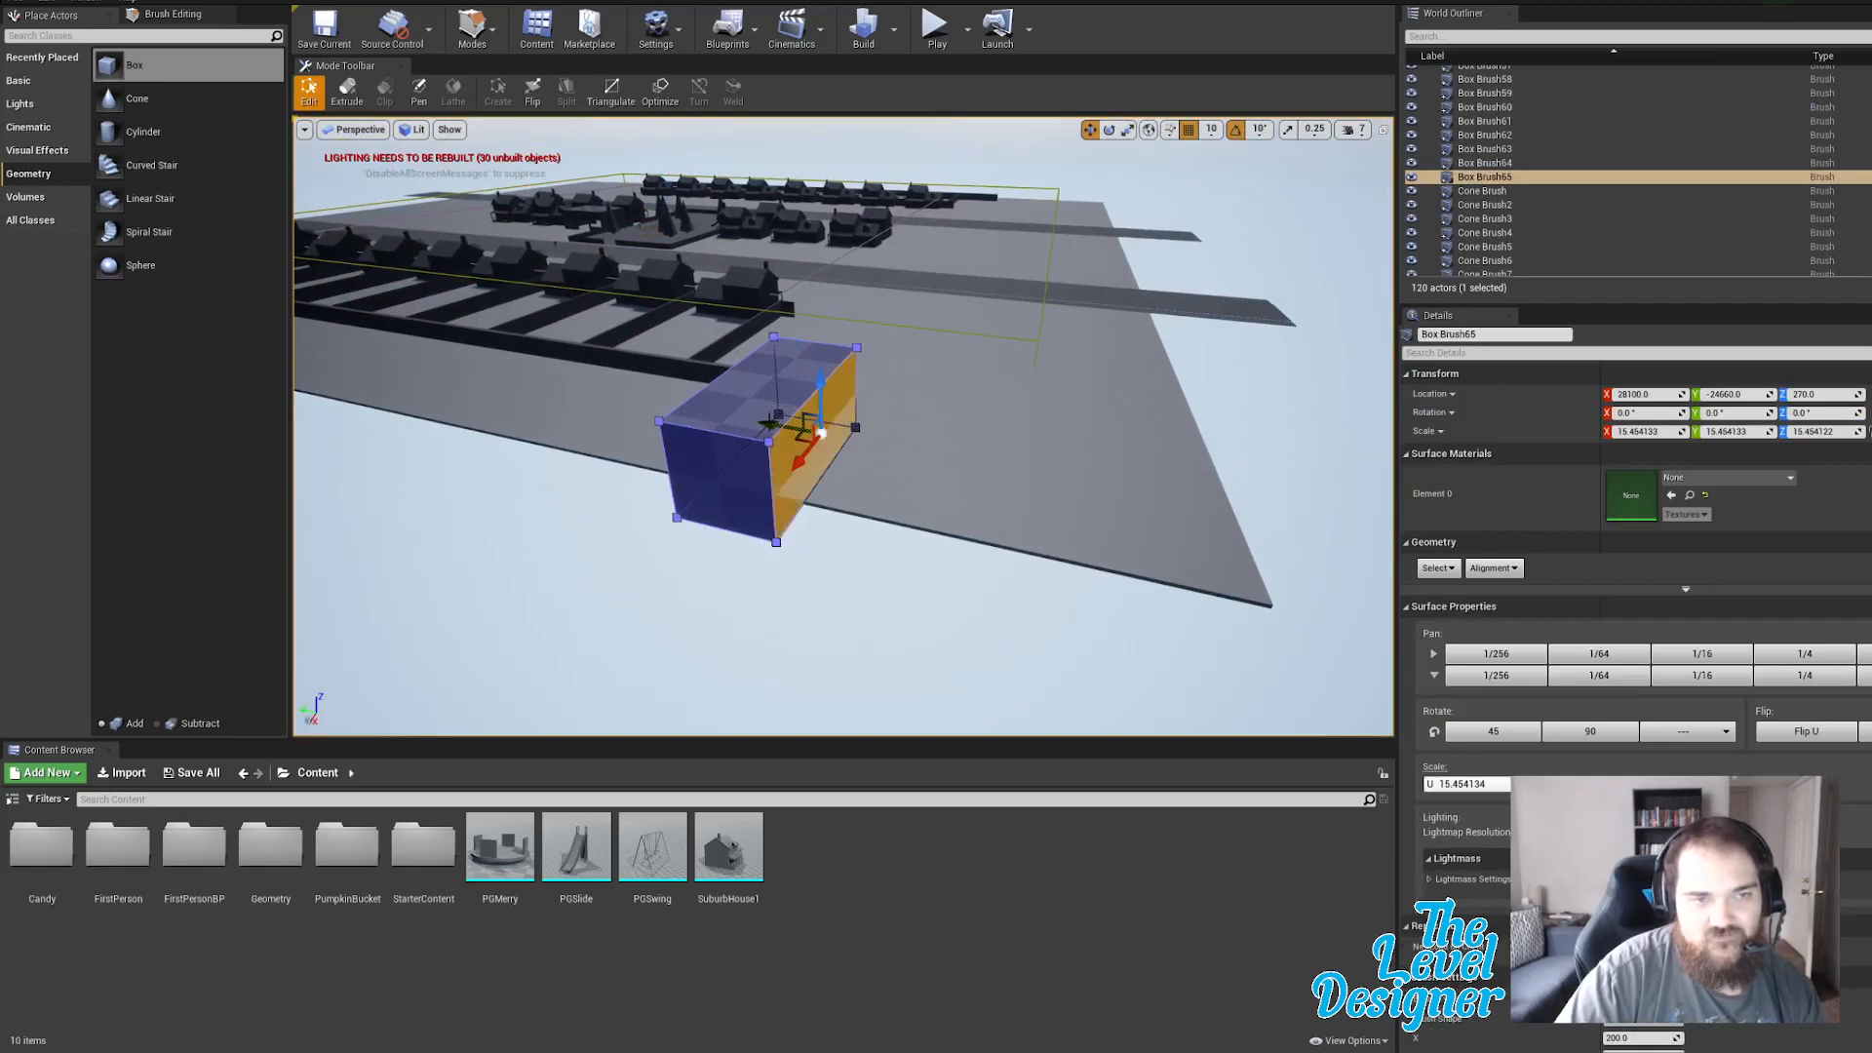
drag(766, 423, 939, 457)
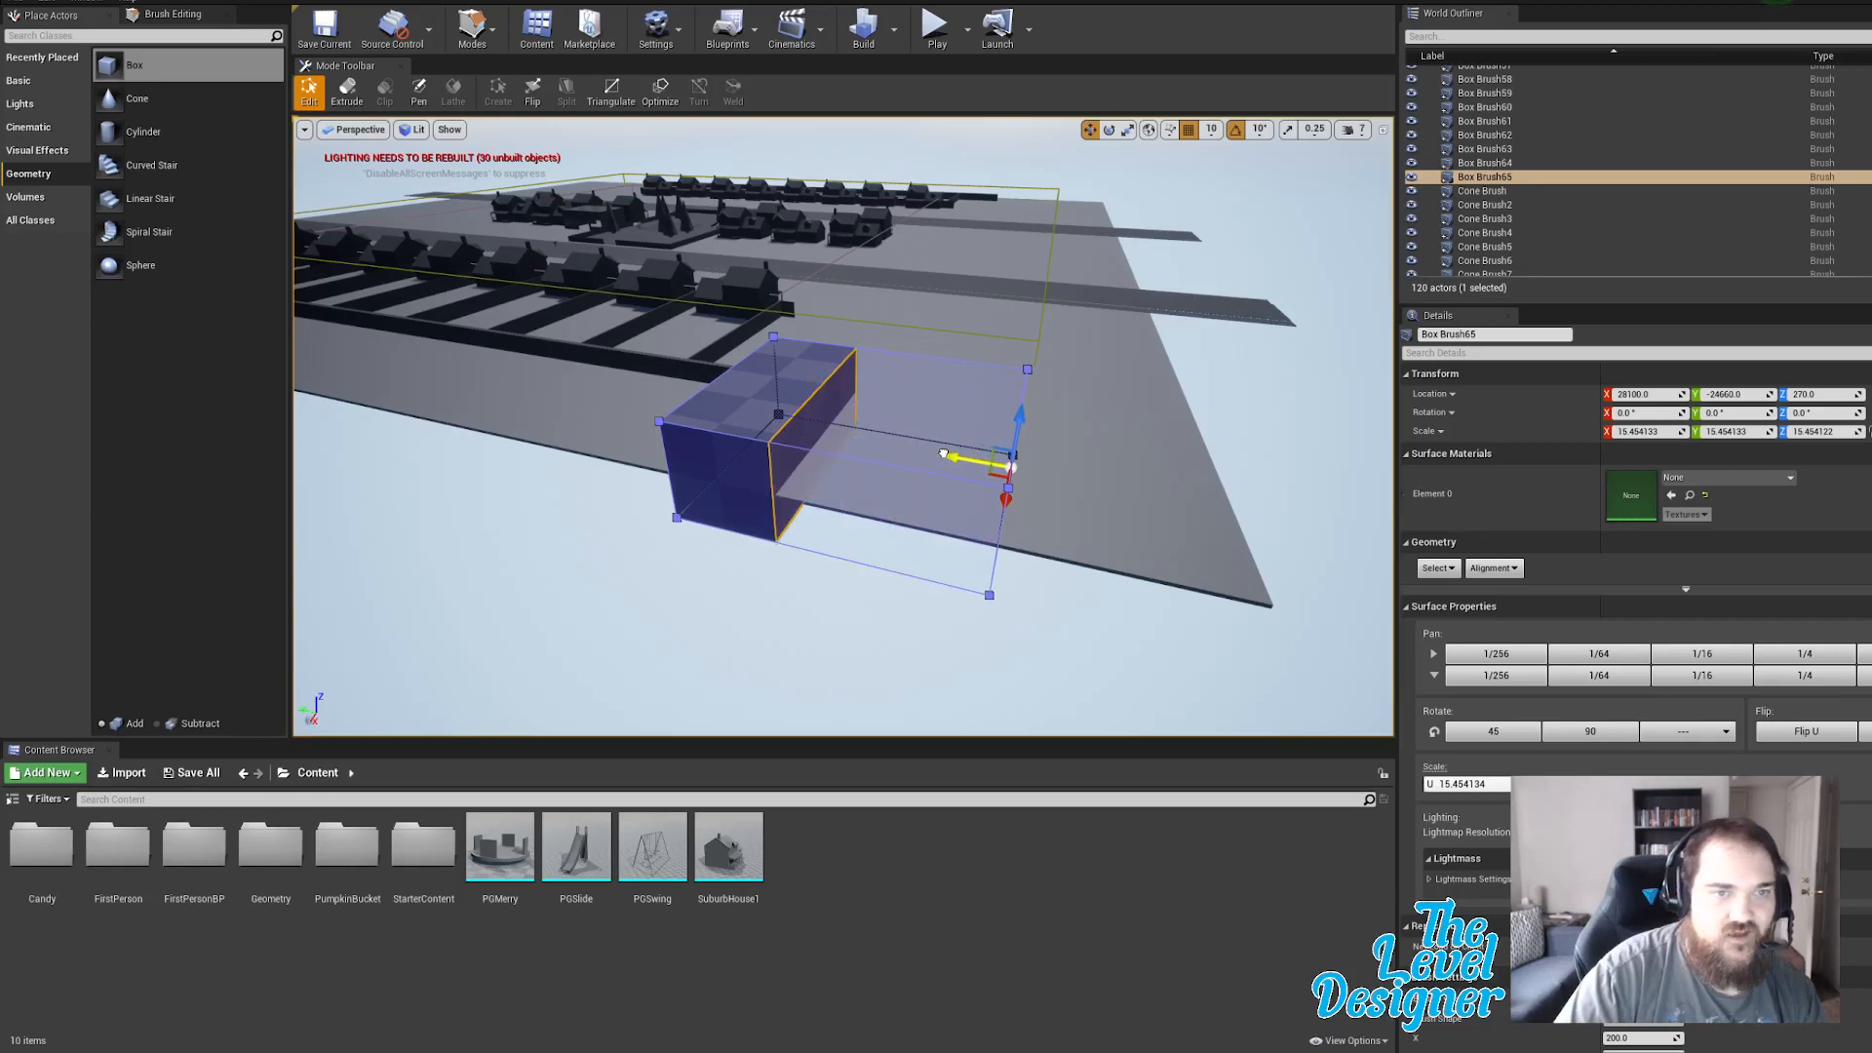
mouse_move(1118, 360)
right_down()
mouse_move(1024, 362)
mouse_move(1015, 400)
mouse_move(1160, 400)
mouse_move(1118, 361)
right_up()
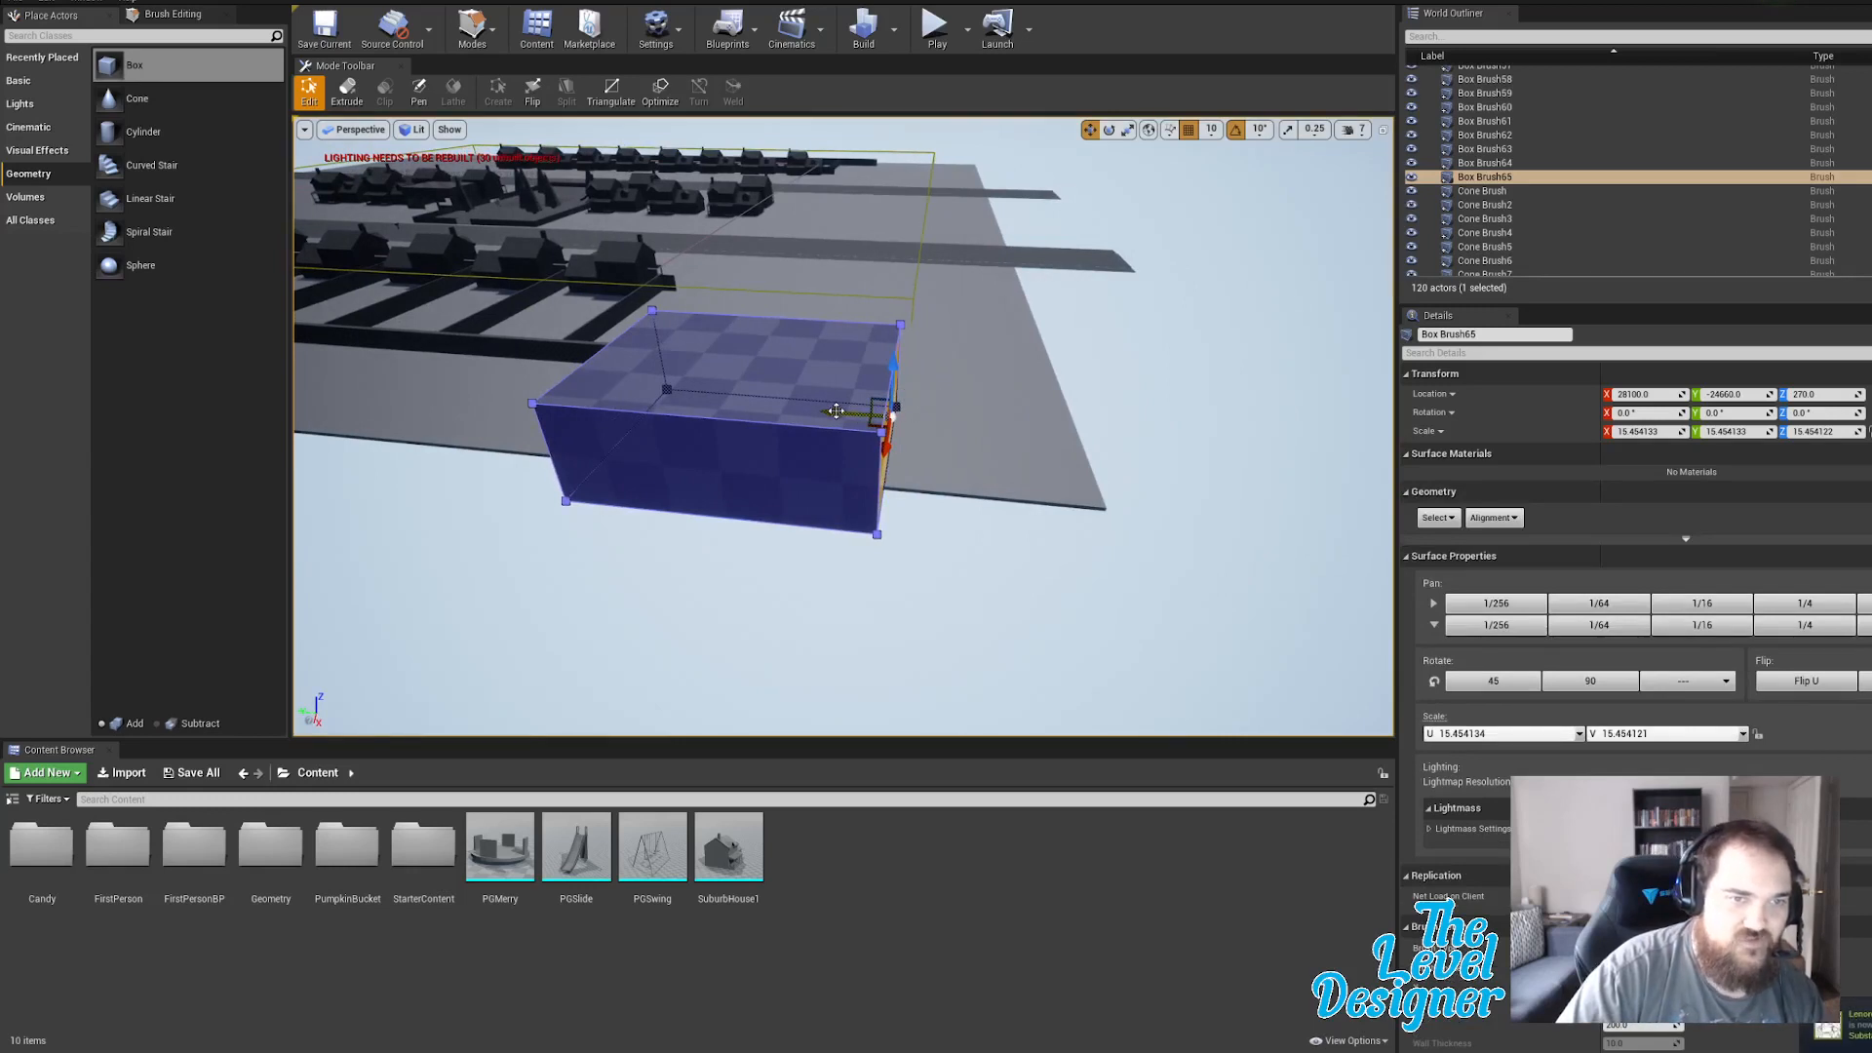
right_drag(942, 387, 1000, 387)
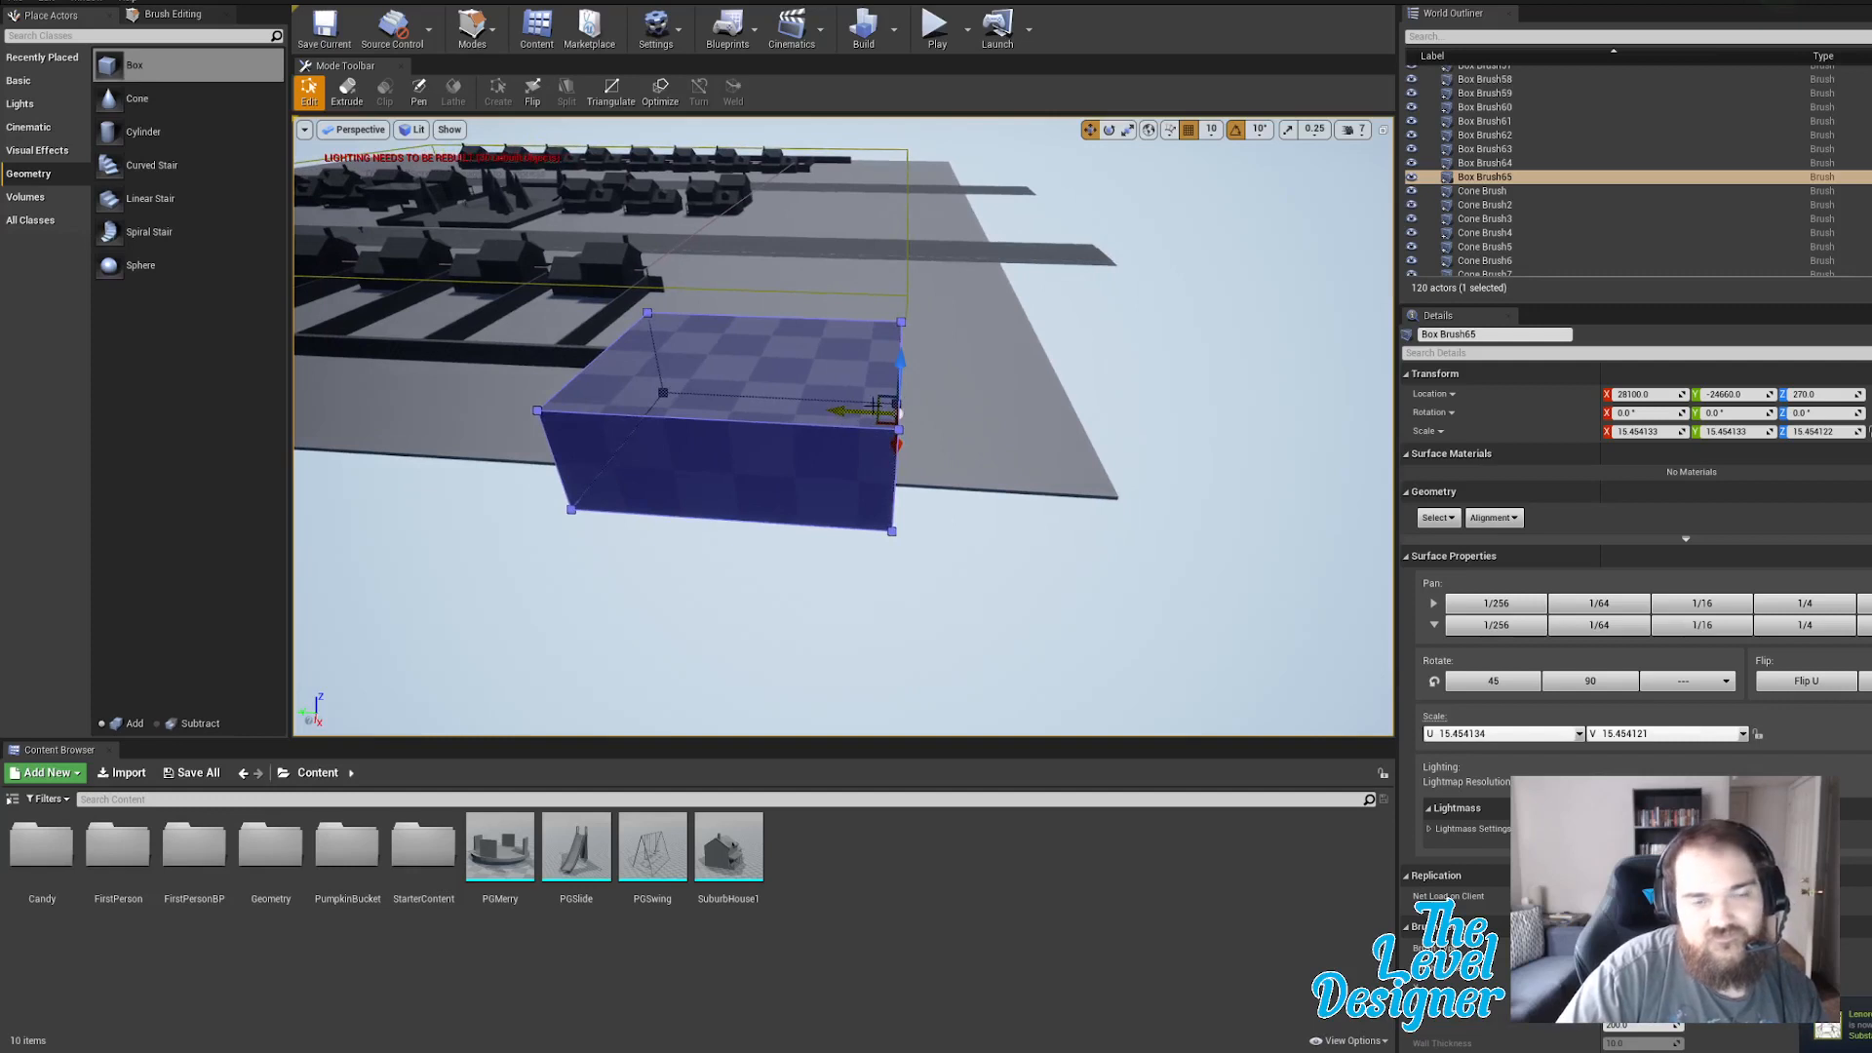
right_drag(977, 385, 1019, 384)
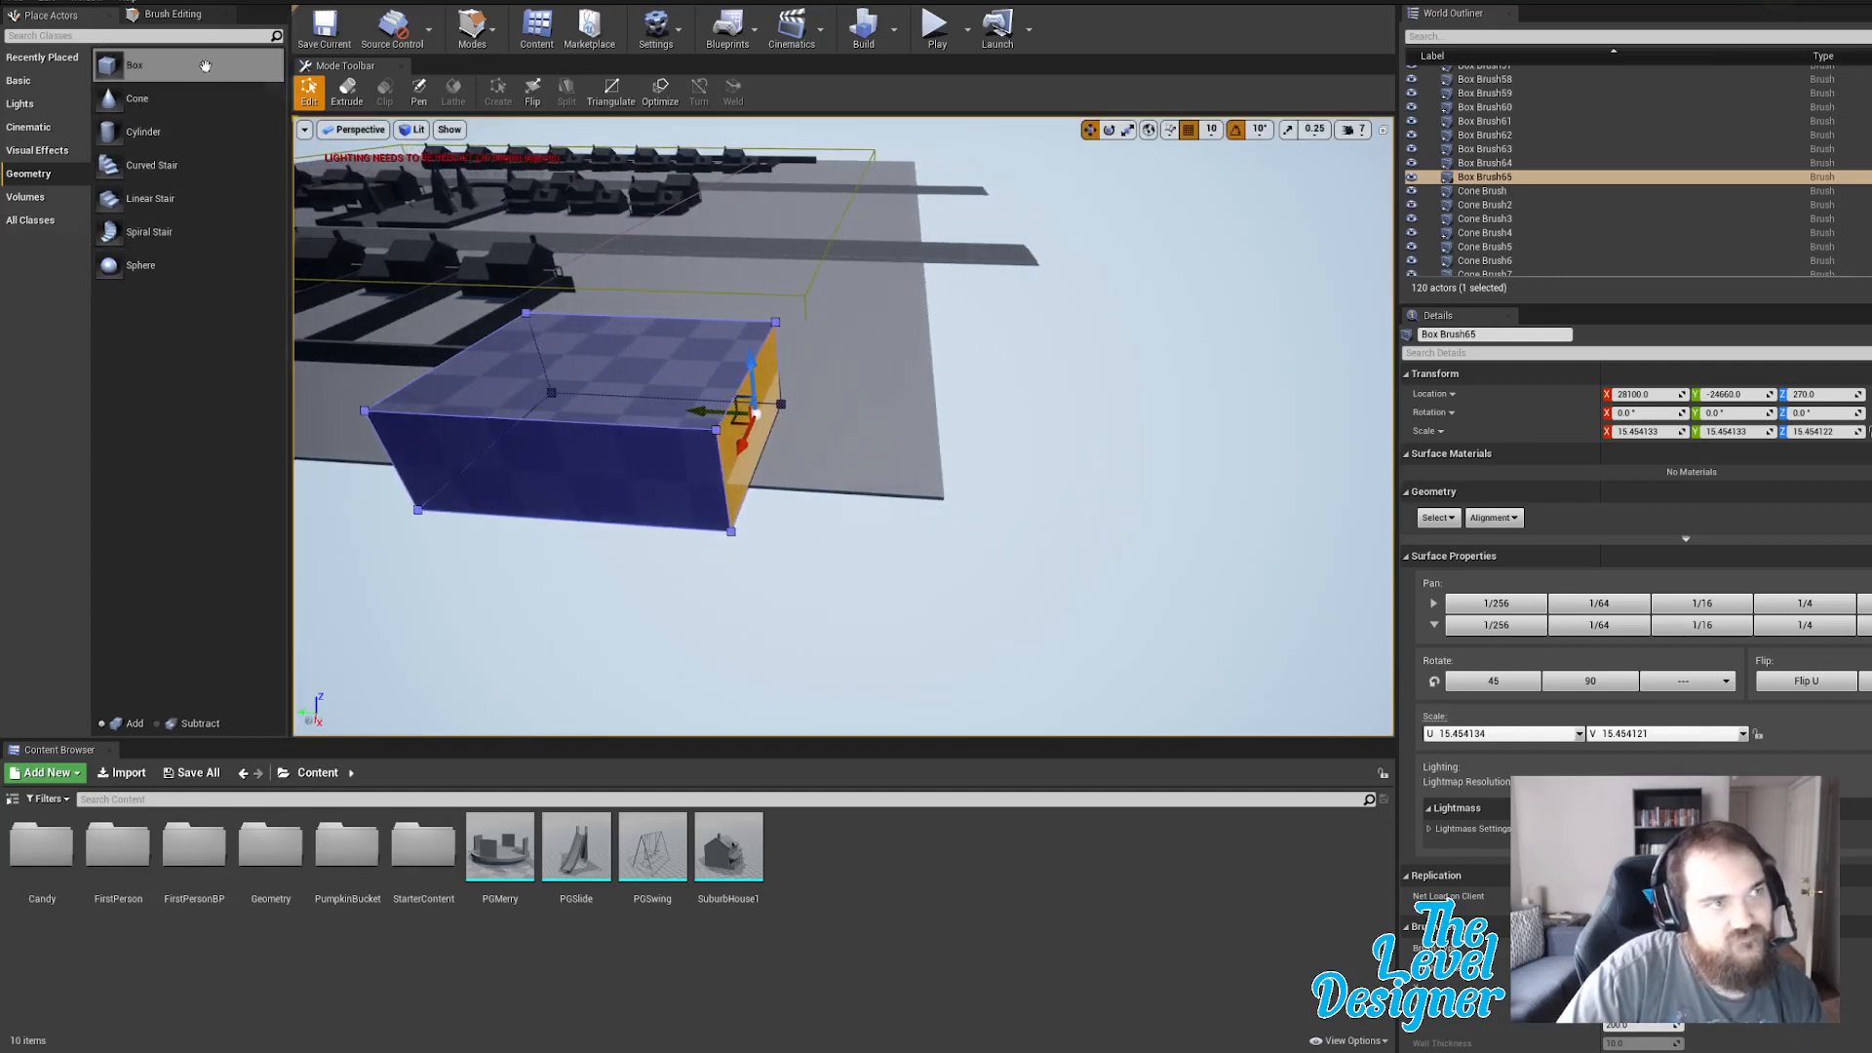
Extrude the block's end face farther along Y to add a new segment at the ground's corner.
click(166, 14)
click(93, 18)
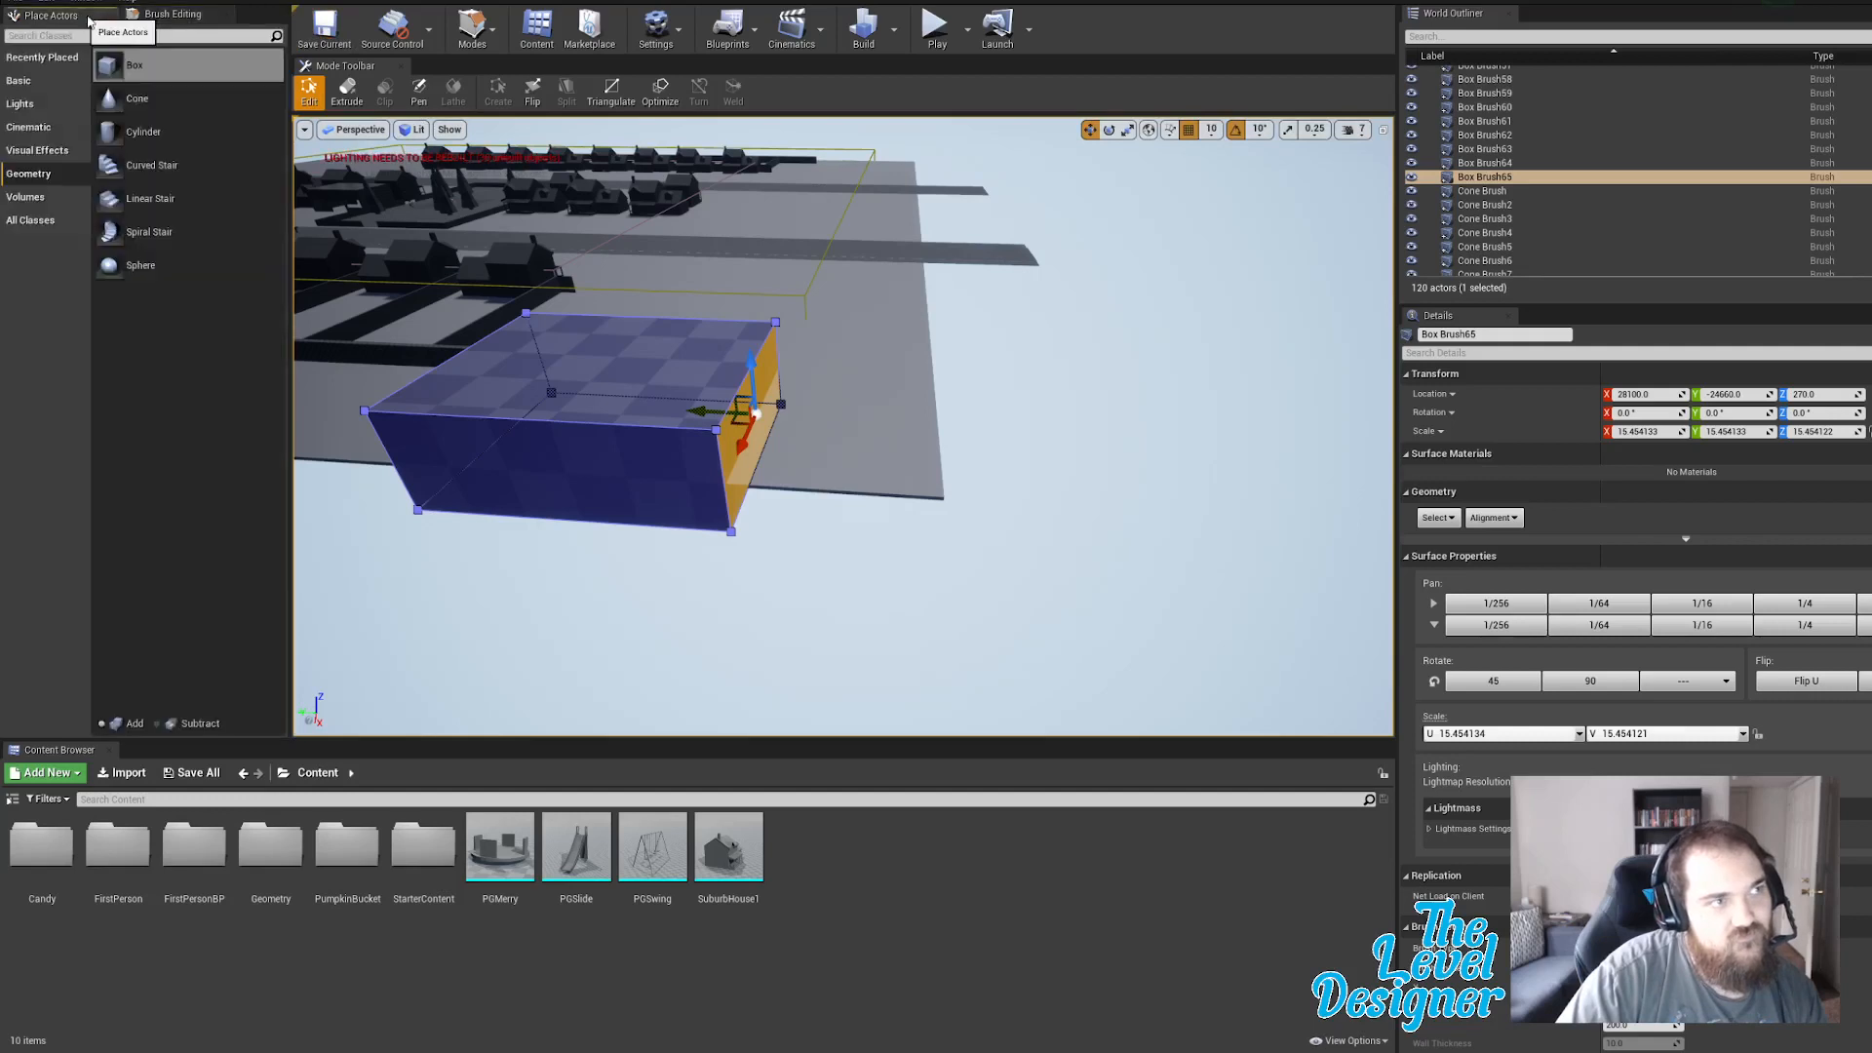
key(e)
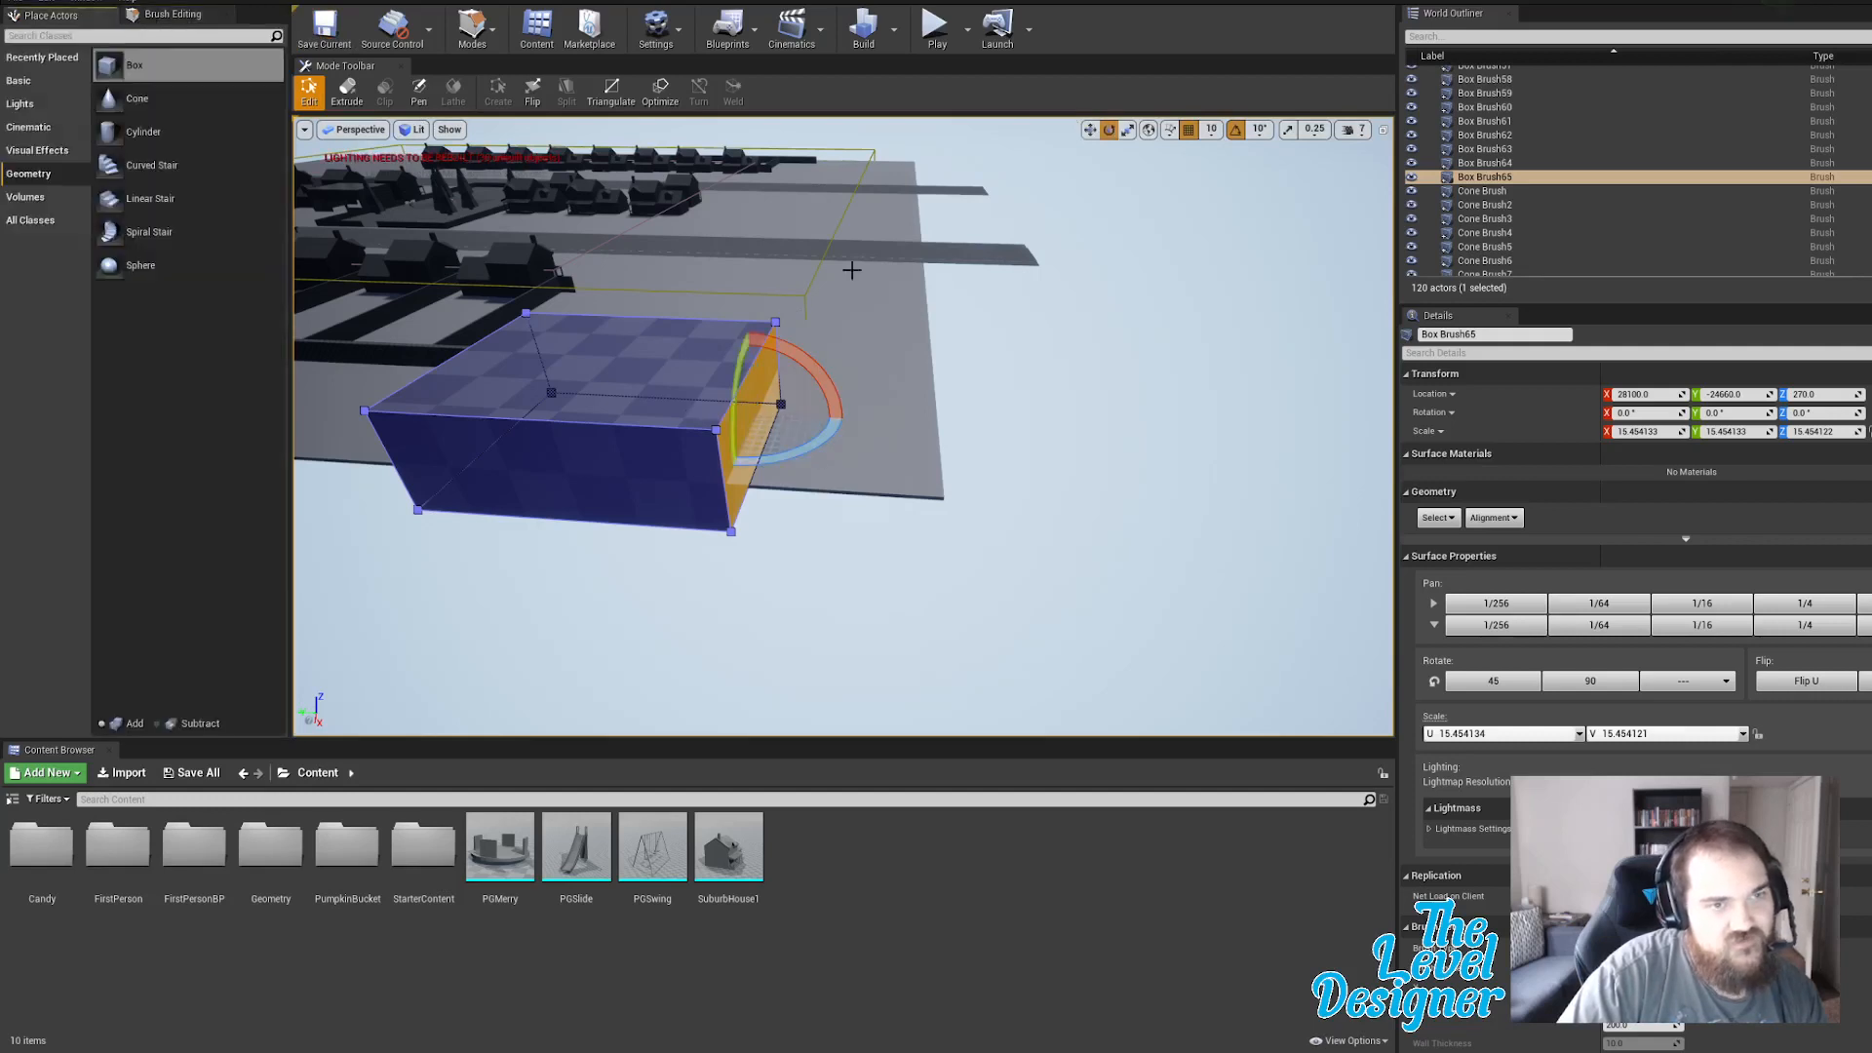
click(357, 94)
key(w)
drag(829, 429, 1011, 436)
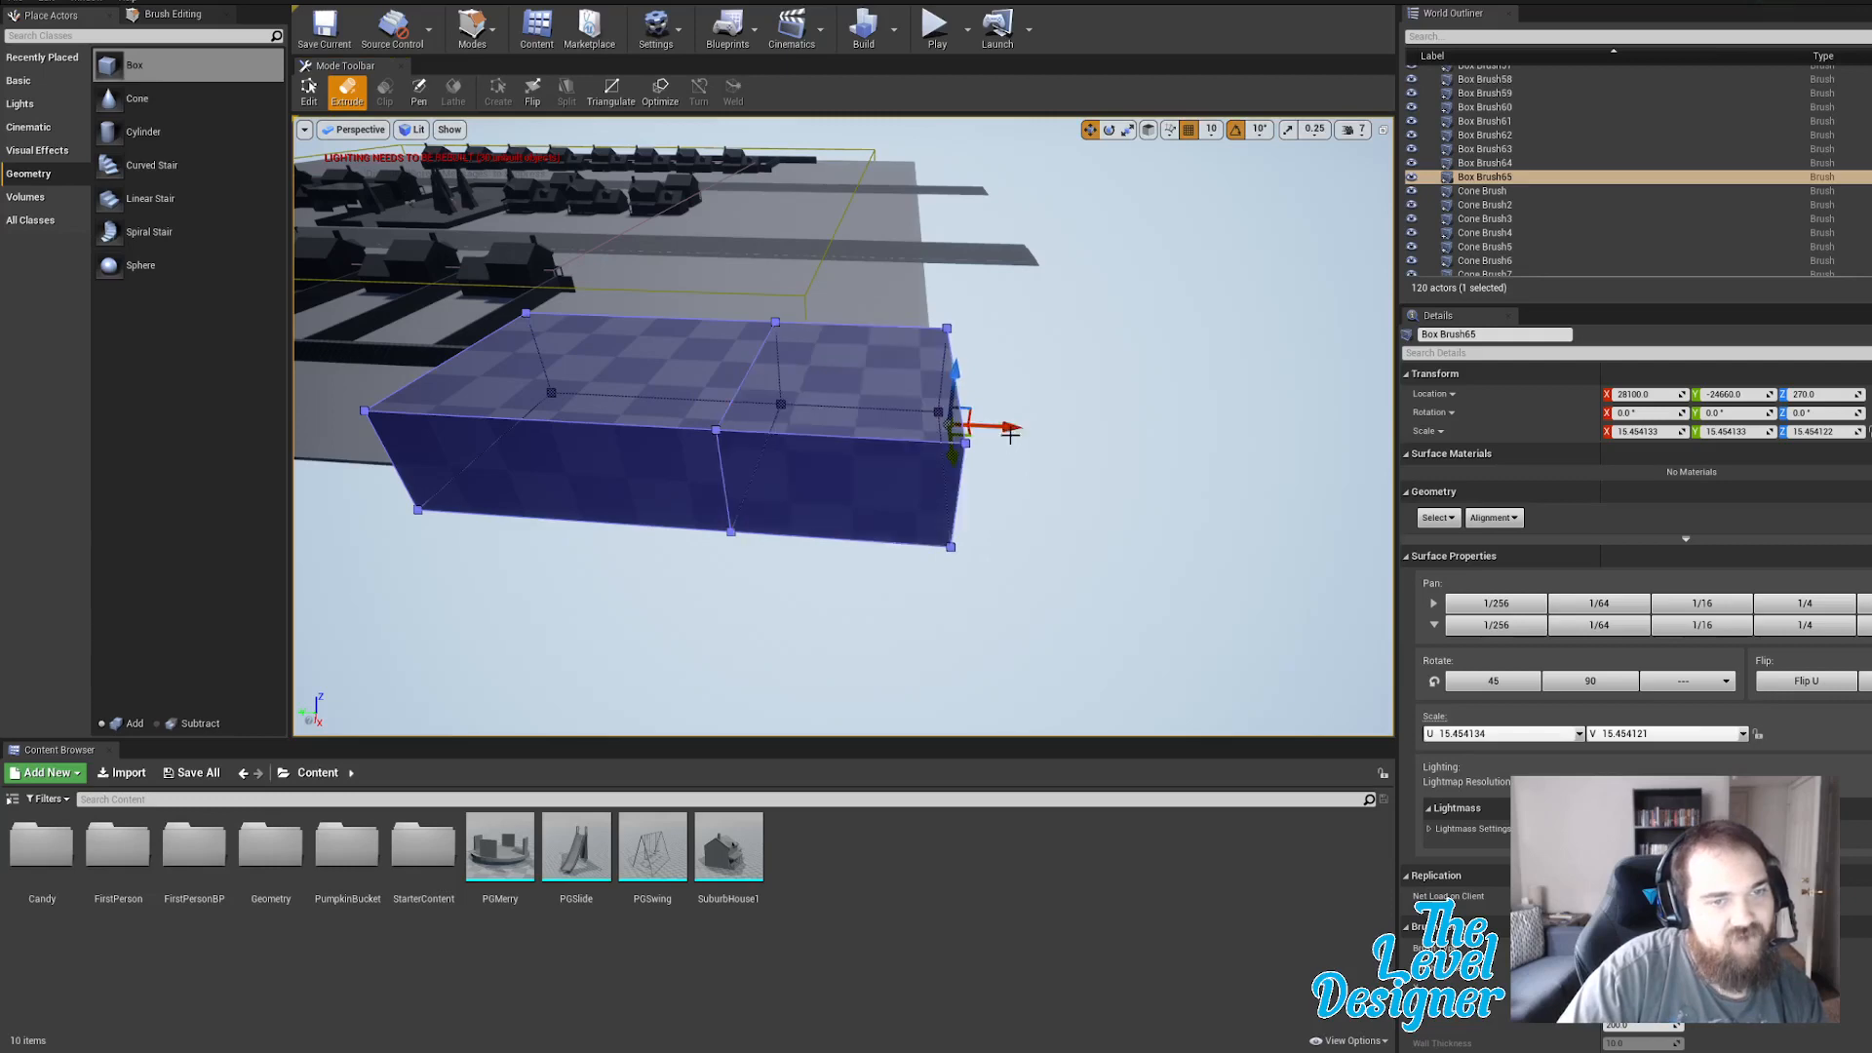
Extrude the new segment's inner side face toward the road to form an L-shaped block ending at the road's edge.
mouse_move(1010, 436)
right_down()
mouse_move(917, 380)
mouse_move(781, 429)
mouse_move(741, 419)
mouse_move(689, 359)
right_up()
click(690, 359)
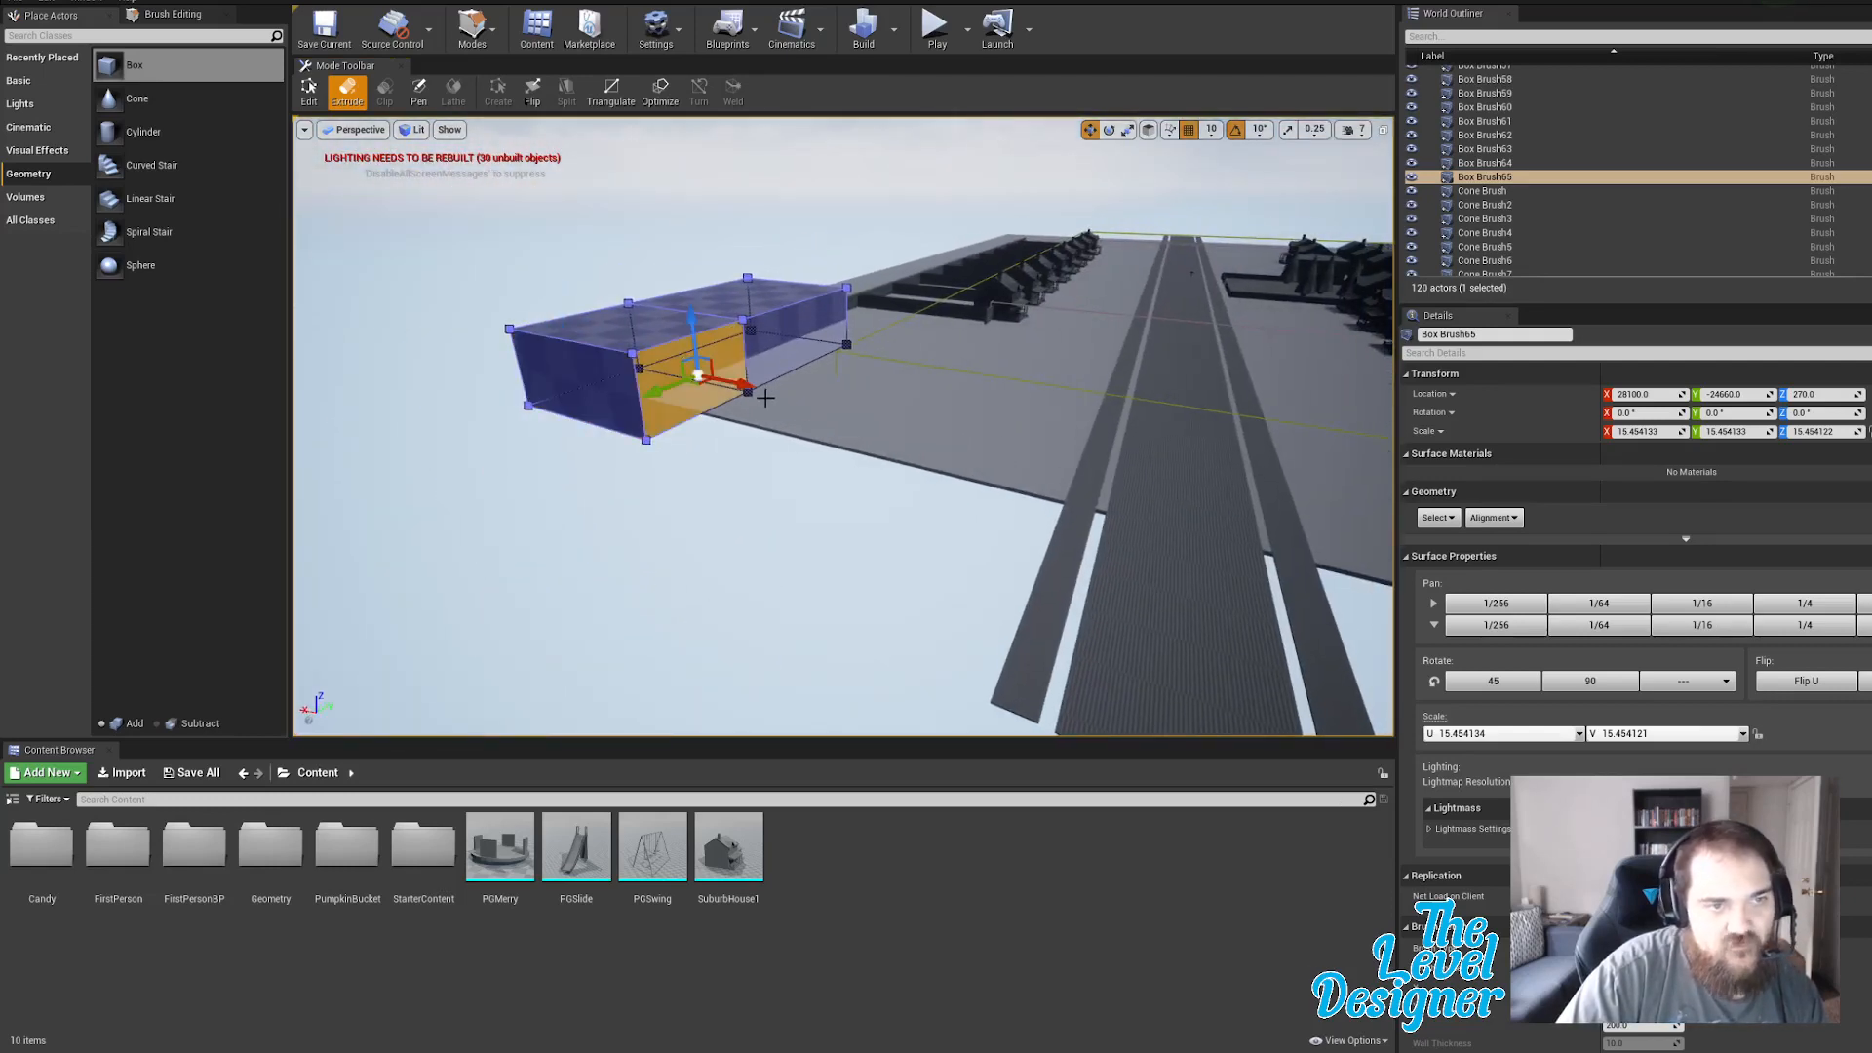
mouse_move(746, 388)
mouse_down()
mouse_move(1154, 510)
mouse_move(1073, 458)
mouse_move(1130, 501)
mouse_move(995, 475)
mouse_move(1161, 507)
mouse_up()
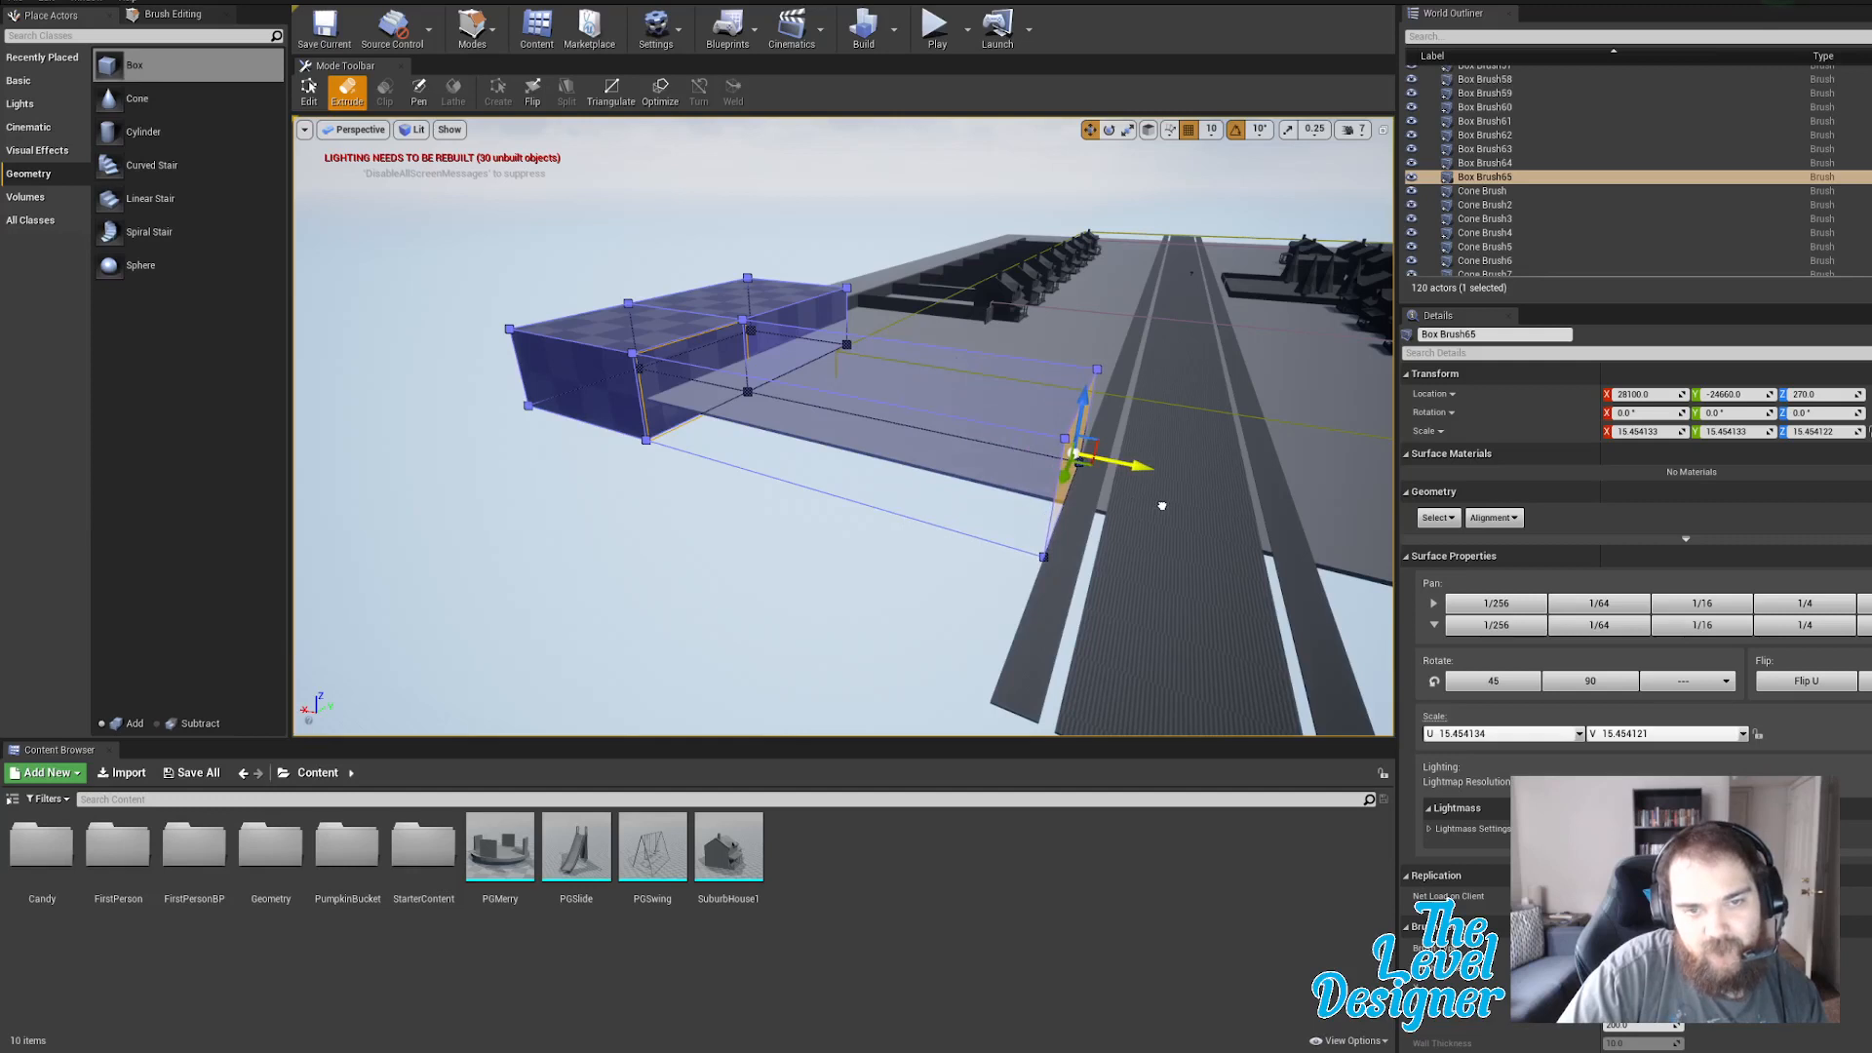
drag(1163, 506, 1144, 501)
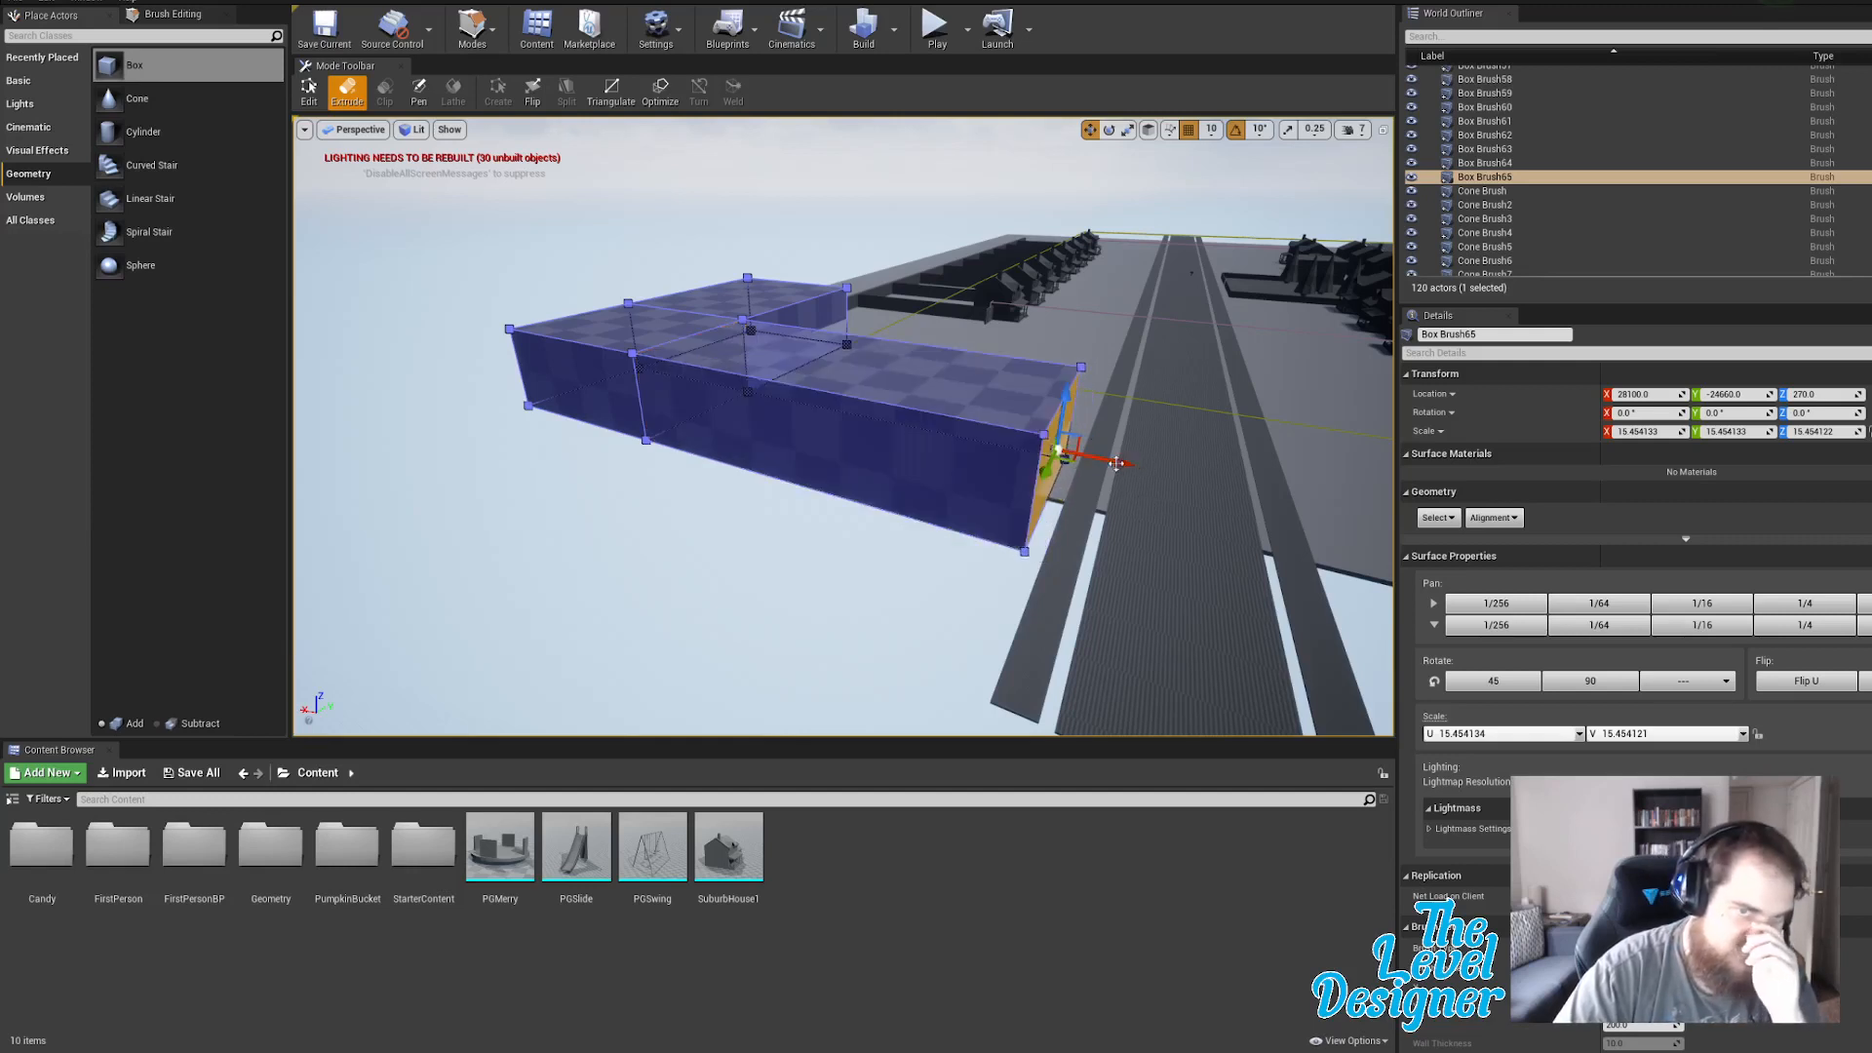
Return to editing the whole brush and raise the L-shaped block to Z 1570.
click(1034, 189)
click(721, 330)
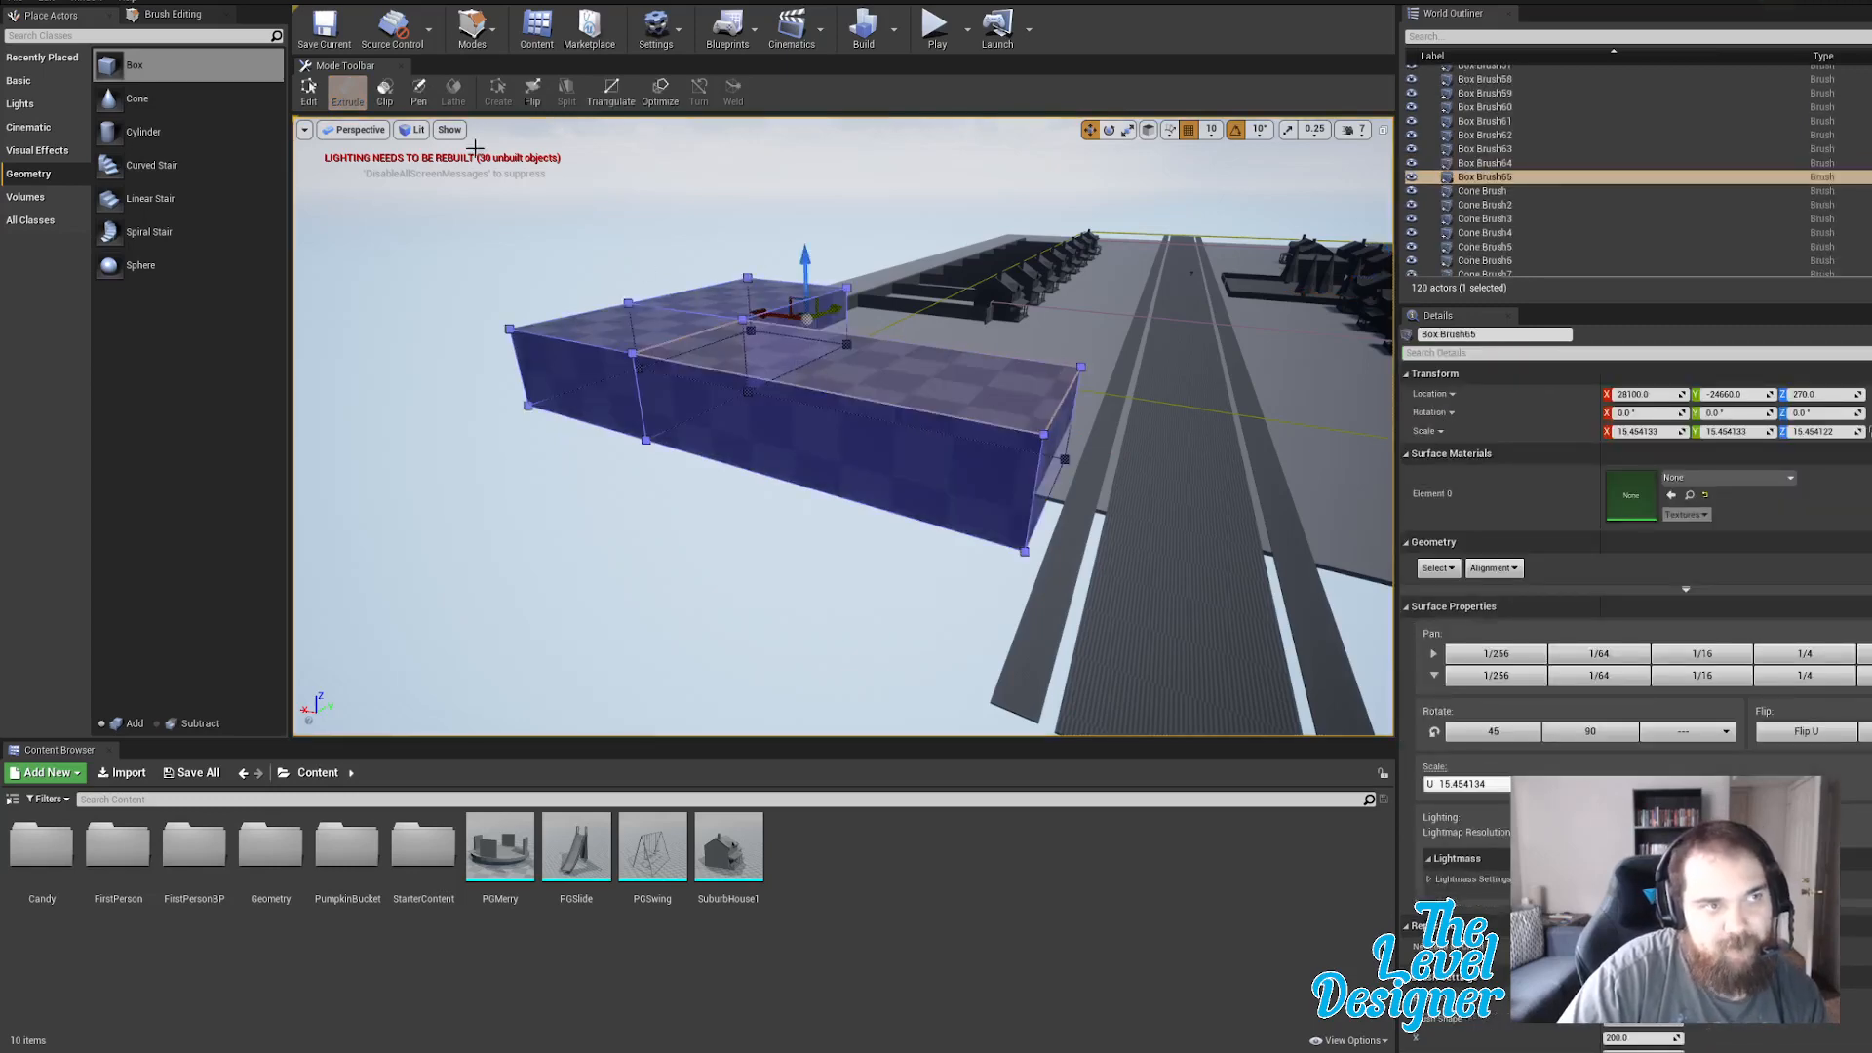
click(308, 93)
click(743, 317)
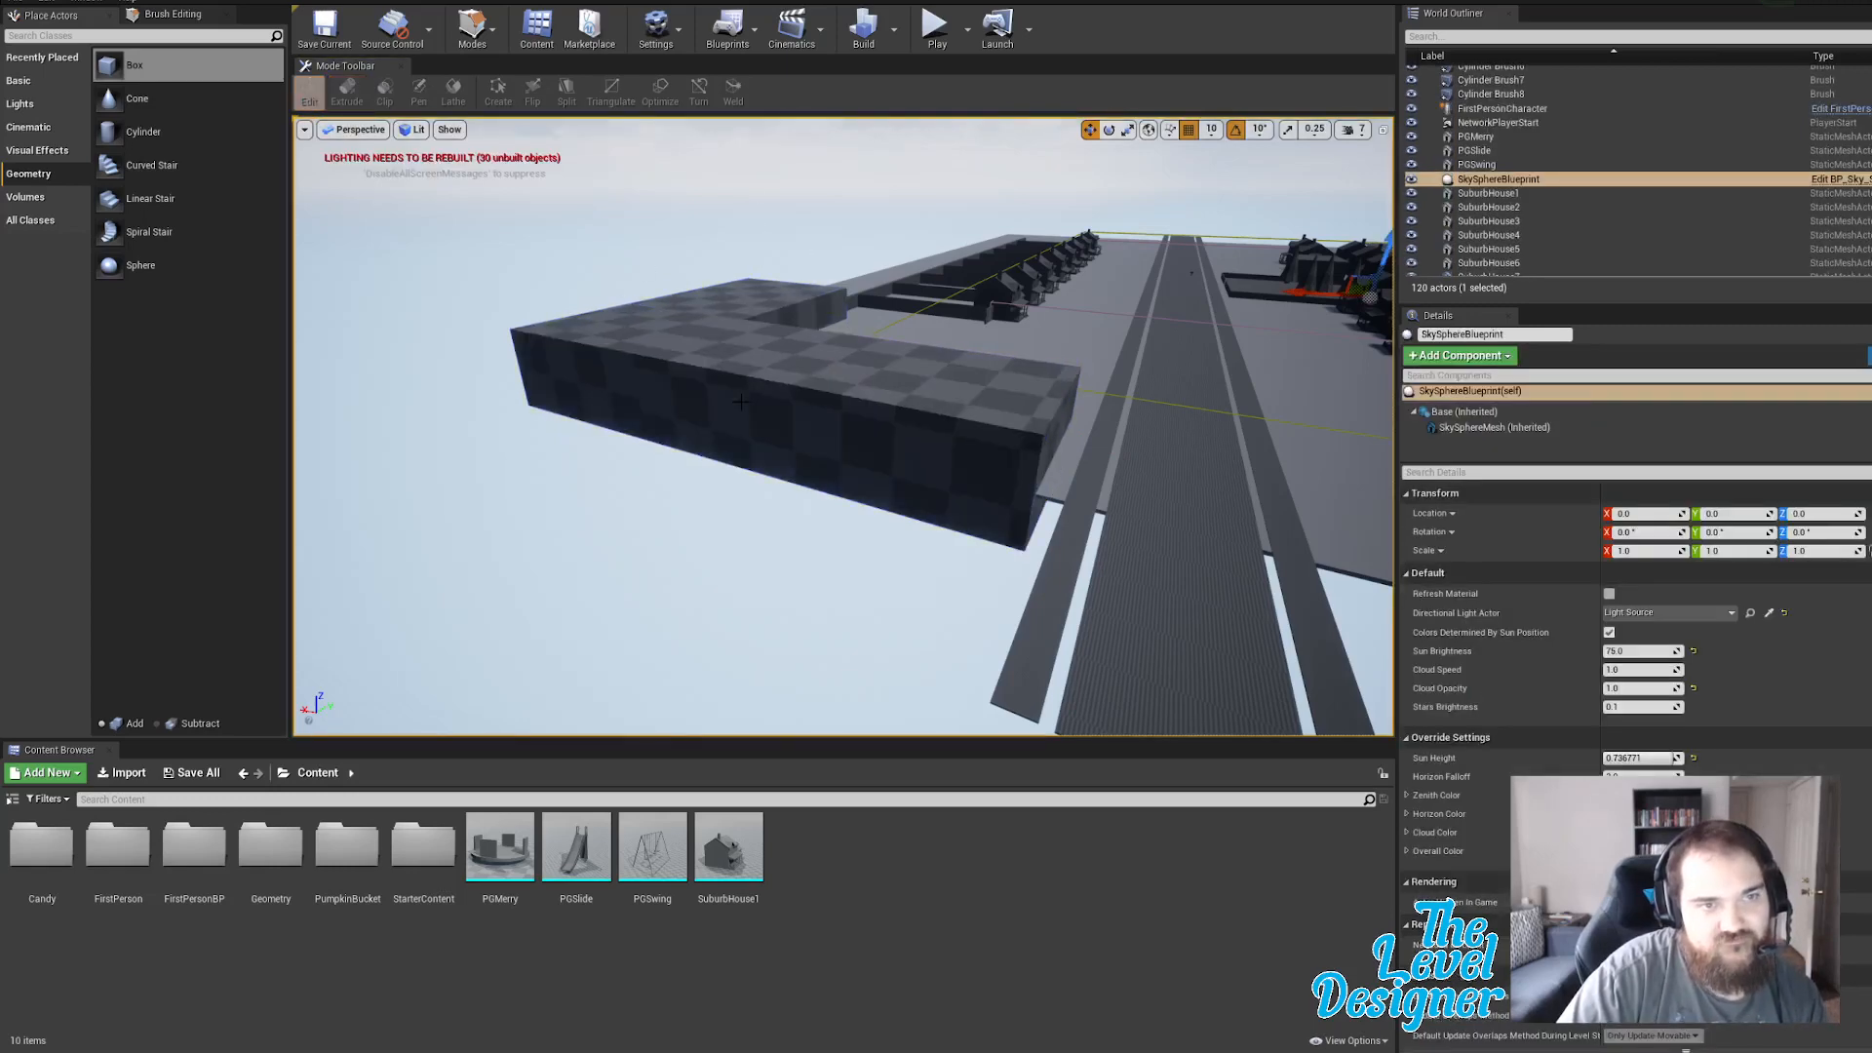
drag(803, 255, 789, 237)
key(d)
mouse_move(975, 384)
right_down()
mouse_move(937, 322)
mouse_move(742, 307)
right_up()
drag(719, 289, 719, 270)
mouse_move(719, 269)
right_down()
mouse_move(668, 340)
mouse_move(687, 314)
right_up()
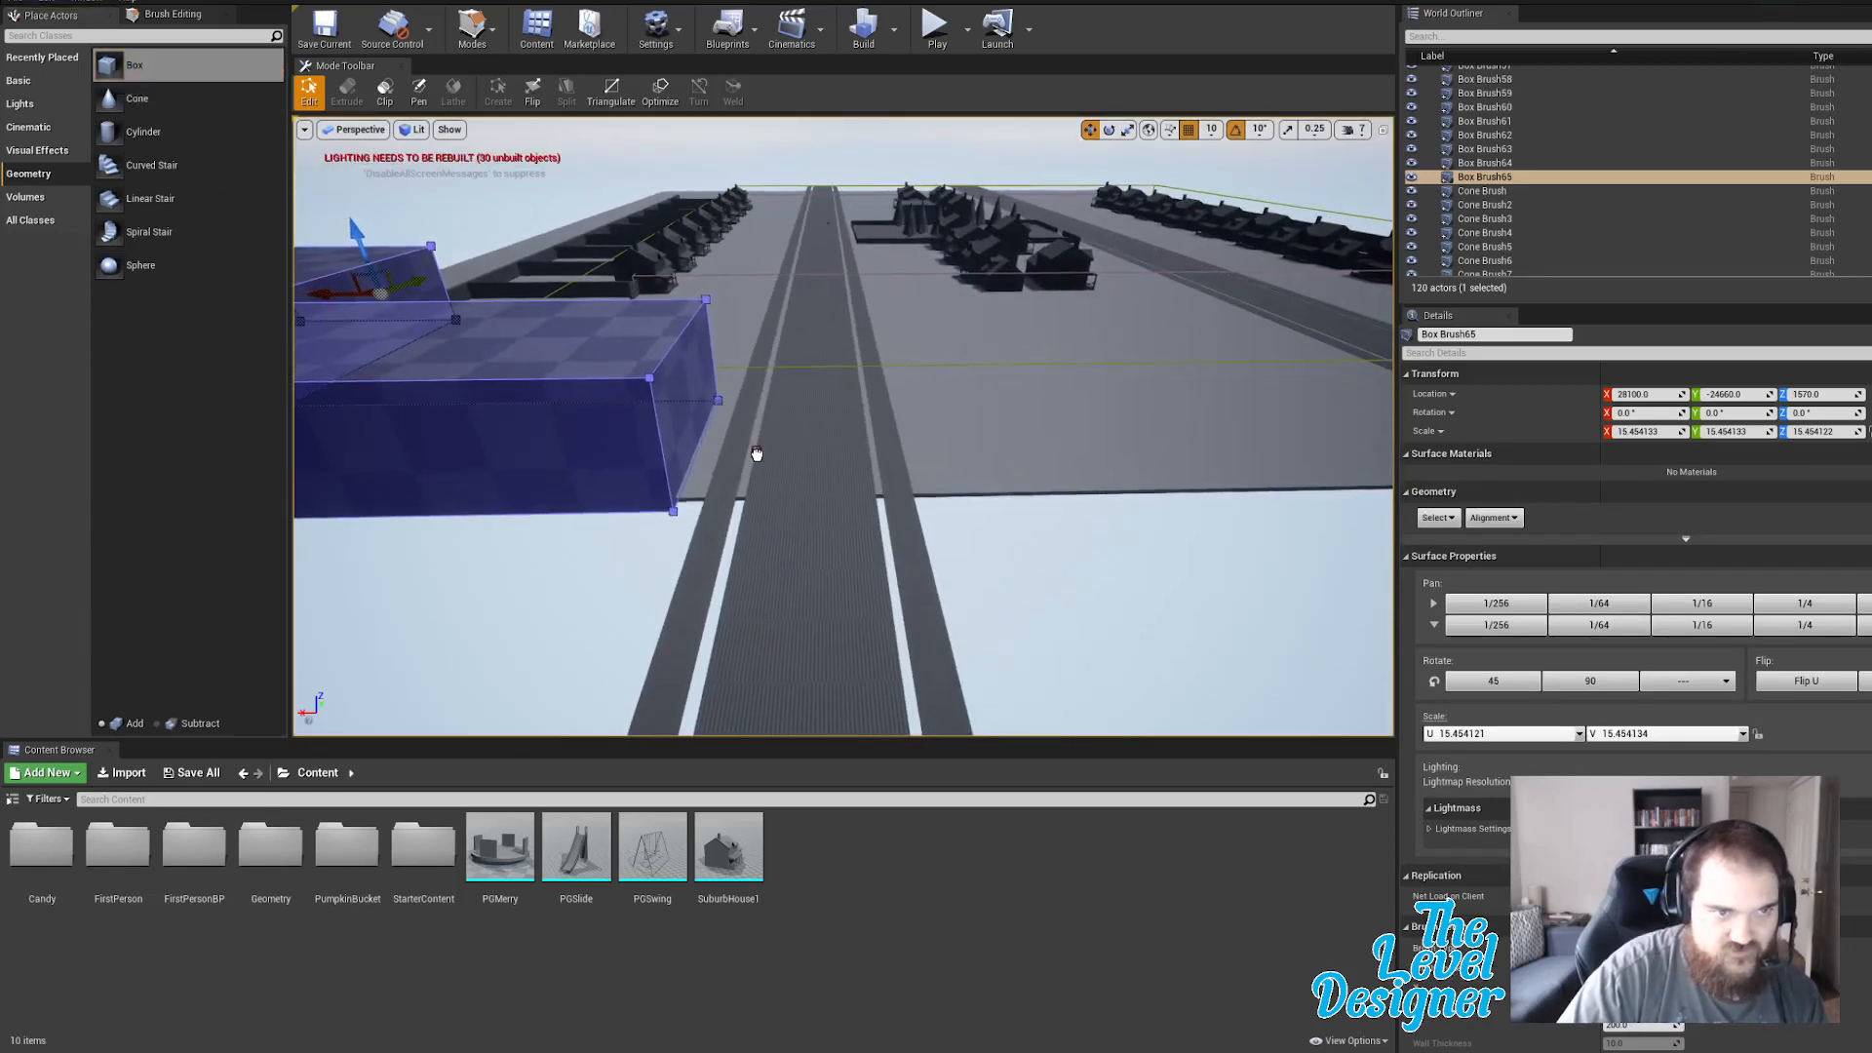
Add a box brush on the road beside the L-shaped block and scale it to about 9.49 × 1.81 × 3.77 as a barrier.
drag(756, 453, 756, 453)
key(e)
key(r)
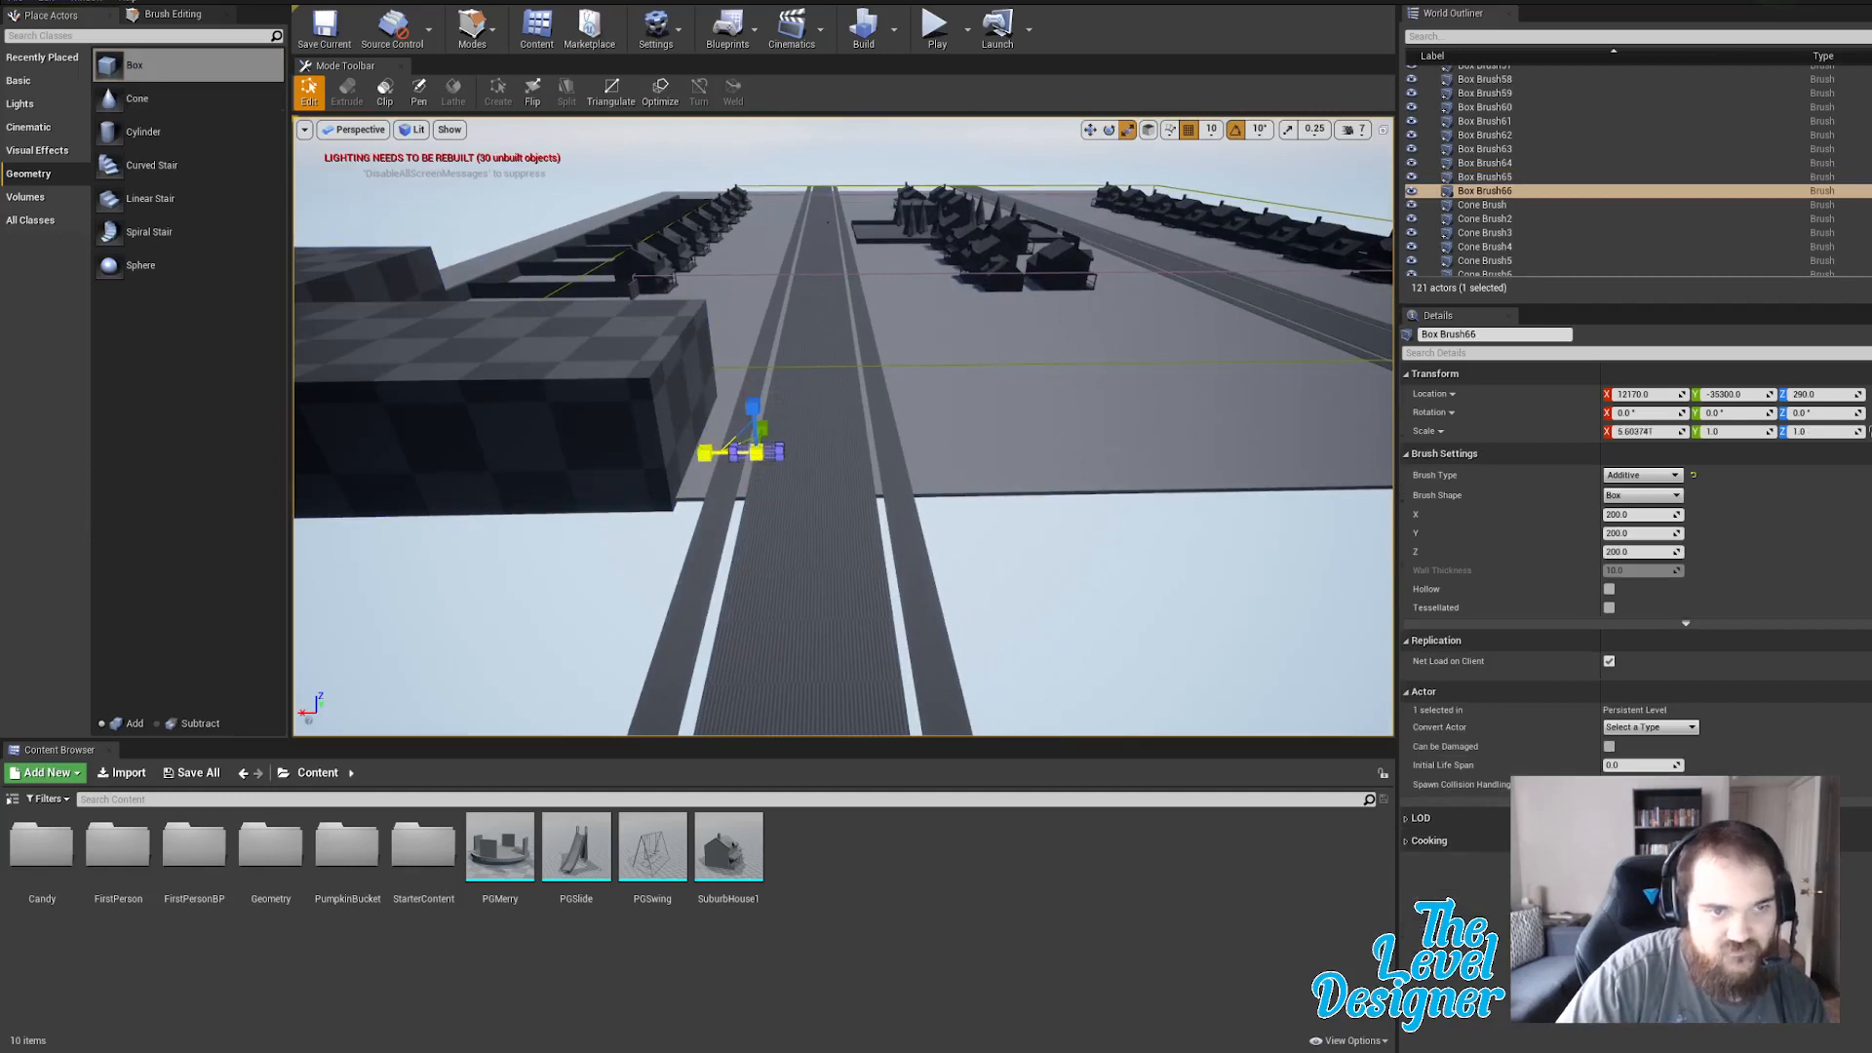
drag(762, 428, 752, 408)
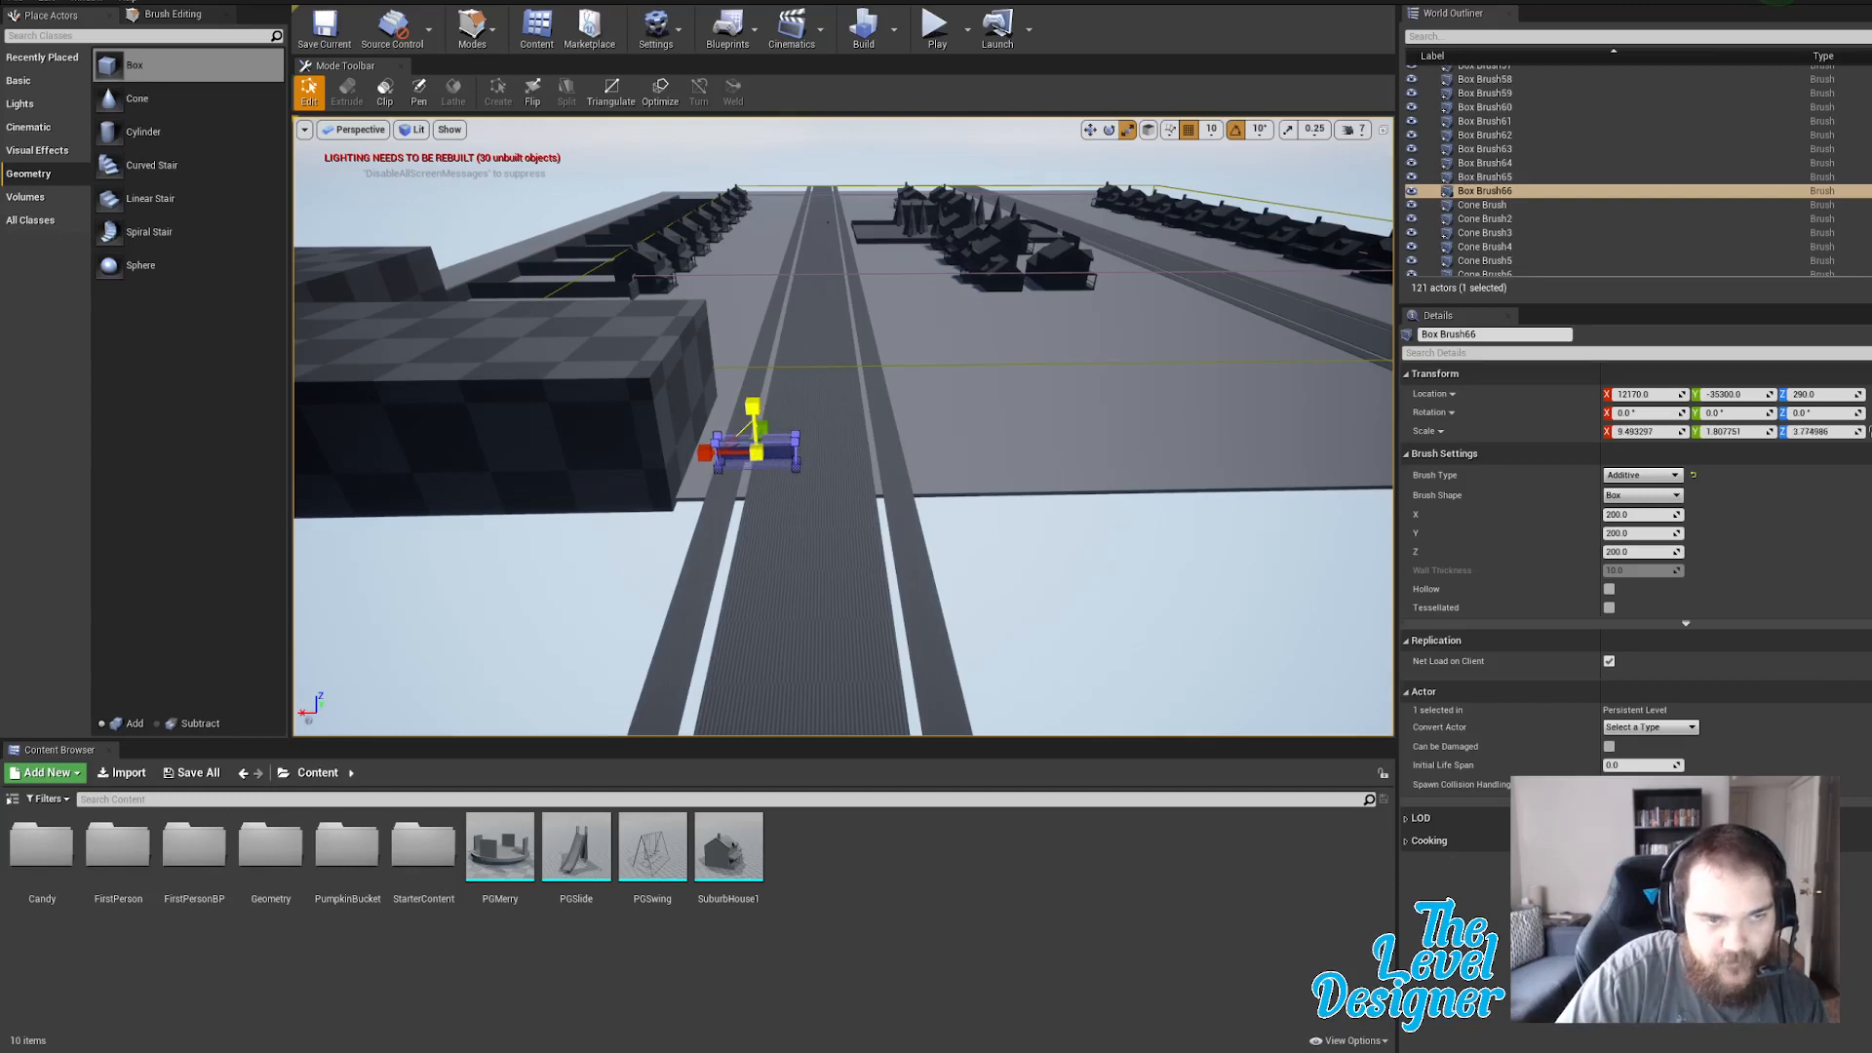
Move the barrier along Y toward the ground's edge and duplicate it along X to block the rest of the road.
key(w)
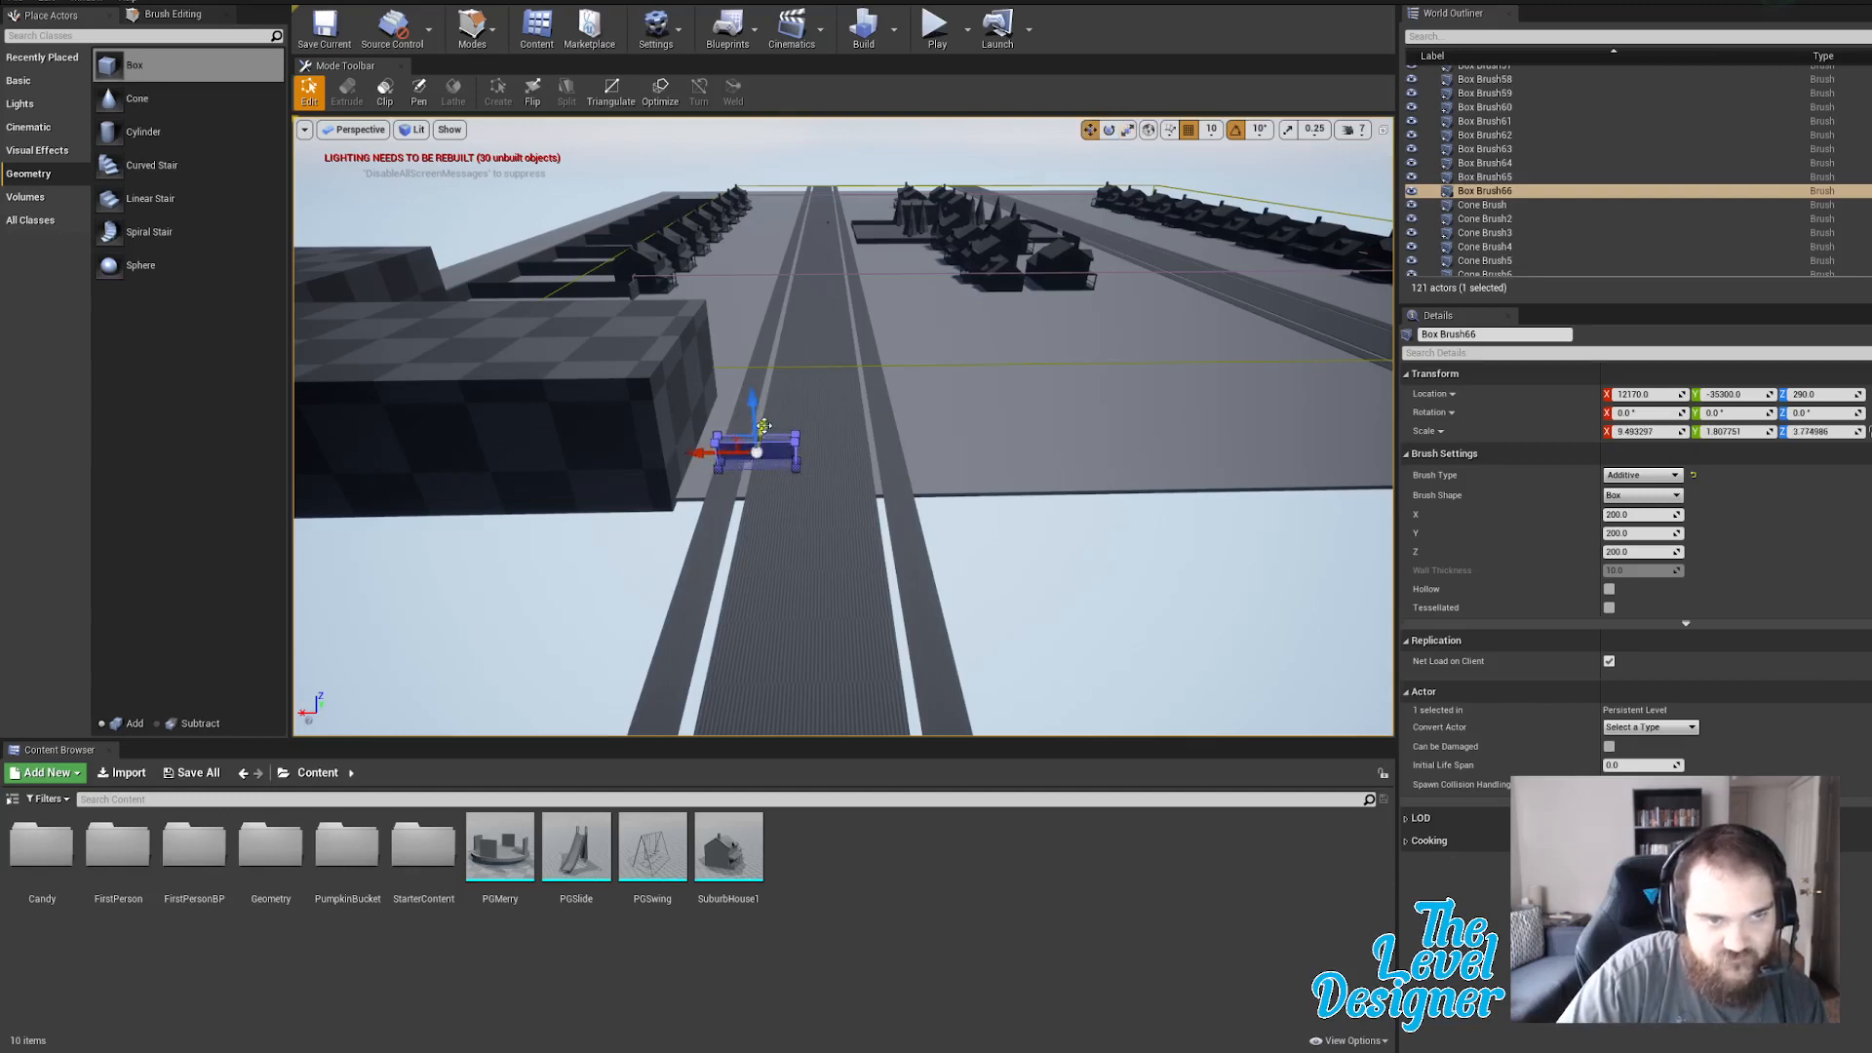
drag(763, 426, 761, 447)
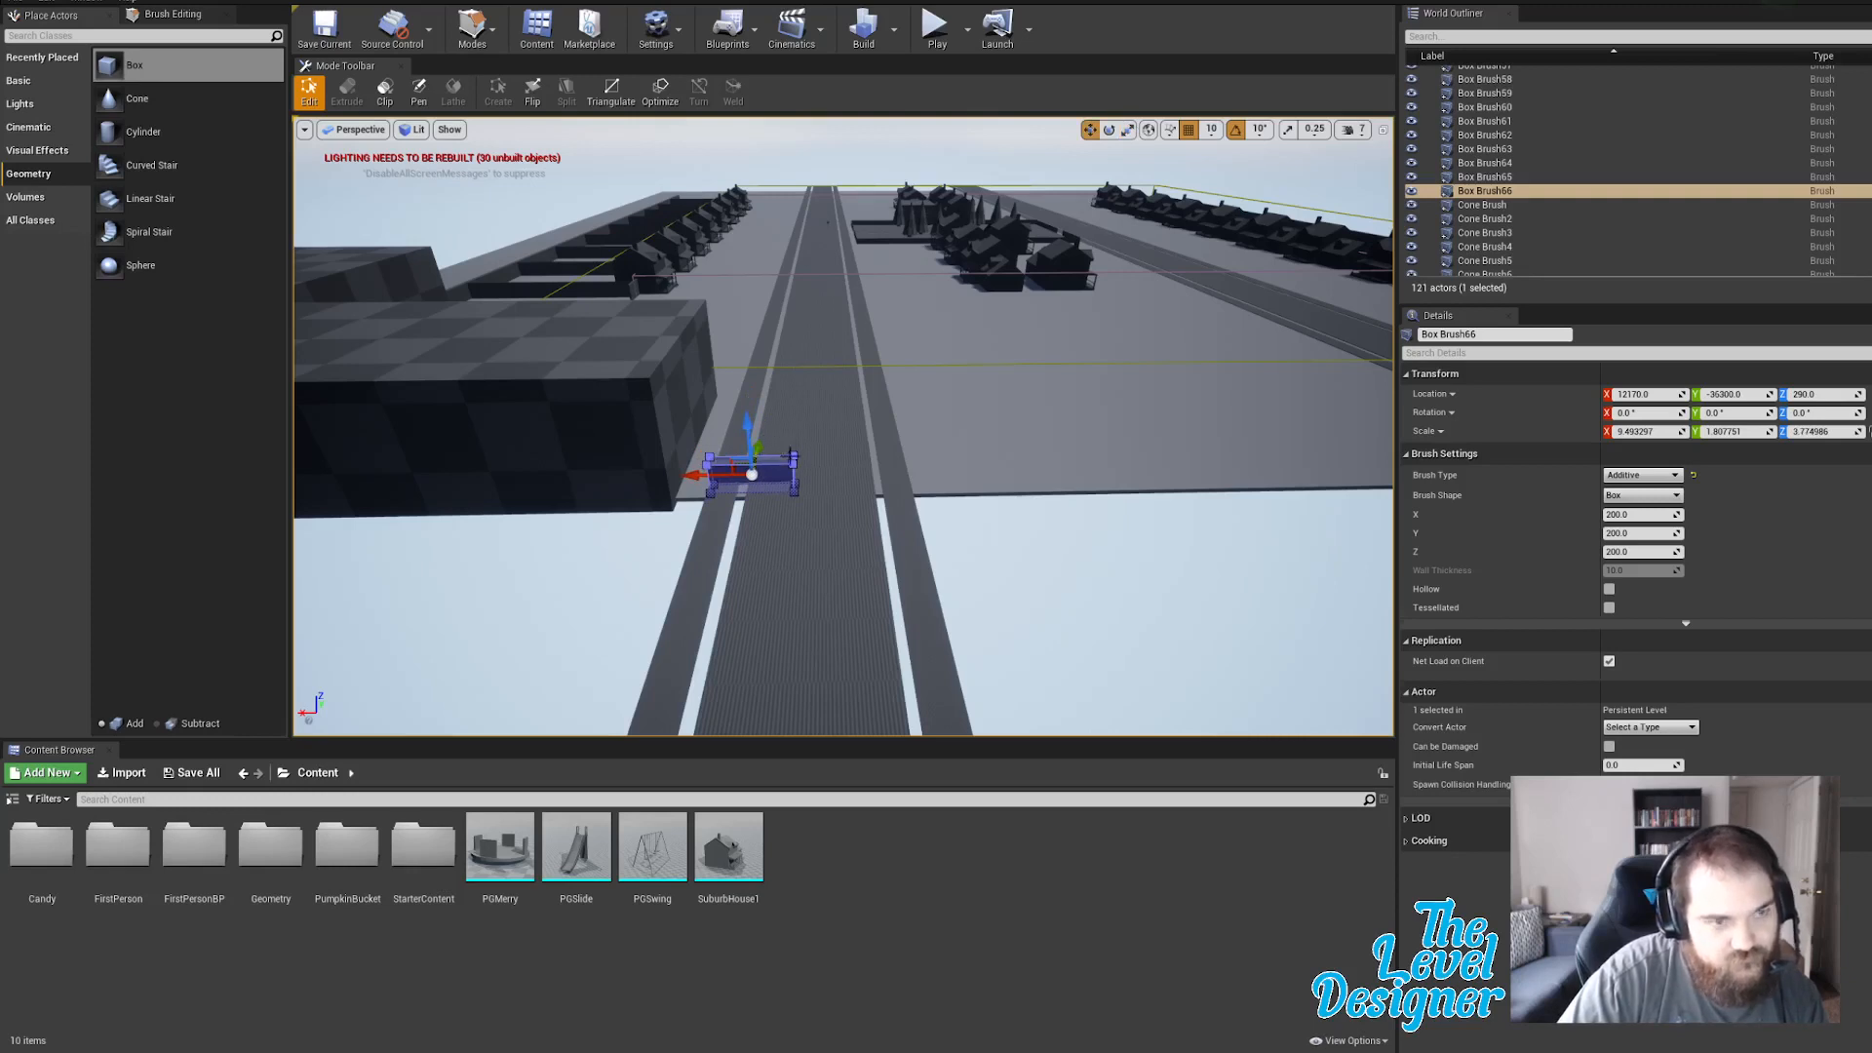
alt+drag(695, 477, 795, 471)
Duplicate both road barriers, Box Brush66 and Box Brush67, and move the copies along X onto the other road.
key(d)
right_drag(1020, 426, 1043, 422)
key(s)
shift+click(1502, 197)
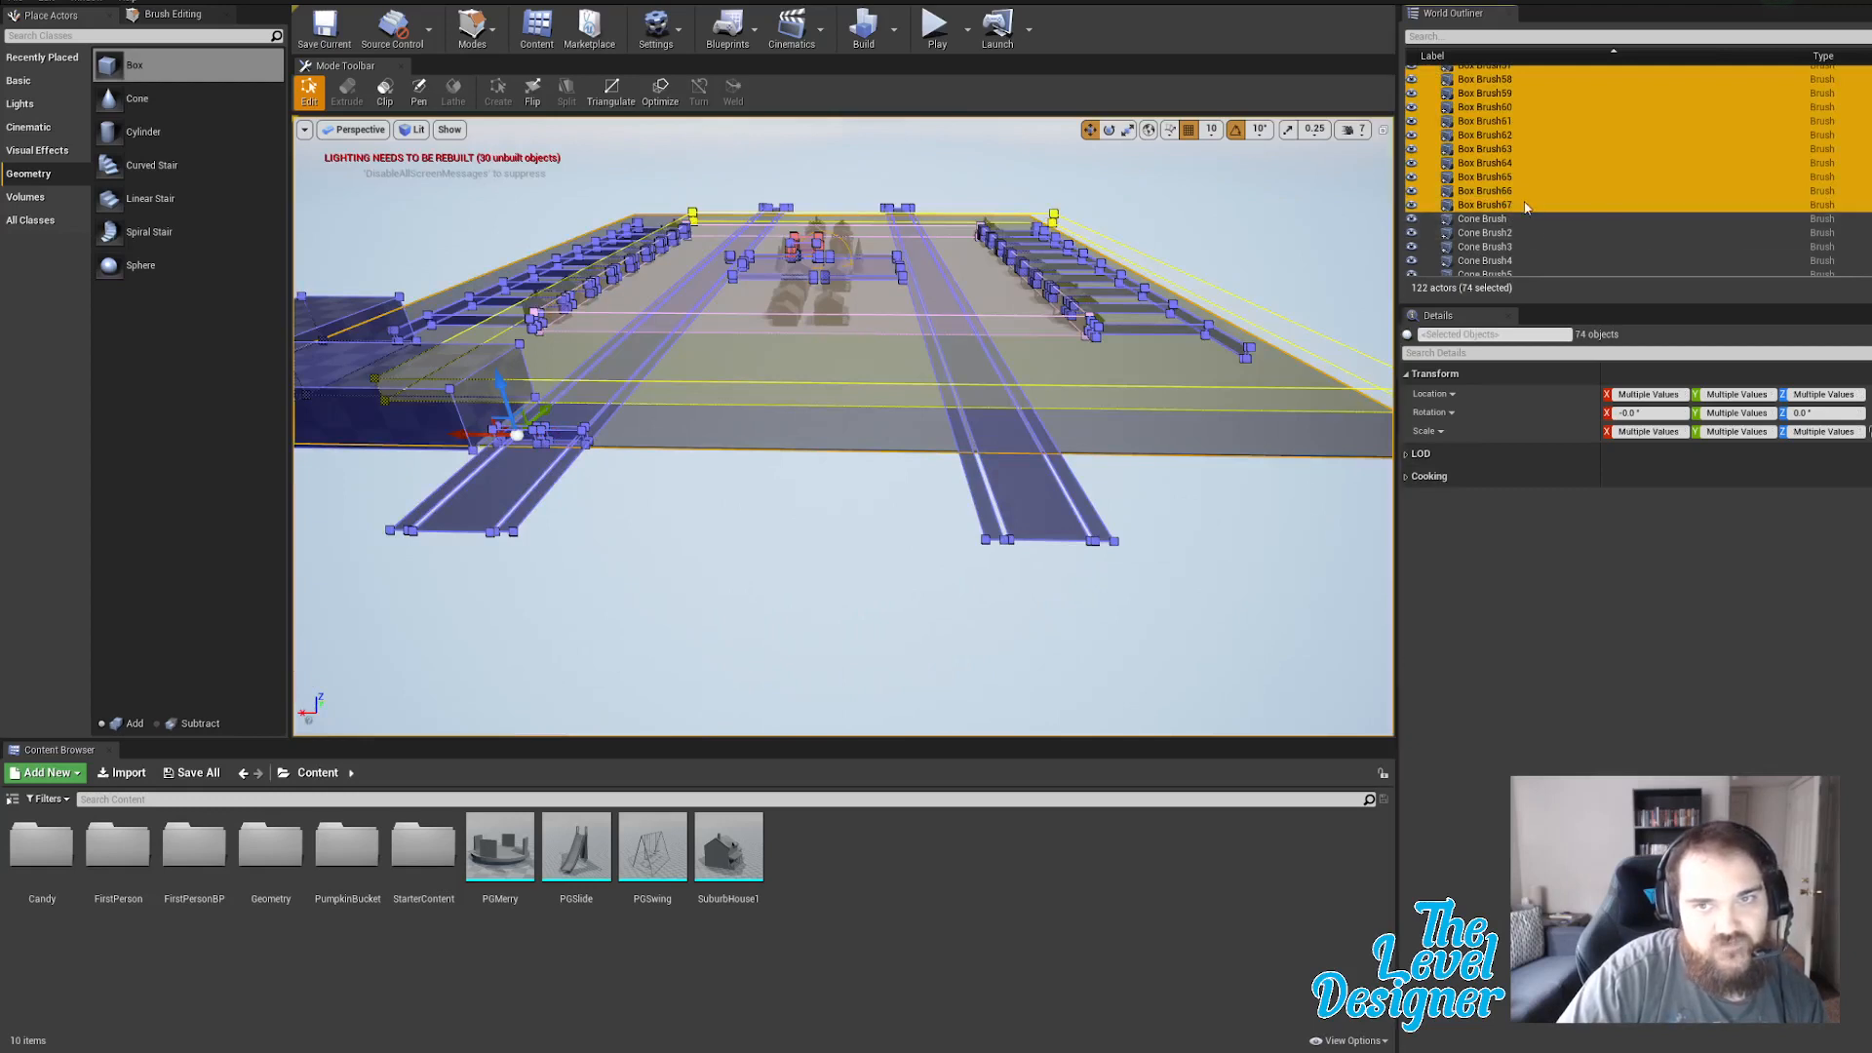
click(1507, 202)
ctrl+click(1509, 193)
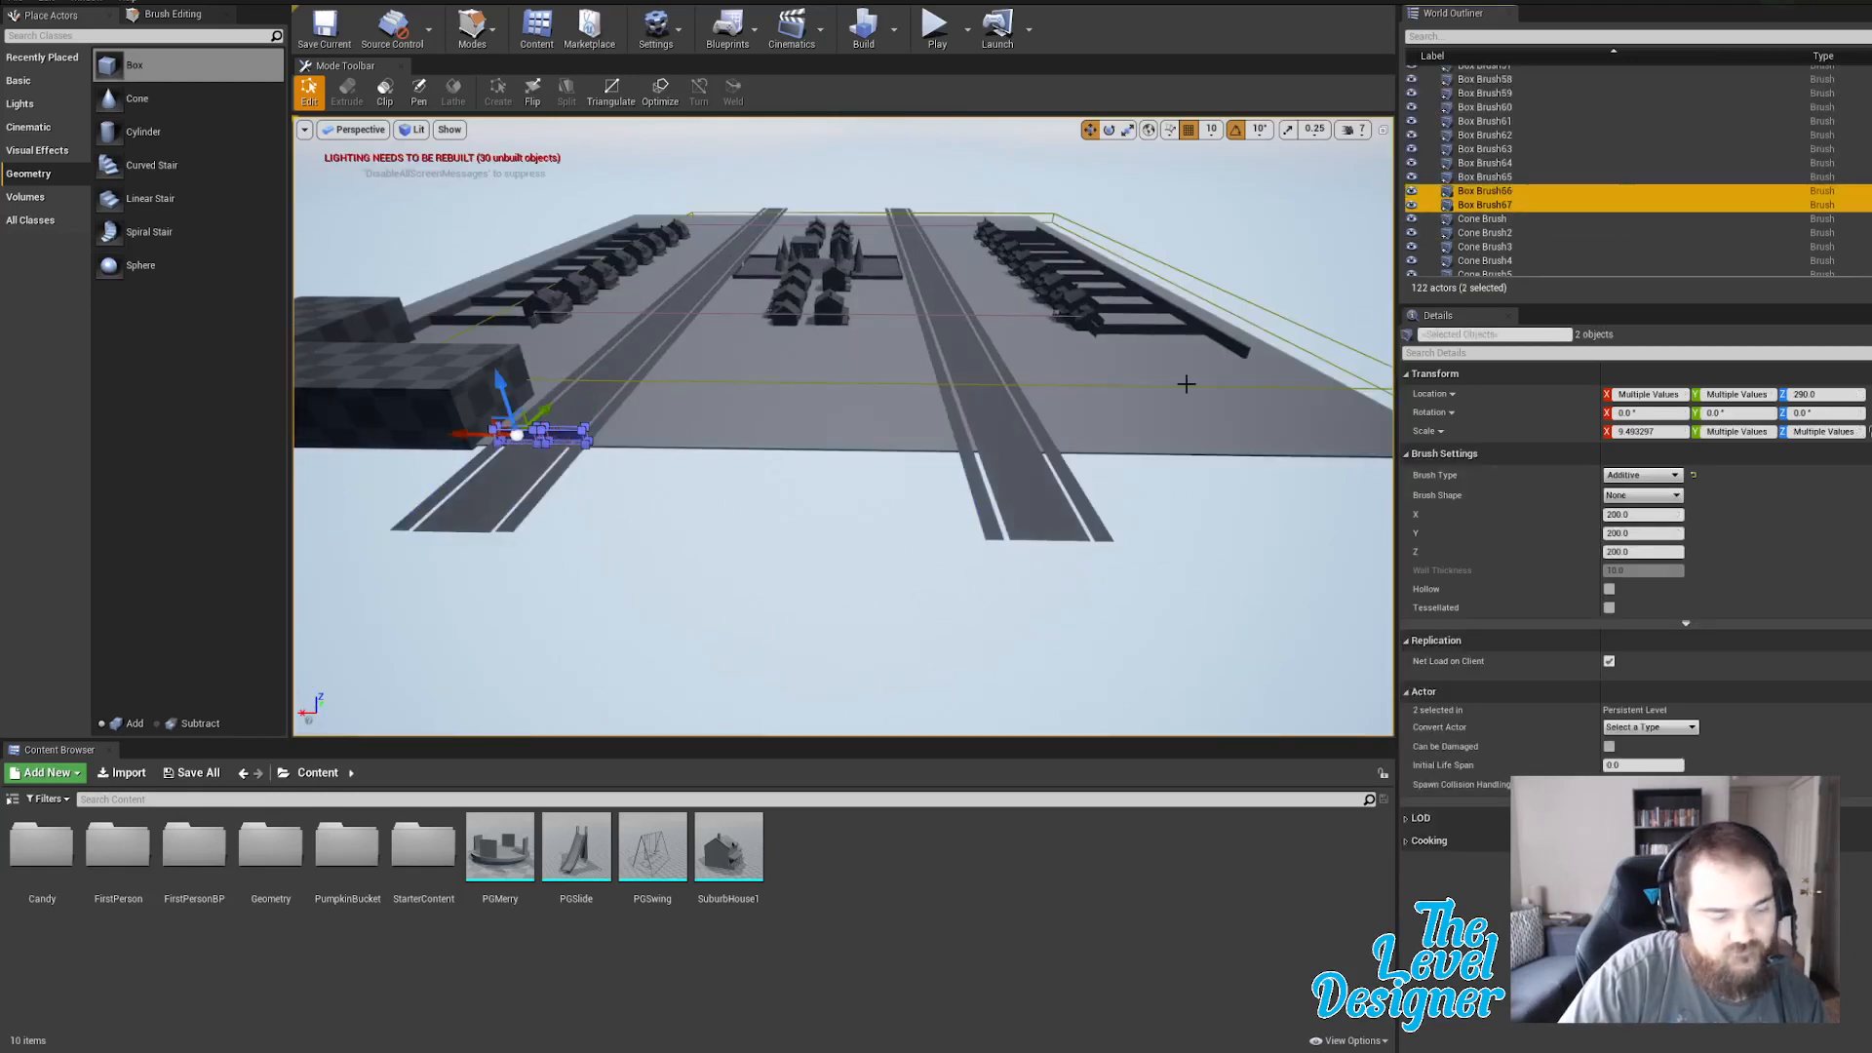
key(ctrl+w)
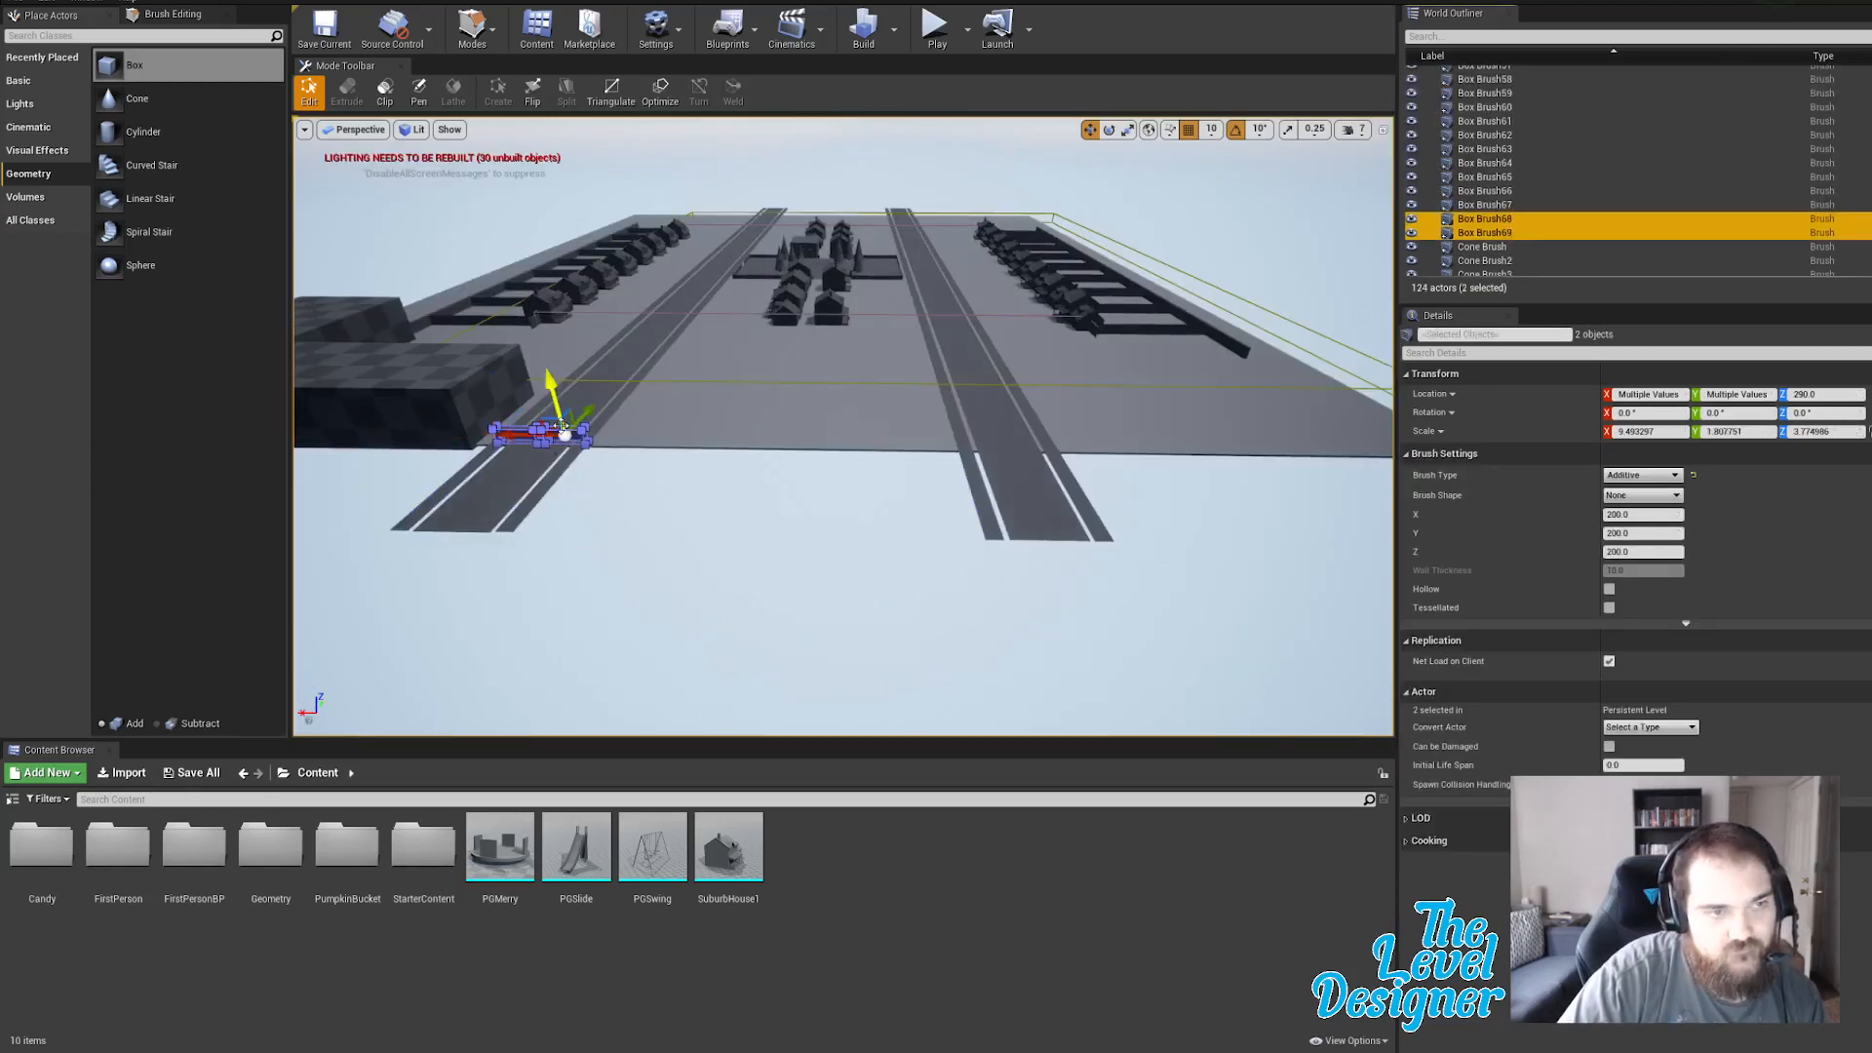
drag(510, 435, 978, 444)
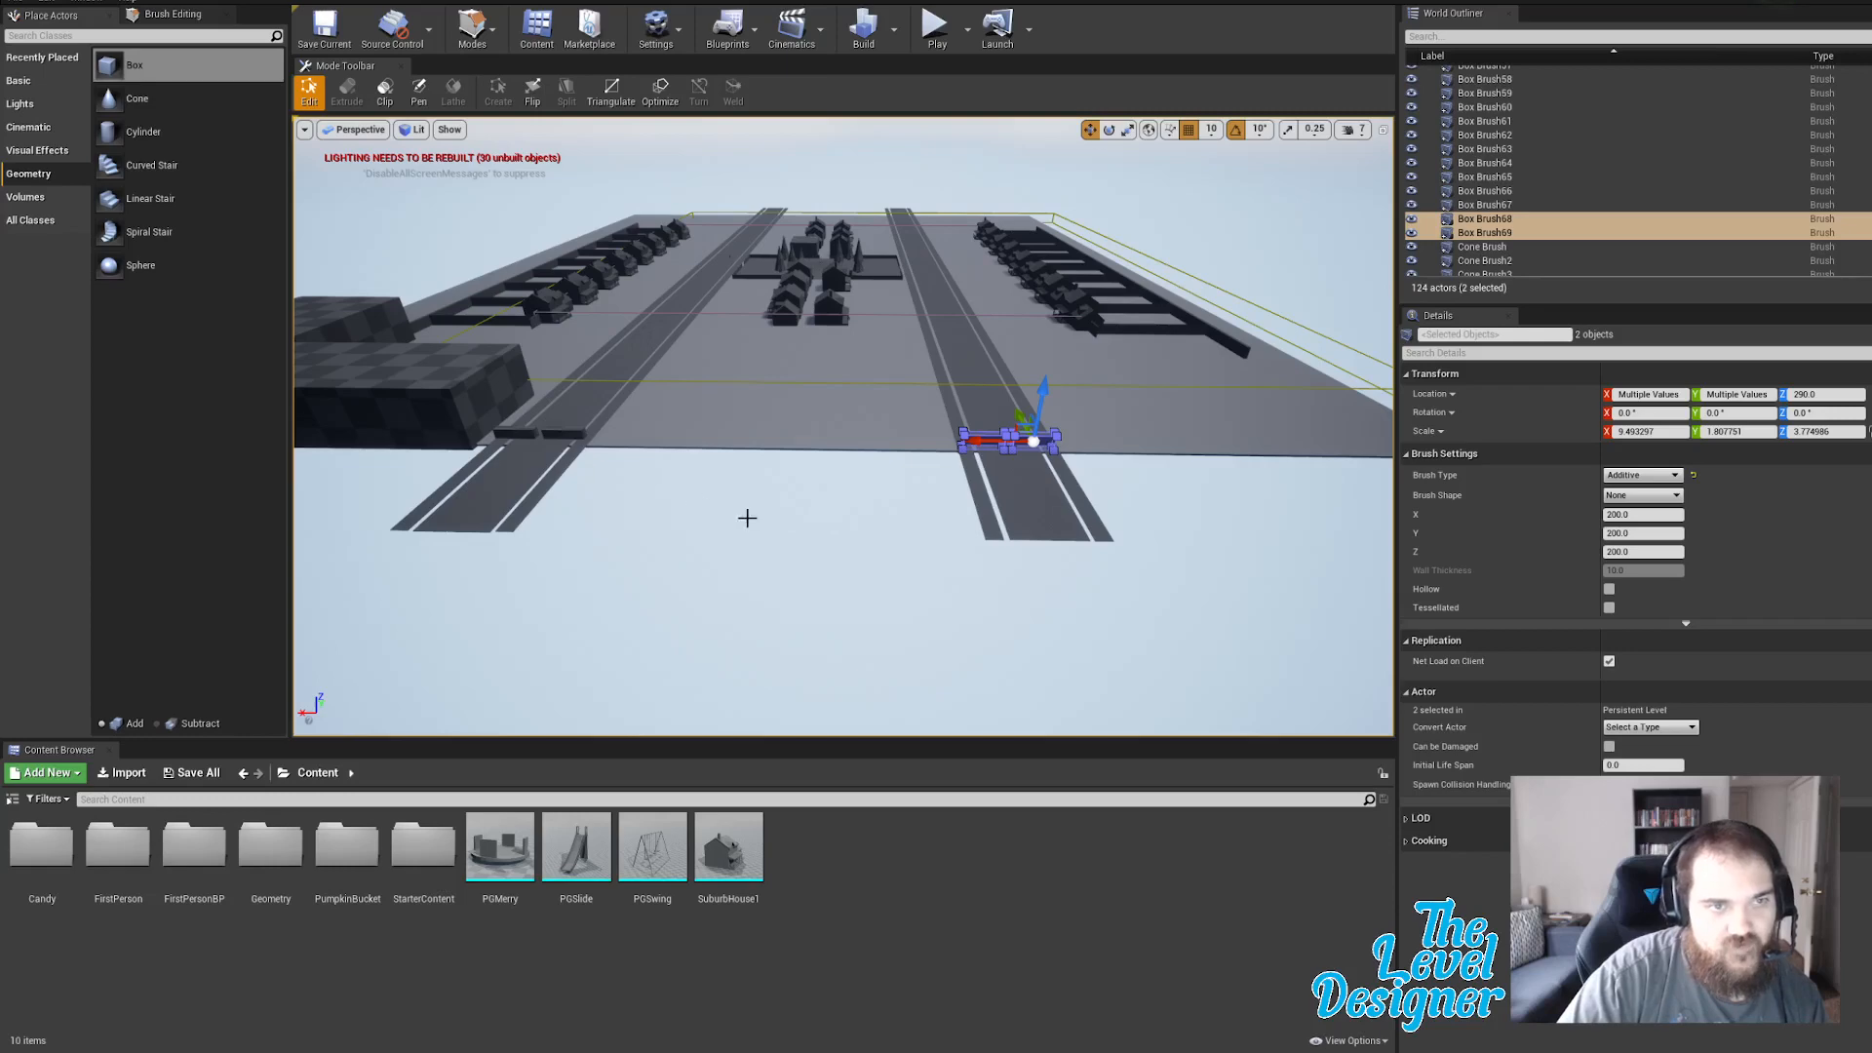
Duplicate all four road barriers, Box Brush66 to Box Brush69, and move the copies along Y to the opposite road ends.
right_drag(853, 489, 974, 426)
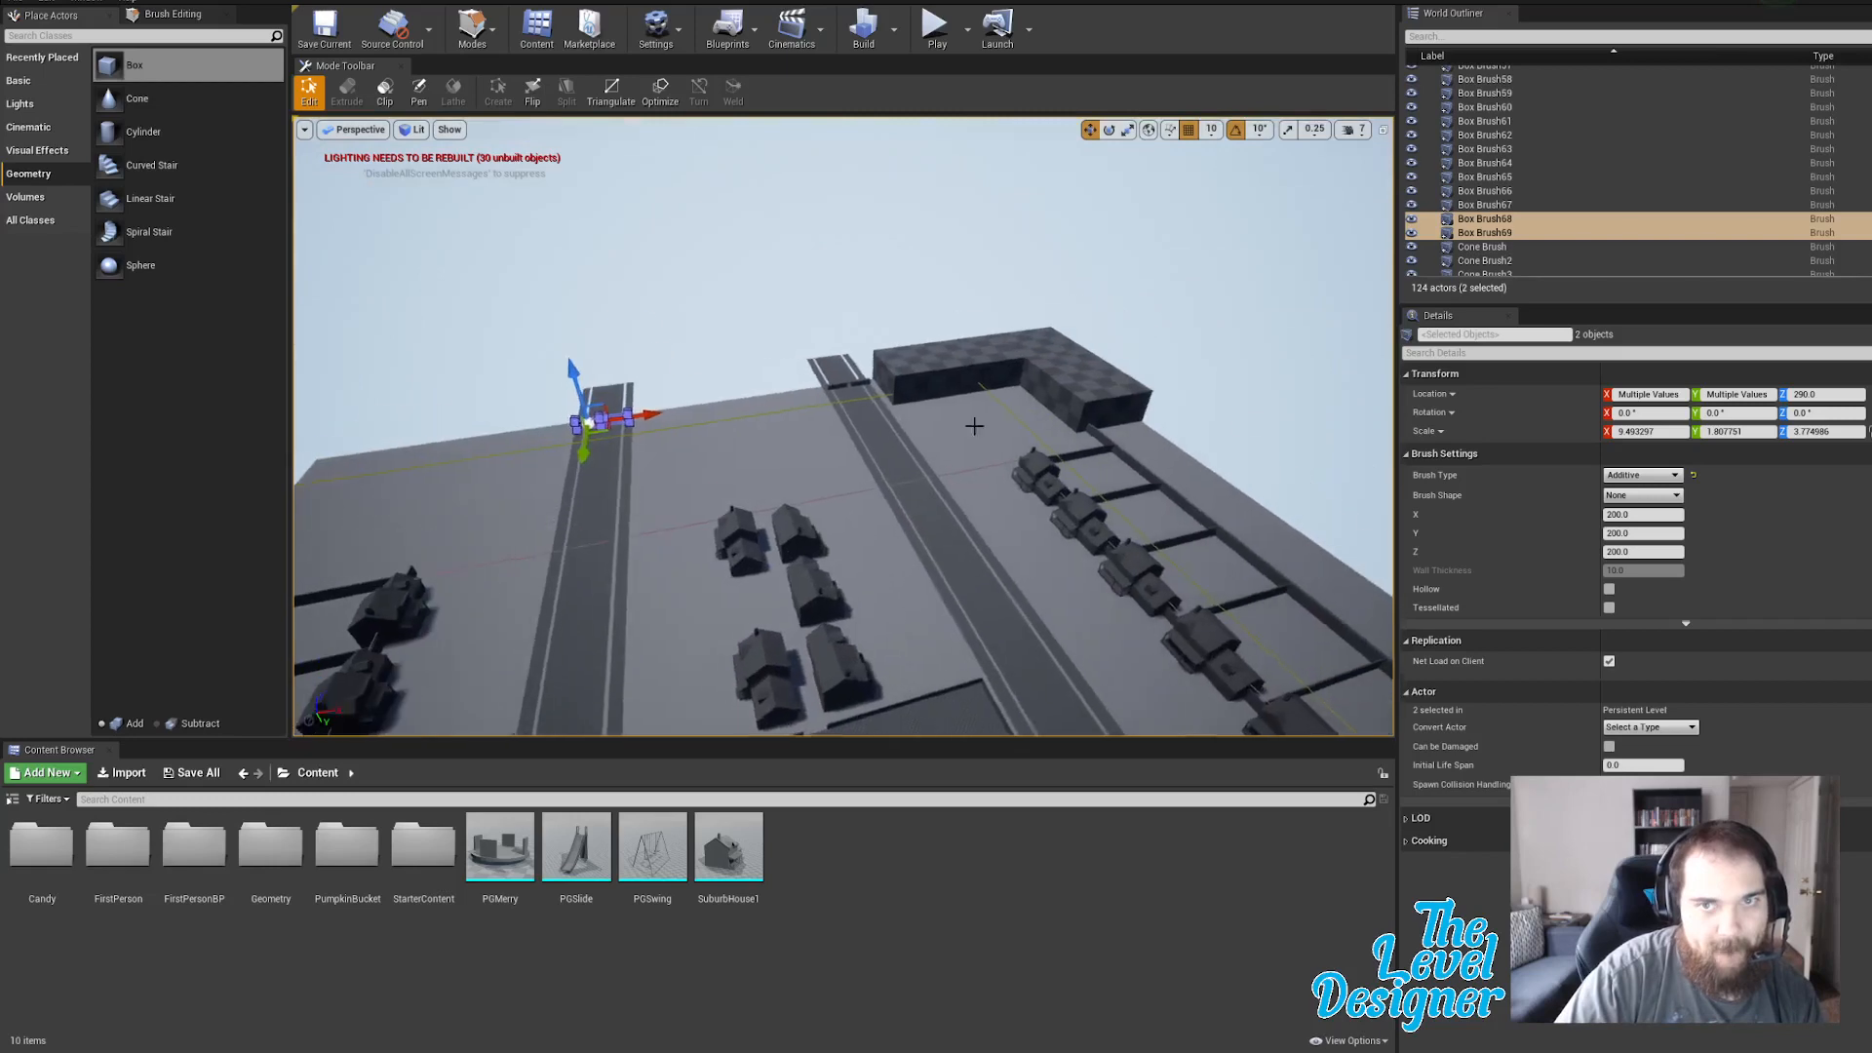
shift+click(1484, 191)
mouse_move(958, 554)
right_down()
mouse_move(1072, 595)
mouse_move(1102, 571)
mouse_move(1199, 595)
mouse_move(877, 576)
mouse_move(916, 605)
right_up()
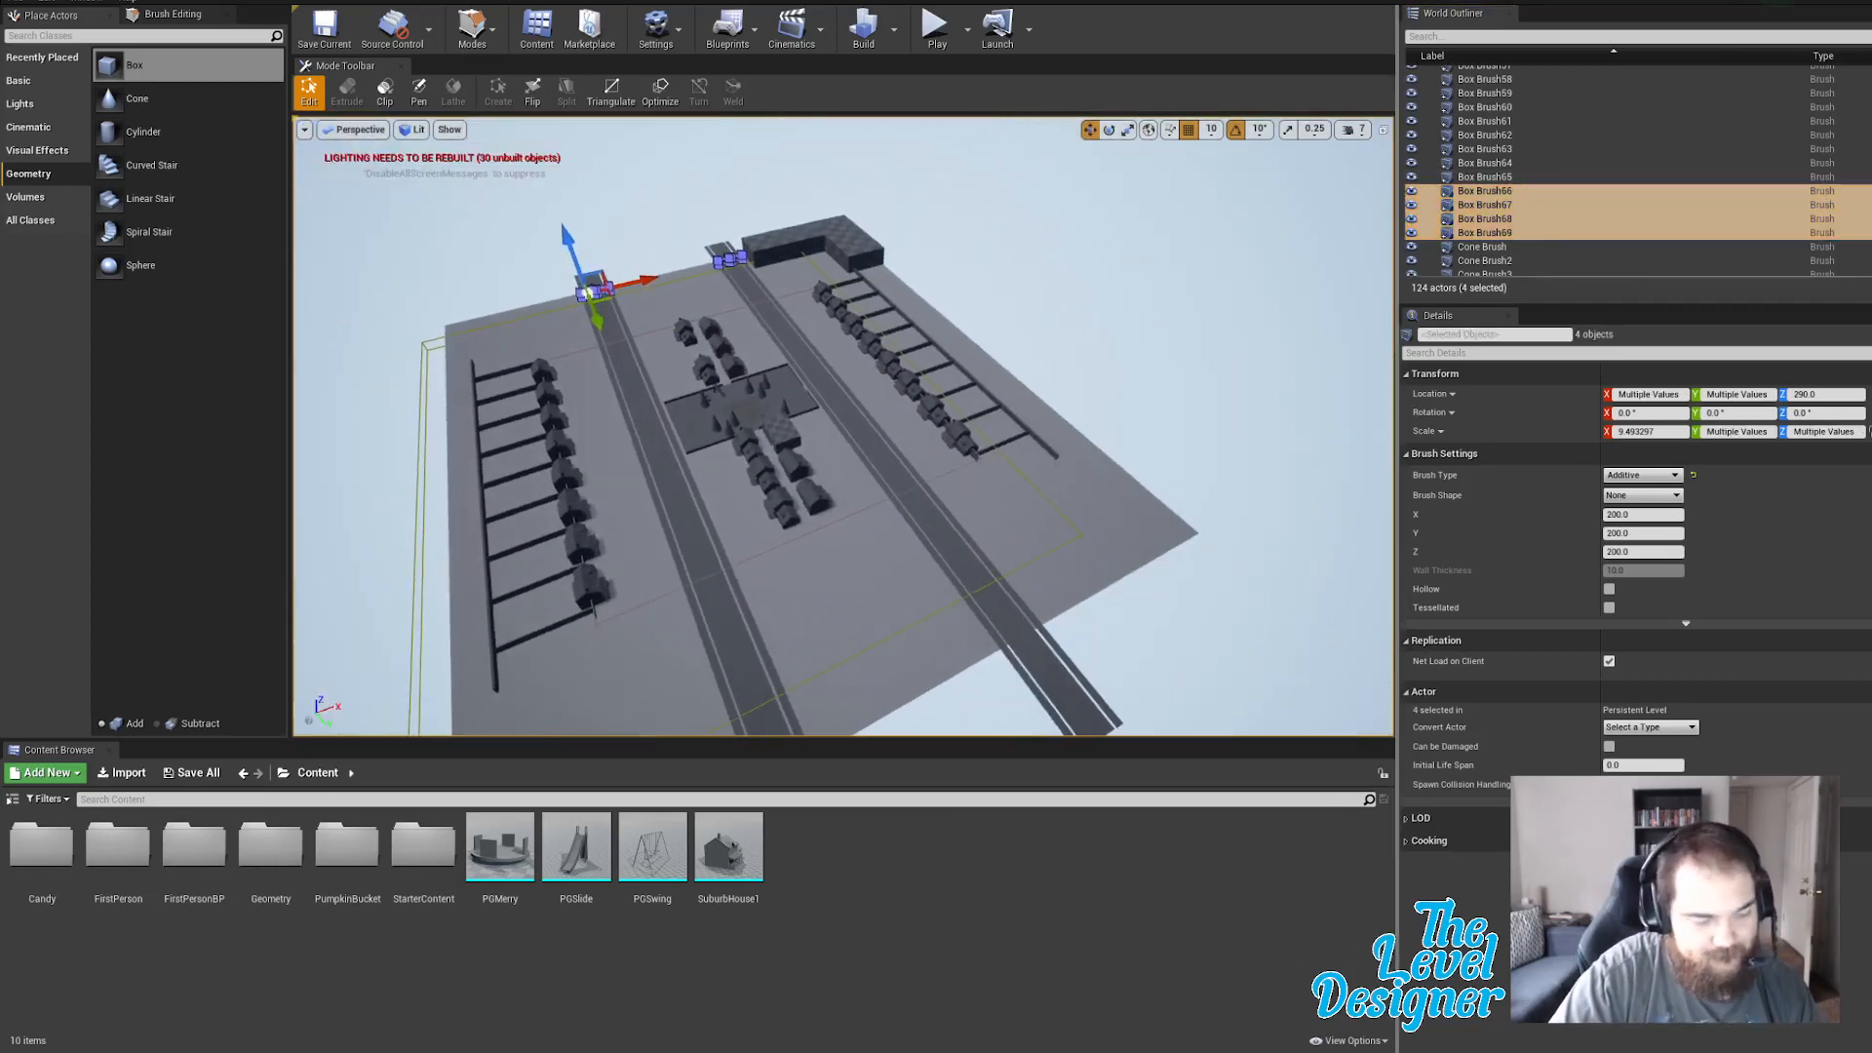
key(ctrl+w)
drag(597, 320, 785, 755)
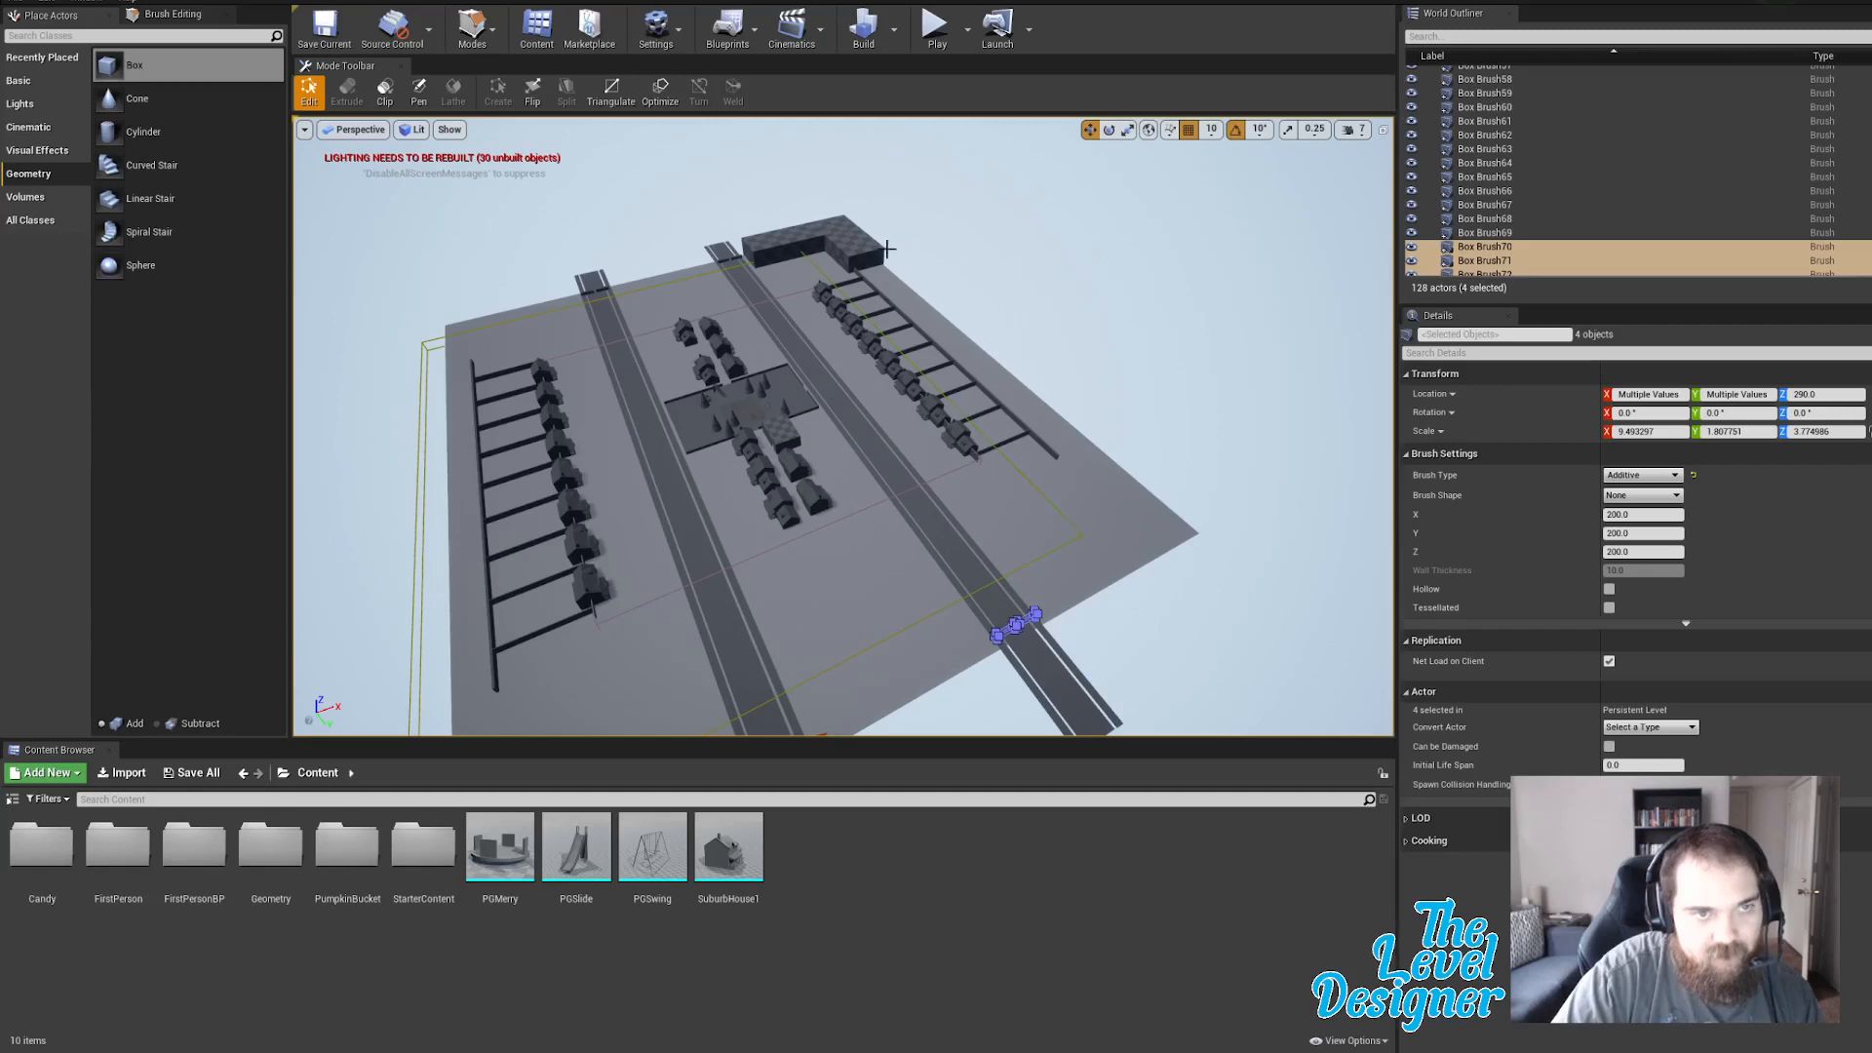
Duplicate the L-shaped corner block, rotate the copy -90° about Z and move it to the ground's corner across both roads.
click(859, 233)
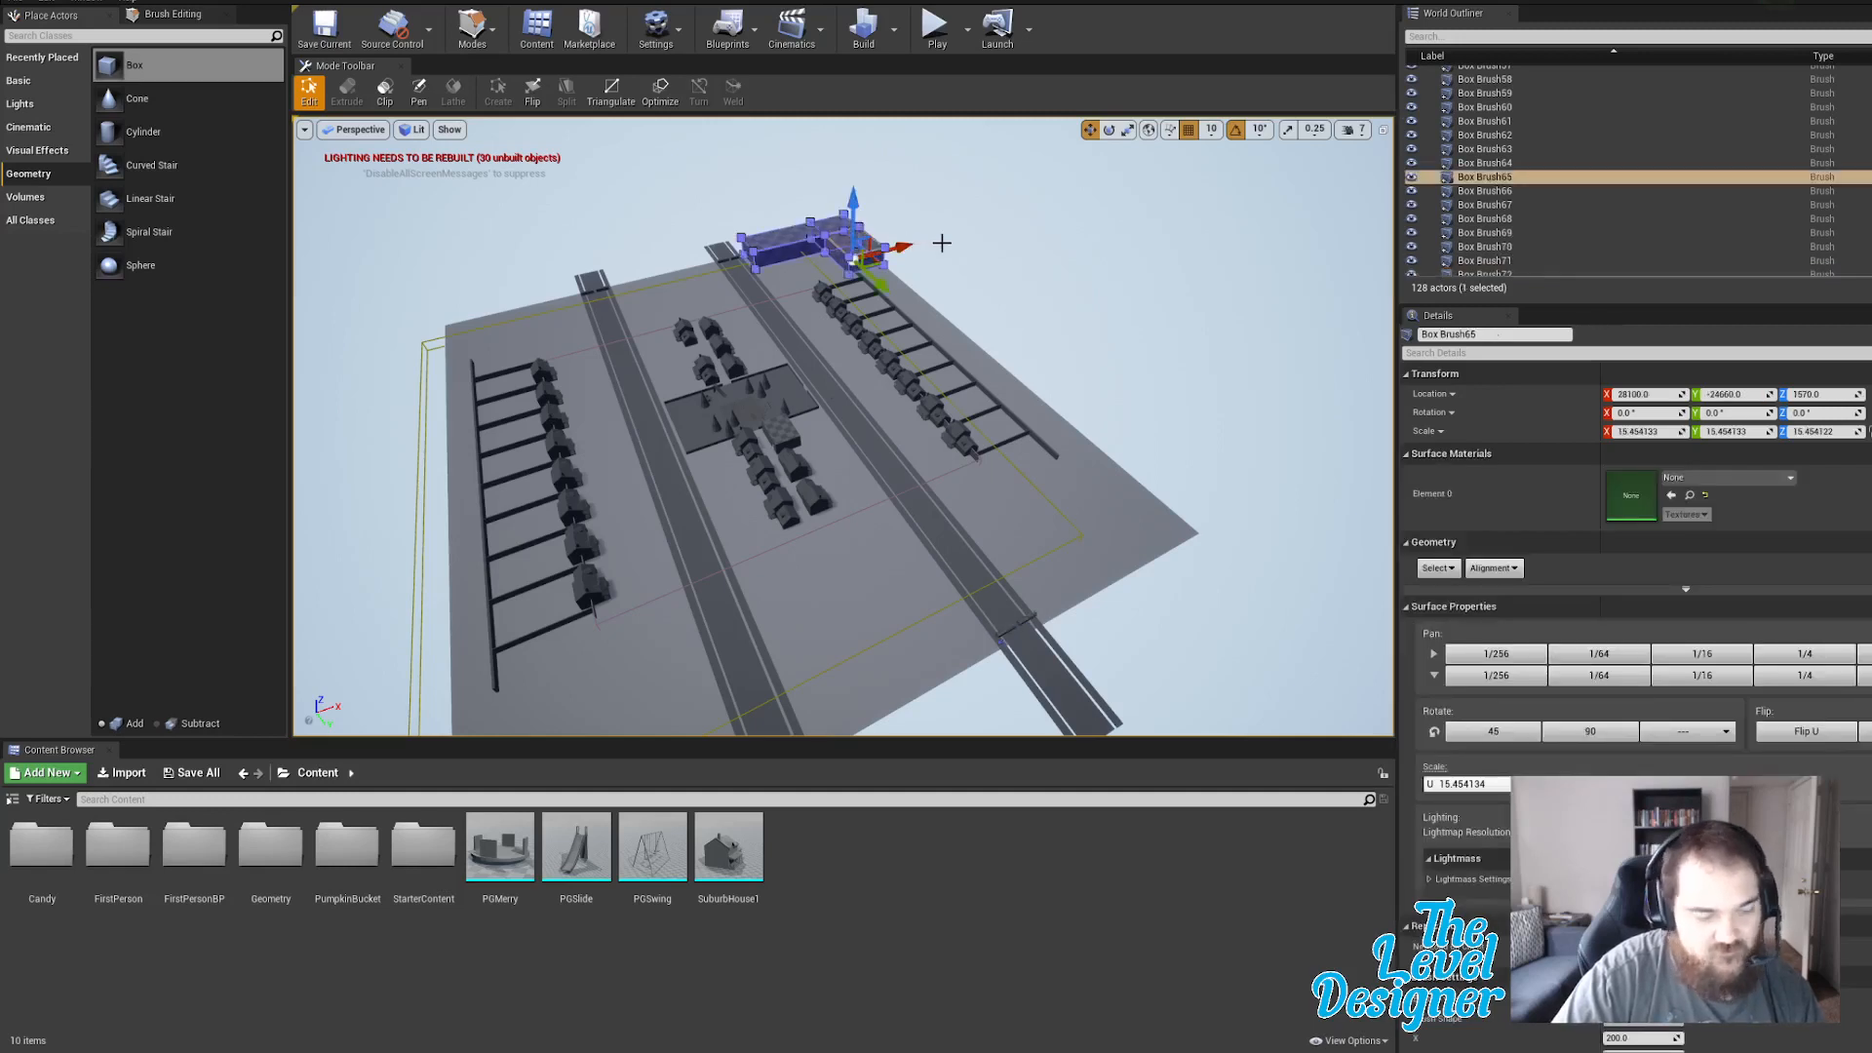
key(ctrl+w)
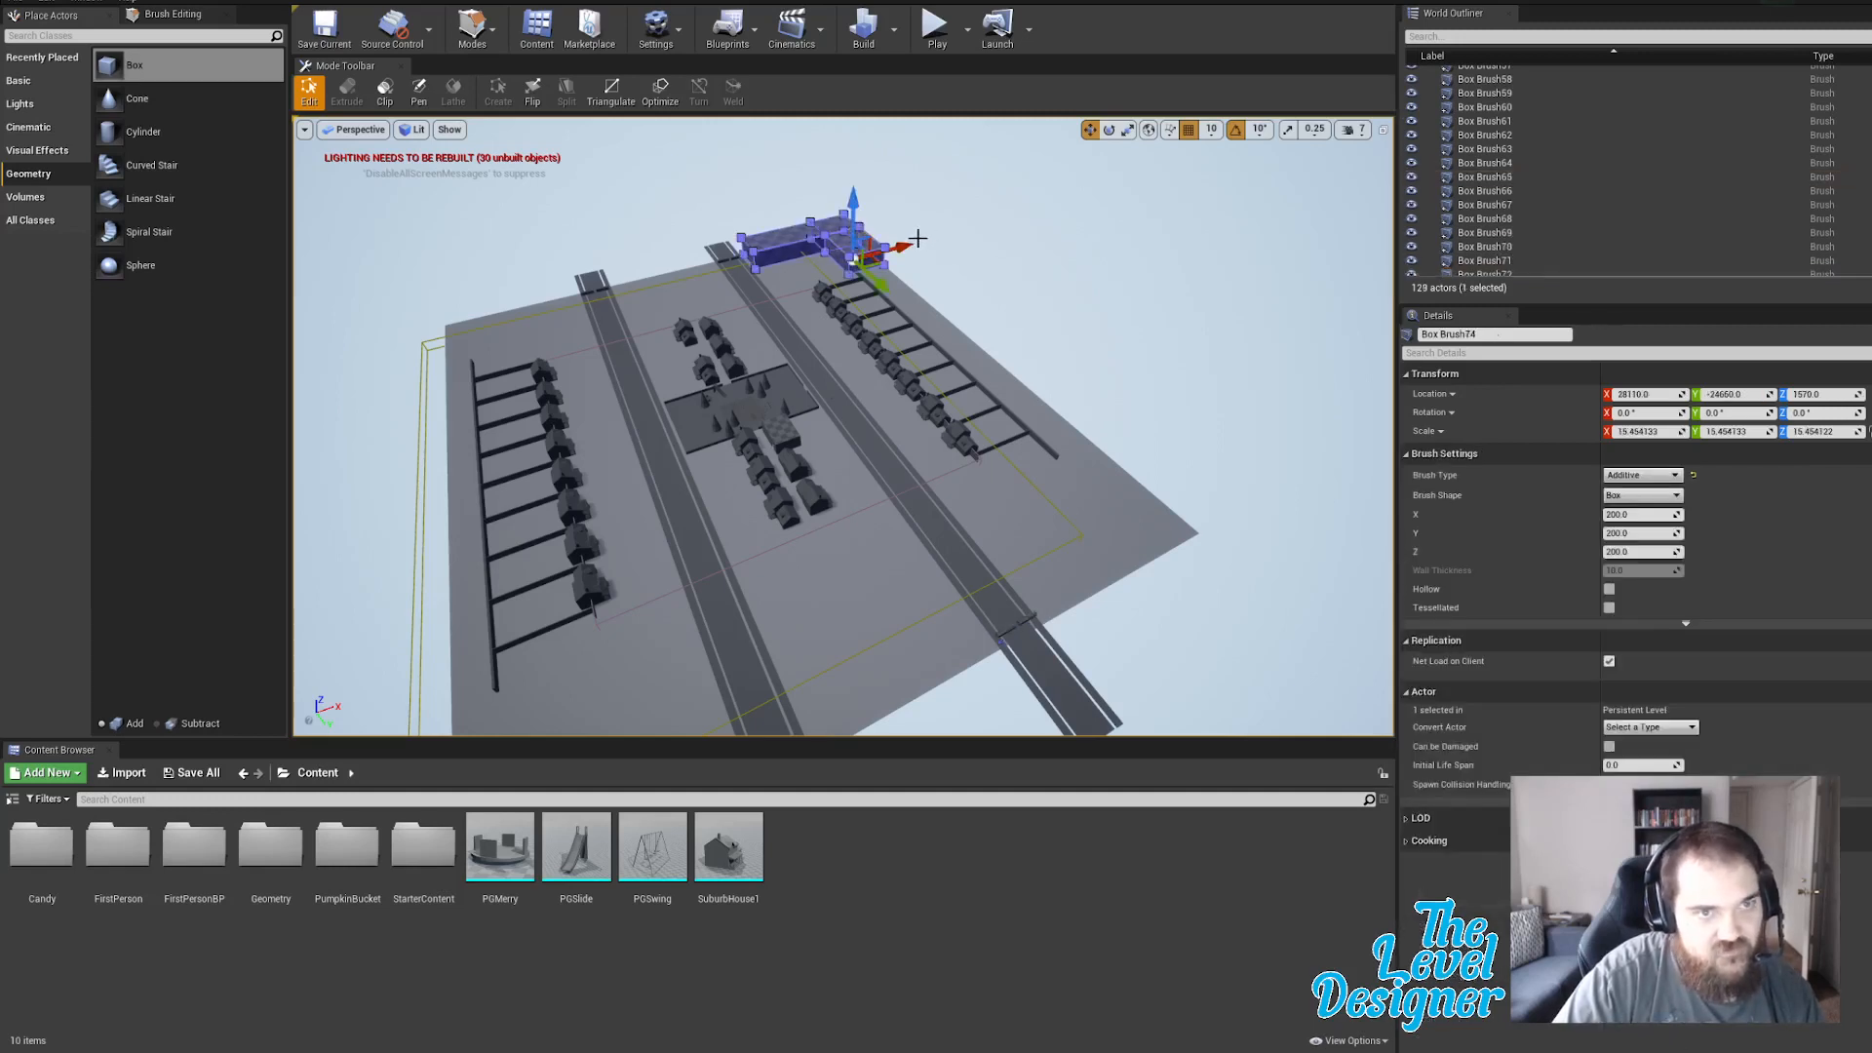
key(e)
mouse_move(934, 242)
mouse_down()
mouse_move(839, 219)
mouse_move(770, 246)
mouse_move(804, 222)
mouse_up()
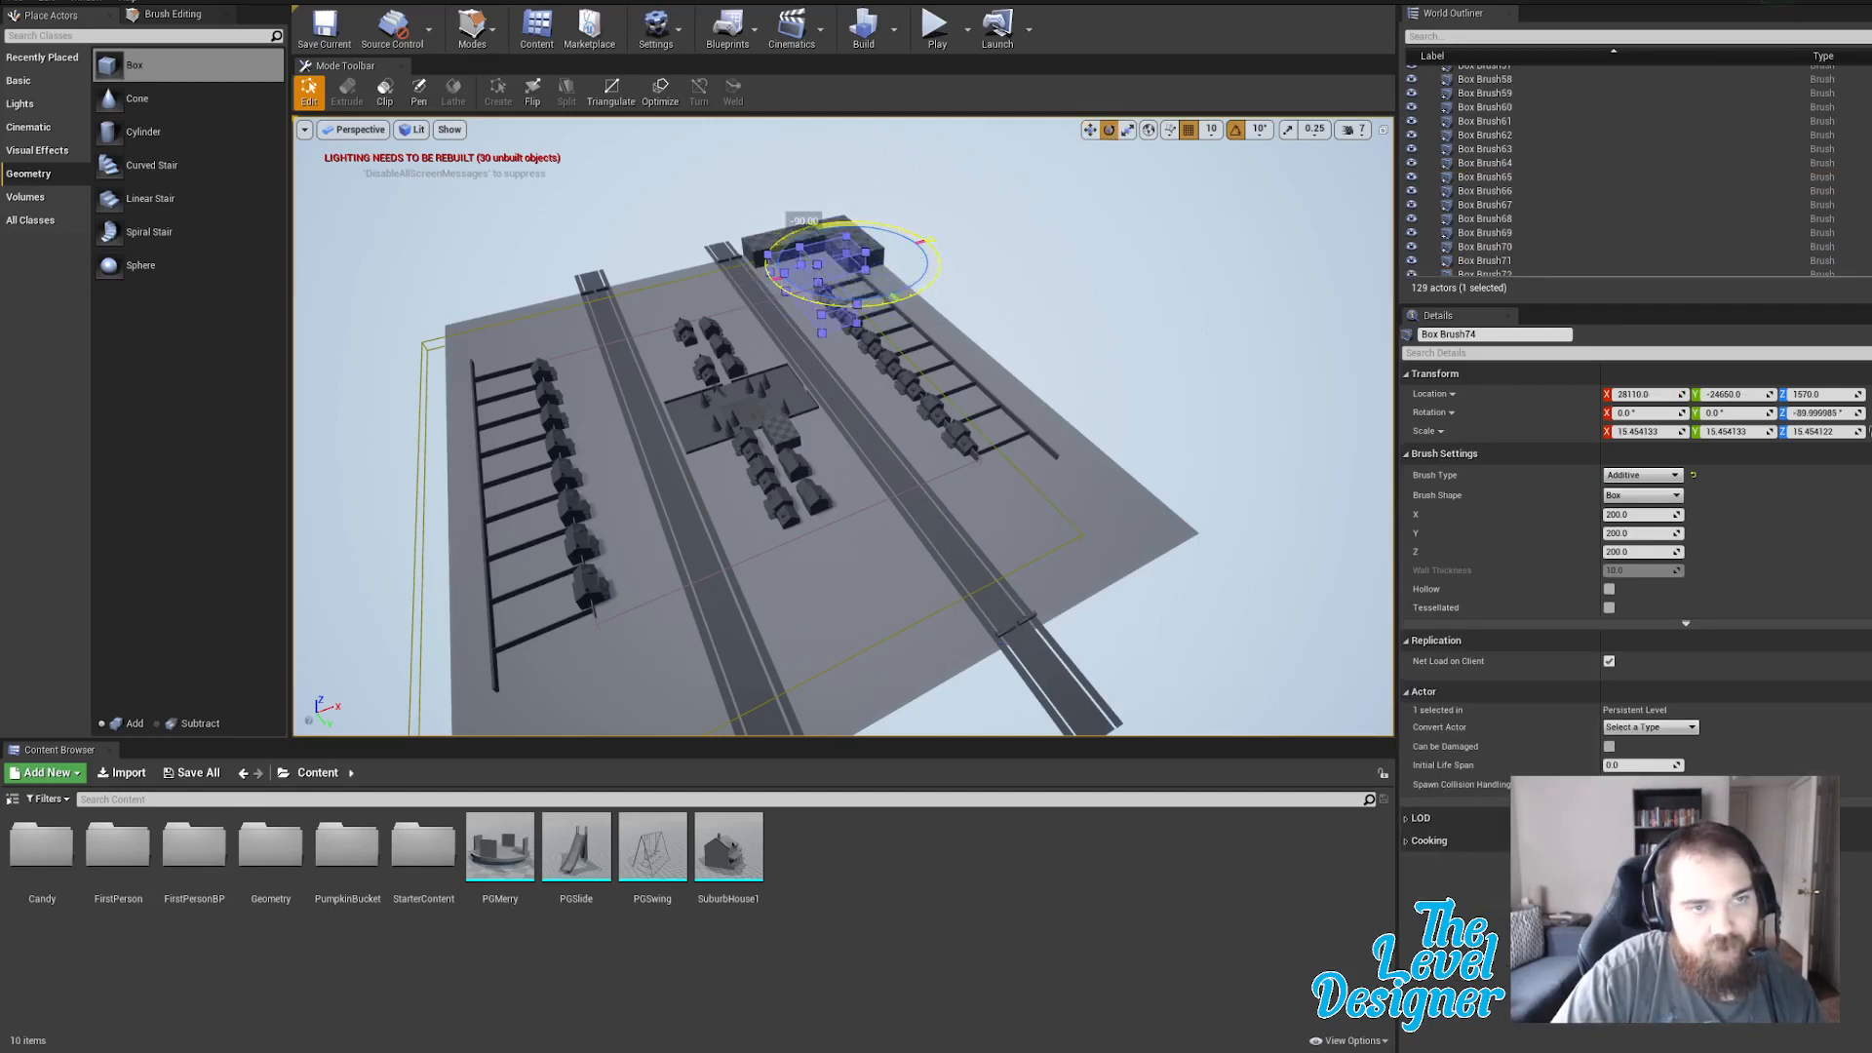
key(w)
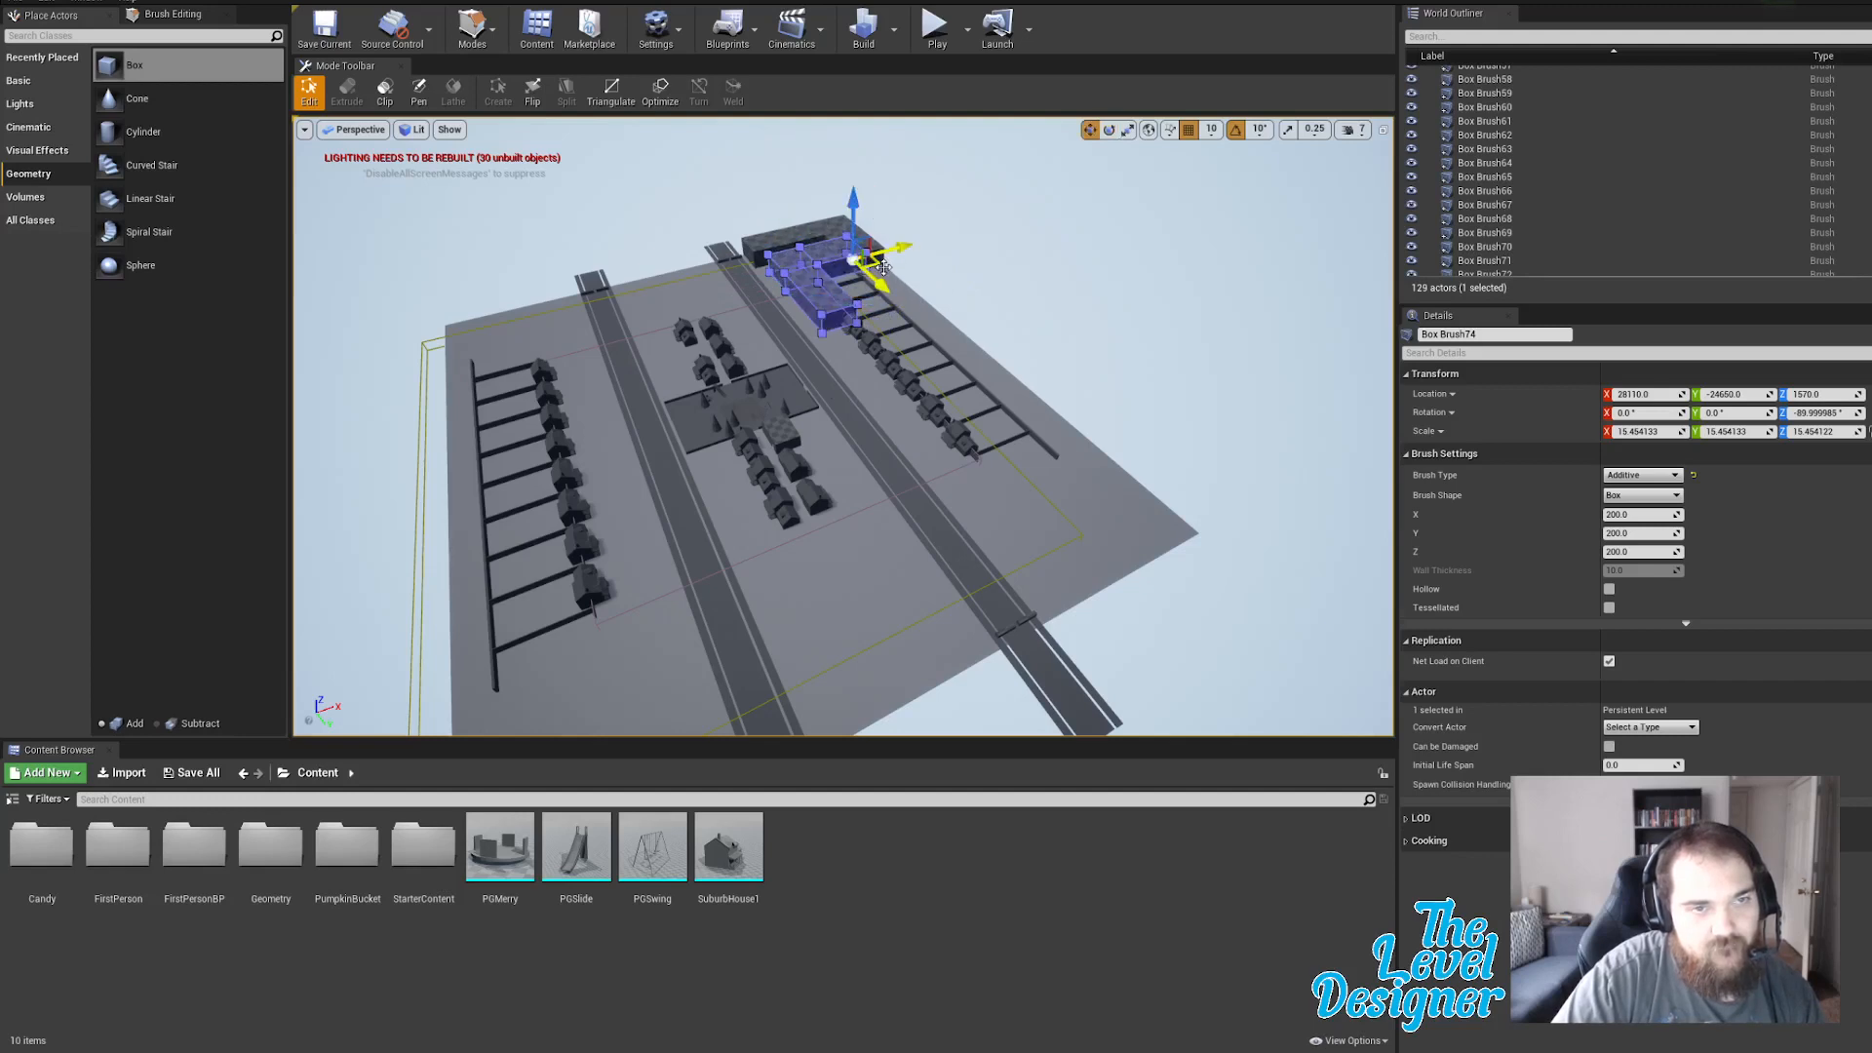
drag(881, 263, 514, 303)
key(w)
mouse_move(672, 294)
right_down()
mouse_move(557, 303)
mouse_move(576, 253)
right_up()
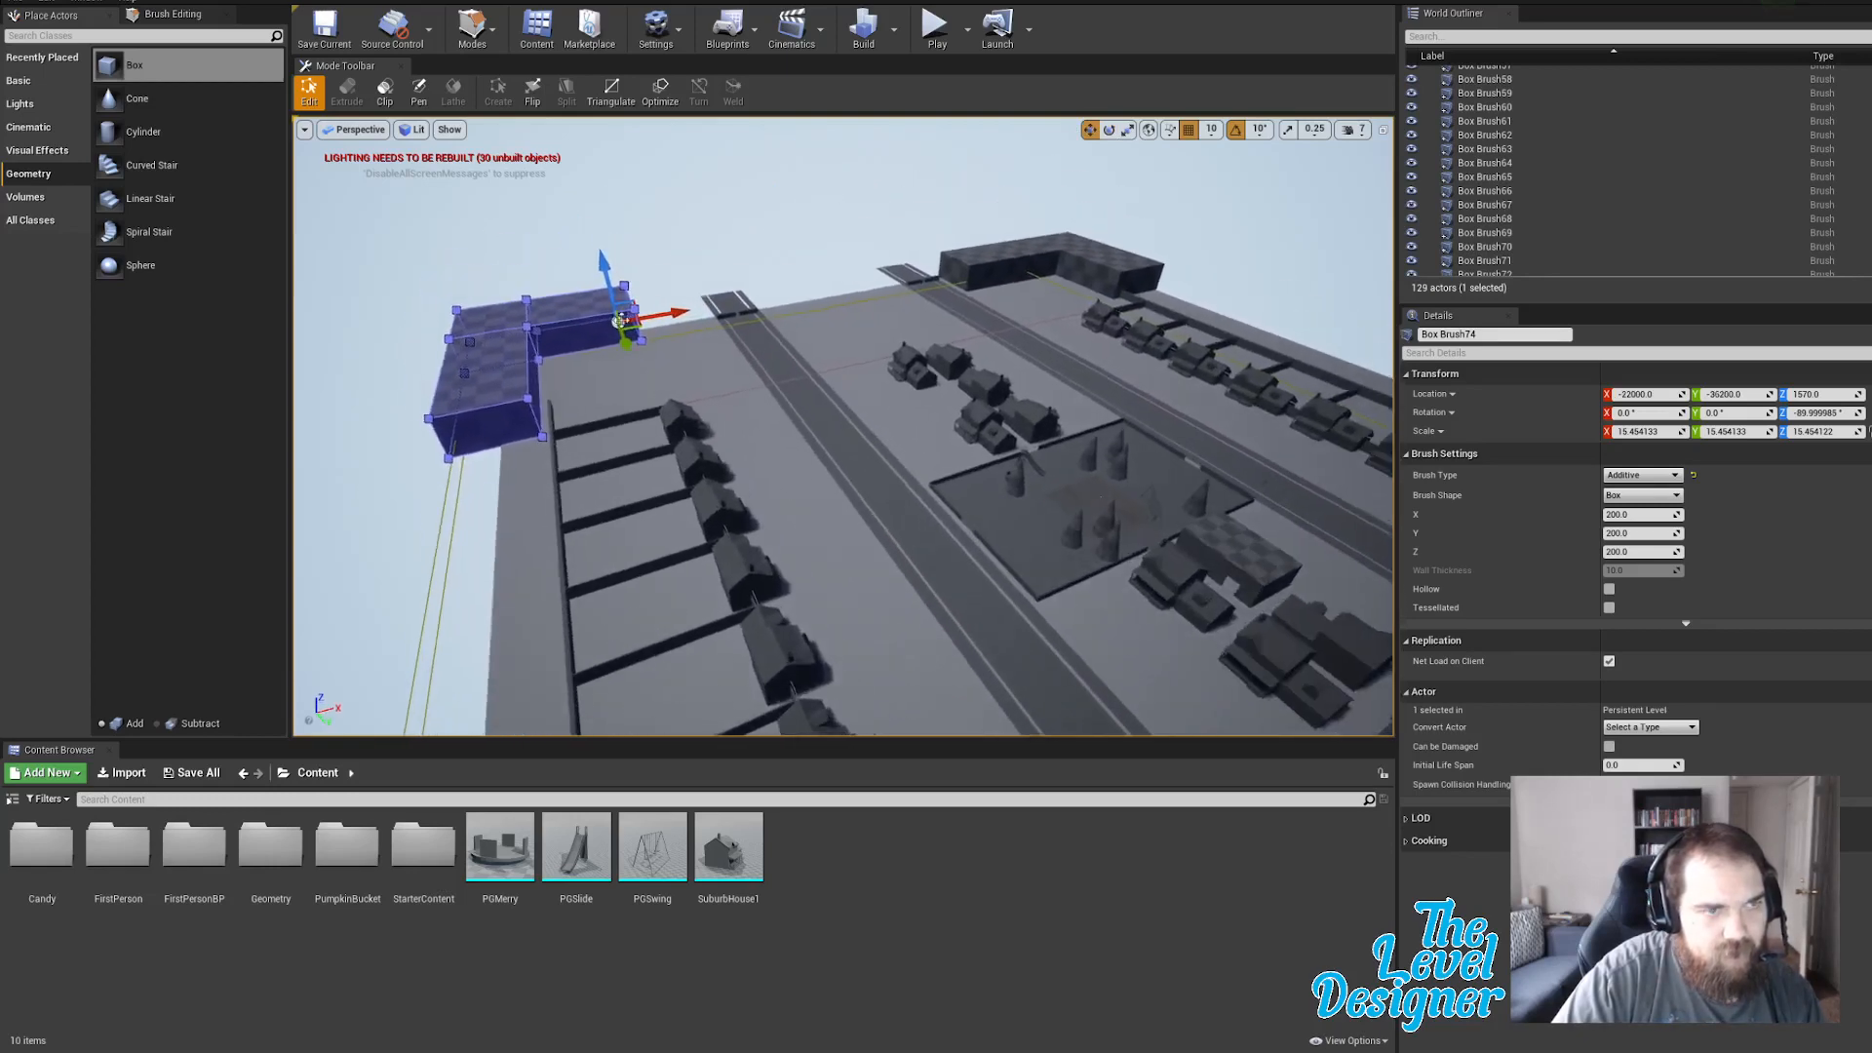
drag(673, 310, 684, 298)
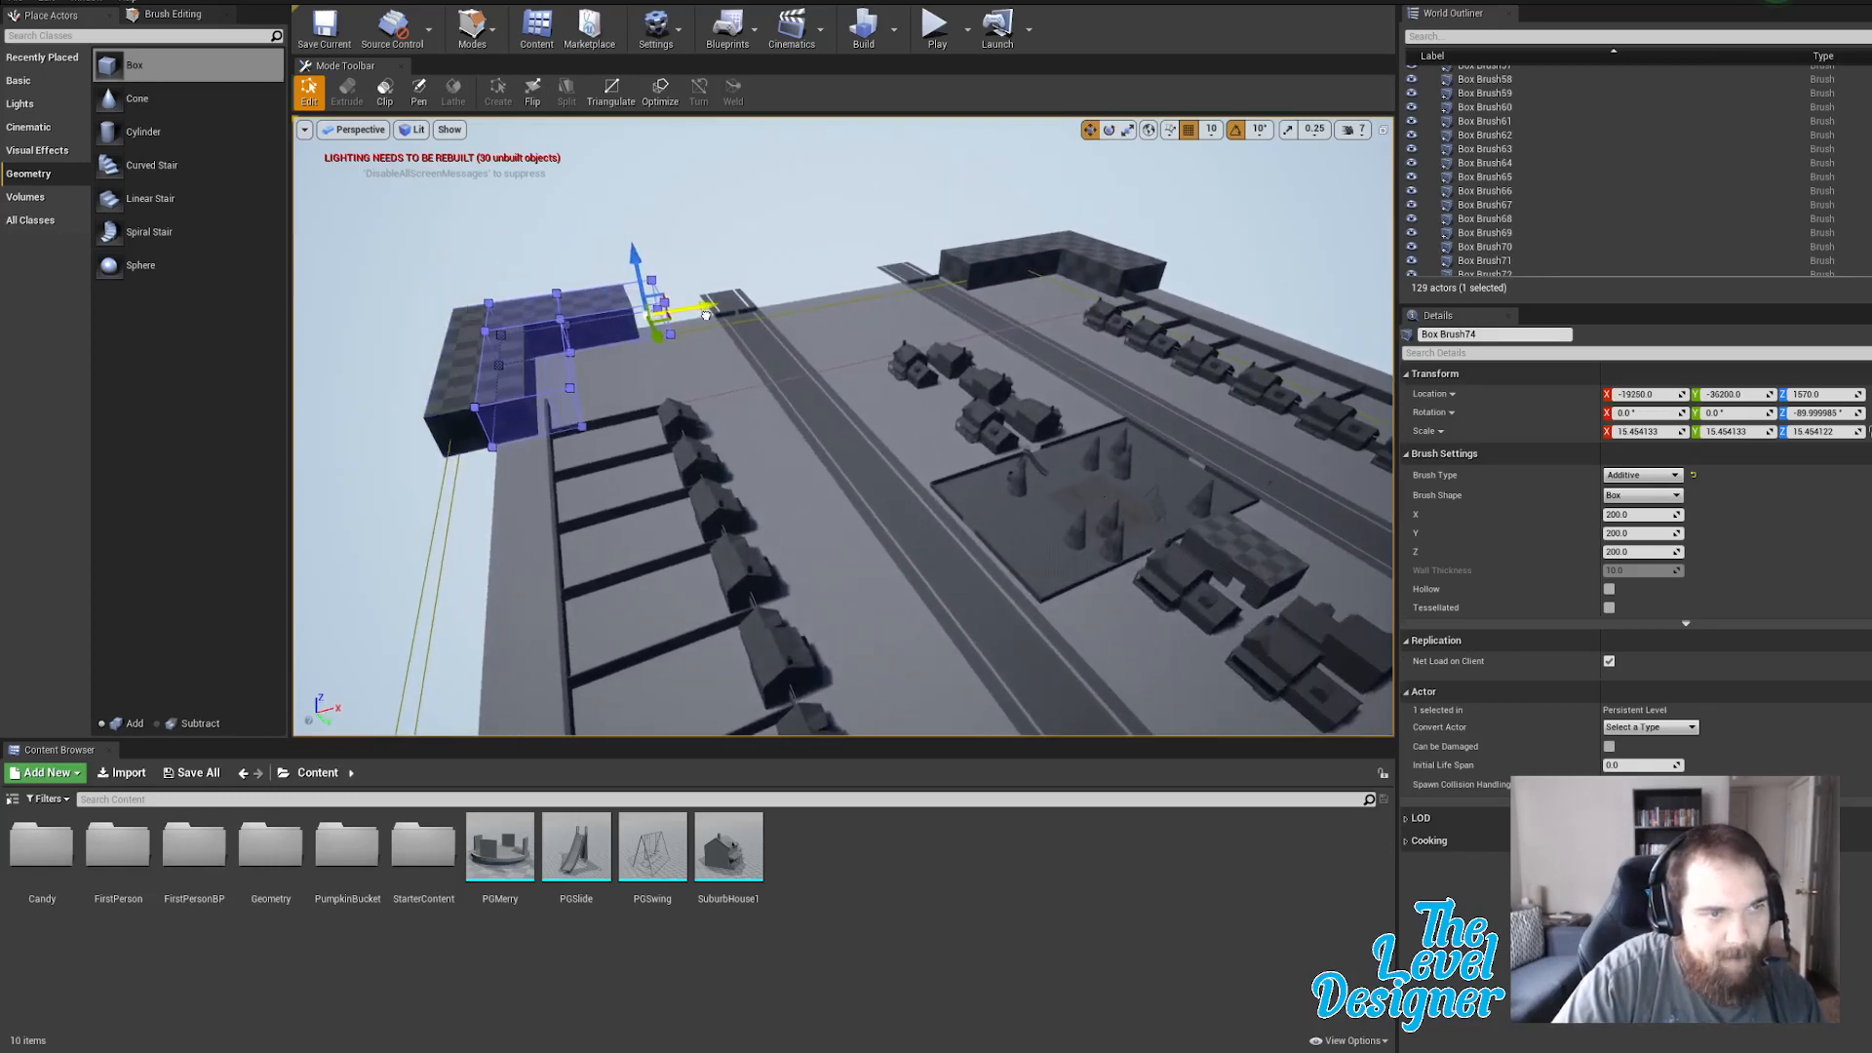
Rotate the copied L-shaped block to 180° about Z.
right_drag(684, 297, 605, 304)
key(s)
right_drag(751, 348, 655, 342)
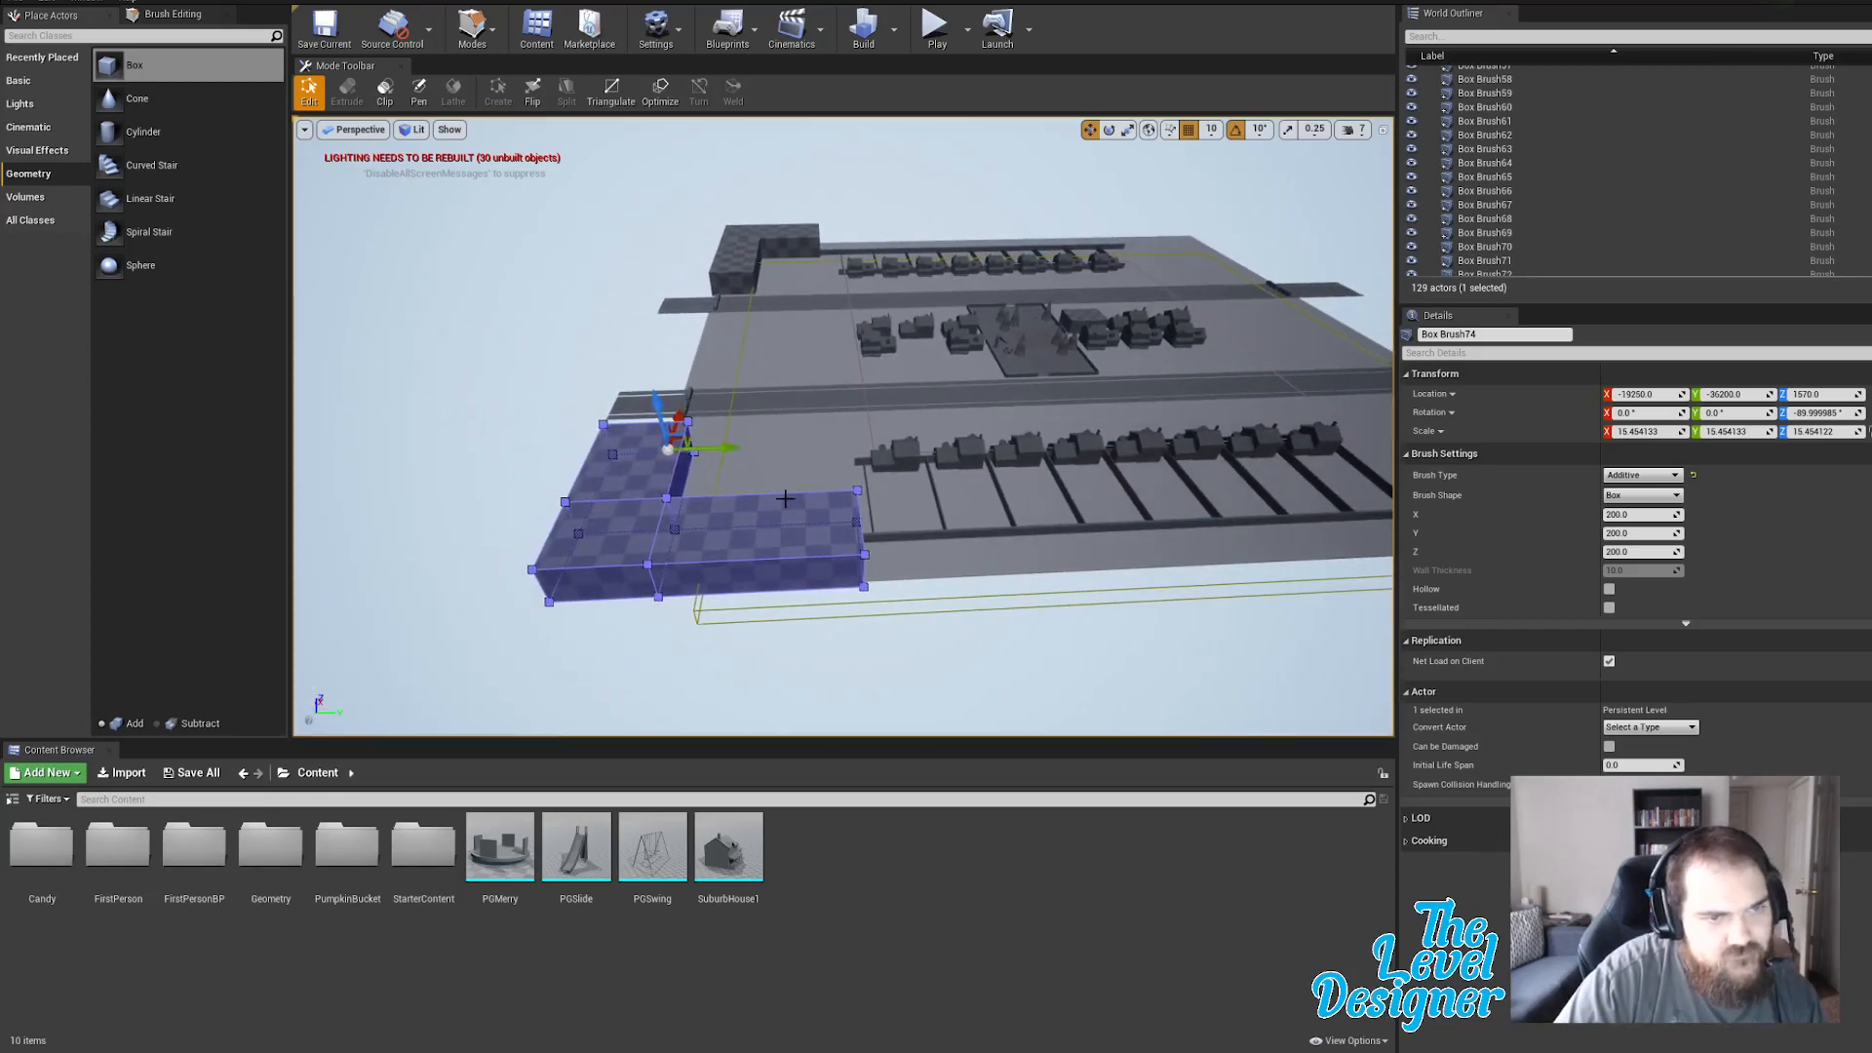
key(e)
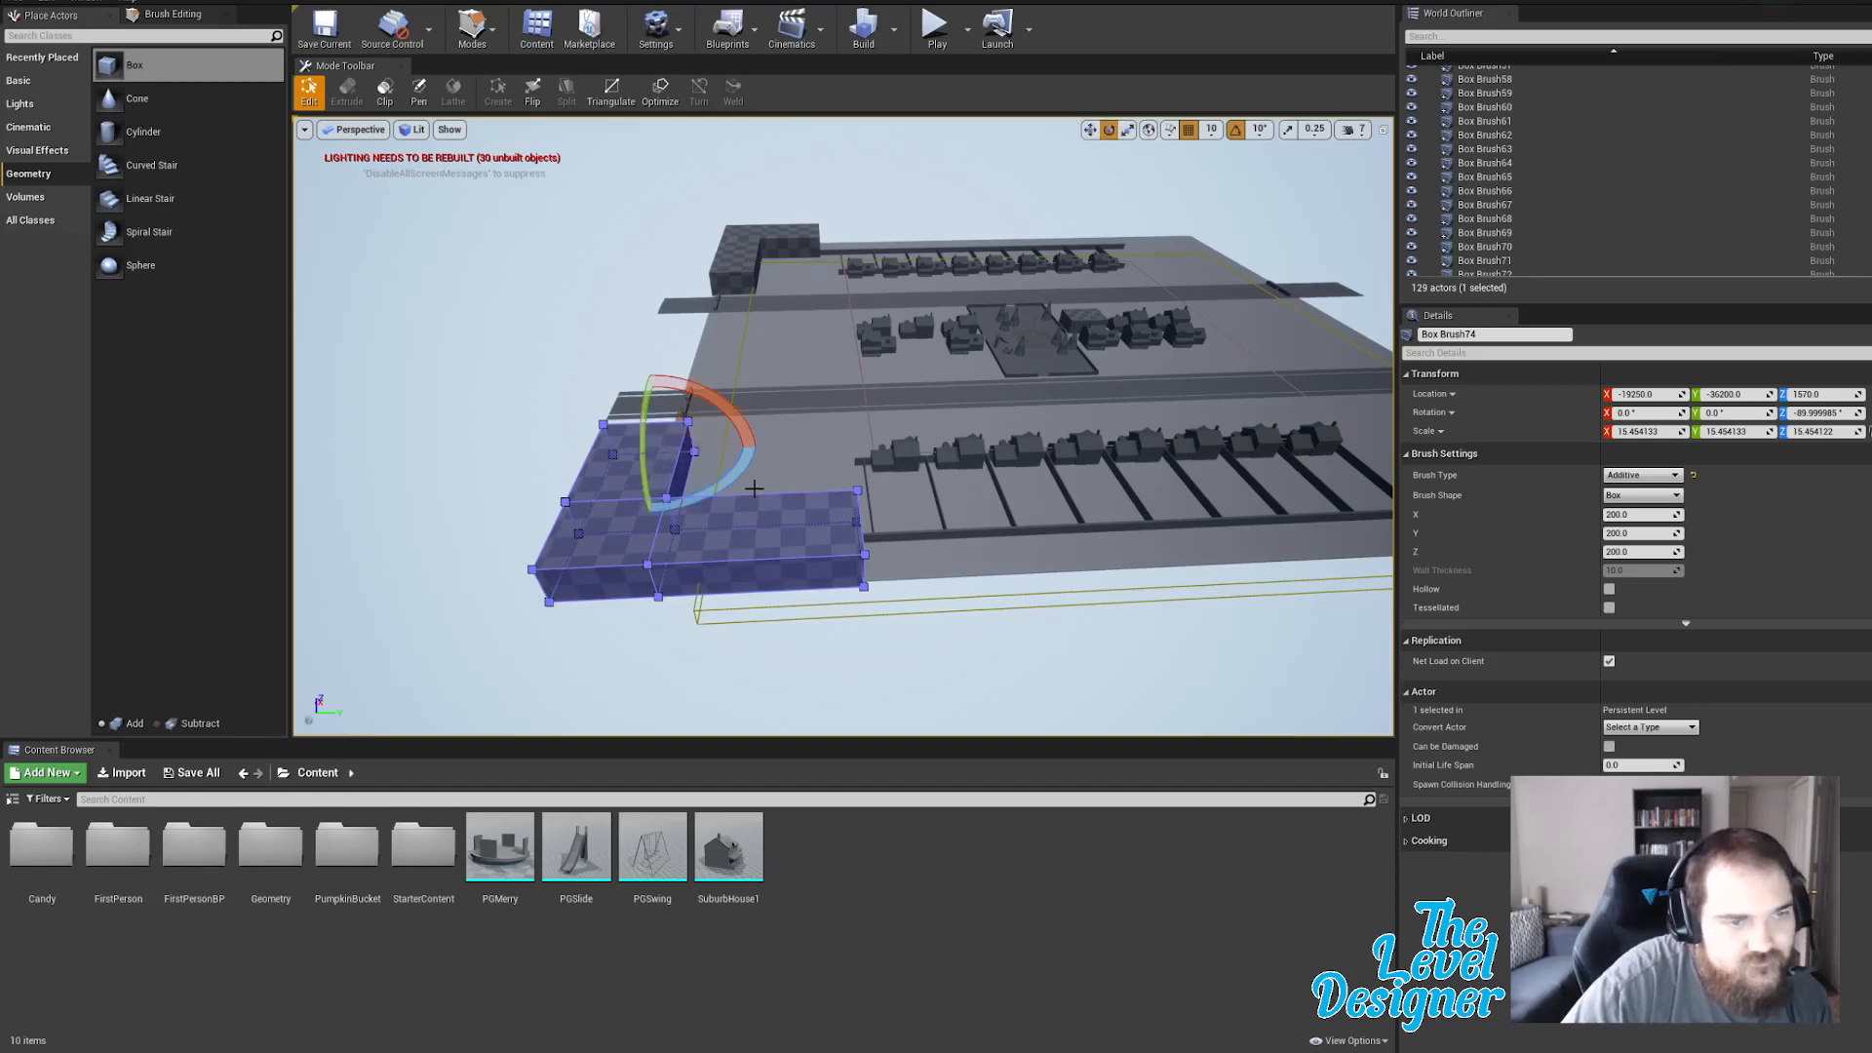
drag(737, 483, 759, 449)
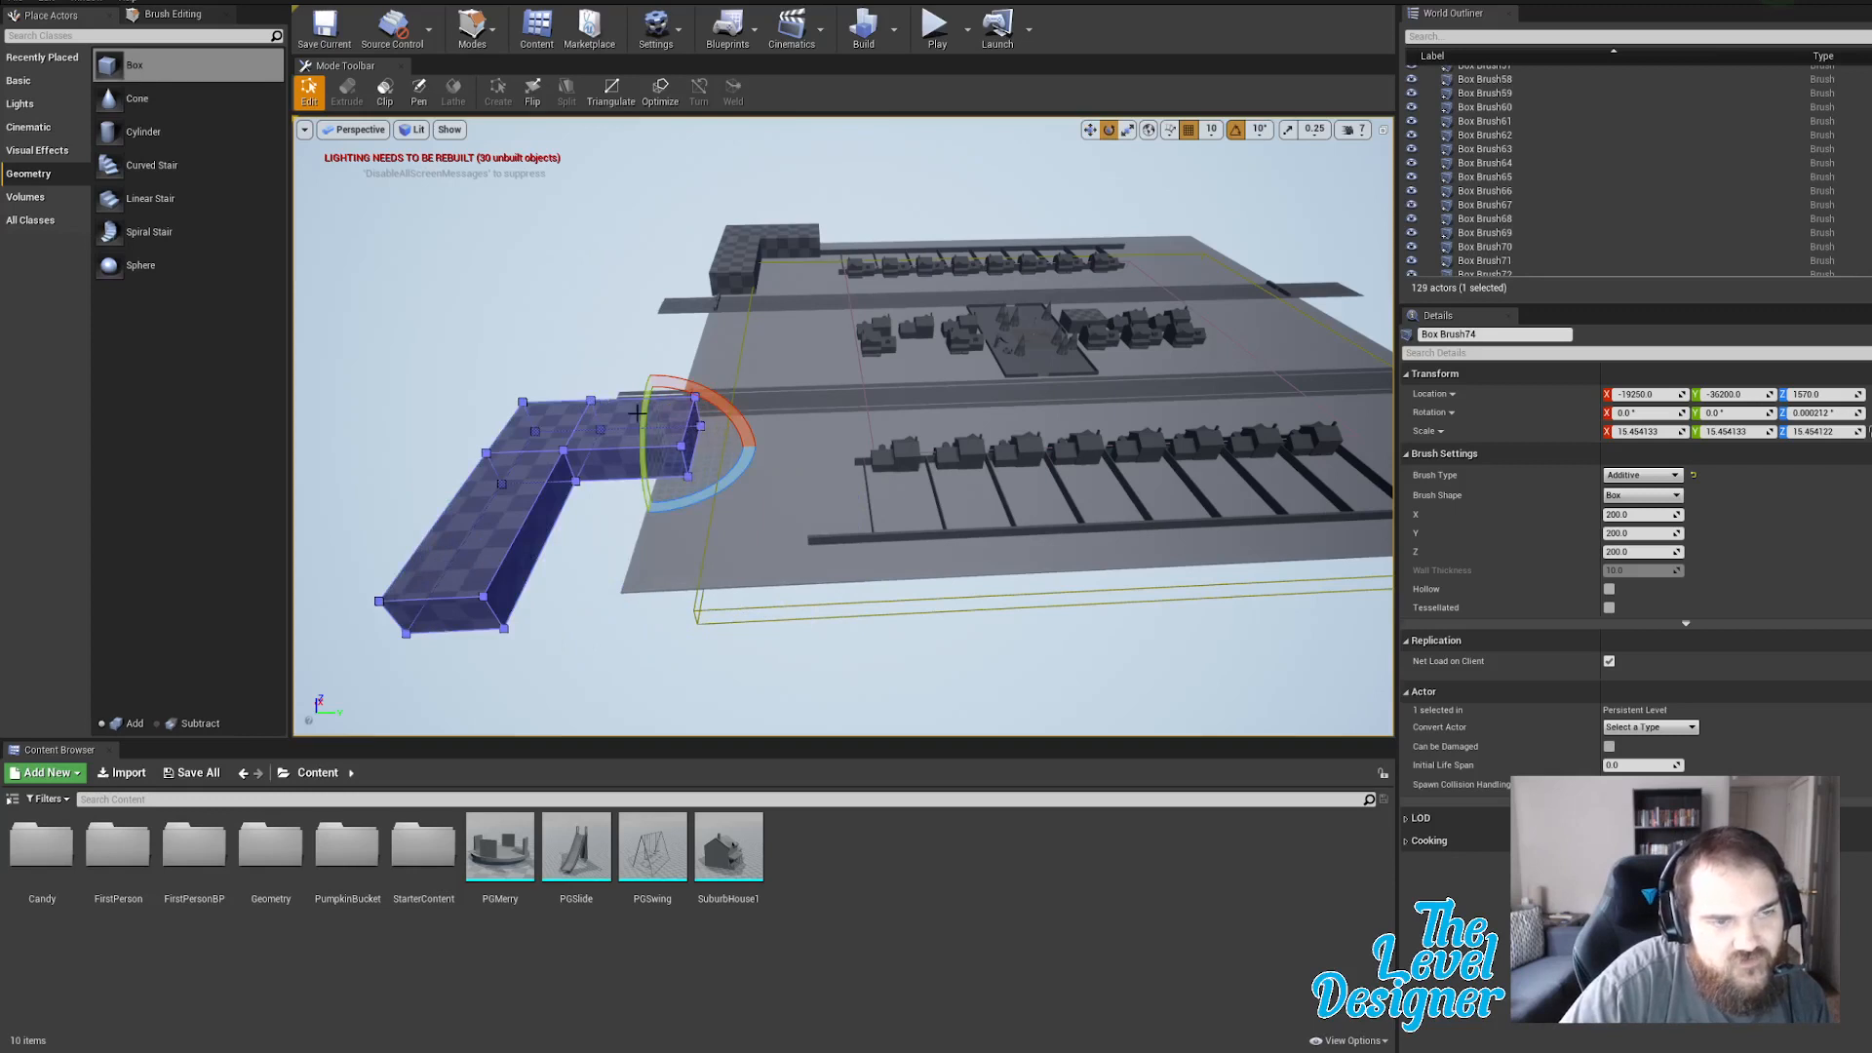
mouse_move(644, 429)
mouse_down()
mouse_move(651, 536)
mouse_move(687, 419)
mouse_up()
Move the copied L-shaped block onto the ground's corner at about X -27790, Y -25170, beside the backyard wall.
key(w)
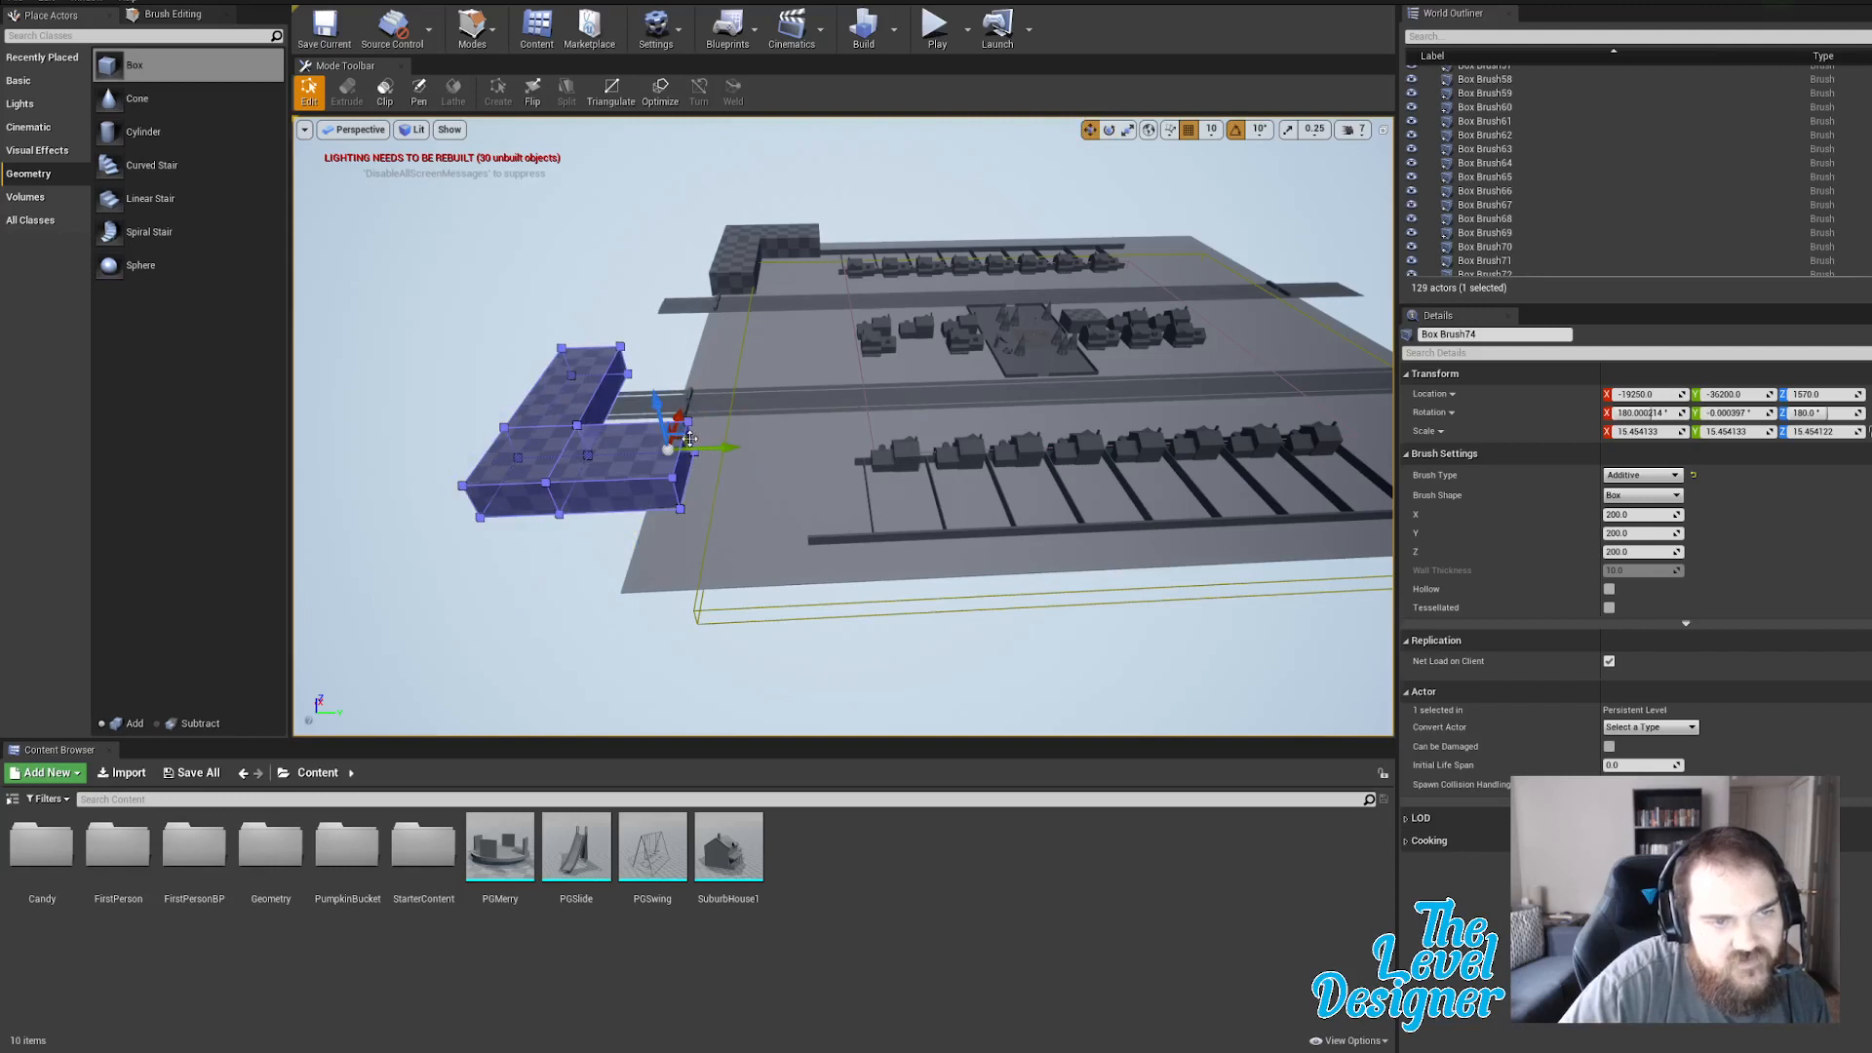
mouse_move(690, 439)
mouse_down()
mouse_move(766, 507)
mouse_move(832, 503)
mouse_up()
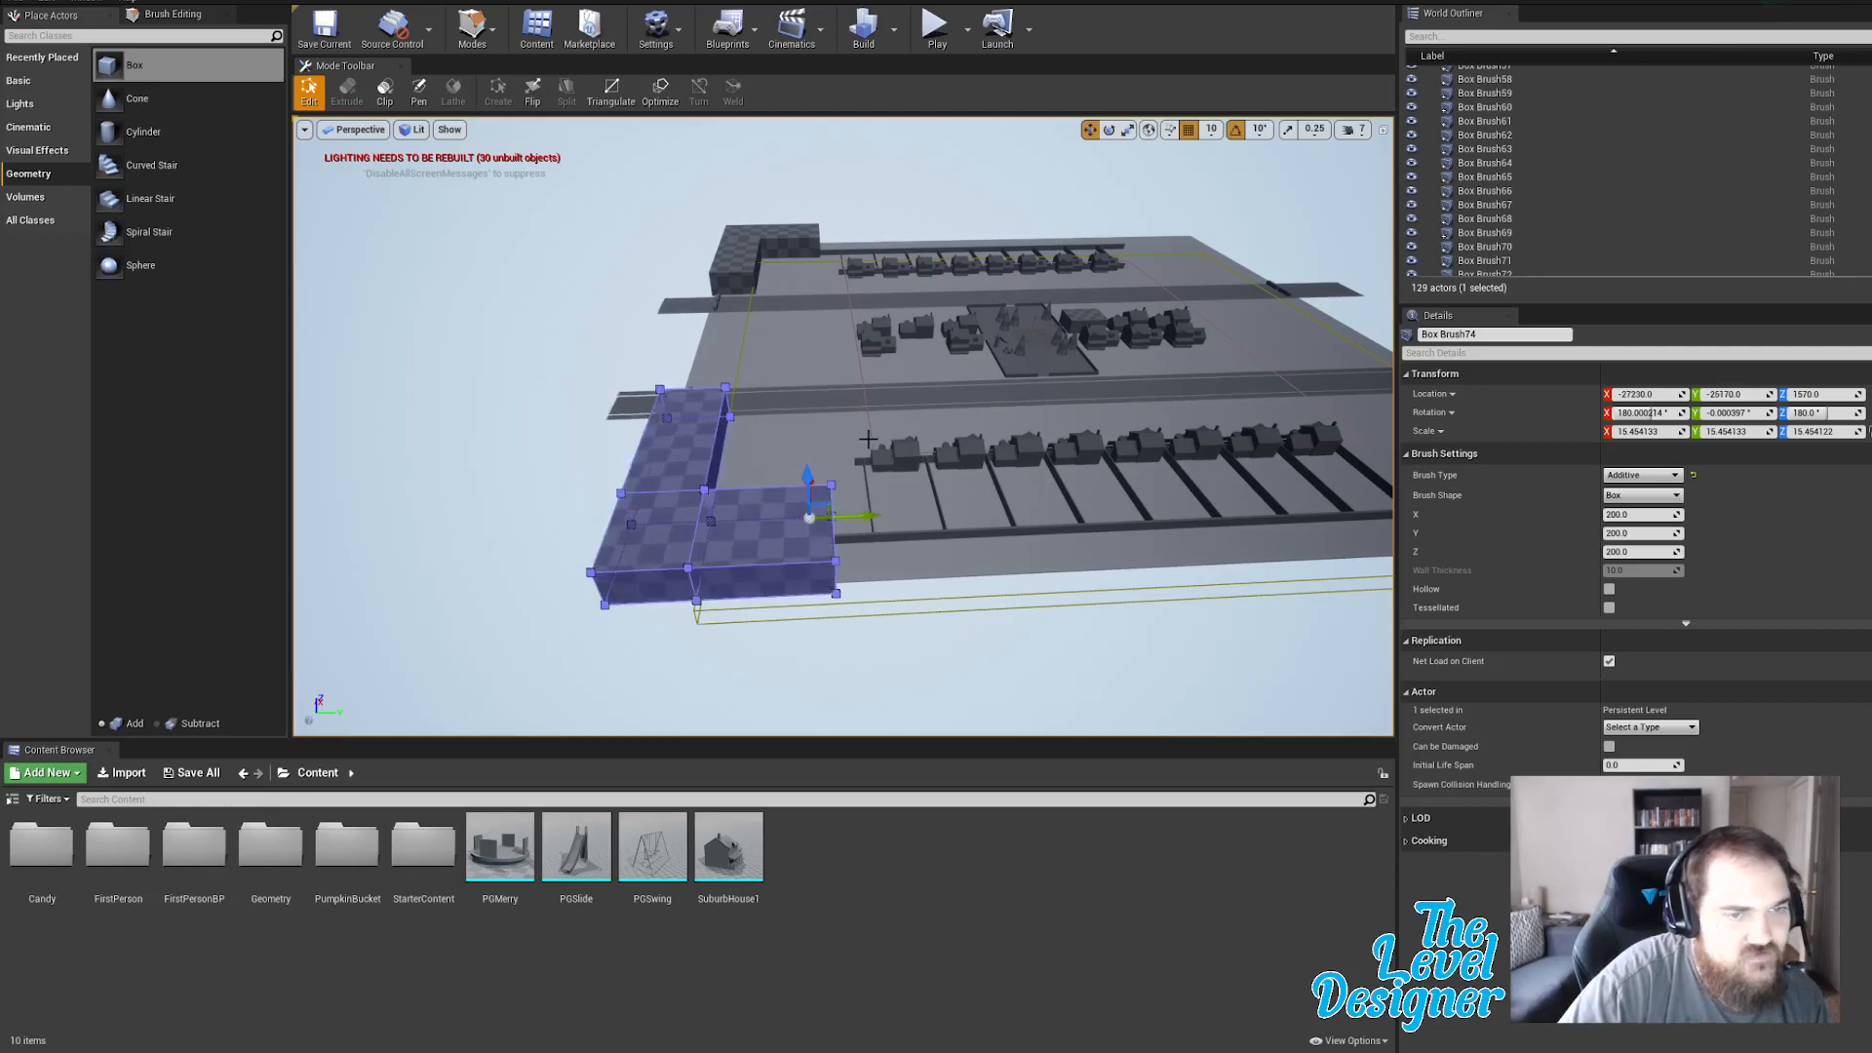
mouse_move(868, 517)
right_down()
mouse_move(829, 517)
mouse_move(821, 540)
mouse_move(733, 540)
right_up()
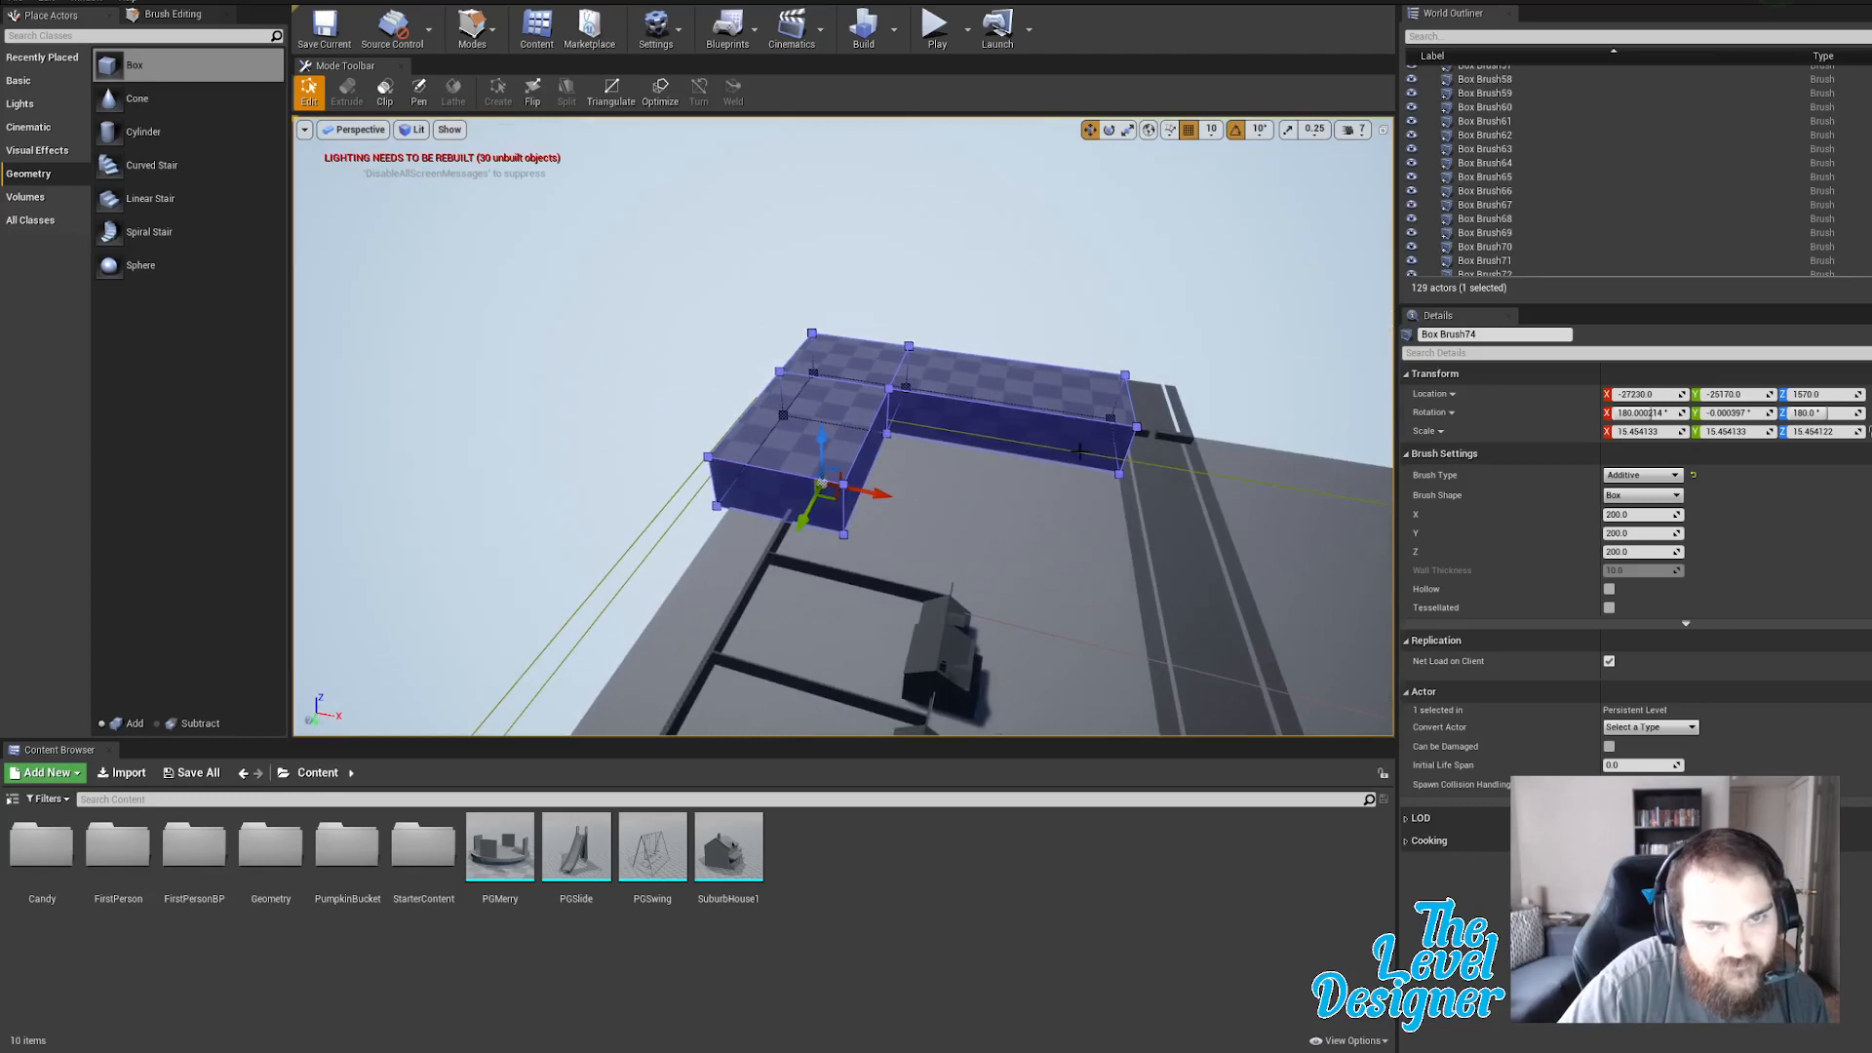
drag(881, 504, 864, 498)
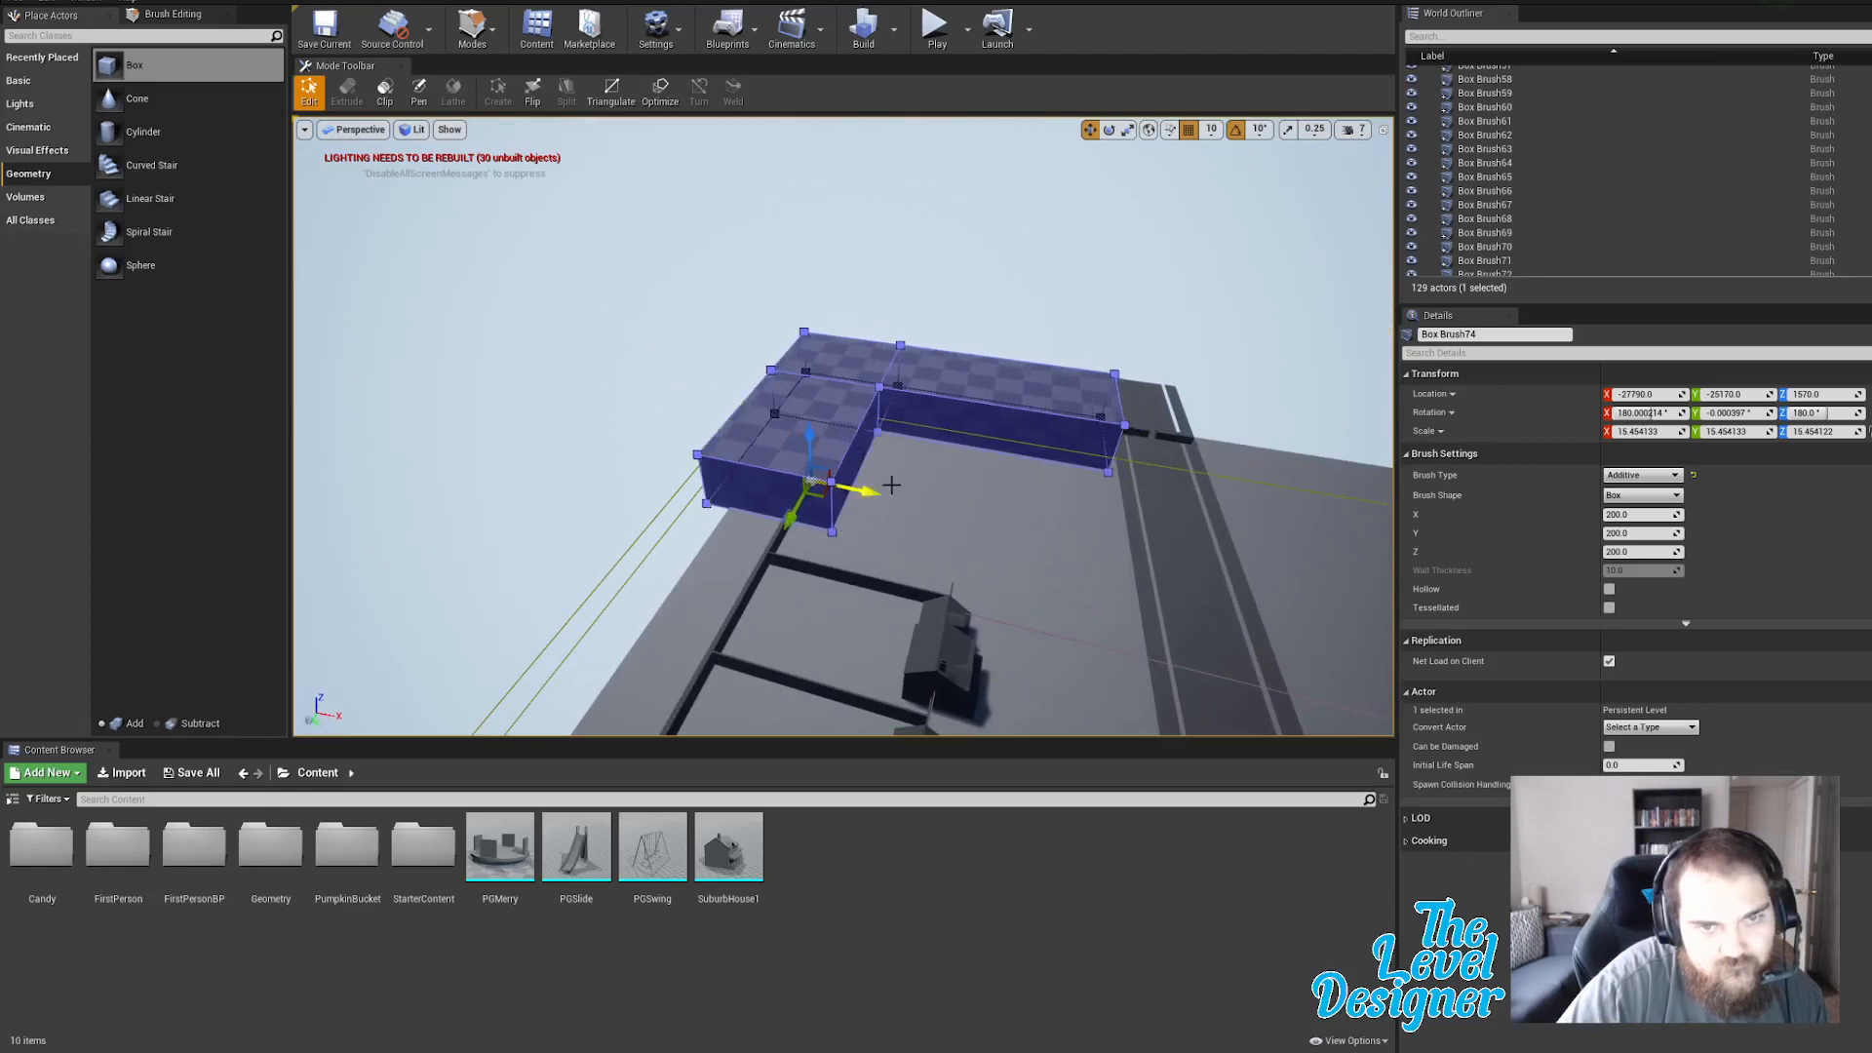
mouse_move(891, 485)
right_down()
mouse_move(1180, 473)
mouse_move(1033, 419)
right_up()
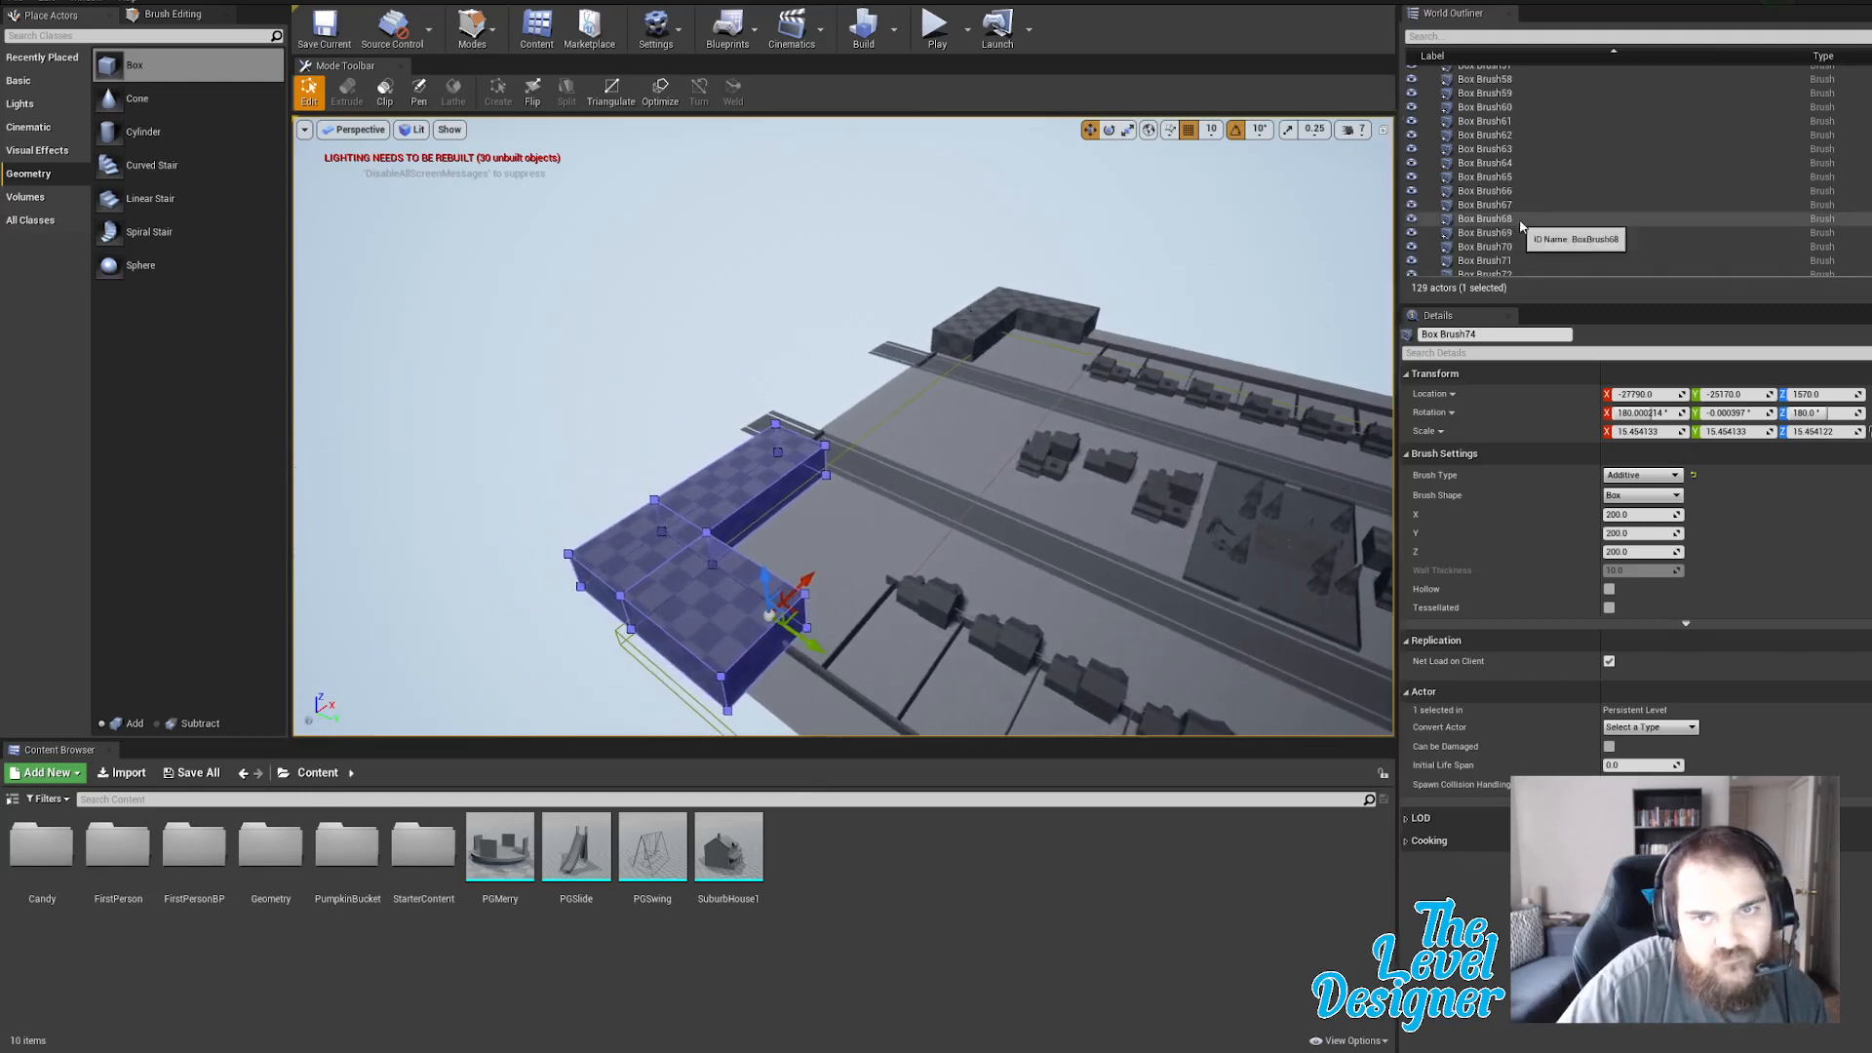
Duplicate both L-shaped blocks, Box Brush65 and Box Brush74, and rotate the copies half a turn about Z.
scroll(1525, 209, down, 3)
click(1519, 117)
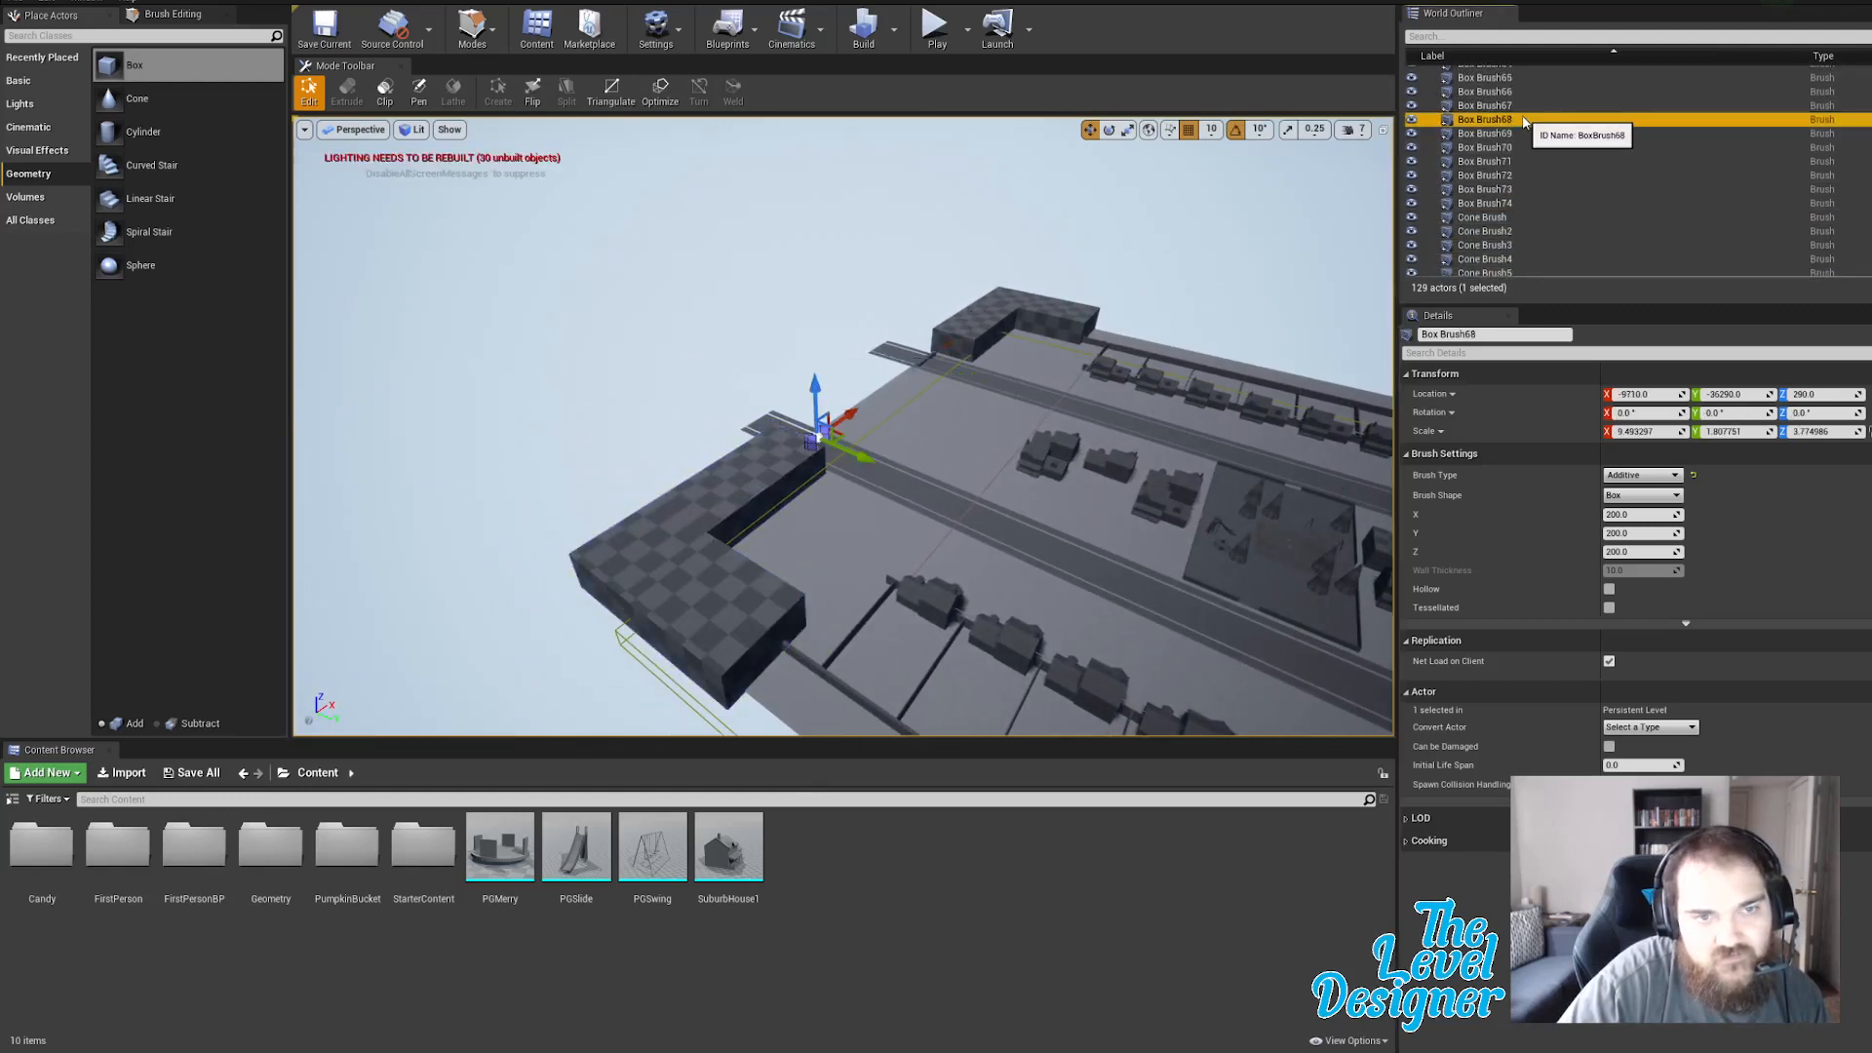
click(1510, 92)
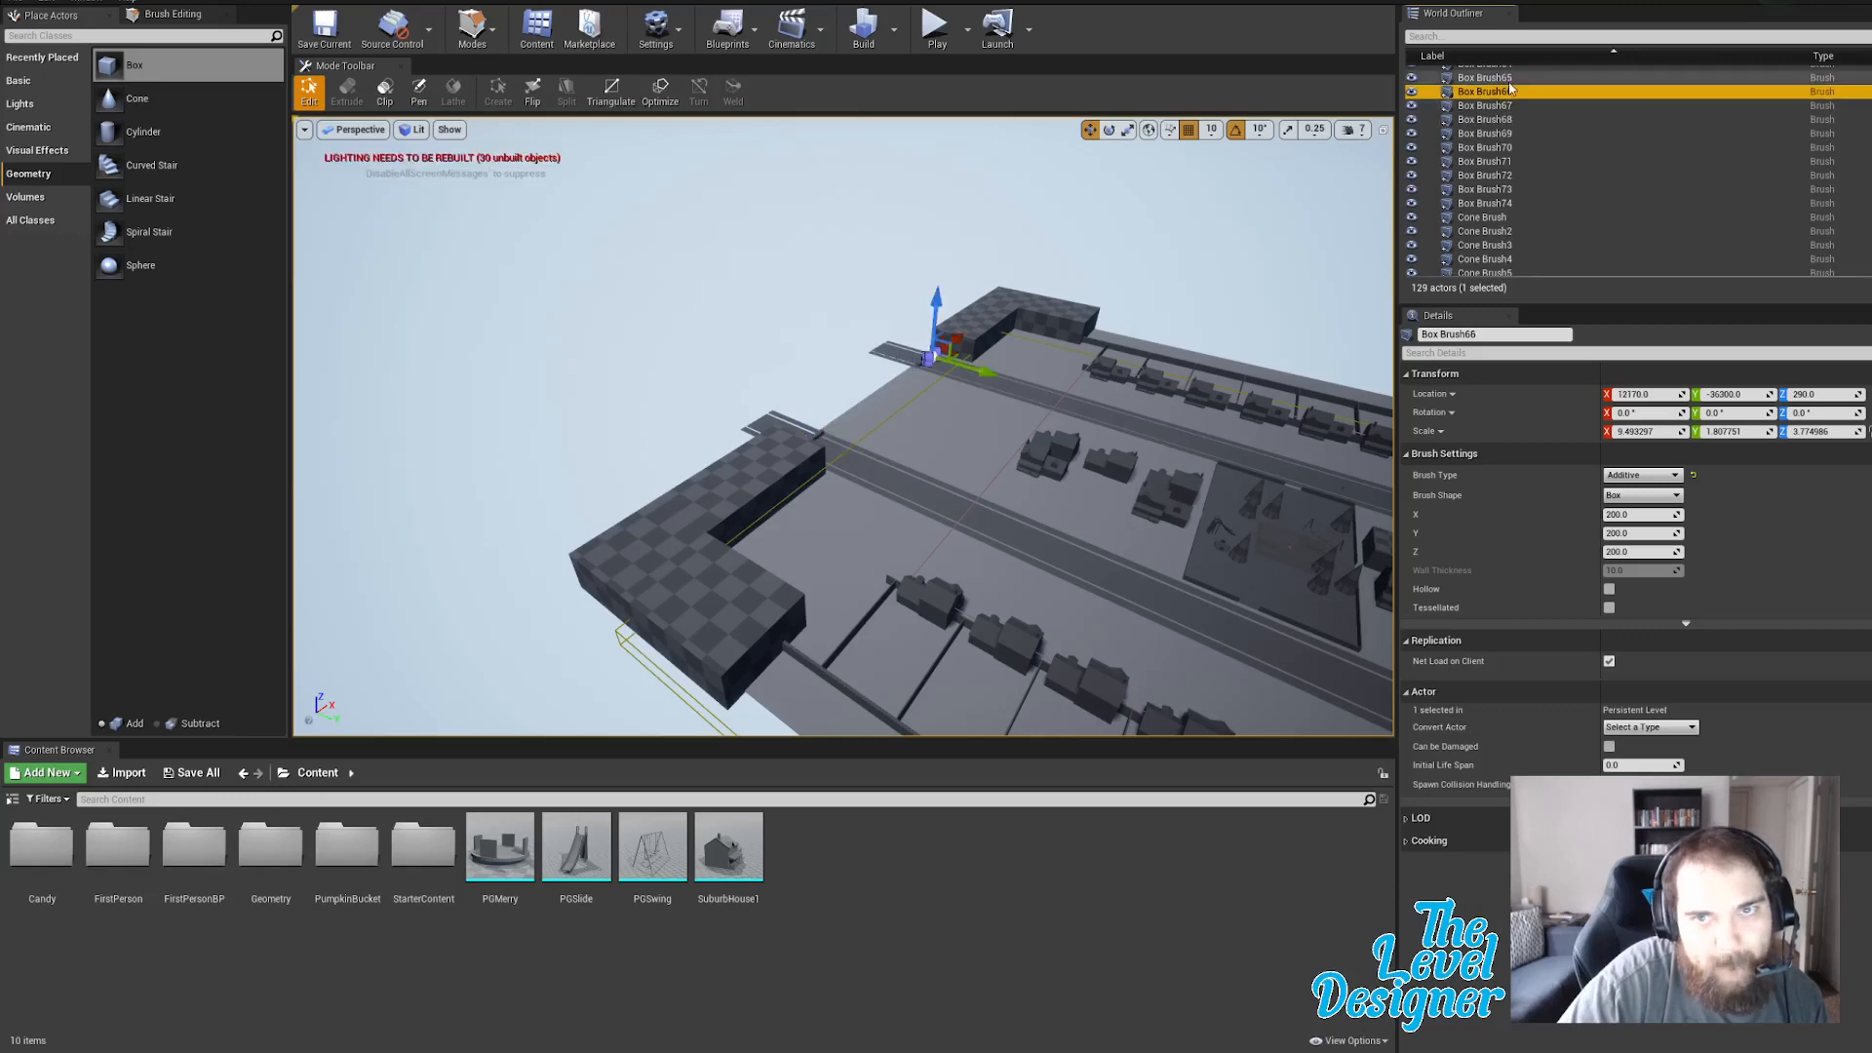
click(1507, 78)
ctrl+click(1506, 204)
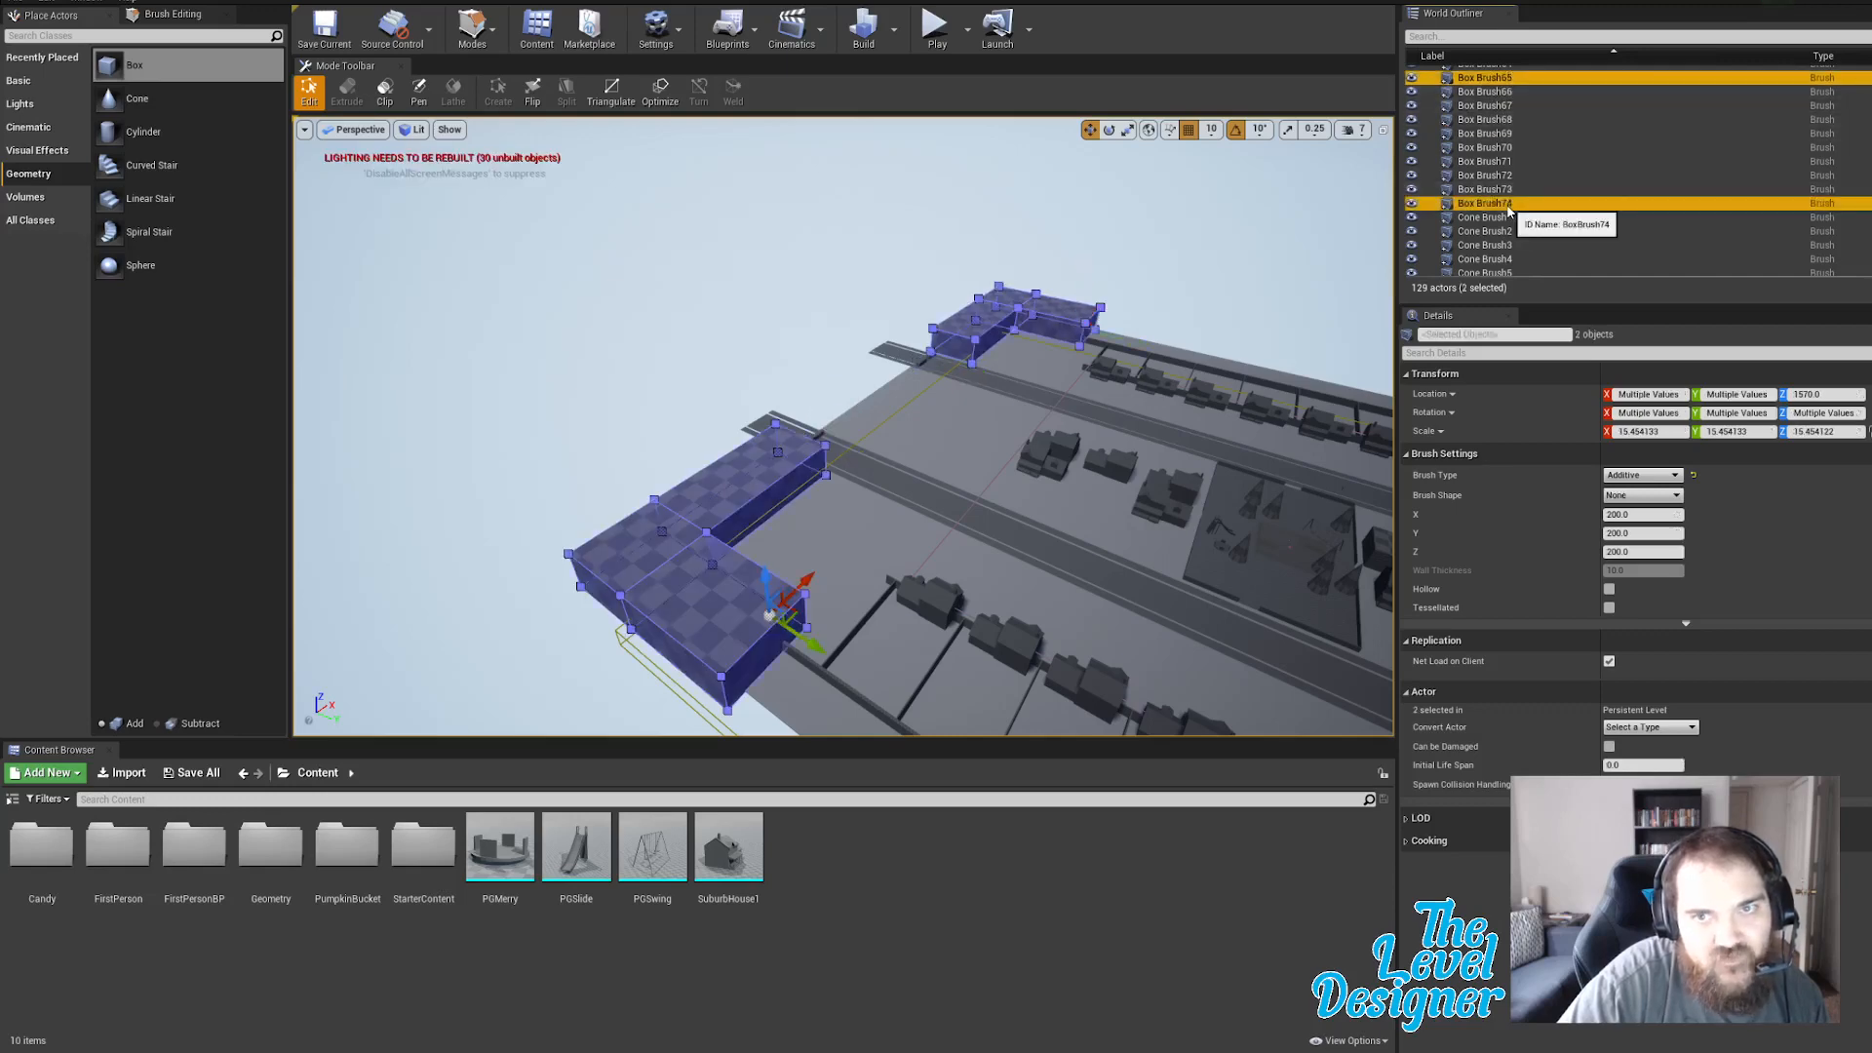
mouse_move(879, 481)
right_down()
mouse_move(1072, 481)
mouse_move(878, 481)
right_up()
key(s)
key(d)
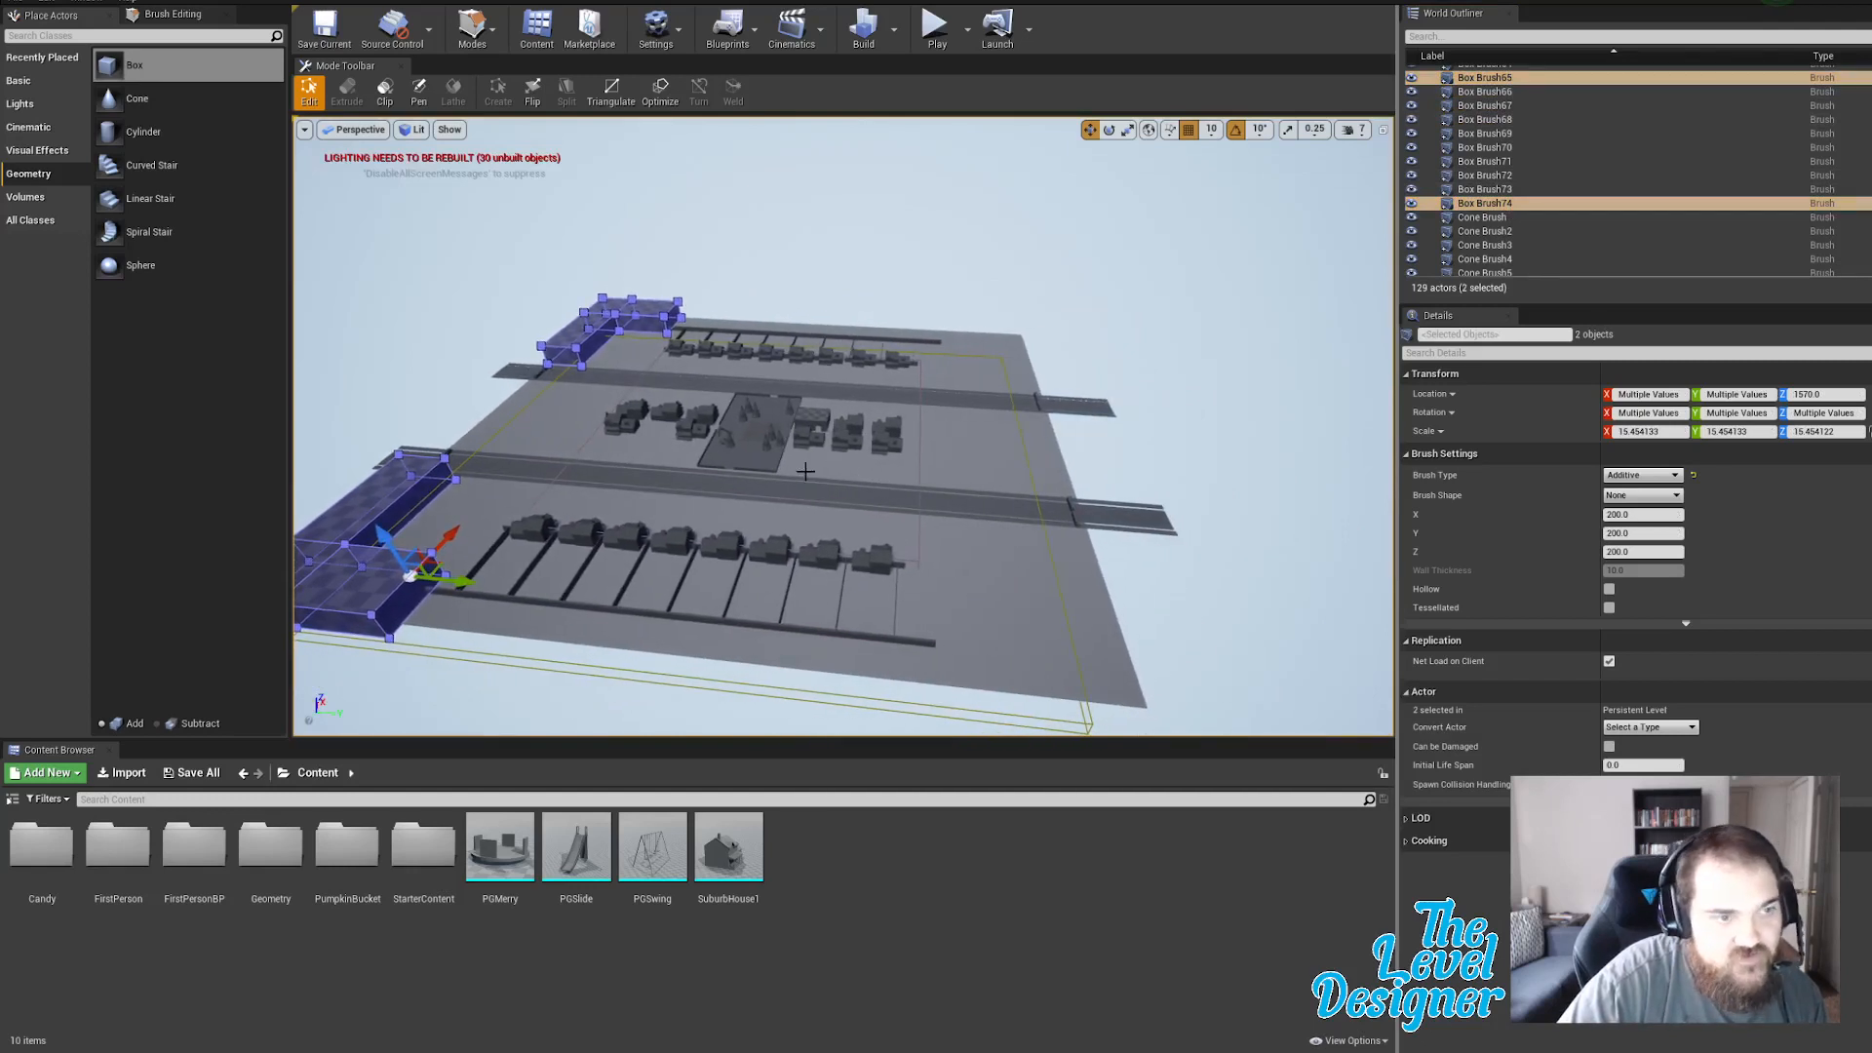
key(ctrl+w)
key(e)
drag(407, 636, 330, 632)
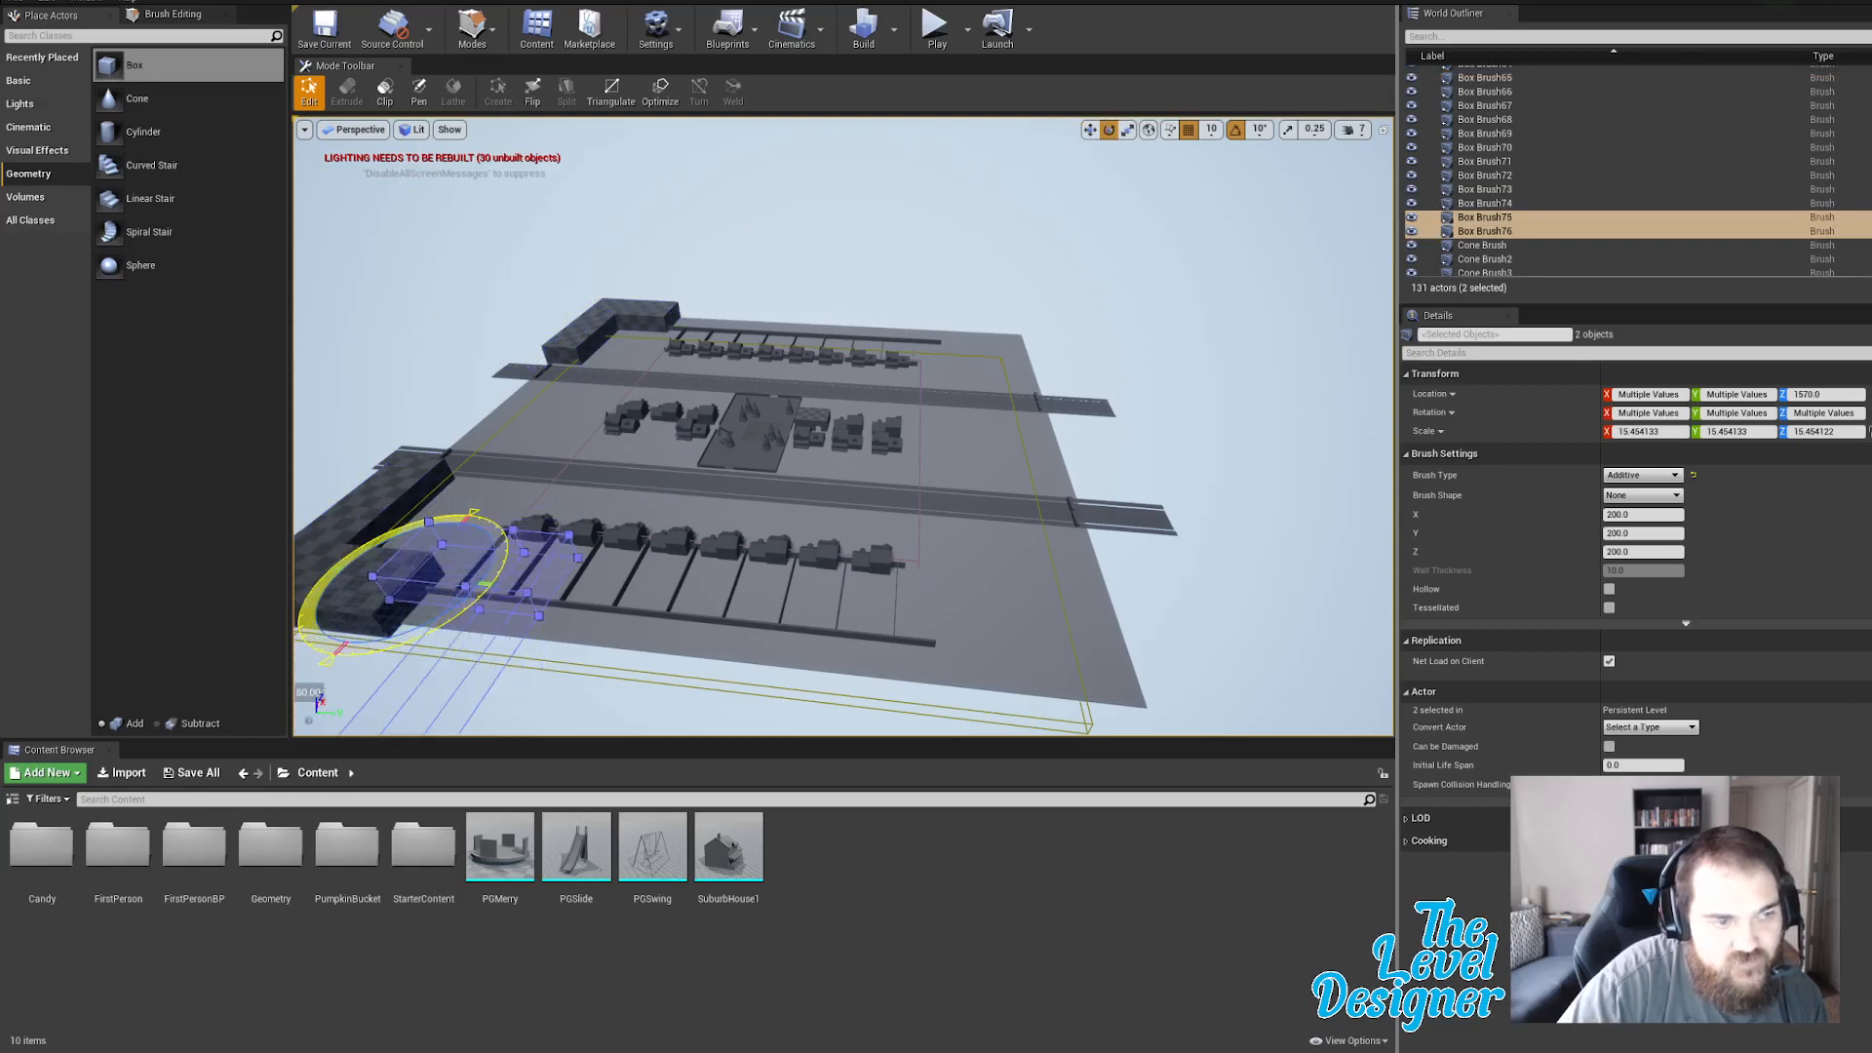
drag(336, 647, 321, 634)
Move the two rotated L-shaped copies onto the ground's corners at the opposite road ends and deselect them.
key(w)
mouse_move(441, 565)
mouse_down()
mouse_move(858, 356)
mouse_move(980, 327)
mouse_move(978, 353)
mouse_move(959, 335)
mouse_up()
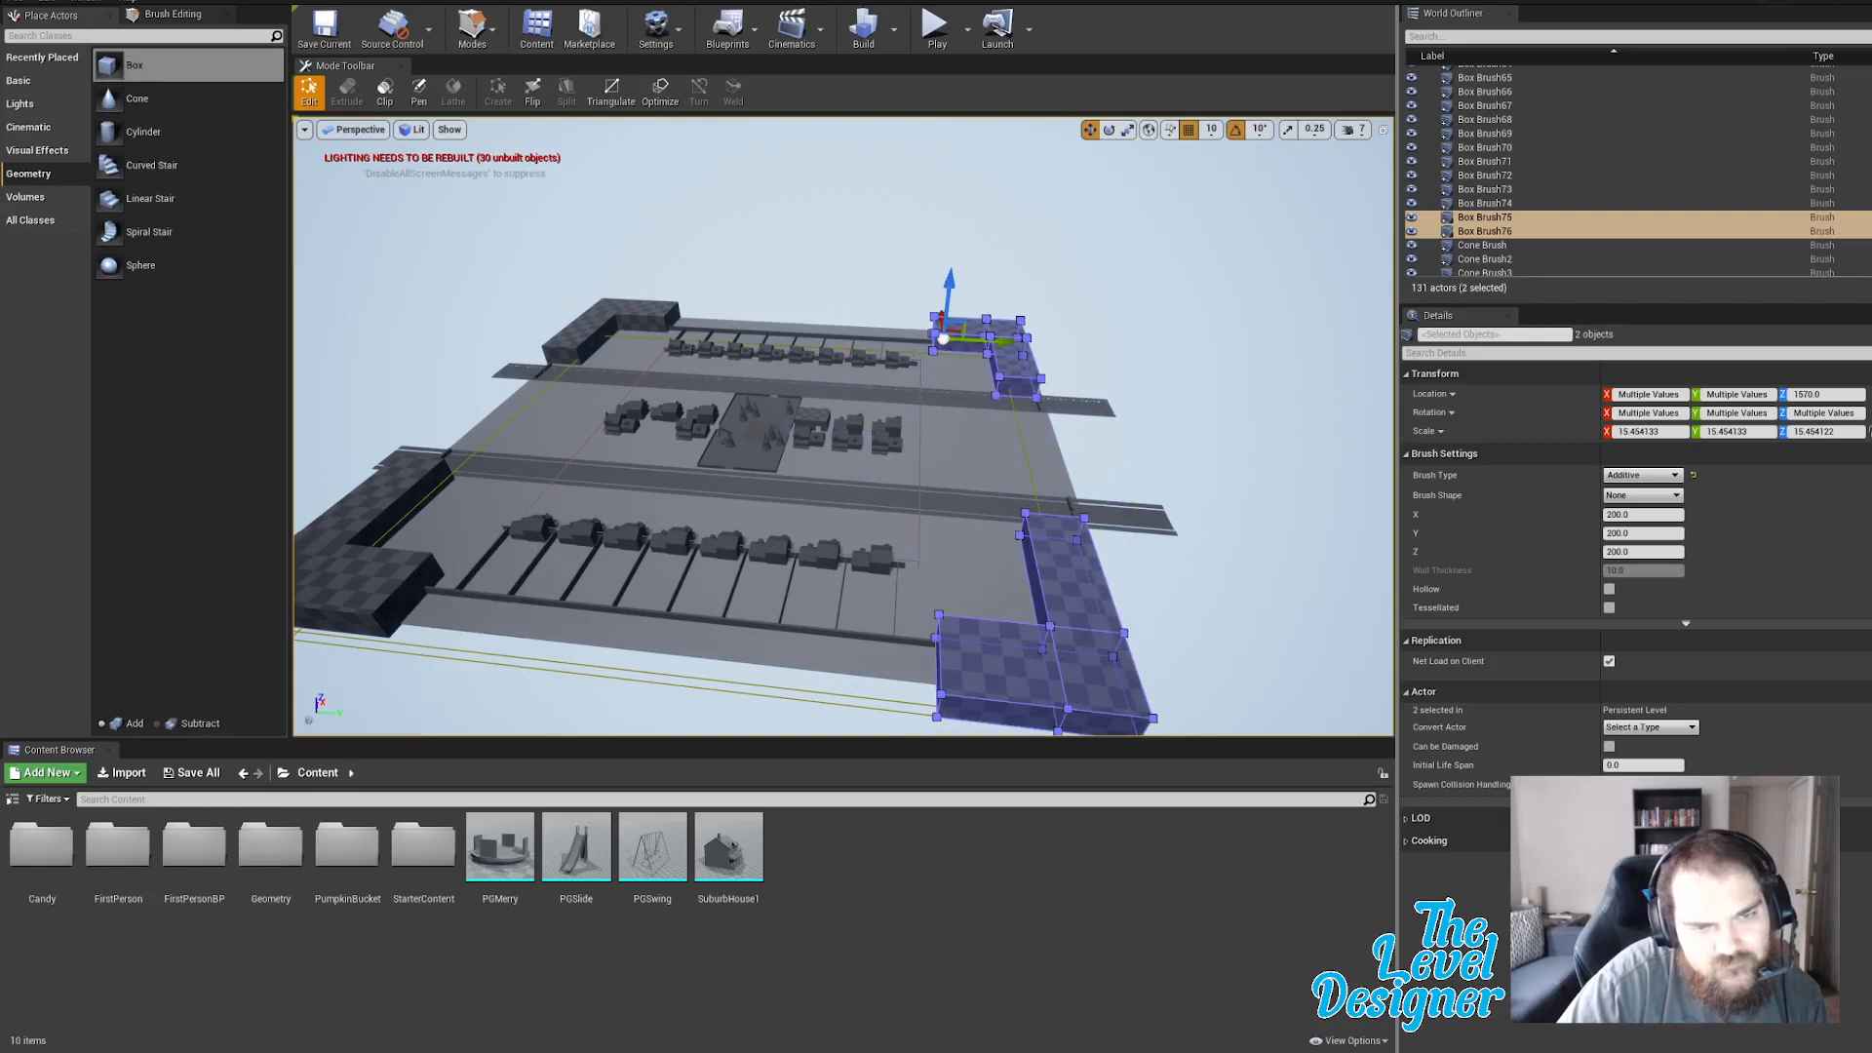
right_drag(958, 334, 1238, 356)
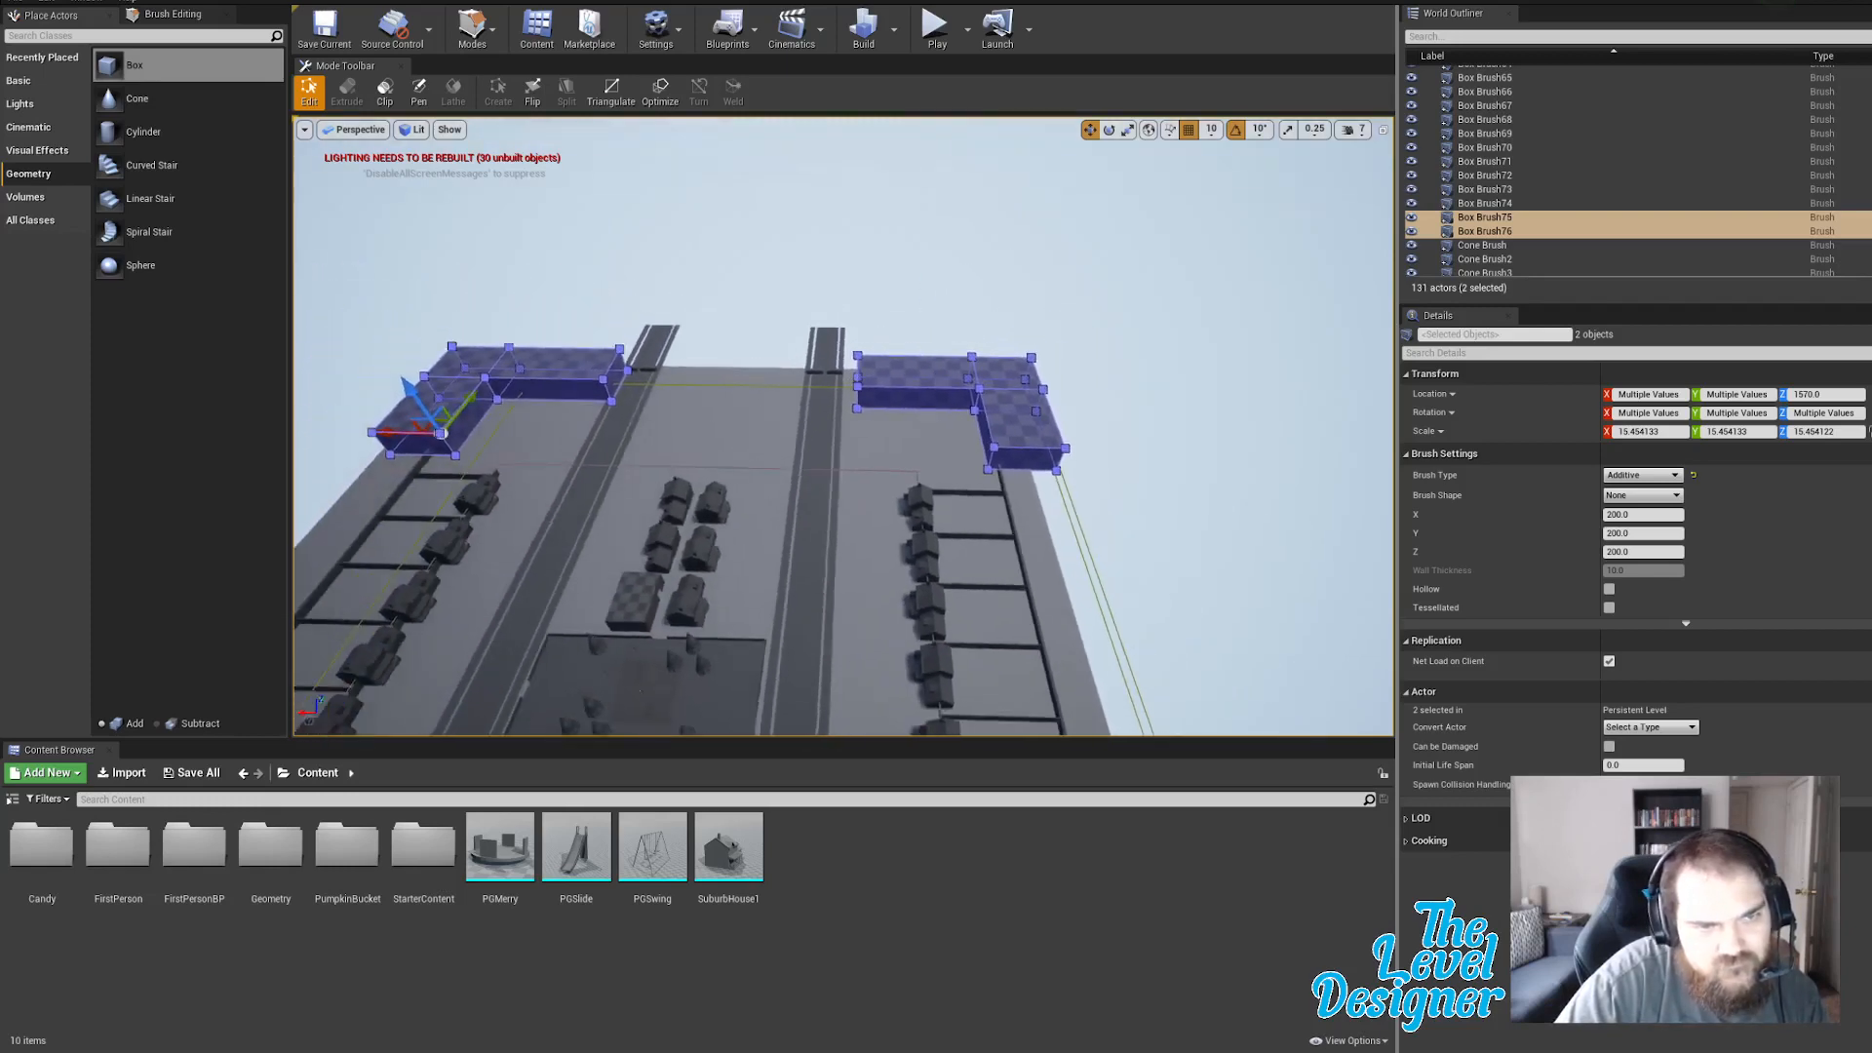
right_drag(682, 506, 669, 506)
key(s)
drag(469, 432, 459, 435)
click(875, 257)
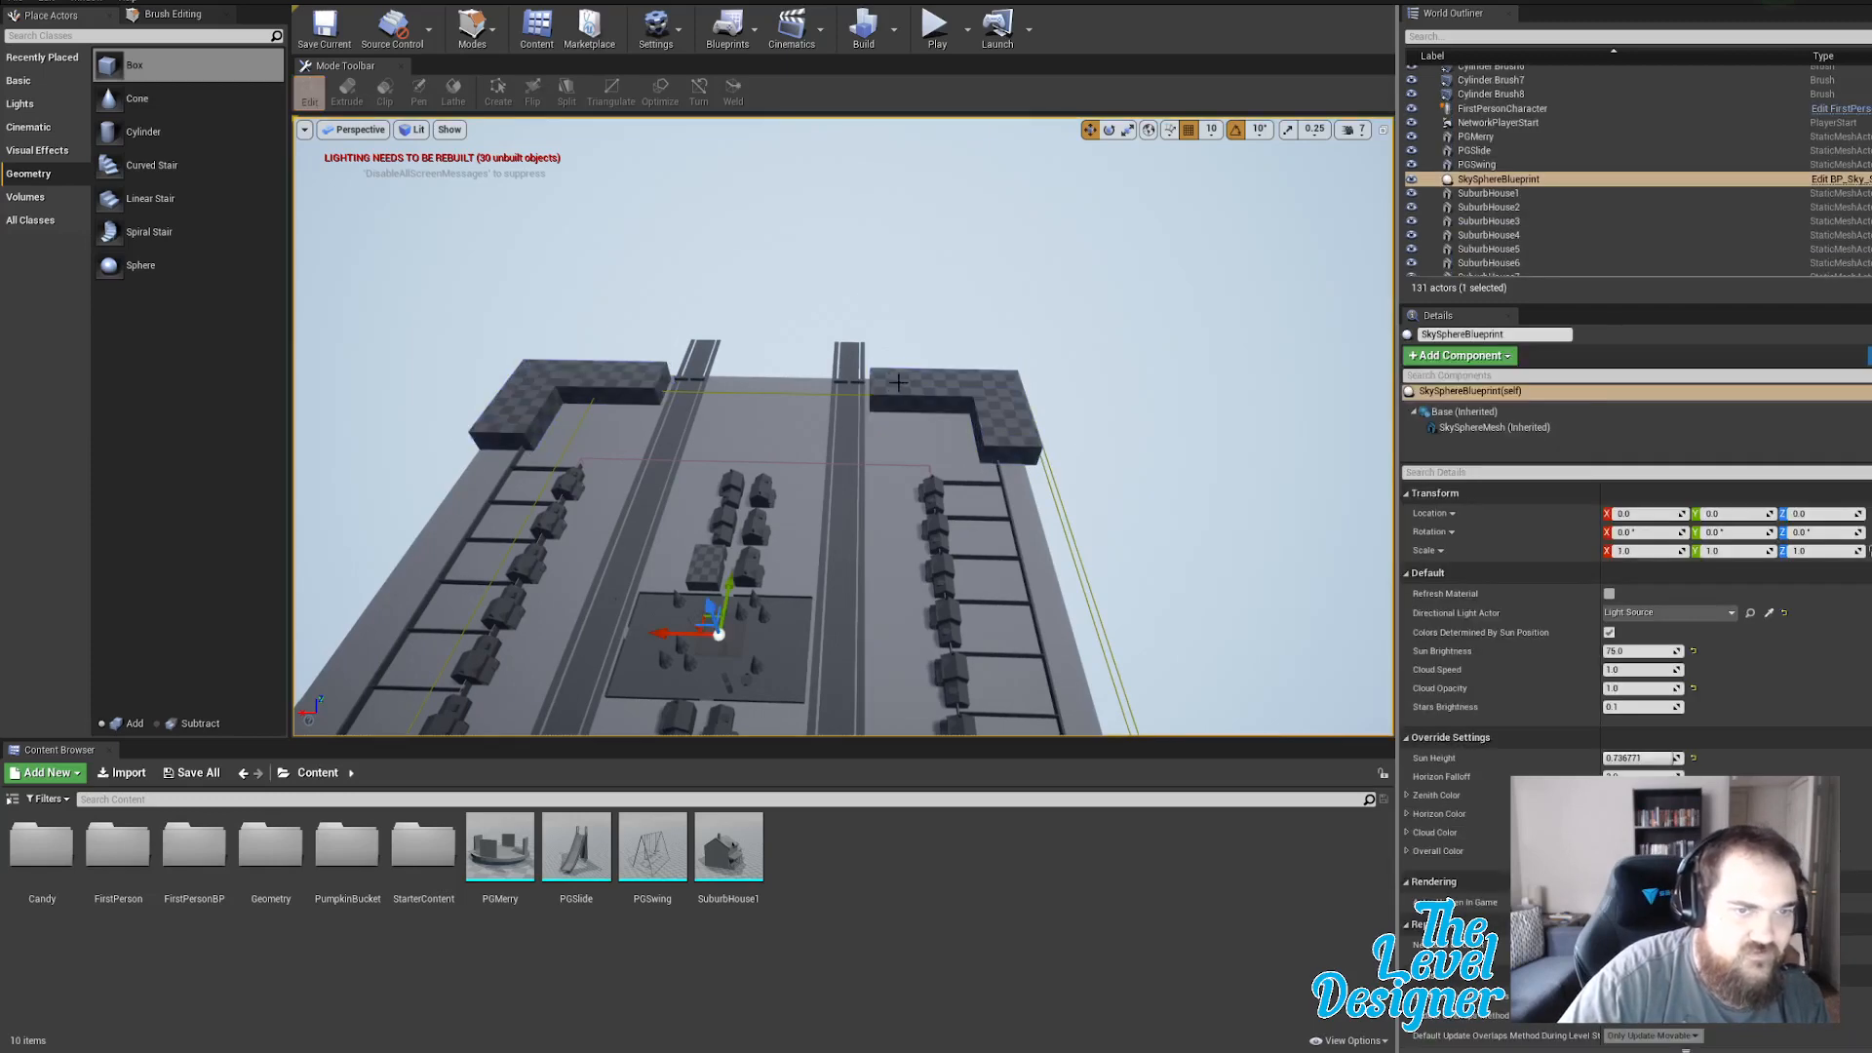
Inspect the open edge between the two roads and compare it with BlocktoberWeek2Map.psd in Photoshop, then return to the level.
key(a)
mouse_move(896, 379)
right_down()
mouse_move(884, 439)
mouse_move(682, 404)
mouse_move(853, 326)
mouse_move(853, 434)
right_up()
key(s)
key(d)
key(w)
key(a)
key(w)
key(e)
key(a)
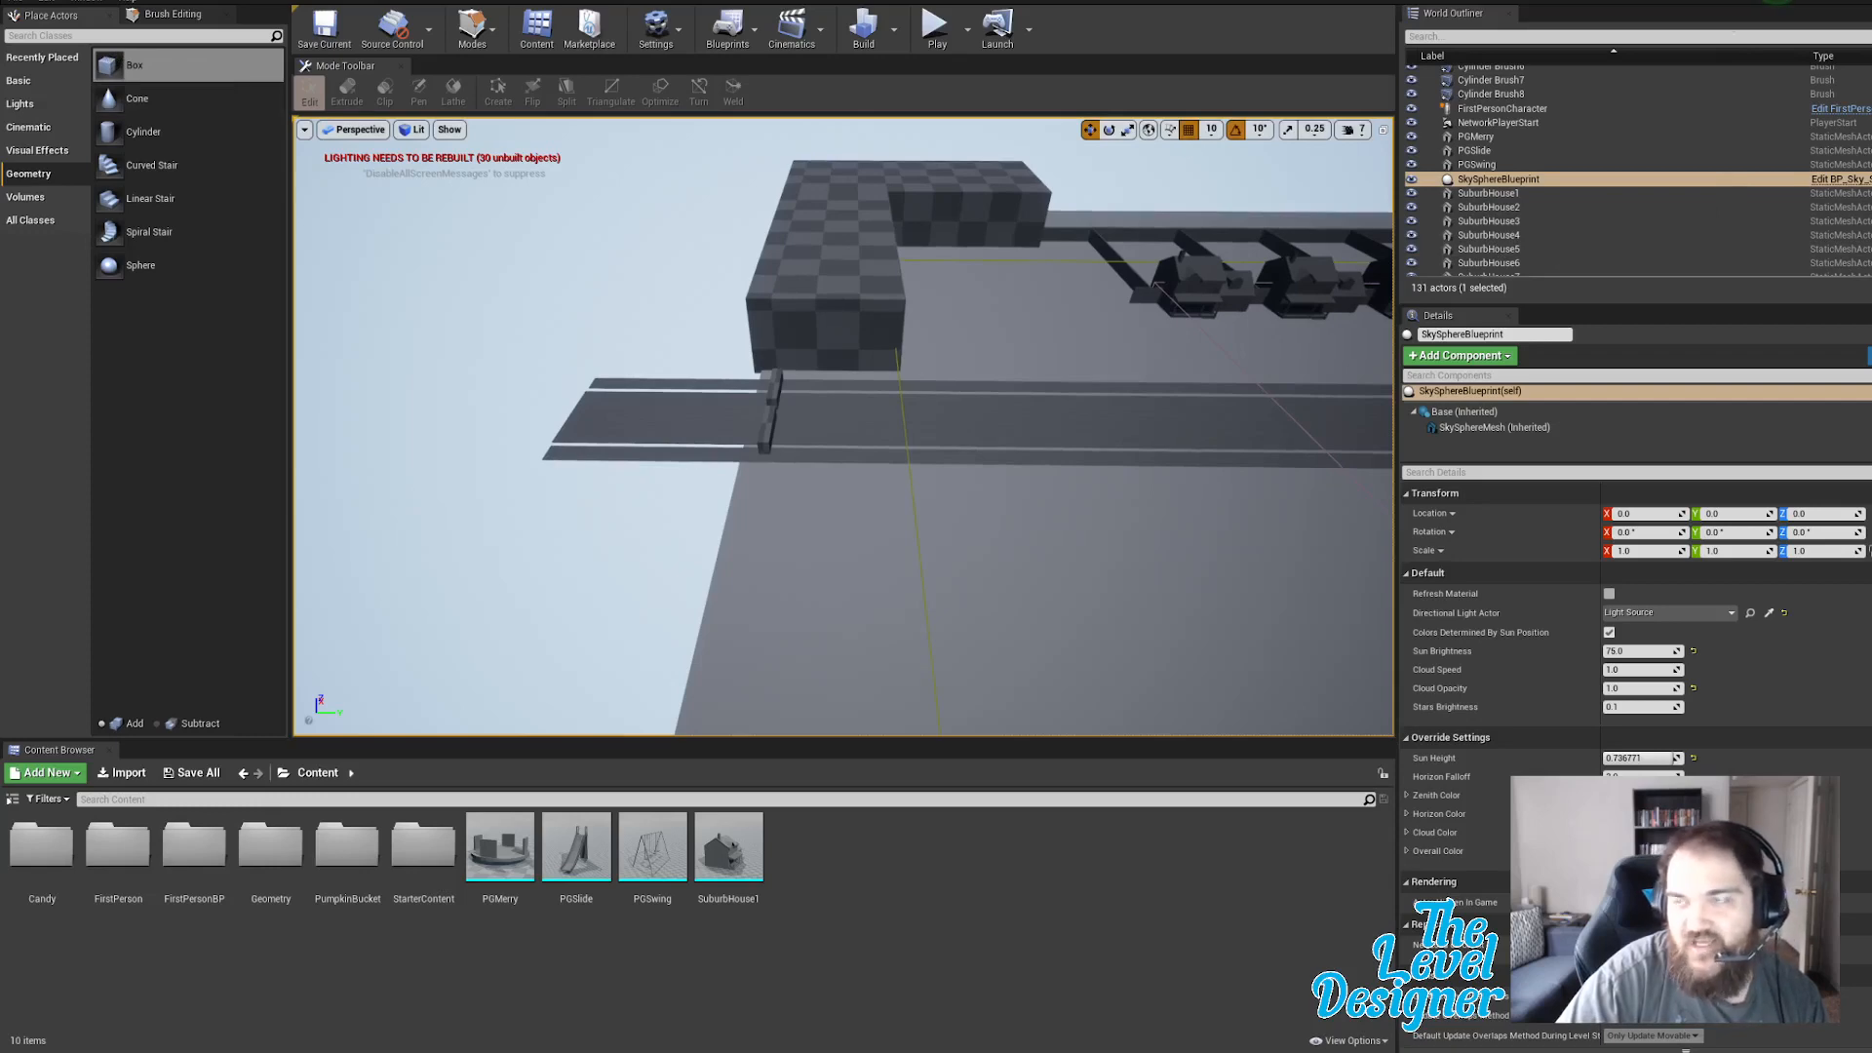
drag(1871, 35, 821, 100)
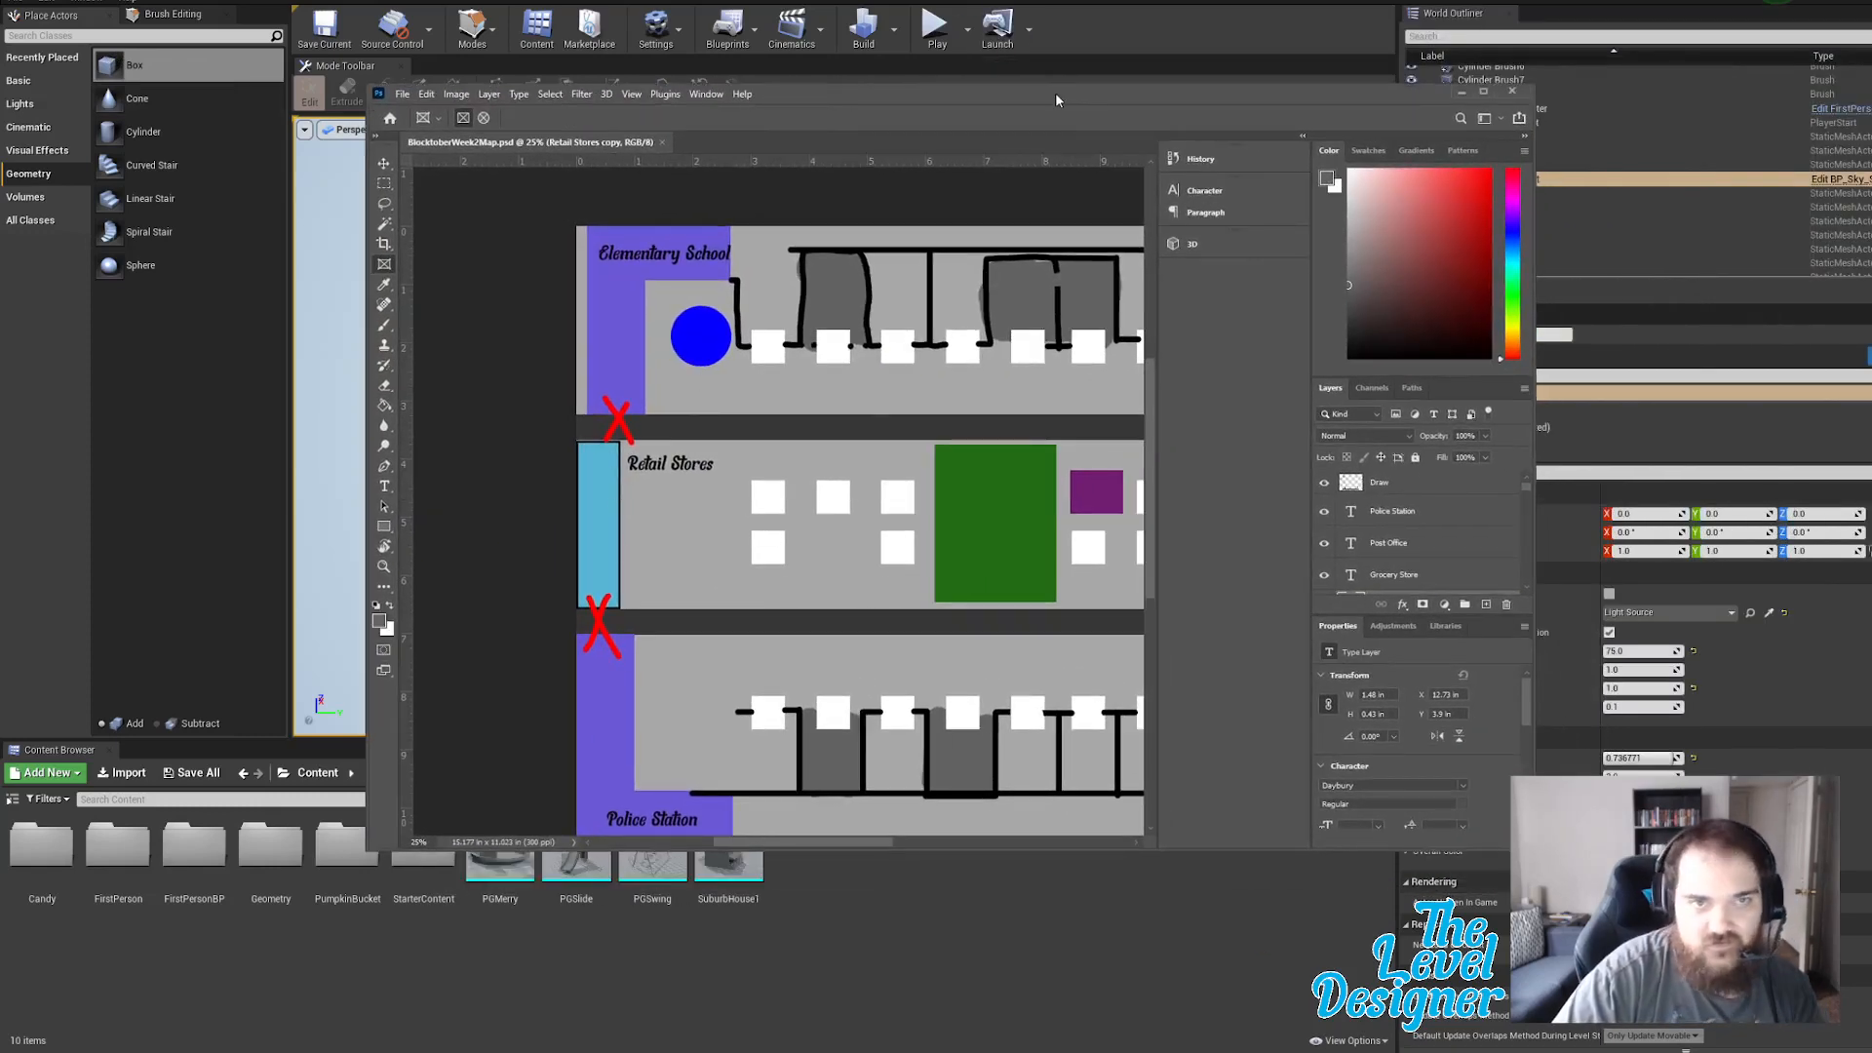
drag(1055, 92, 1871, 94)
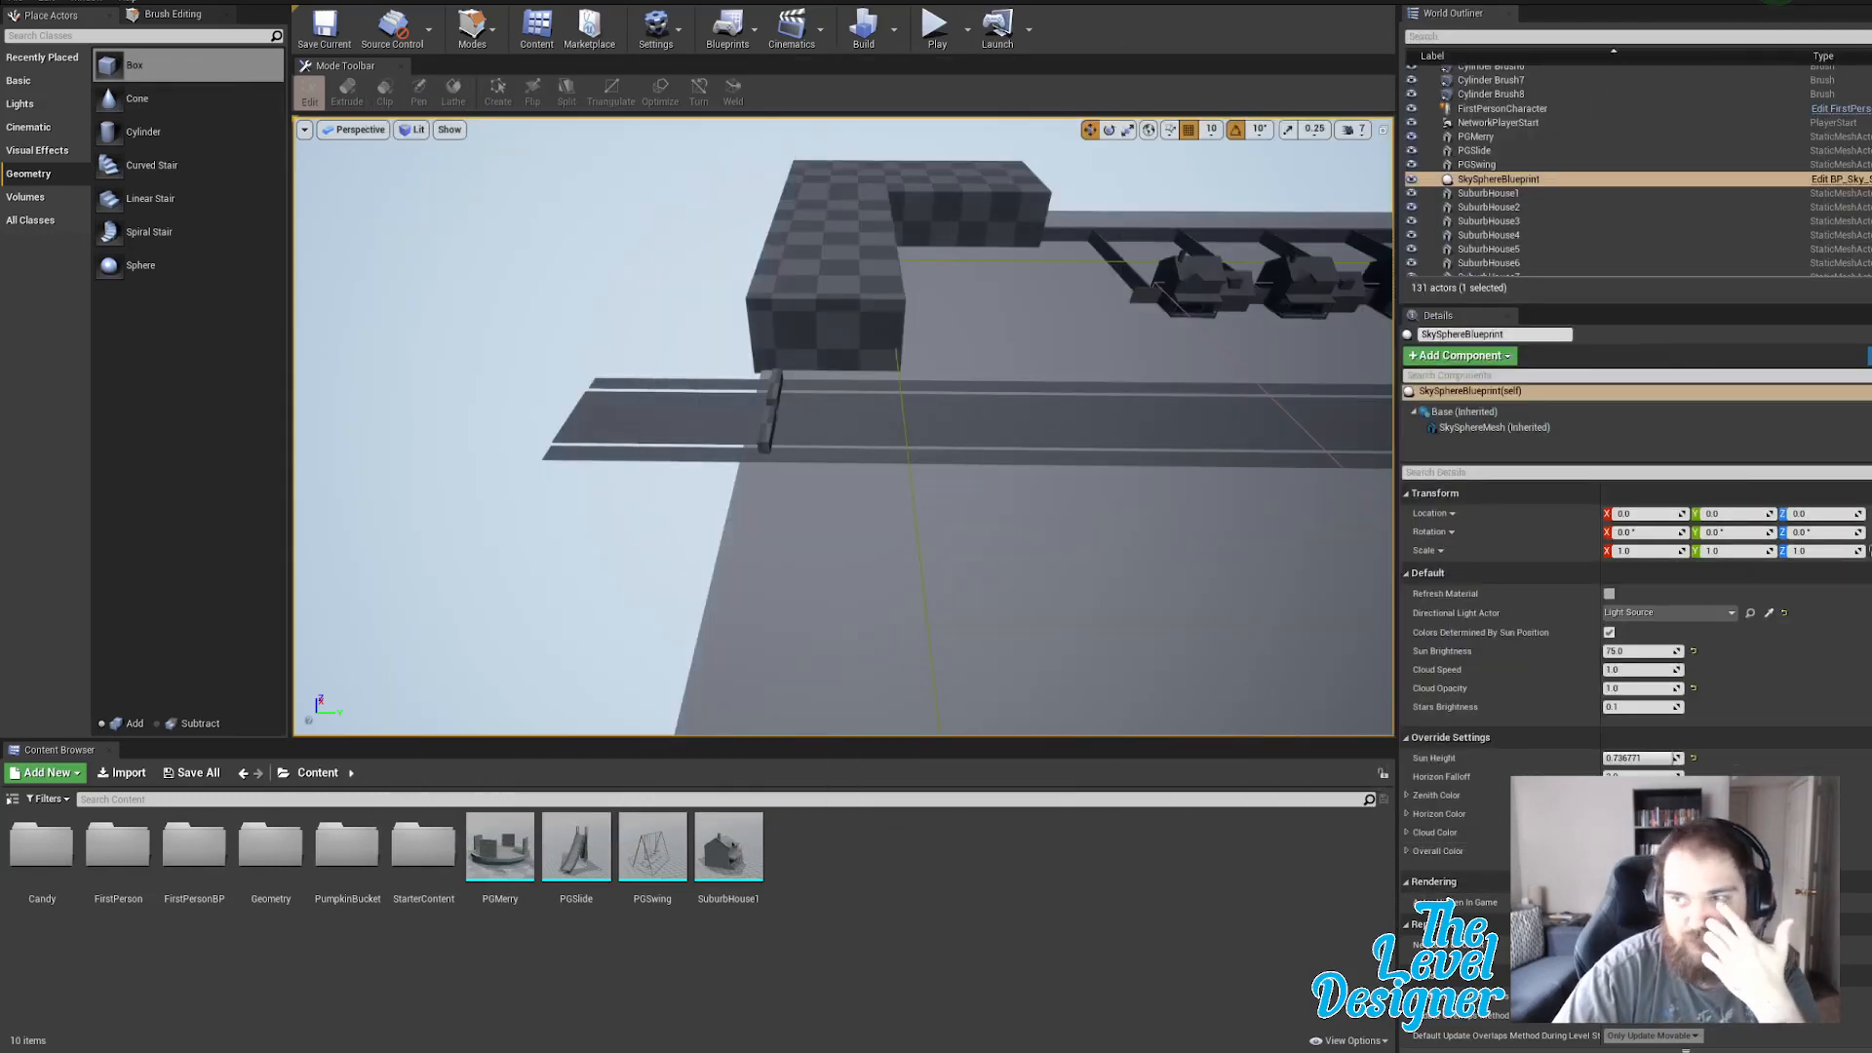
Add a box brush at the ground's edge between the two roads and scale it to about 11.07 × 26.71 × 11.07.
key(s)
right_drag(1020, 472, 1024, 501)
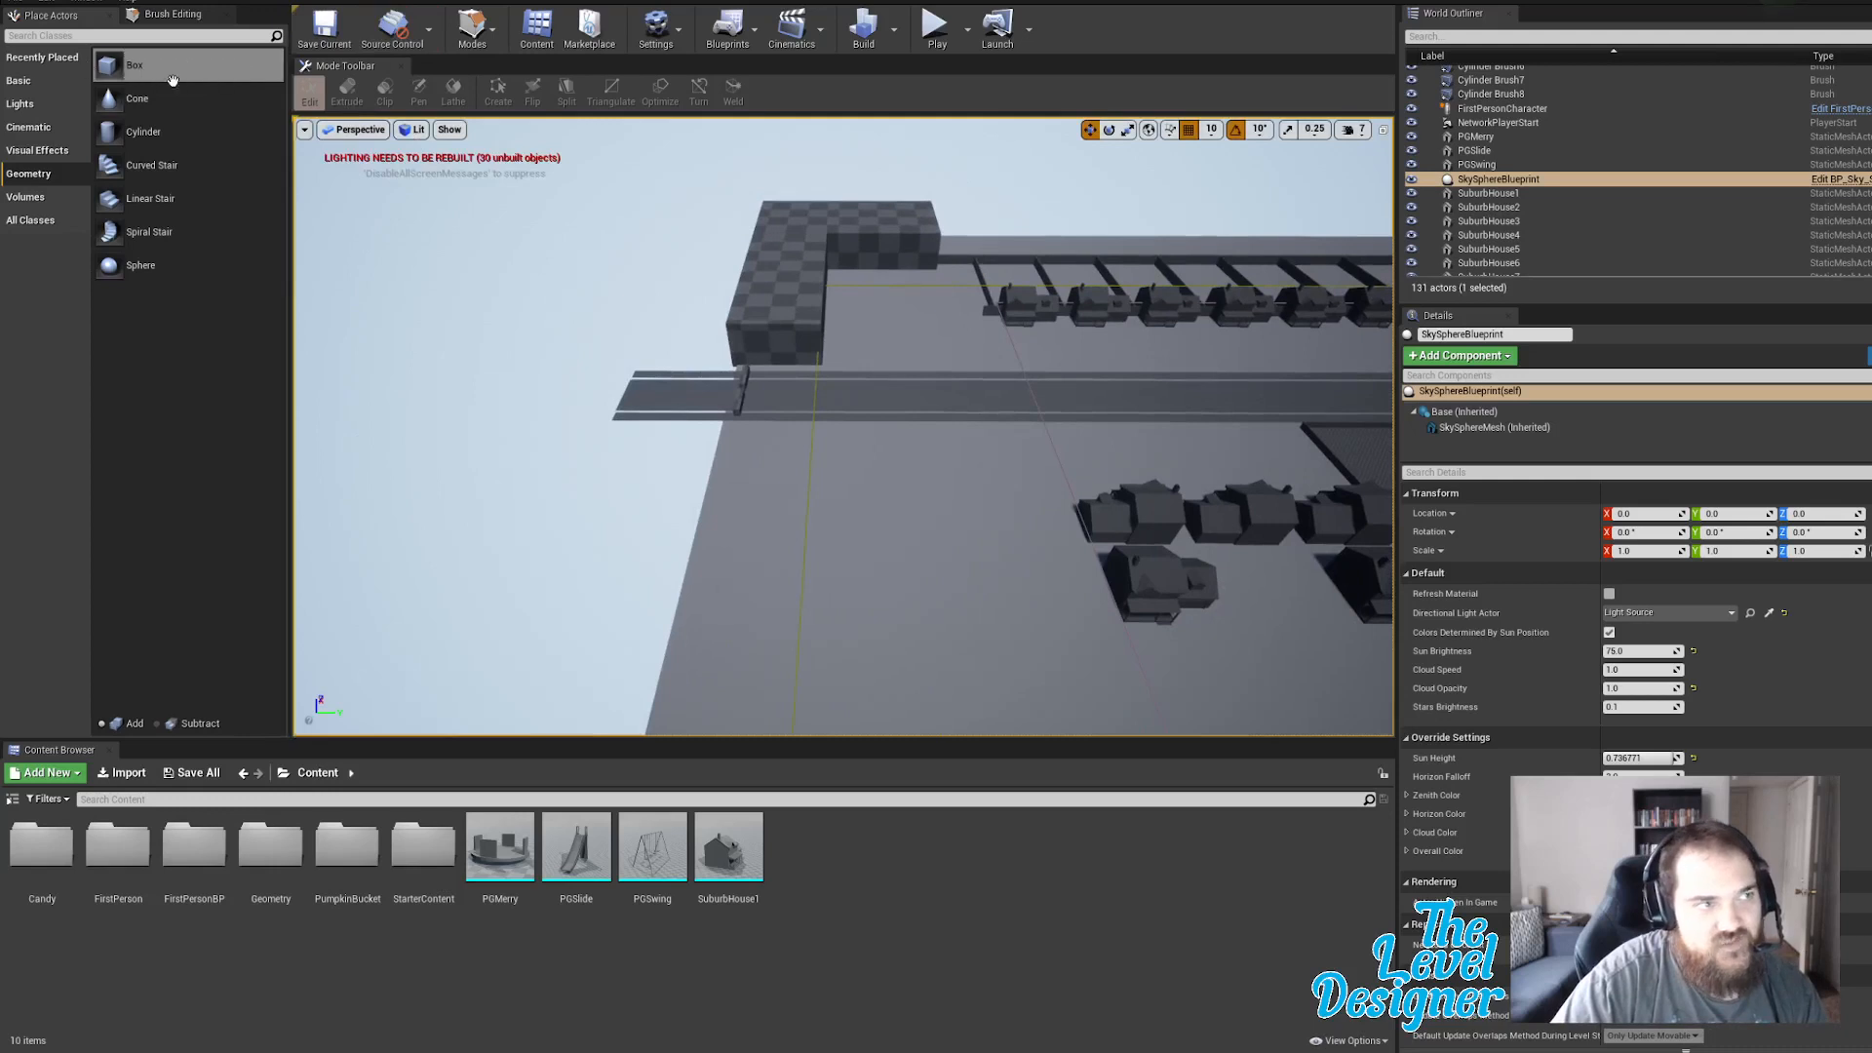
mouse_move(120, 57)
mouse_down()
mouse_move(777, 452)
mouse_move(756, 473)
mouse_move(800, 417)
mouse_up()
key(e)
key(r)
drag(772, 451, 808, 548)
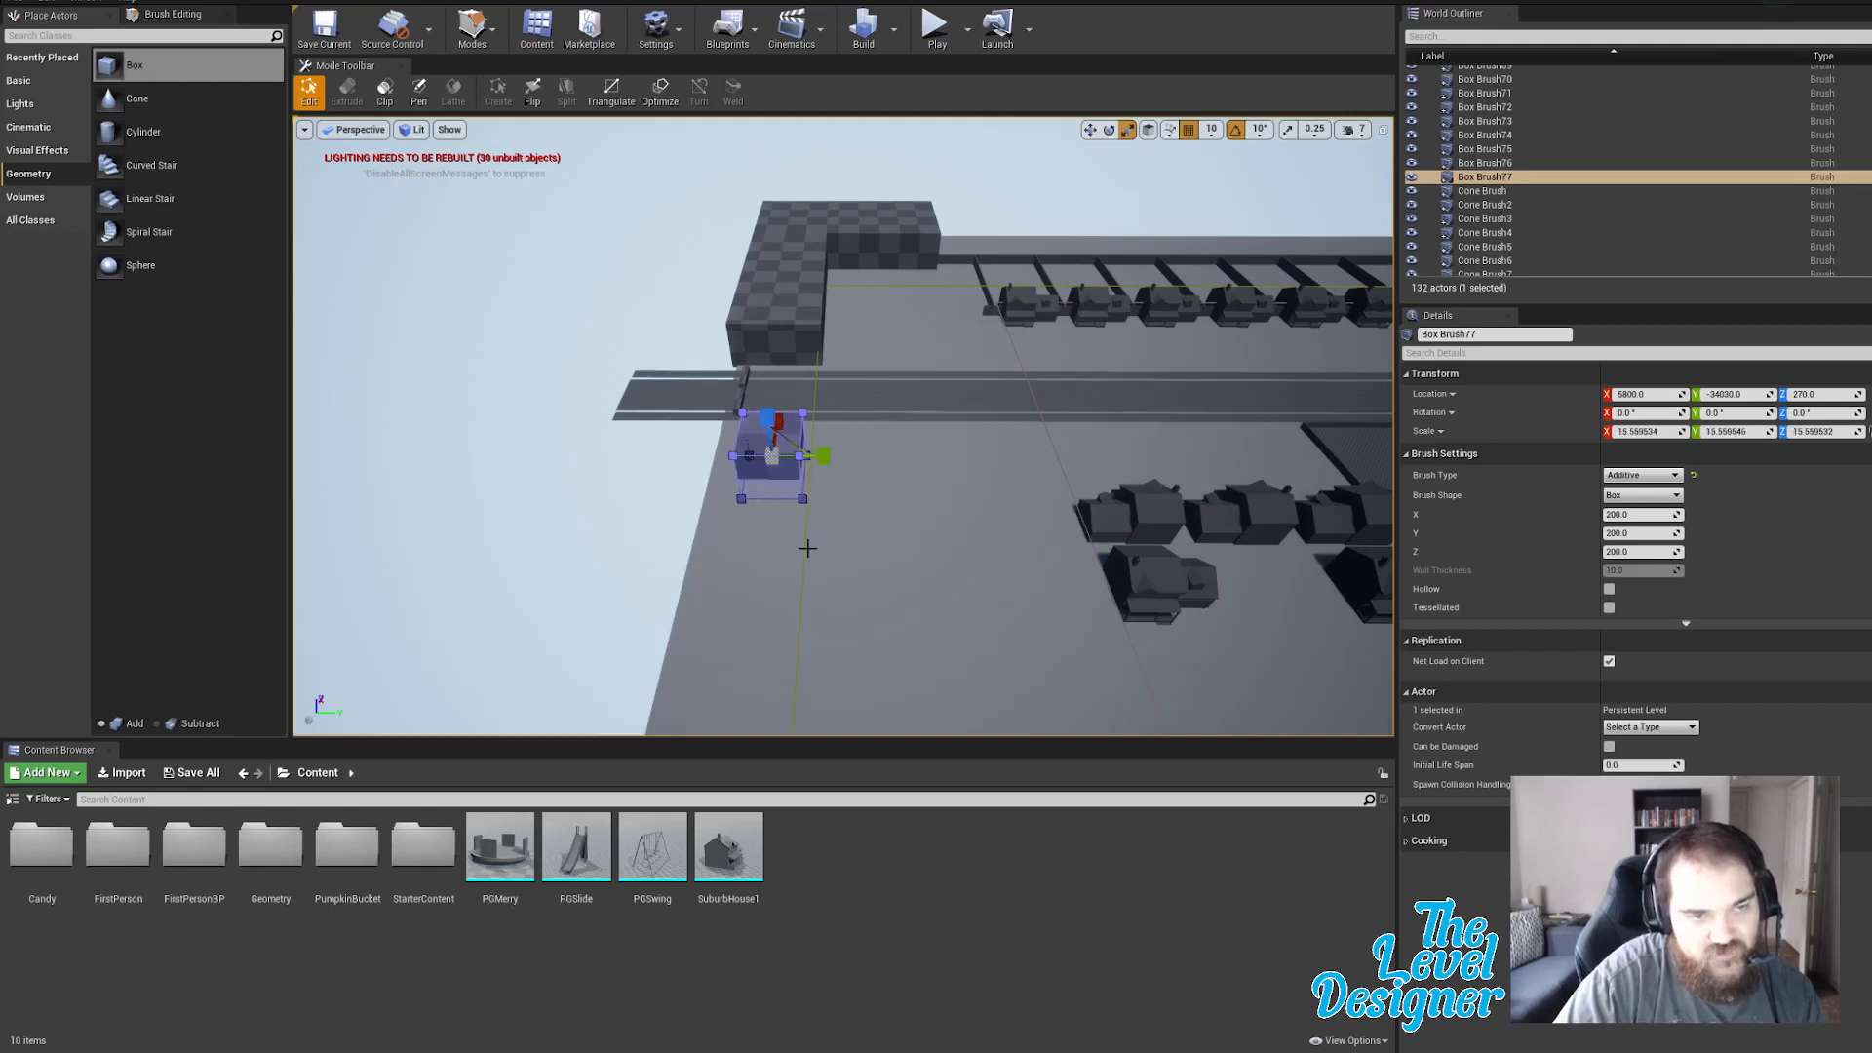
mouse_move(823, 455)
mouse_down()
mouse_move(844, 456)
mouse_move(751, 435)
mouse_move(772, 455)
mouse_up()
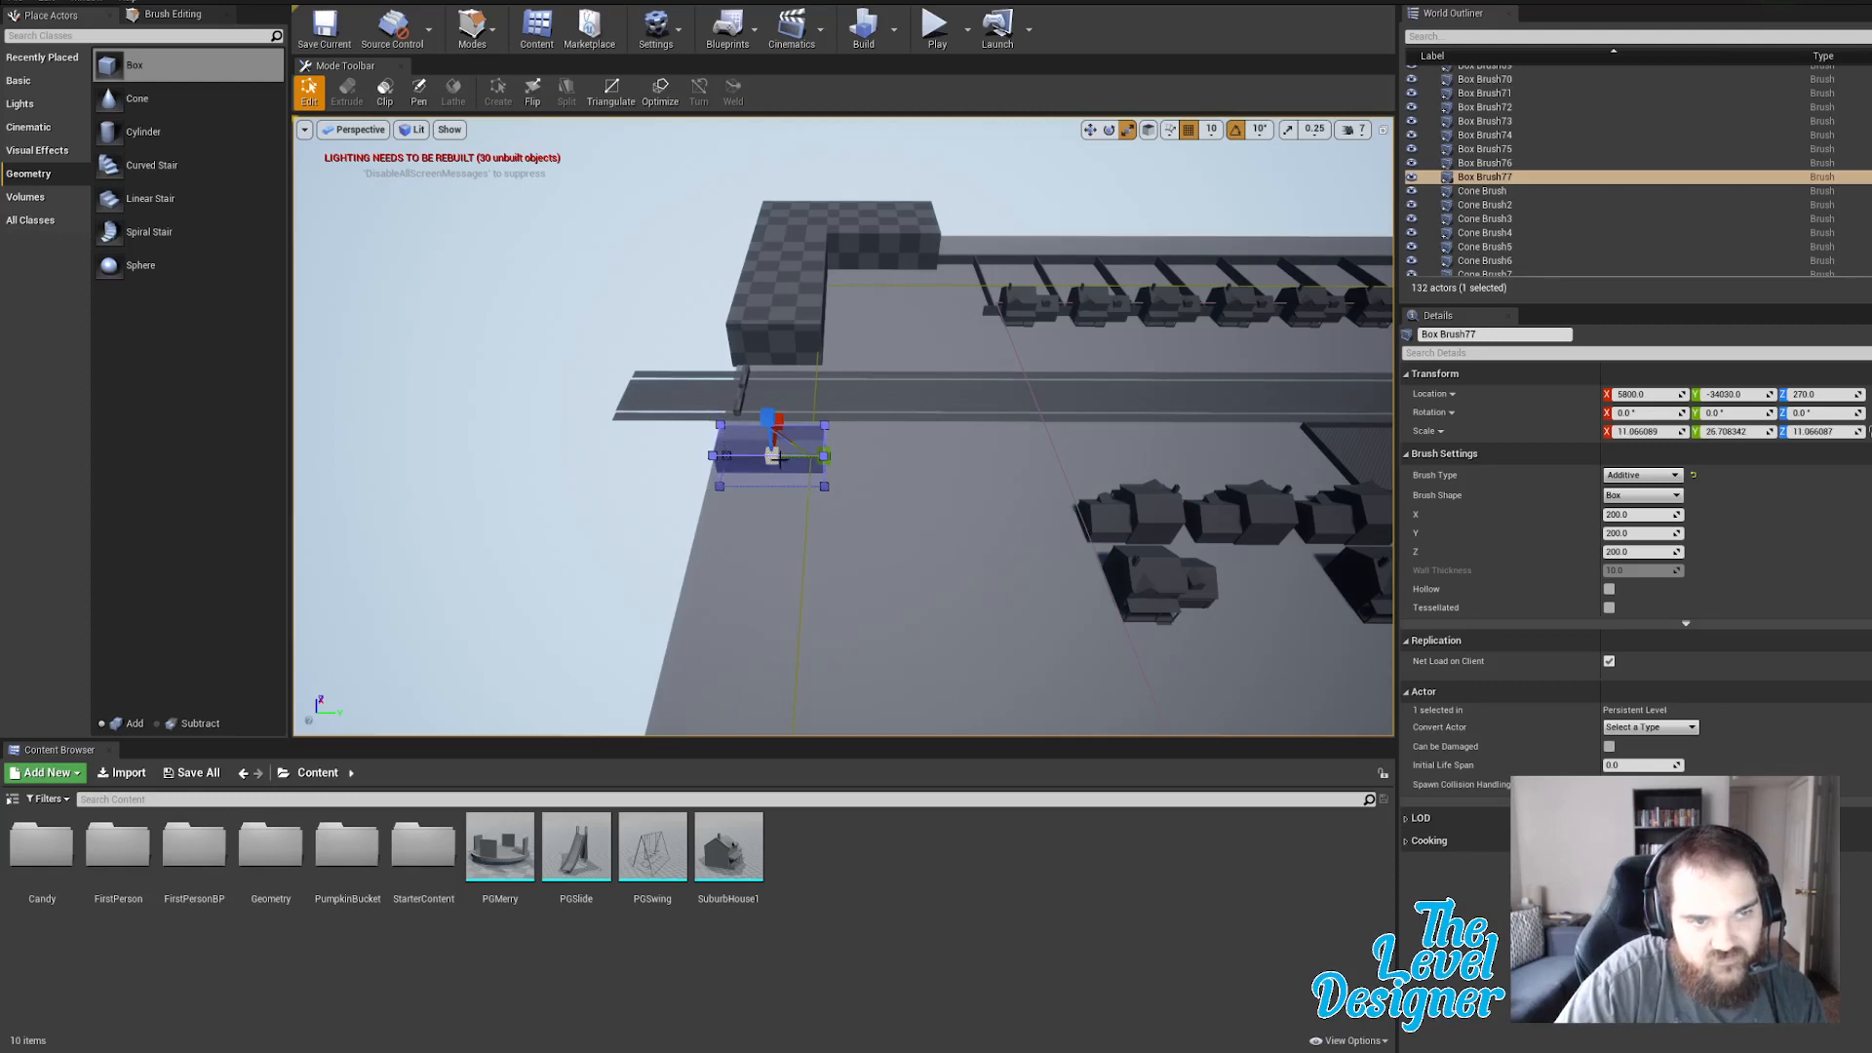
Raise the new box to Z 1230 and move it to X 7070, toward the ground's edge beside the barricaded road.
key(e)
key(w)
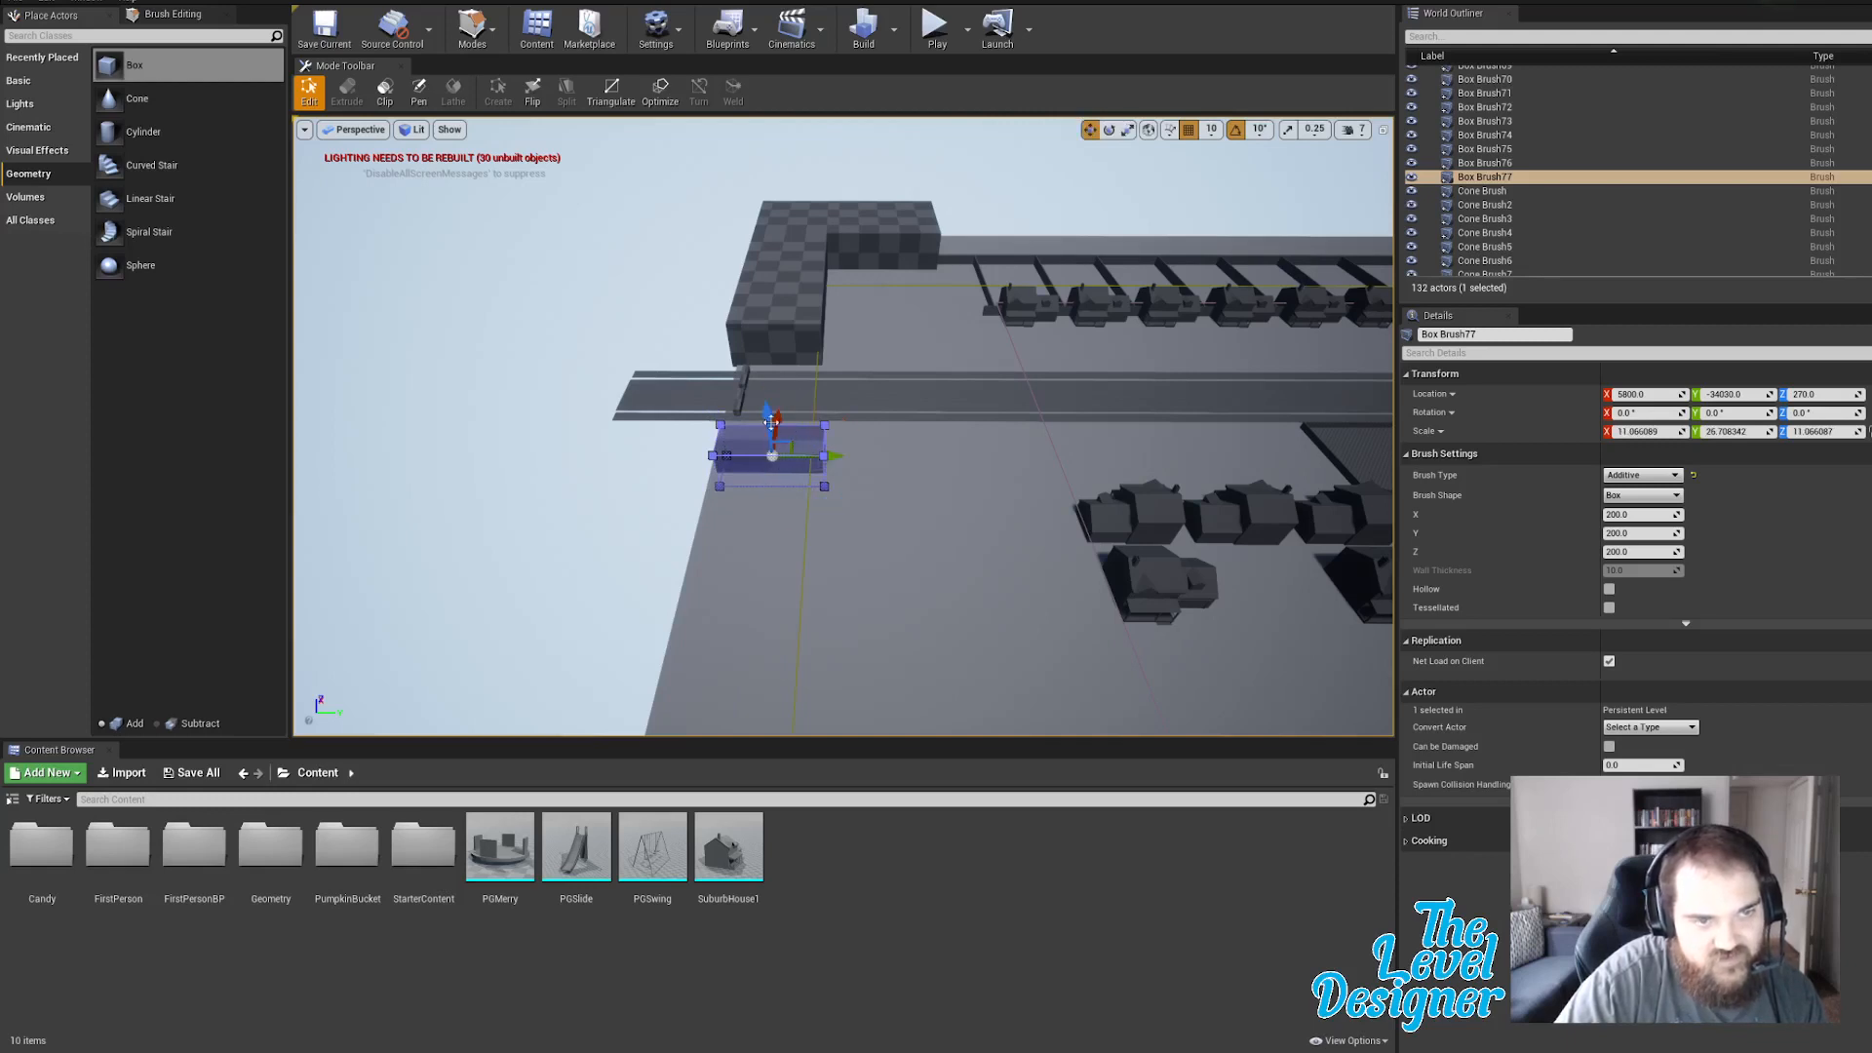
drag(768, 411, 771, 395)
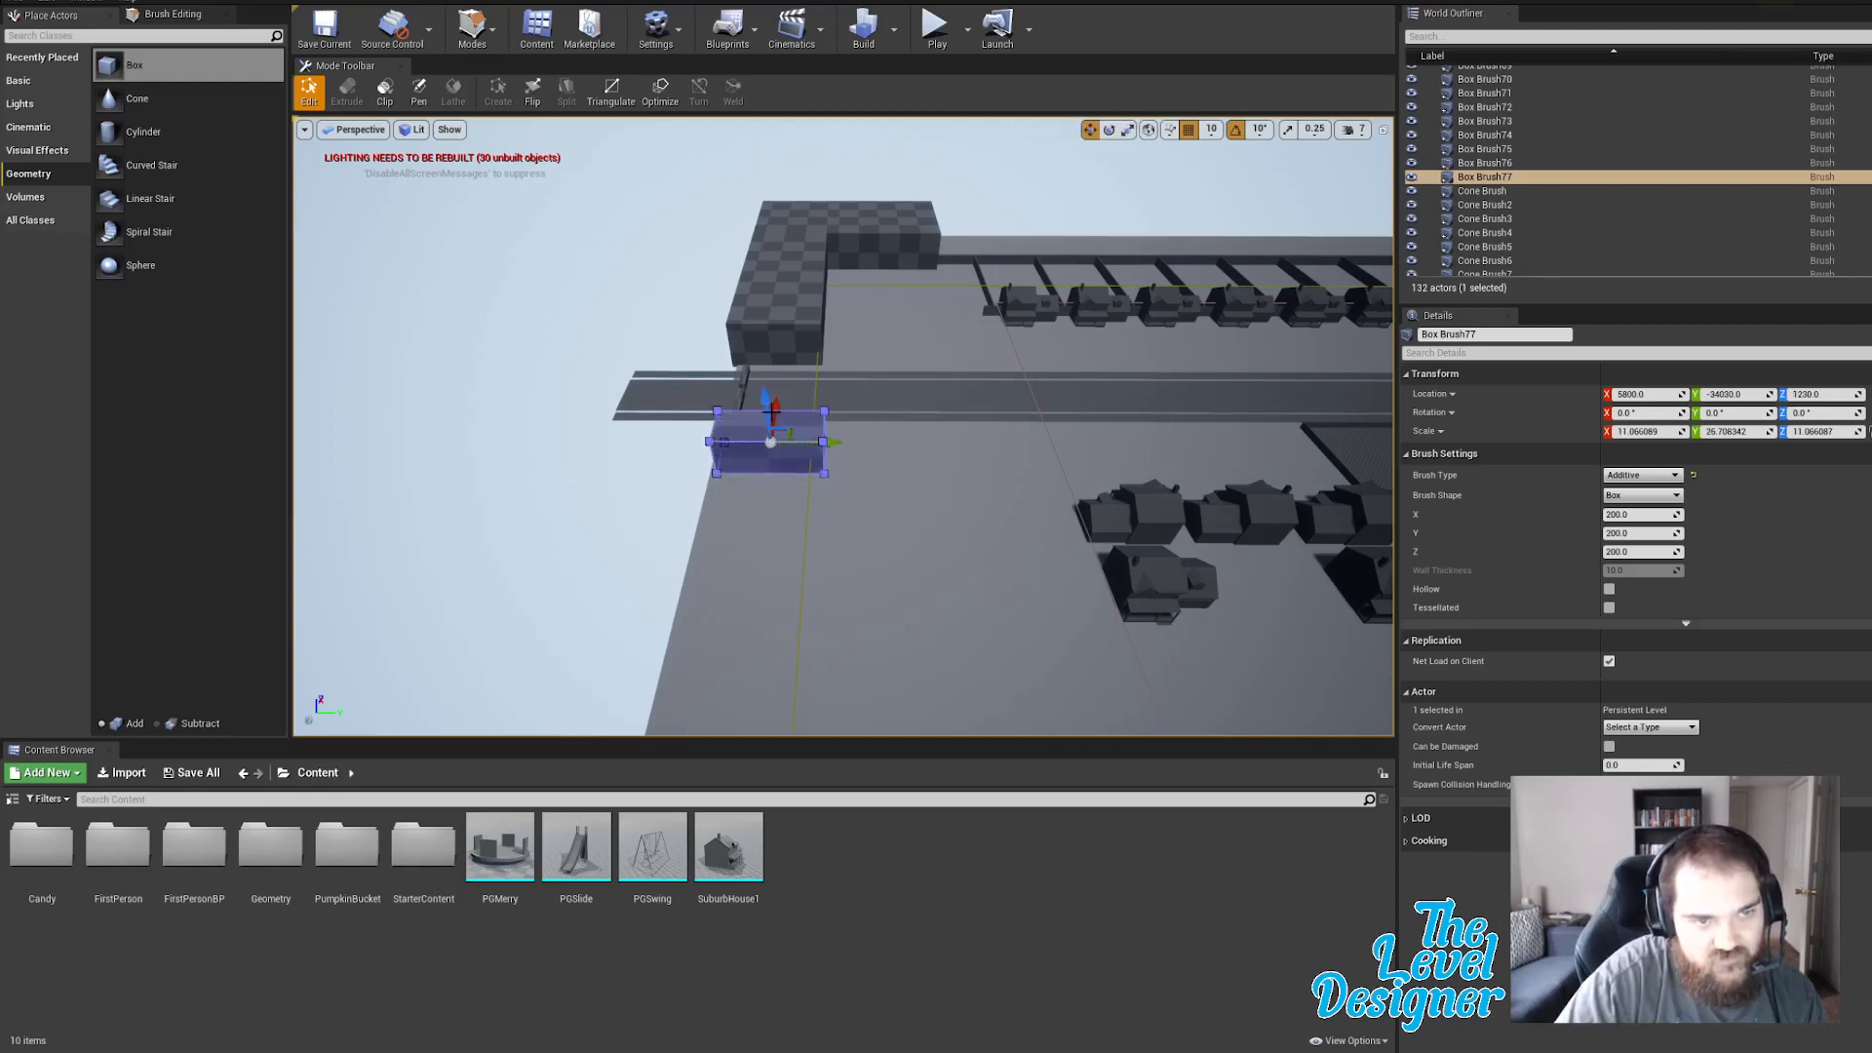
right_drag(770, 395, 945, 437)
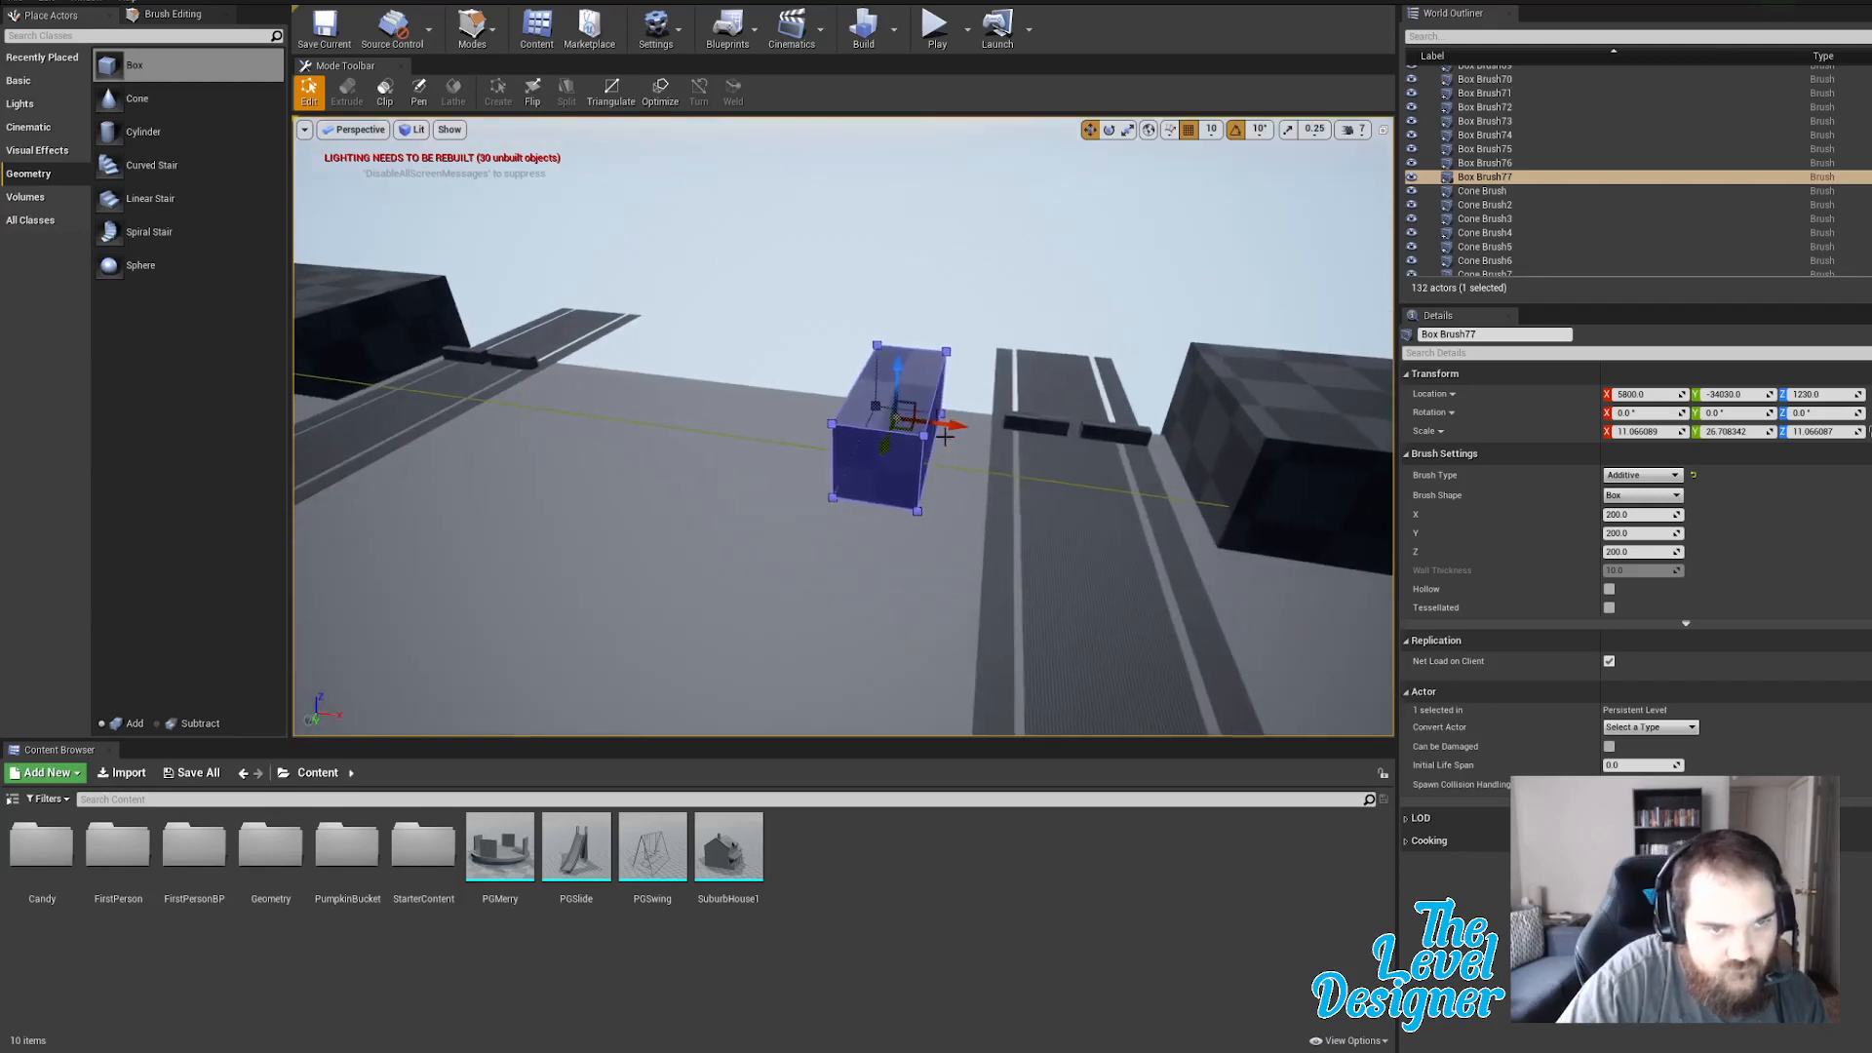
drag(910, 429, 961, 402)
right_drag(988, 408, 1040, 357)
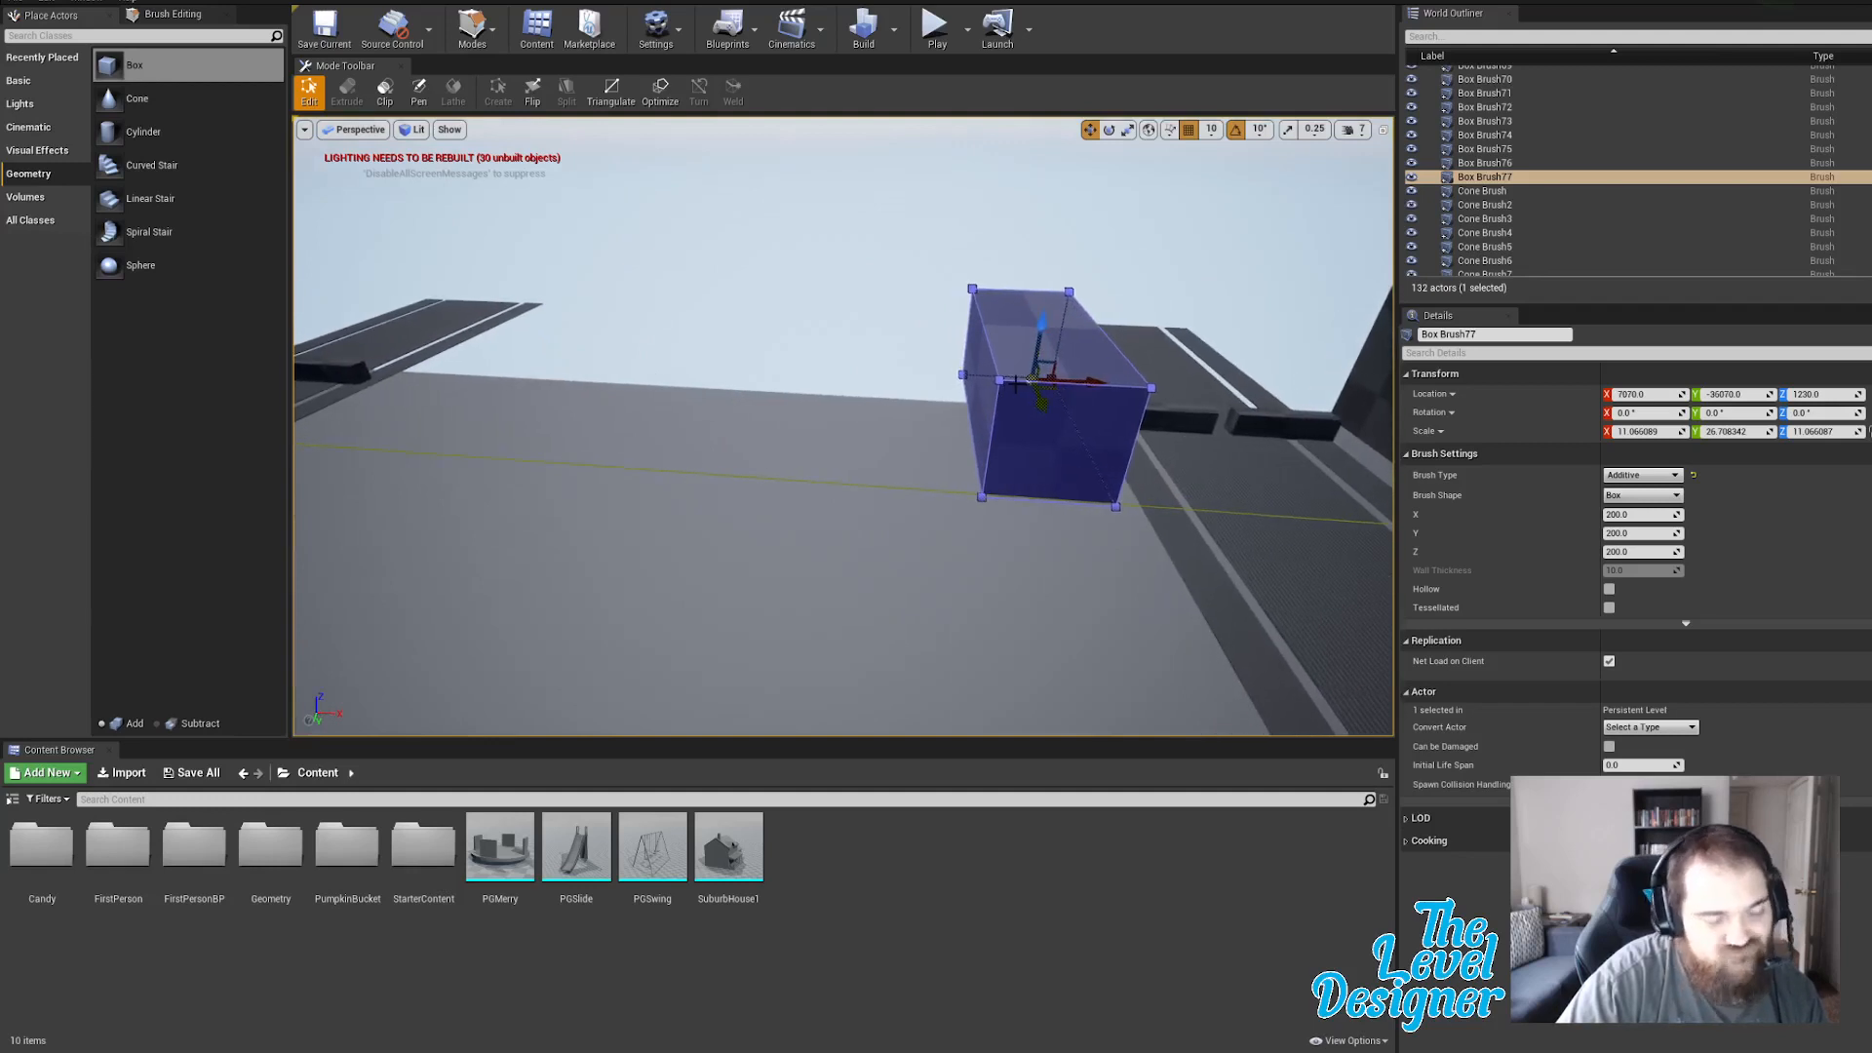
Duplicate the box brush beside the original along the ground's edge and scale the copy to about 15.70 × 31.34 × 18.72.
mouse_move(1094, 380)
alt+mouse_down()
mouse_move(909, 362)
mouse_move(899, 314)
alt+mouse_up()
key(space)
key(space)
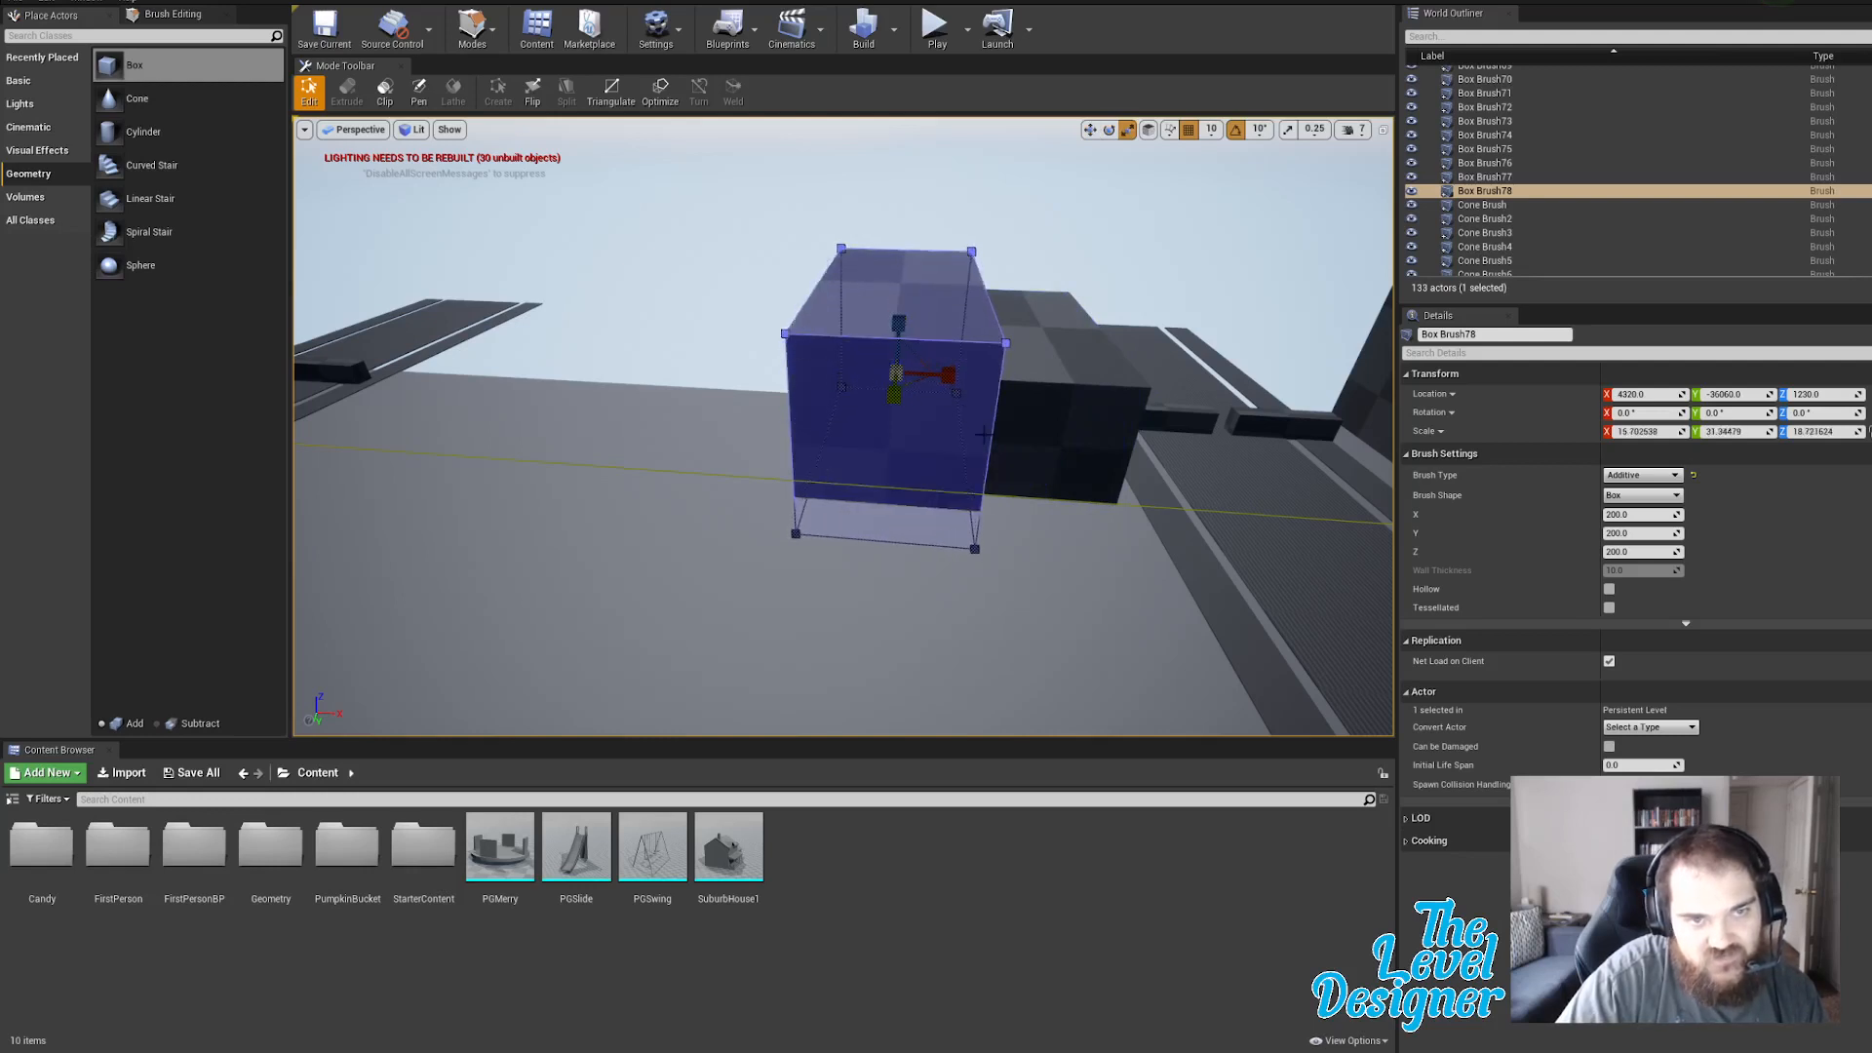
right_drag(899, 374, 823, 416)
Raise the larger box to Z 1830 and move it to X 4480 against the first box.
key(space)
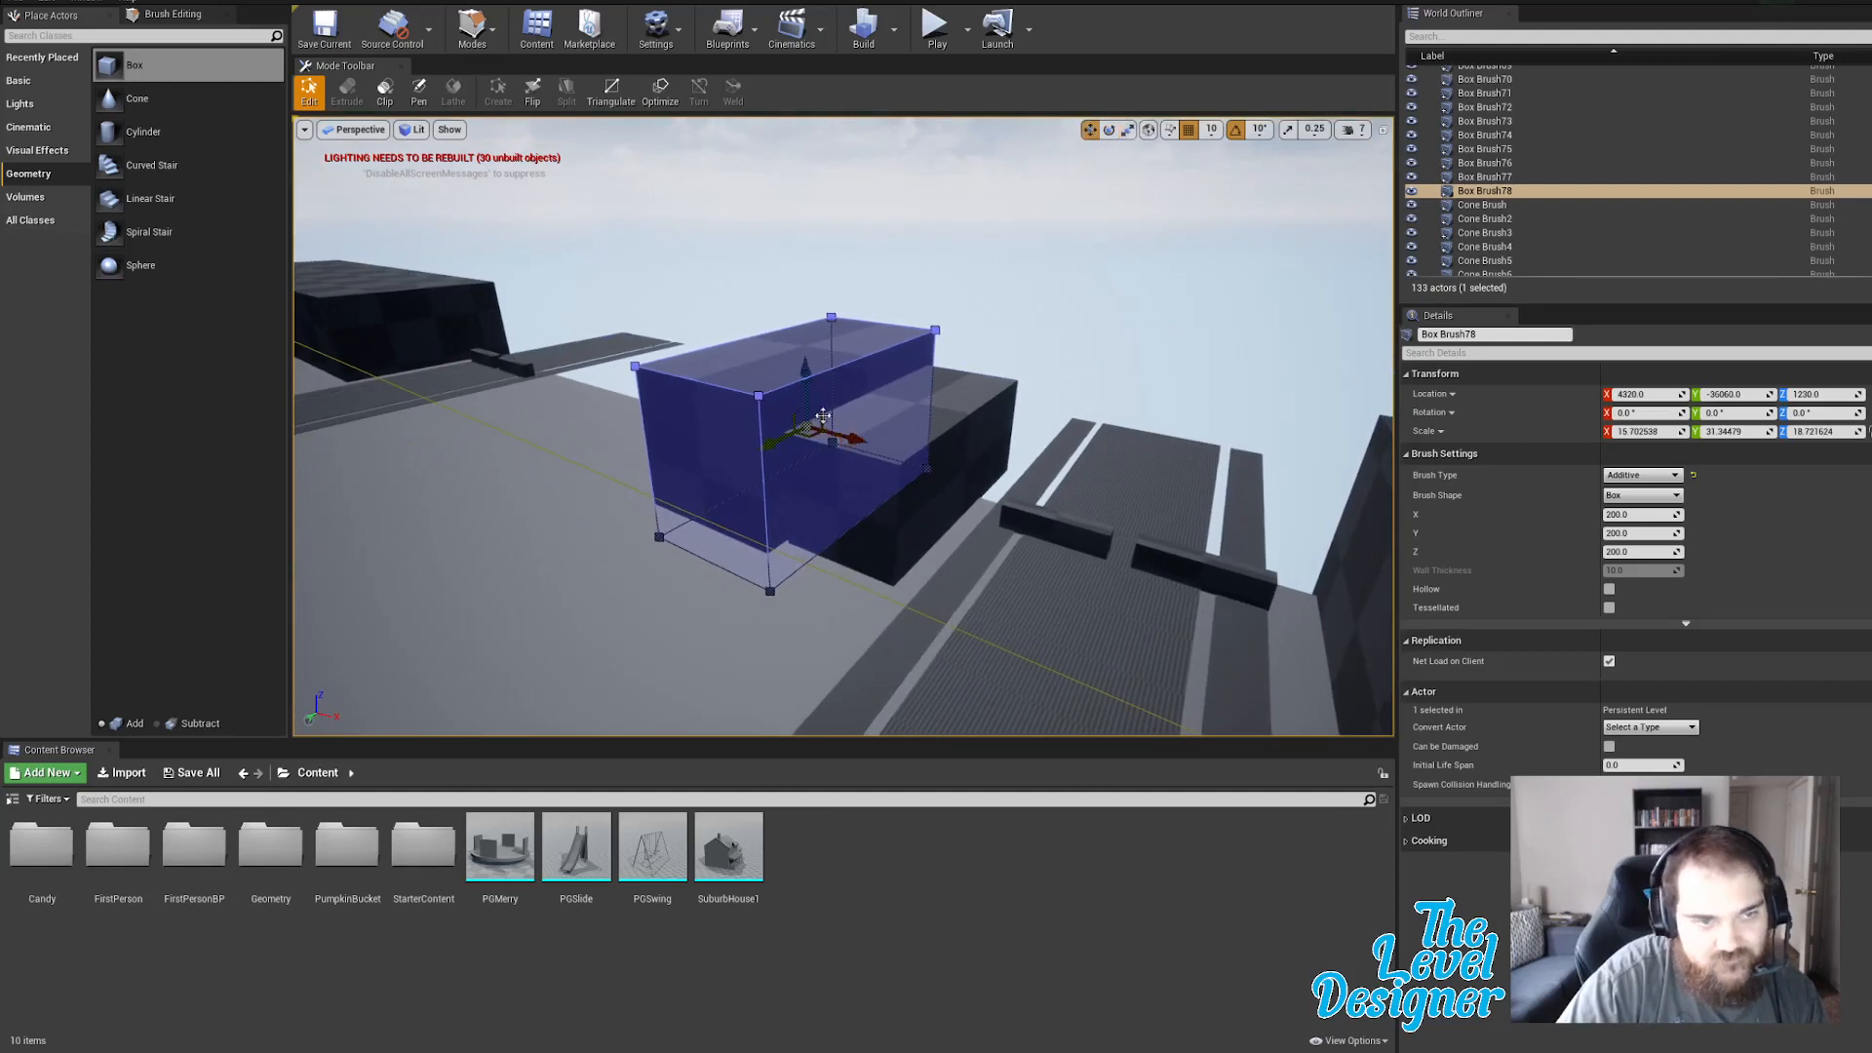
drag(805, 369, 806, 342)
right_drag(806, 341, 991, 351)
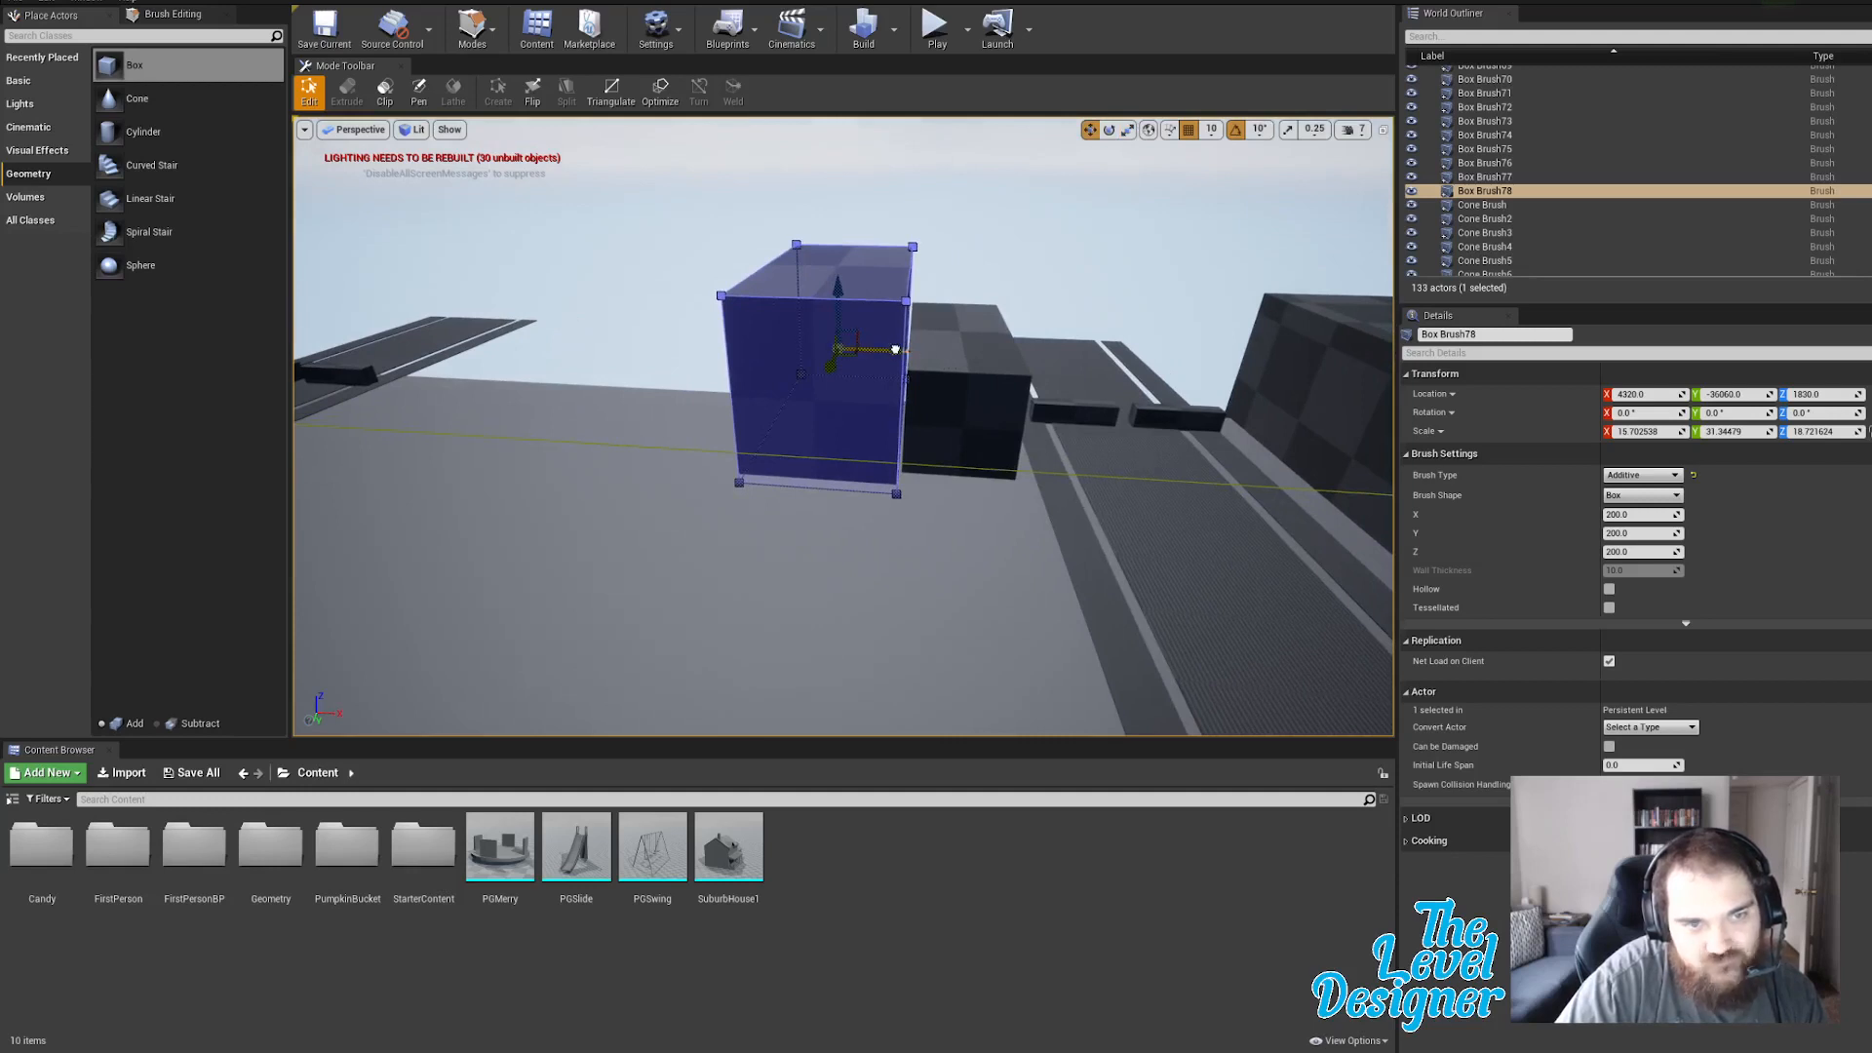
drag(895, 349, 912, 349)
mouse_move(912, 349)
right_down()
mouse_move(961, 353)
mouse_move(882, 347)
mouse_move(924, 320)
right_up()
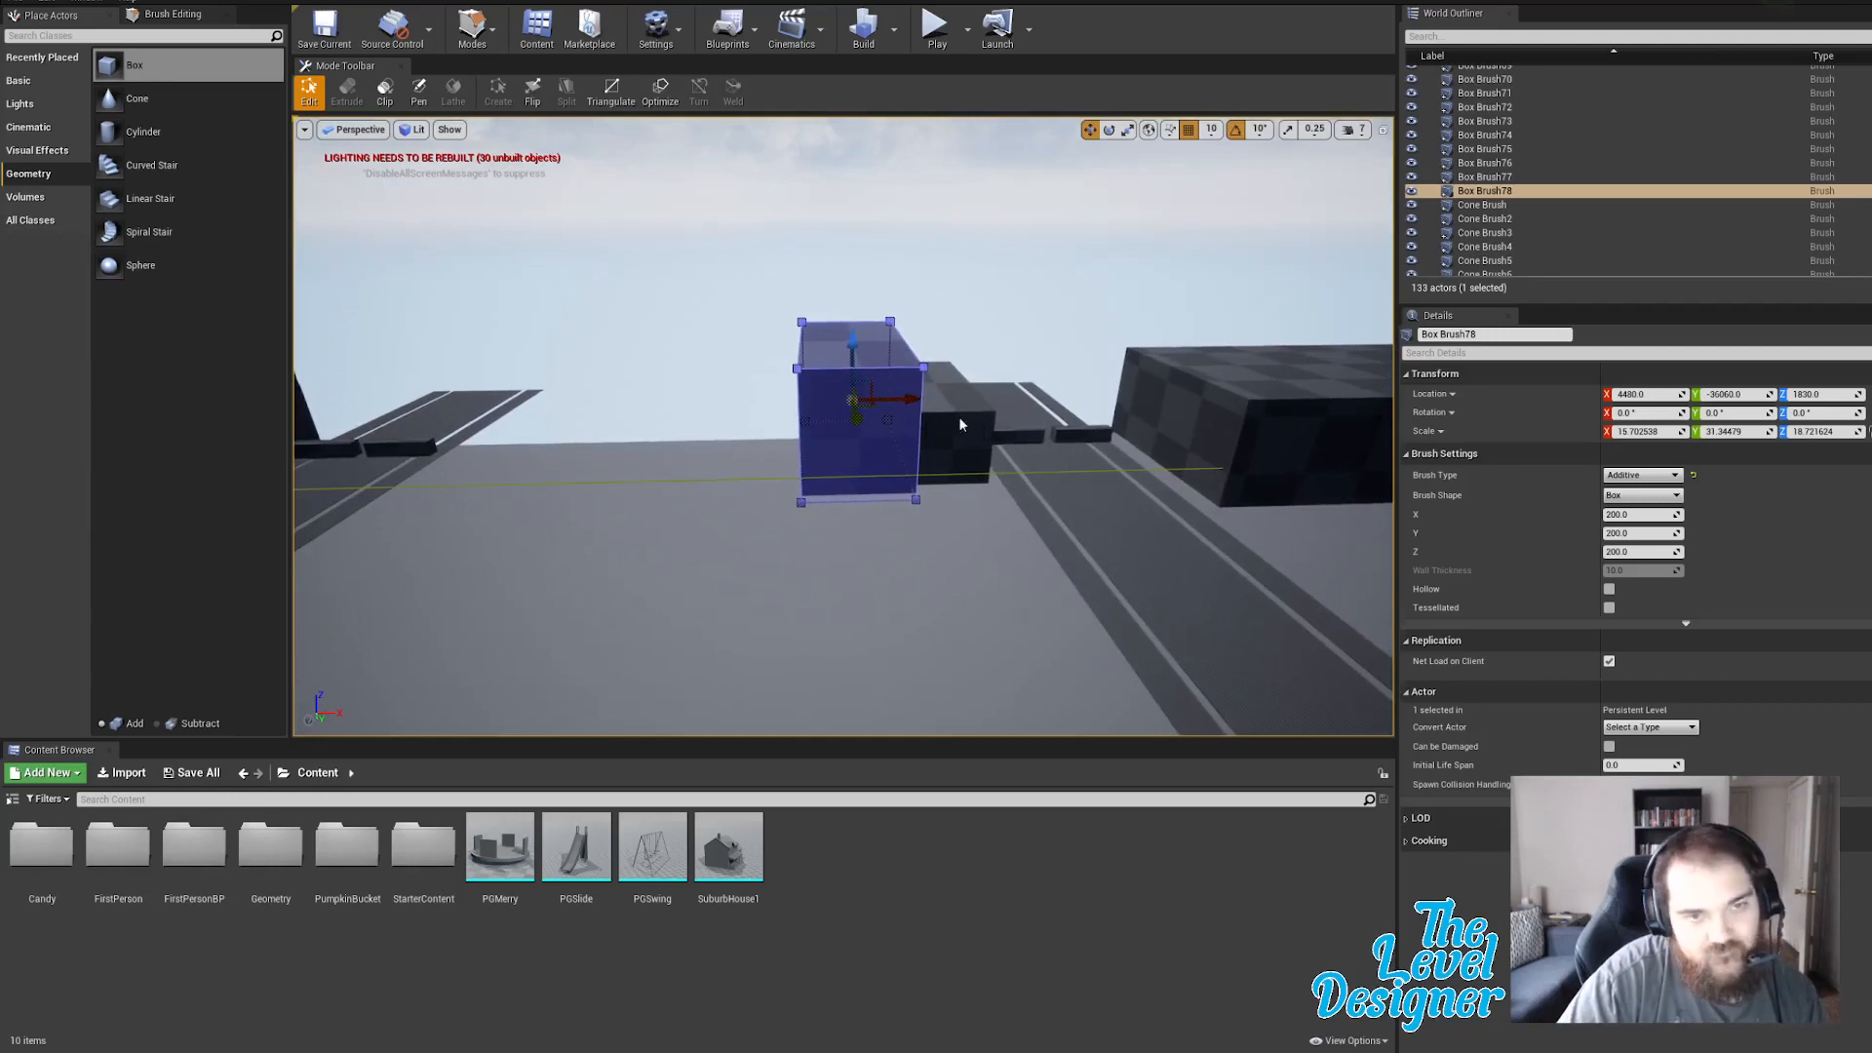
Select both store boxes and duplicate the pair along the ground's edge, next to the originals.
shift+click(1487, 189)
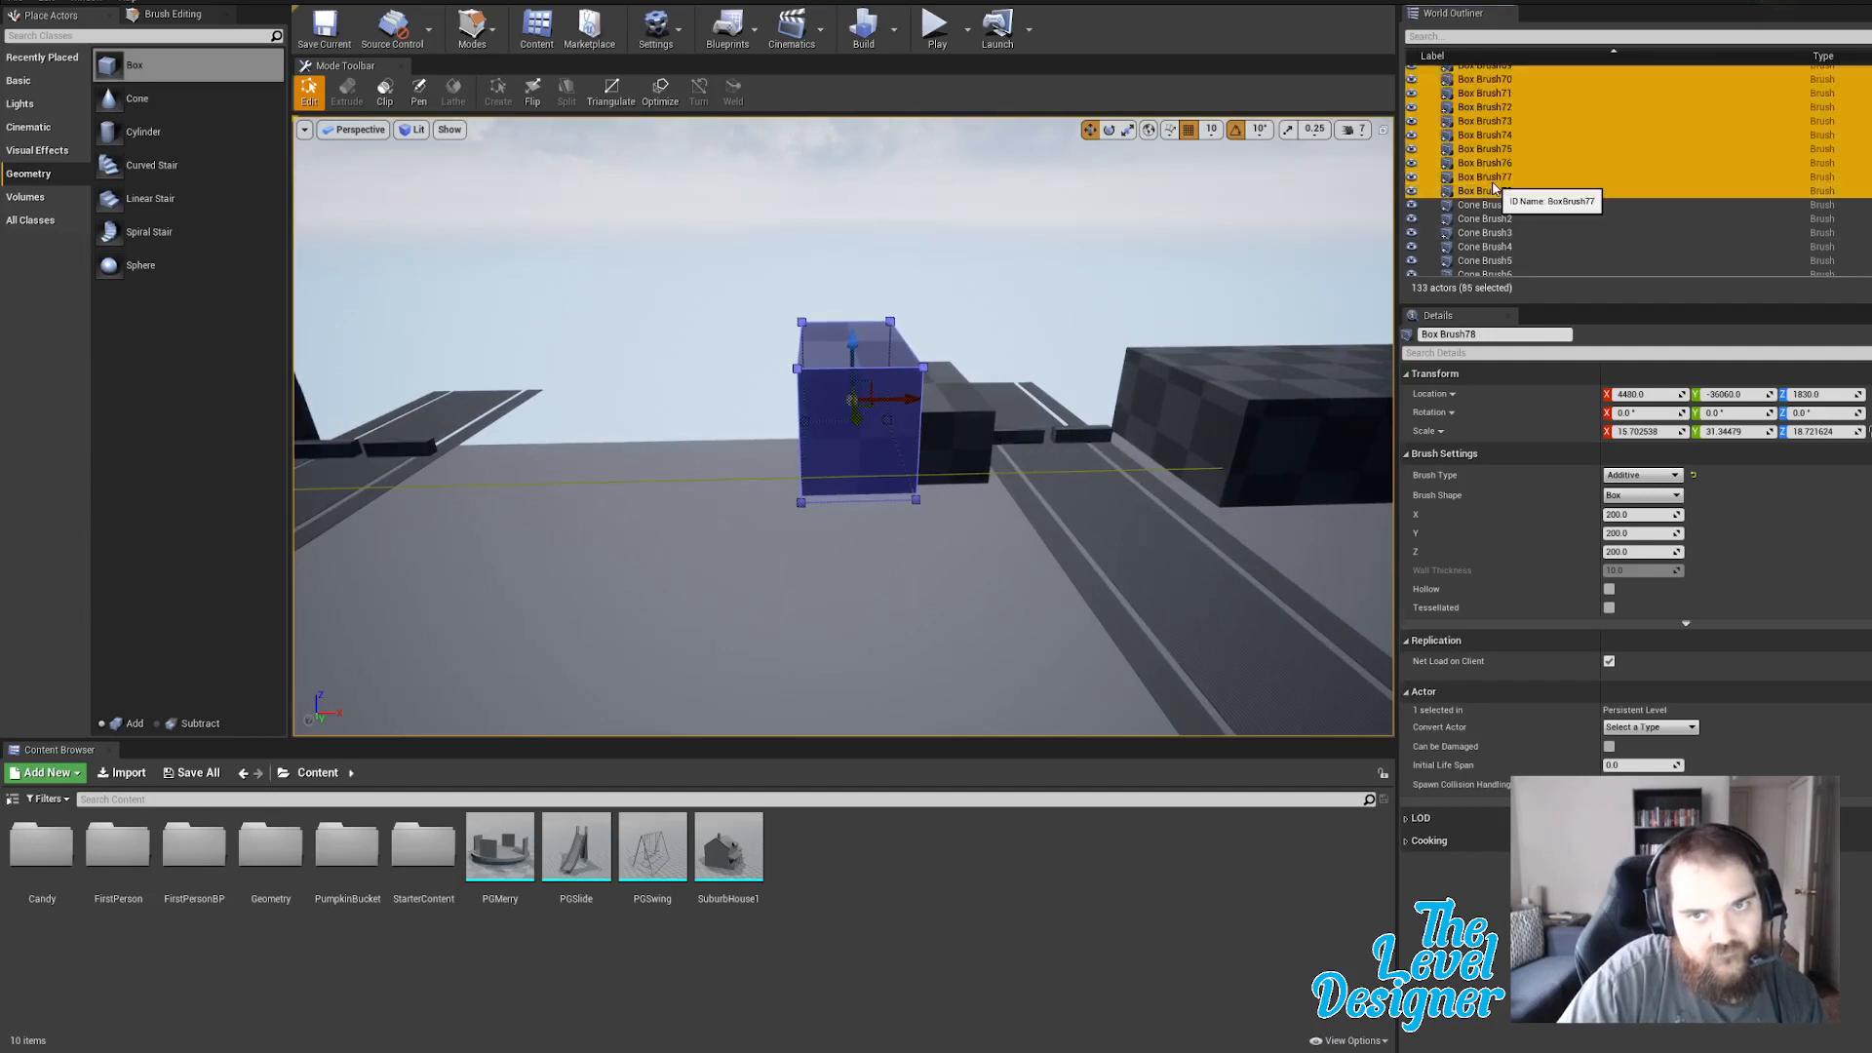
click(1487, 191)
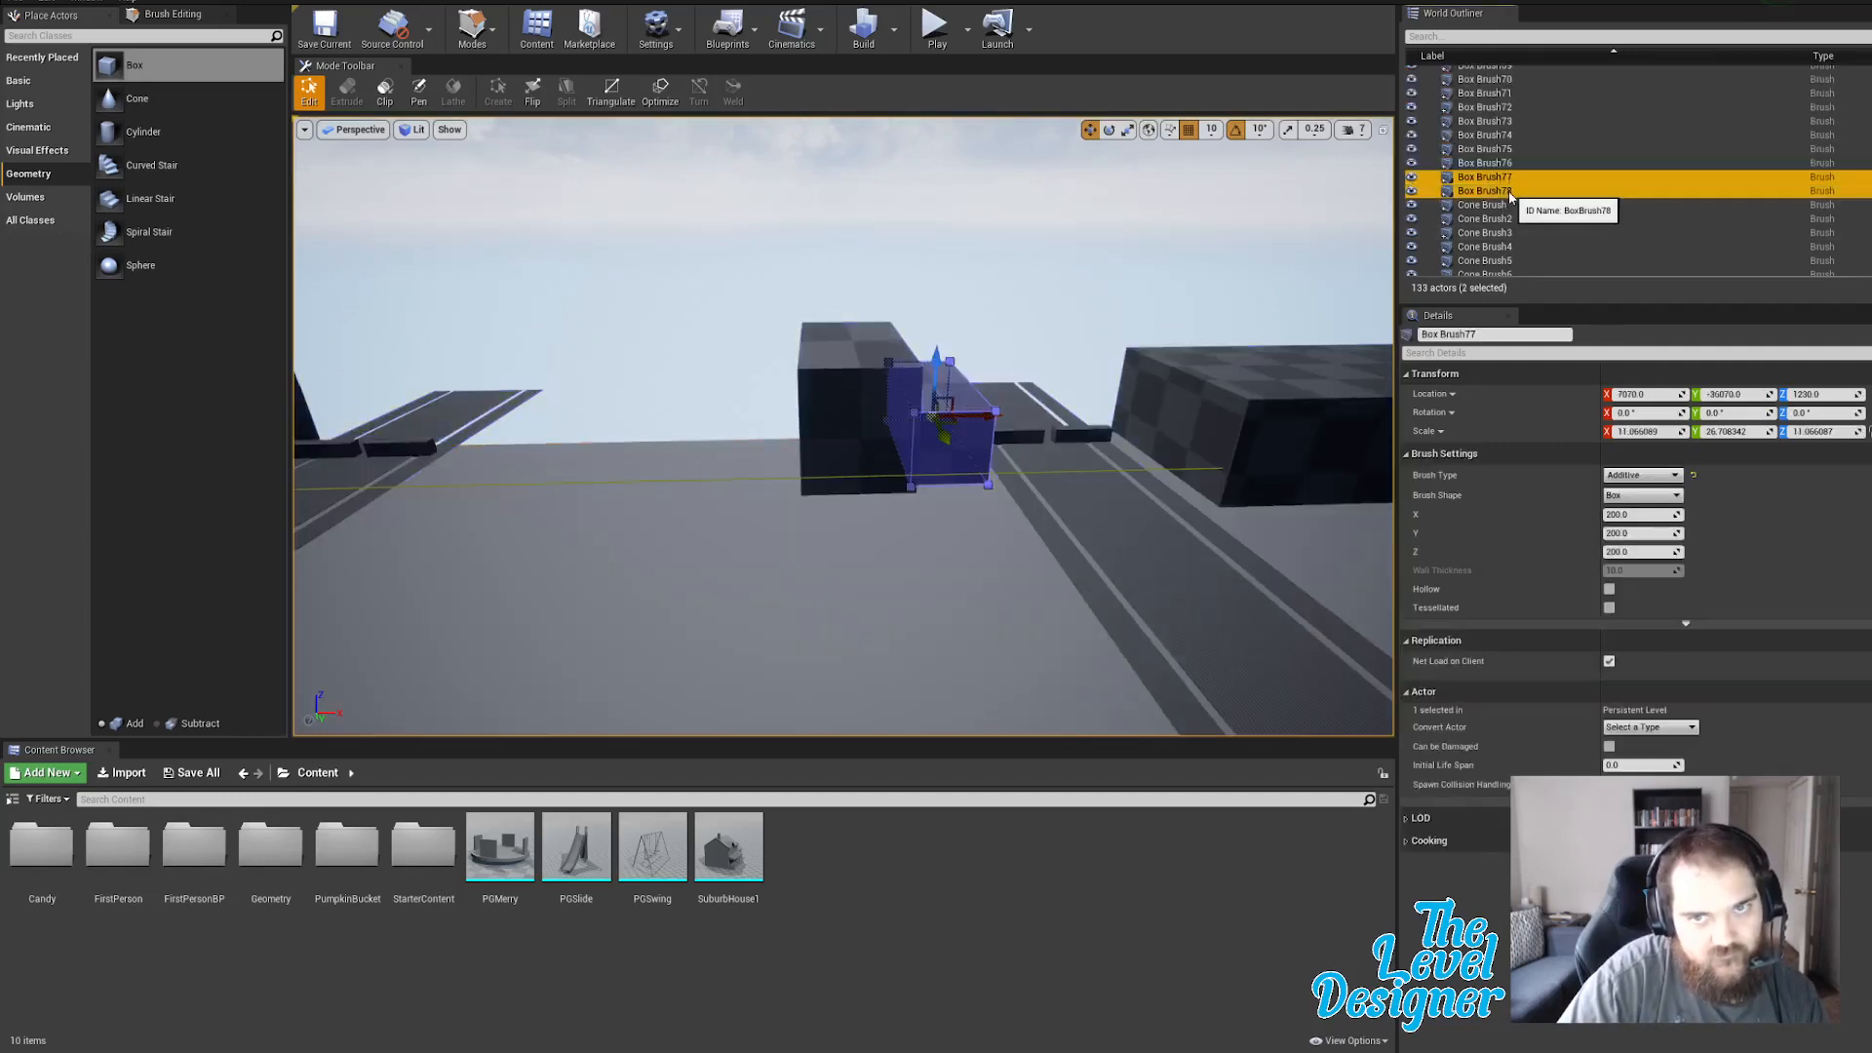
ctrl+click(1487, 176)
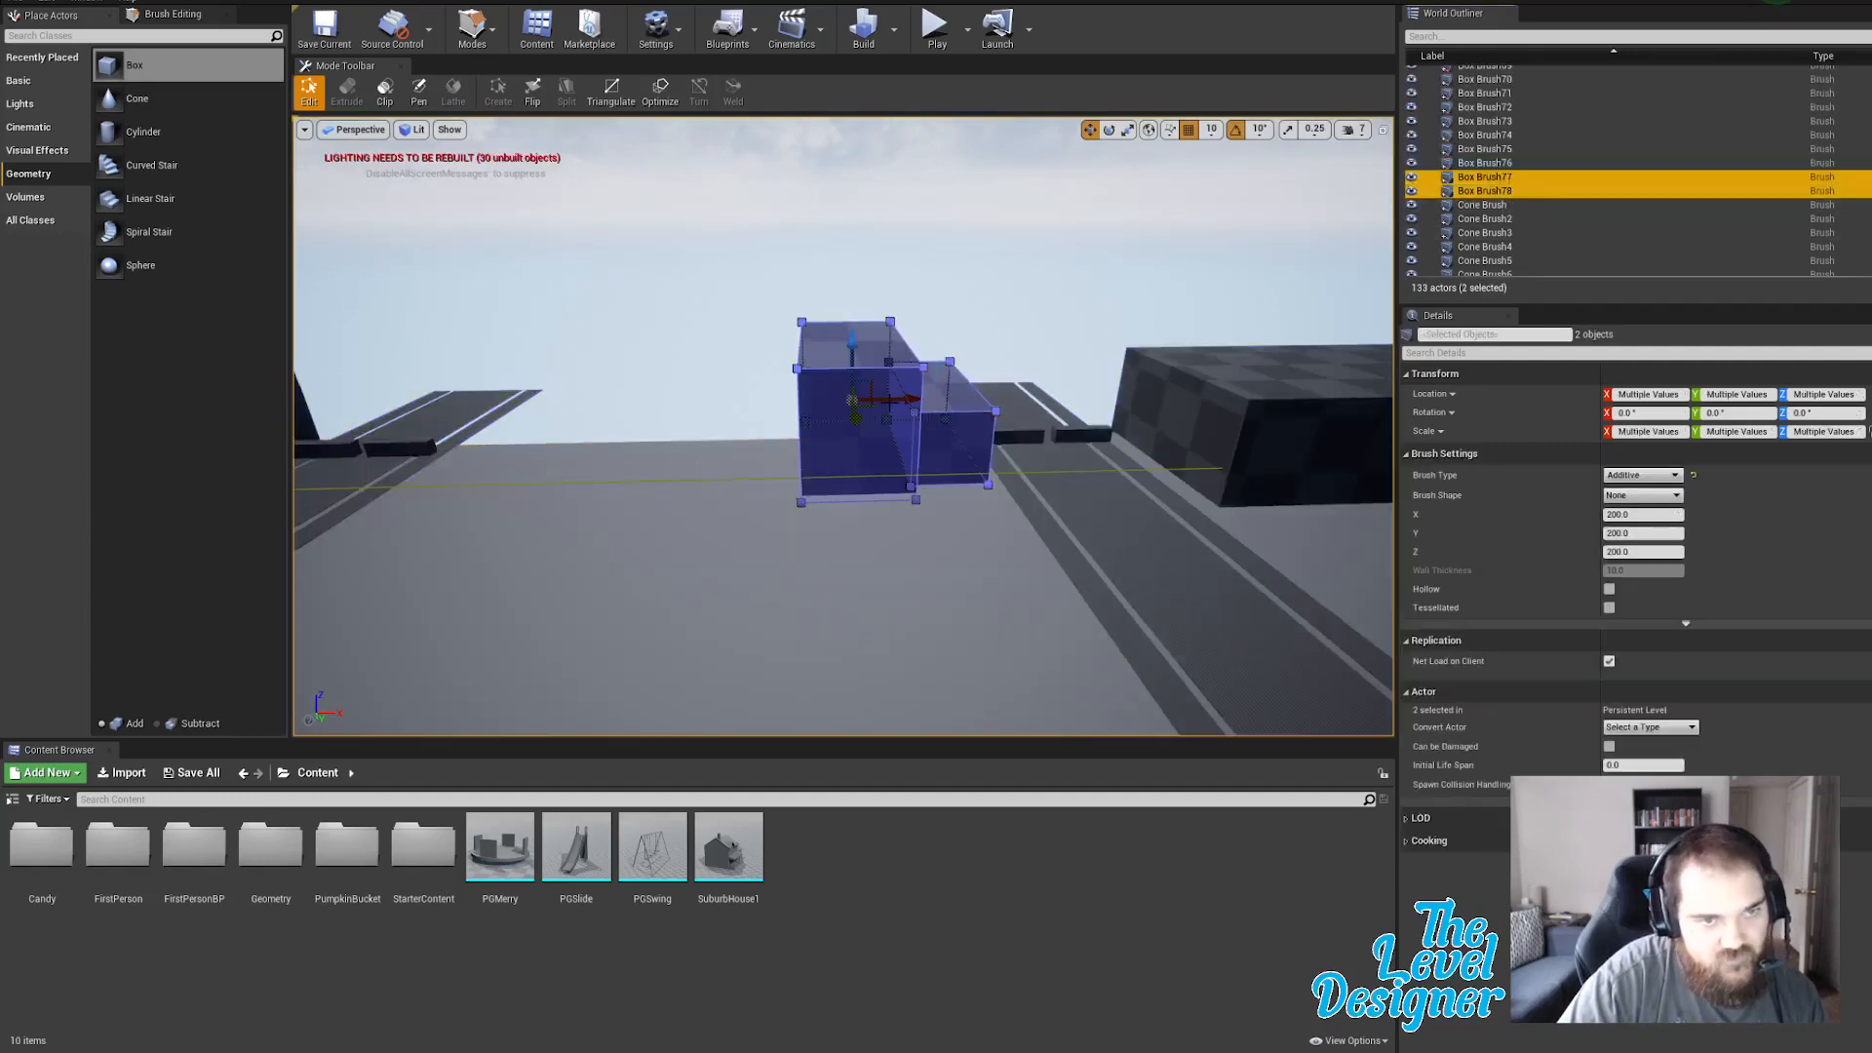
alt+drag(914, 397, 738, 394)
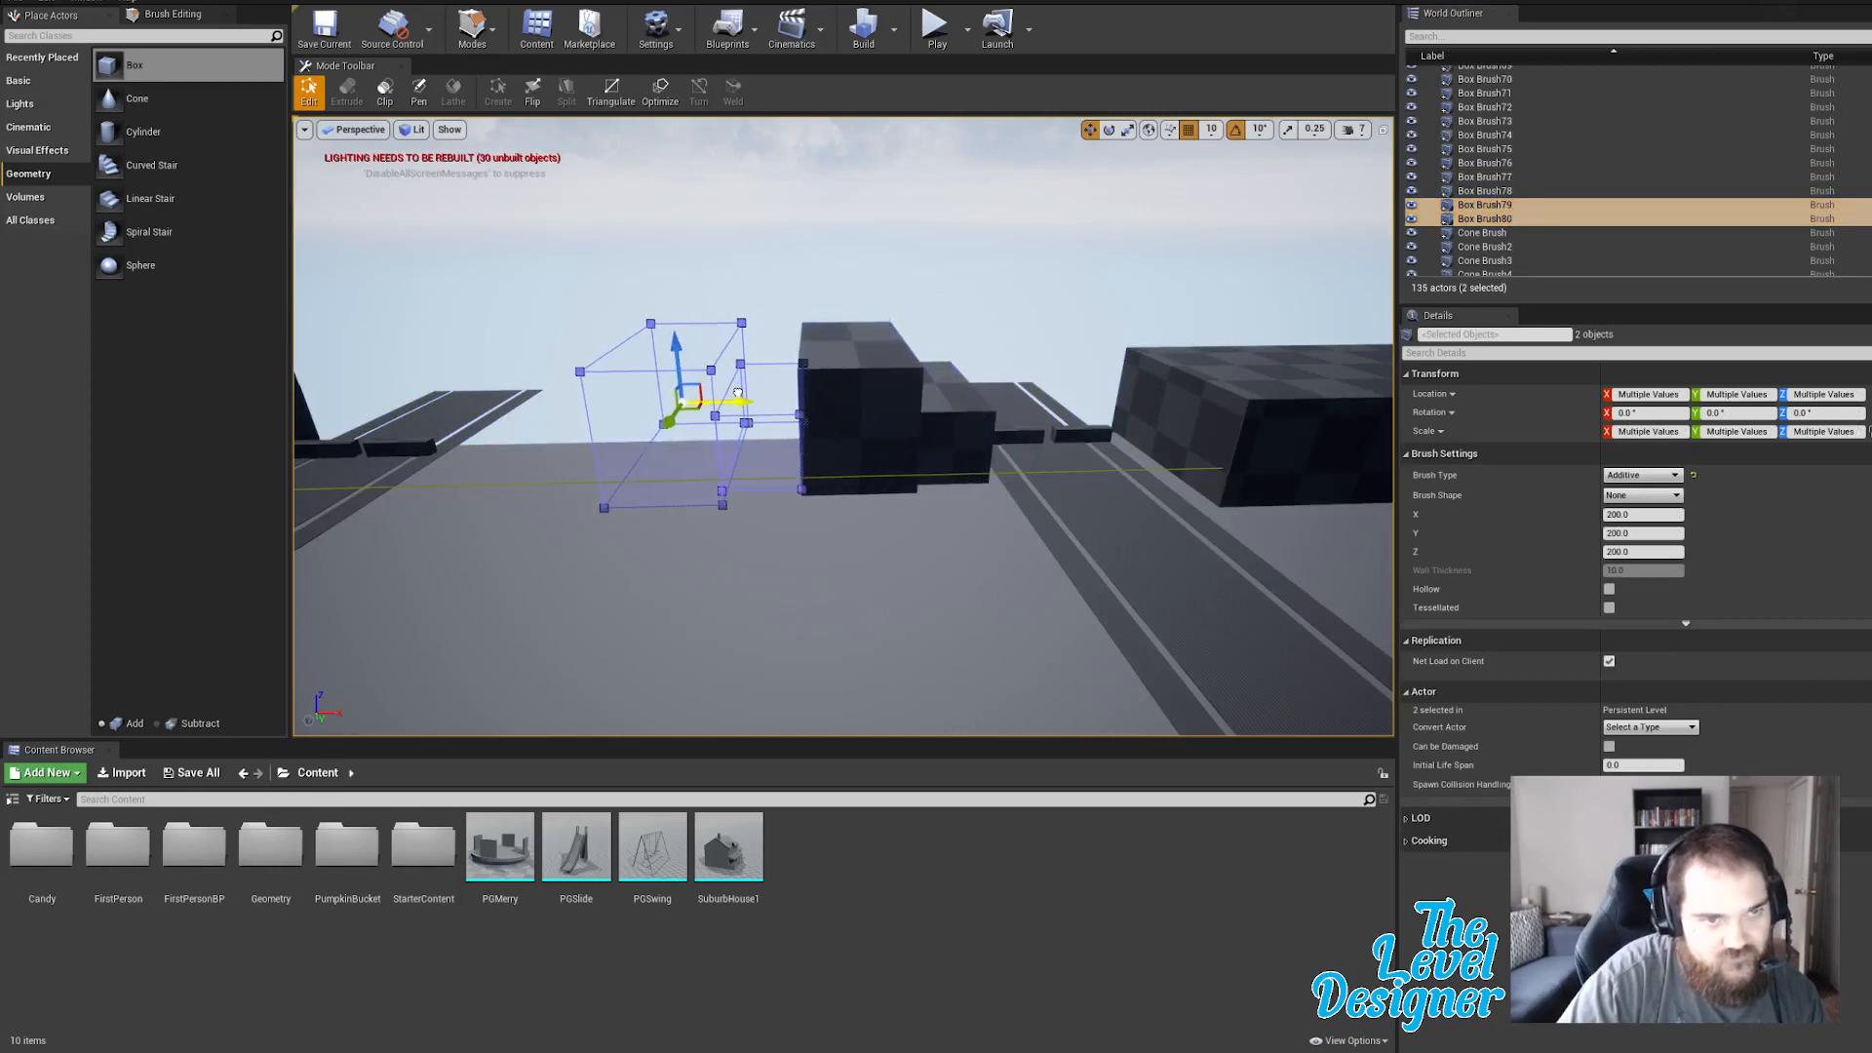
key(a)
mouse_move(760, 395)
right_down()
mouse_move(878, 395)
mouse_move(745, 391)
right_up()
key(d)
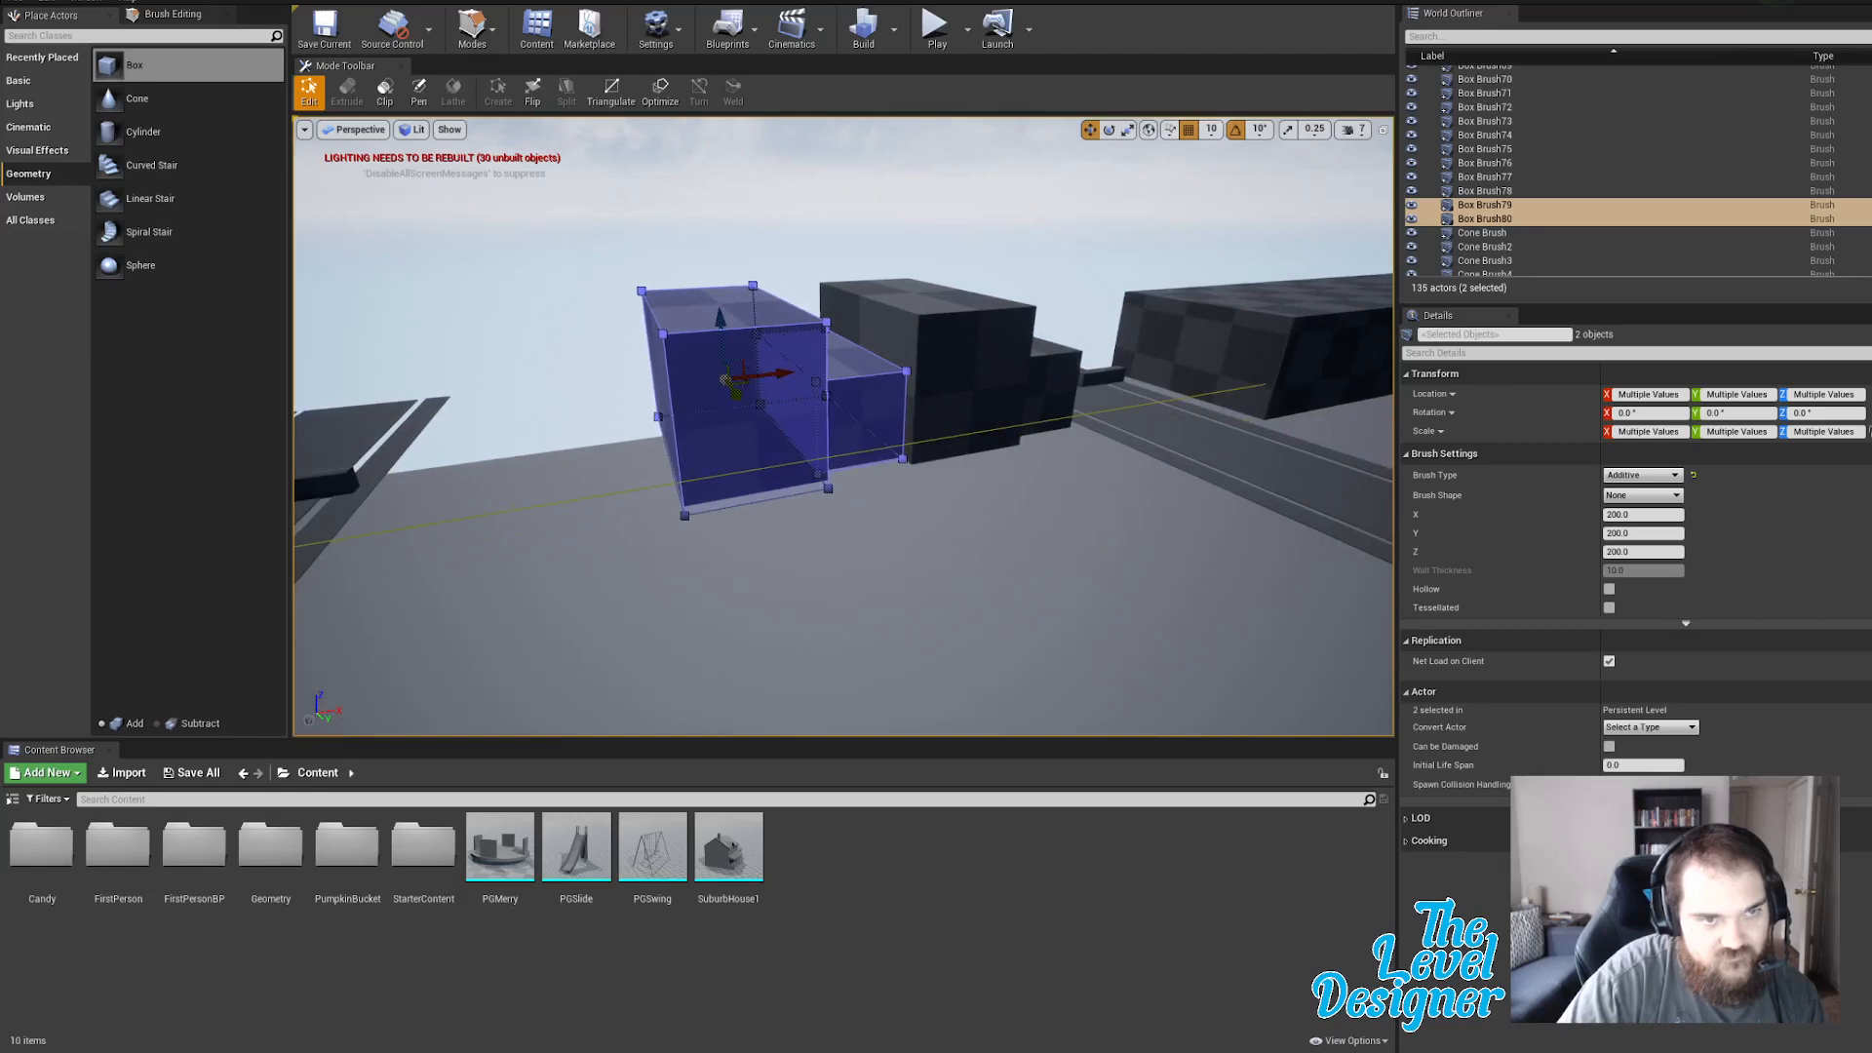
Select the larger box of the copied pair and scale it uniformly to about 12.34 × 27.98 × 15.36.
click(808, 355)
click(776, 284)
click(743, 382)
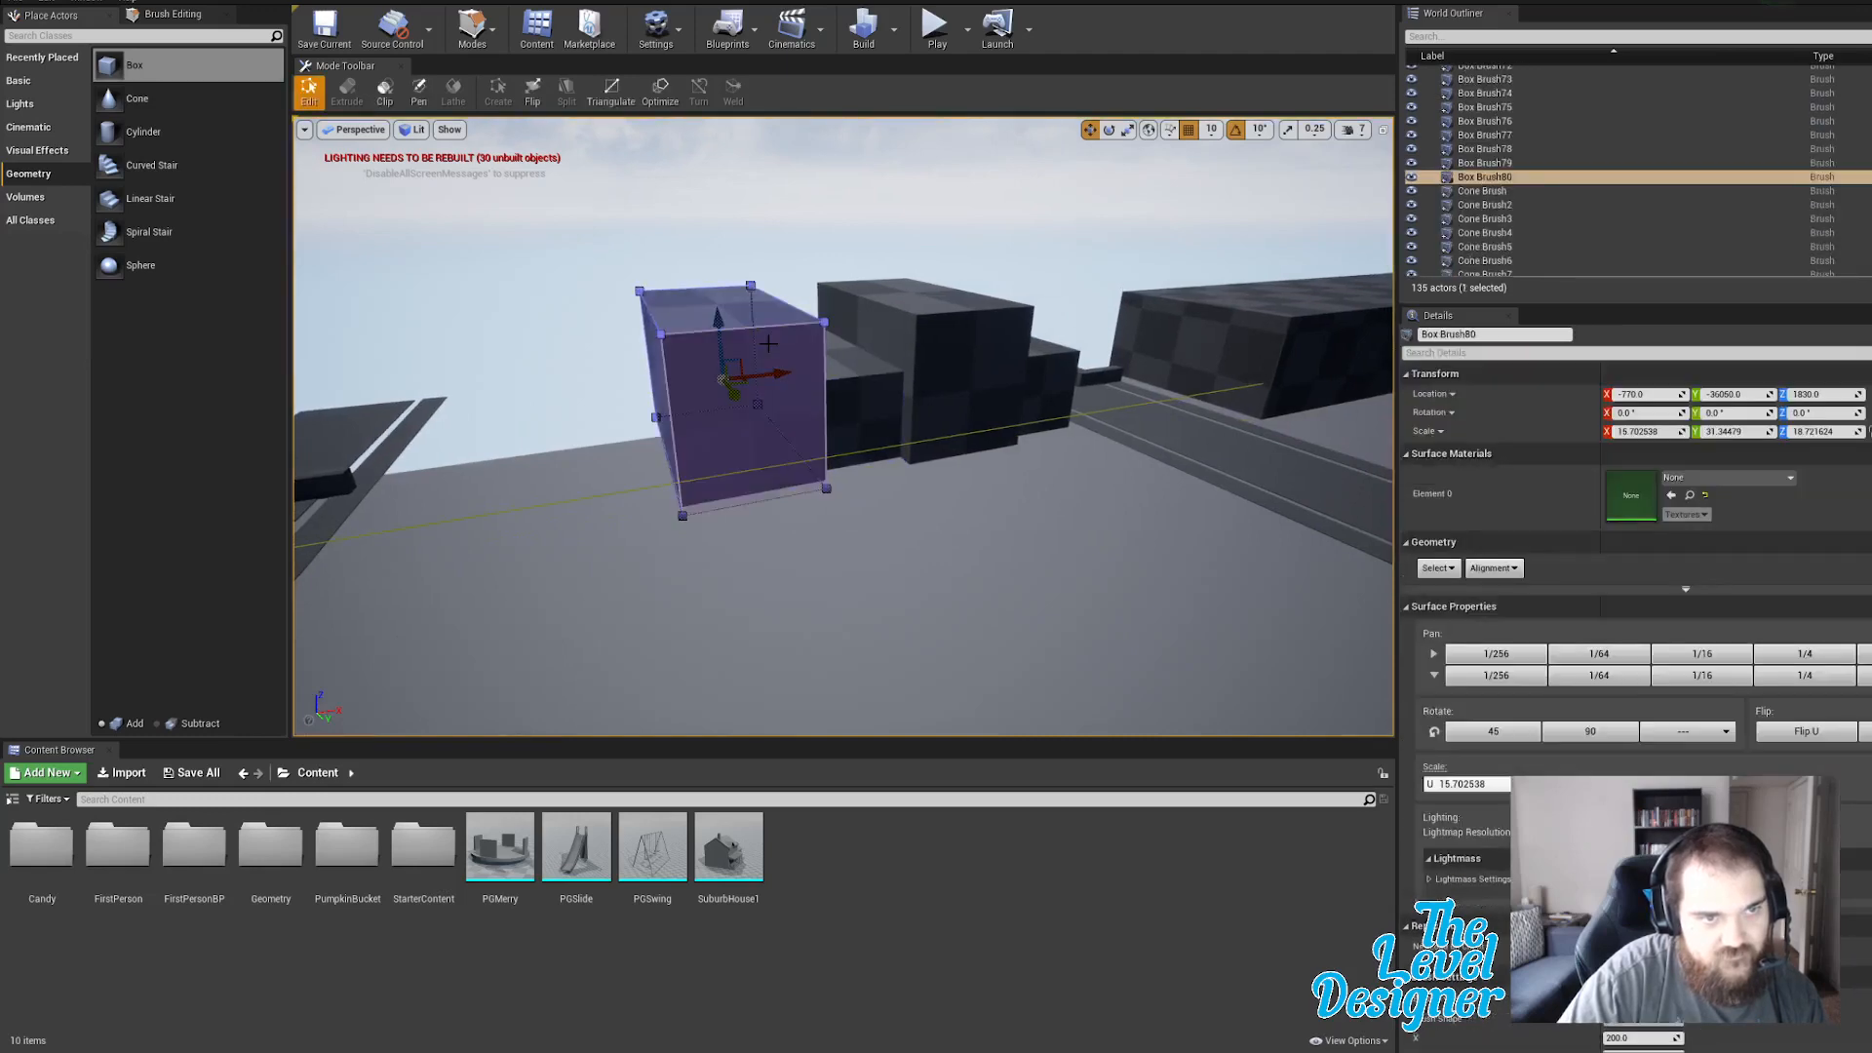
key(e)
key(r)
drag(728, 384, 721, 409)
key(w)
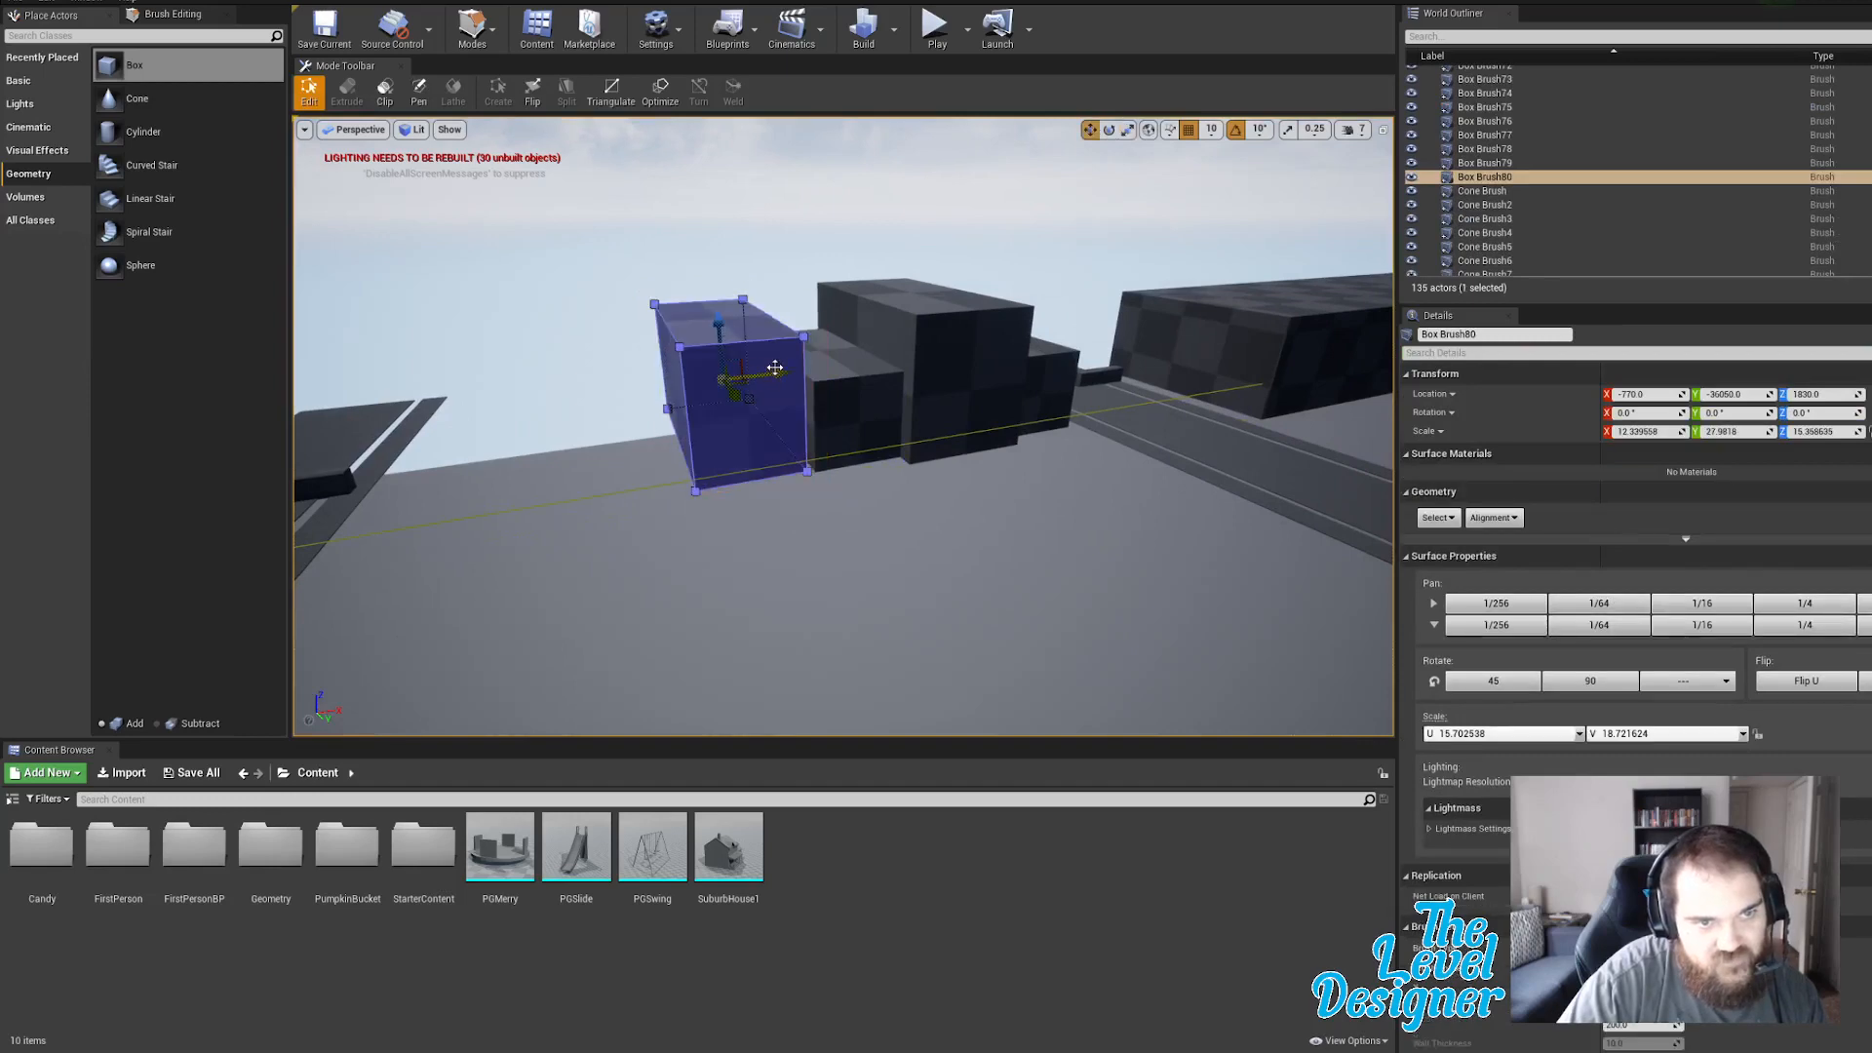
Move the reduced box slightly outward, lower it to Z 1620 and shift it to X -490 toward its neighbour.
right_drag(731, 407, 789, 394)
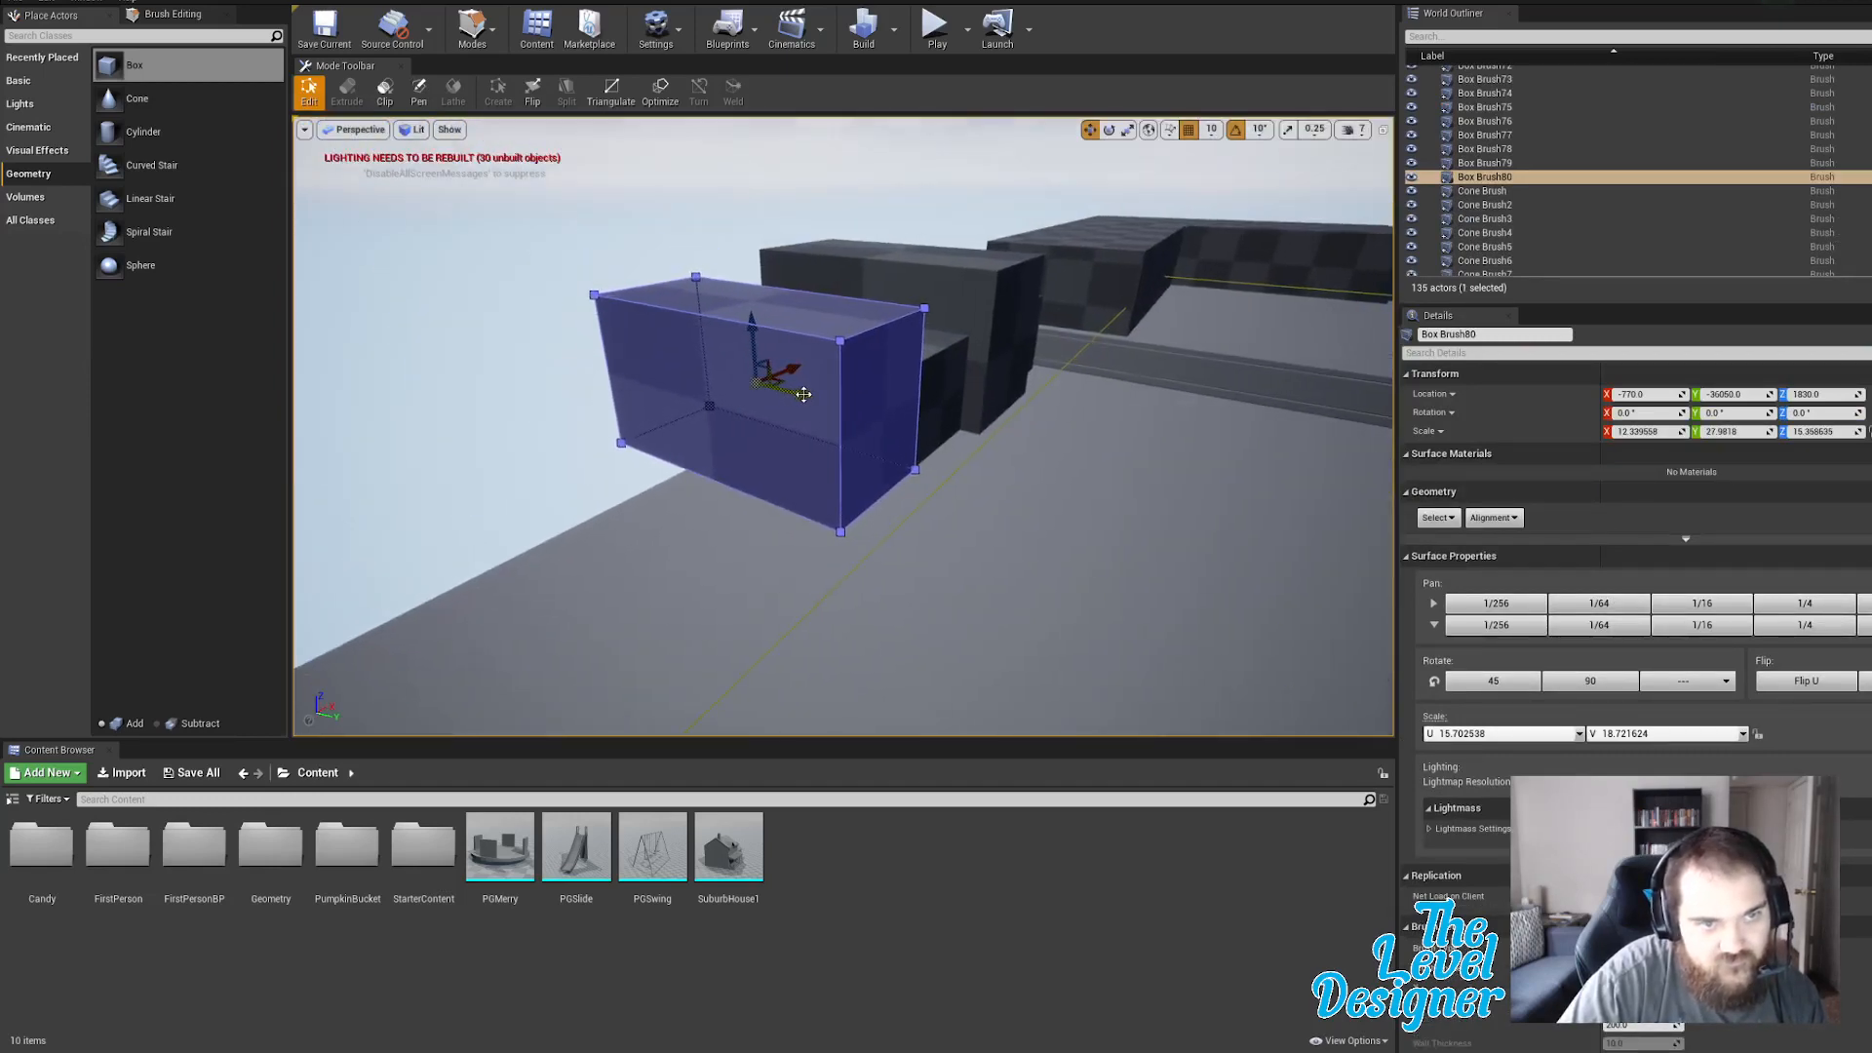
drag(804, 394, 794, 391)
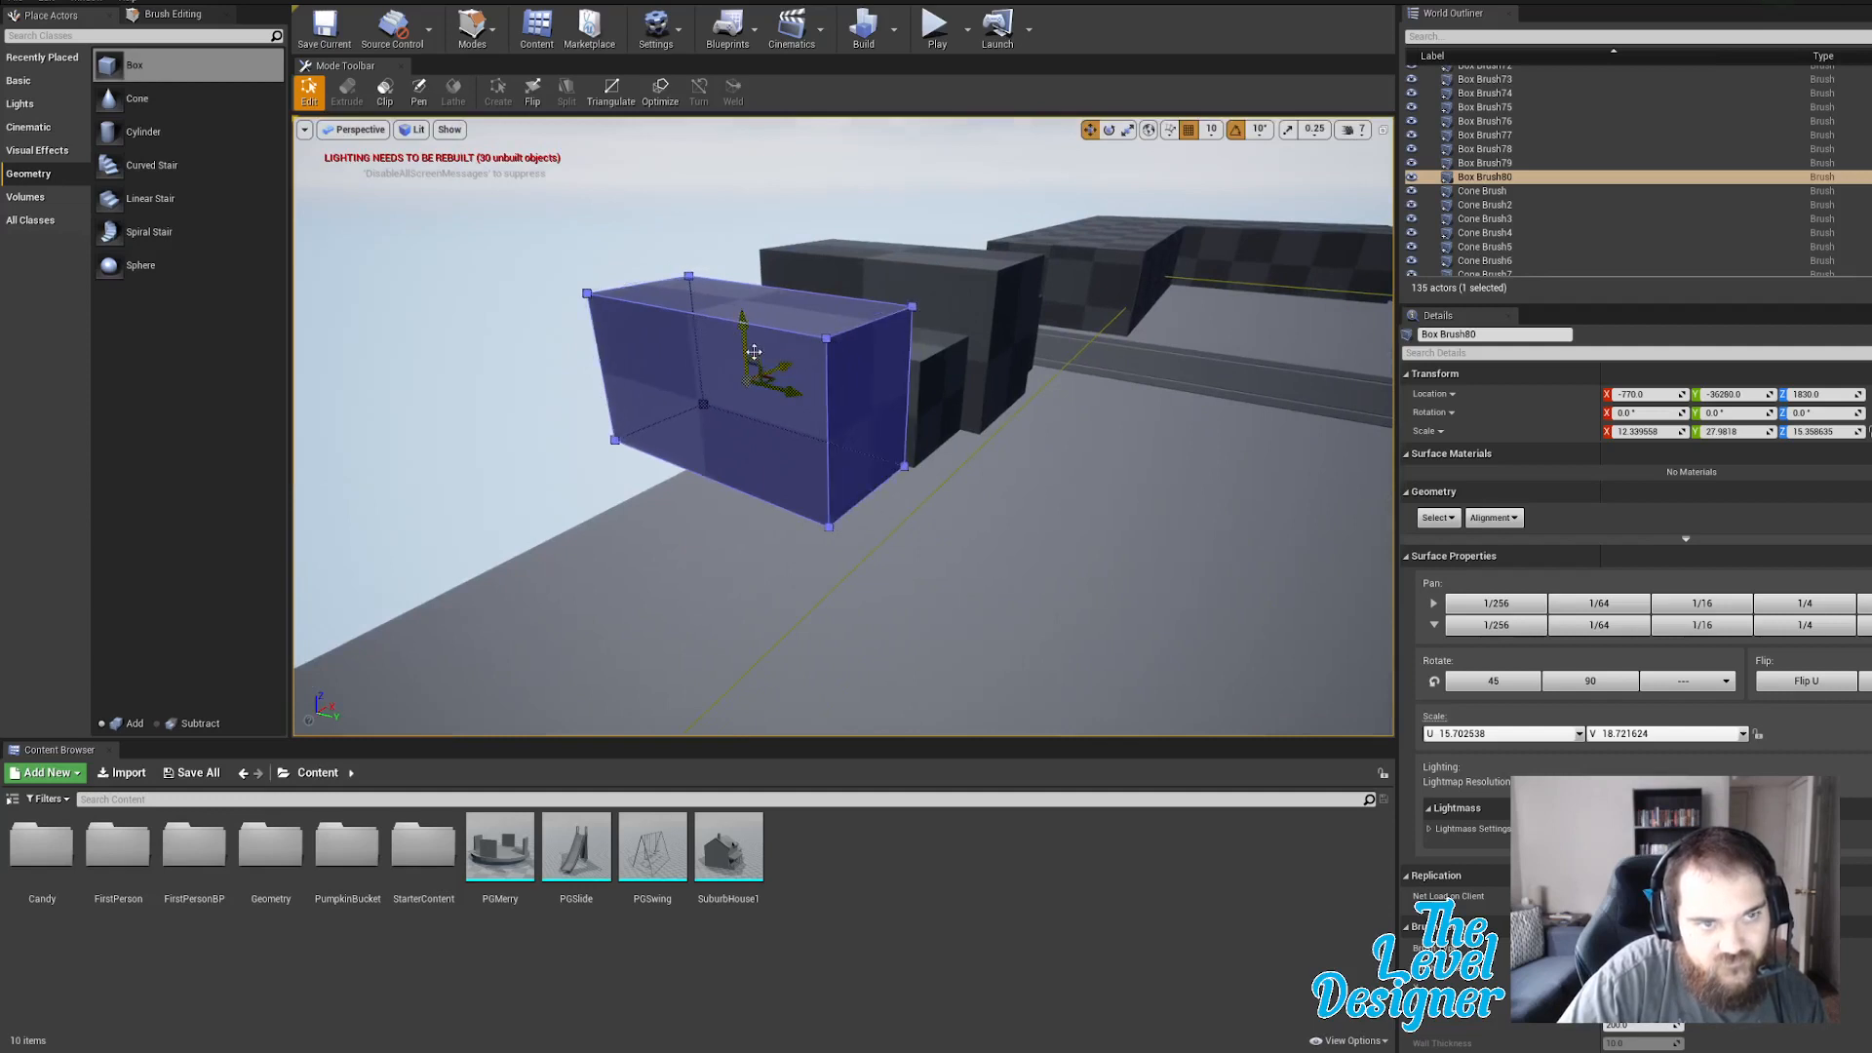
drag(743, 332, 850, 378)
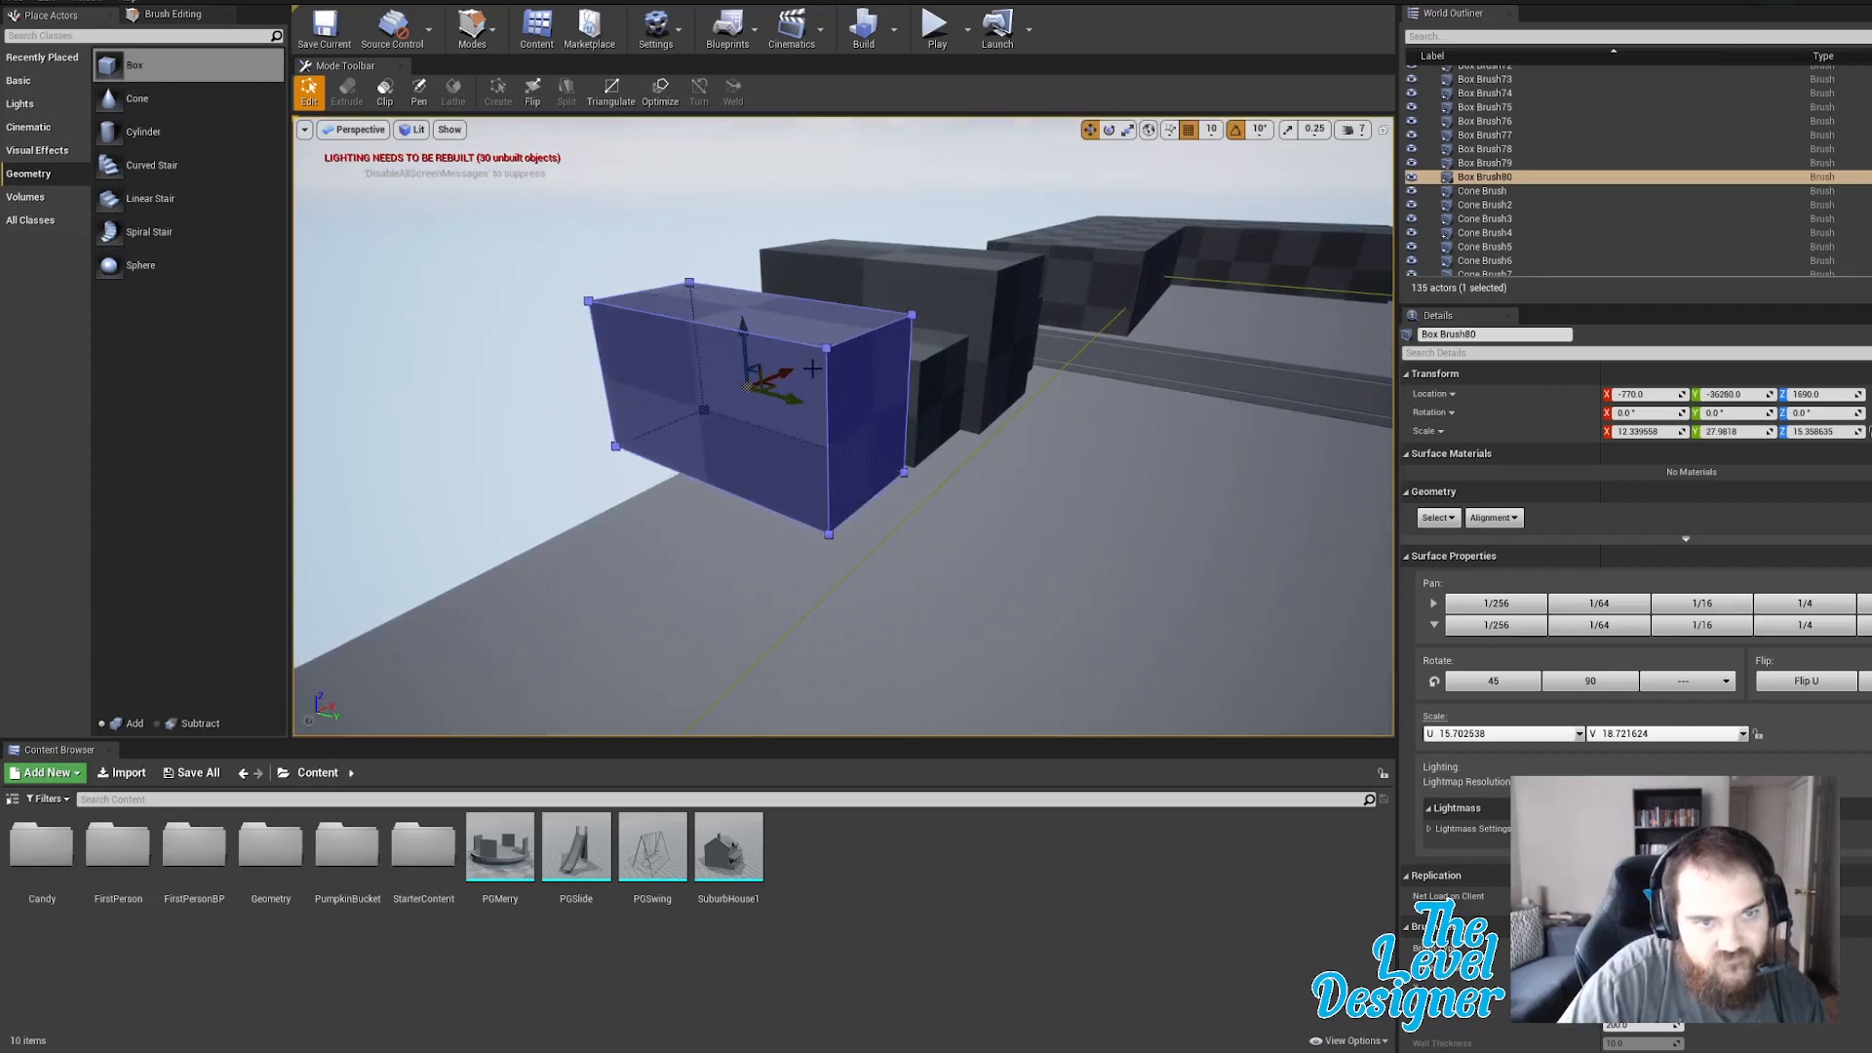
drag(748, 326, 743, 333)
key(d)
right_drag(920, 383, 746, 384)
drag(894, 381, 917, 383)
Widen the same box to an X scale of about 18.62 and shift it to X -1550.
key(e)
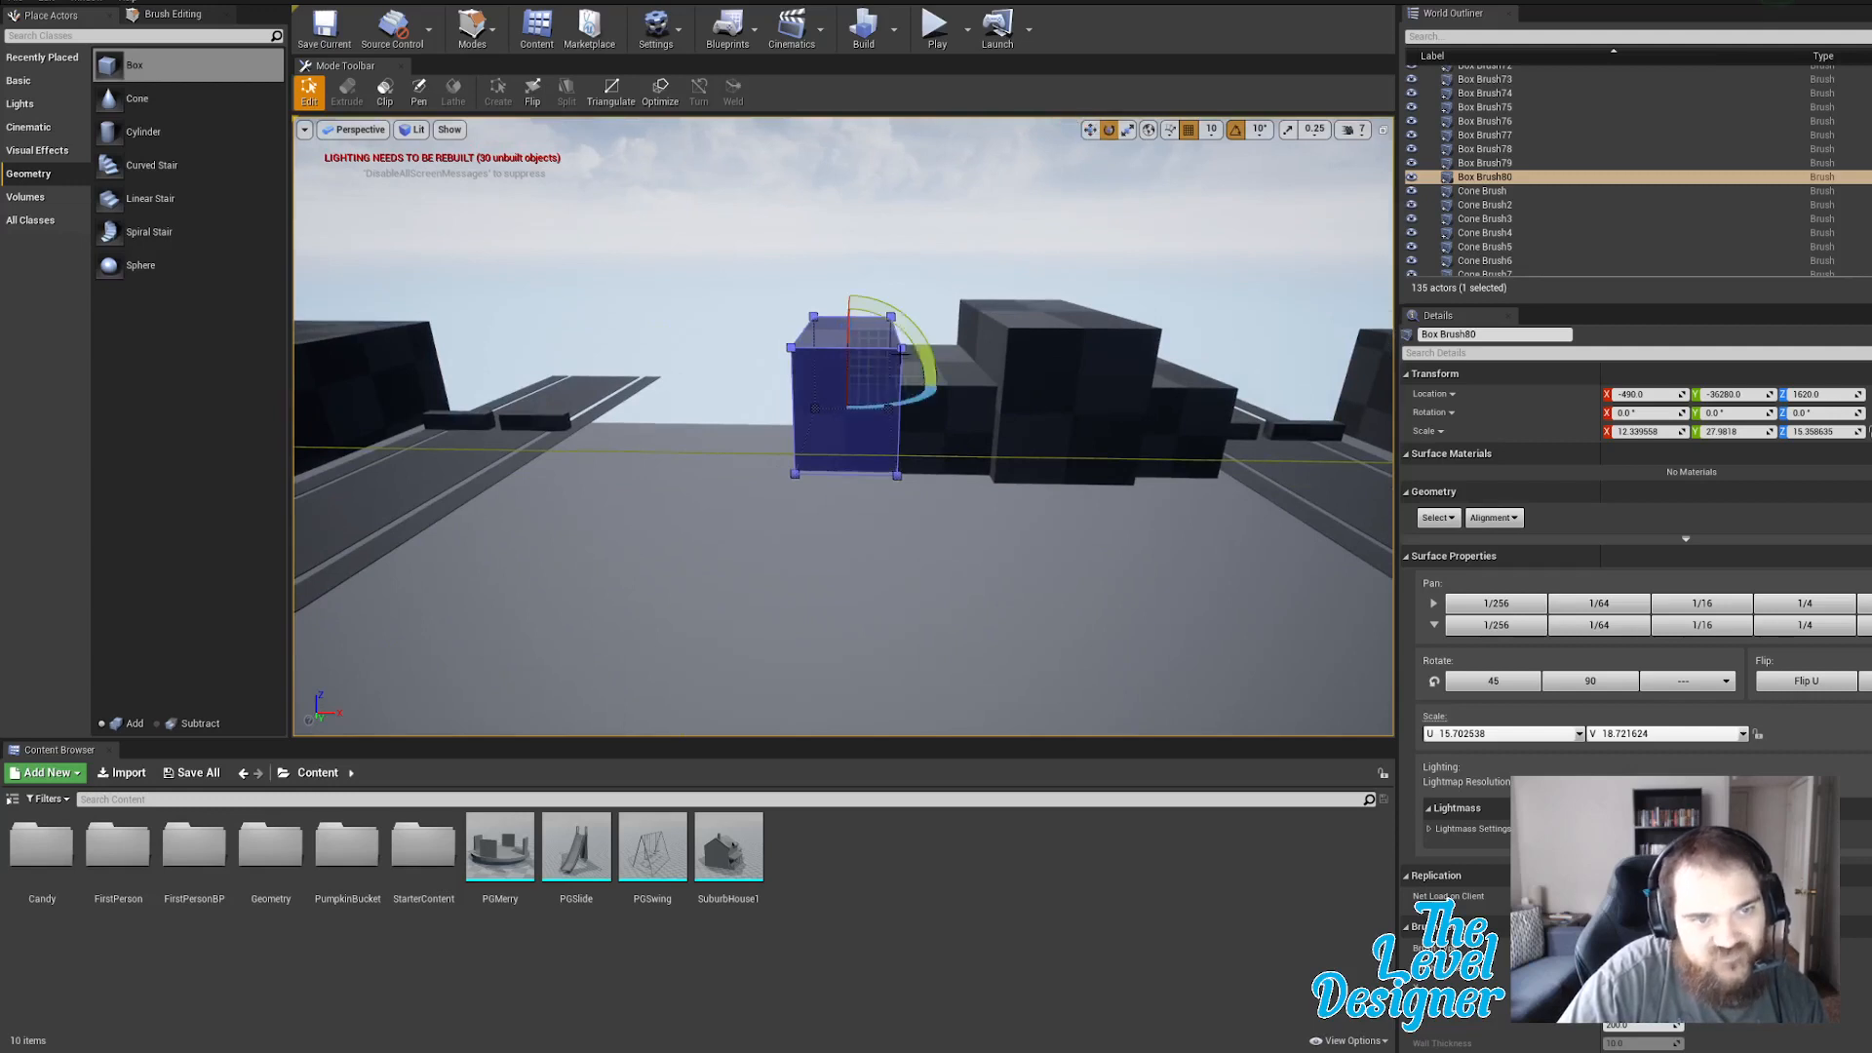
key(r)
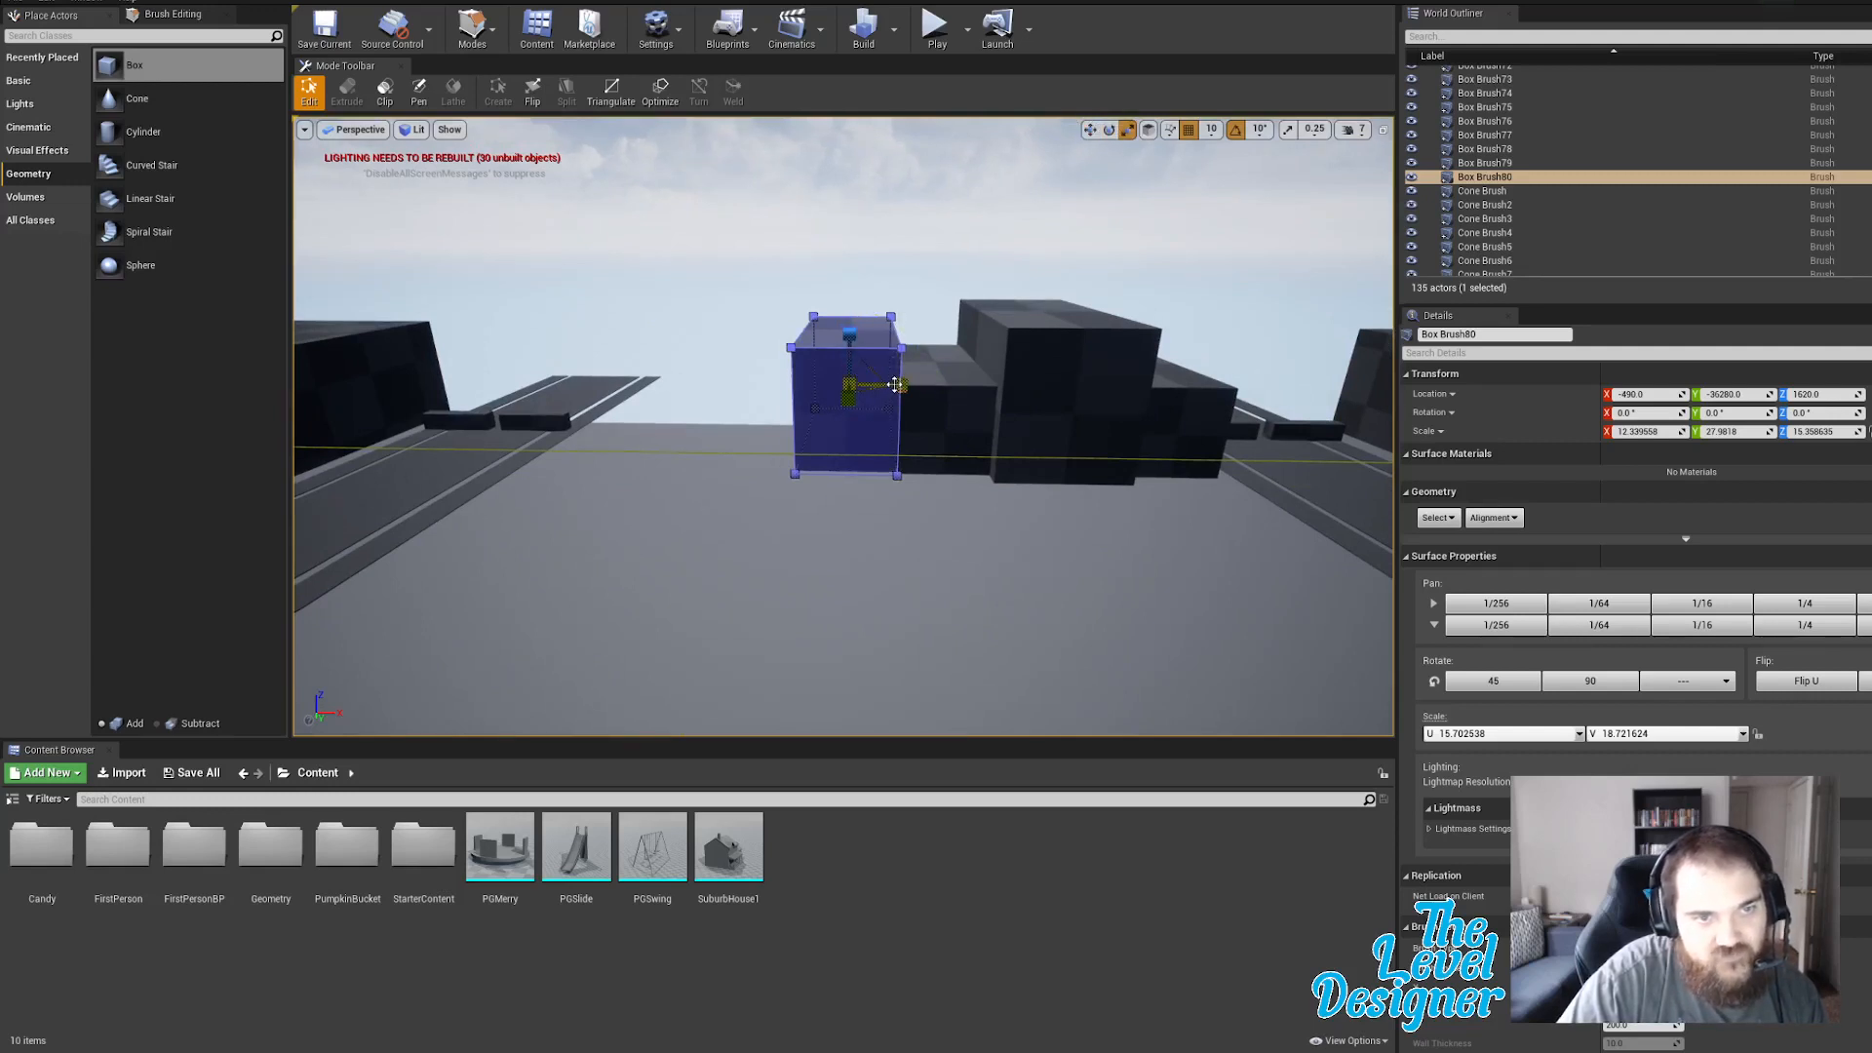
mouse_move(895, 384)
mouse_down()
mouse_move(924, 384)
mouse_move(862, 385)
mouse_up()
key(w)
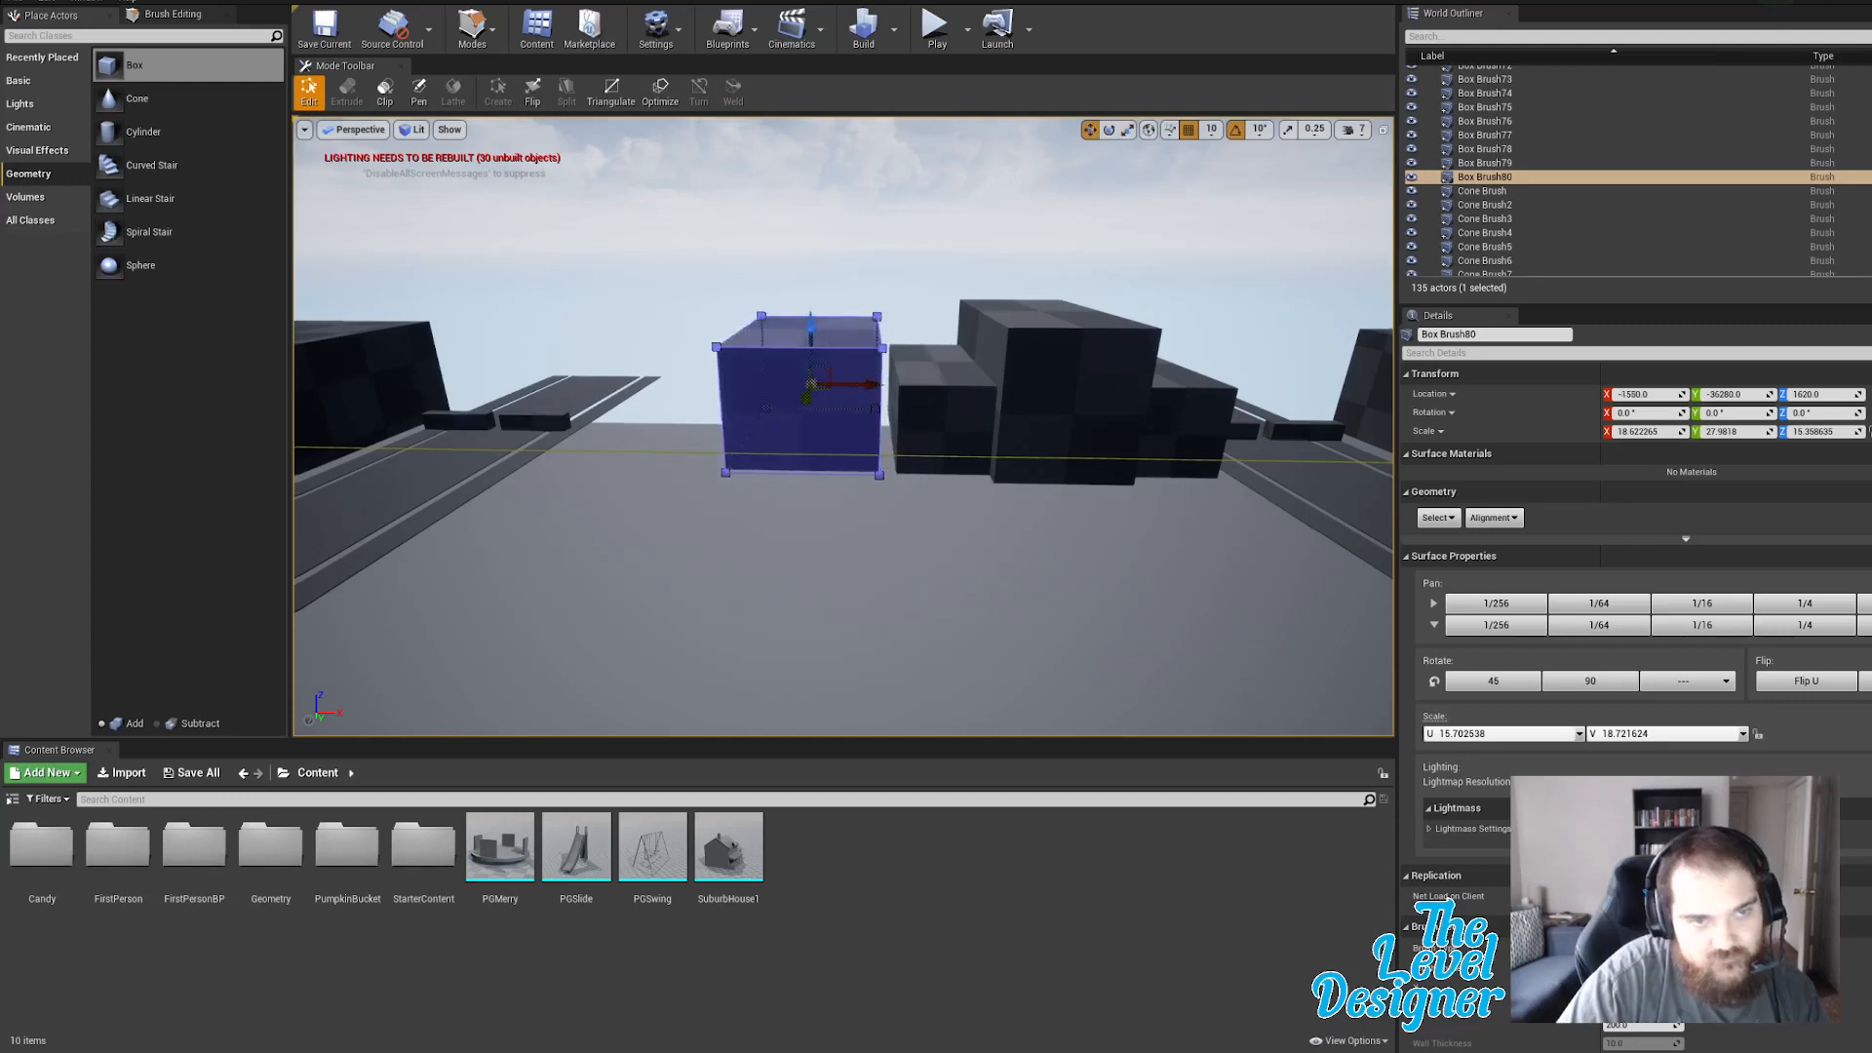
Enlarge the small box between the two tall ones to about 13.26 × 26.71 × 12.97 and move it to X 1640.
click(951, 408)
key(e)
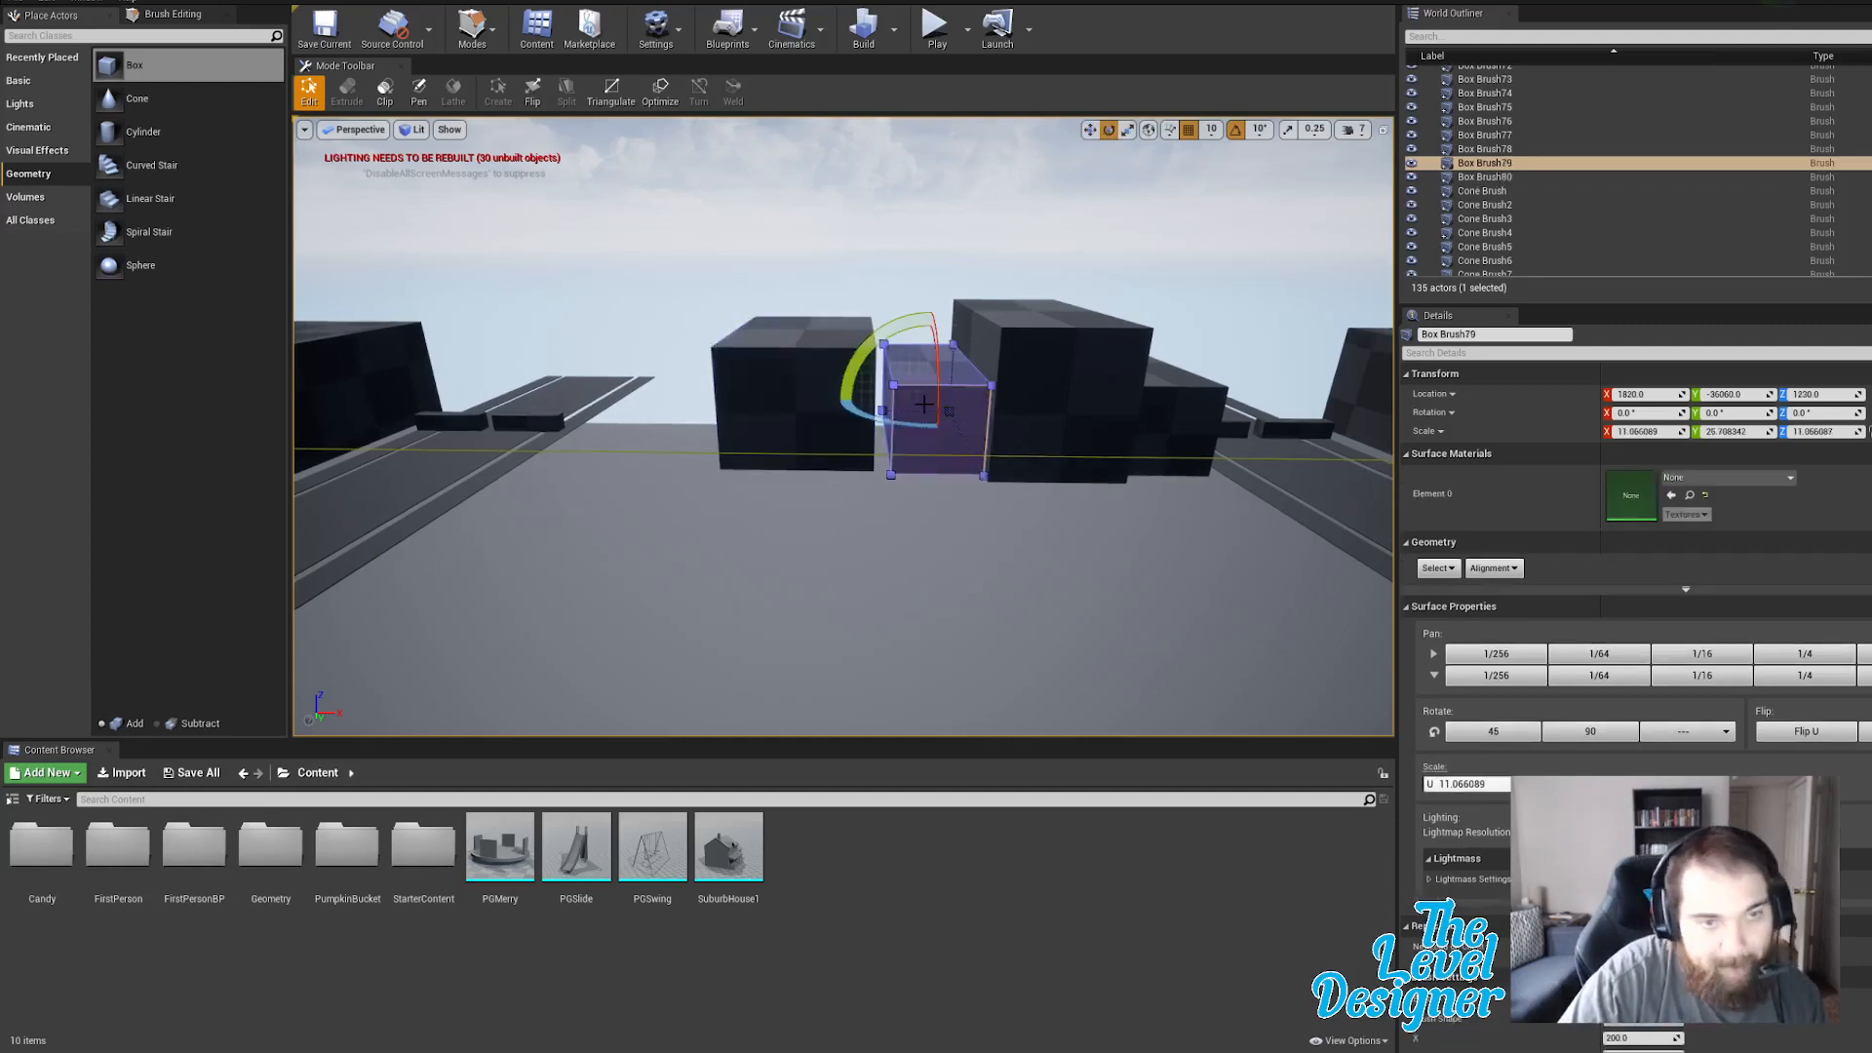
key(r)
drag(977, 400, 998, 400)
drag(930, 349, 930, 329)
key(w)
drag(986, 408, 980, 403)
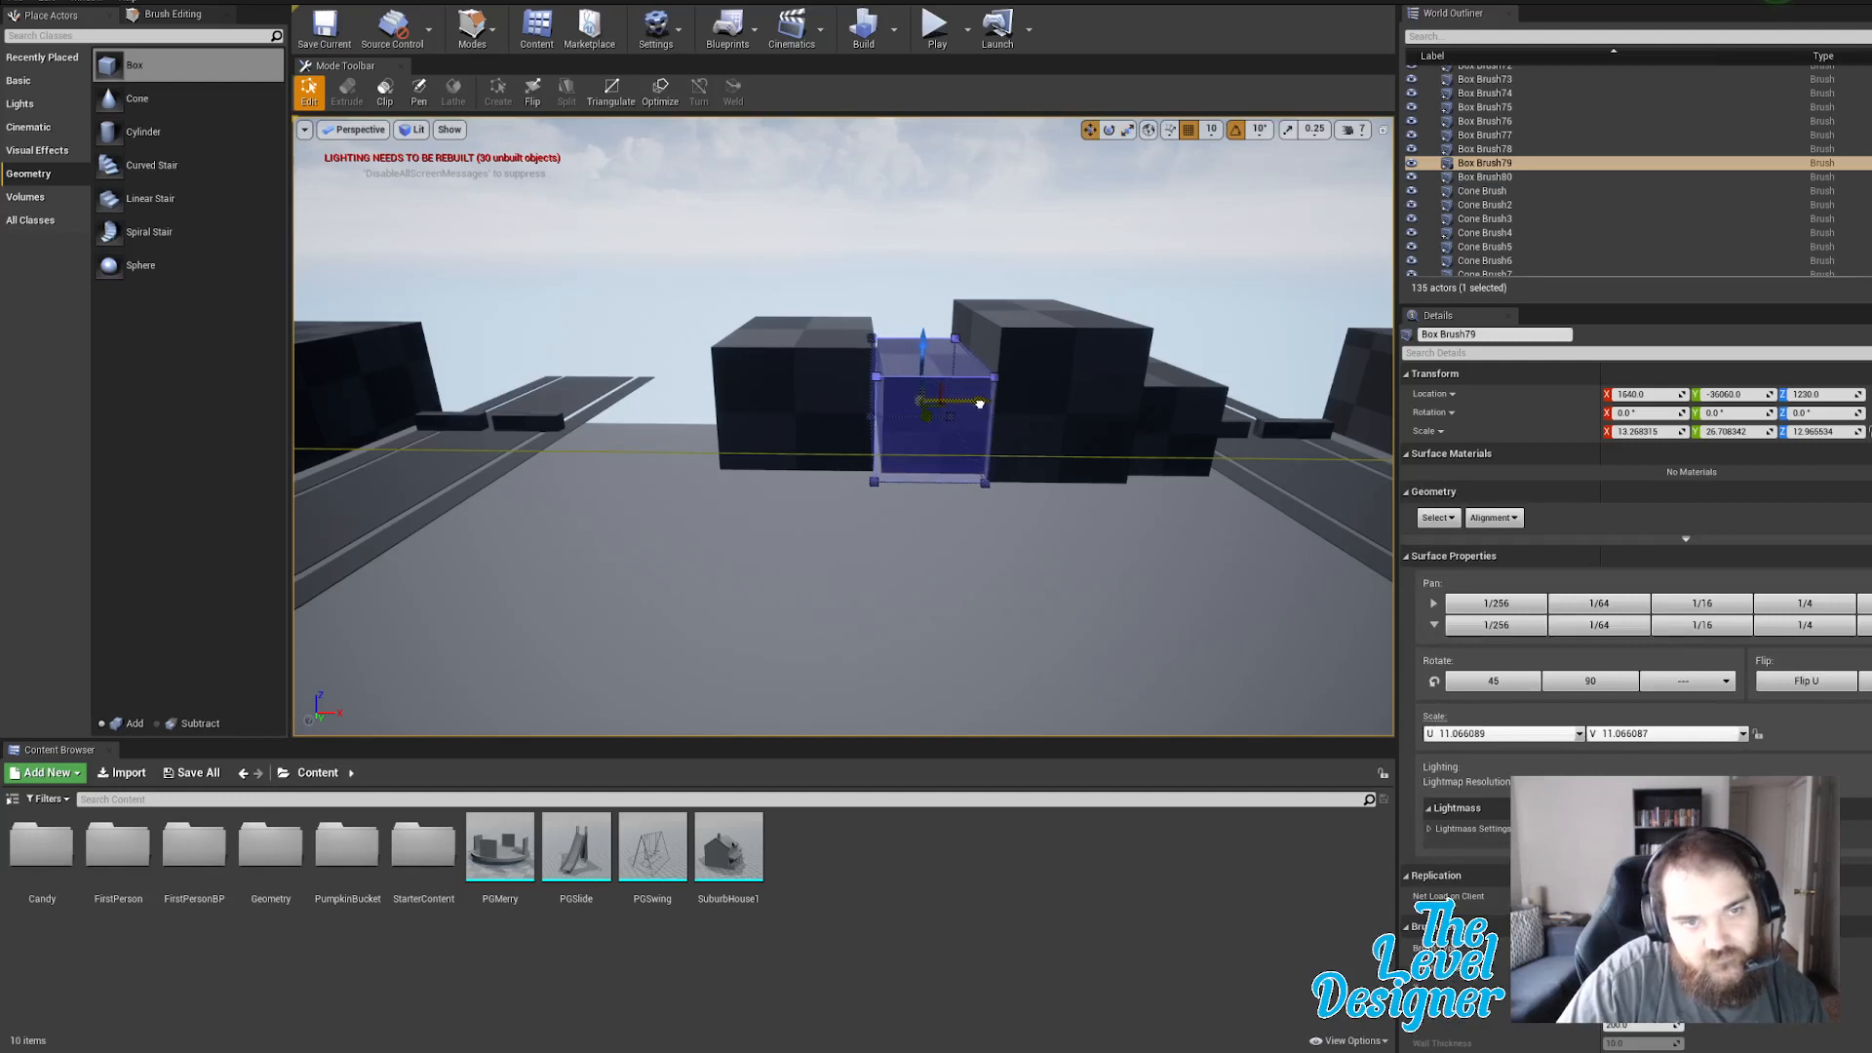
Nudge the widened box to X -1530 so it sits against the small box beside it.
click(795, 399)
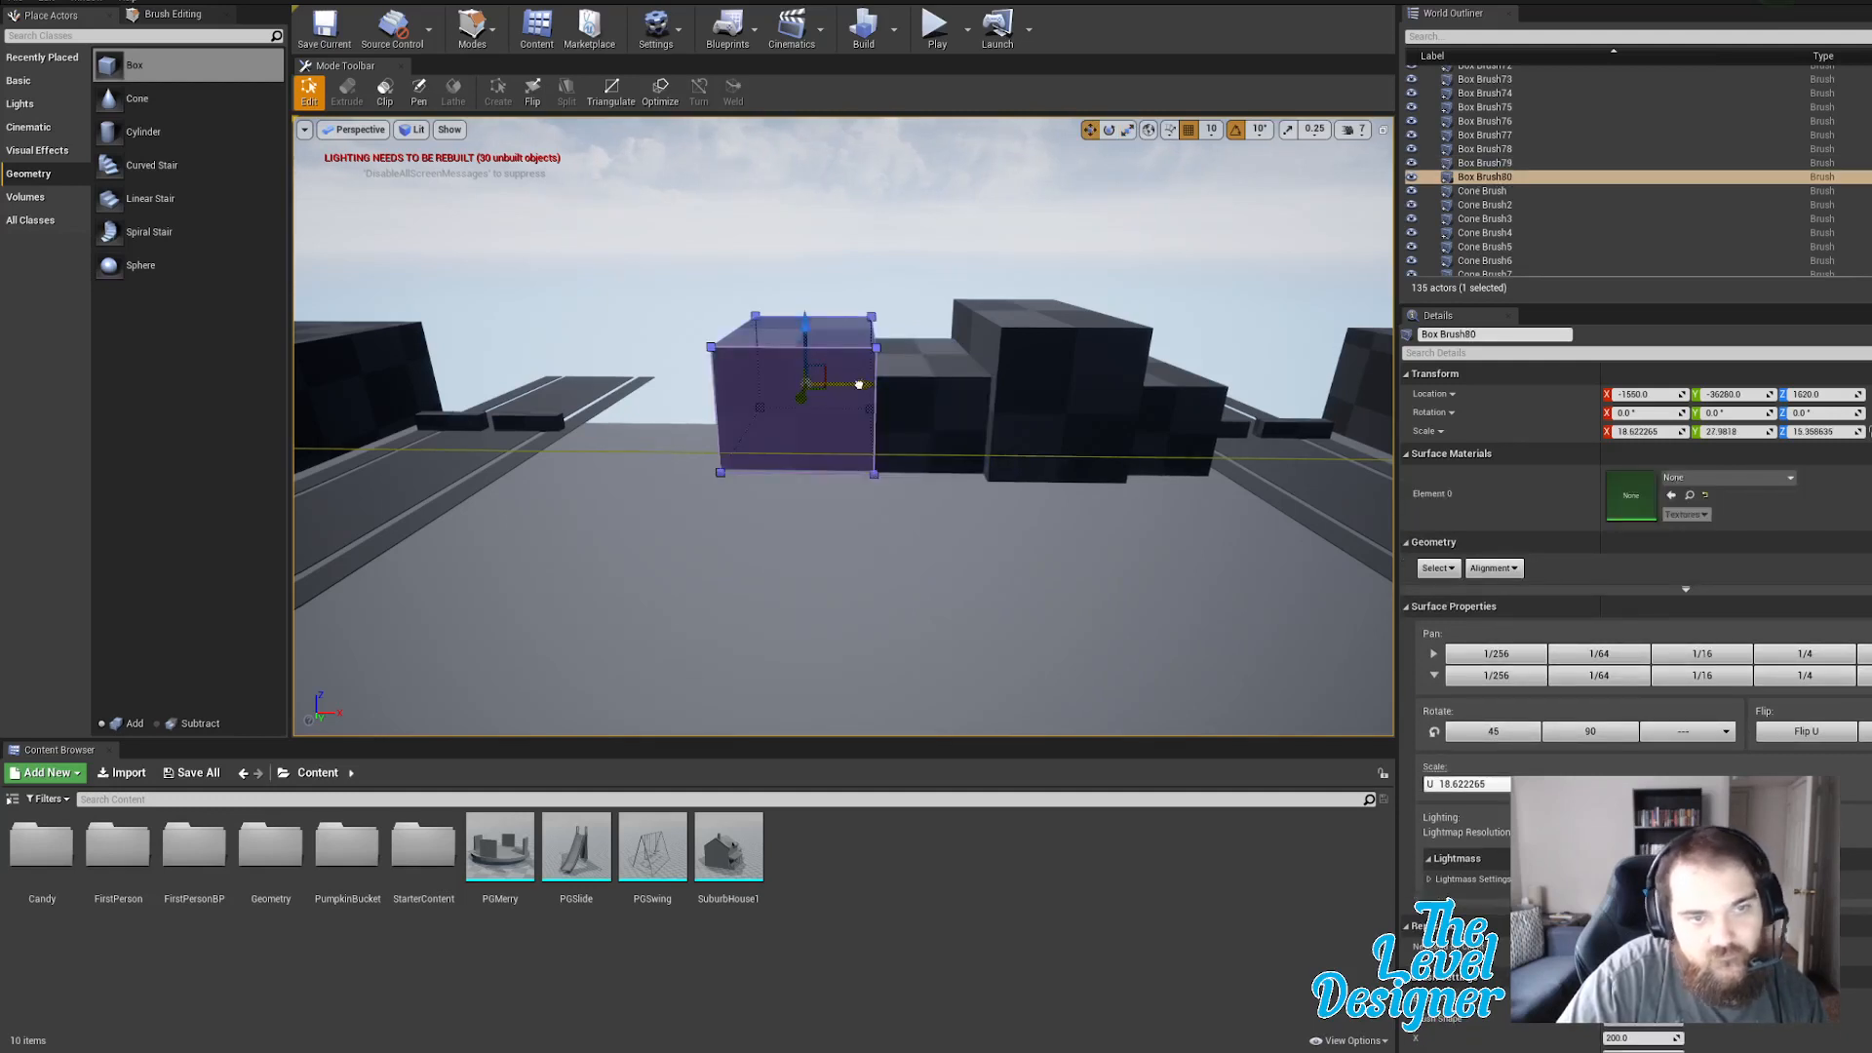
click(860, 384)
key(d)
right_drag(860, 384, 875, 384)
key(a)
key(s)
key(d)
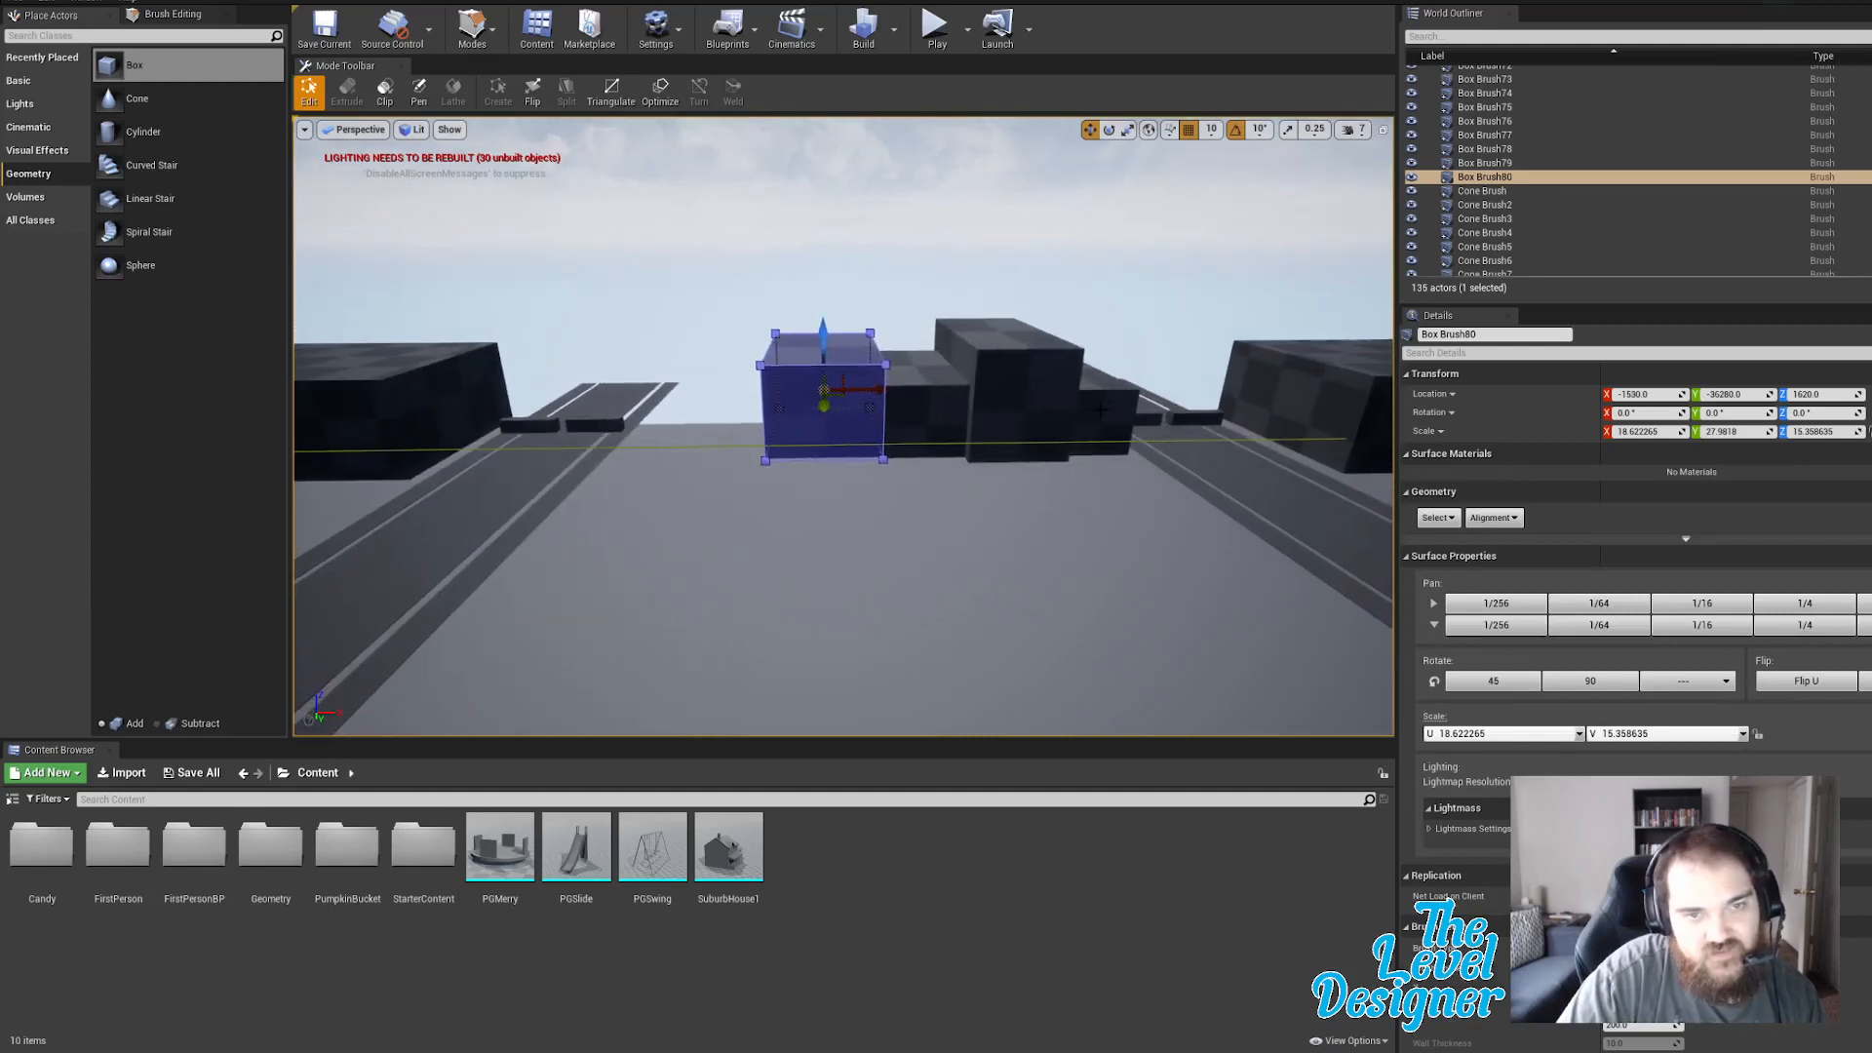
Duplicate the first two store boxes, move the copies to the opposite end of the row and deselect them.
click(1102, 421)
right_drag(969, 345, 973, 346)
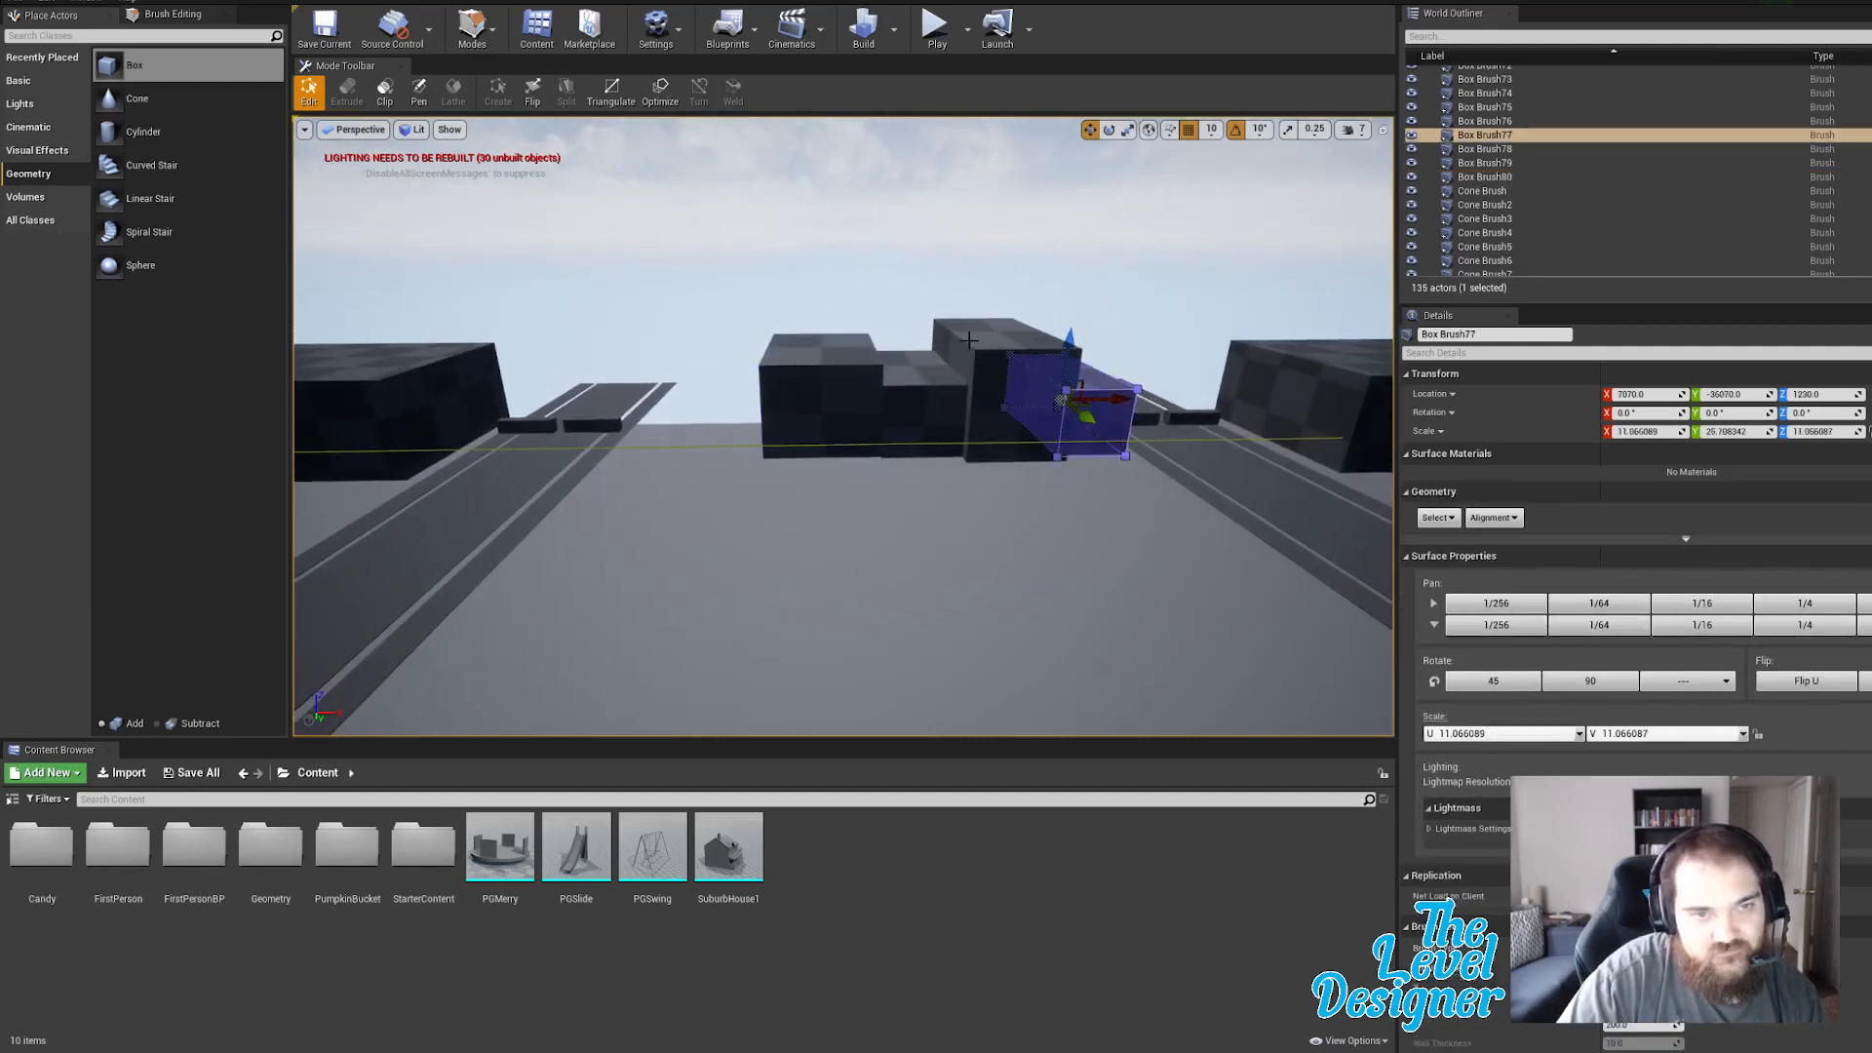
shift+click(1508, 149)
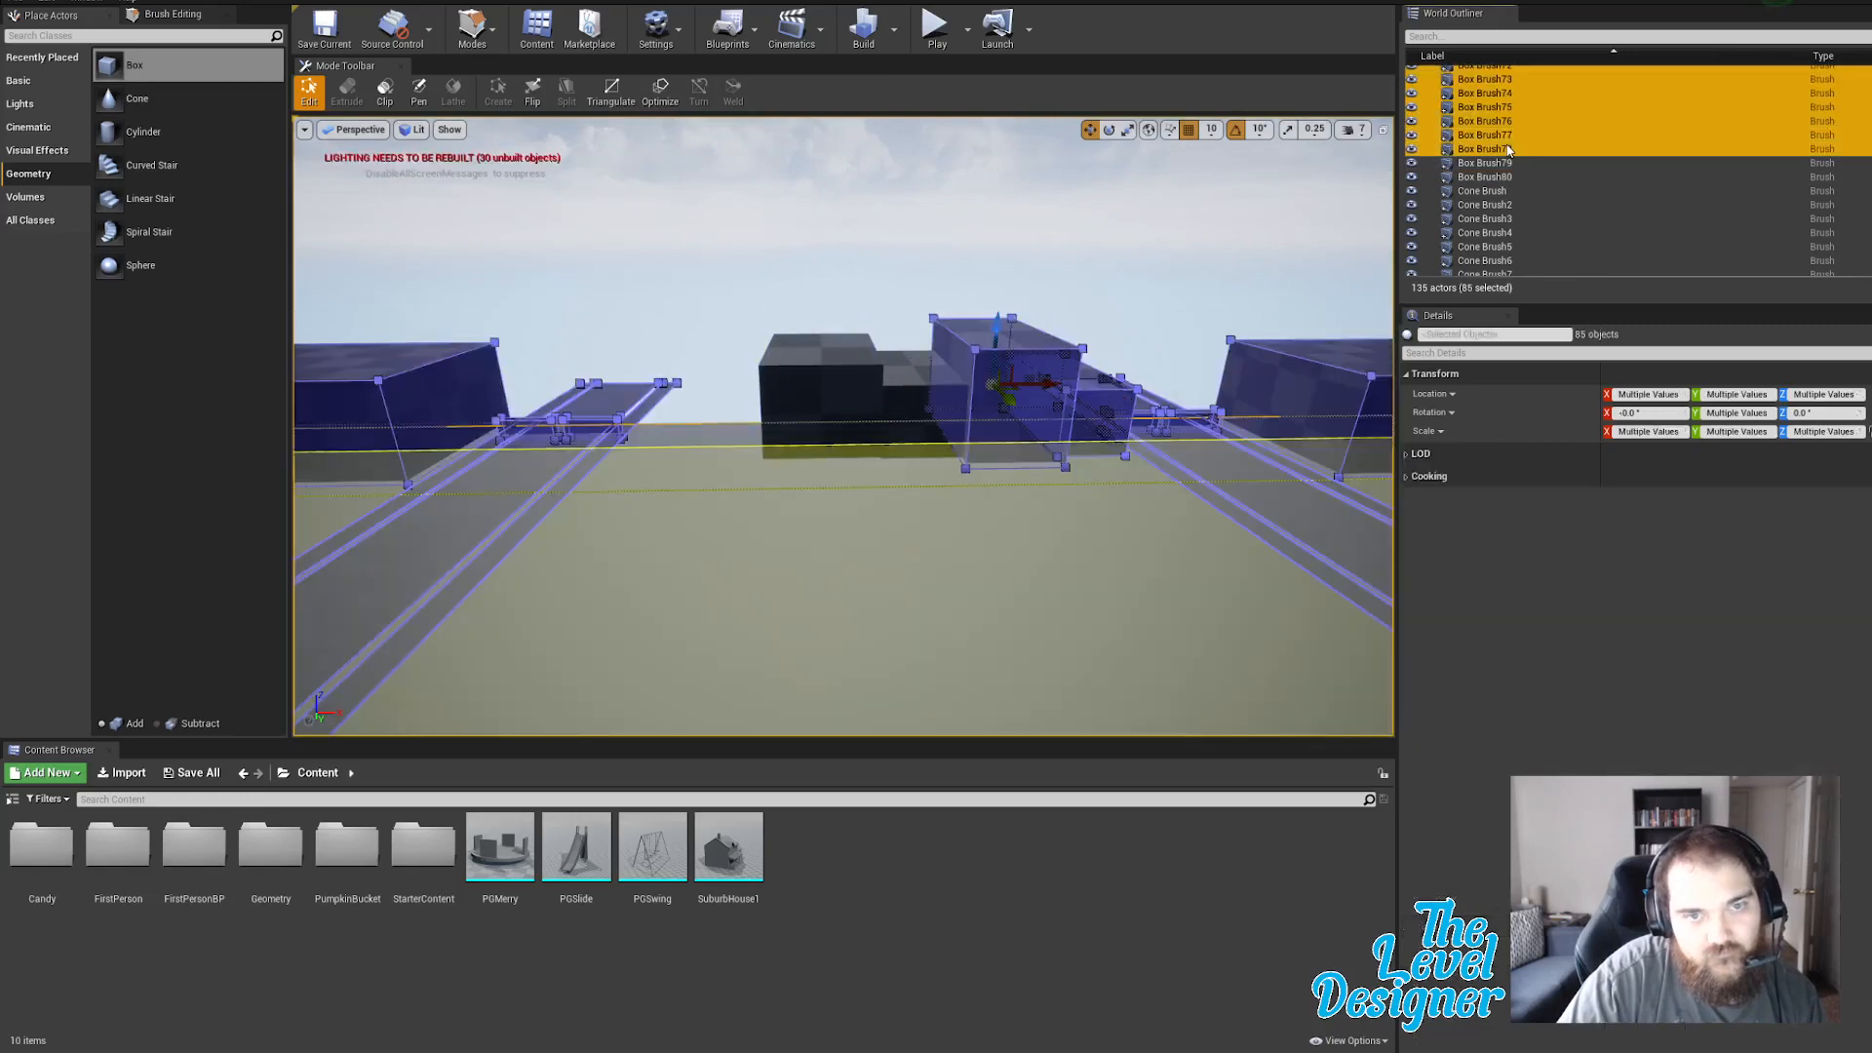
click(1507, 137)
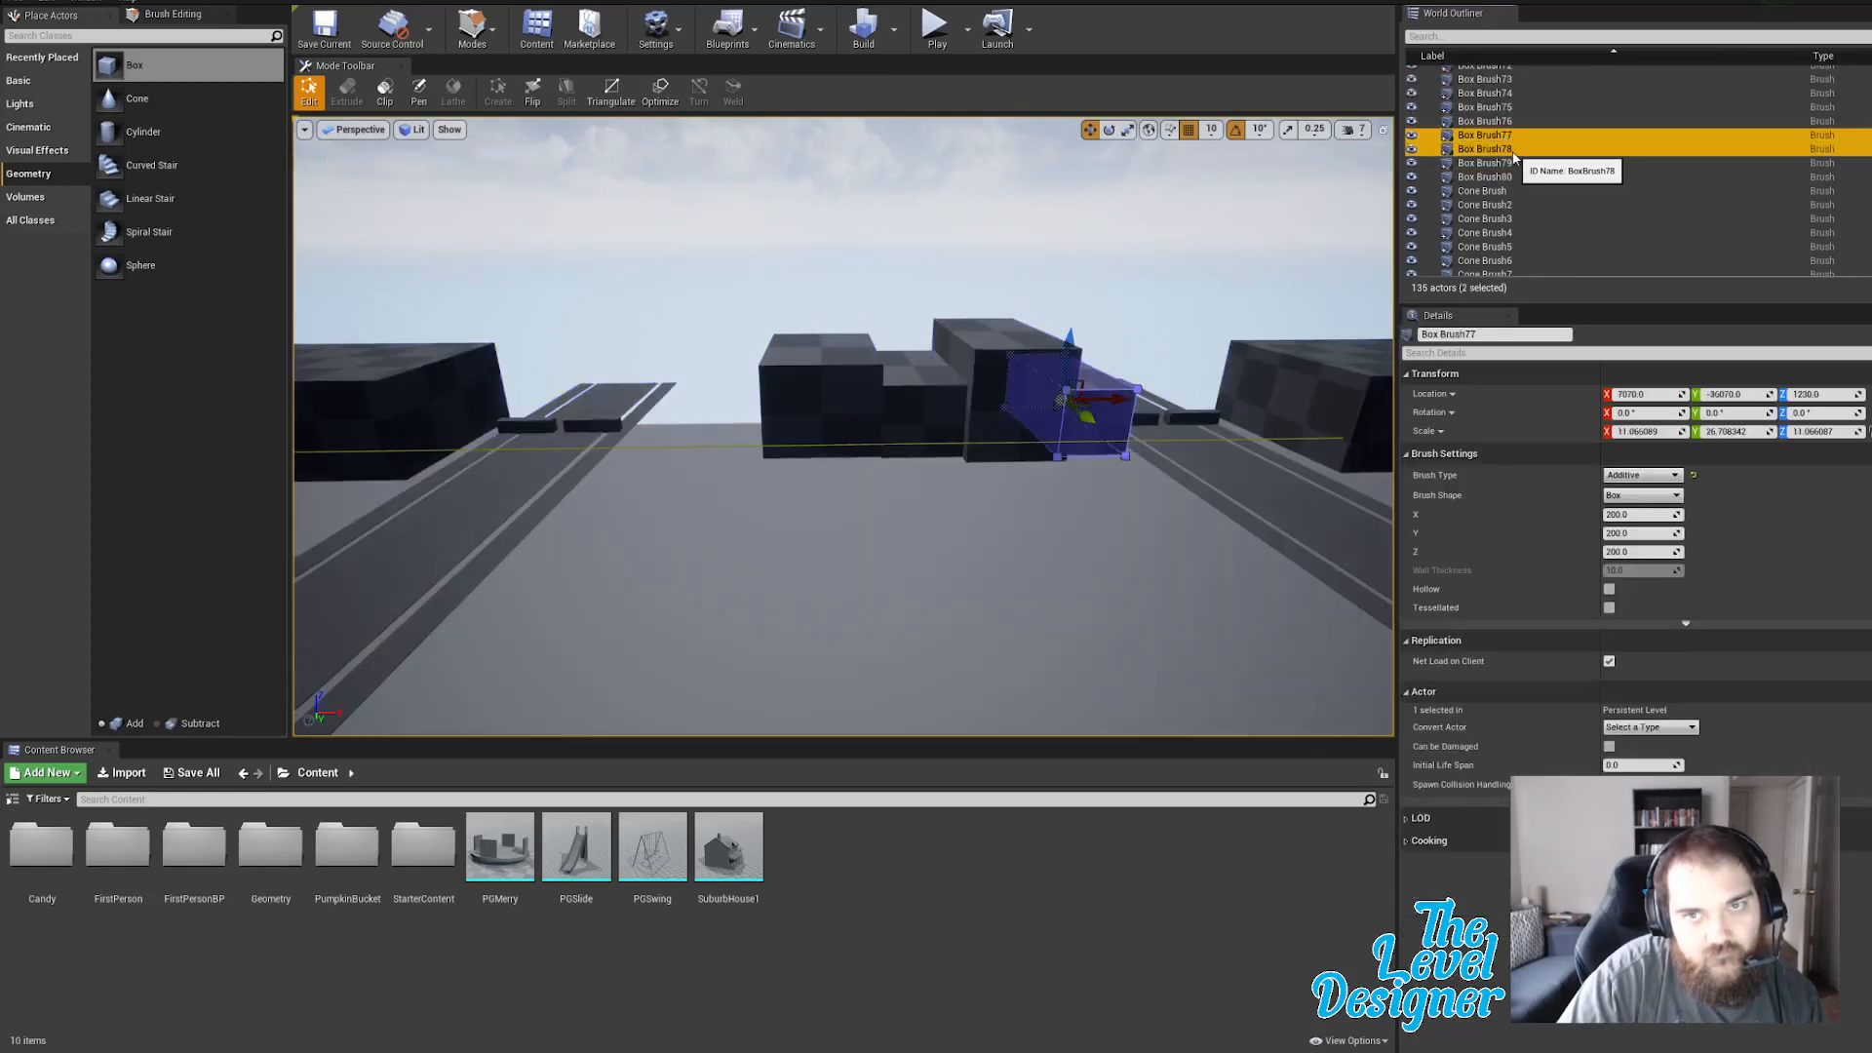
shift+click(1521, 149)
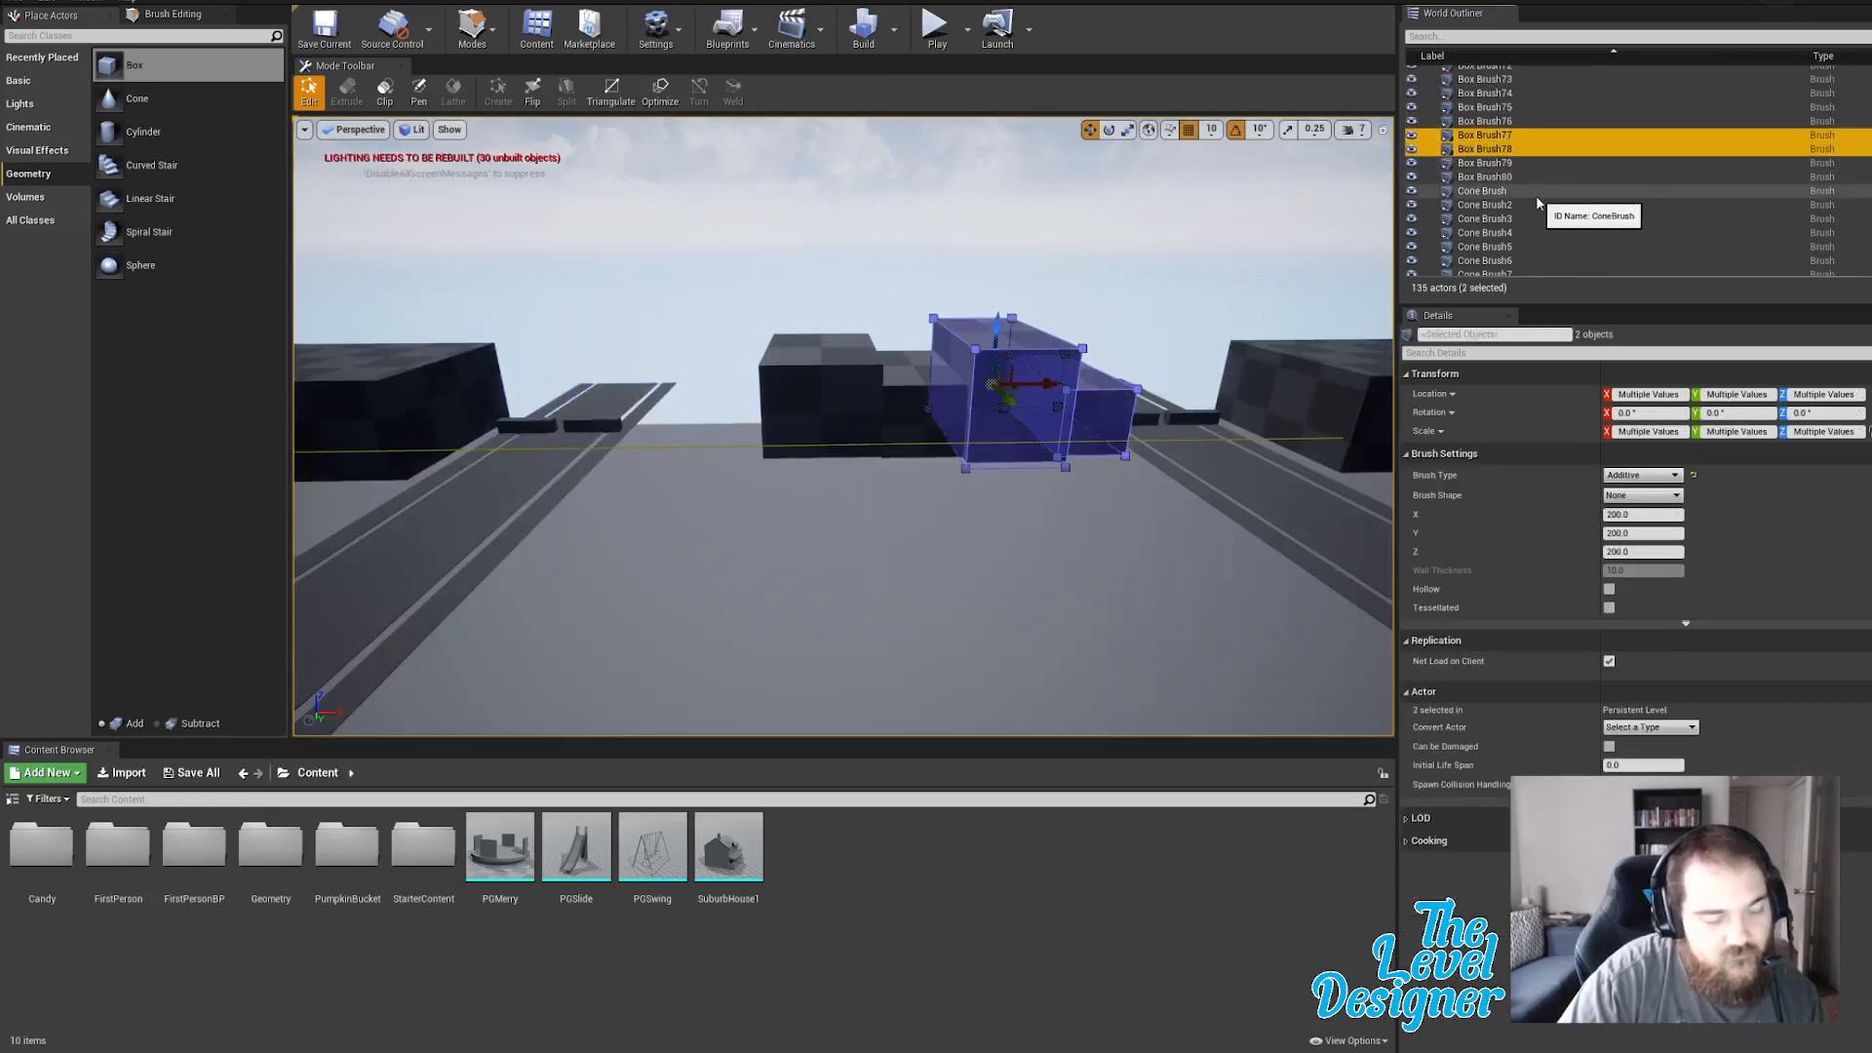
key(ctrl+w)
drag(1049, 382, 727, 409)
click(818, 308)
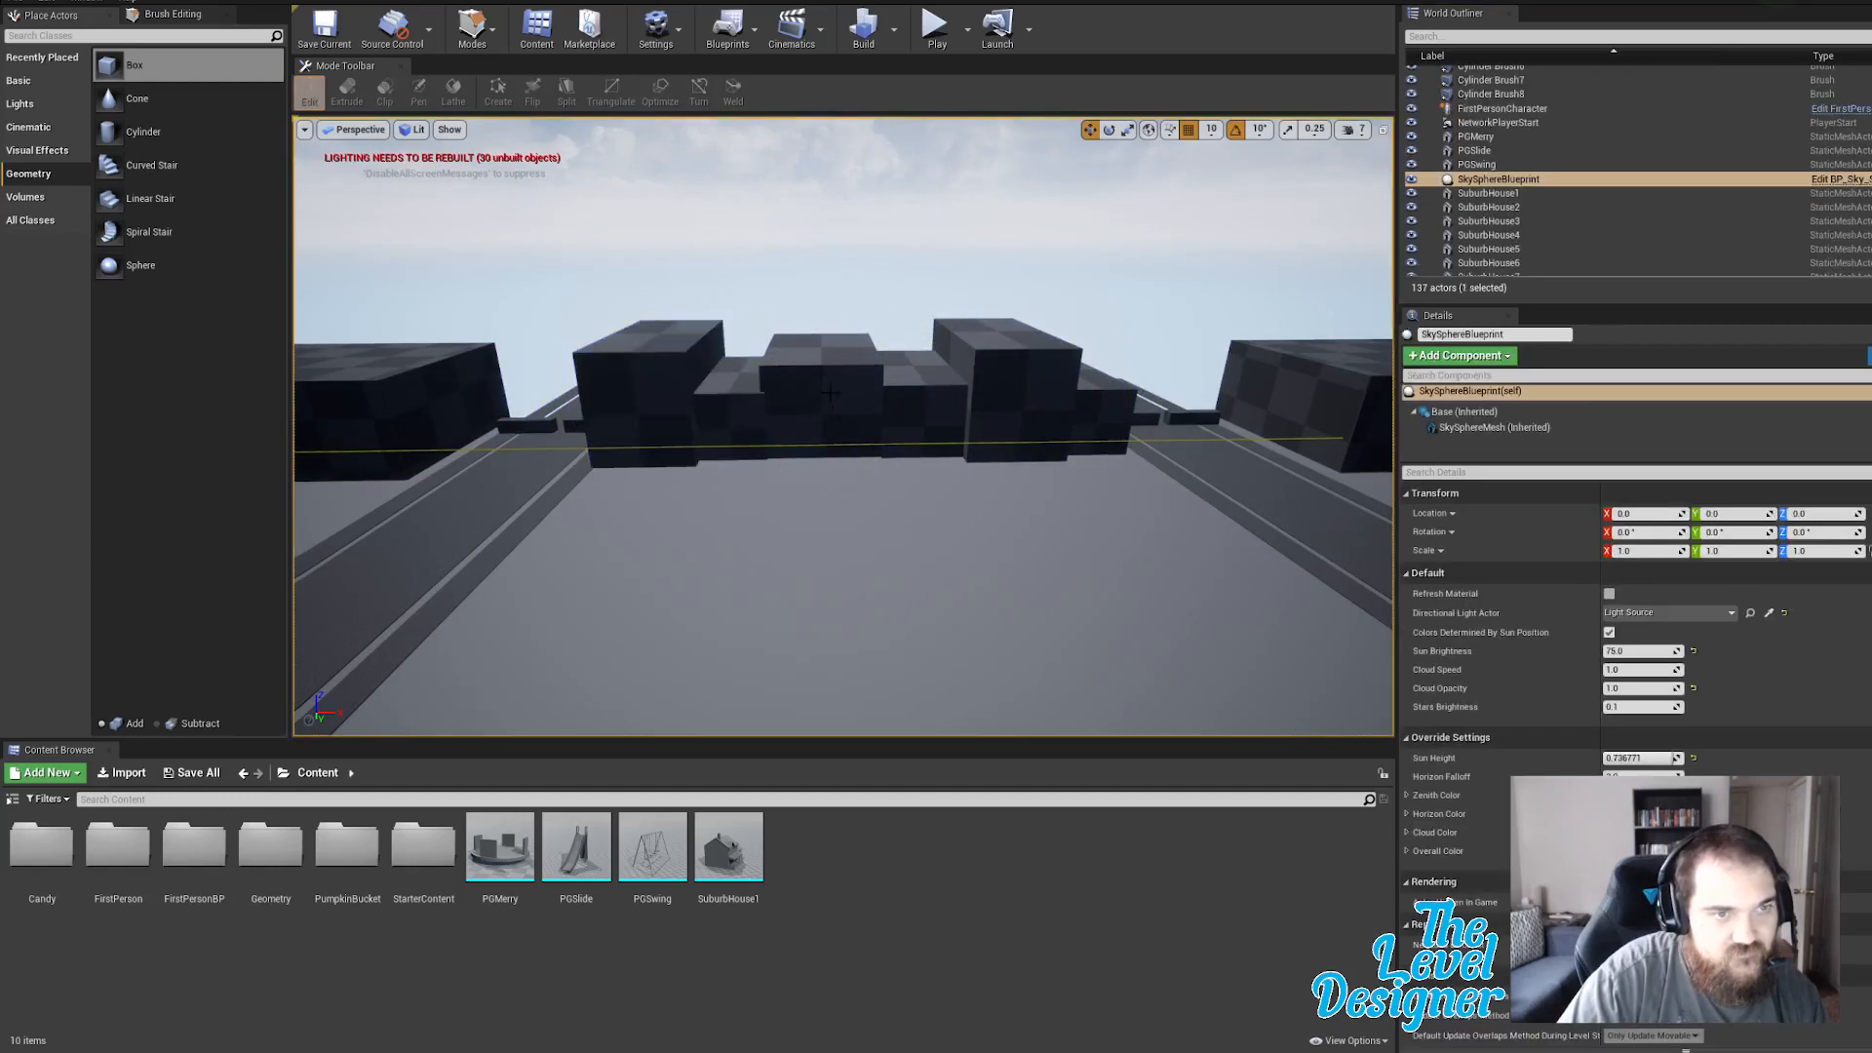
Scale the tall box at the row's far end to about 13.17 × 28.81 × 16.19 and reposition it slightly lower at X -6740.
mouse_move(817, 307)
right_down()
mouse_move(907, 312)
mouse_move(783, 382)
right_up()
click(783, 382)
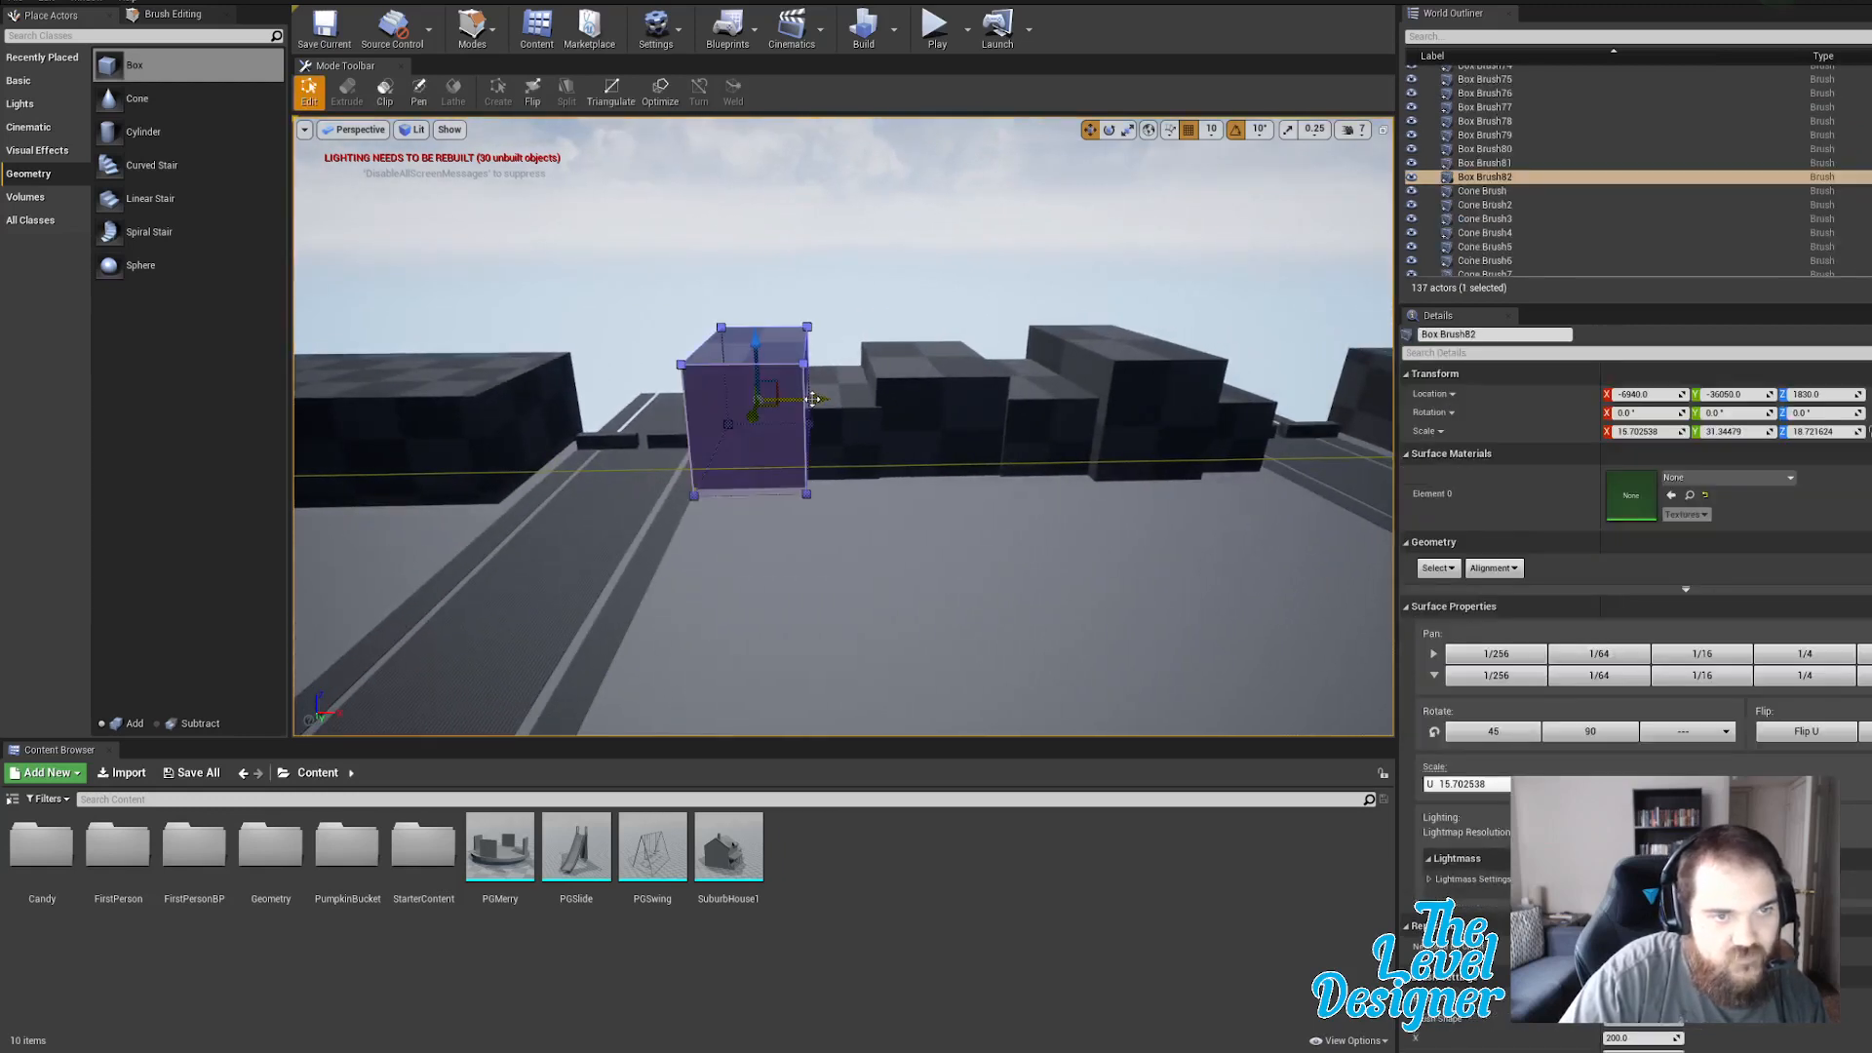
drag(813, 398, 822, 399)
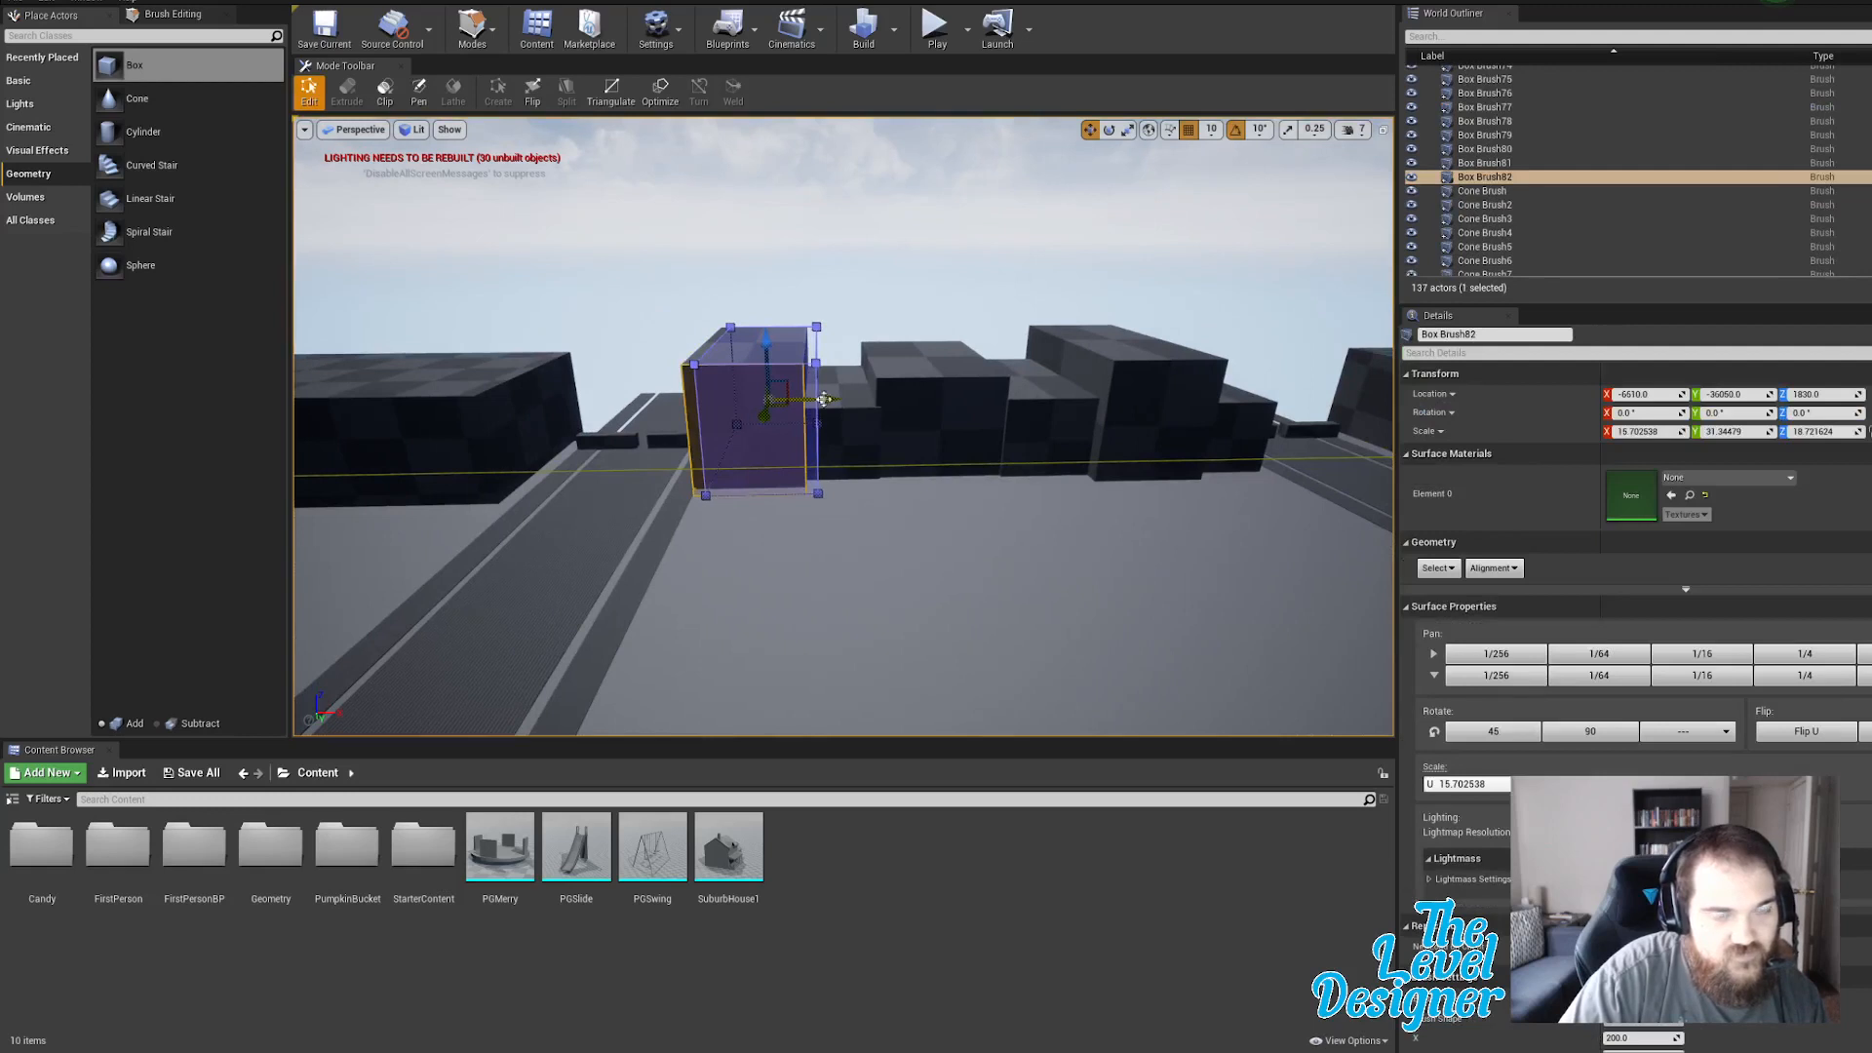
key(e)
key(r)
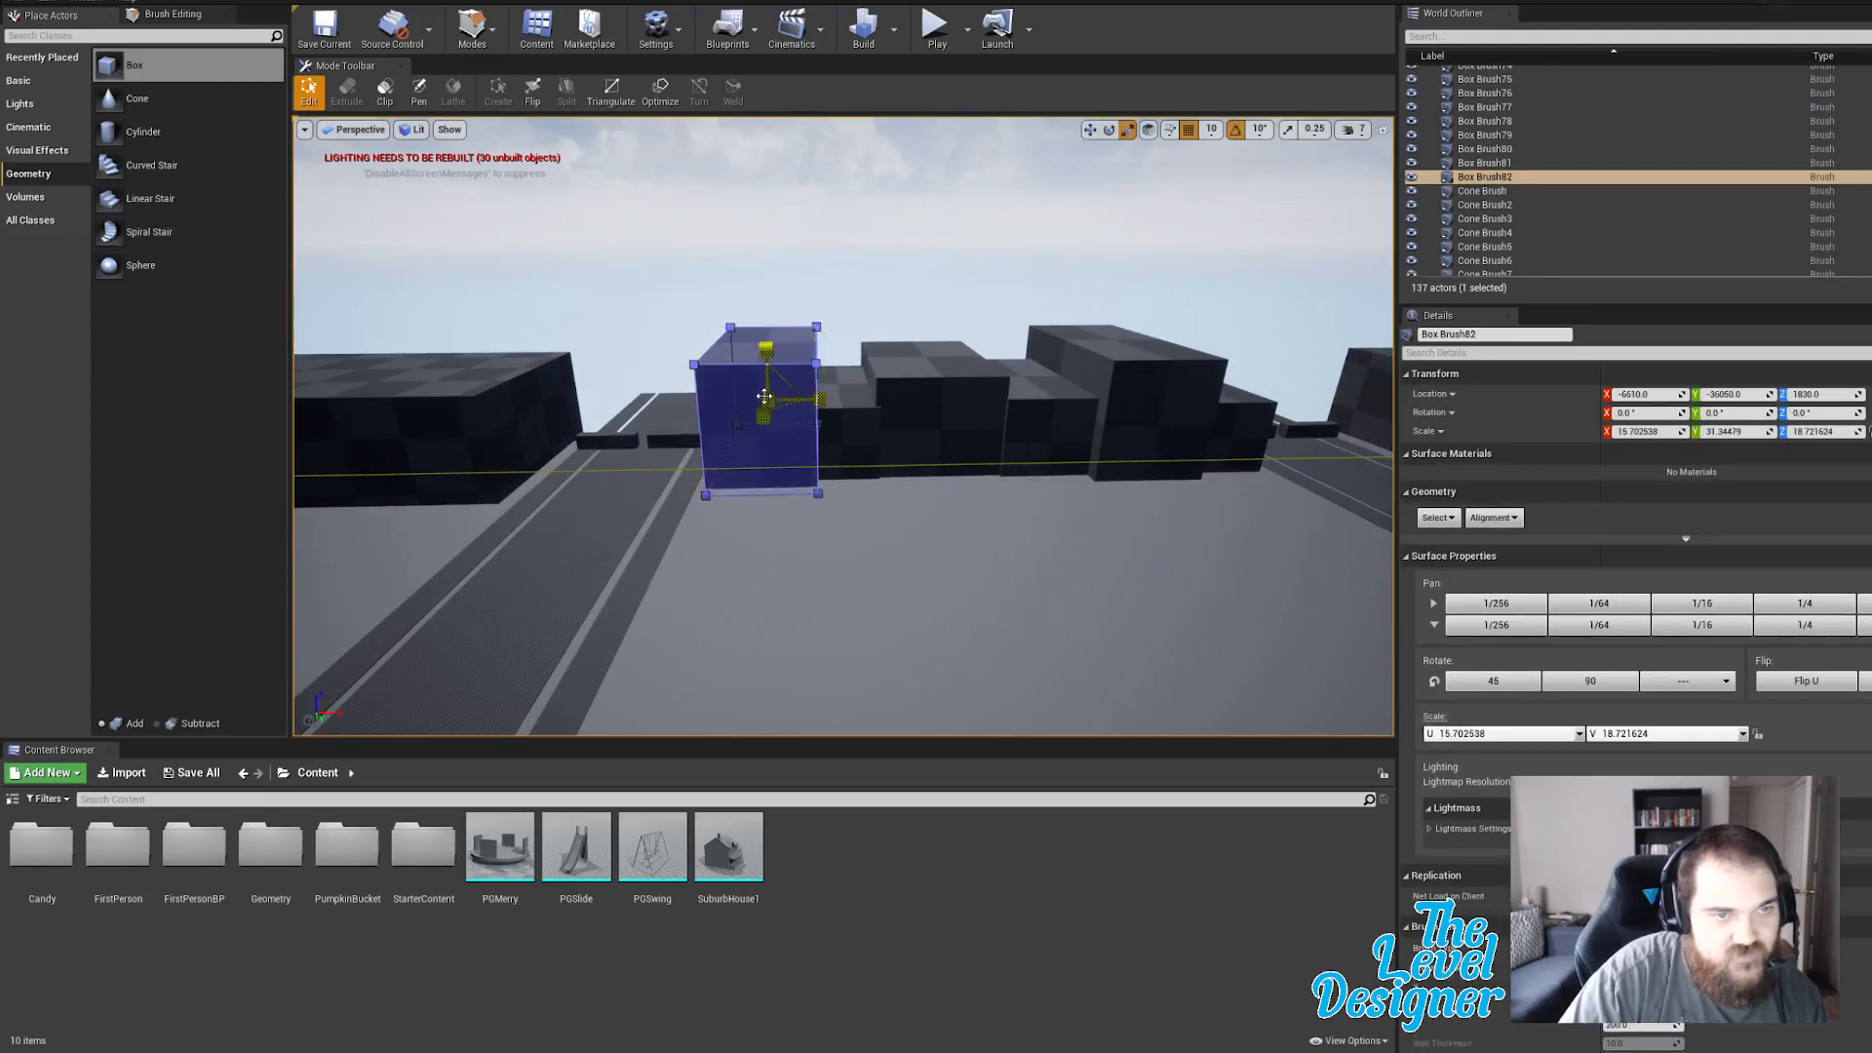
mouse_move(767, 400)
mouse_down()
mouse_move(752, 411)
mouse_move(821, 401)
mouse_up()
key(w)
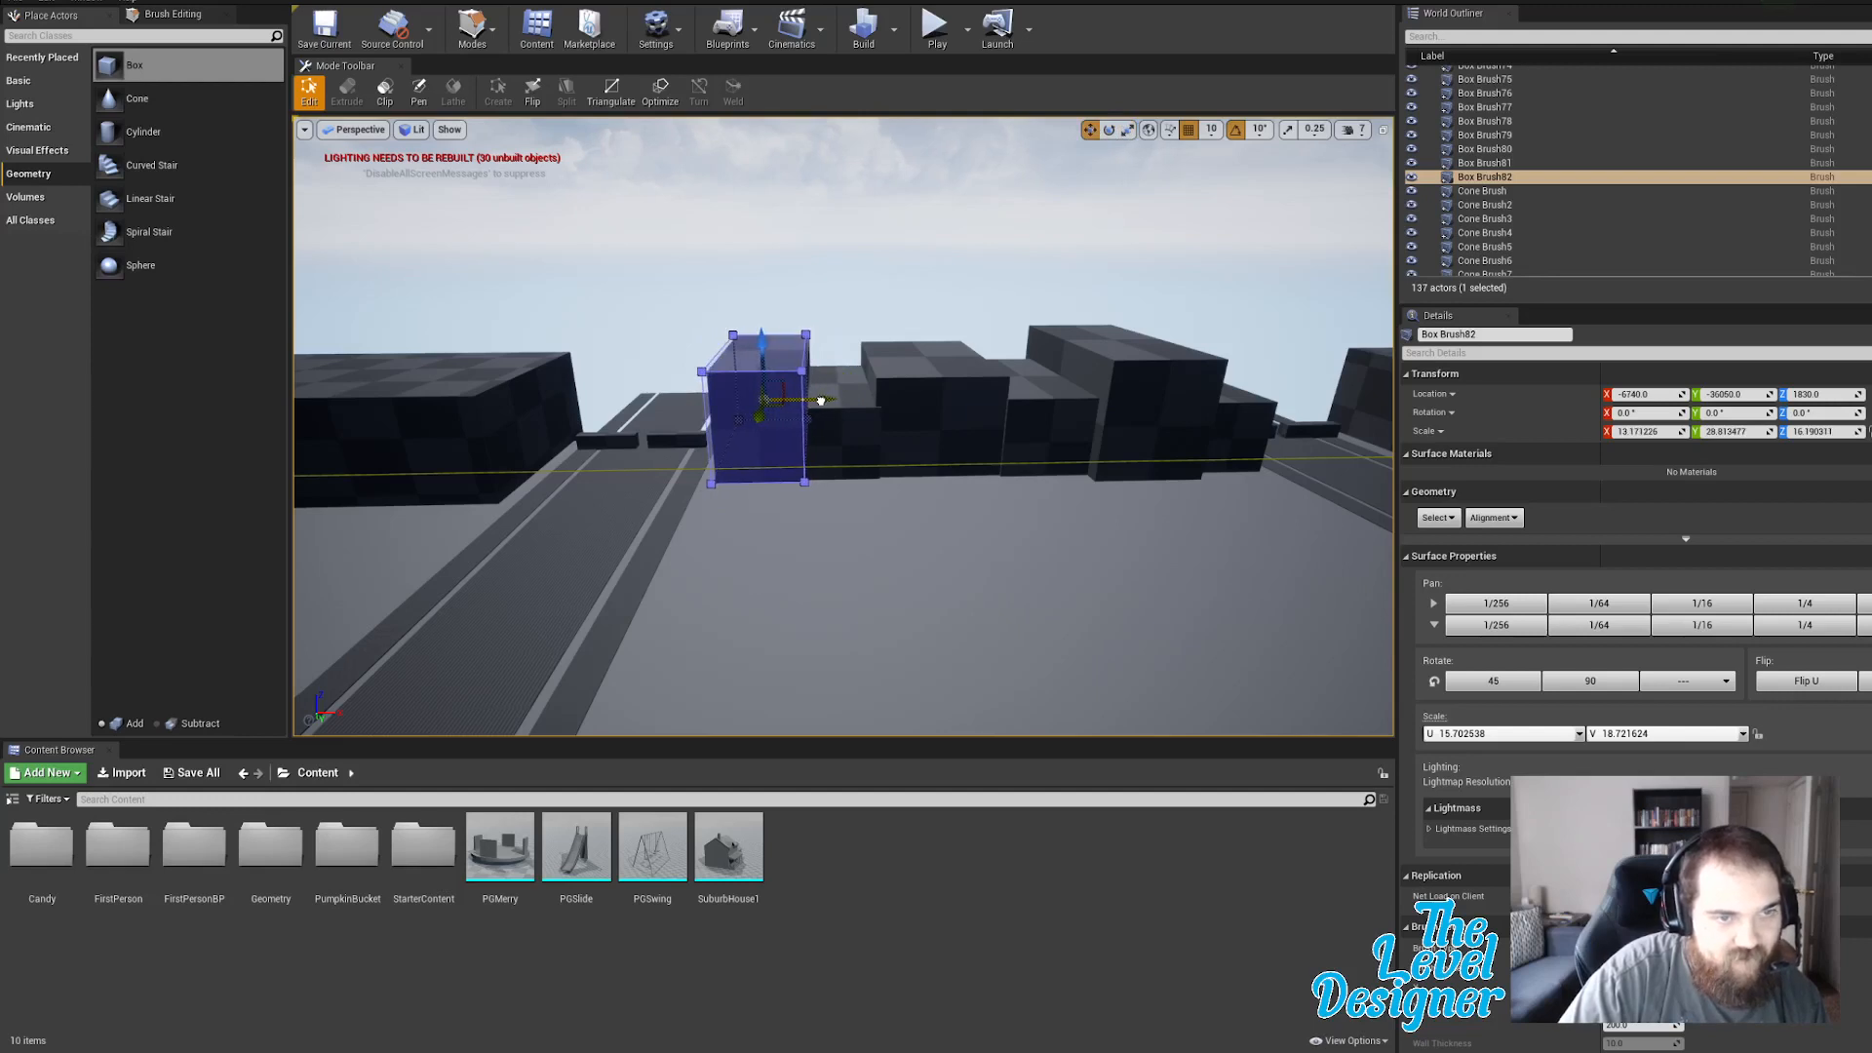
drag(766, 336, 768, 348)
Move the small box beside the end store to X -4400 and deselect it.
click(847, 394)
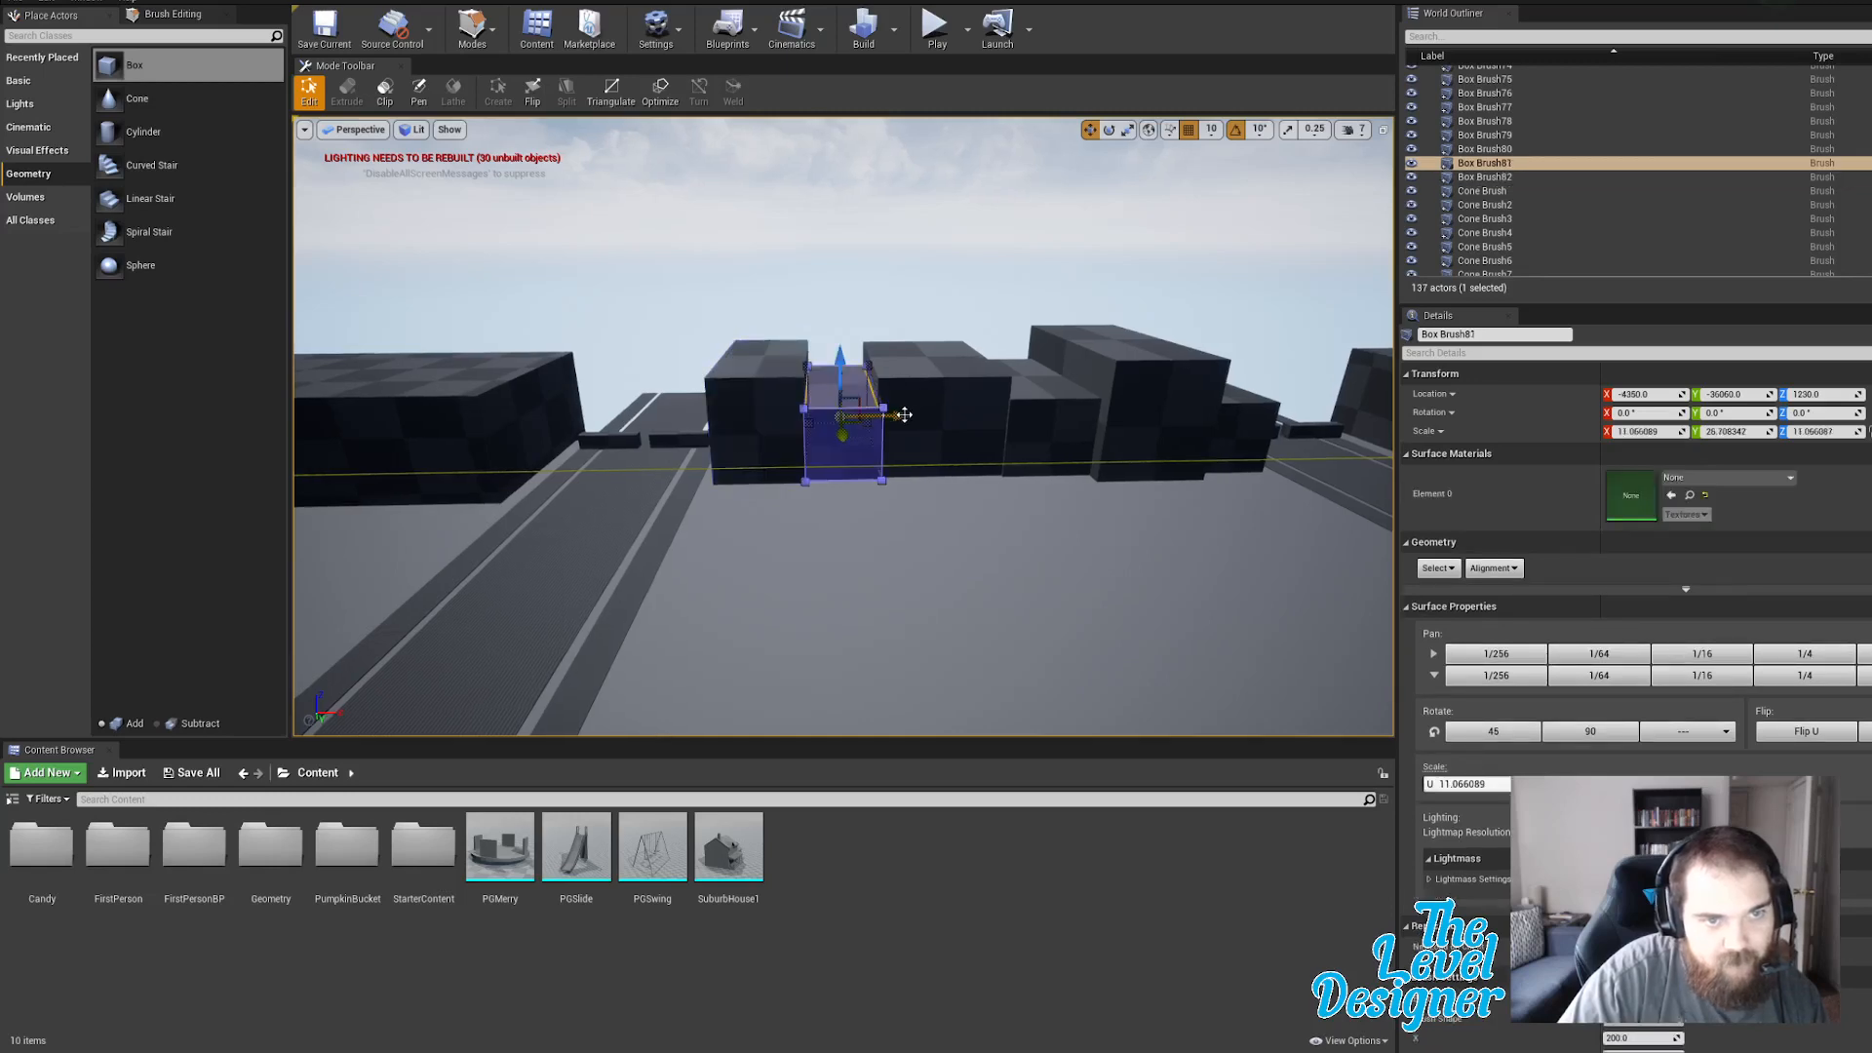
drag(905, 415, 902, 417)
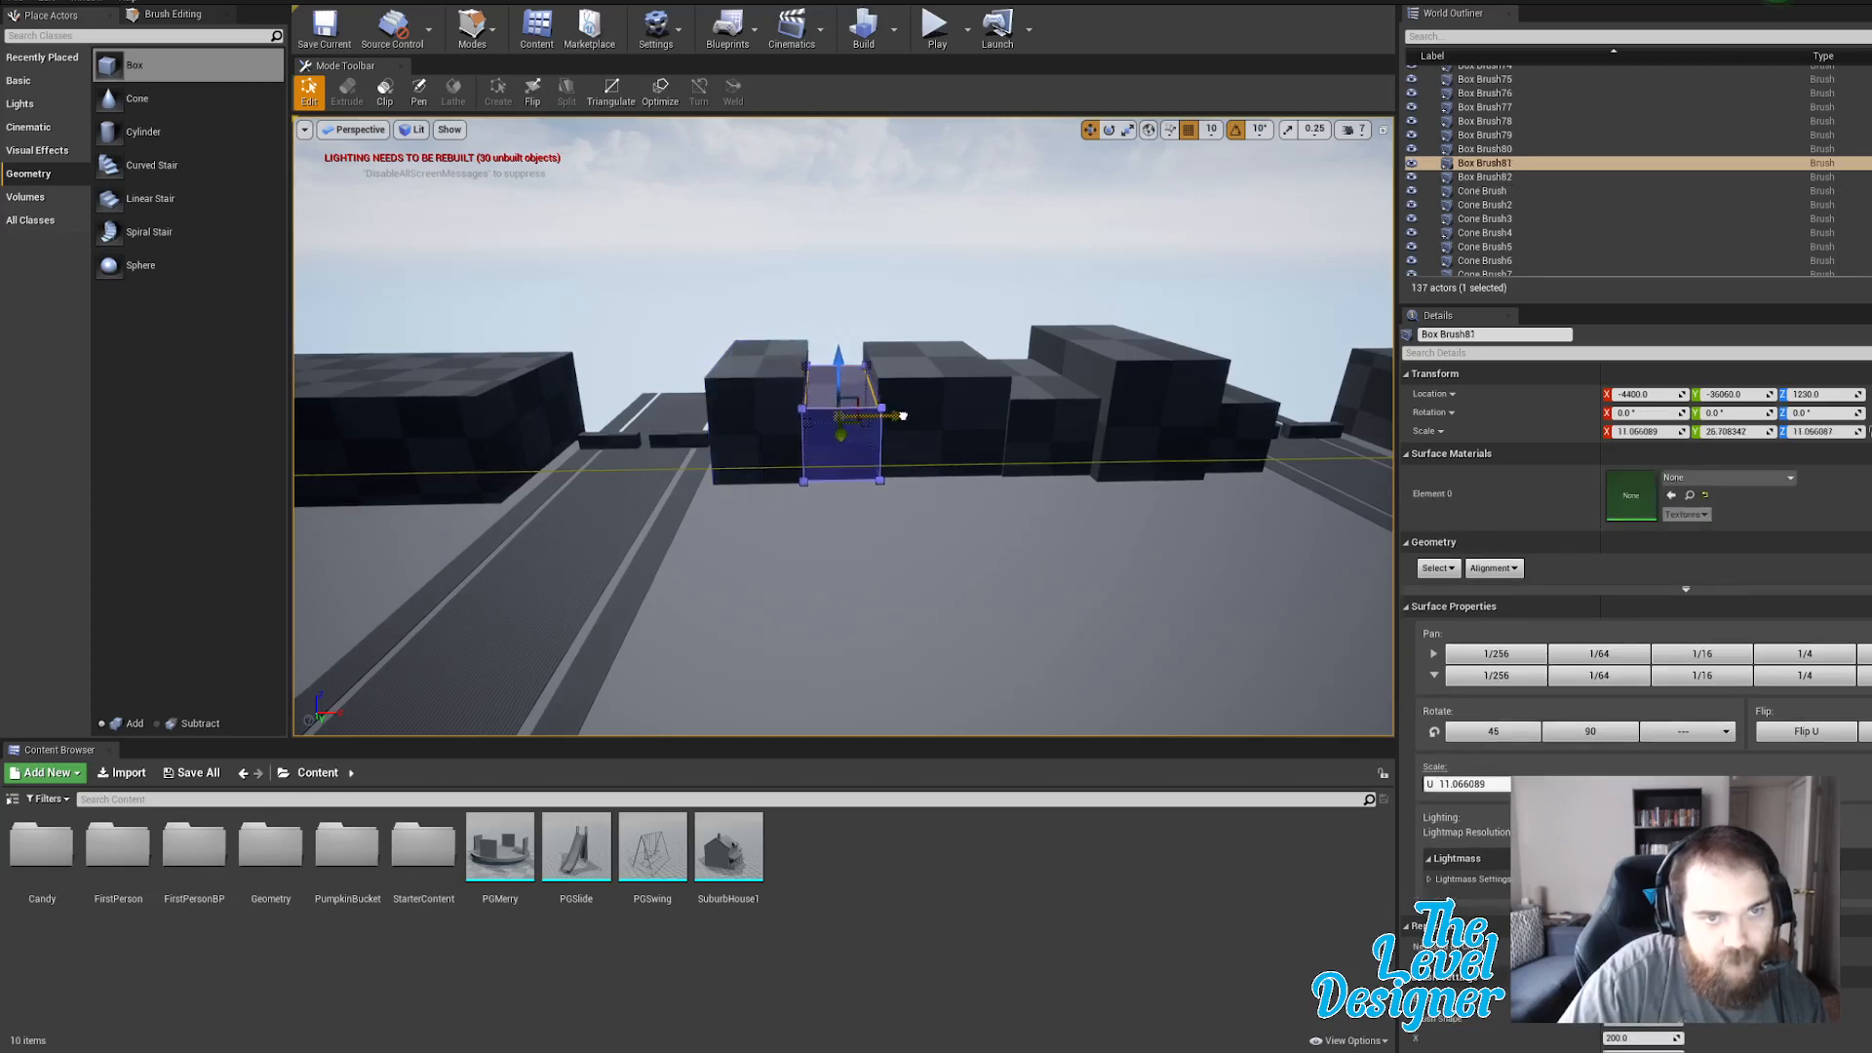
click(904, 302)
Duplicate the six-box store row (Box Brush77 to Box Brush82) and move the copies between the roads at the opposite end of the level.
mouse_move(903, 303)
right_down()
mouse_move(1219, 380)
mouse_move(1297, 429)
mouse_move(887, 536)
right_up()
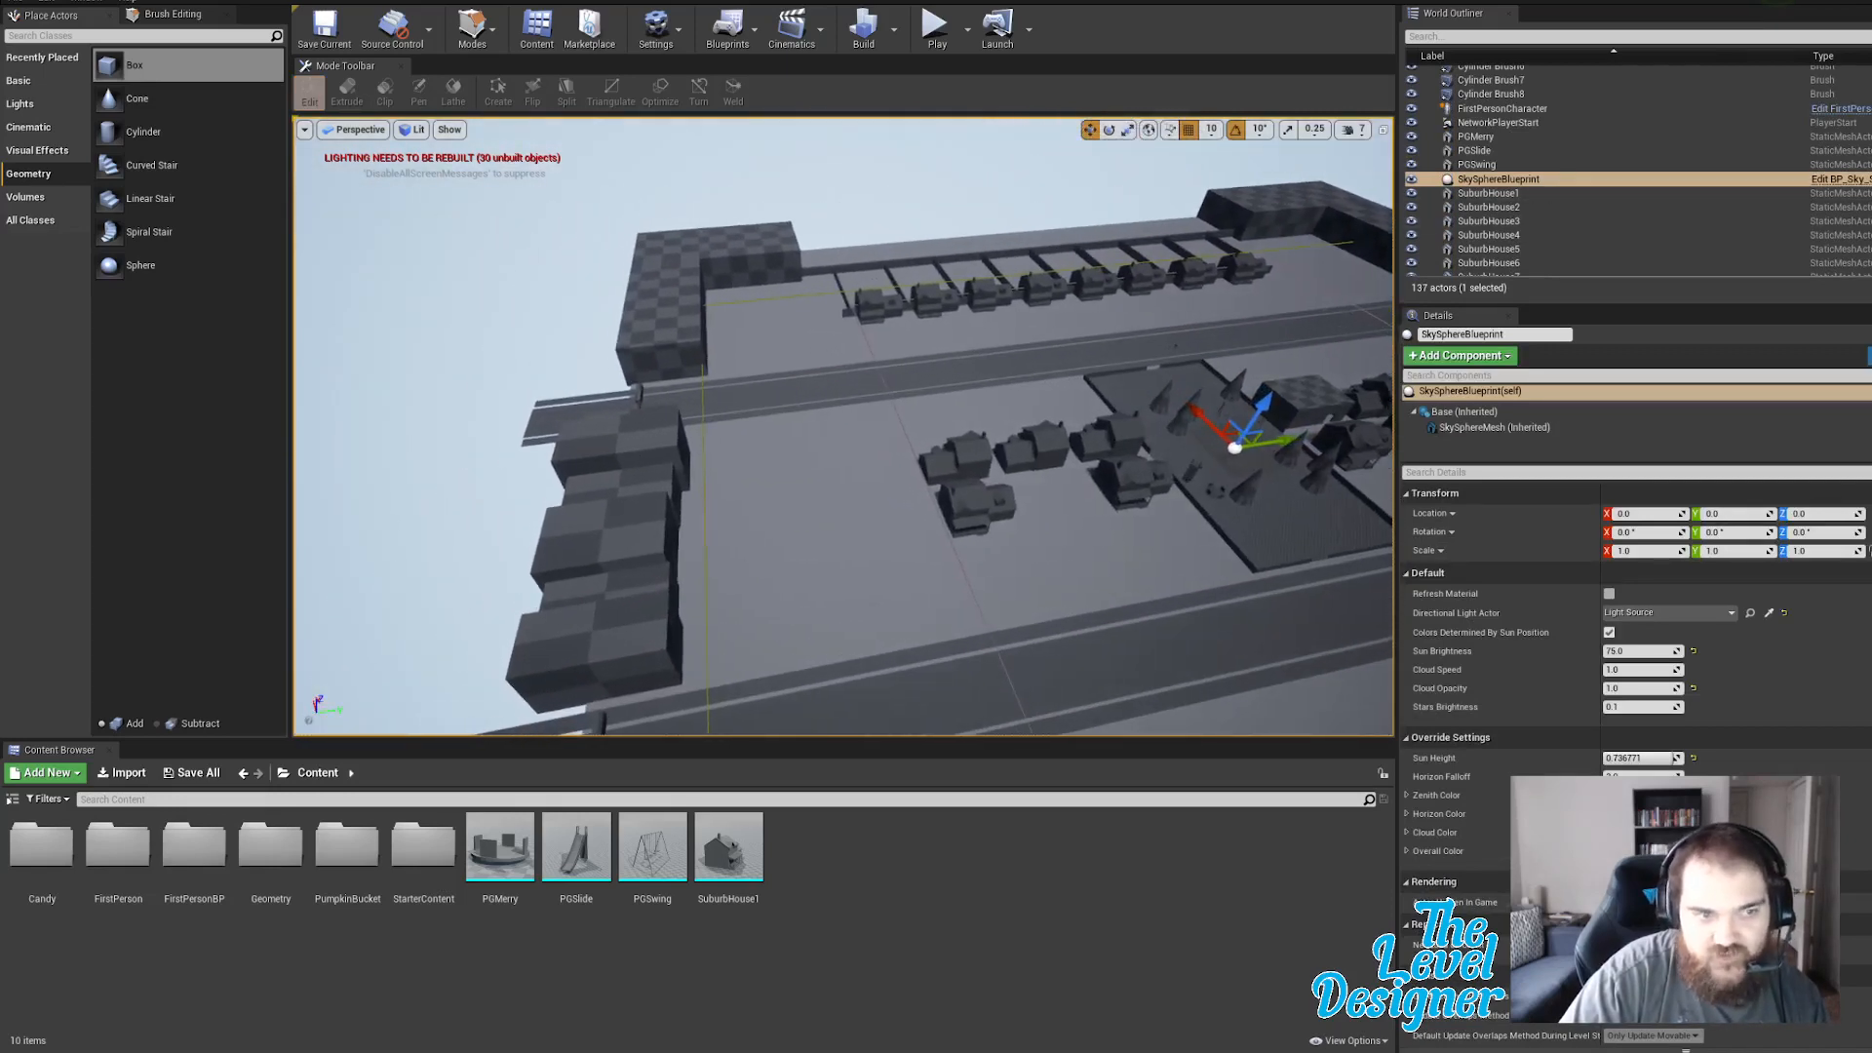
click(682, 613)
click(1512, 95)
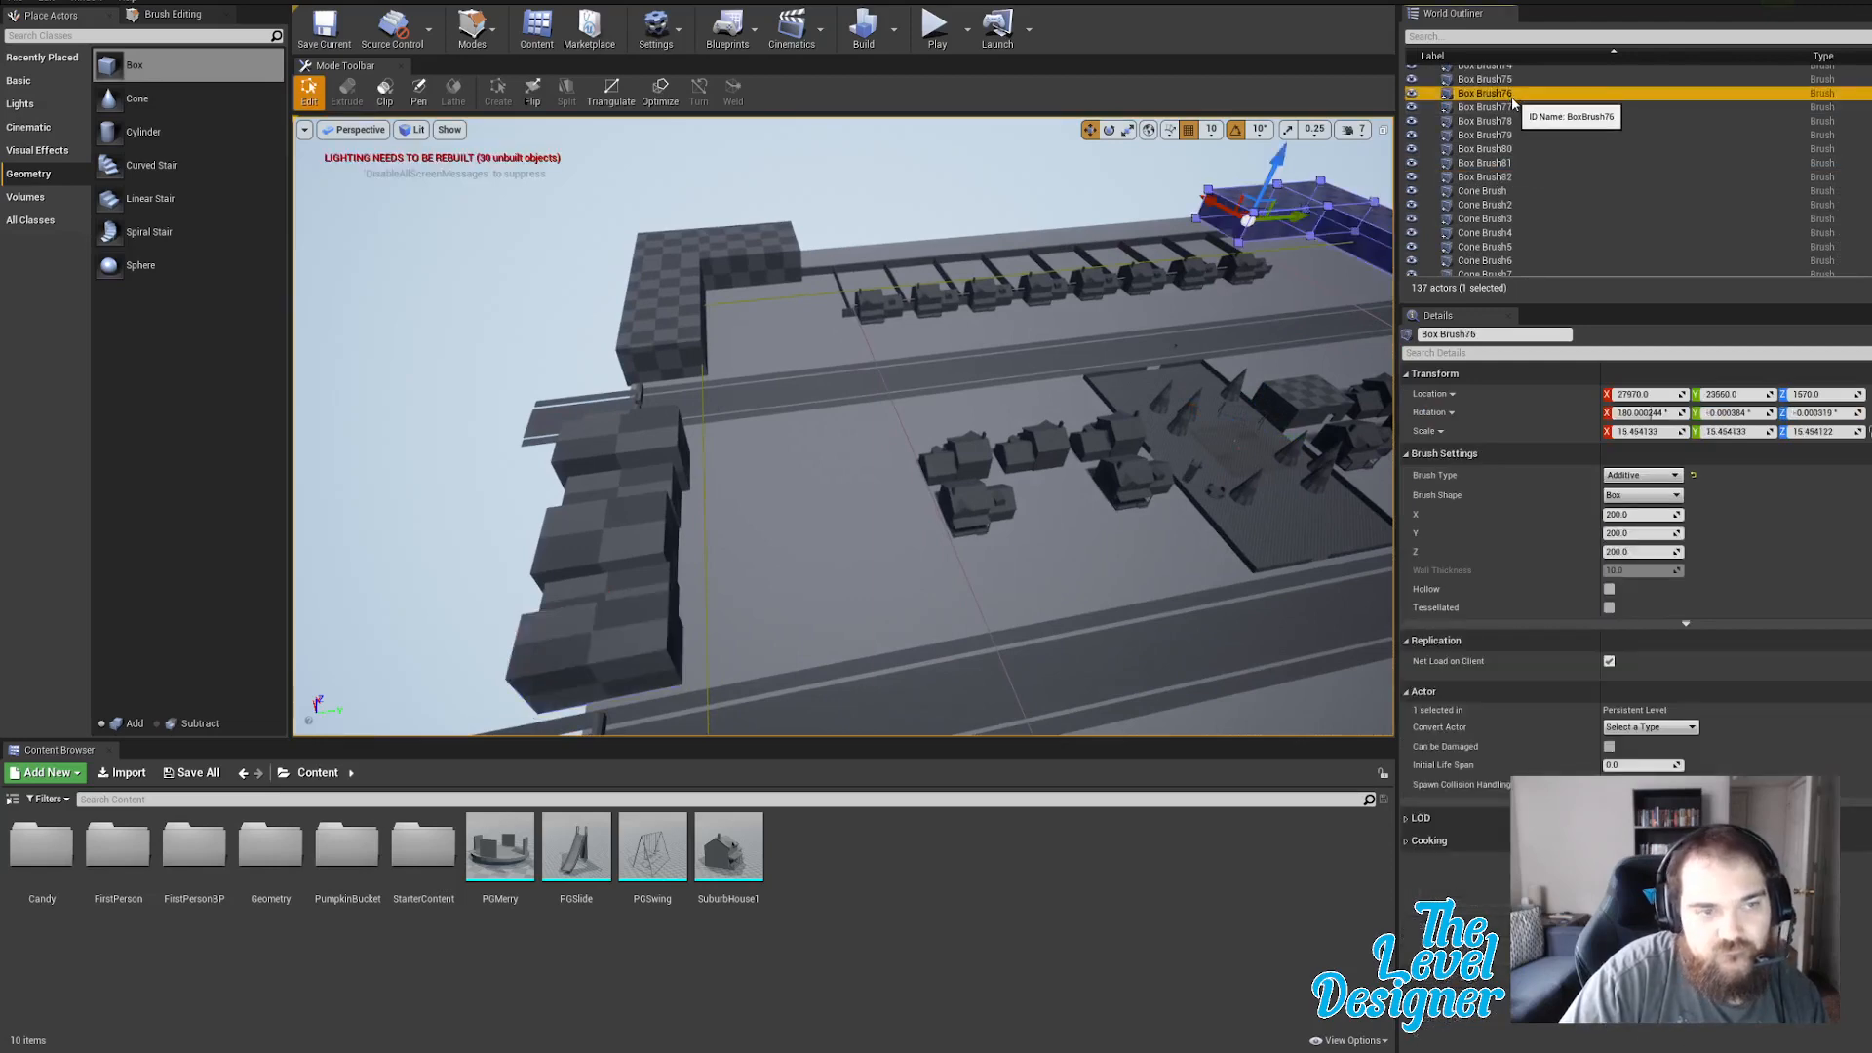
click(1517, 108)
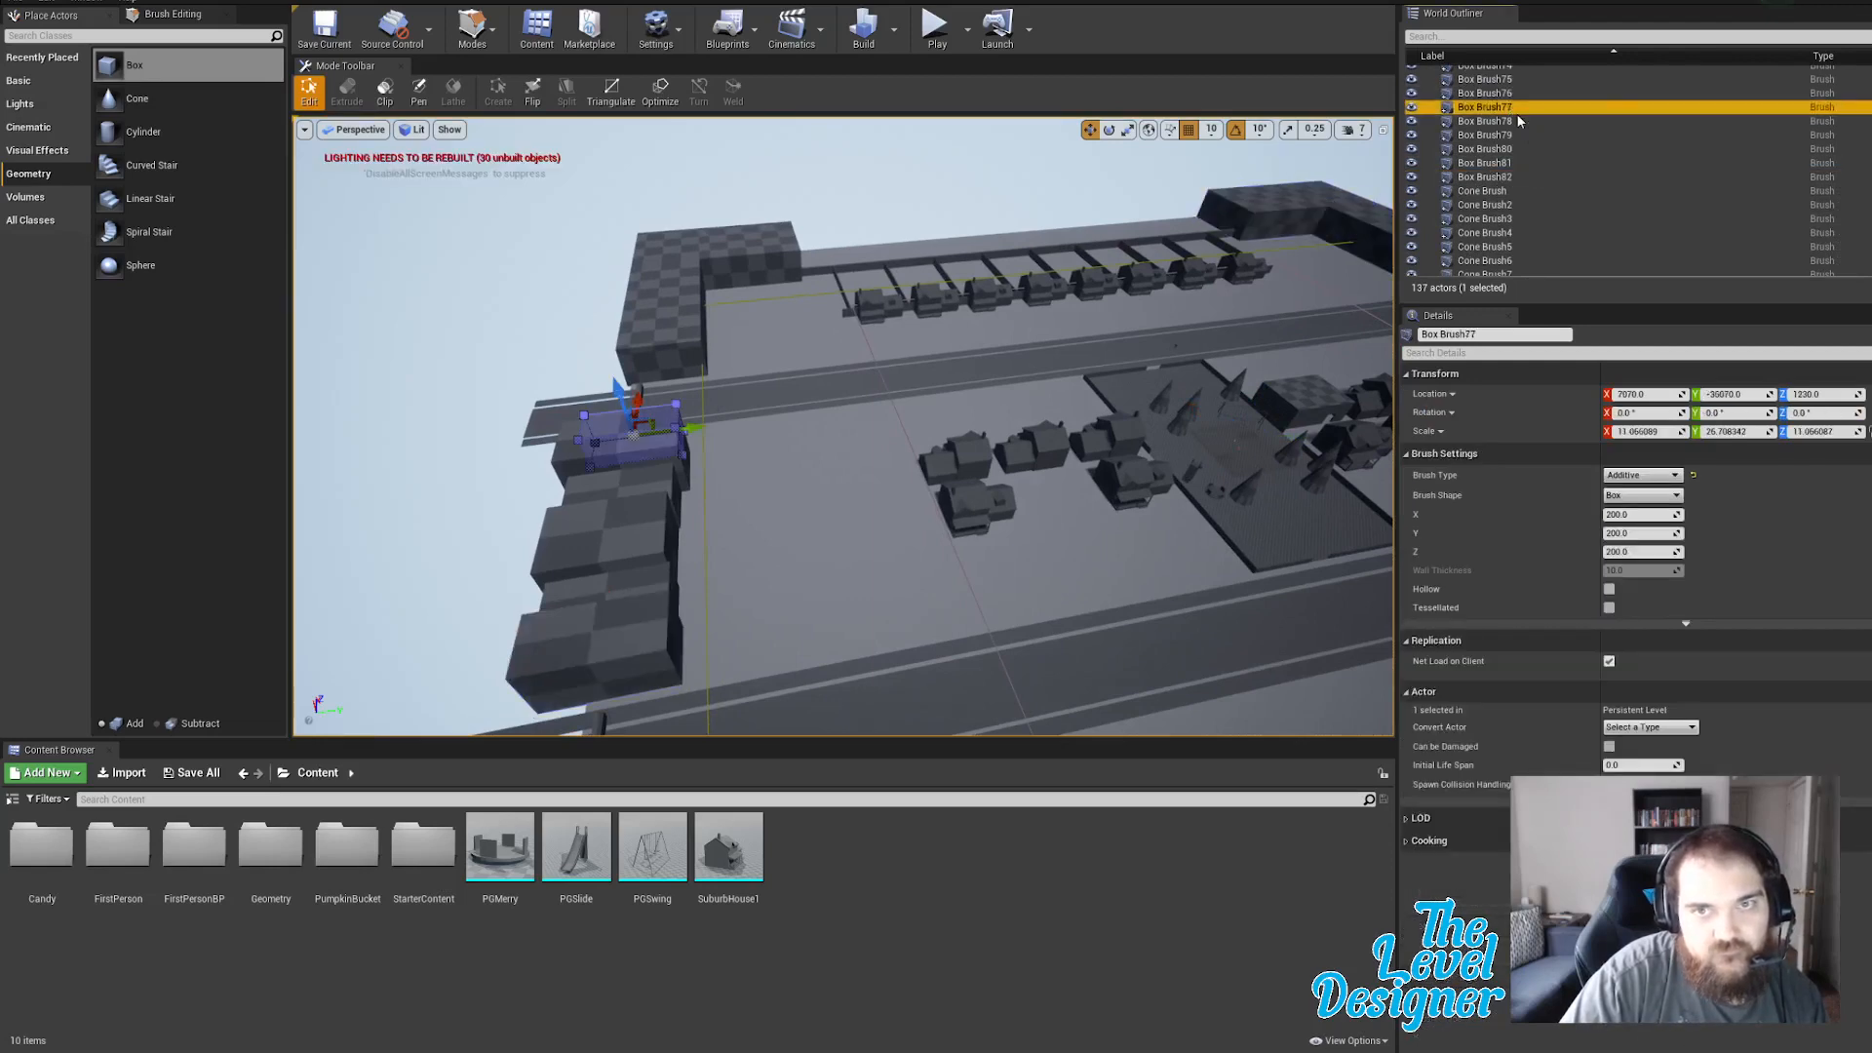
shift+click(1509, 178)
right_drag(1206, 485, 1317, 485)
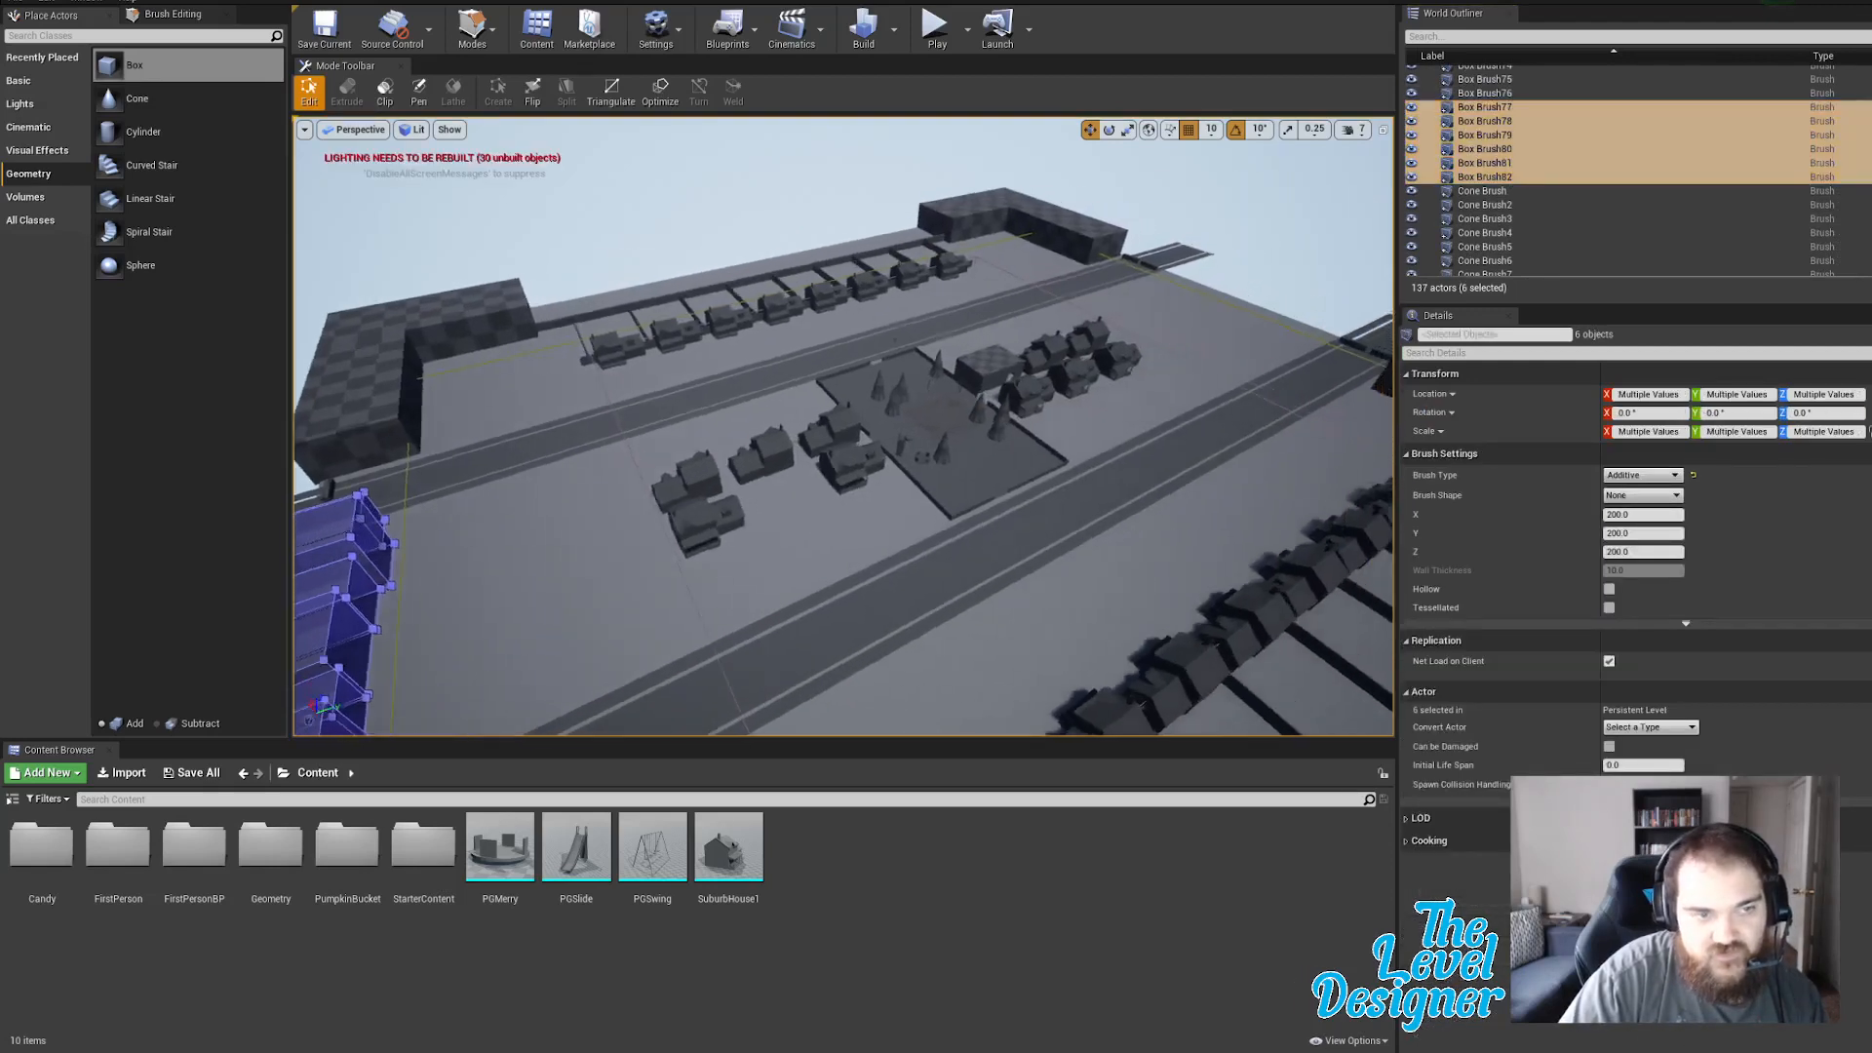
key(d)
right_drag(1010, 544, 858, 546)
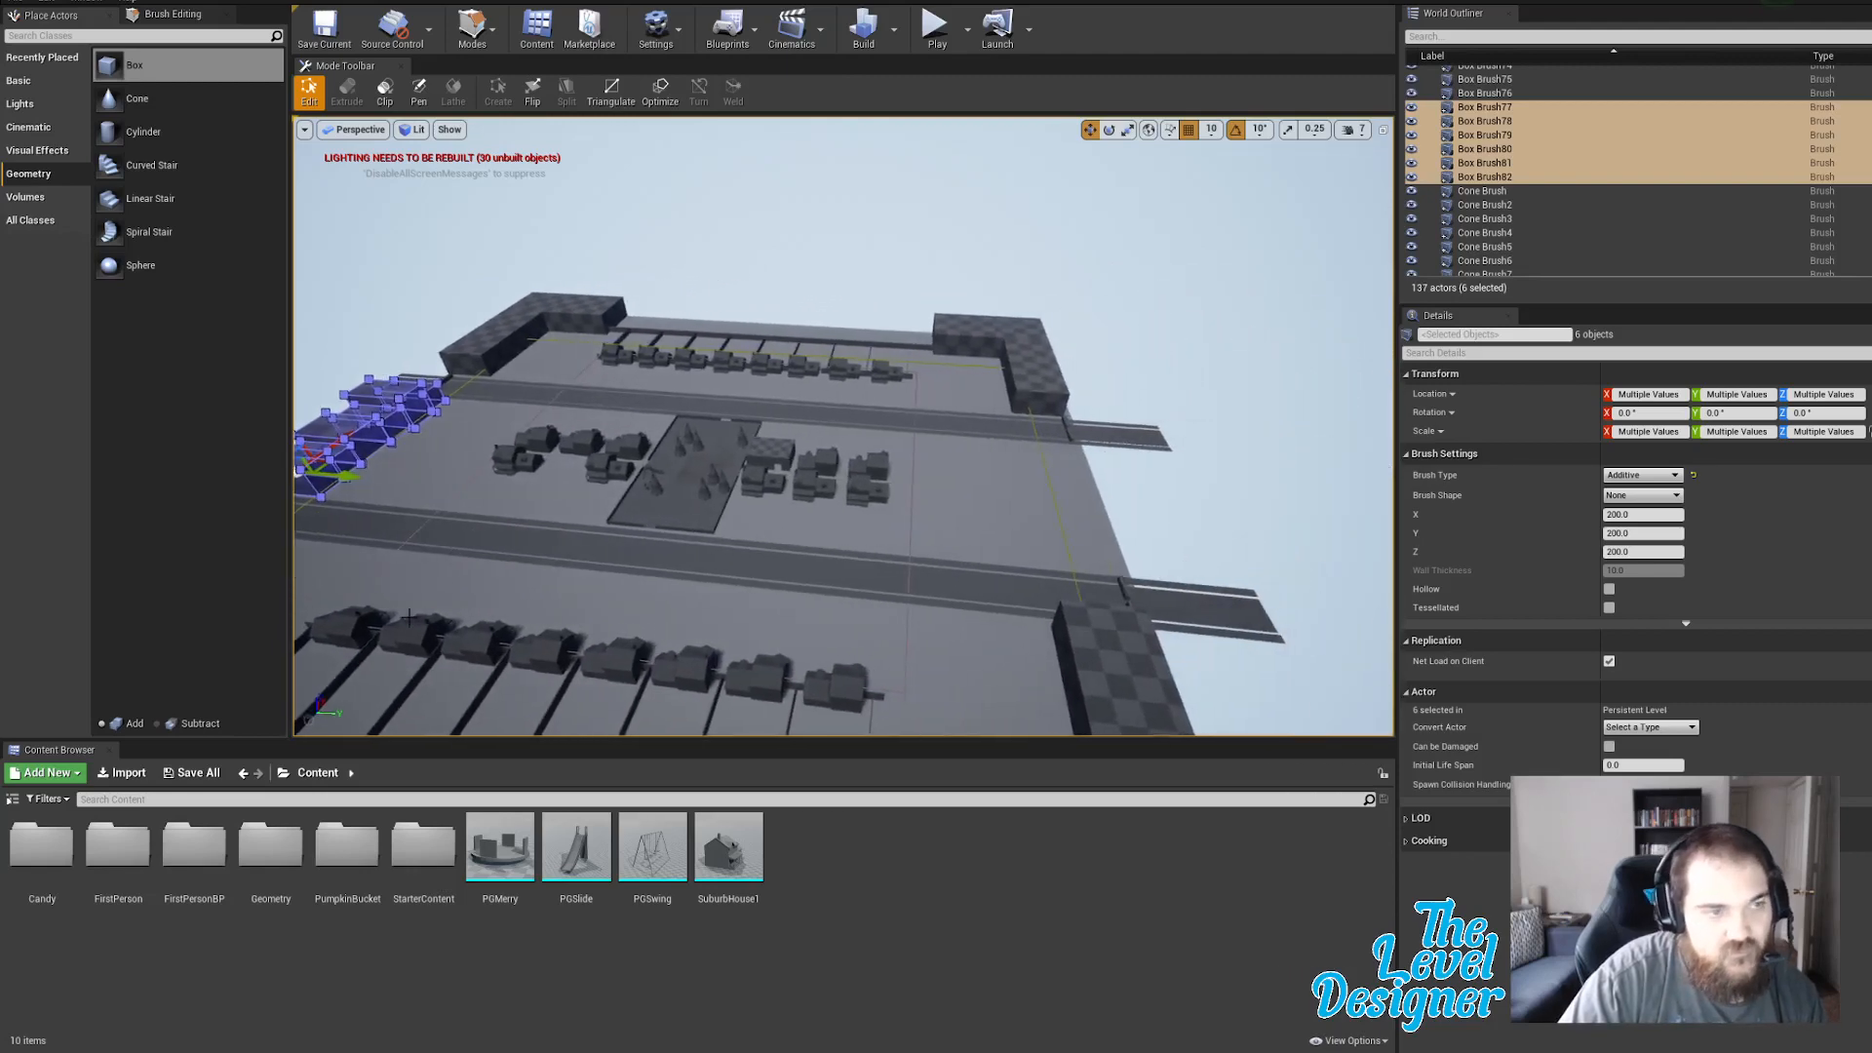
key(ctrl+w)
drag(346, 476, 1183, 560)
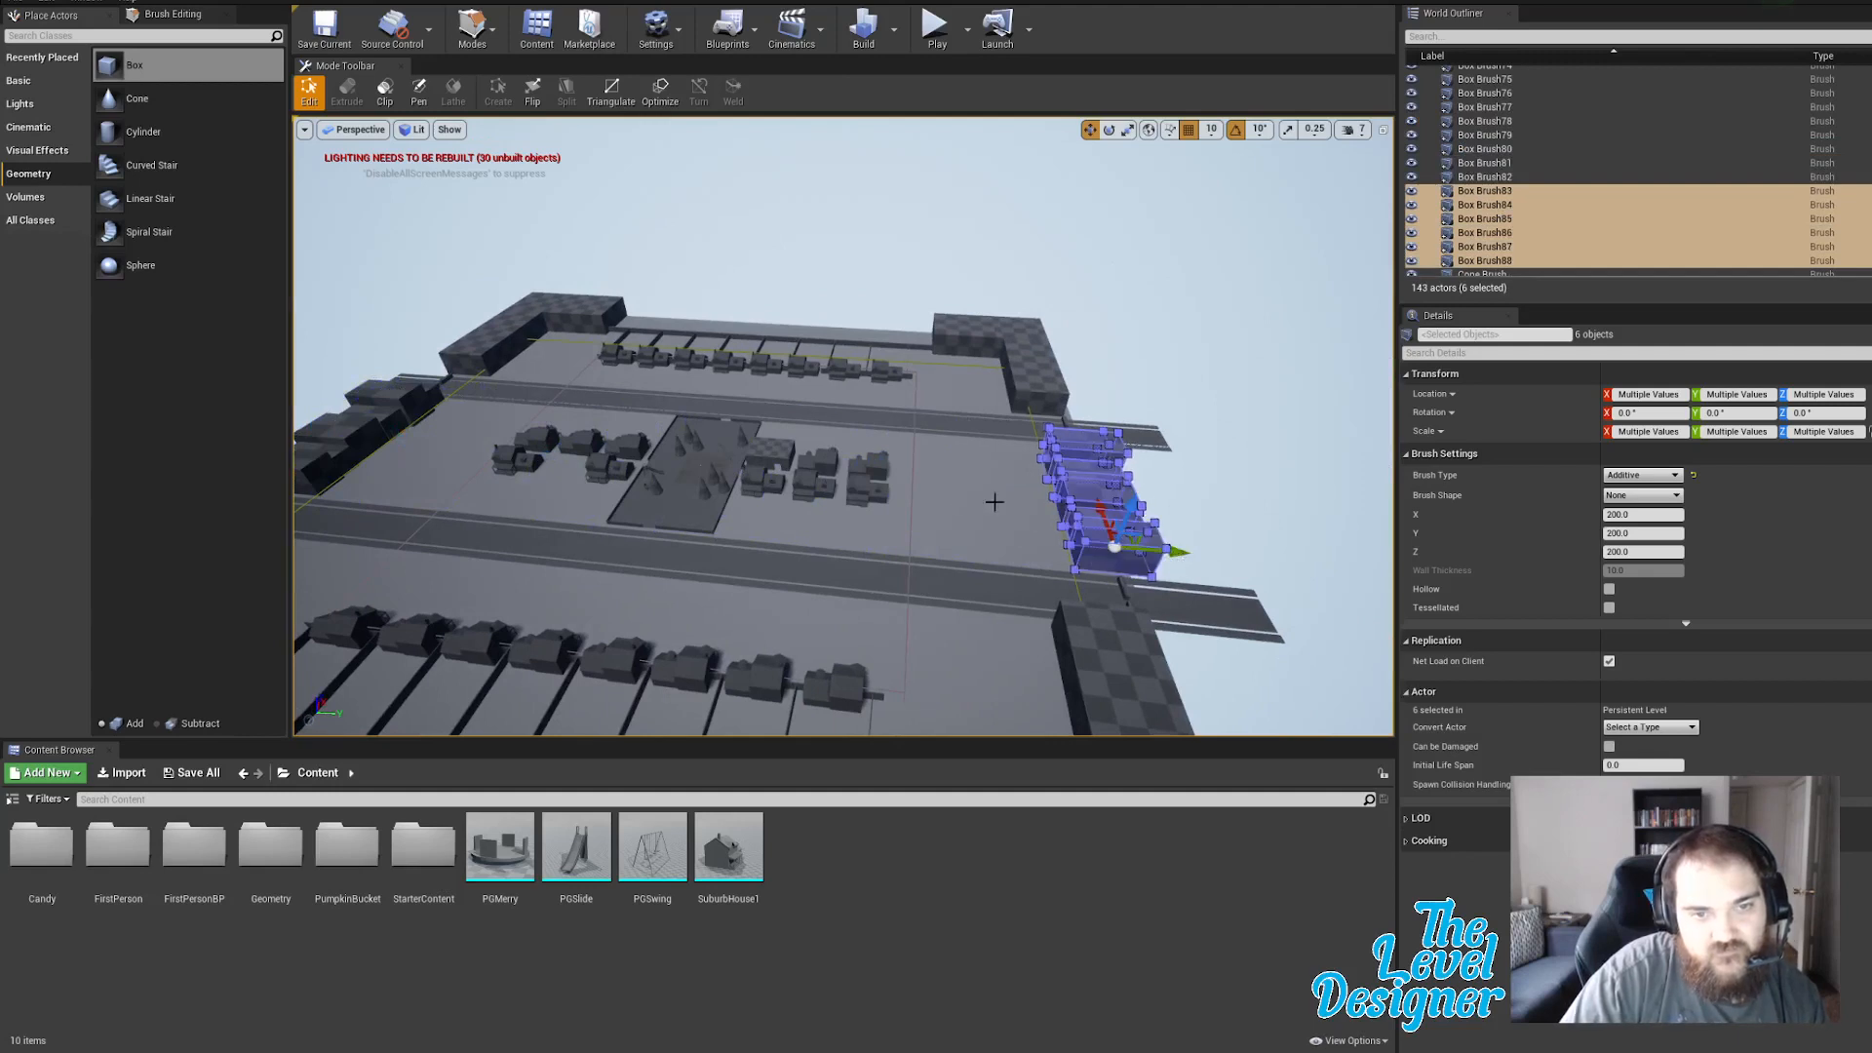
Try adding inner store rows by duplicating the new row inward and copying that set across to the level's other end.
mouse_move(959, 504)
right_down()
mouse_move(1019, 509)
mouse_move(959, 504)
right_up()
key(d)
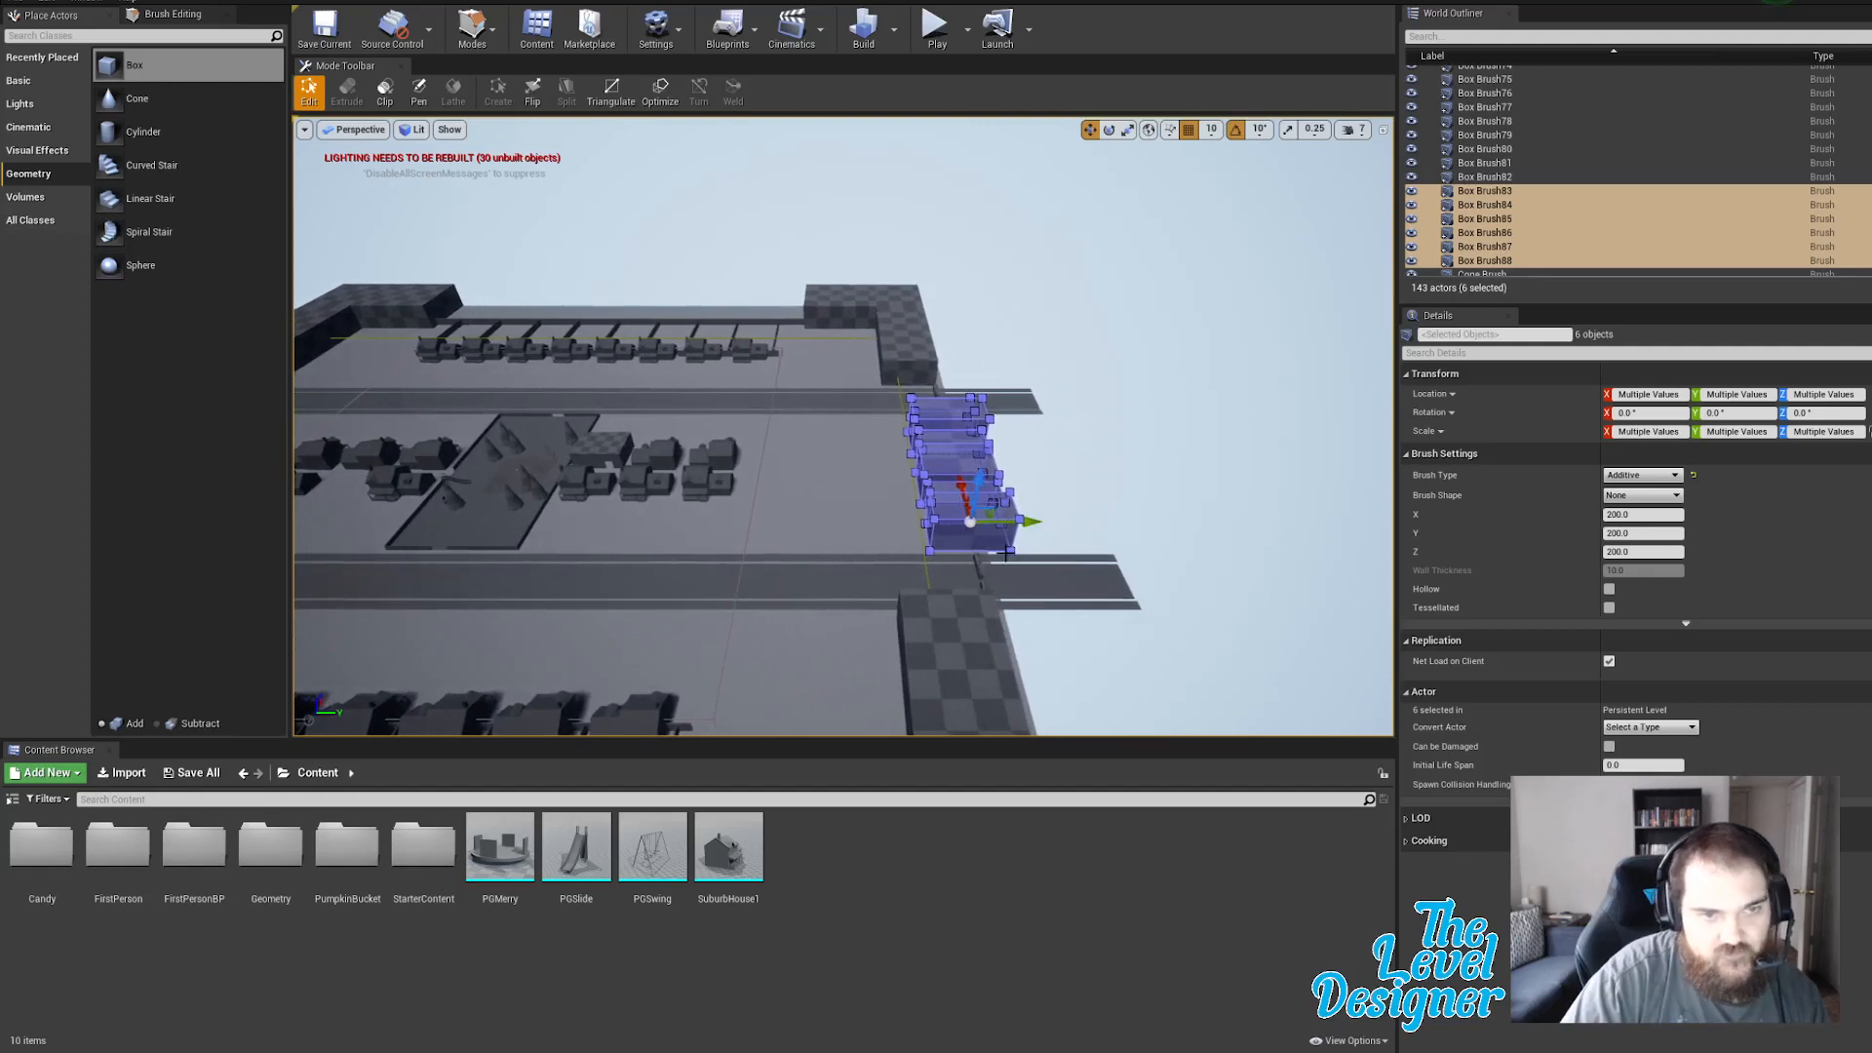
alt+drag(1028, 532, 866, 509)
right_drag(881, 528, 742, 522)
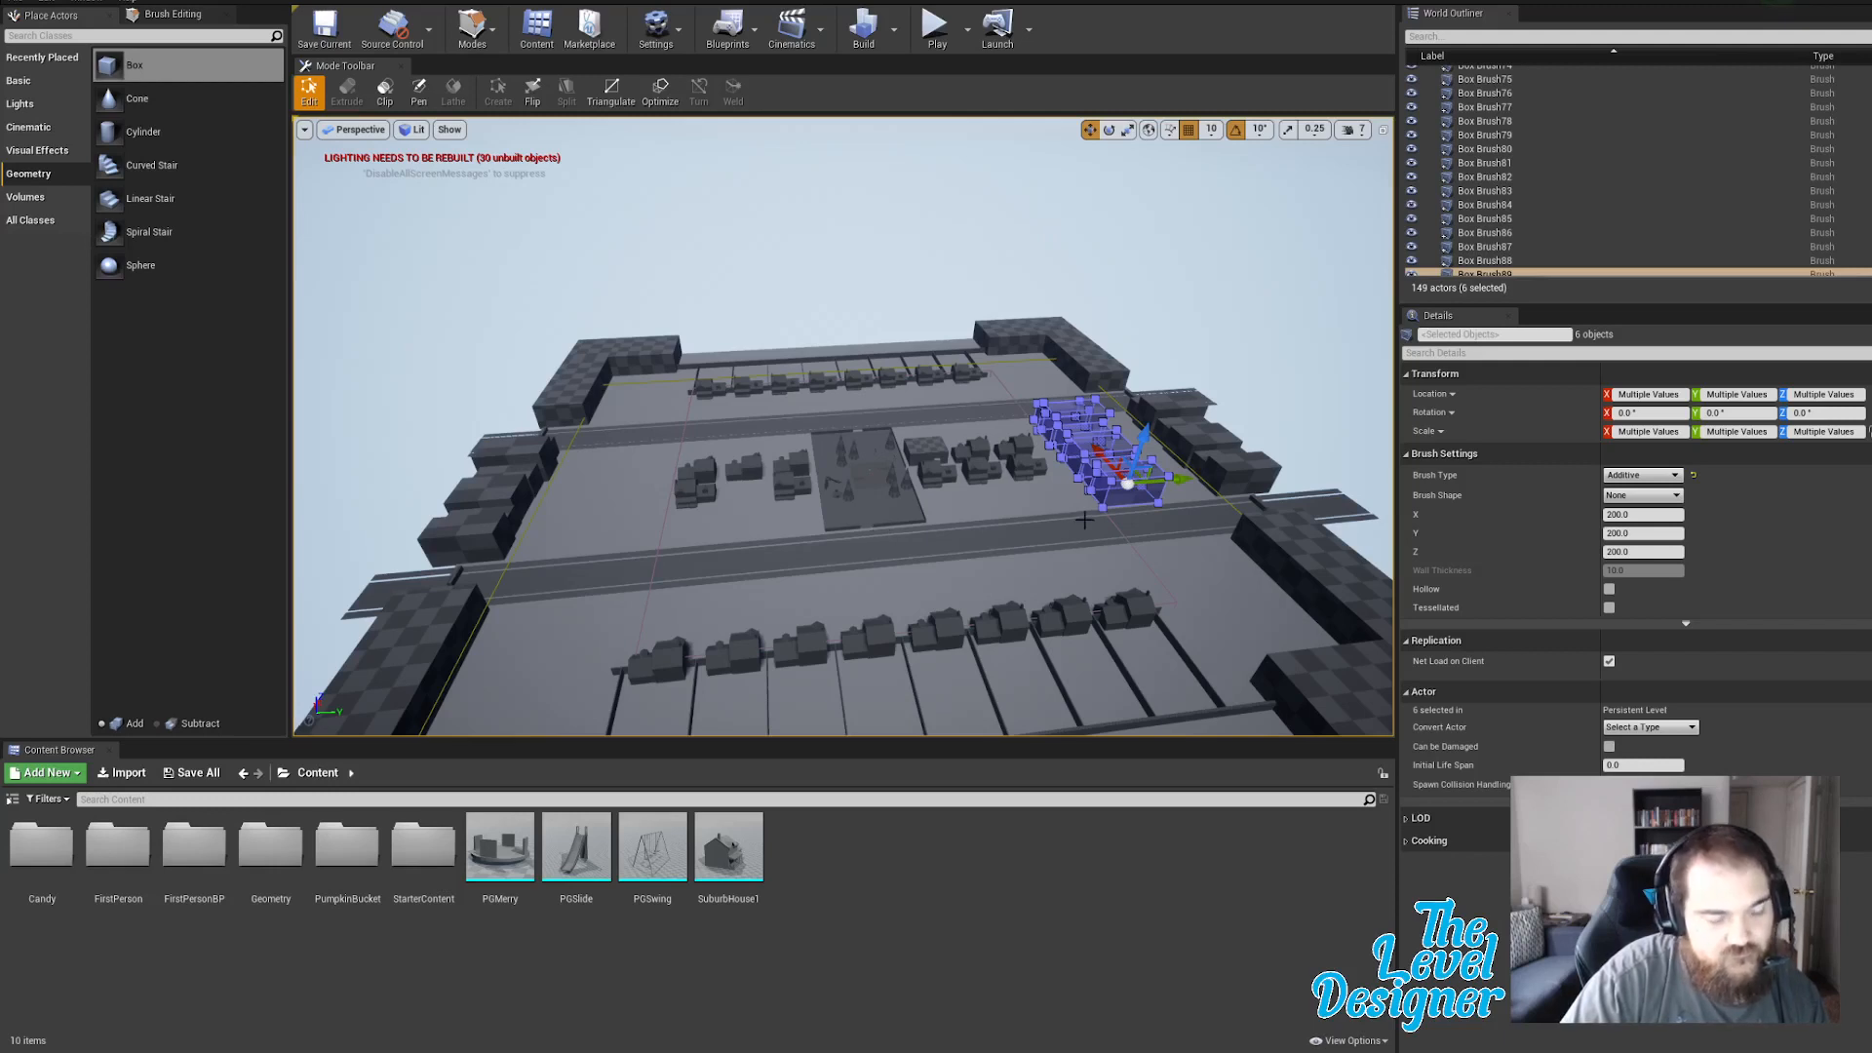
alt+drag(1192, 479, 683, 493)
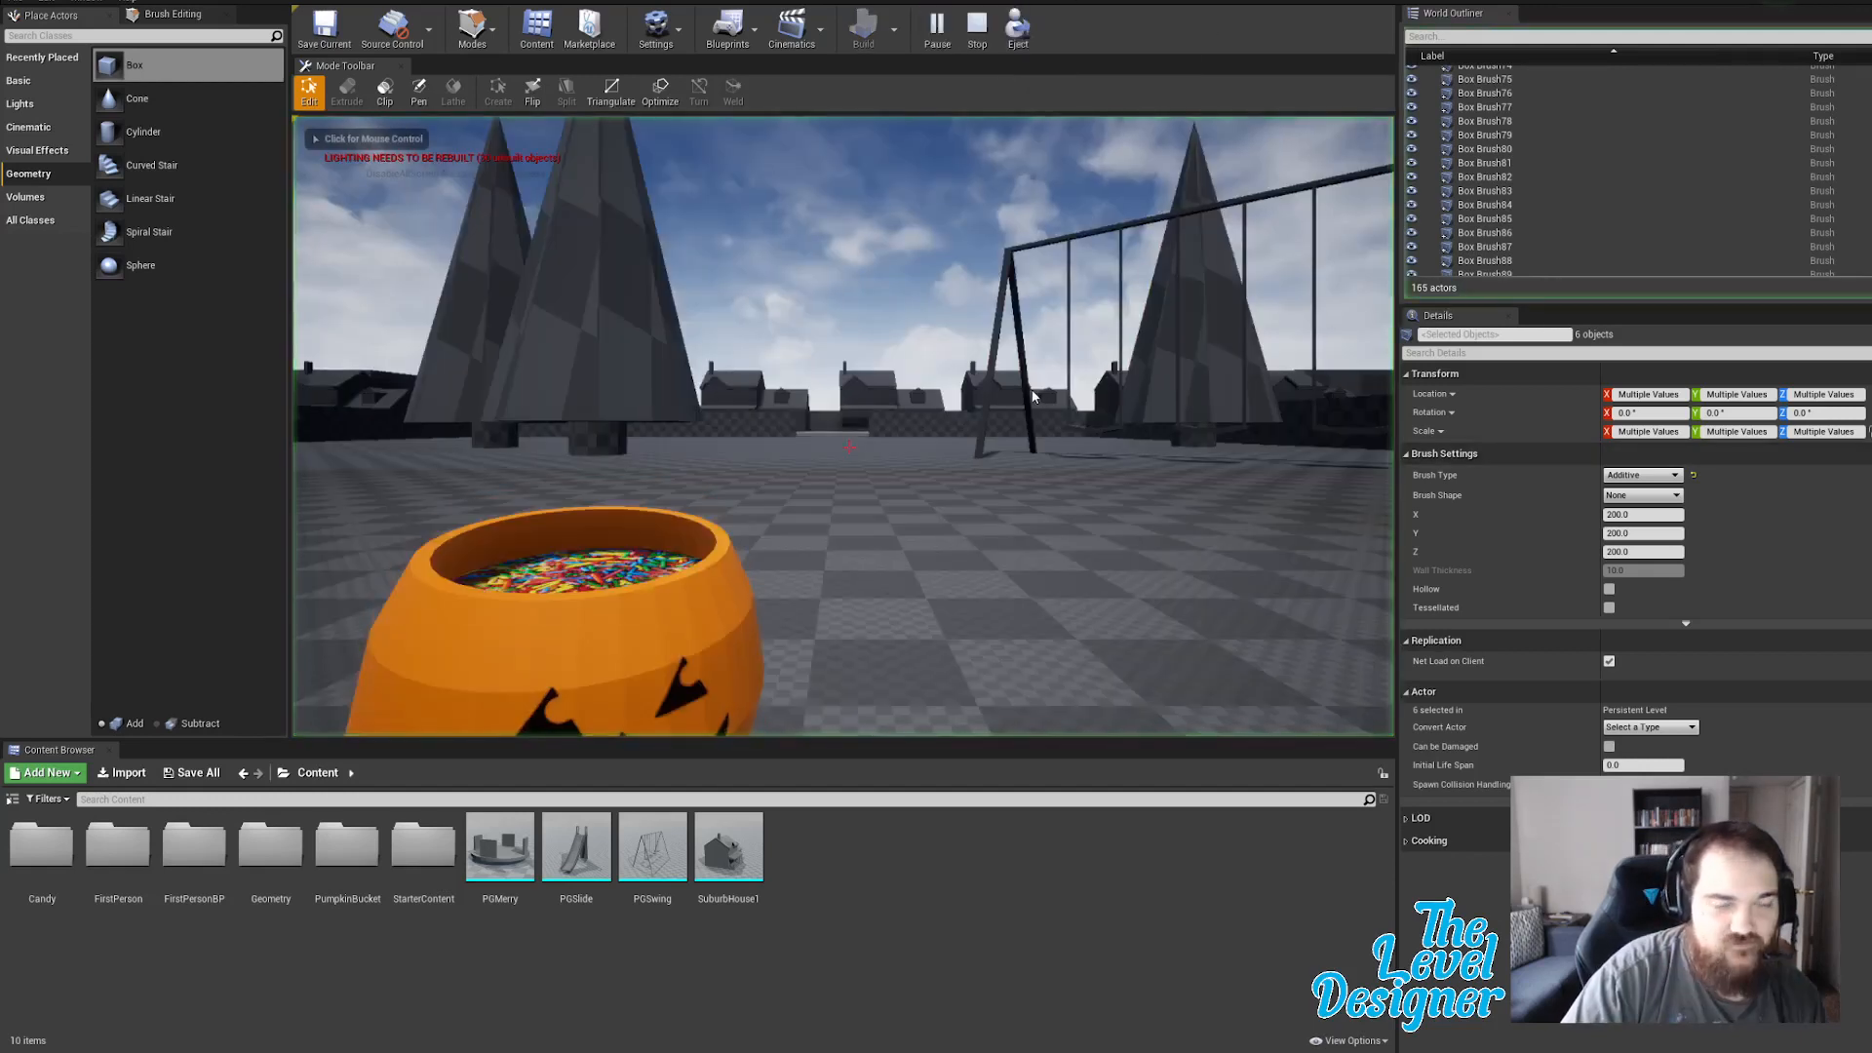
Play-test the level, walking from the playground across the park and onto the road to view the surrounding buildings.
click(985, 400)
key(w)
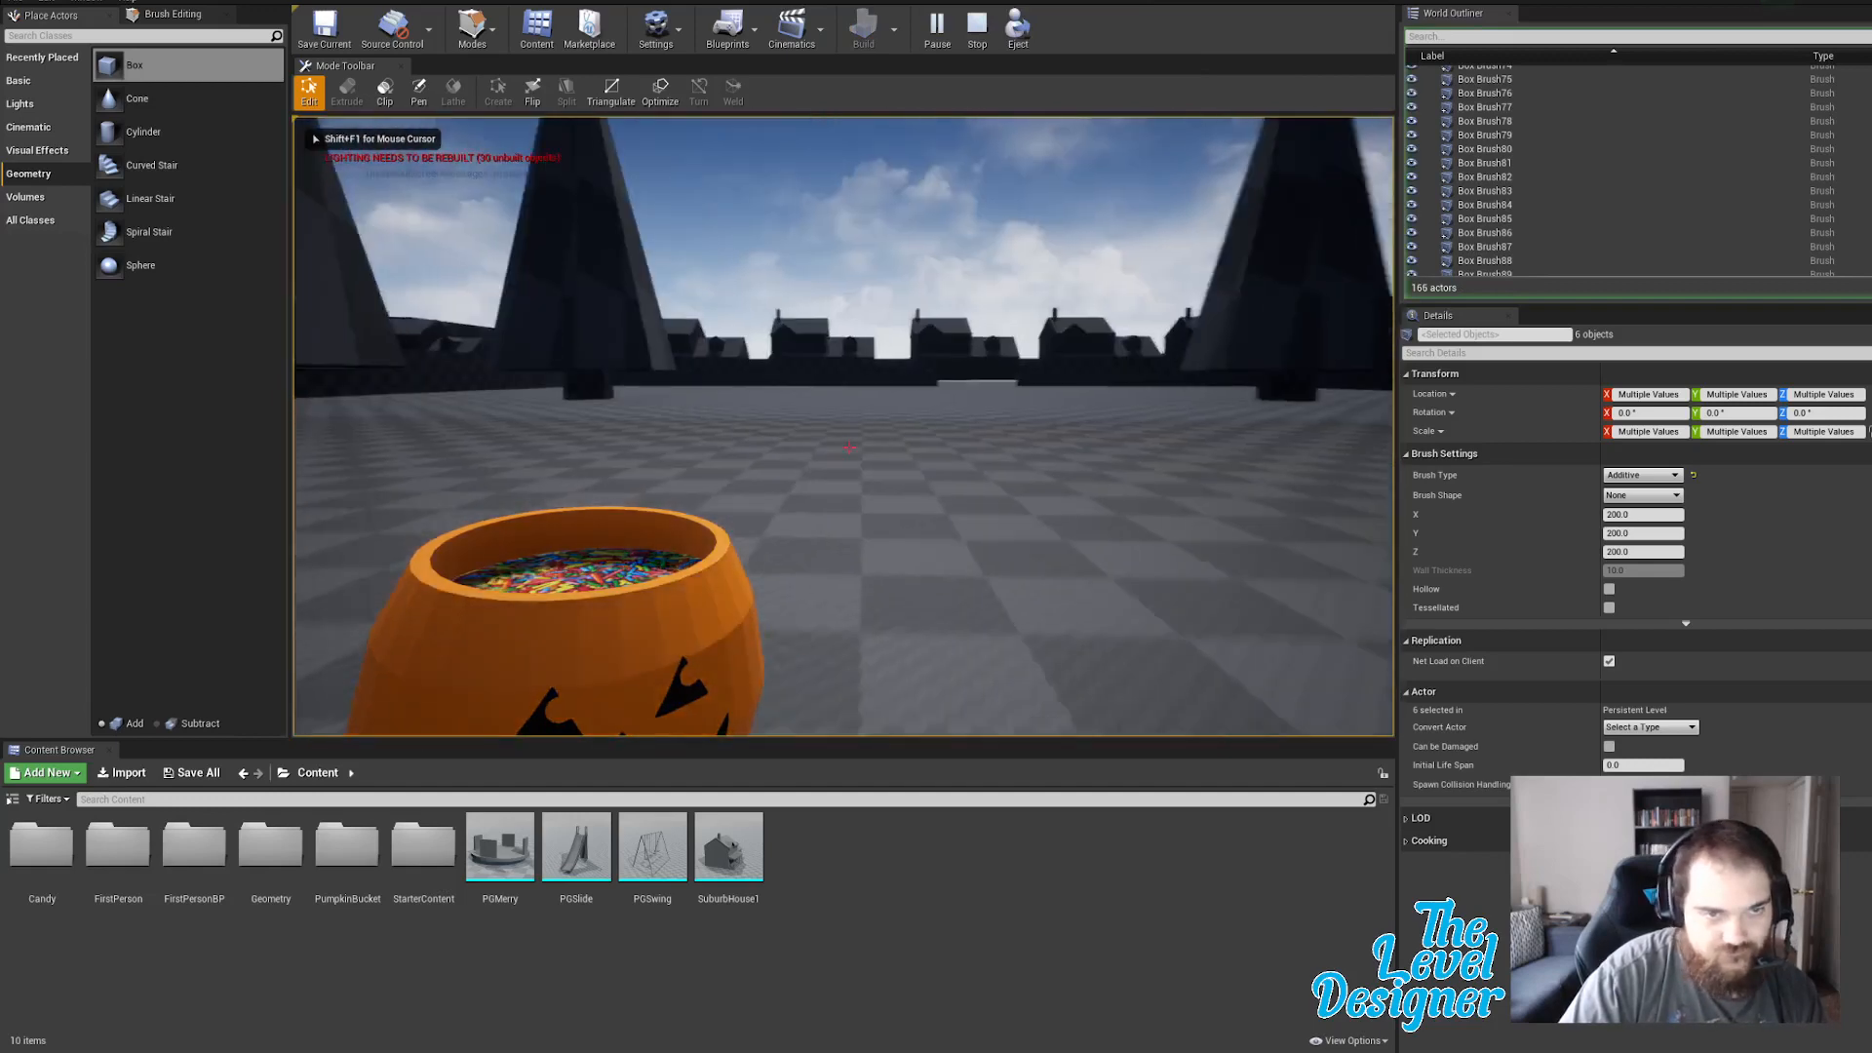
click(850, 447)
key(w)
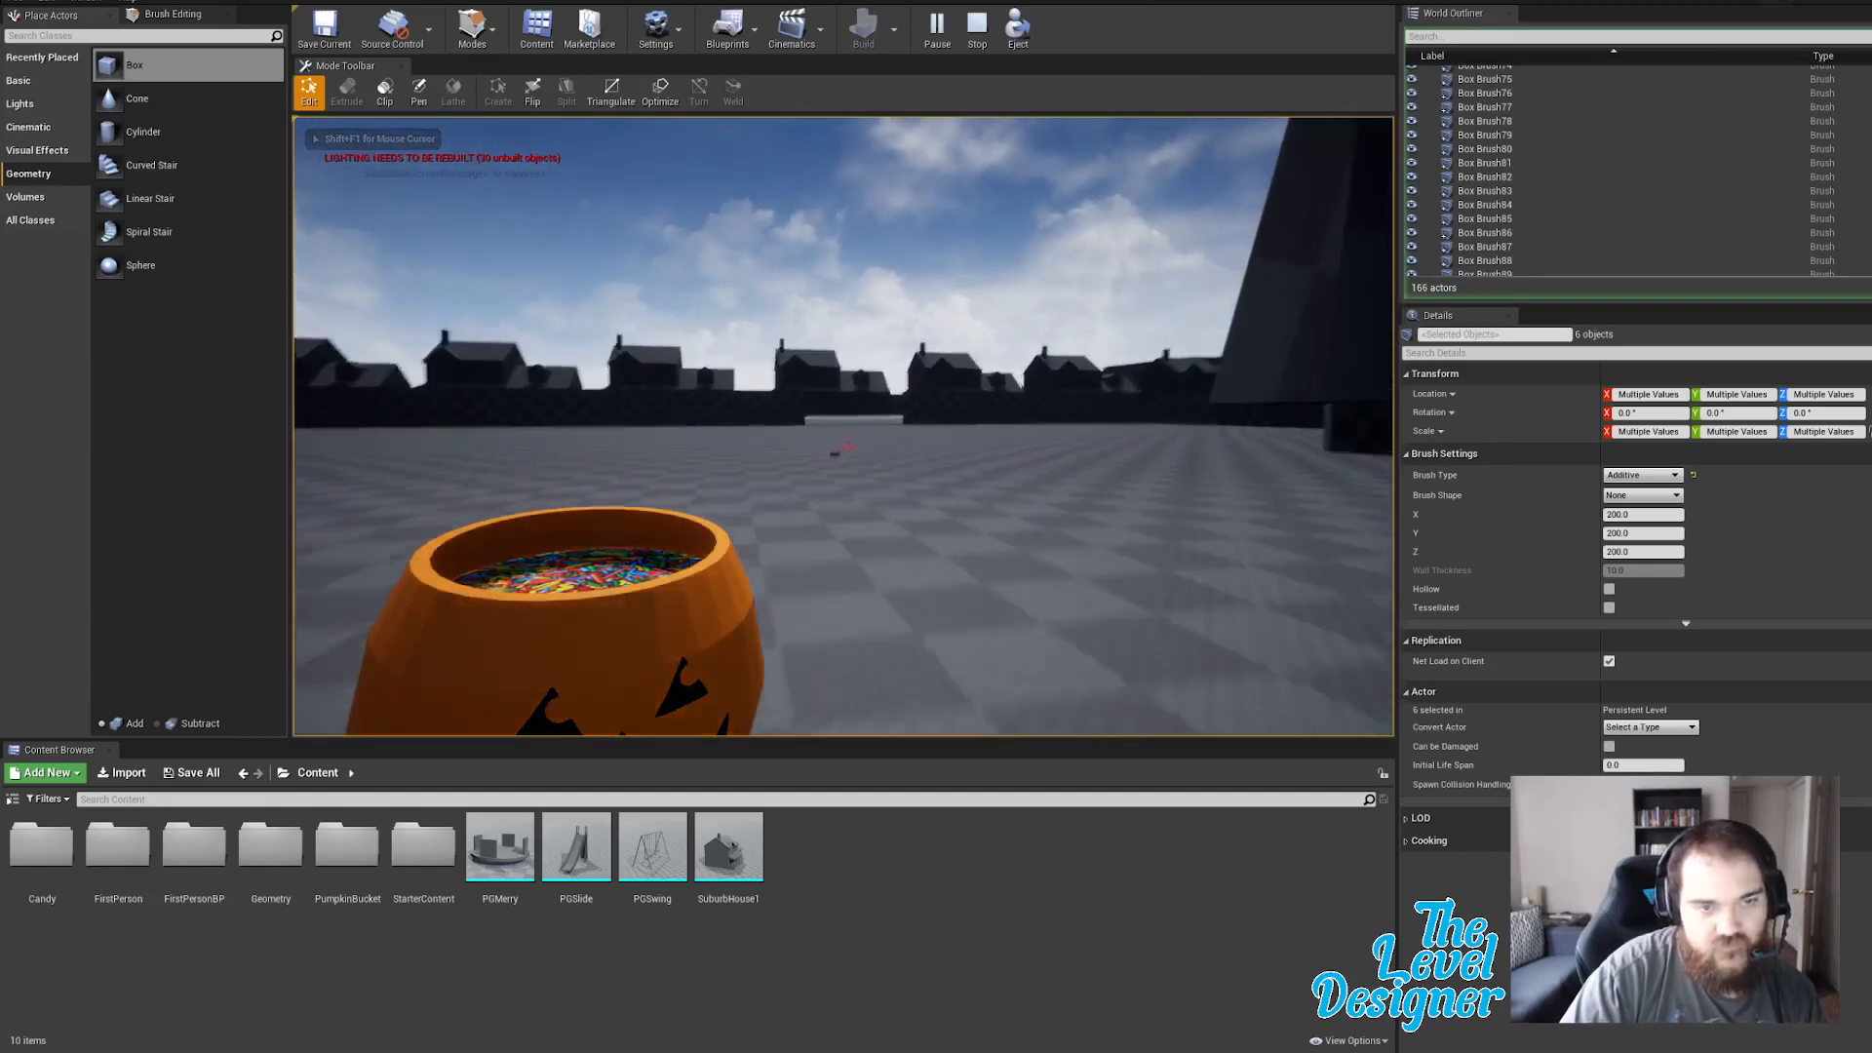
key(w)
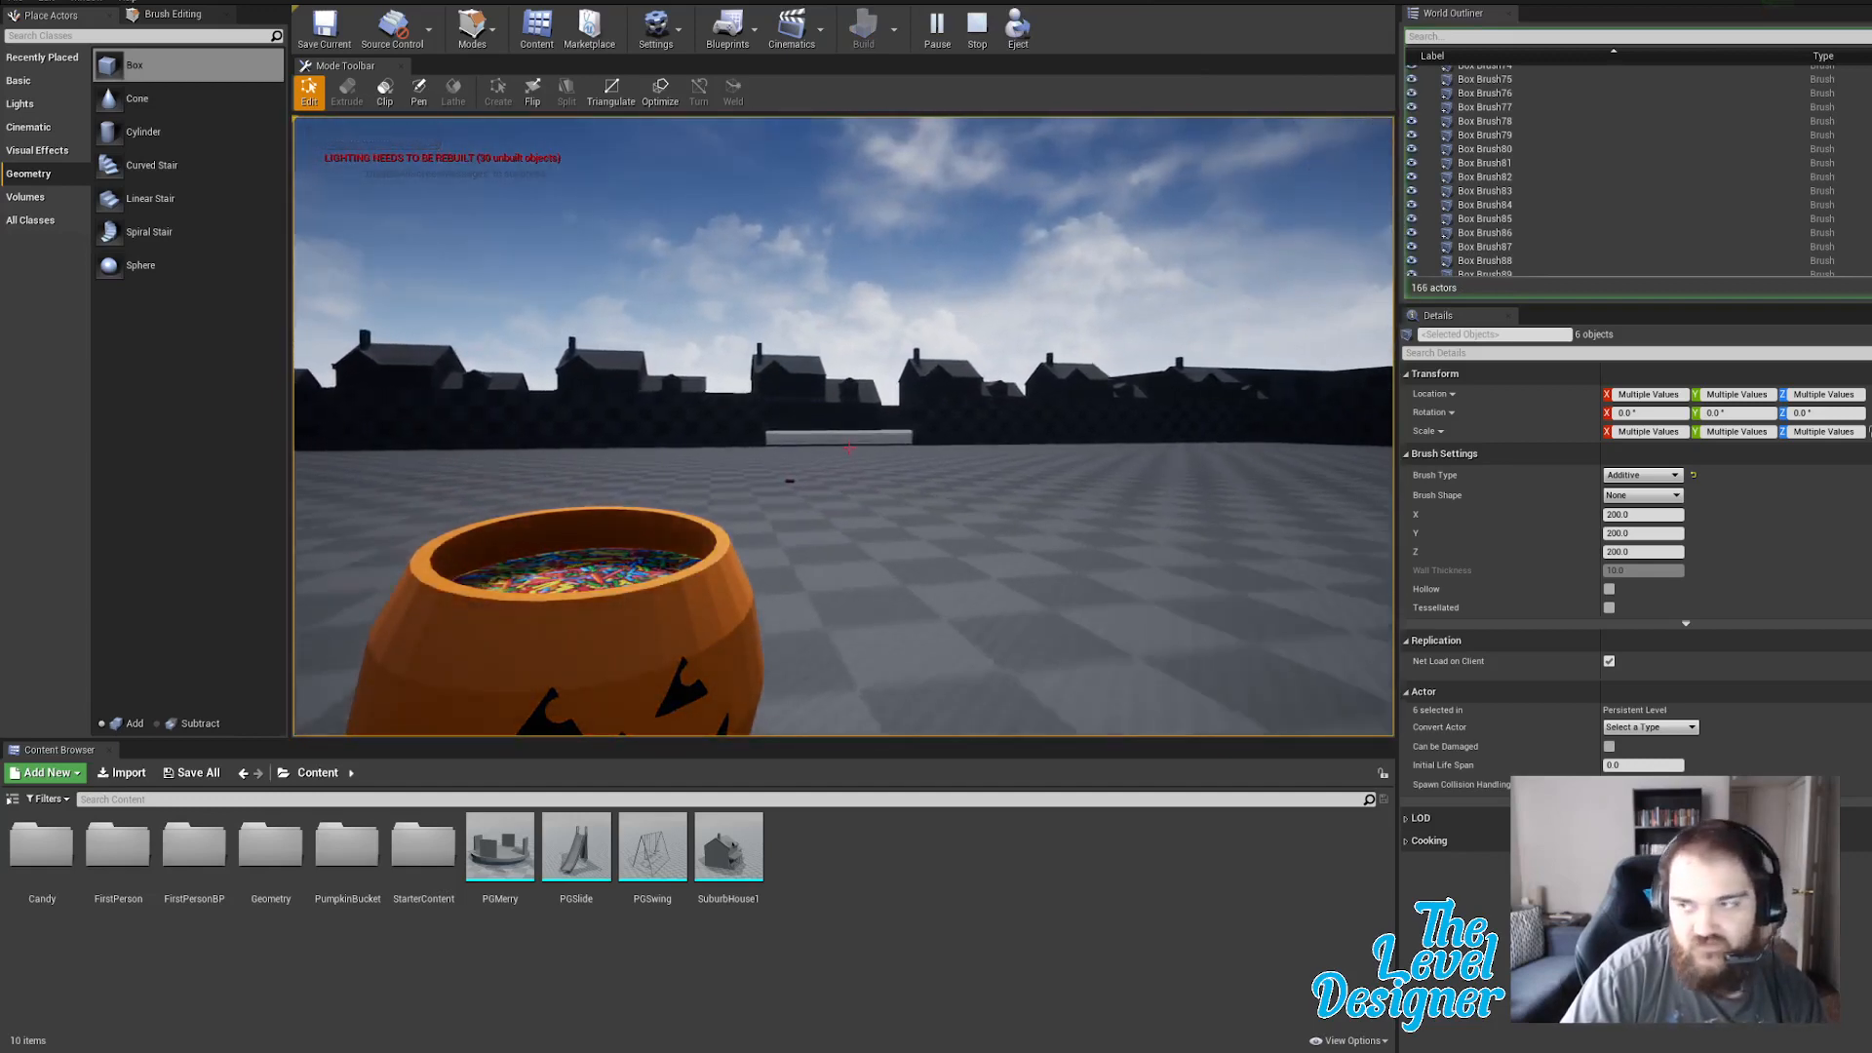
key(w)
click(849, 447)
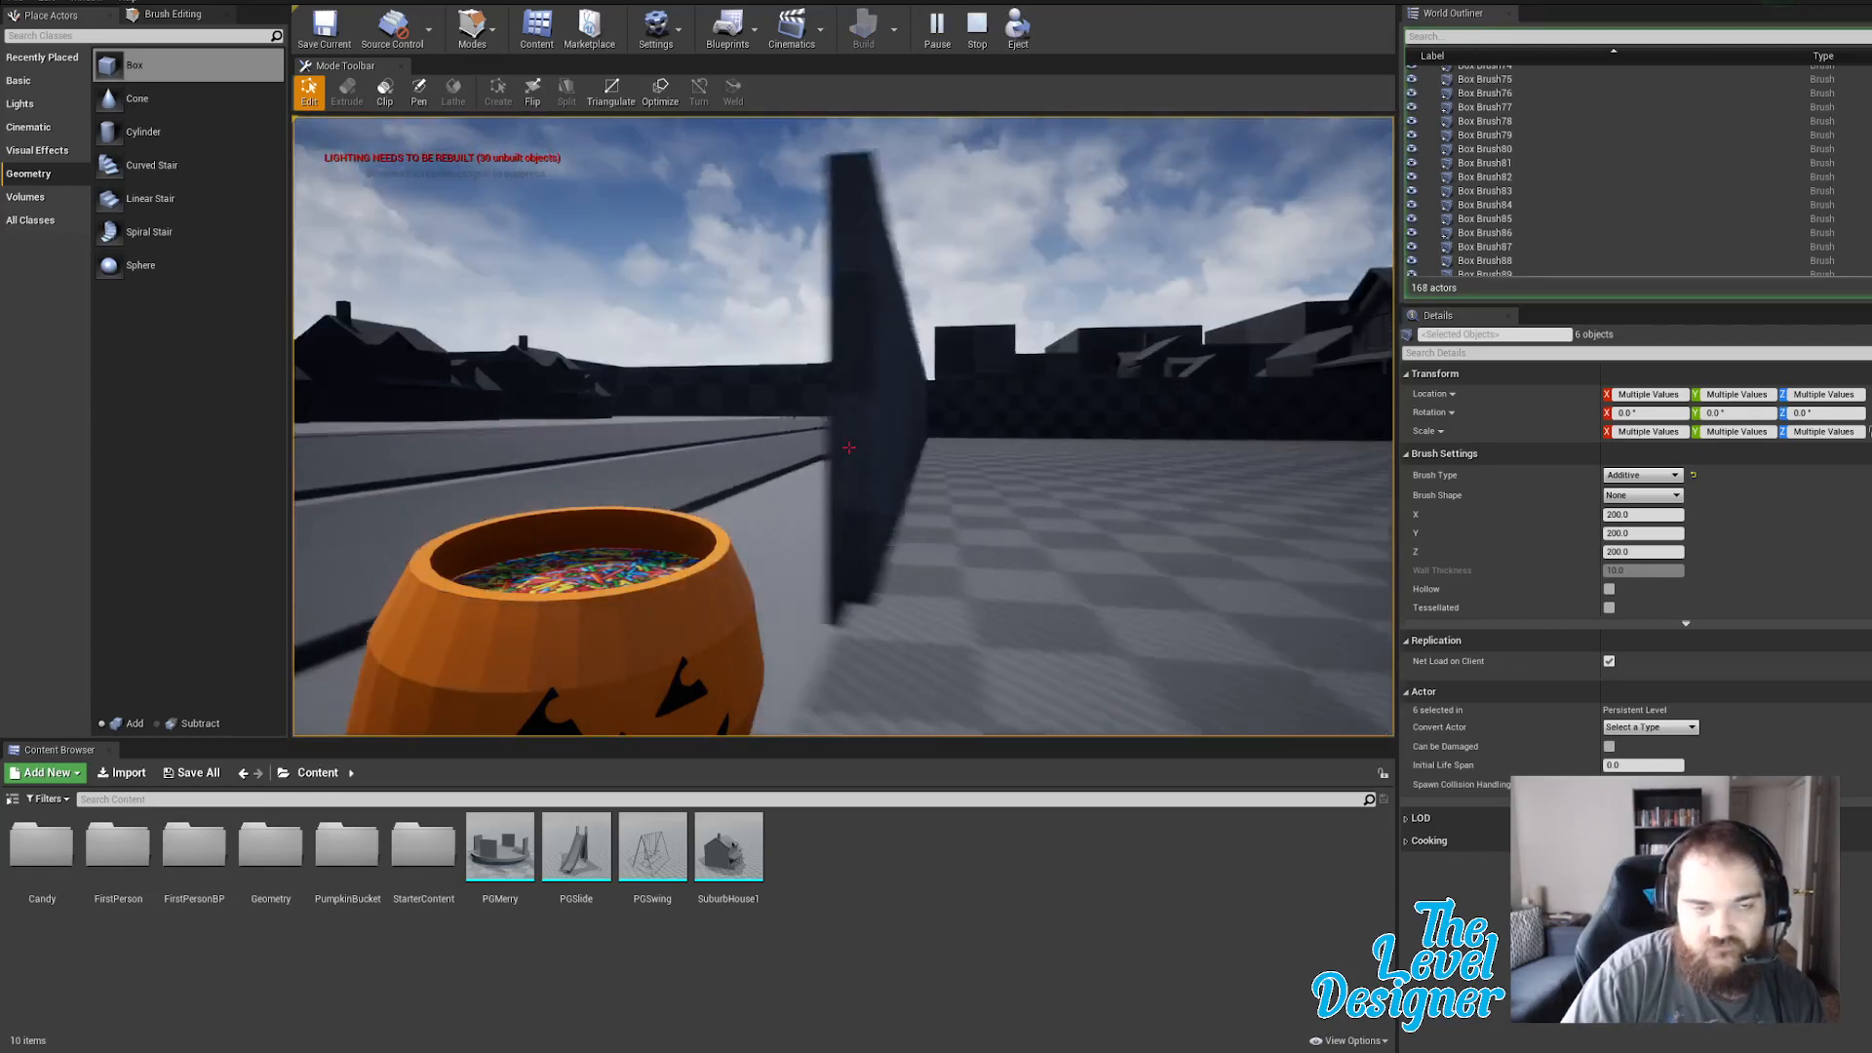
key(w)
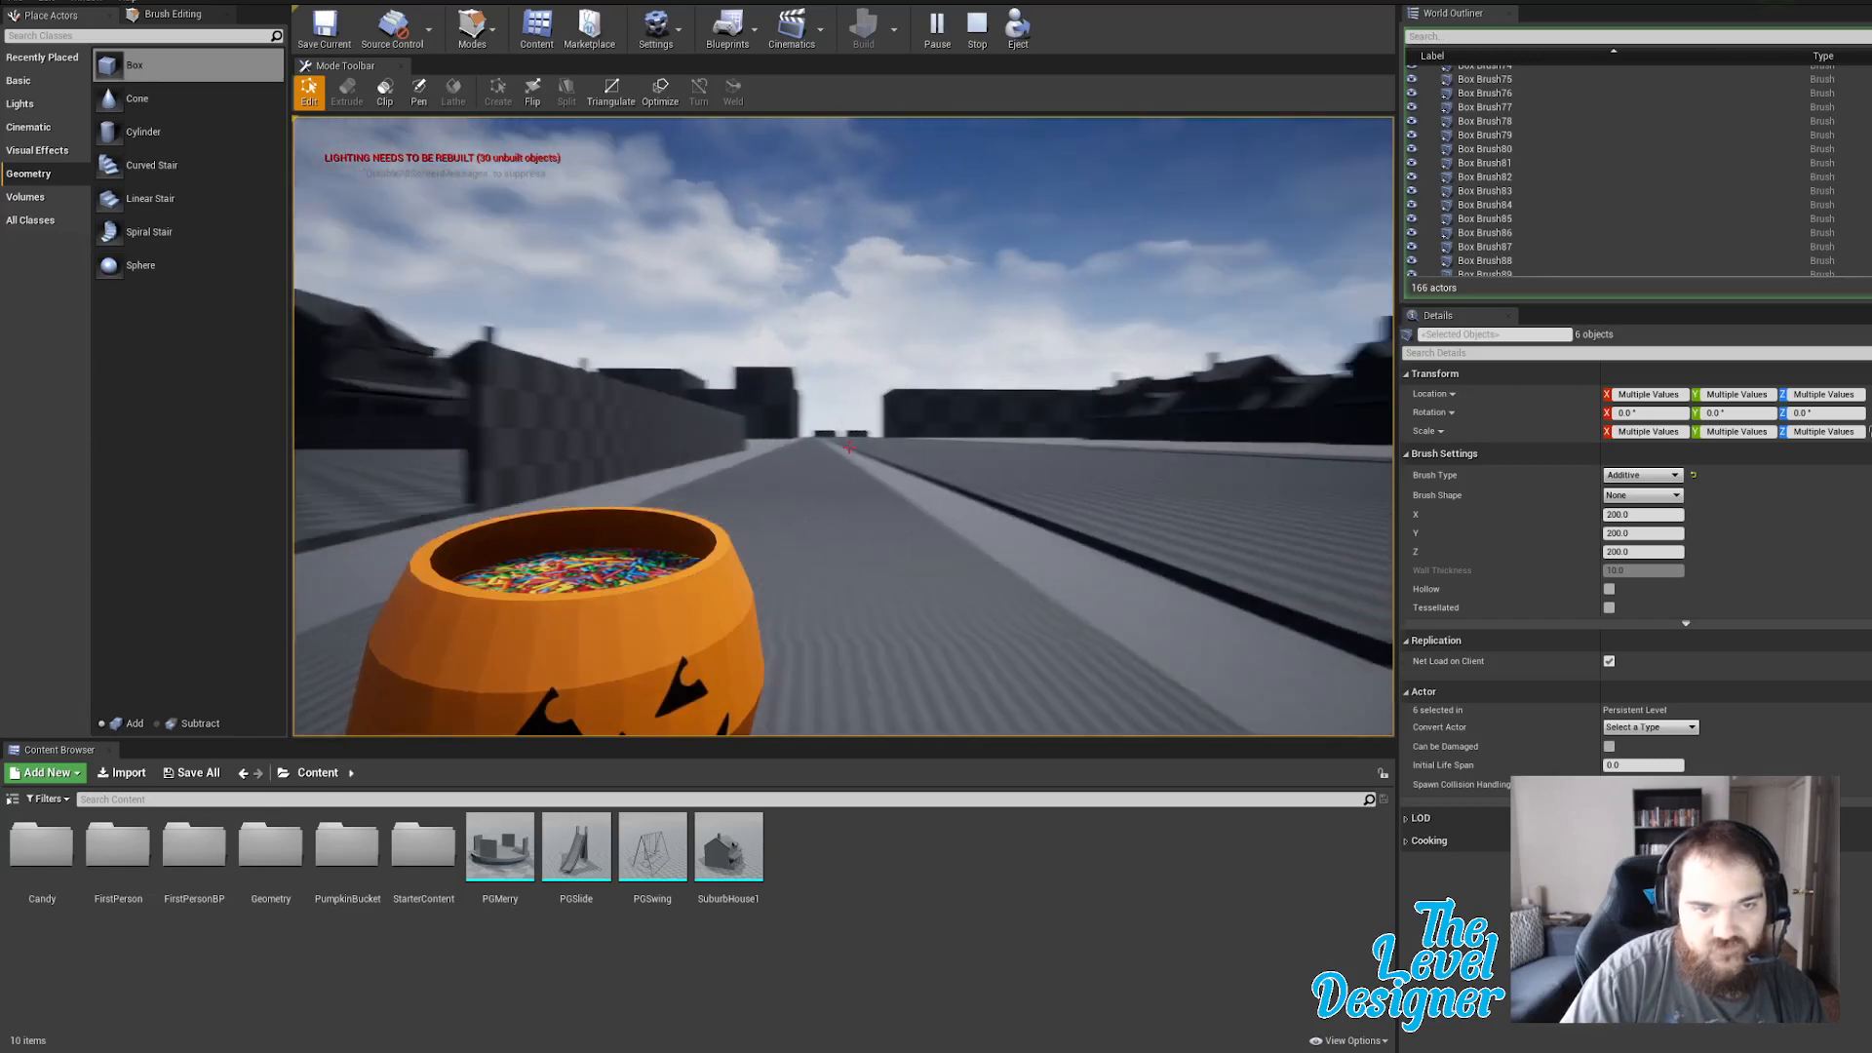
key(w)
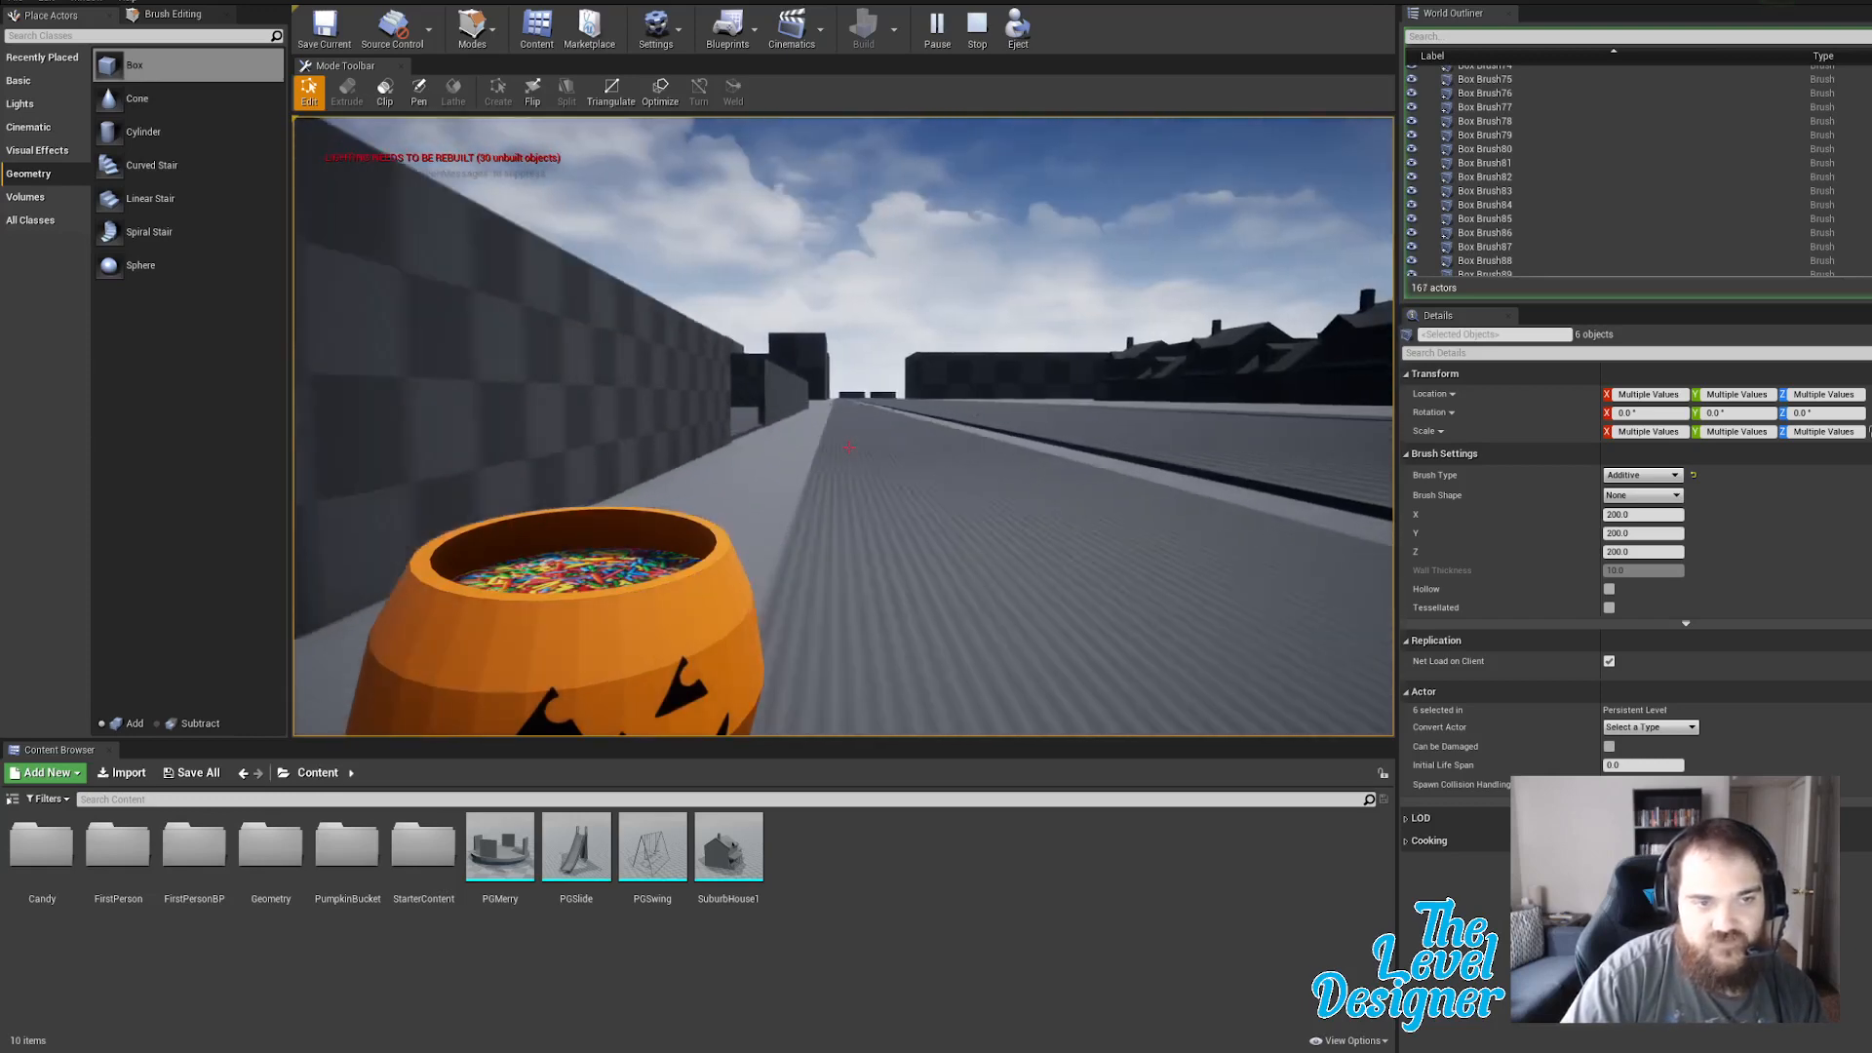
Follow the road toward the store row, throwing candy to judge the stores' size and distance from the houses.
click(850, 446)
click(850, 447)
key(w)
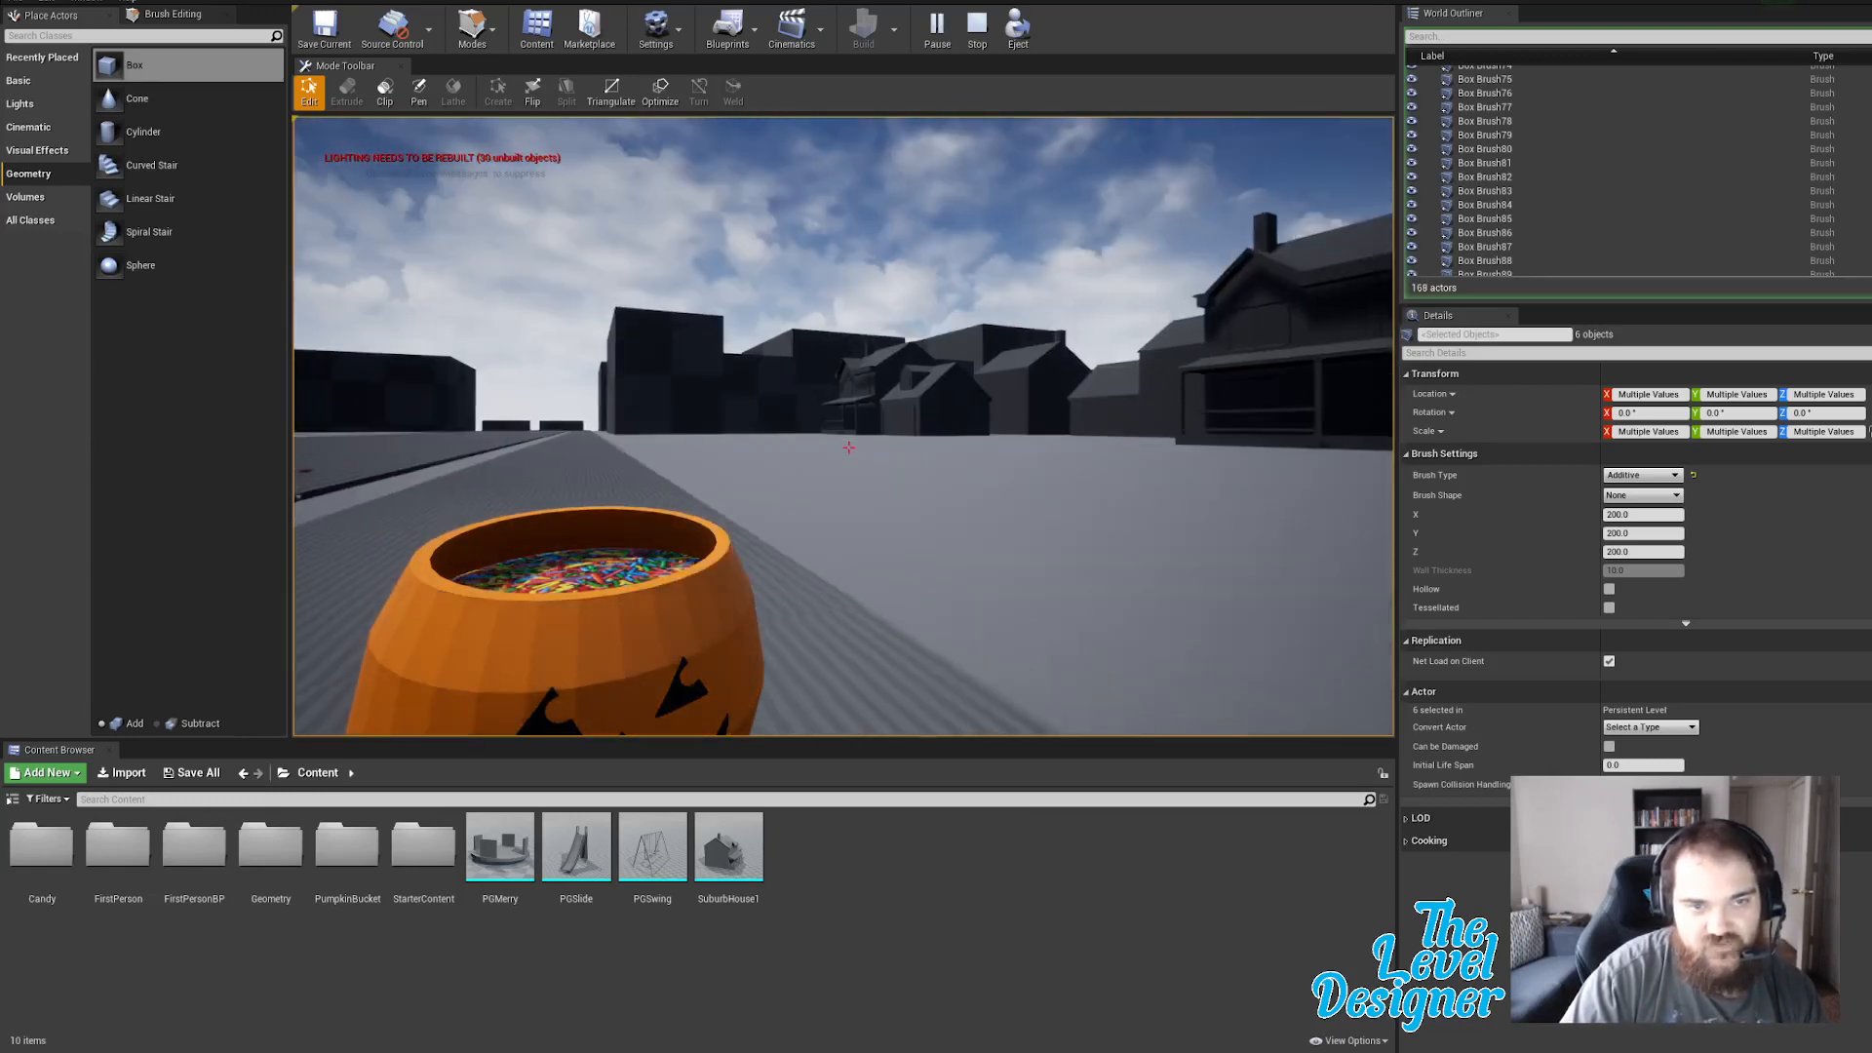
key(w)
click(849, 447)
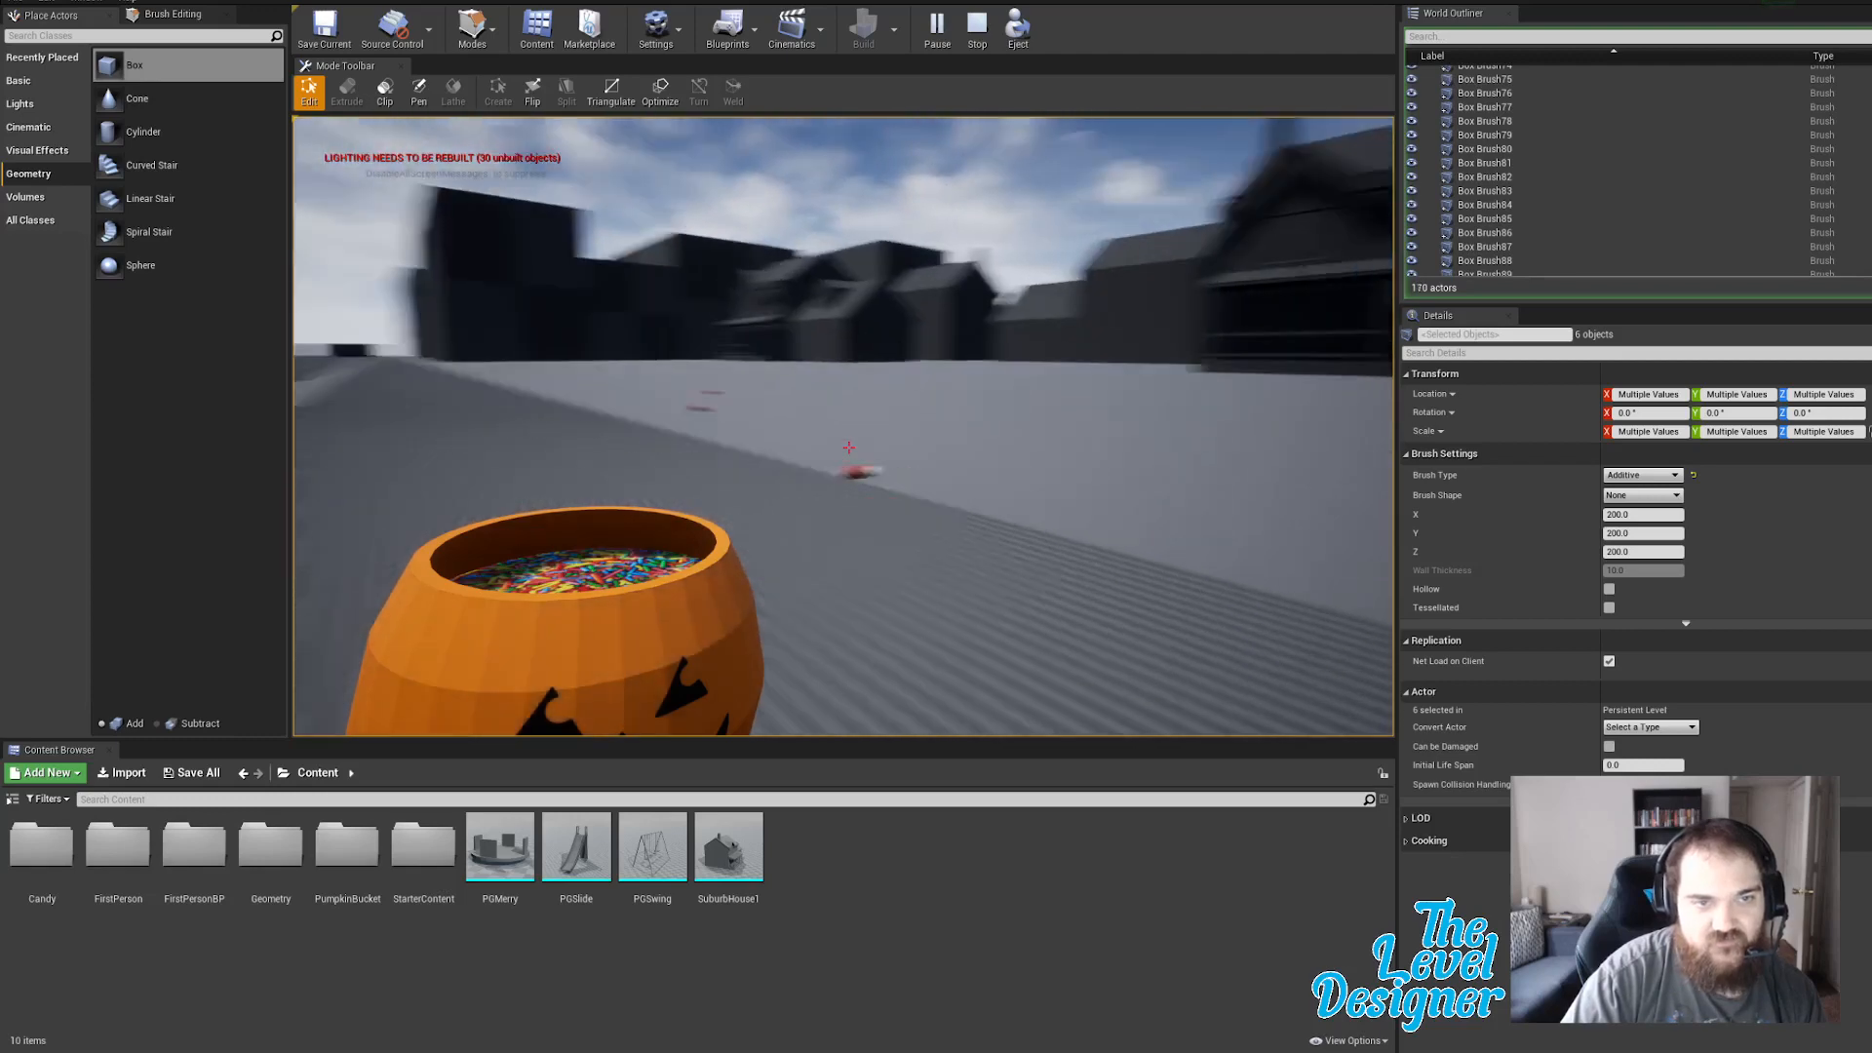
click(850, 447)
click(850, 447)
click(849, 446)
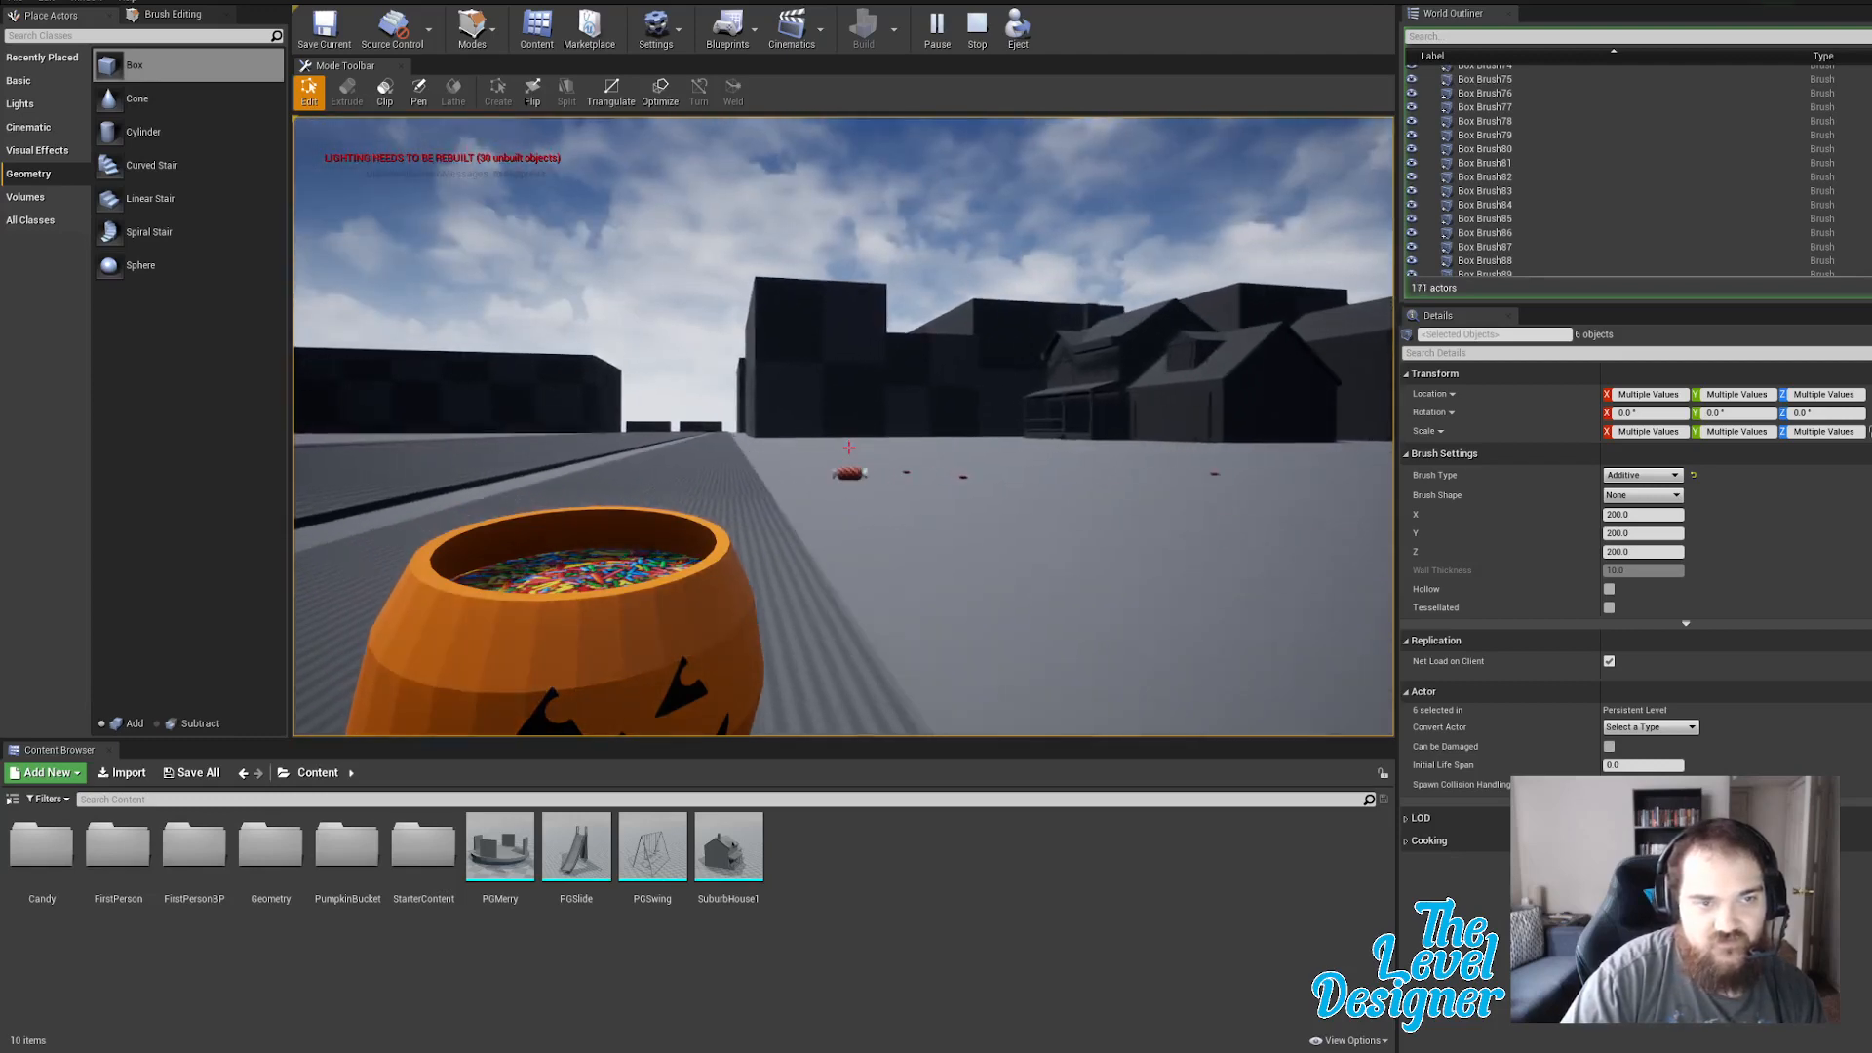
click(849, 447)
key(w)
click(849, 447)
click(849, 446)
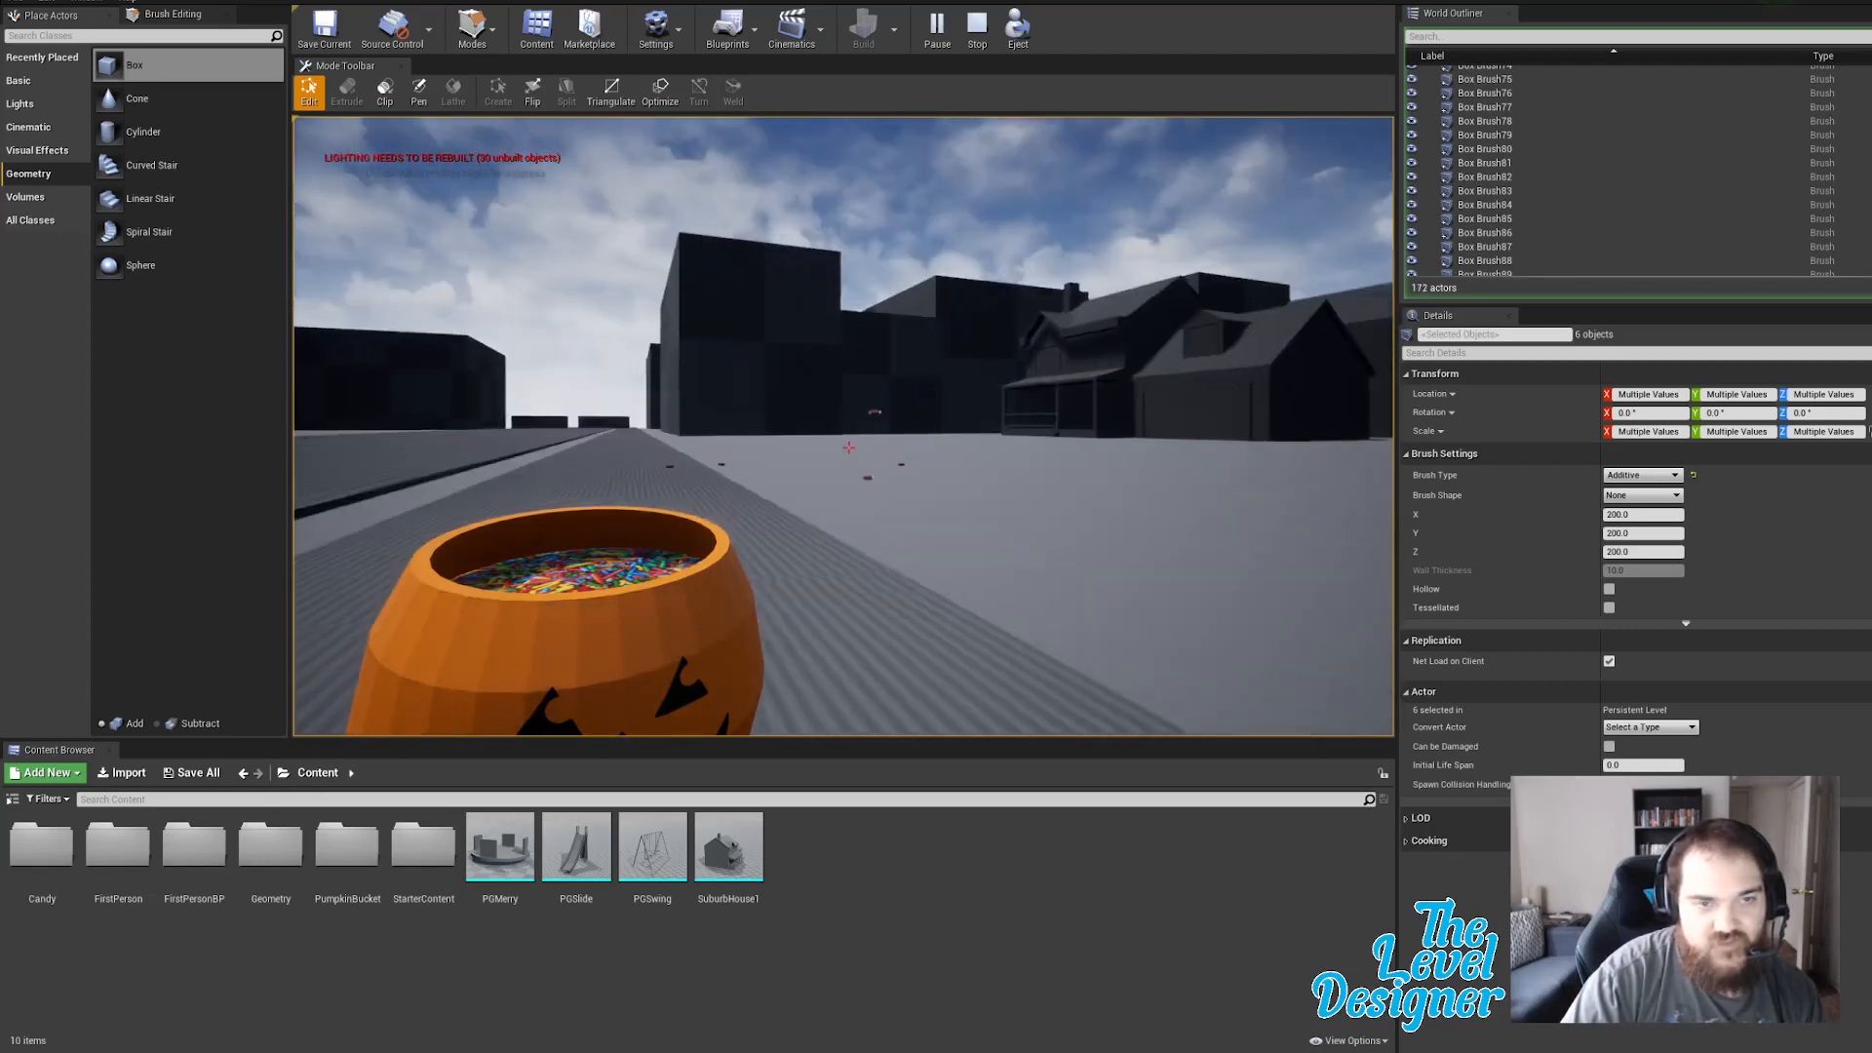
click(850, 446)
key(w)
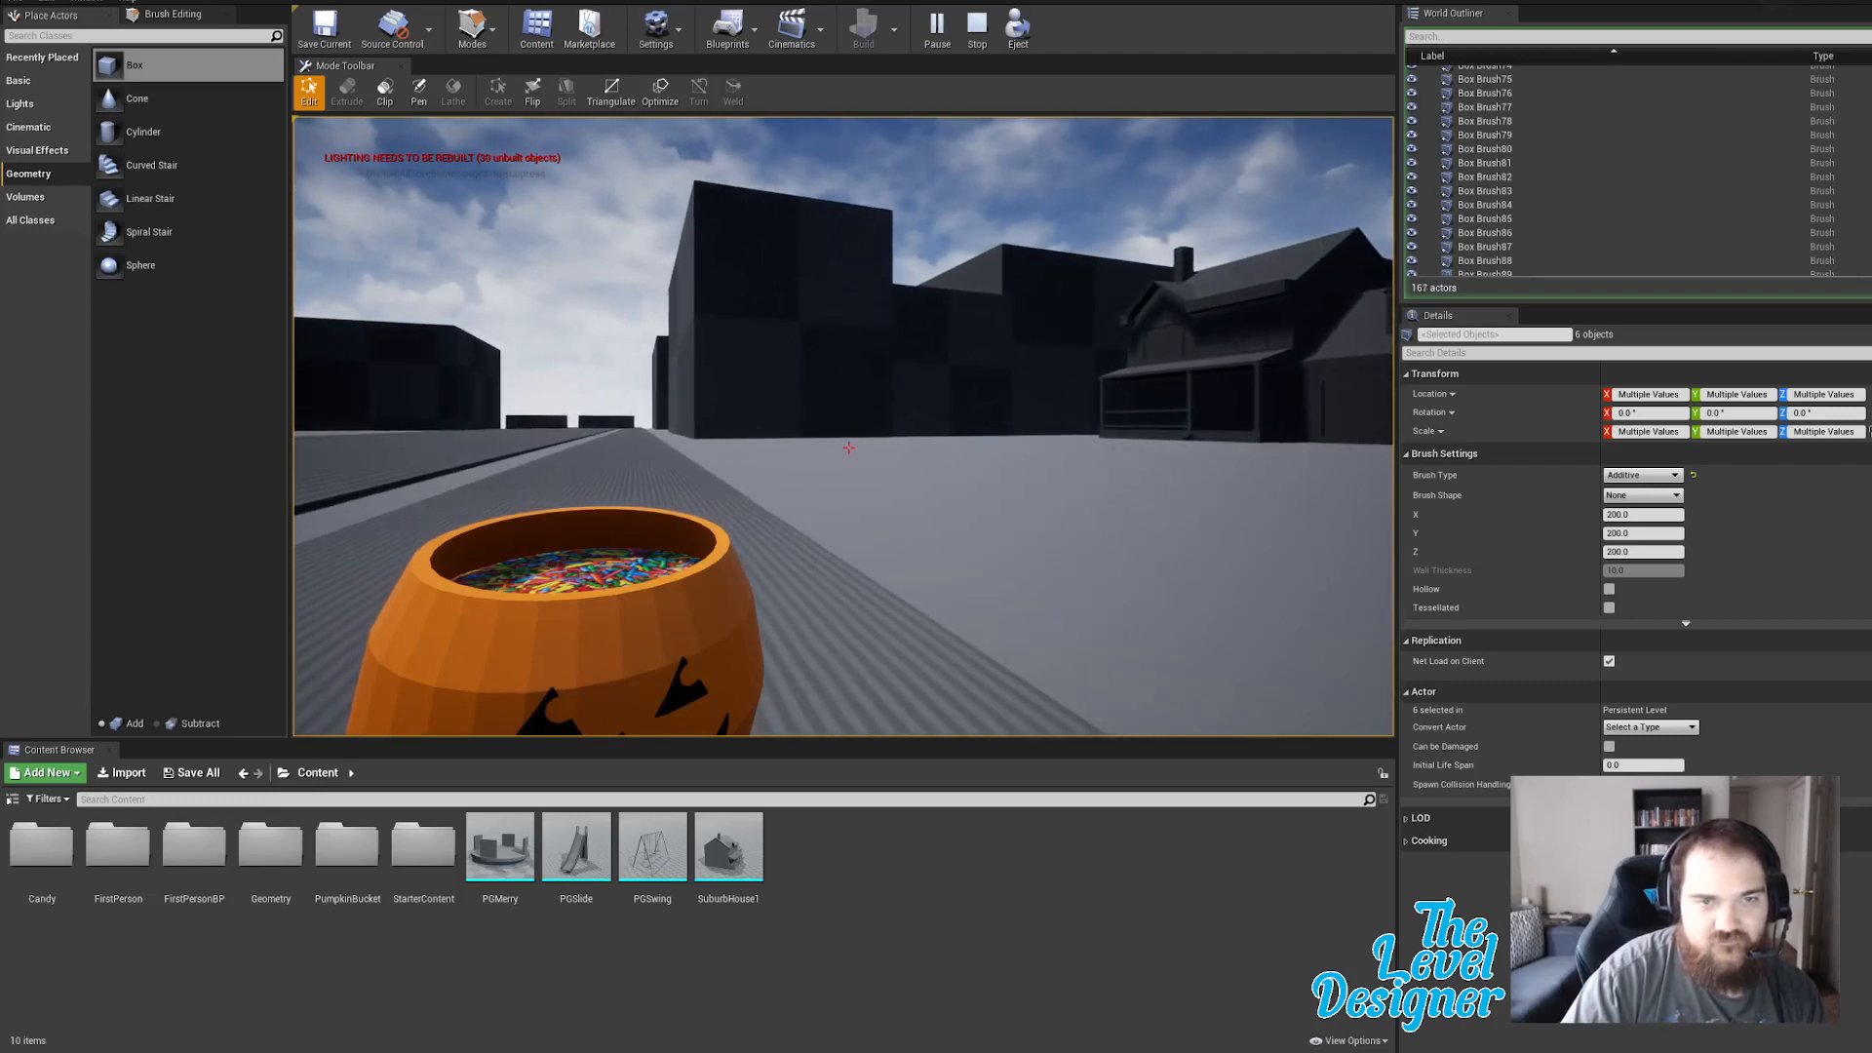
key(w)
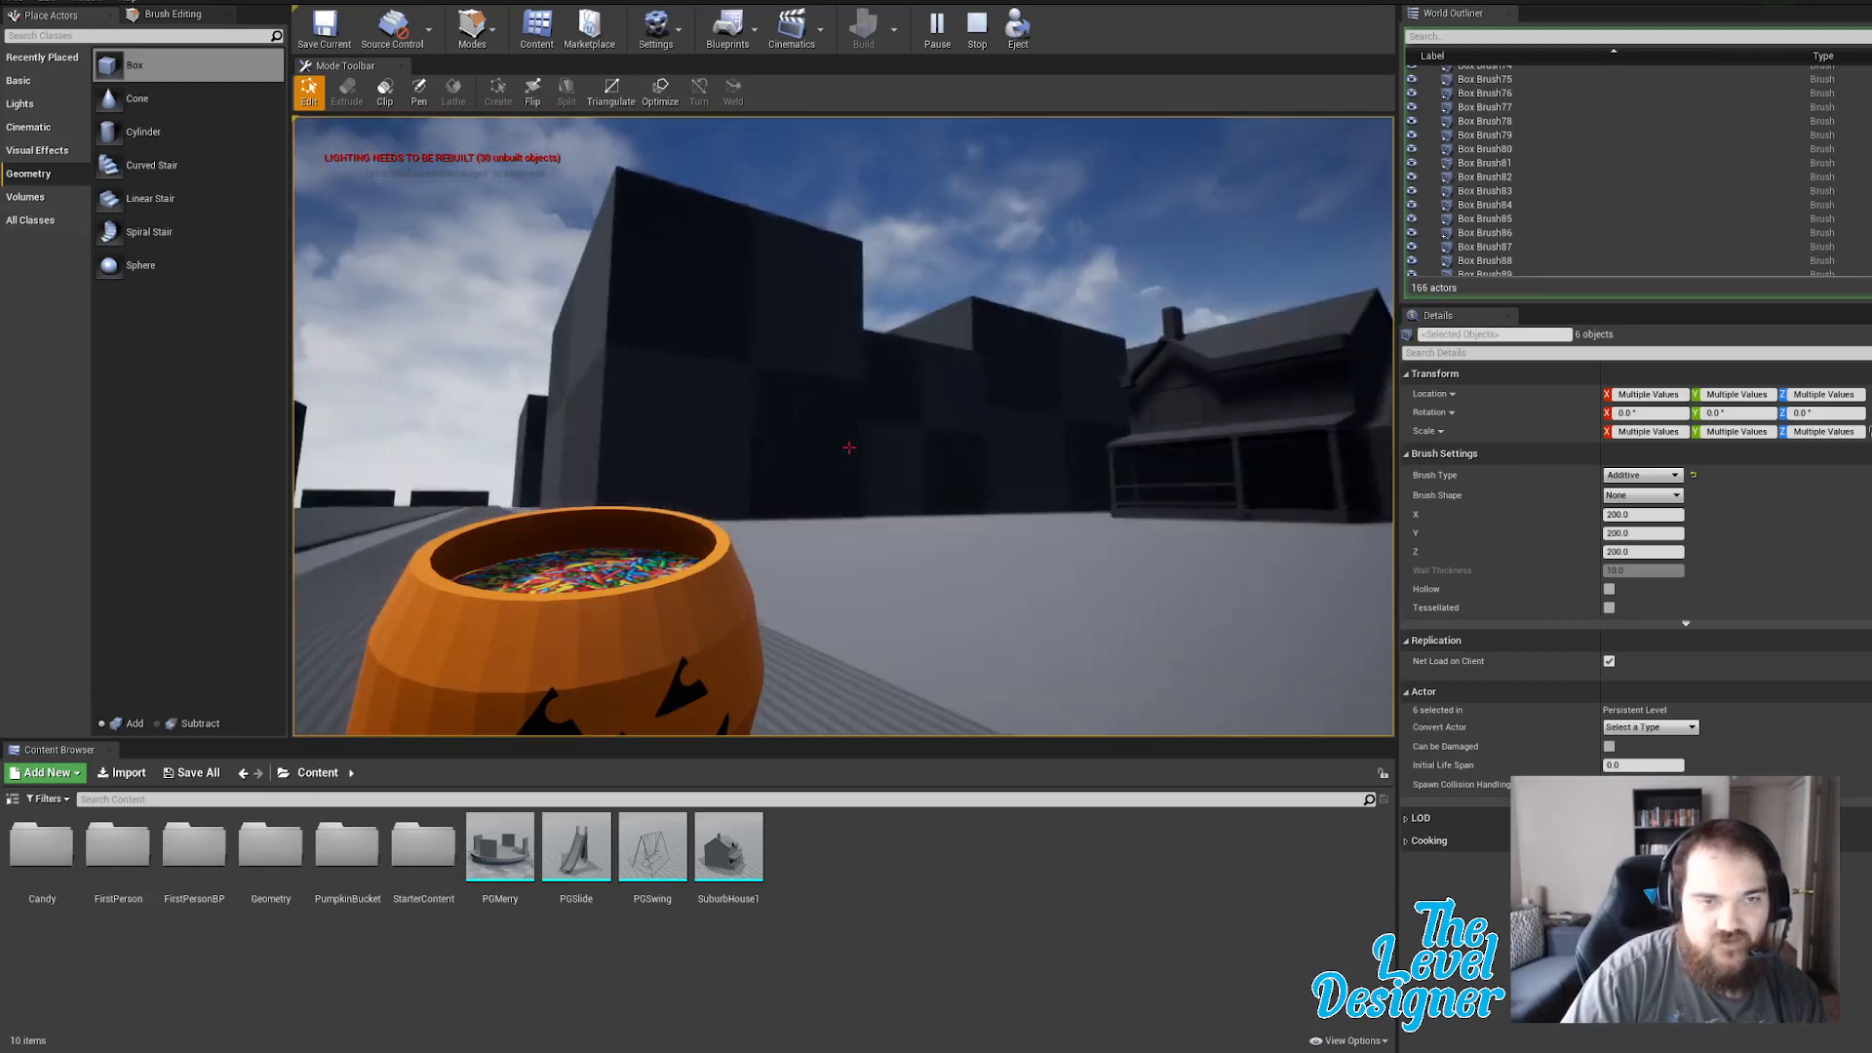
Inspect the inner store row and the gap beside the houses up close, throwing candy, and end the play test.
click(849, 447)
key(w)
click(849, 447)
click(849, 447)
click(849, 448)
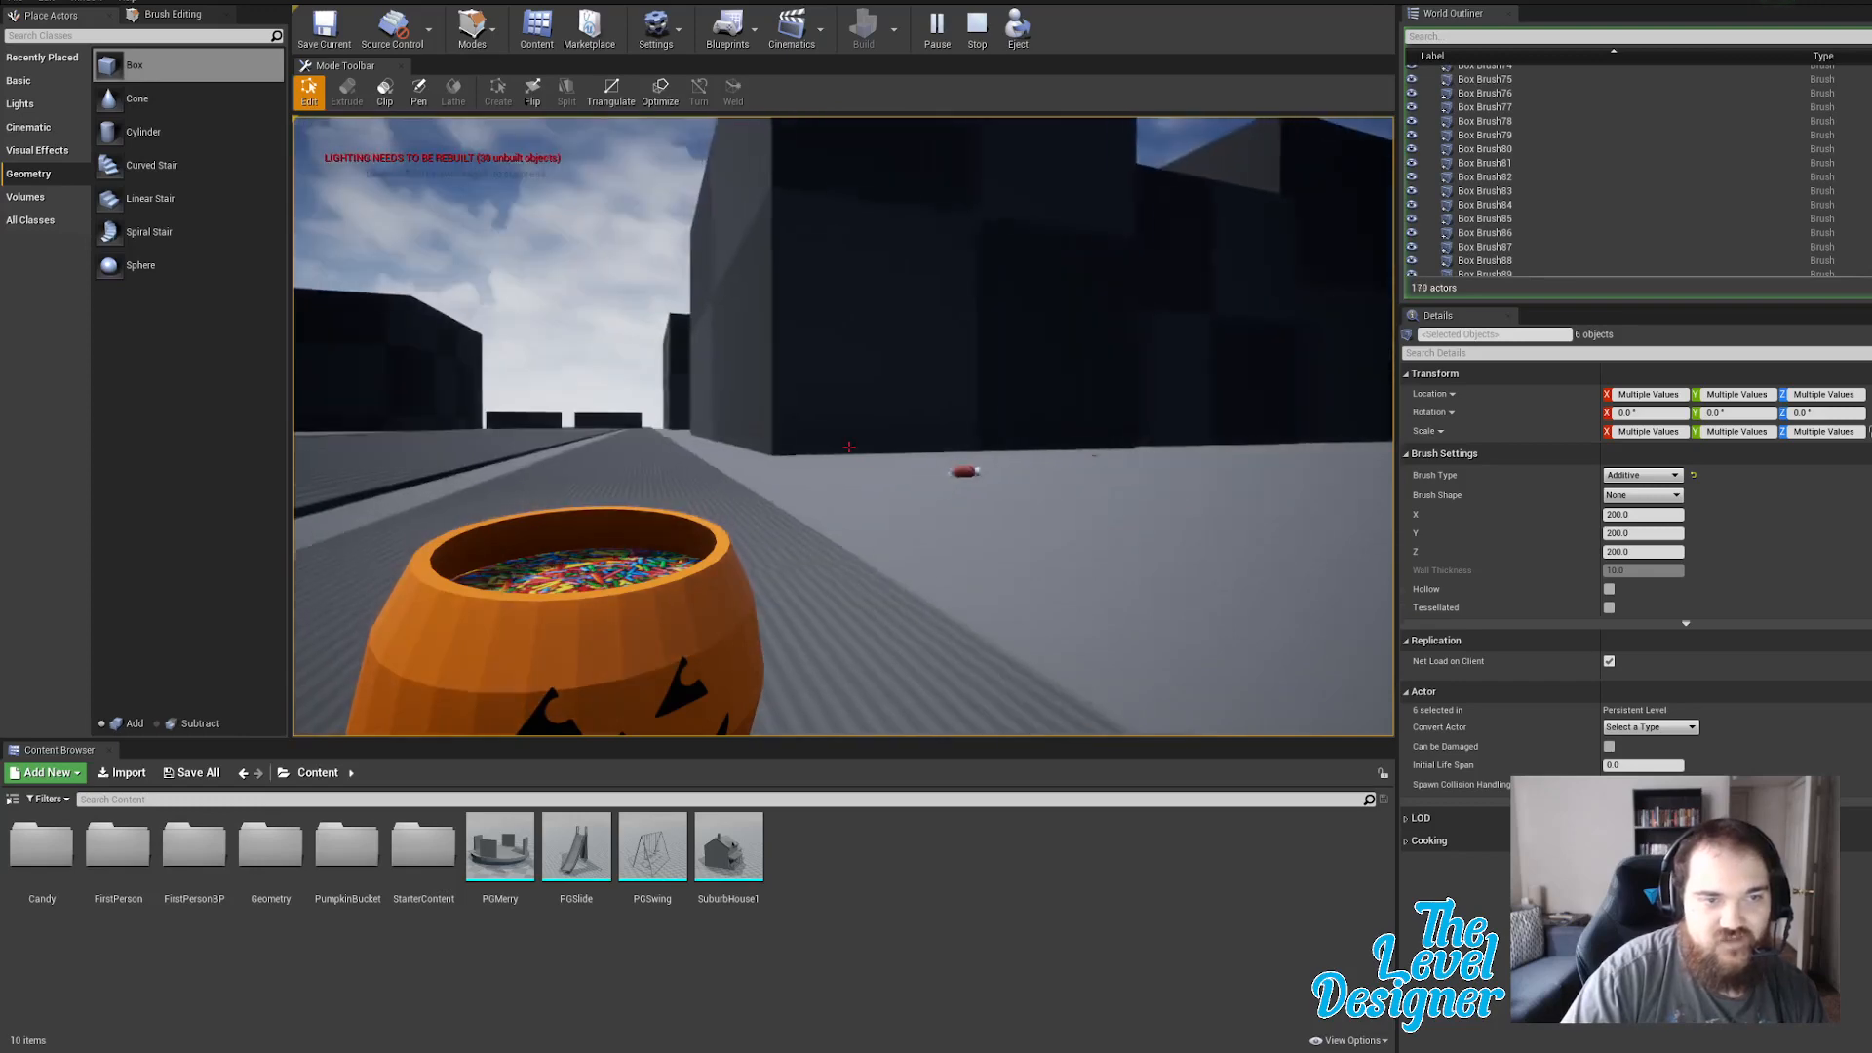
click(849, 448)
click(849, 448)
key(w)
click(849, 448)
click(849, 447)
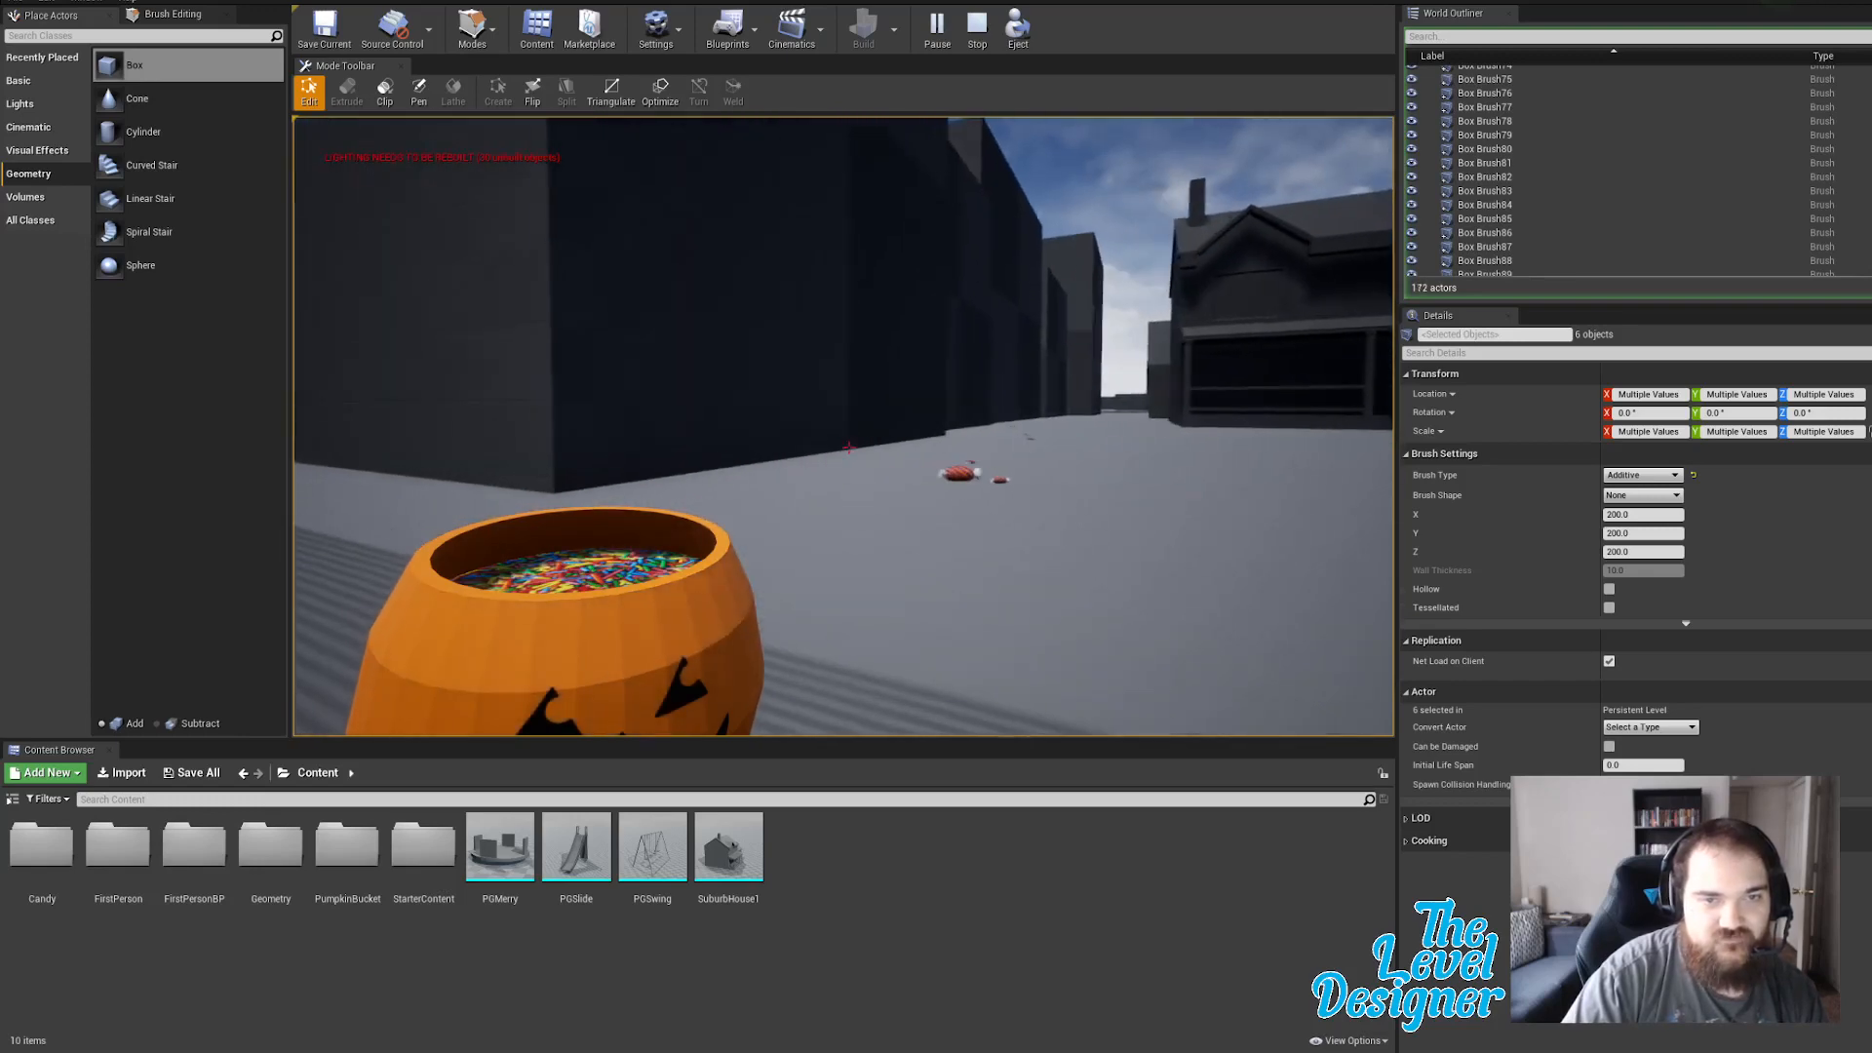
click(849, 447)
key(w)
click(849, 448)
click(849, 448)
click(849, 448)
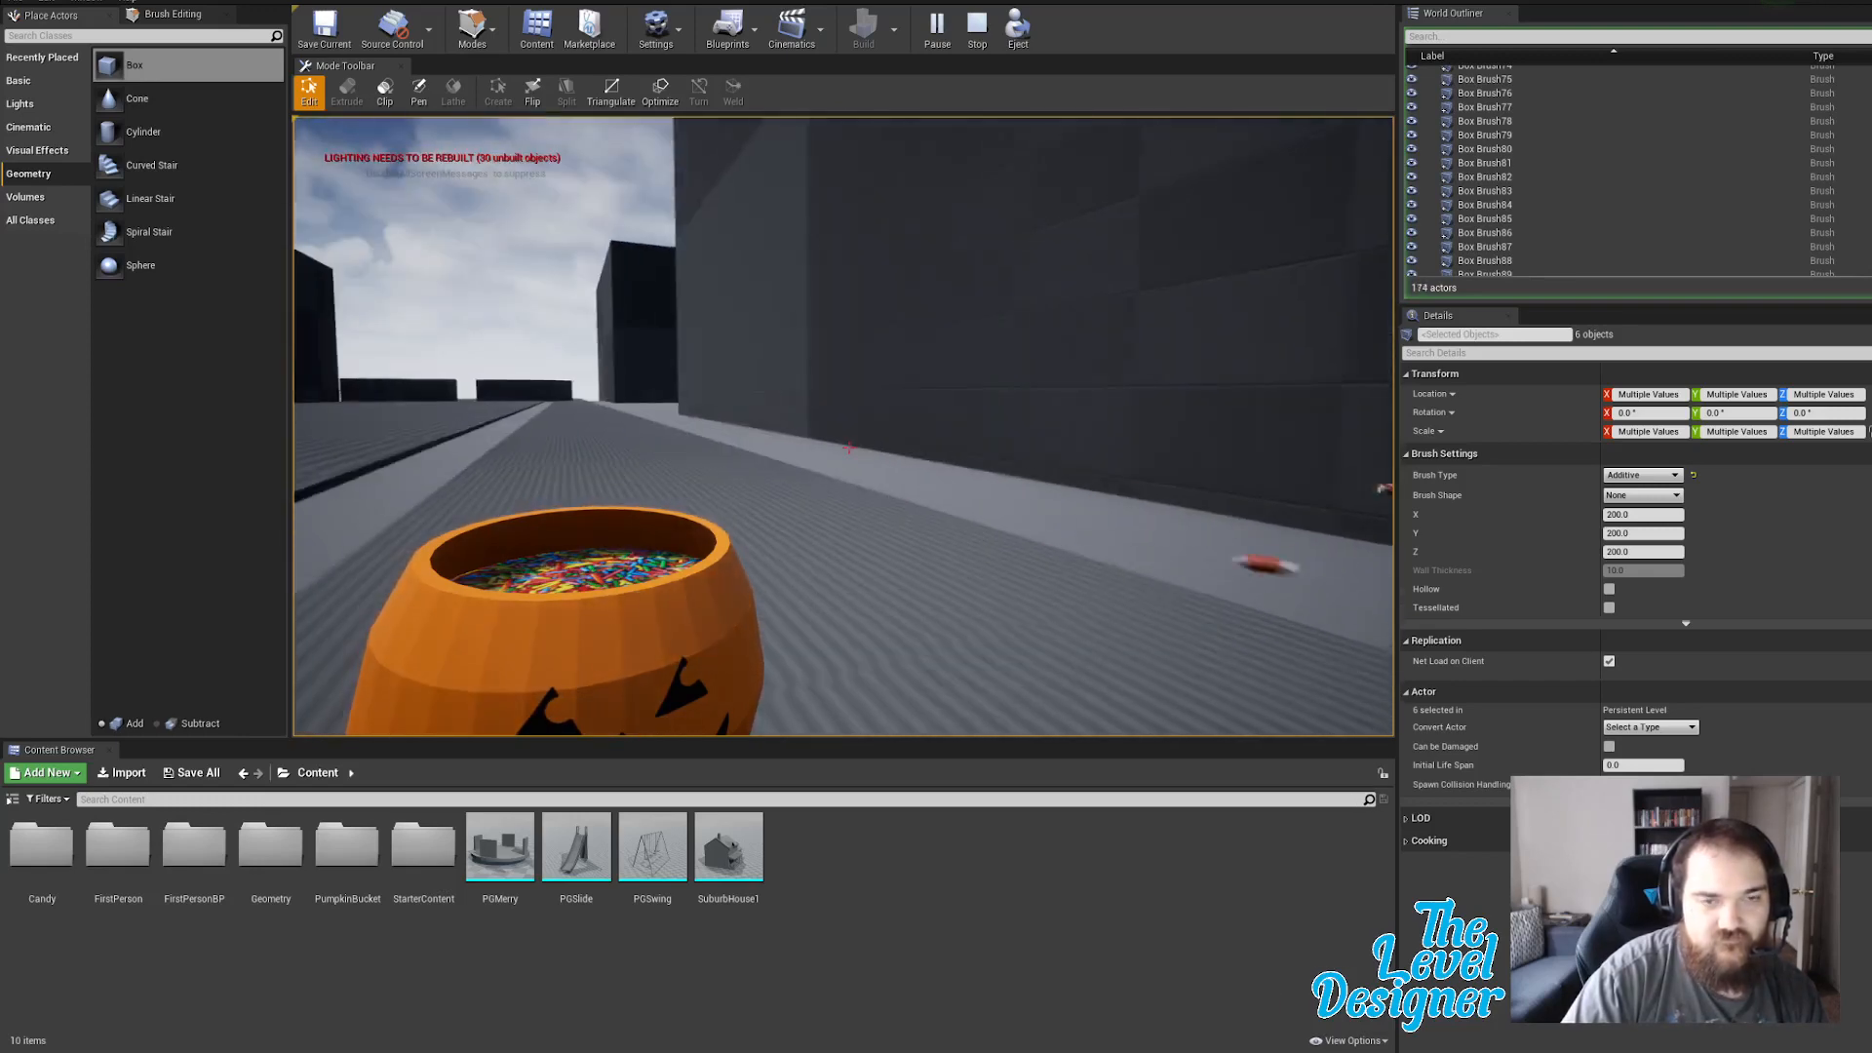
click(850, 448)
key(Escape)
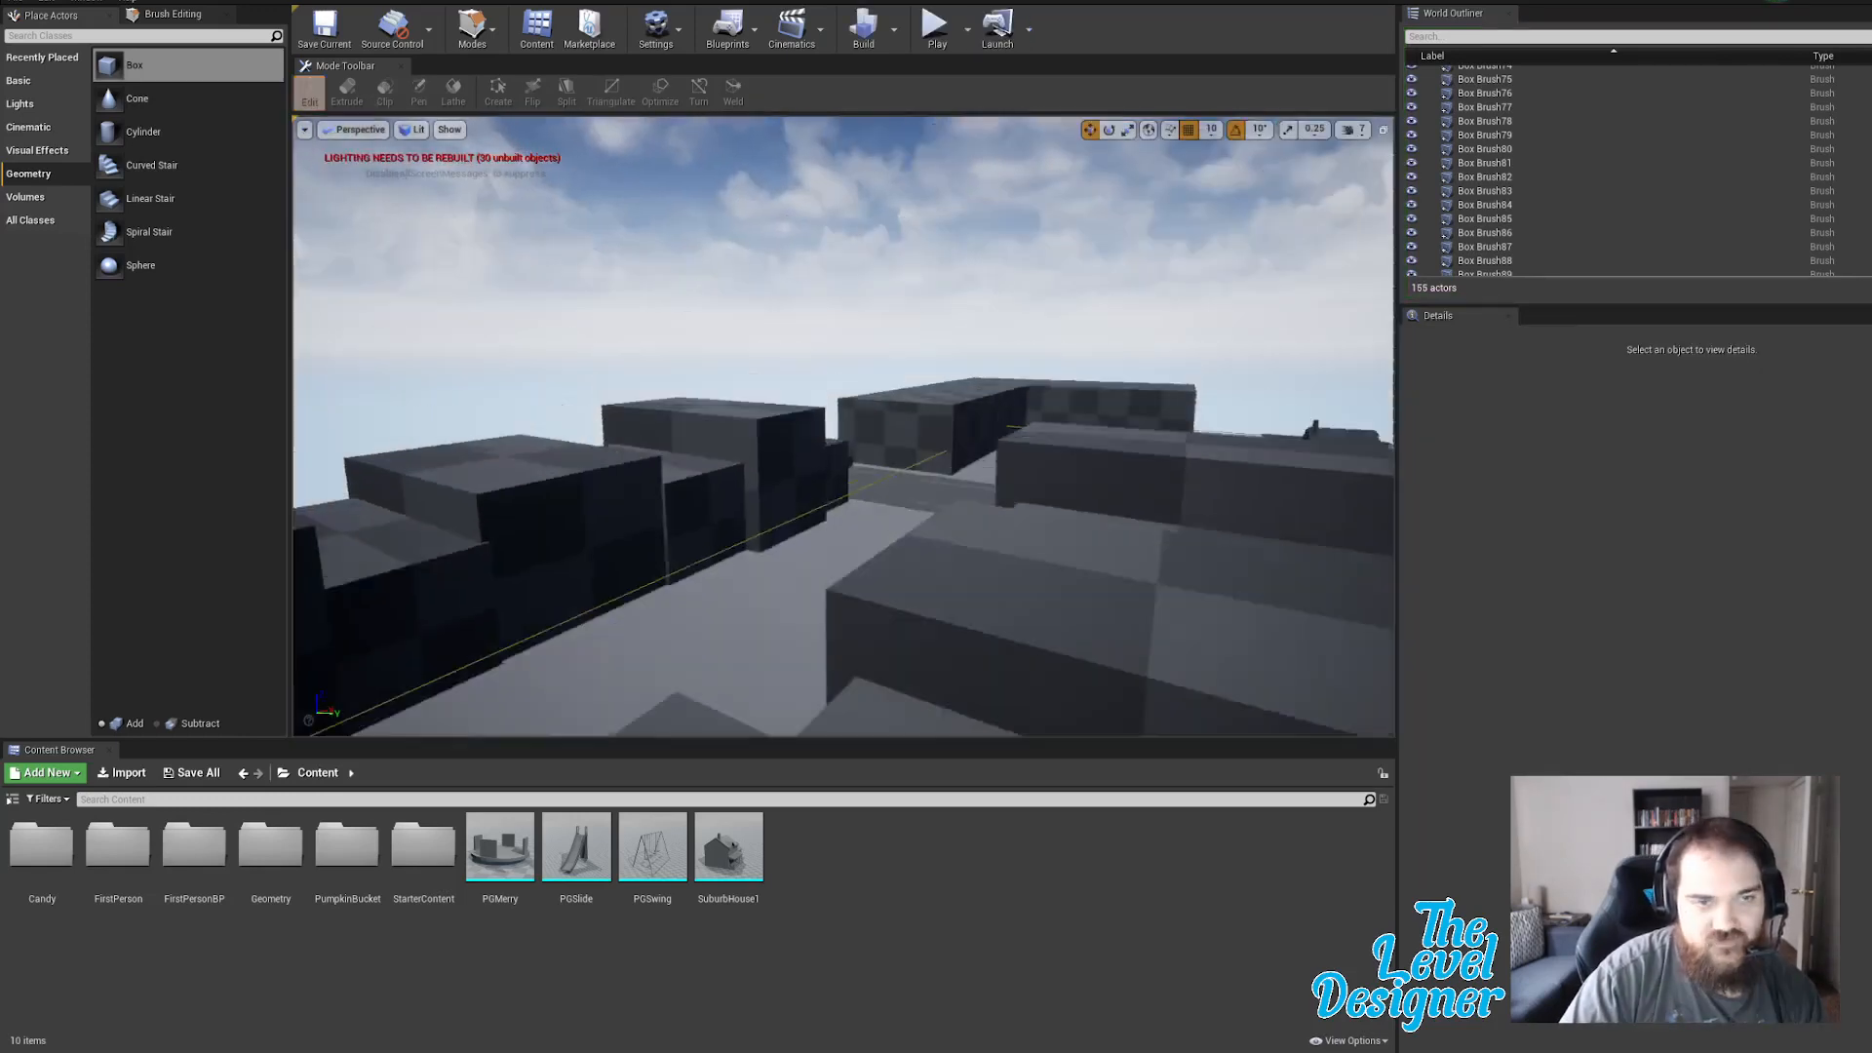
Delete the six-box inner store row (Box Brush95 to Box Brush100) beside the houses.
key(s)
mouse_move(854, 507)
right_down()
mouse_move(854, 683)
mouse_move(819, 683)
mouse_move(855, 507)
mouse_move(1073, 546)
mouse_move(1048, 551)
right_up()
click(822, 470)
shift+click(1541, 247)
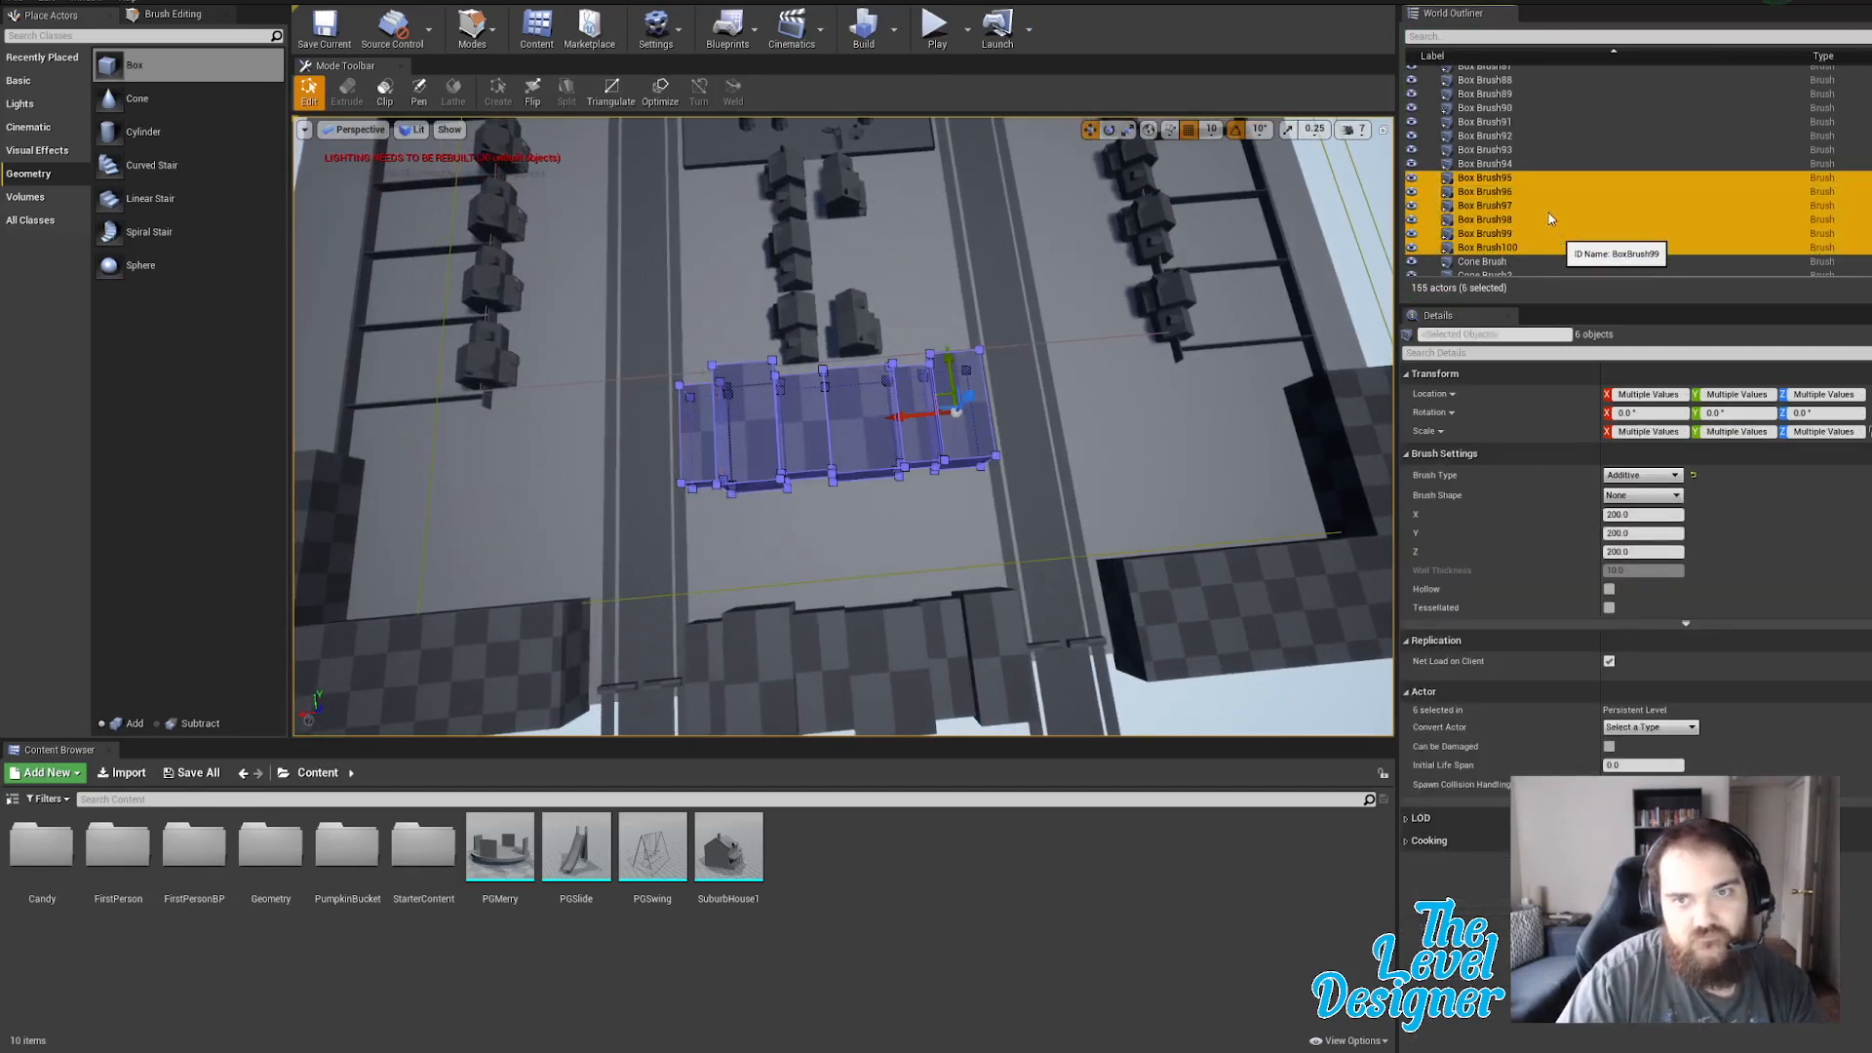
key(Delete)
Delete the remaining inner store row at the level's other end (Box Brush89 to Box Brush94).
click(1519, 164)
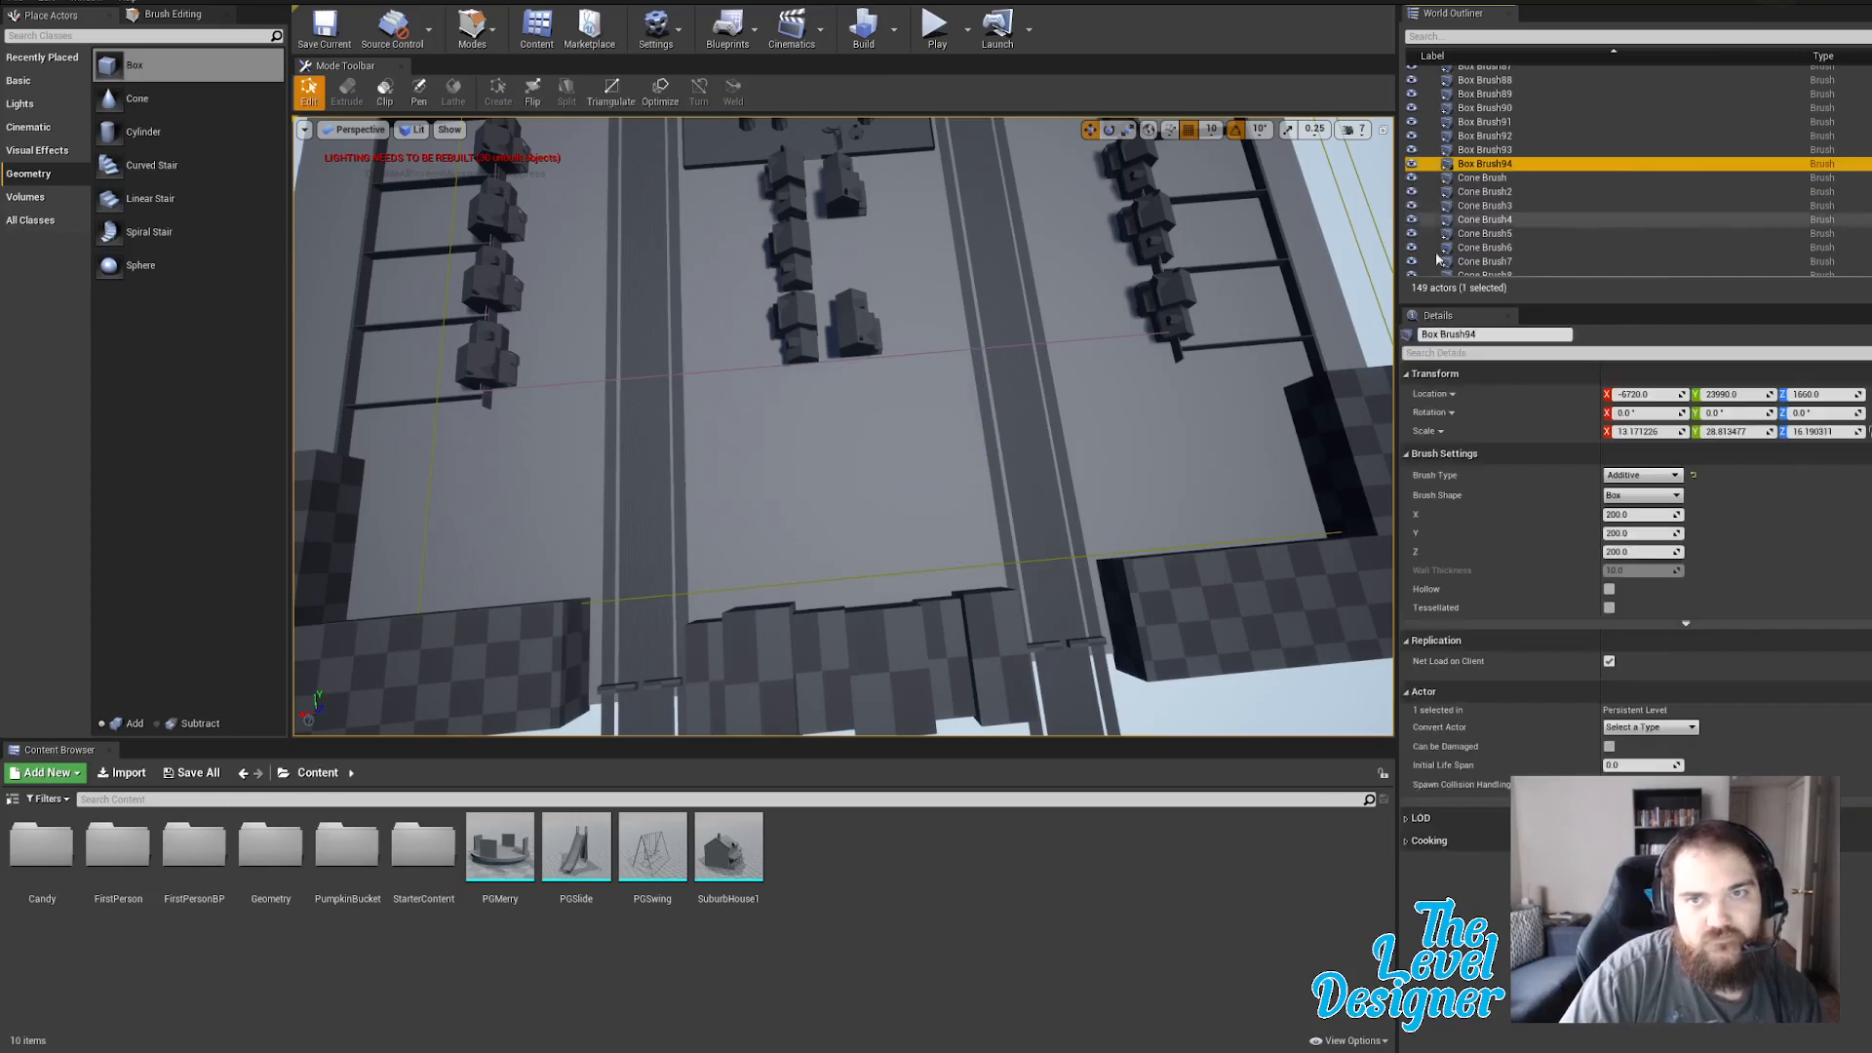
key(f)
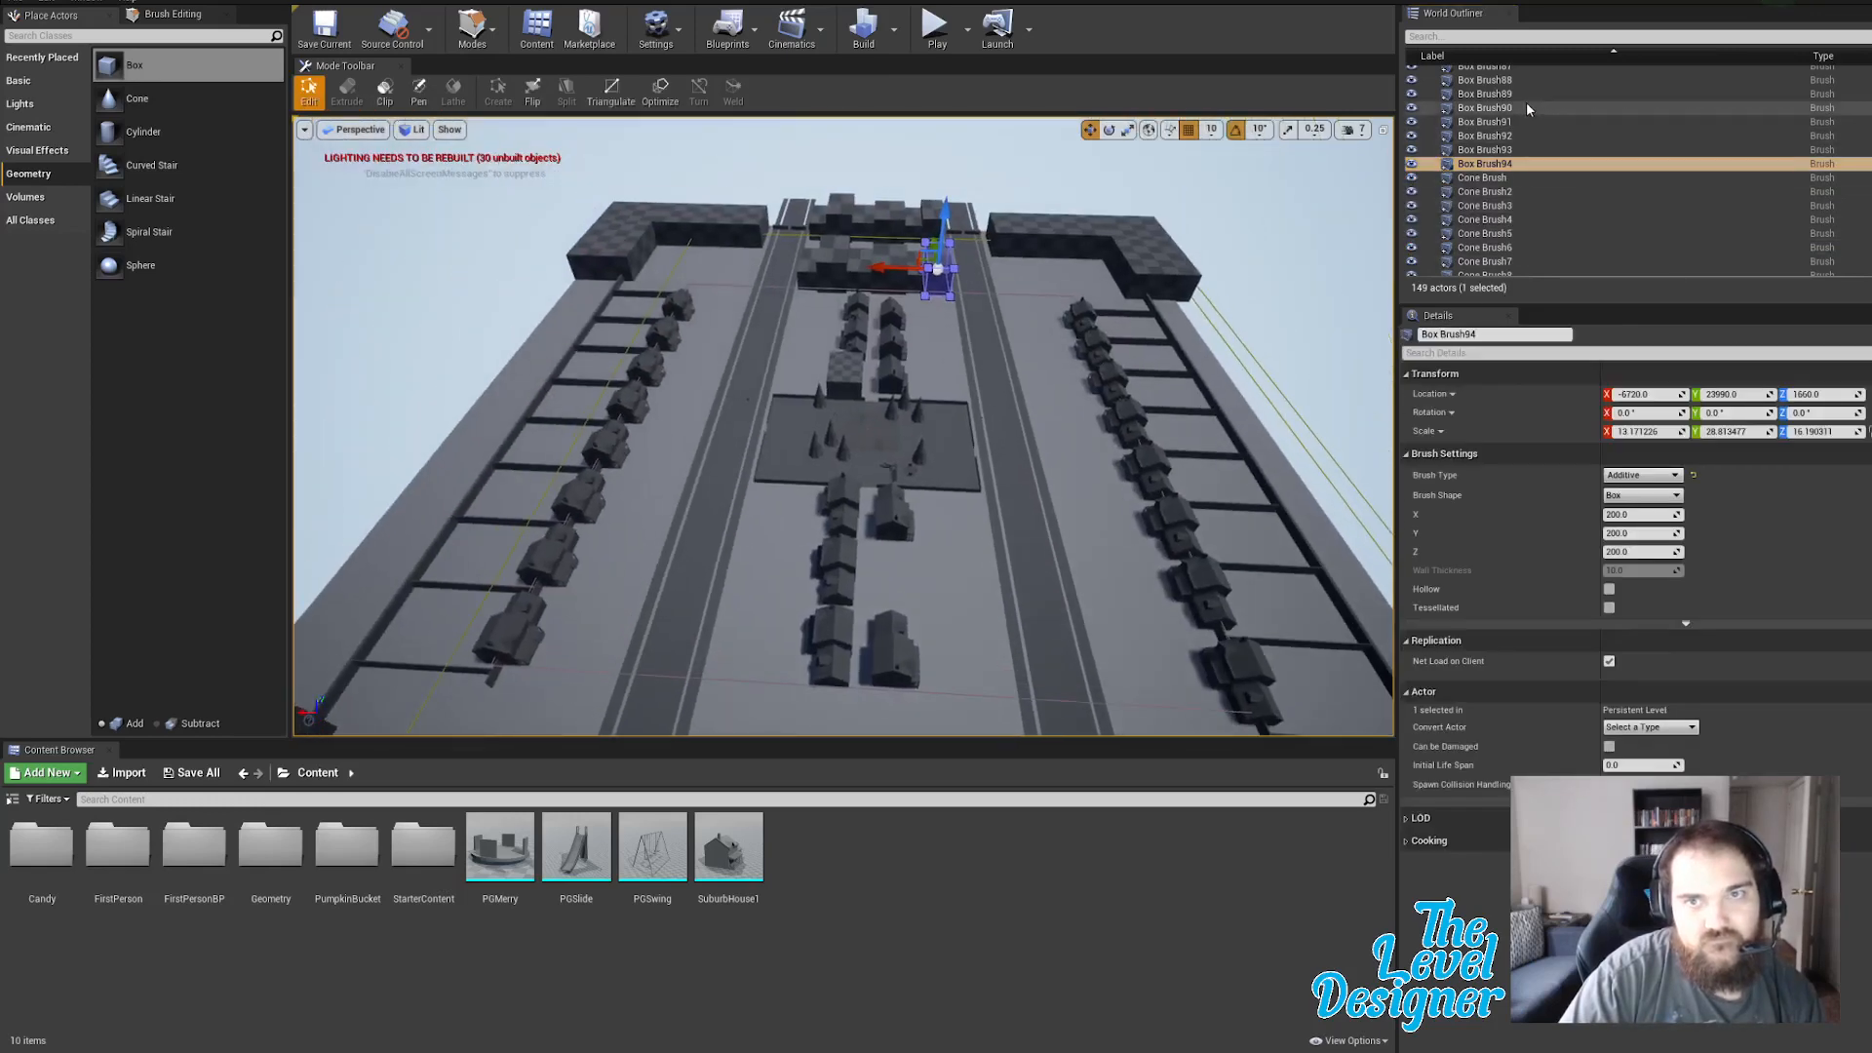
click(1523, 94)
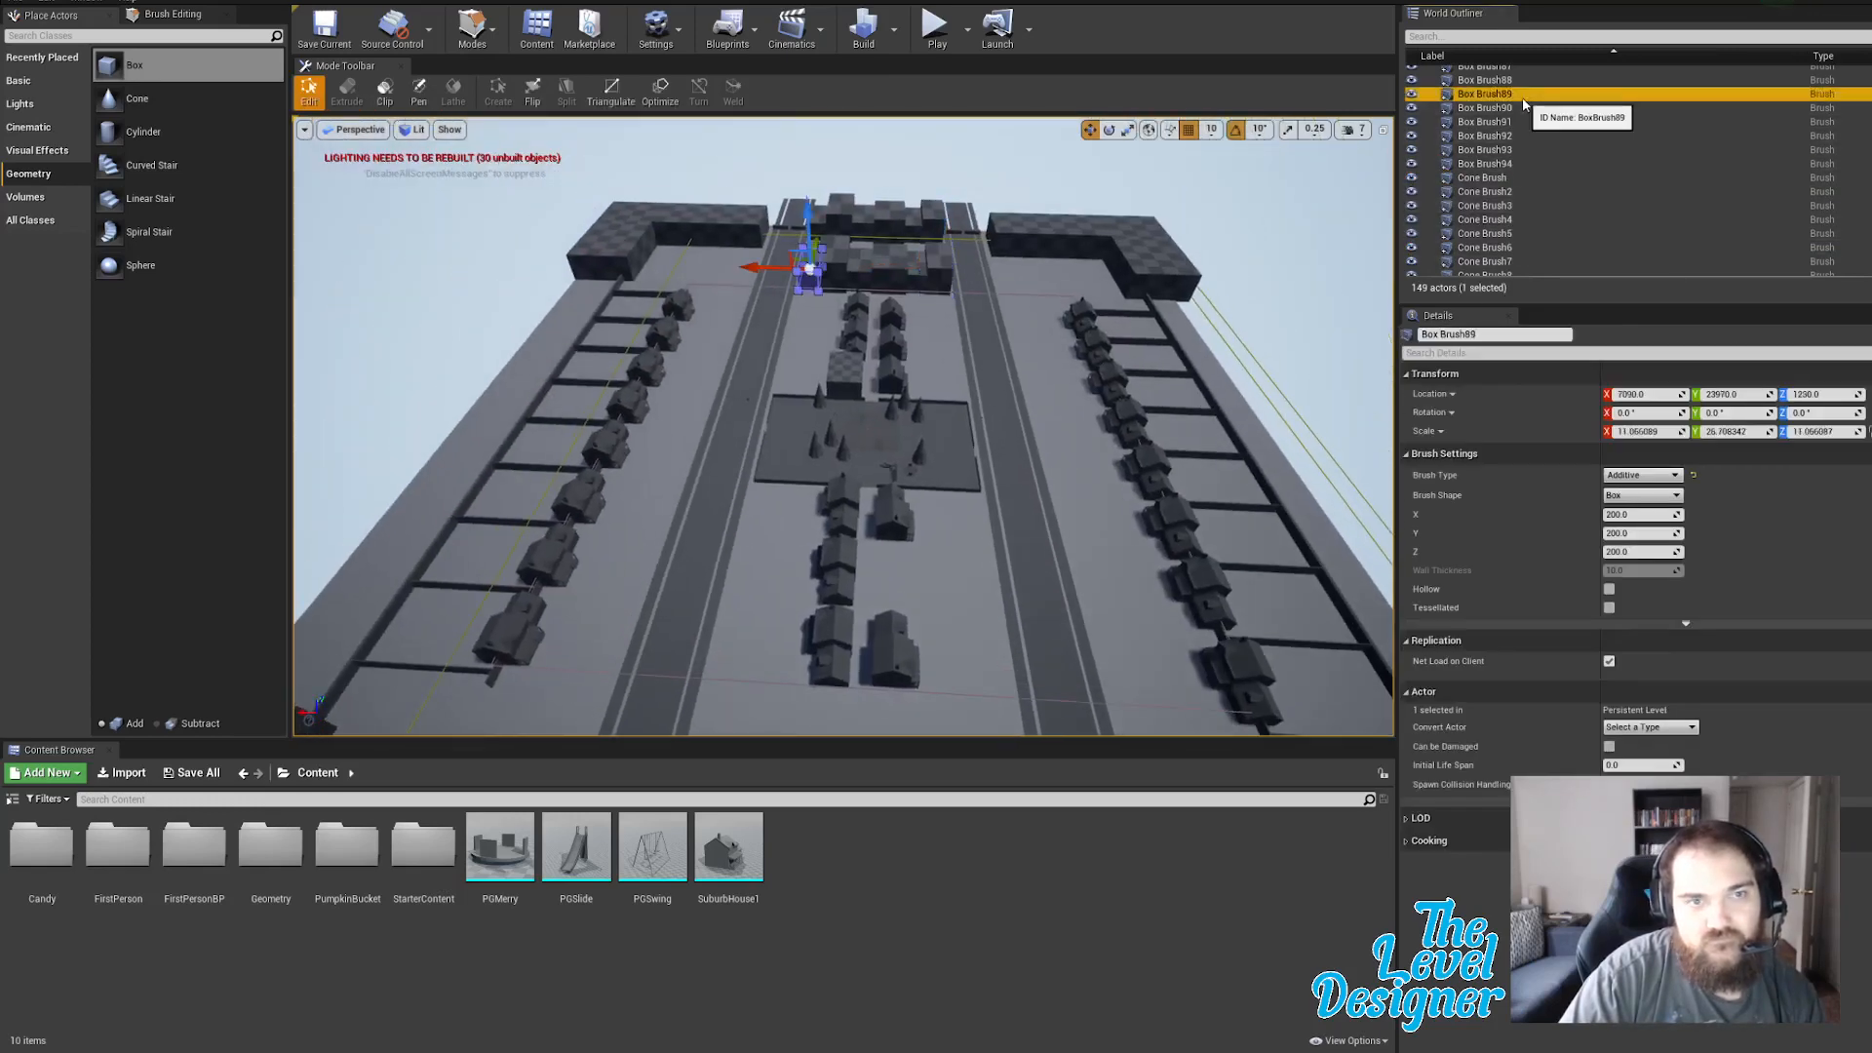
shift+click(1529, 164)
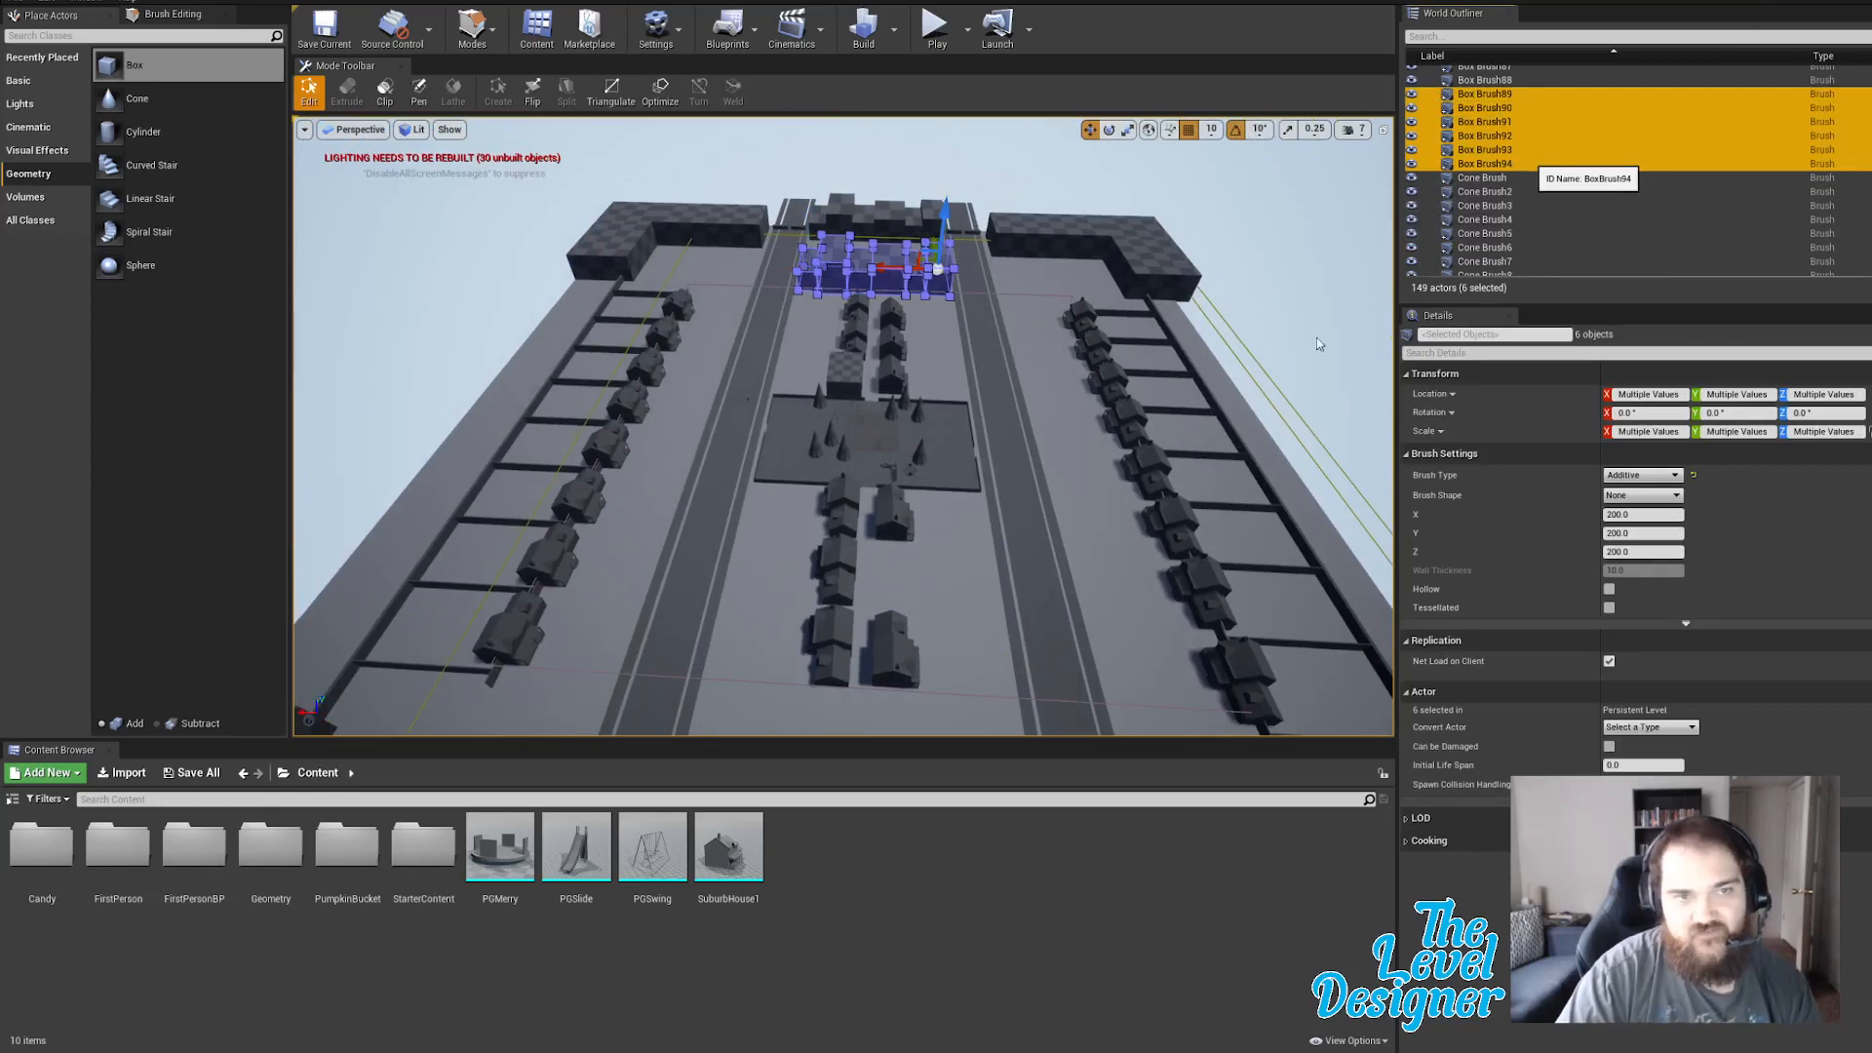
key(Delete)
Start a play test and run from the playground through the alley between the middle houses.
right_drag(1206, 300, 1194, 292)
mouse_move(1067, 328)
right_down()
mouse_move(1209, 341)
mouse_move(1219, 381)
mouse_move(1067, 328)
right_up()
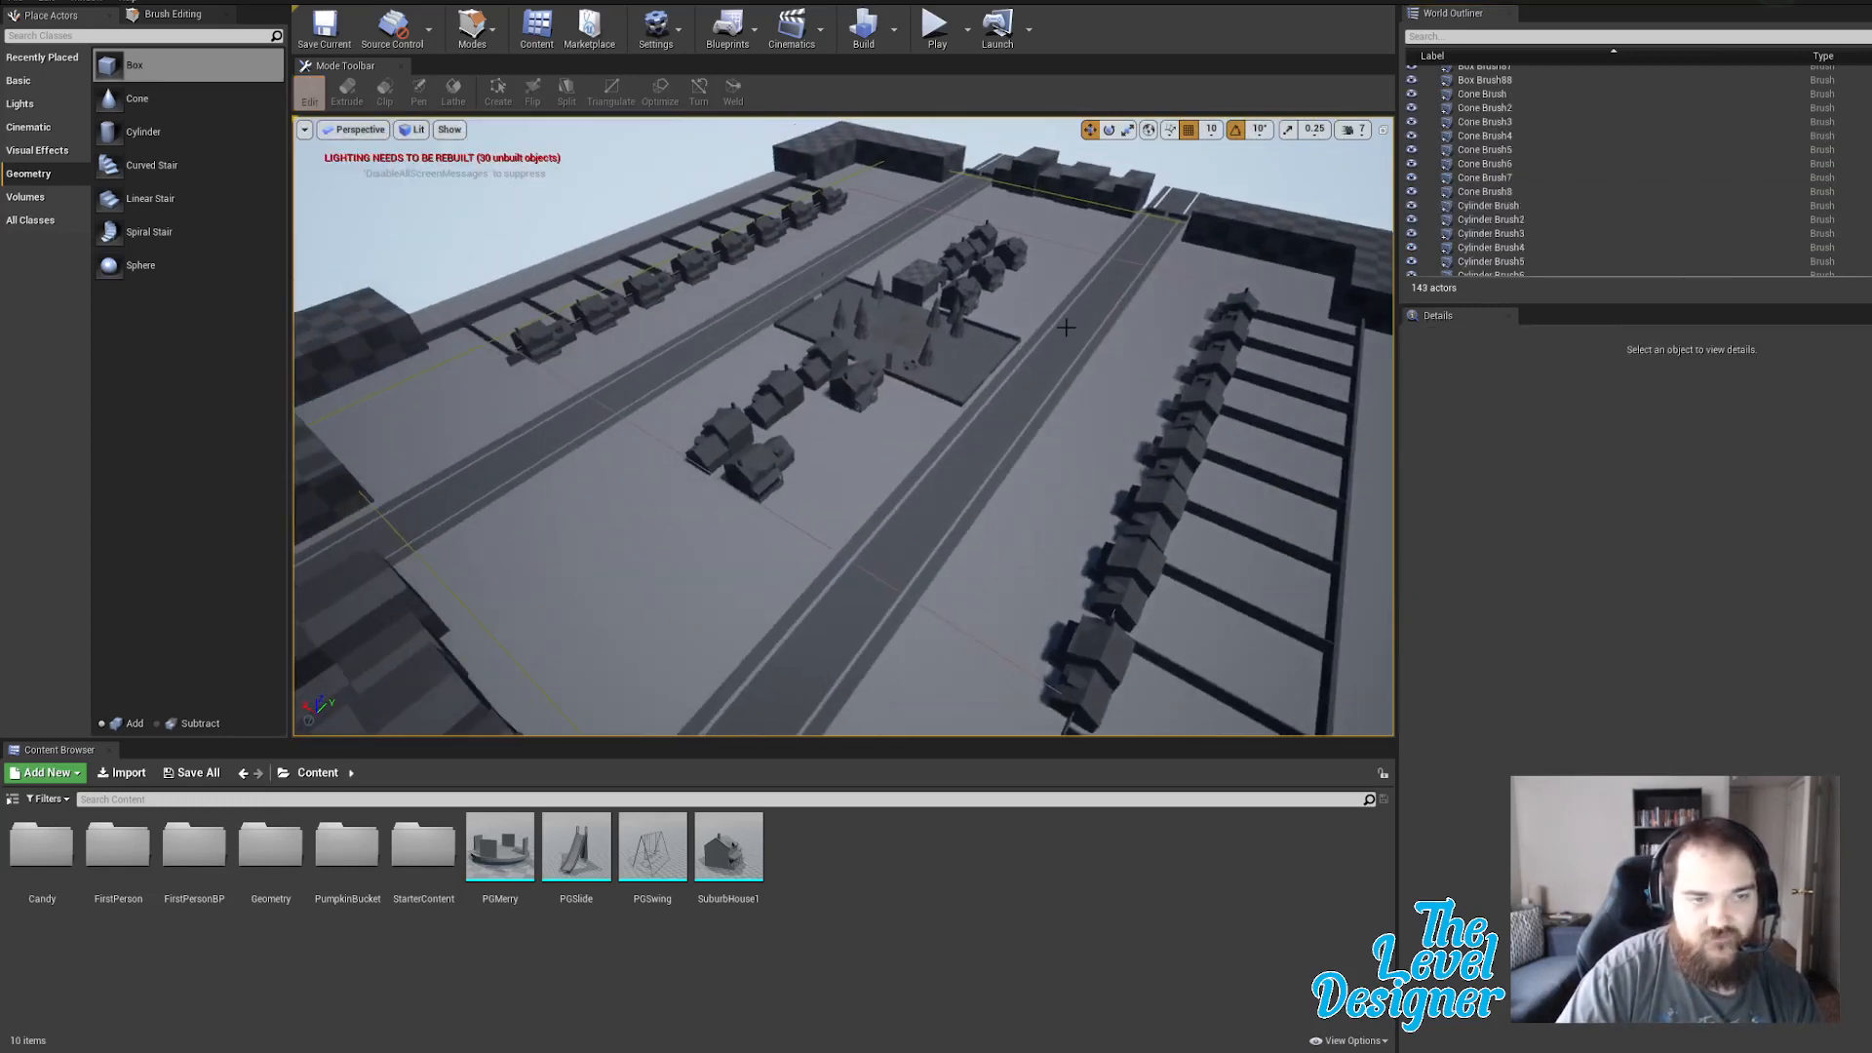
click(937, 28)
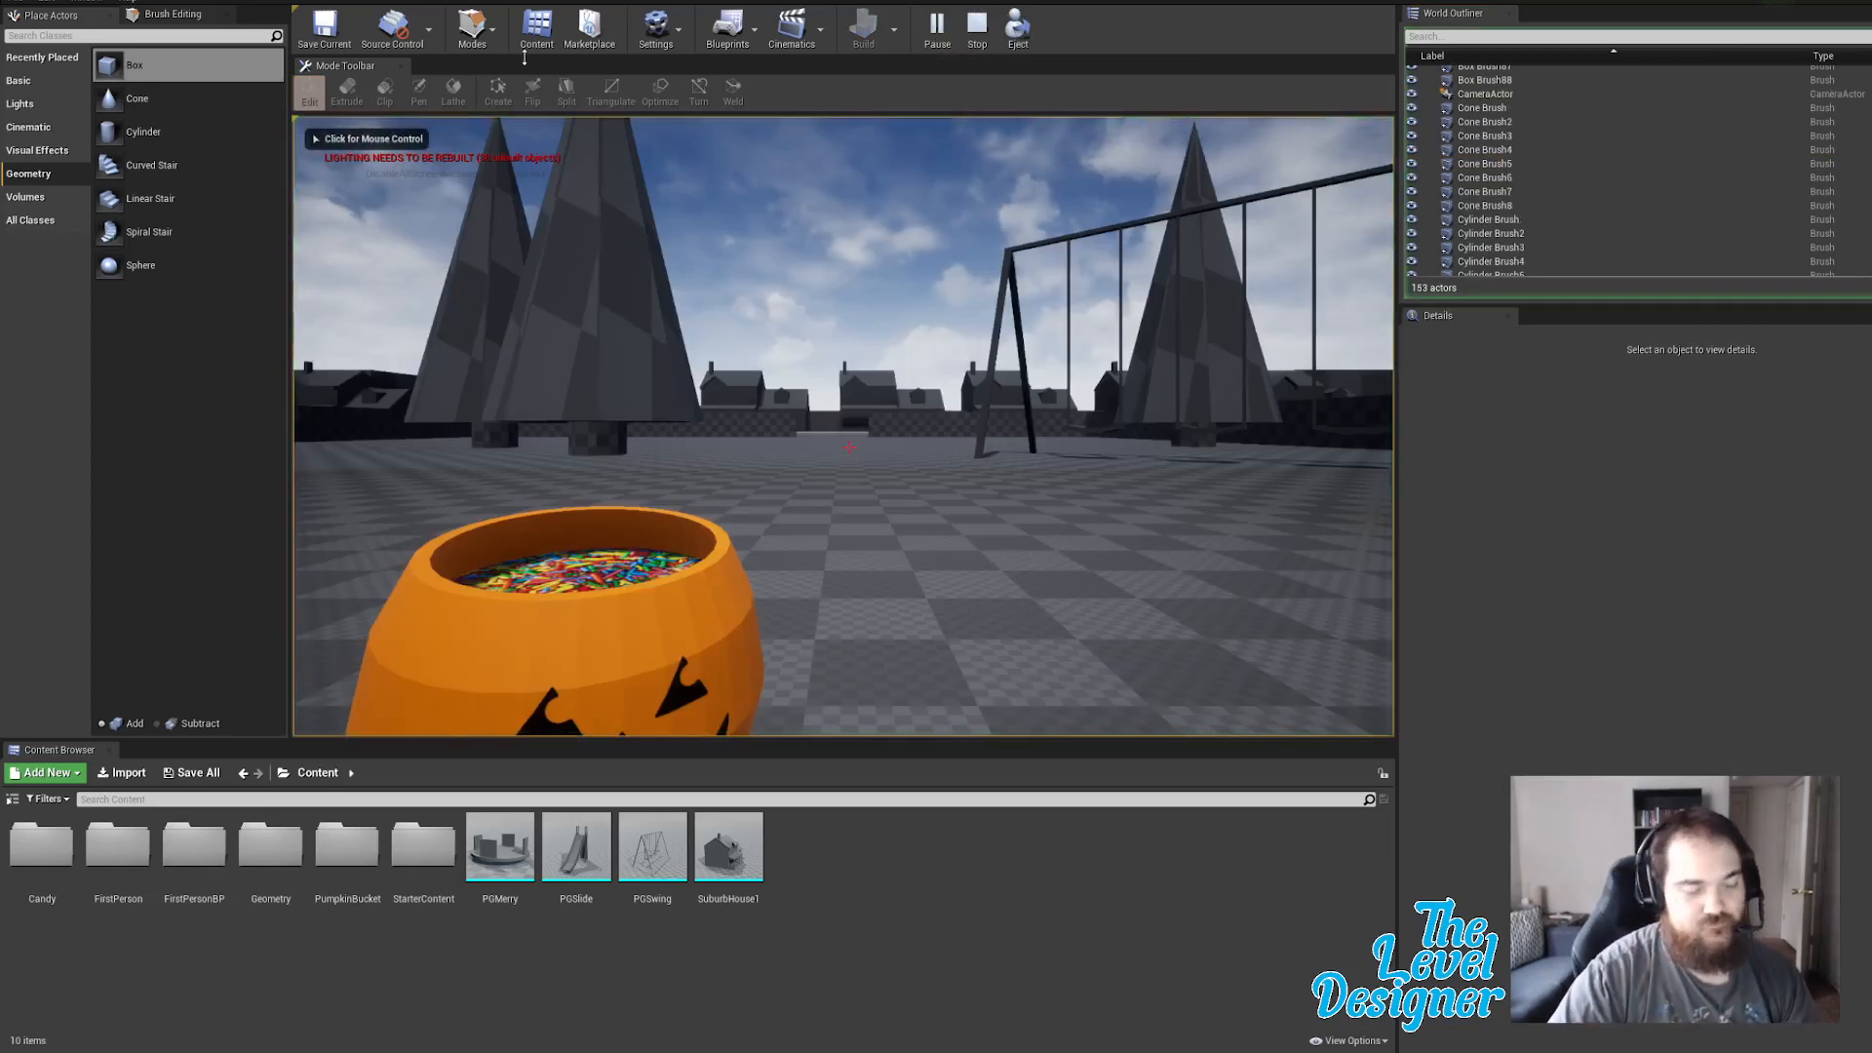
click(1123, 551)
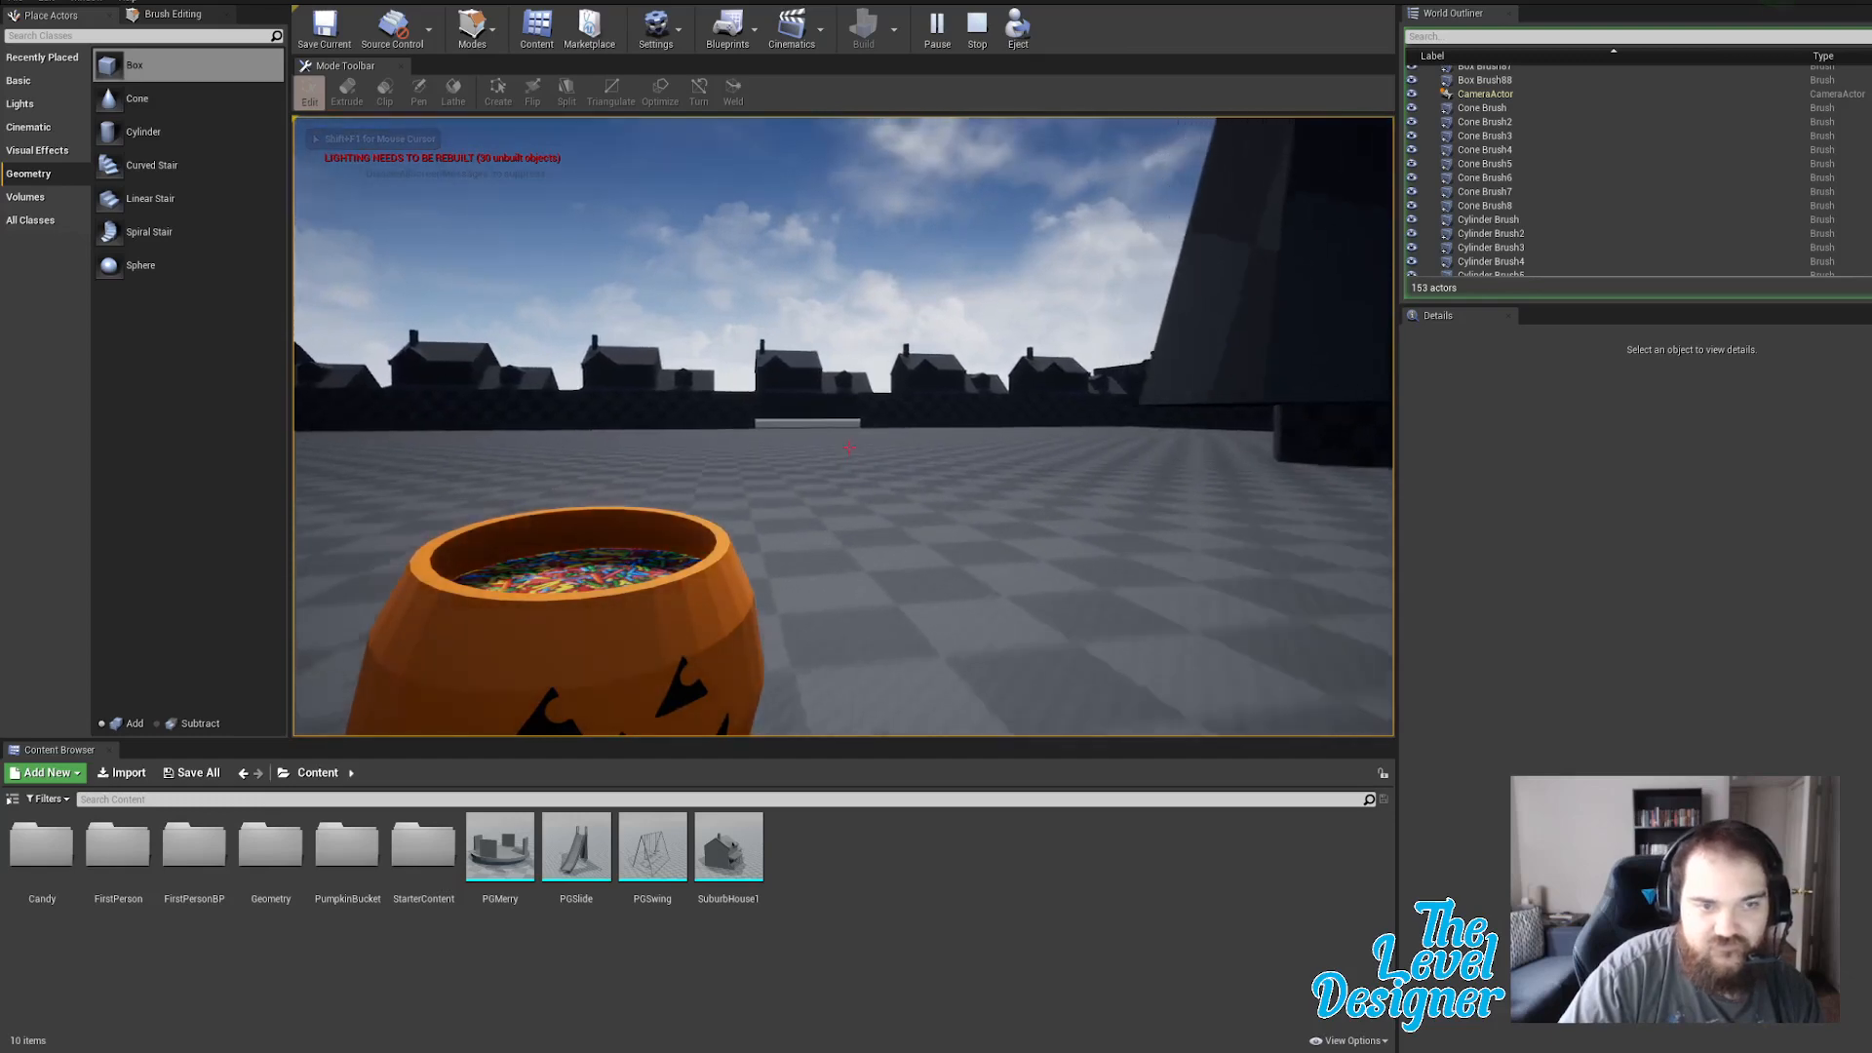
key(w)
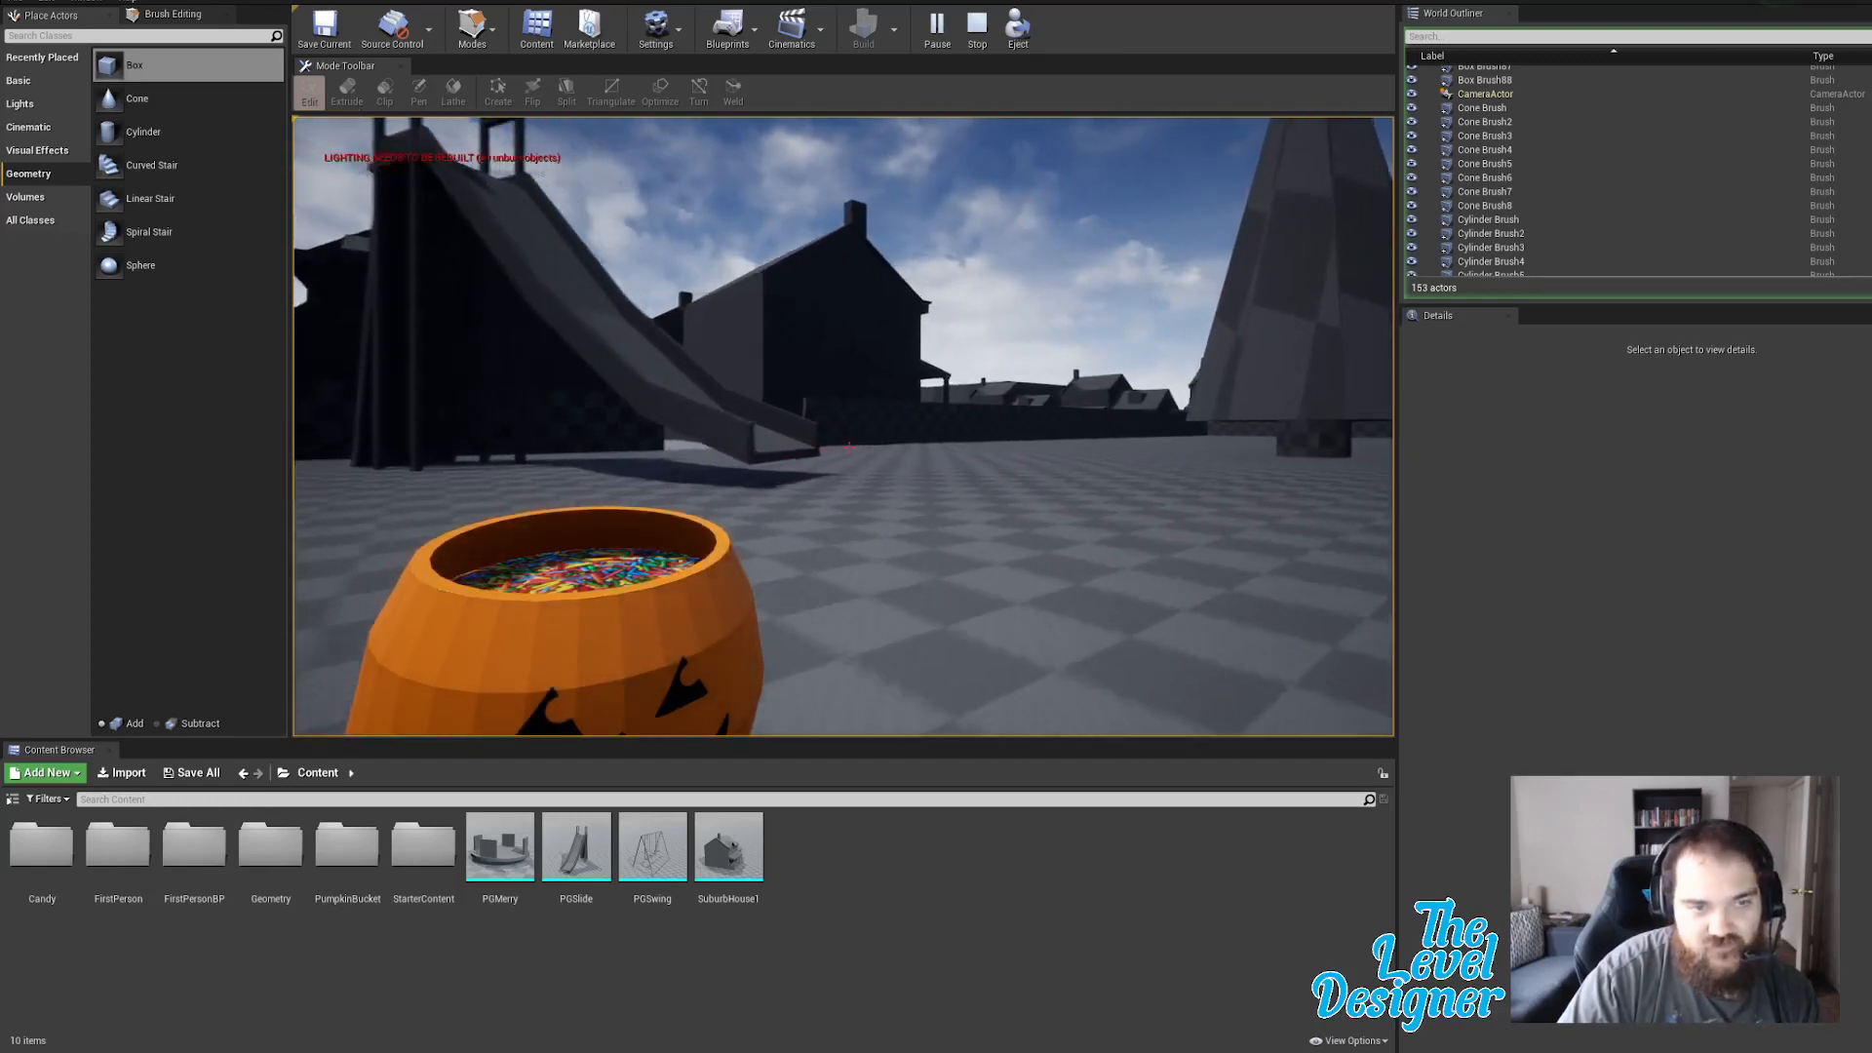
key(w)
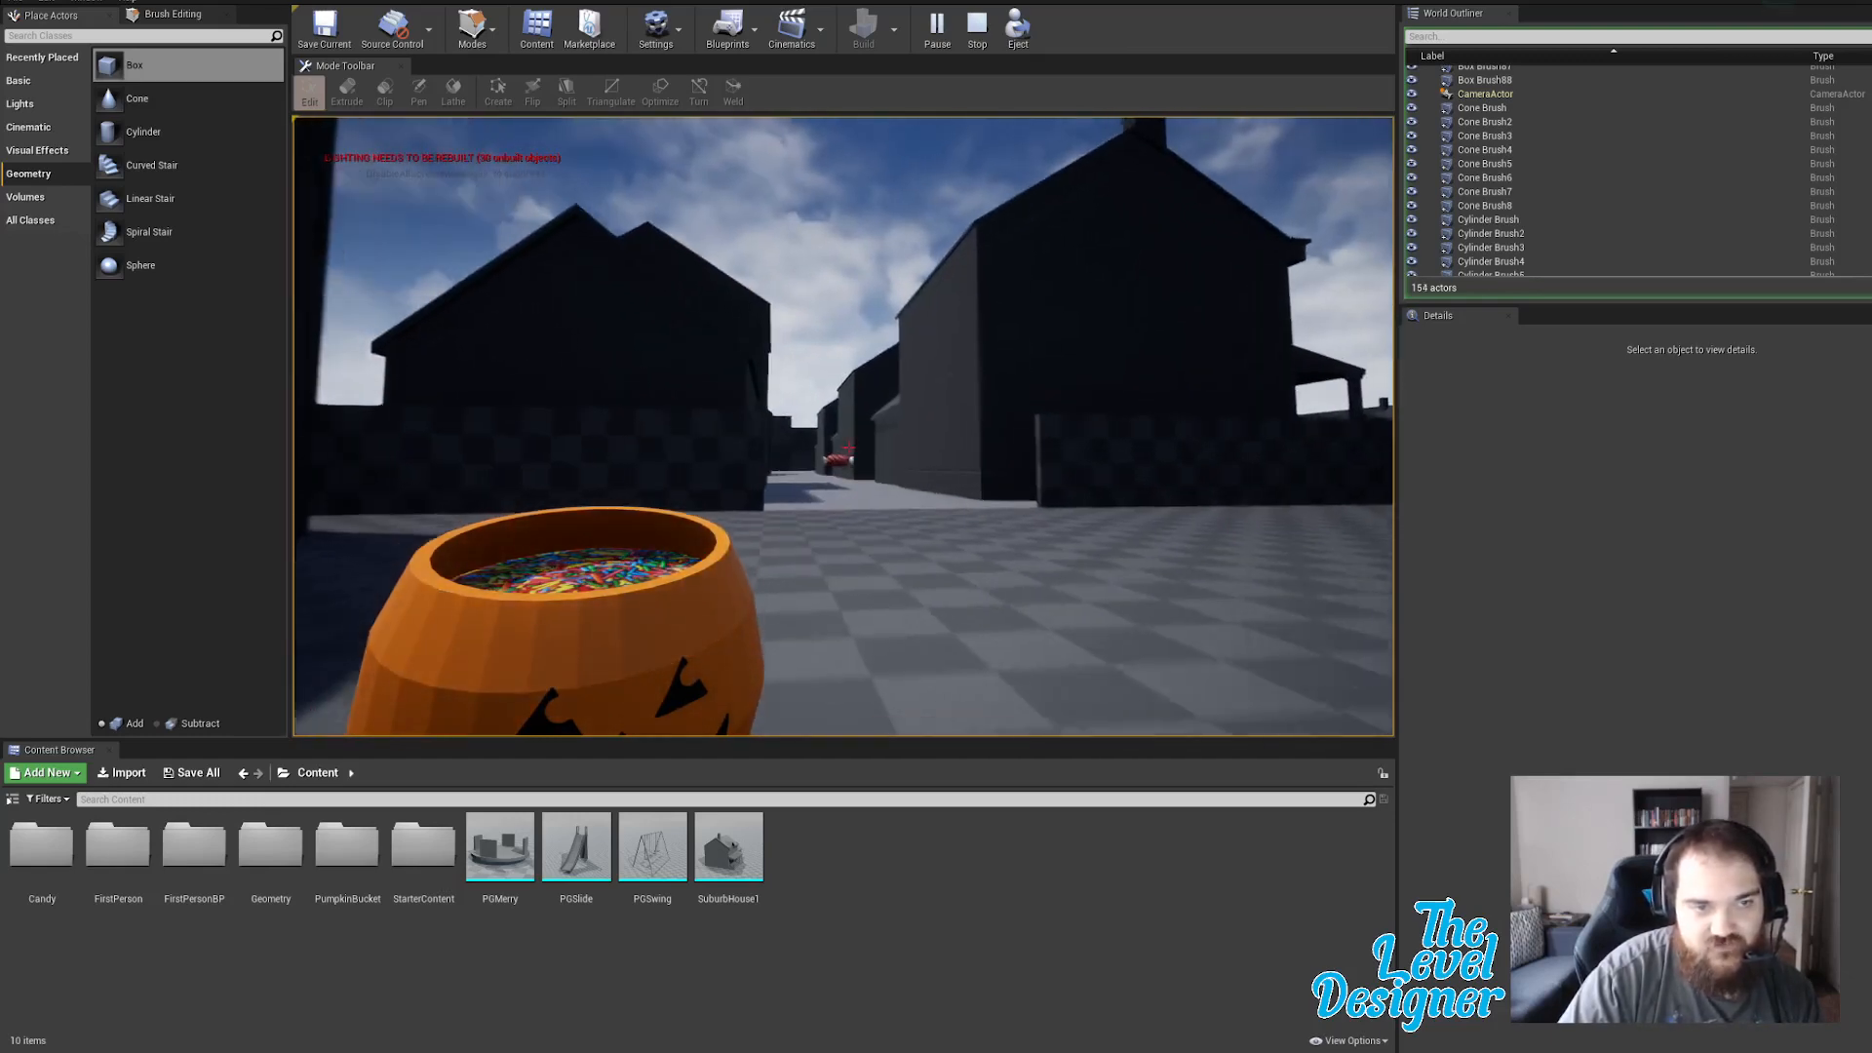
key(w)
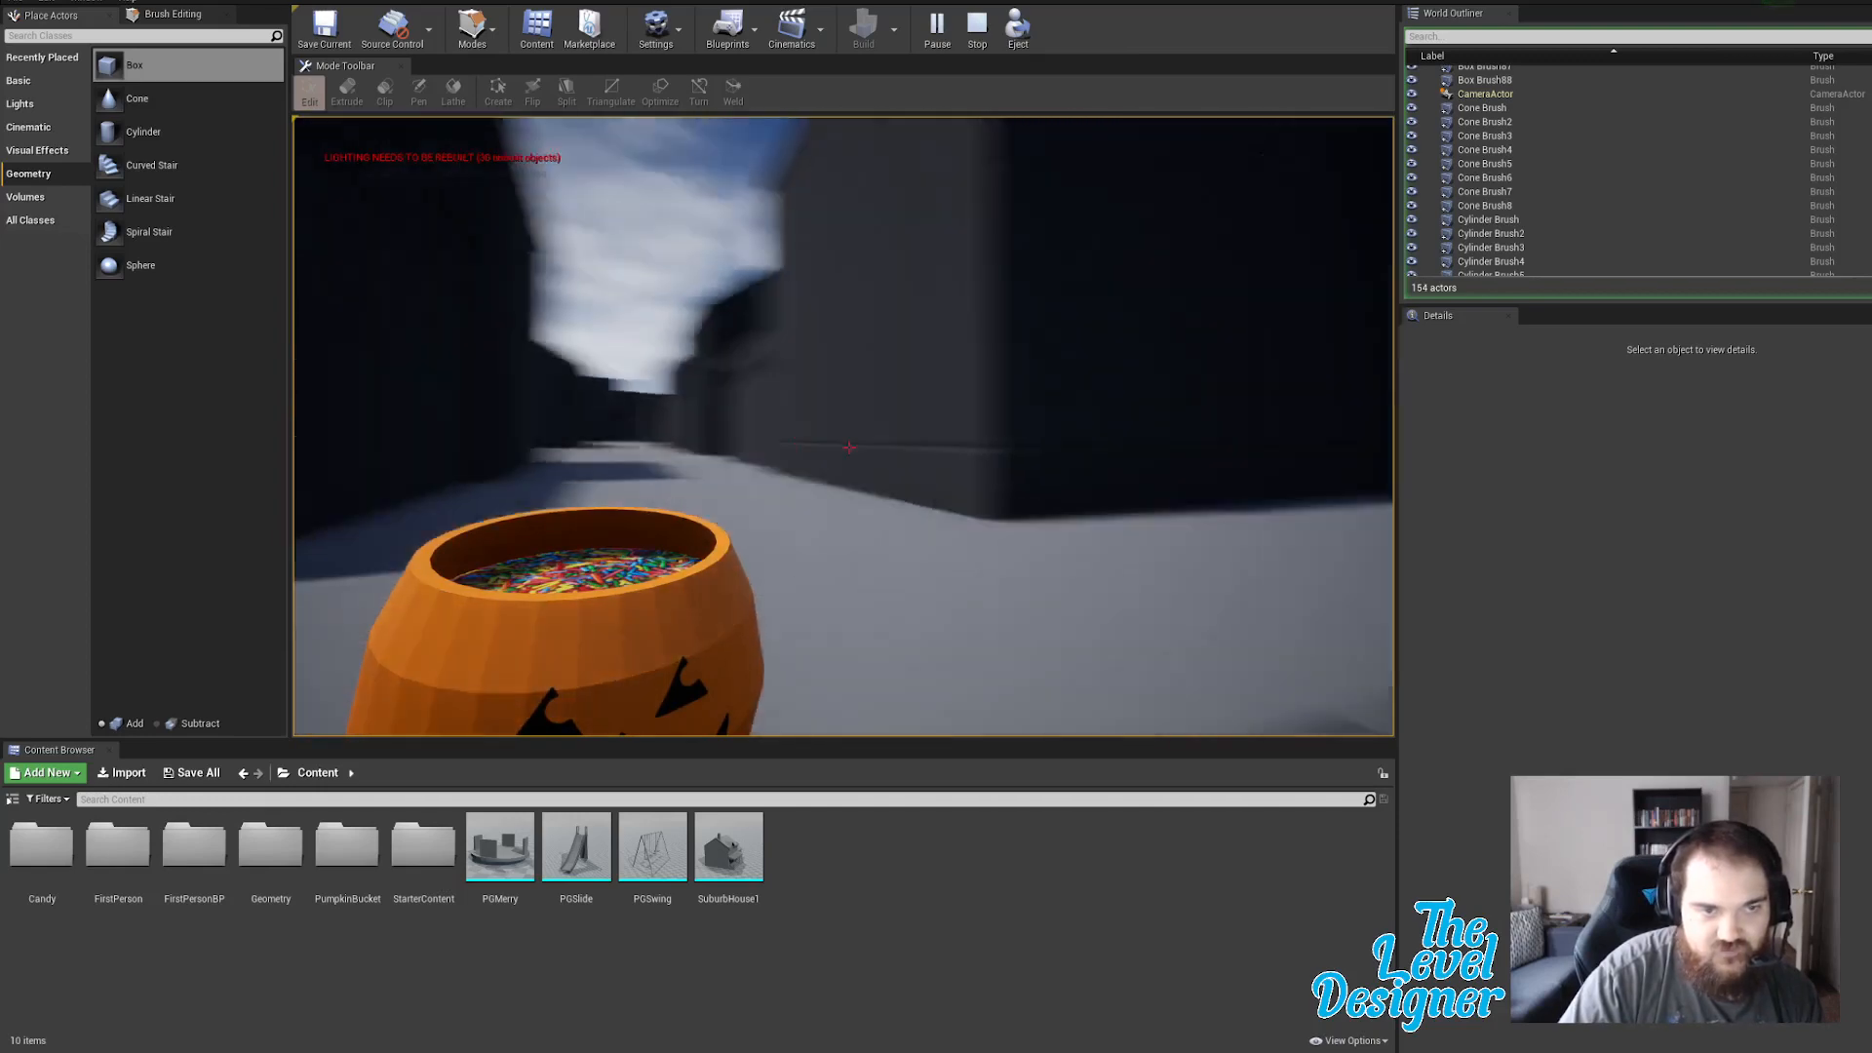
key(w)
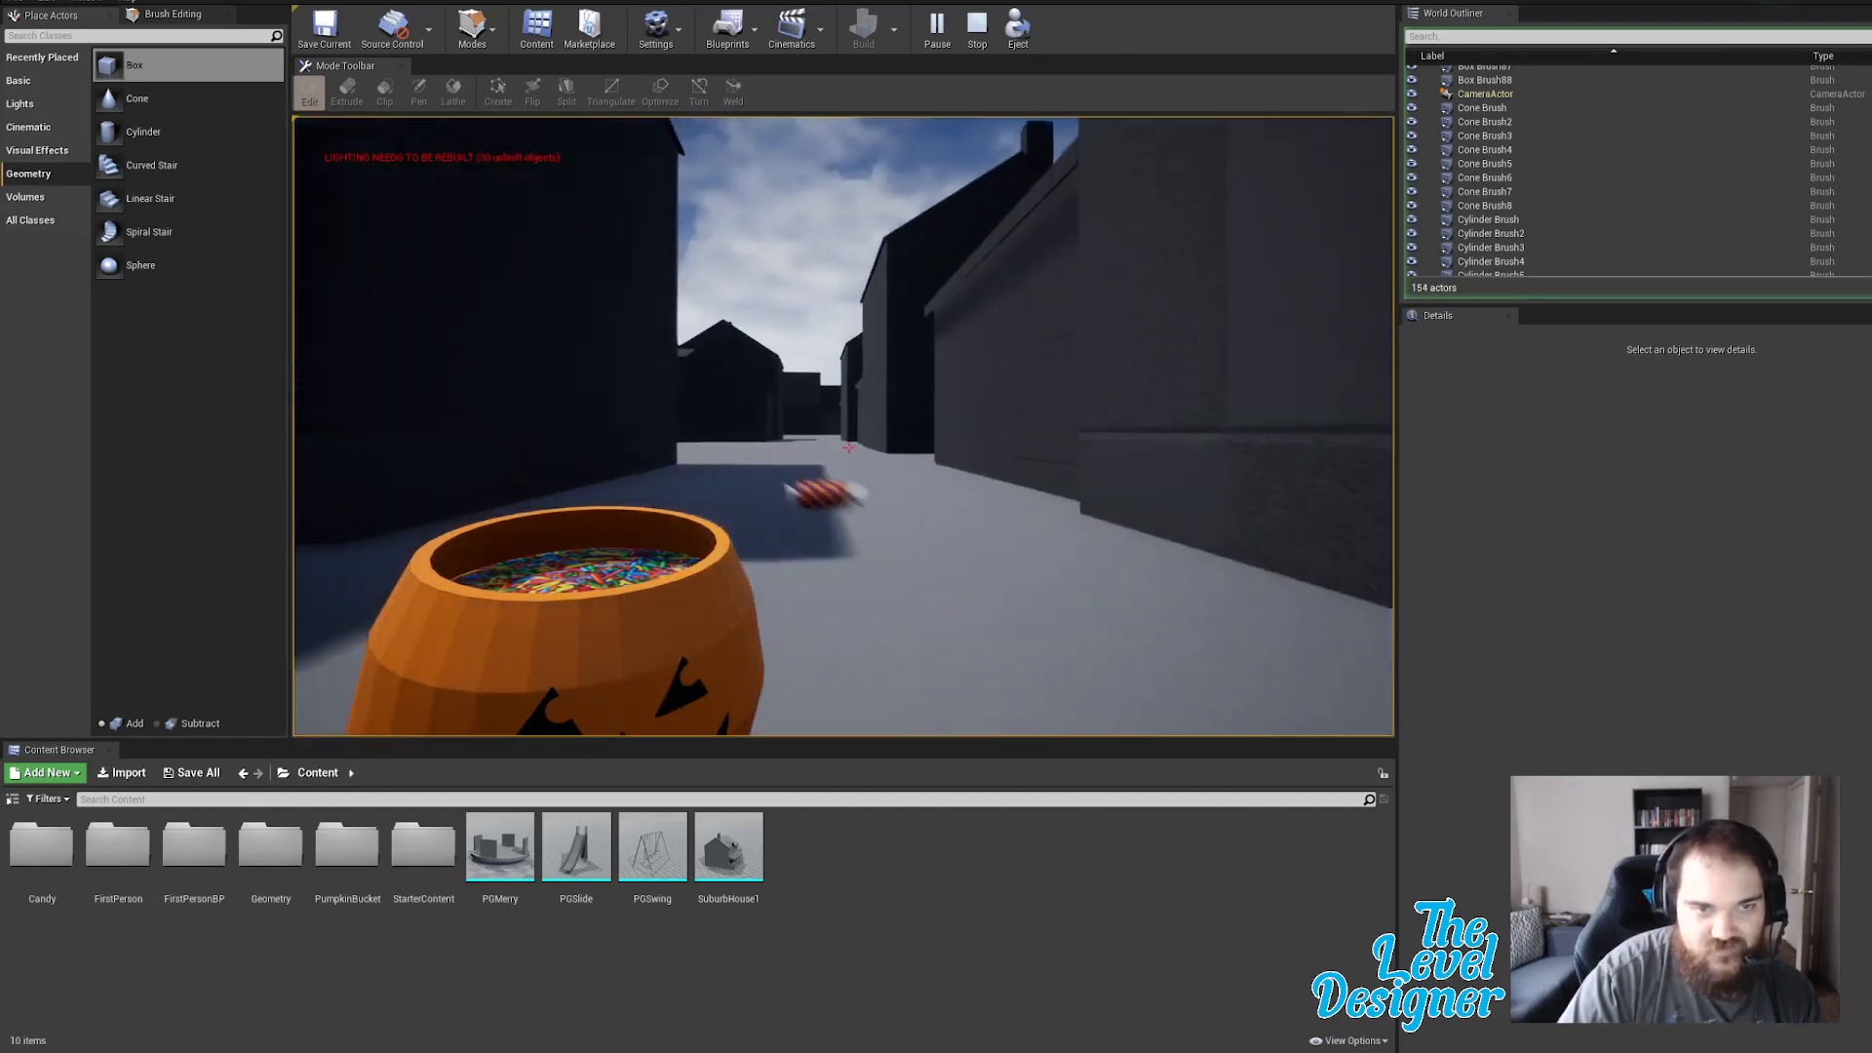
key(w)
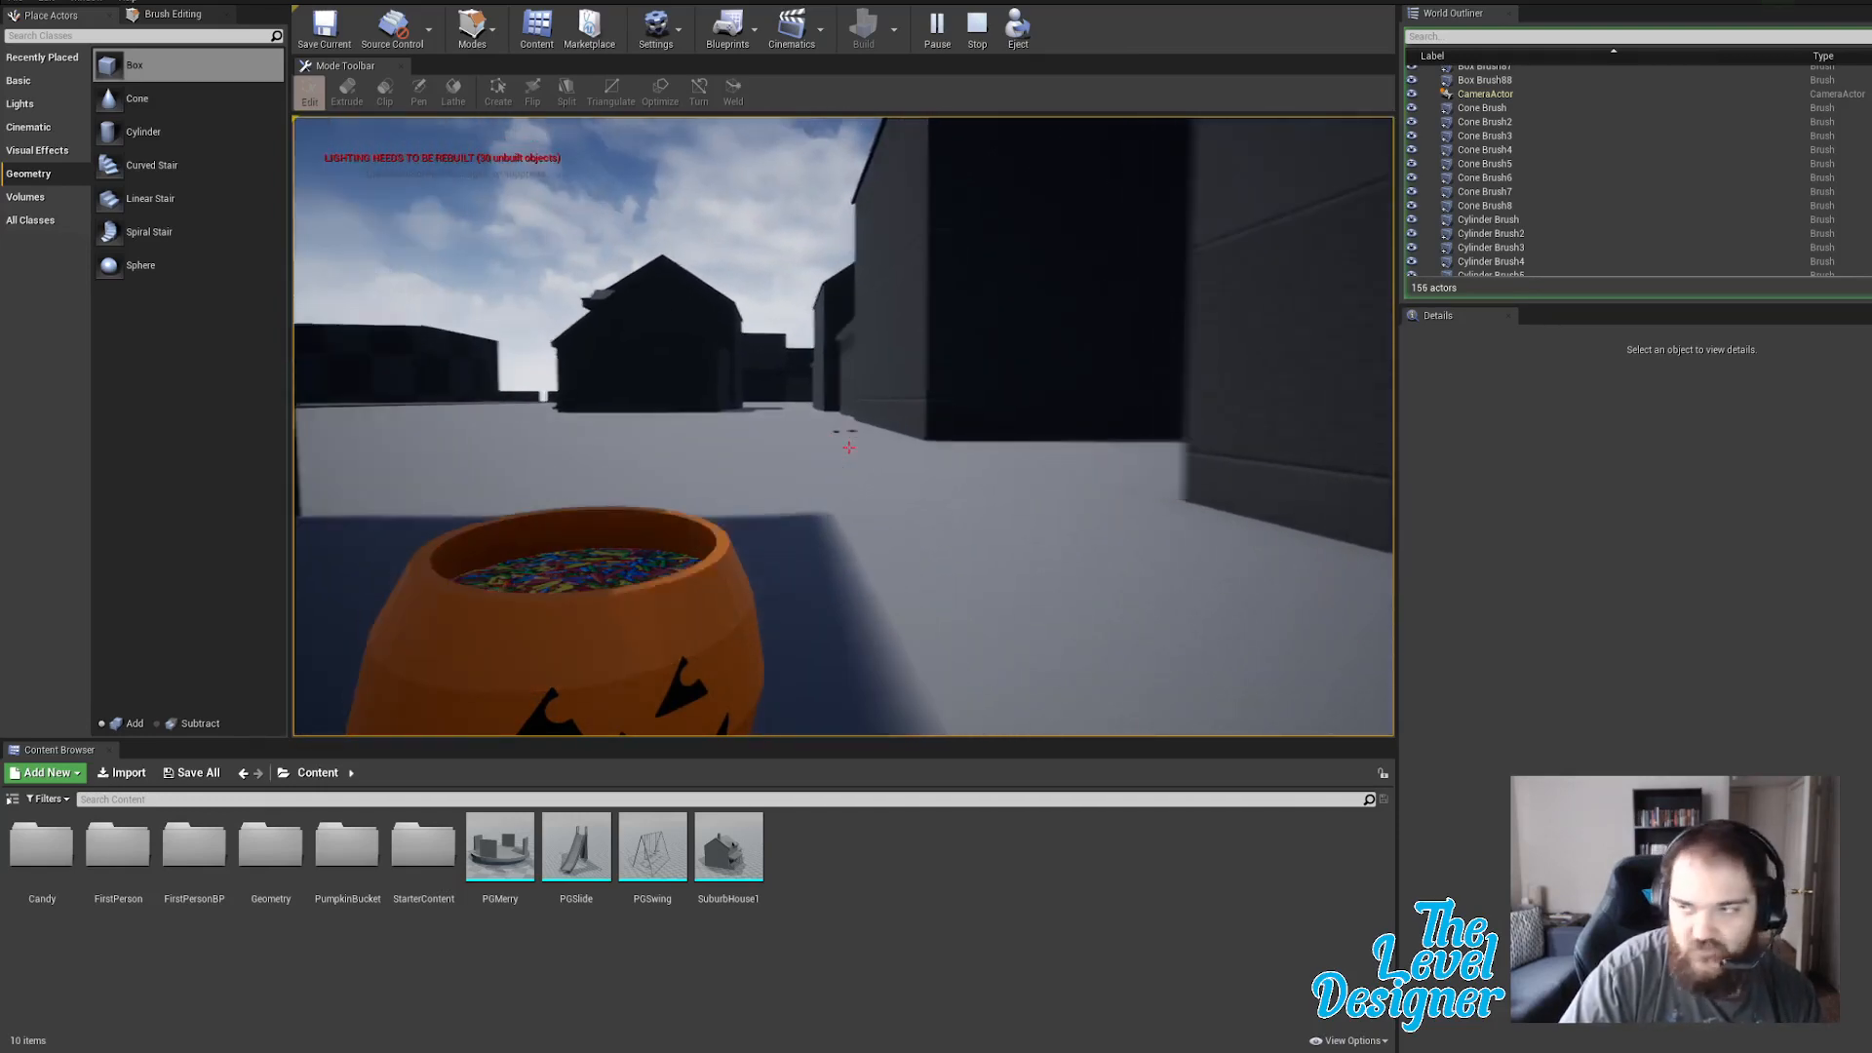
Throw candy across the open yard beside the middle houses to judge the gap to the neighbouring house.
click(848, 448)
click(848, 448)
key(w)
click(849, 448)
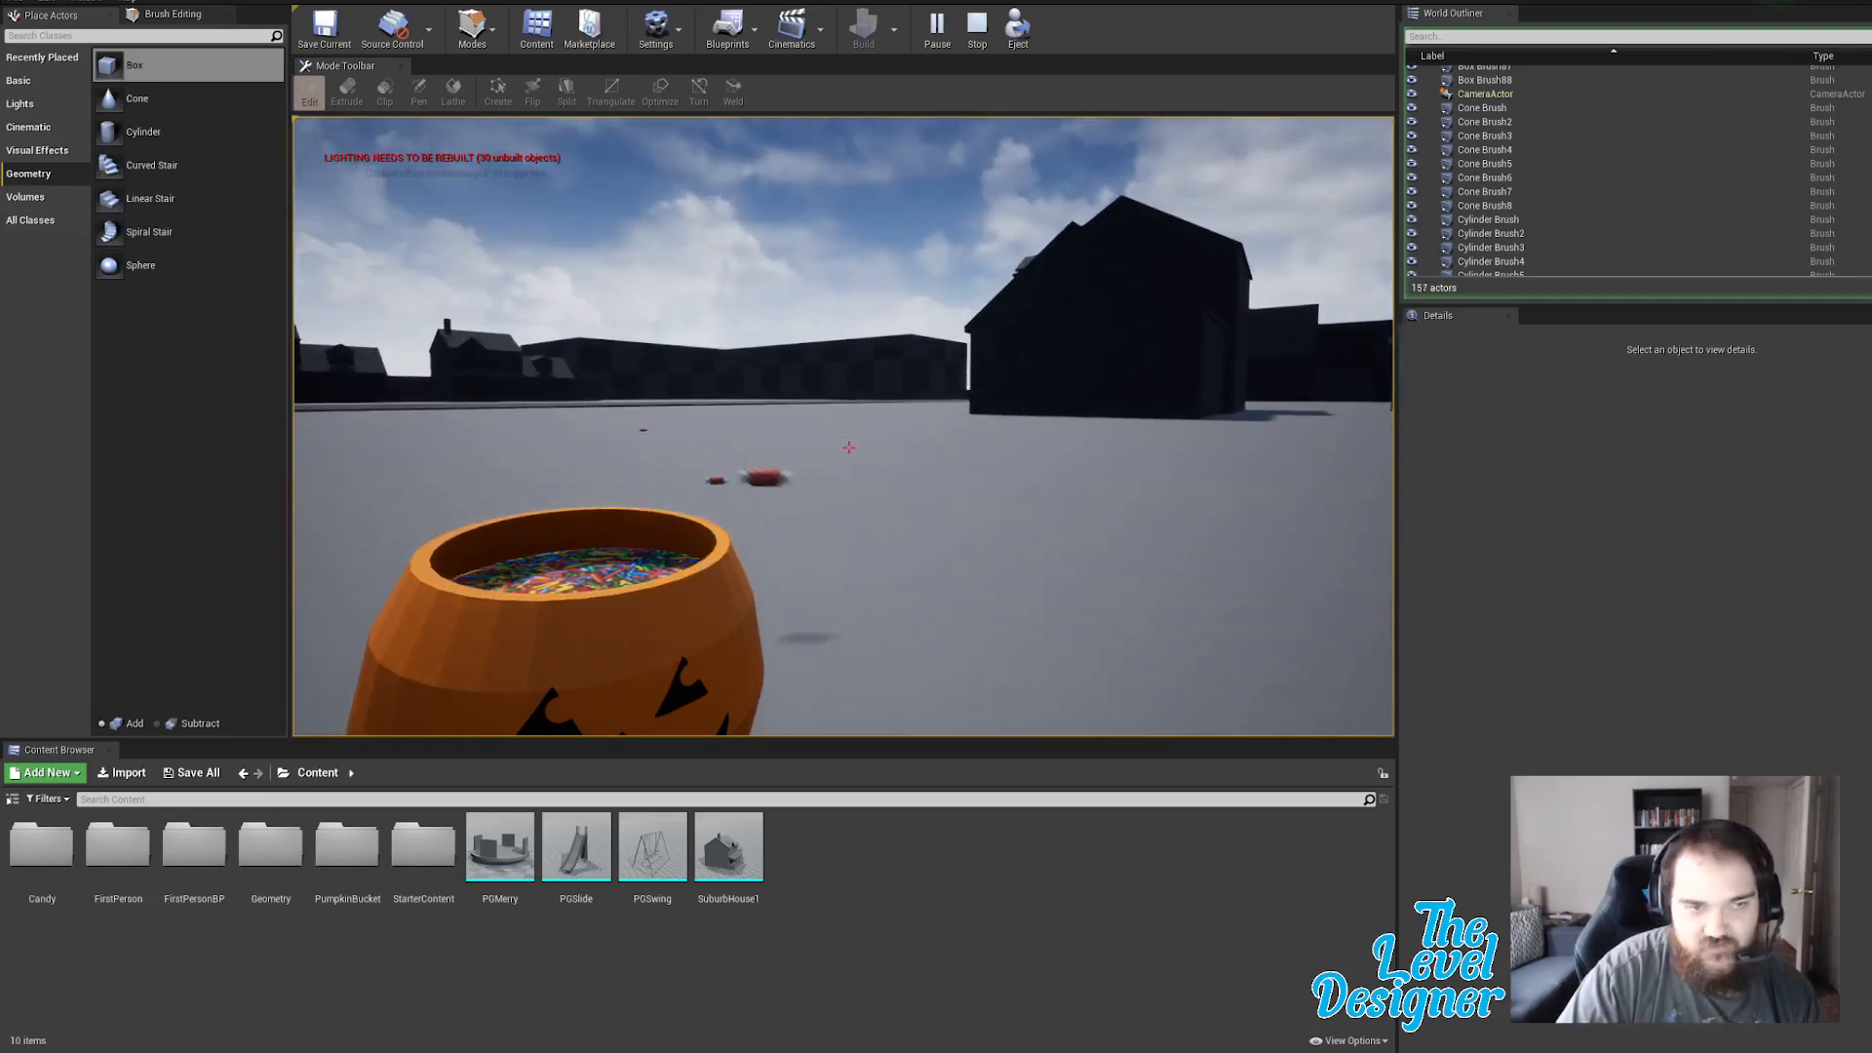
click(848, 447)
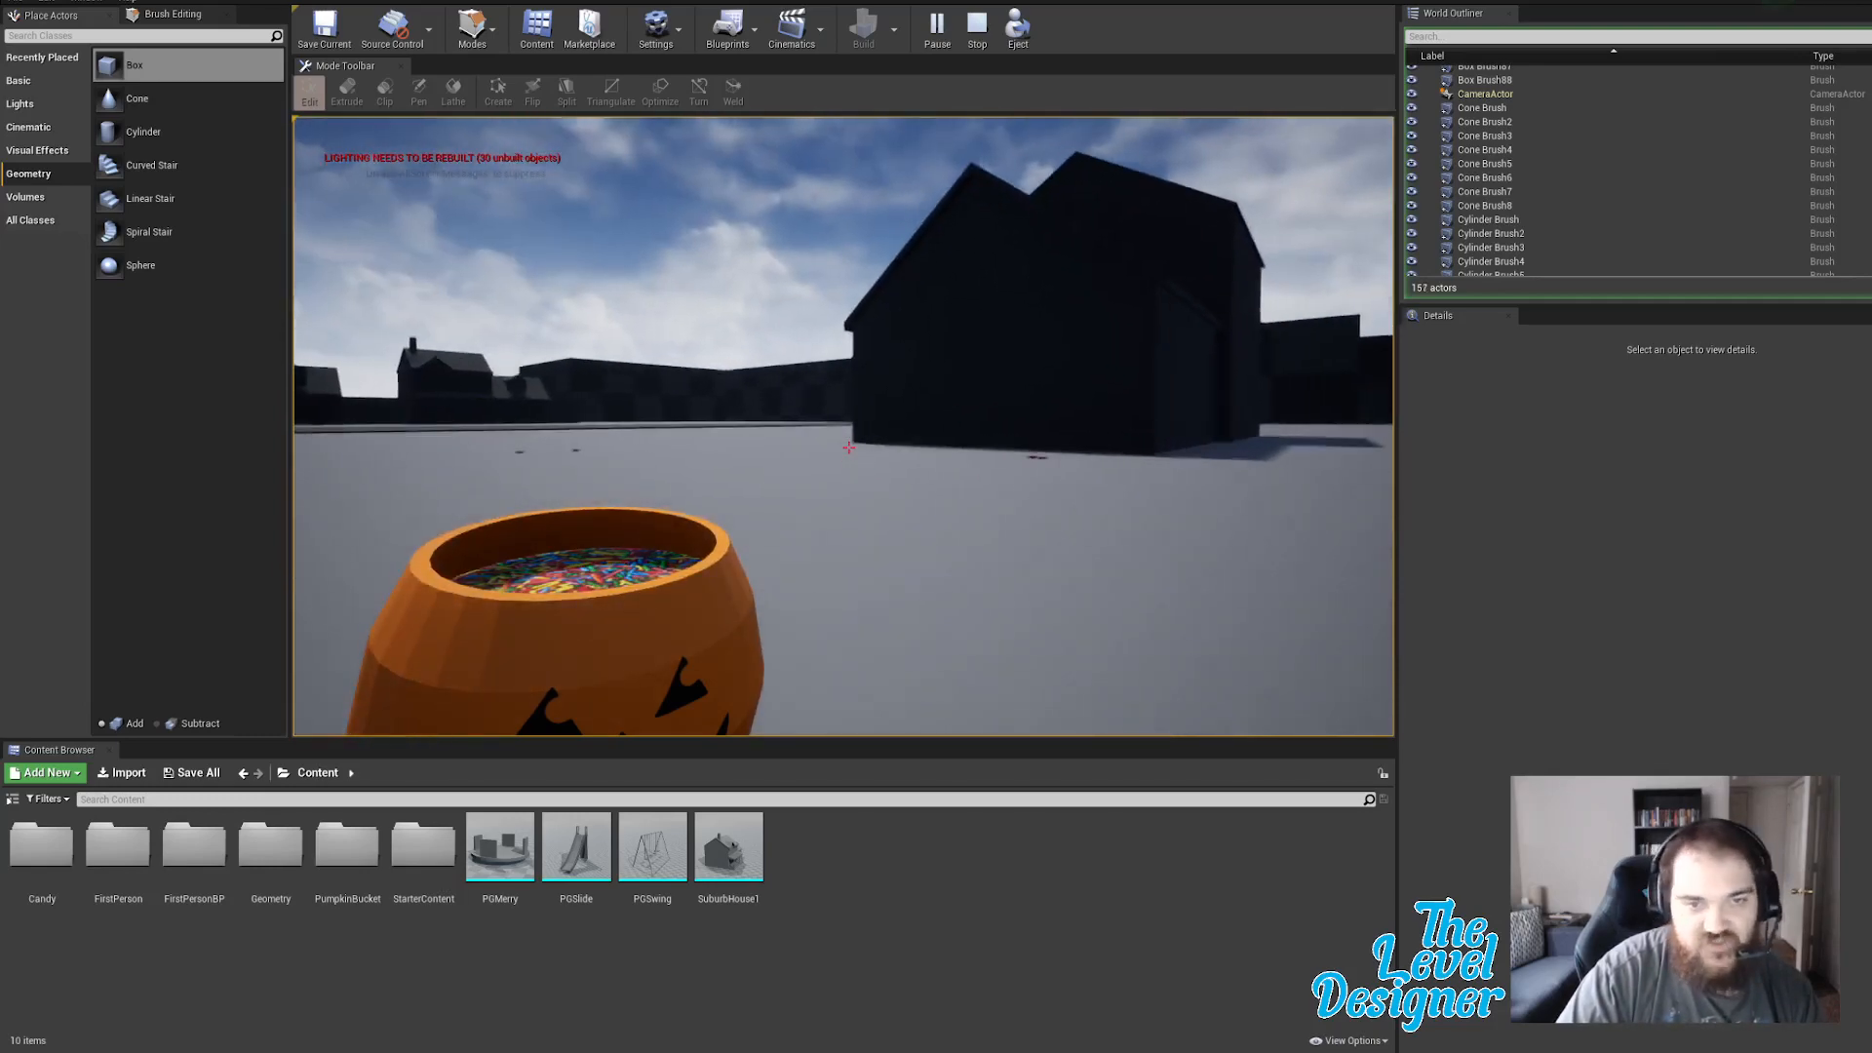
key(w)
key(w)
Run between the remaining middle houses to the open ground facing the corner buildings, checking the passage widths.
click(848, 448)
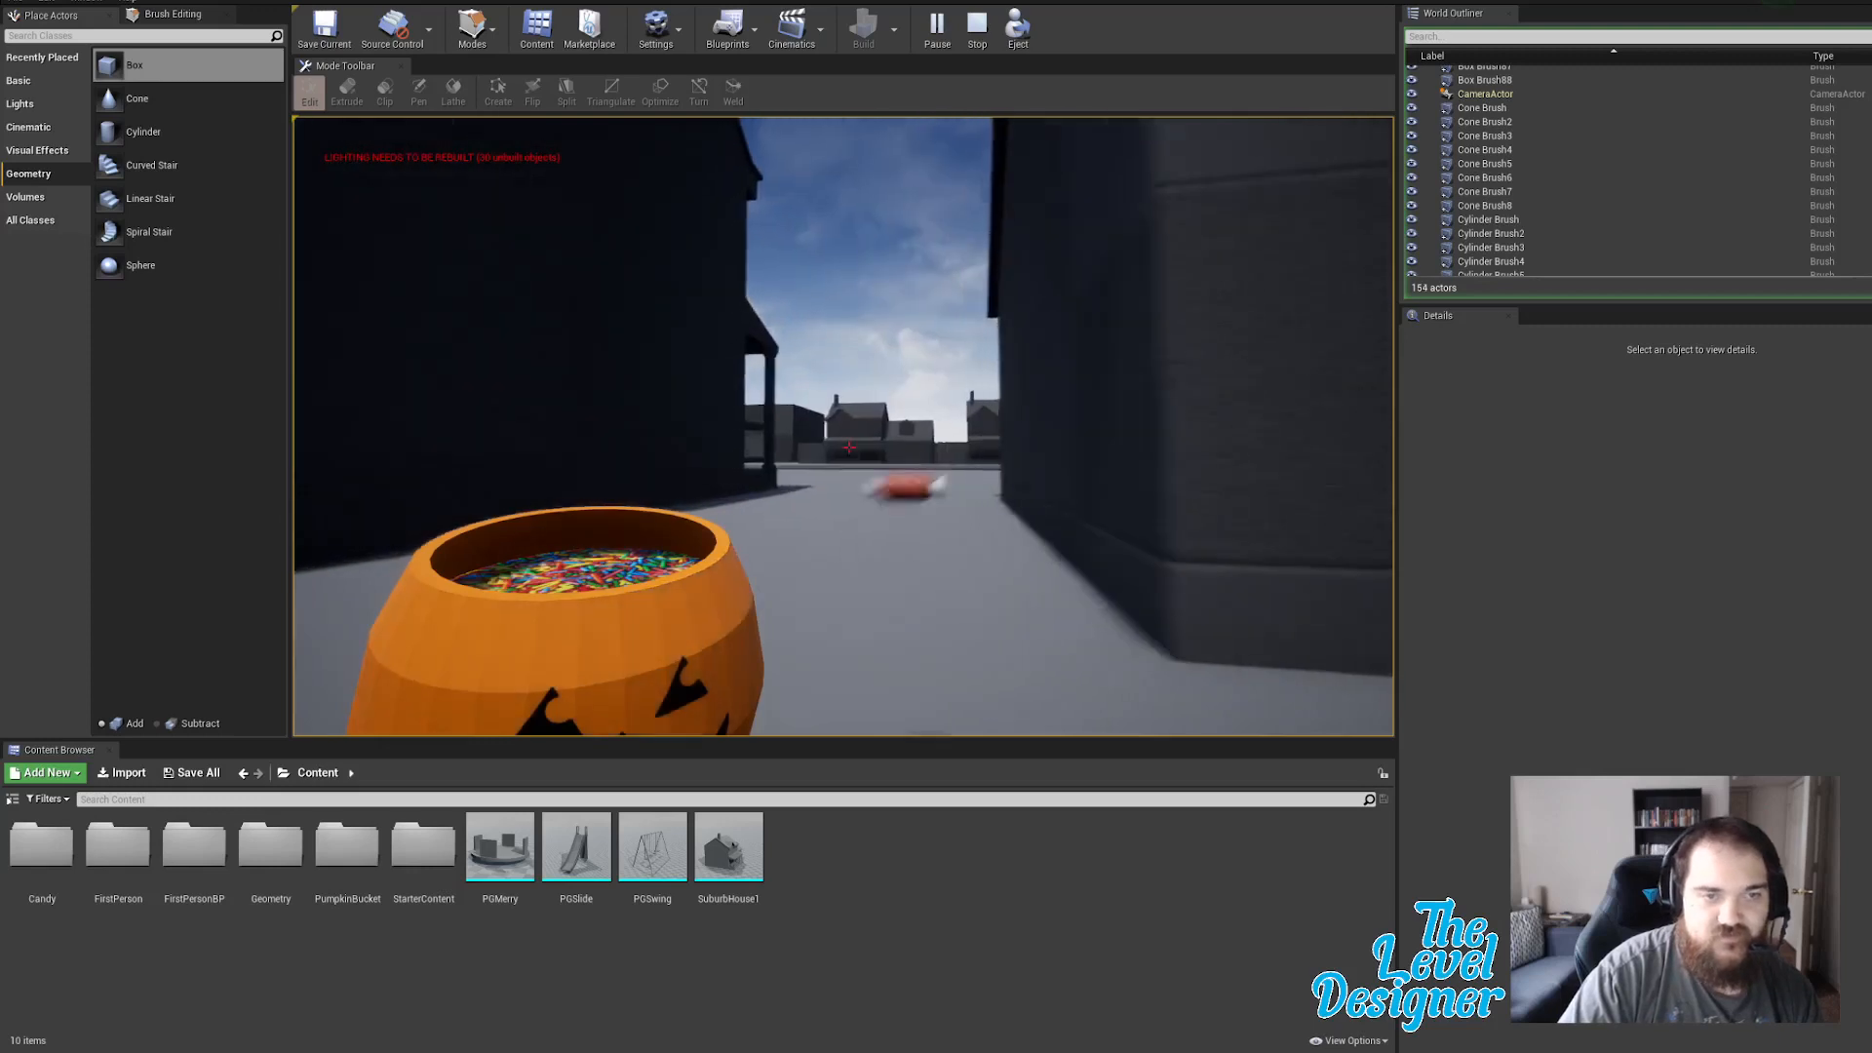
key(w)
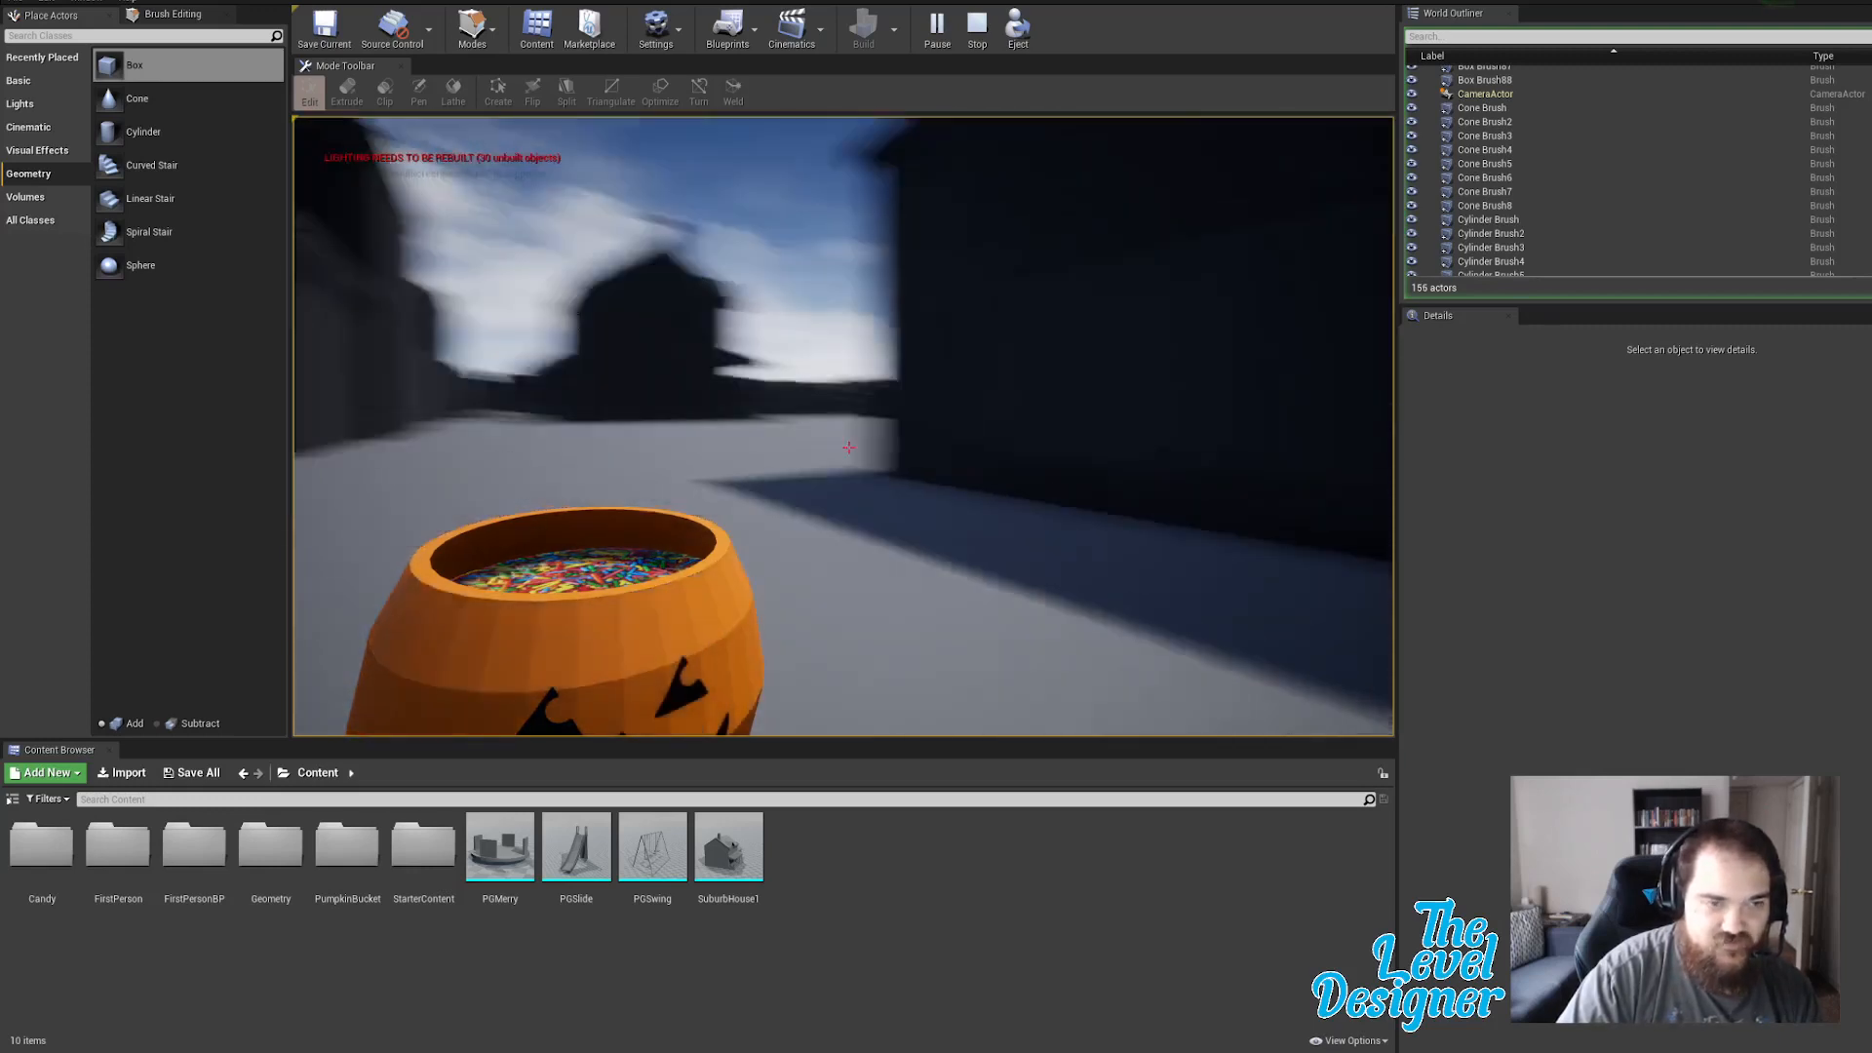
key(w)
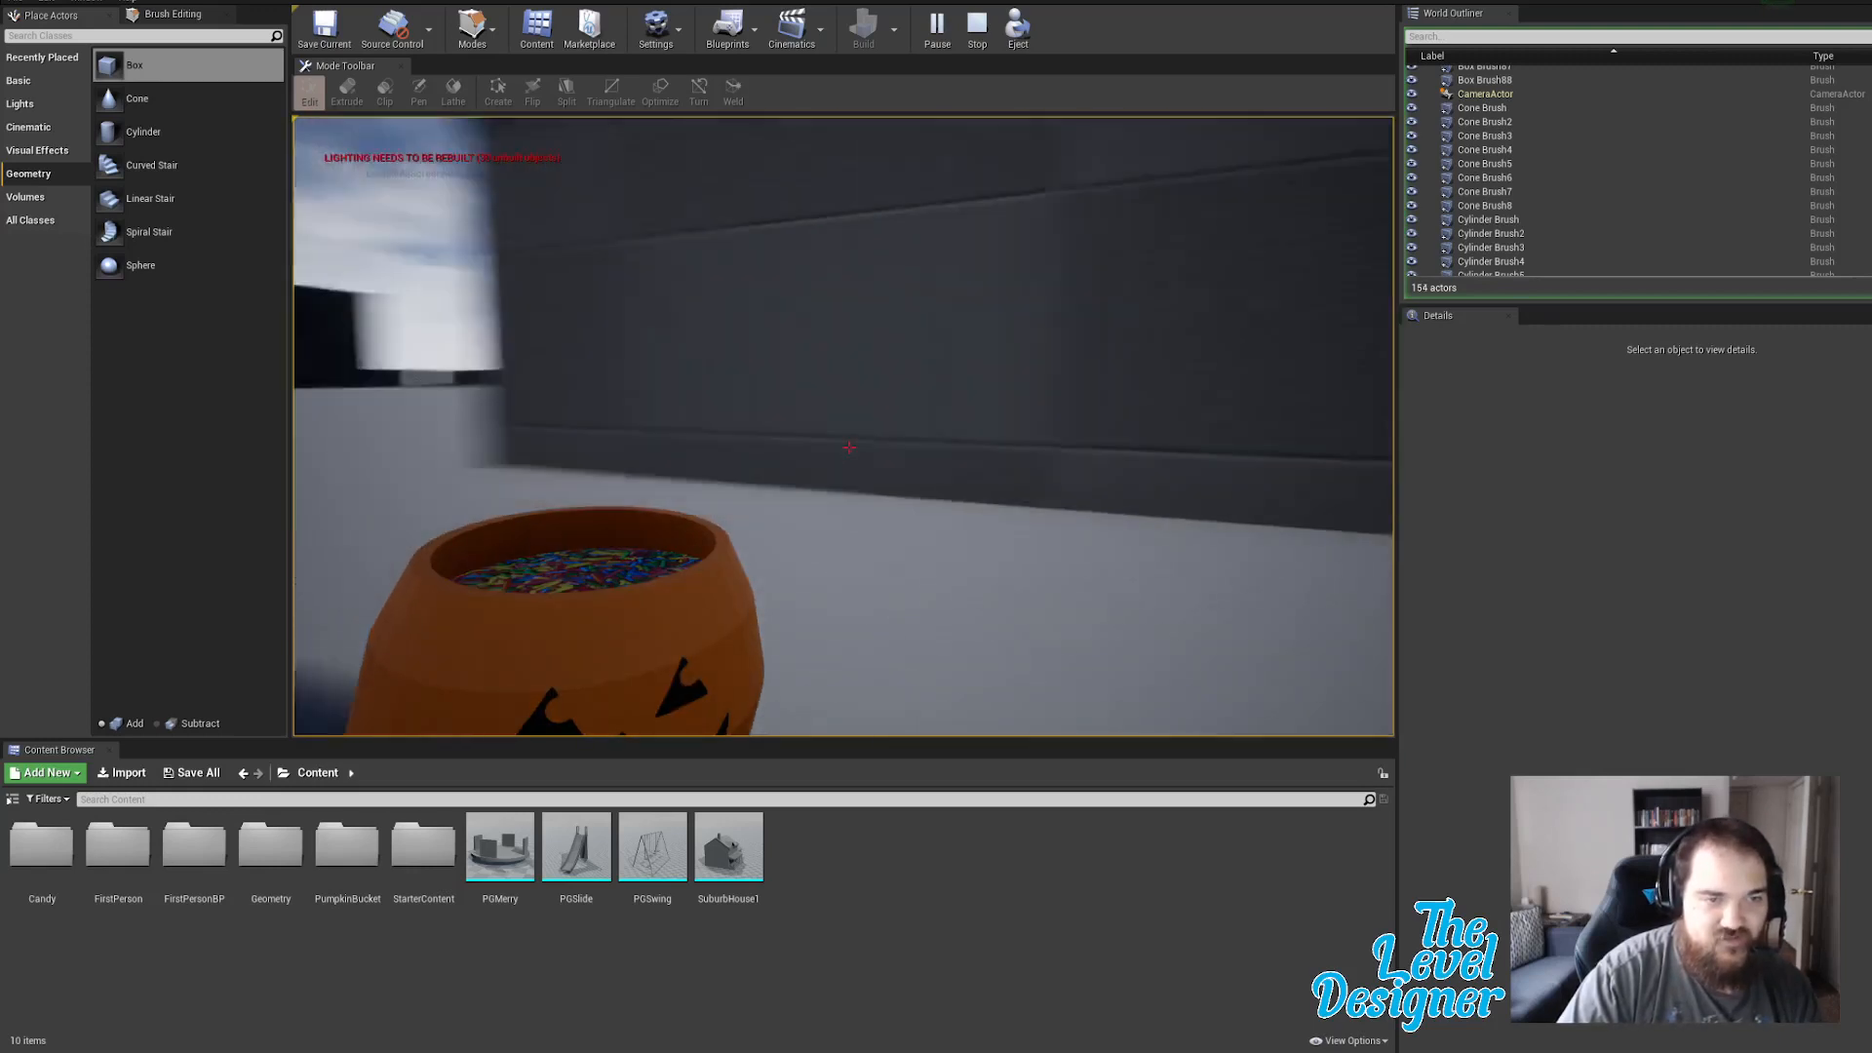
click(848, 448)
key(w)
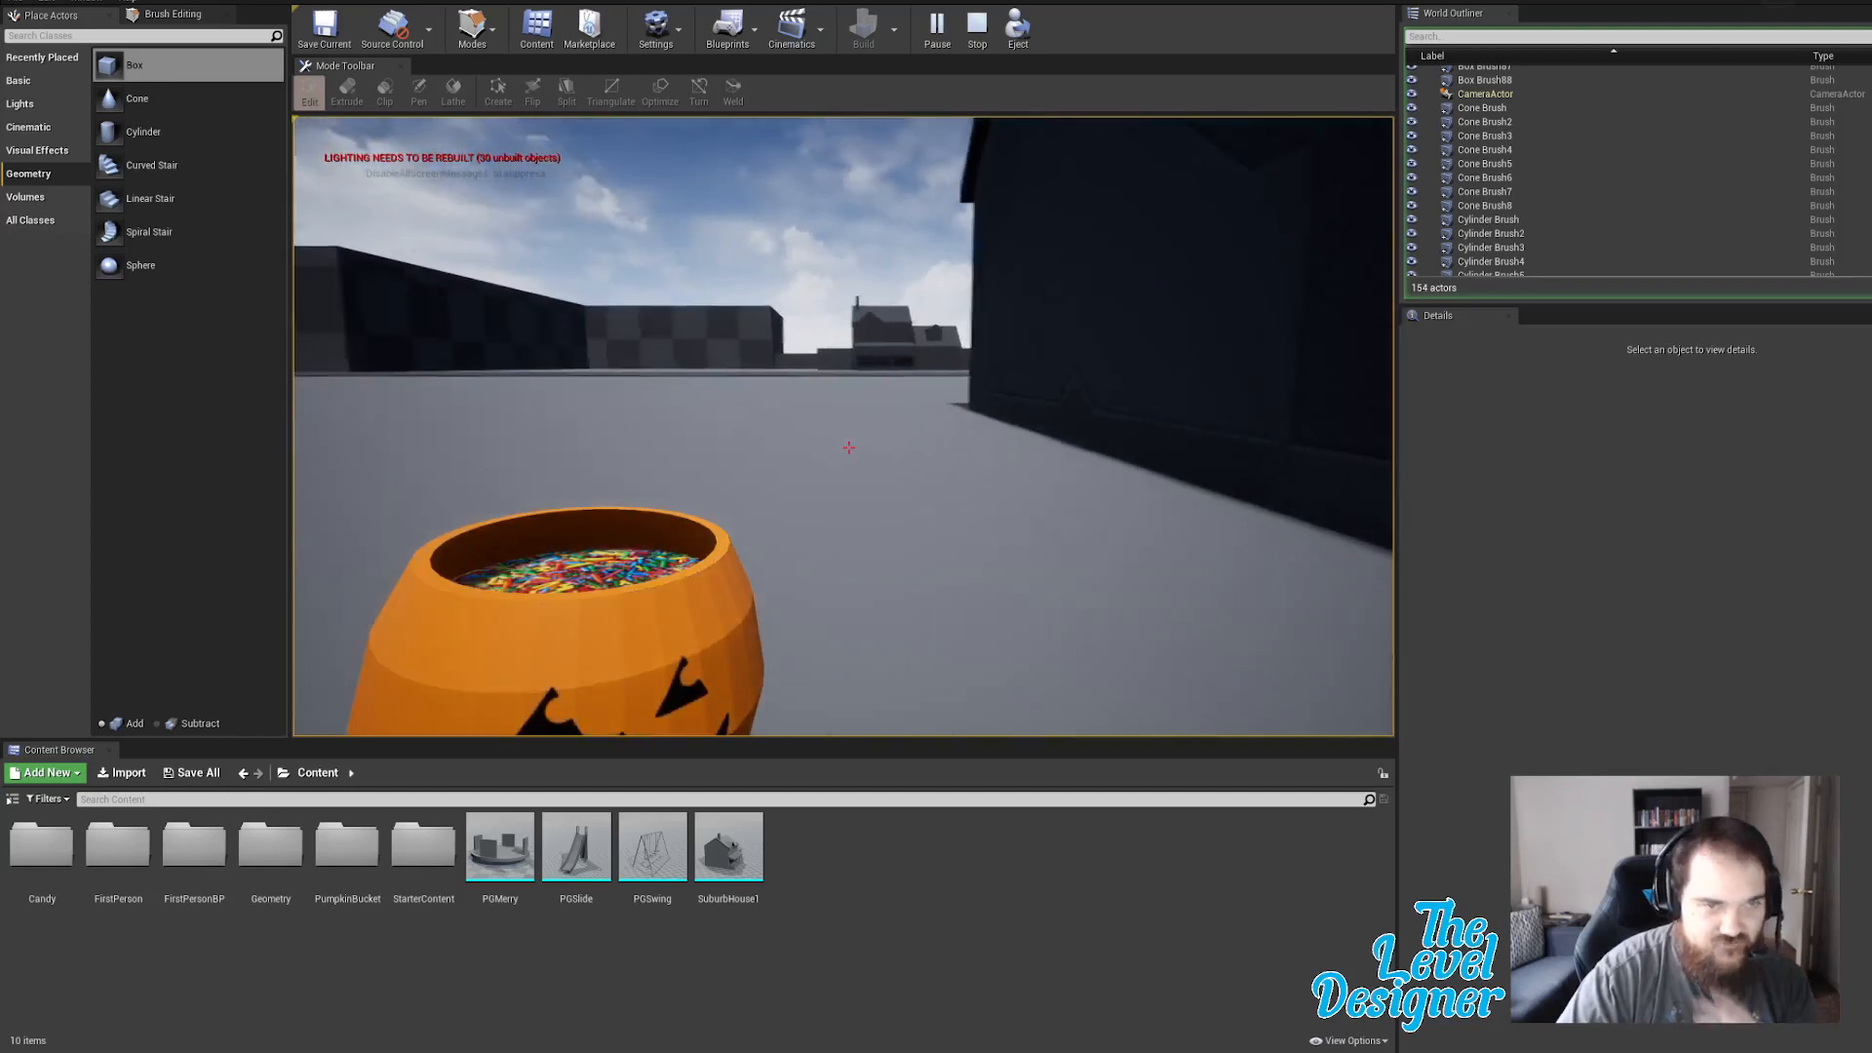
key(w)
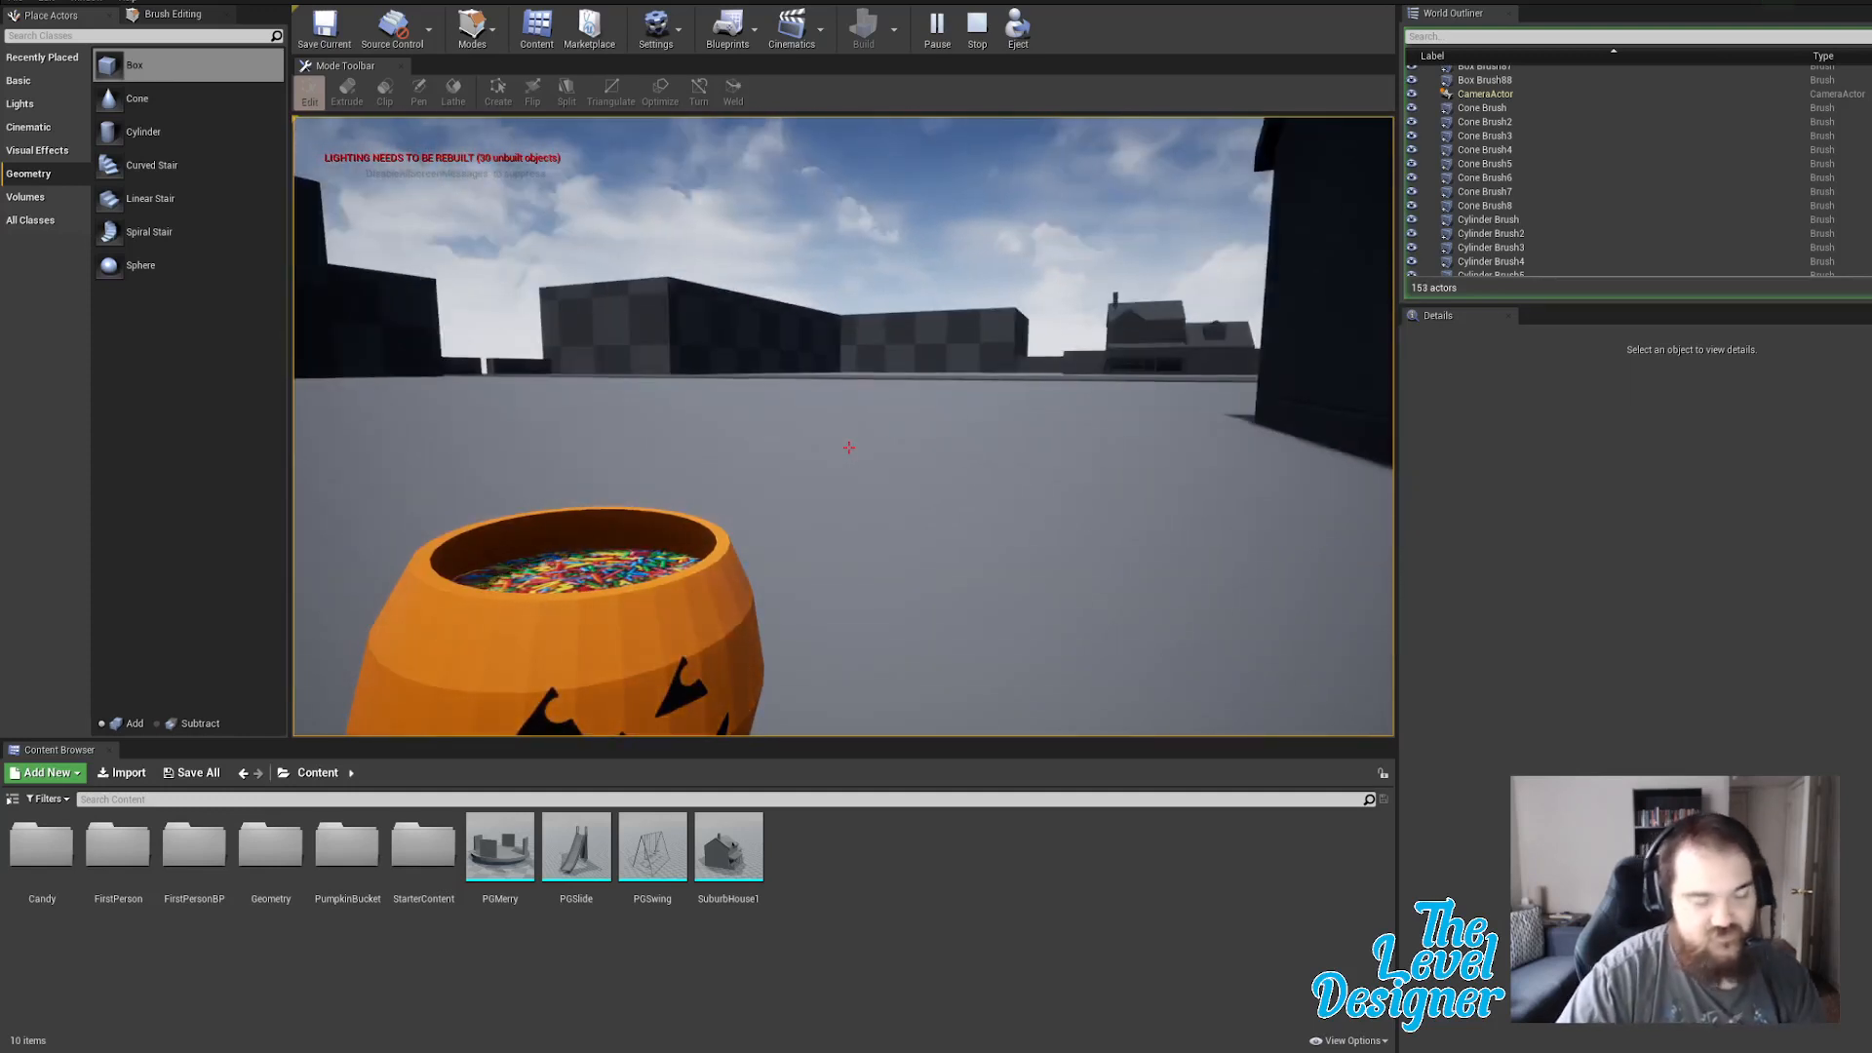
Survey the cleared ground between the houses and the store row, throwing candy to judge the distance.
click(849, 448)
key(w)
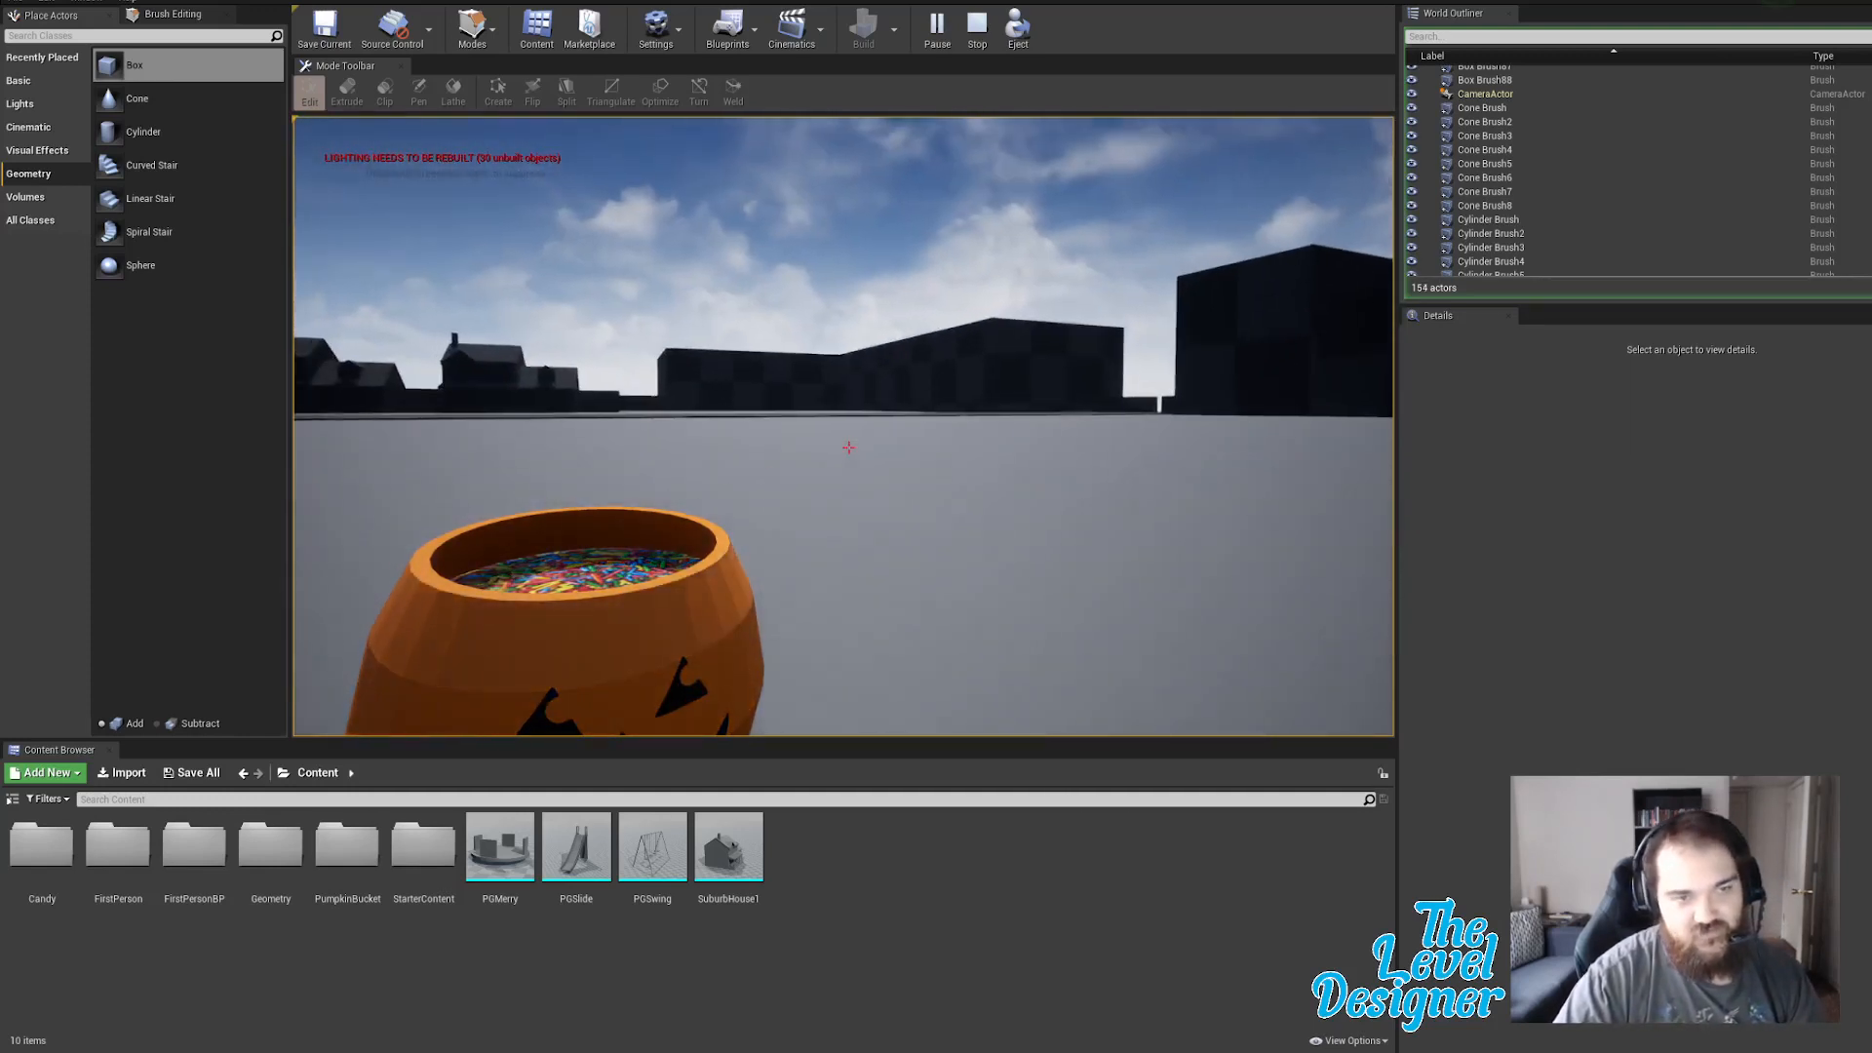
click(849, 448)
click(849, 448)
click(848, 448)
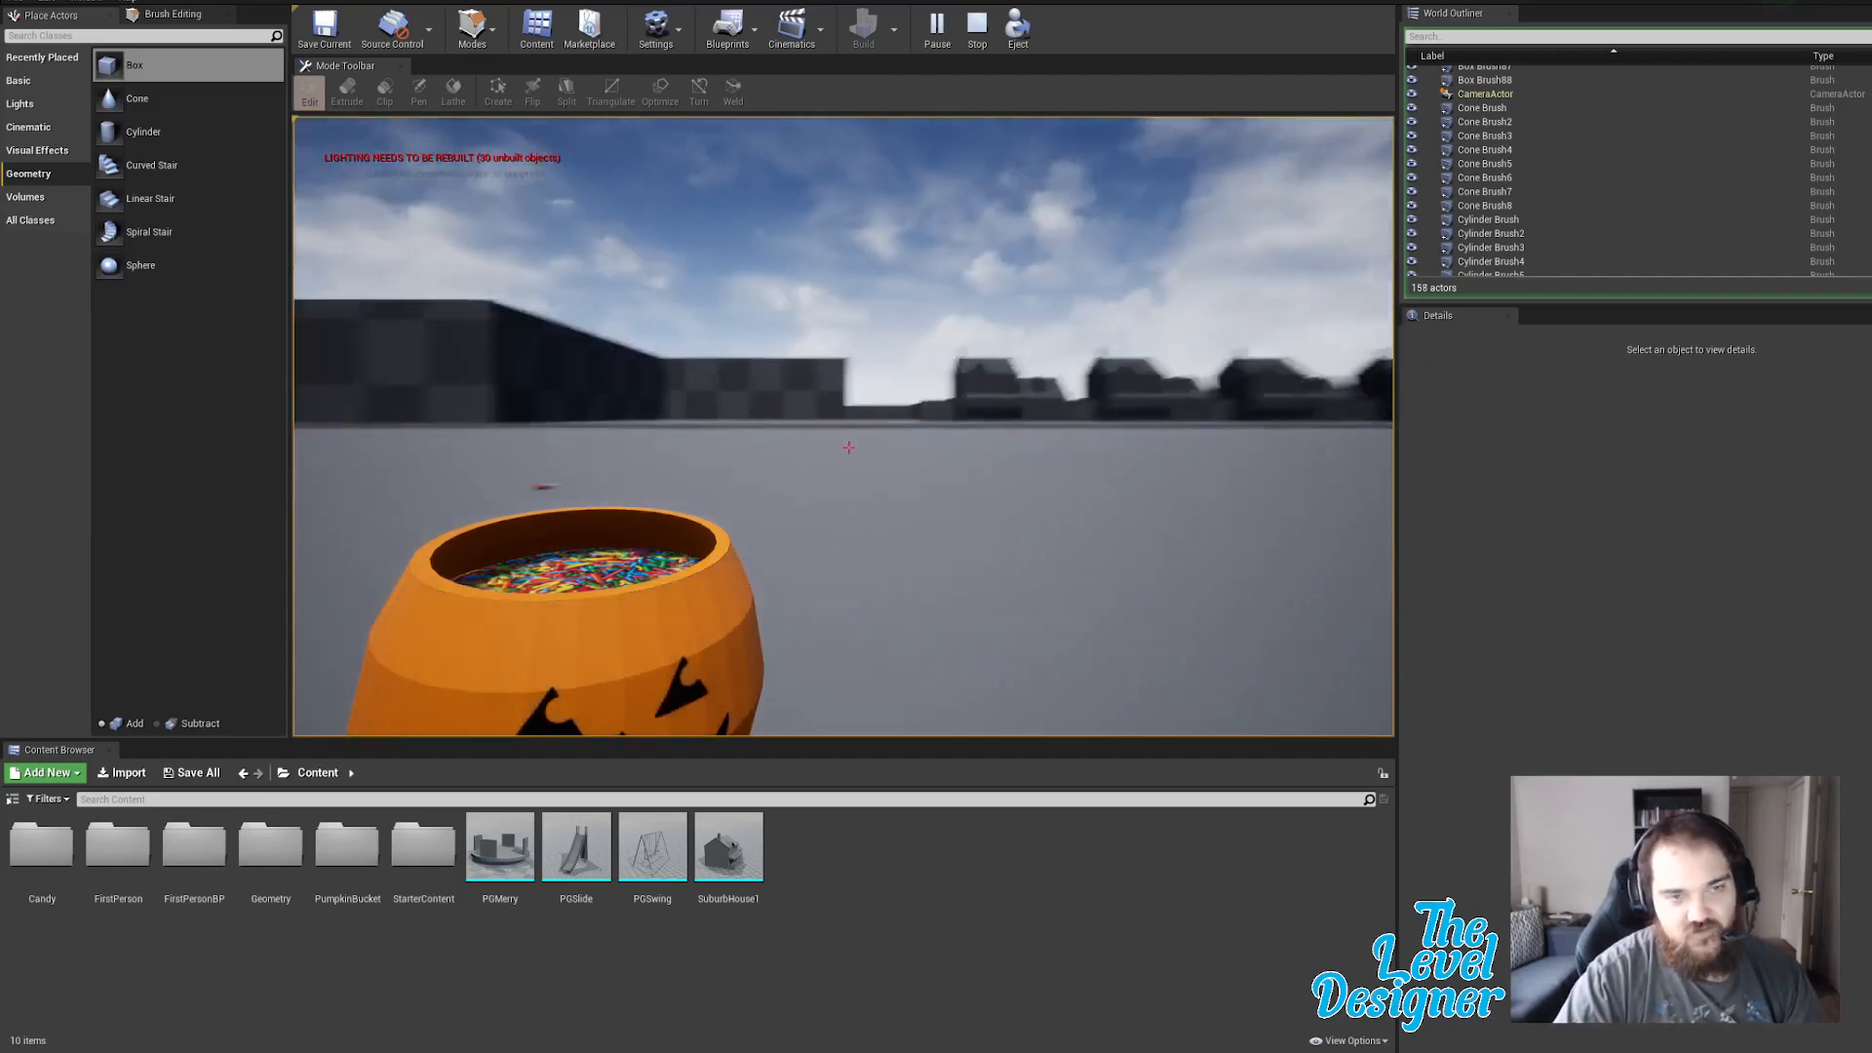
click(849, 447)
click(849, 448)
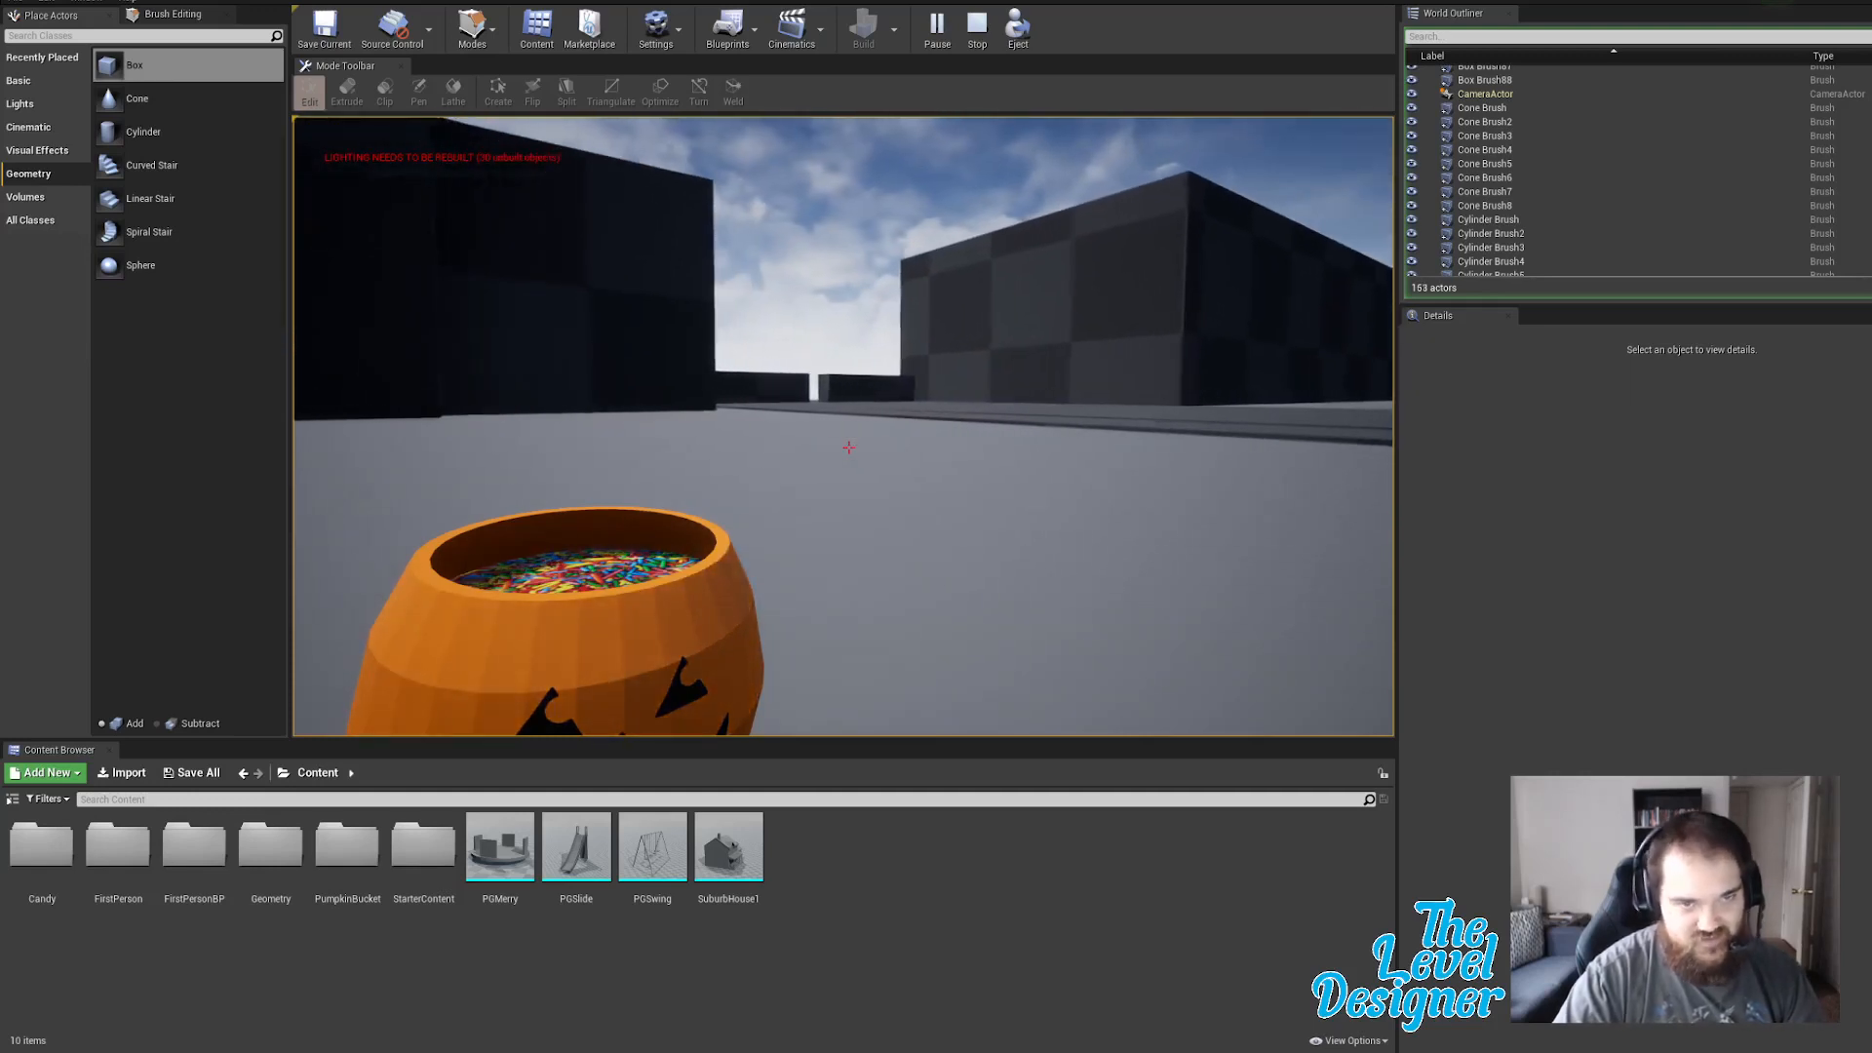
Walk past the stores onto the road toward the end barriers, and inspect the view back down the street.
key(w)
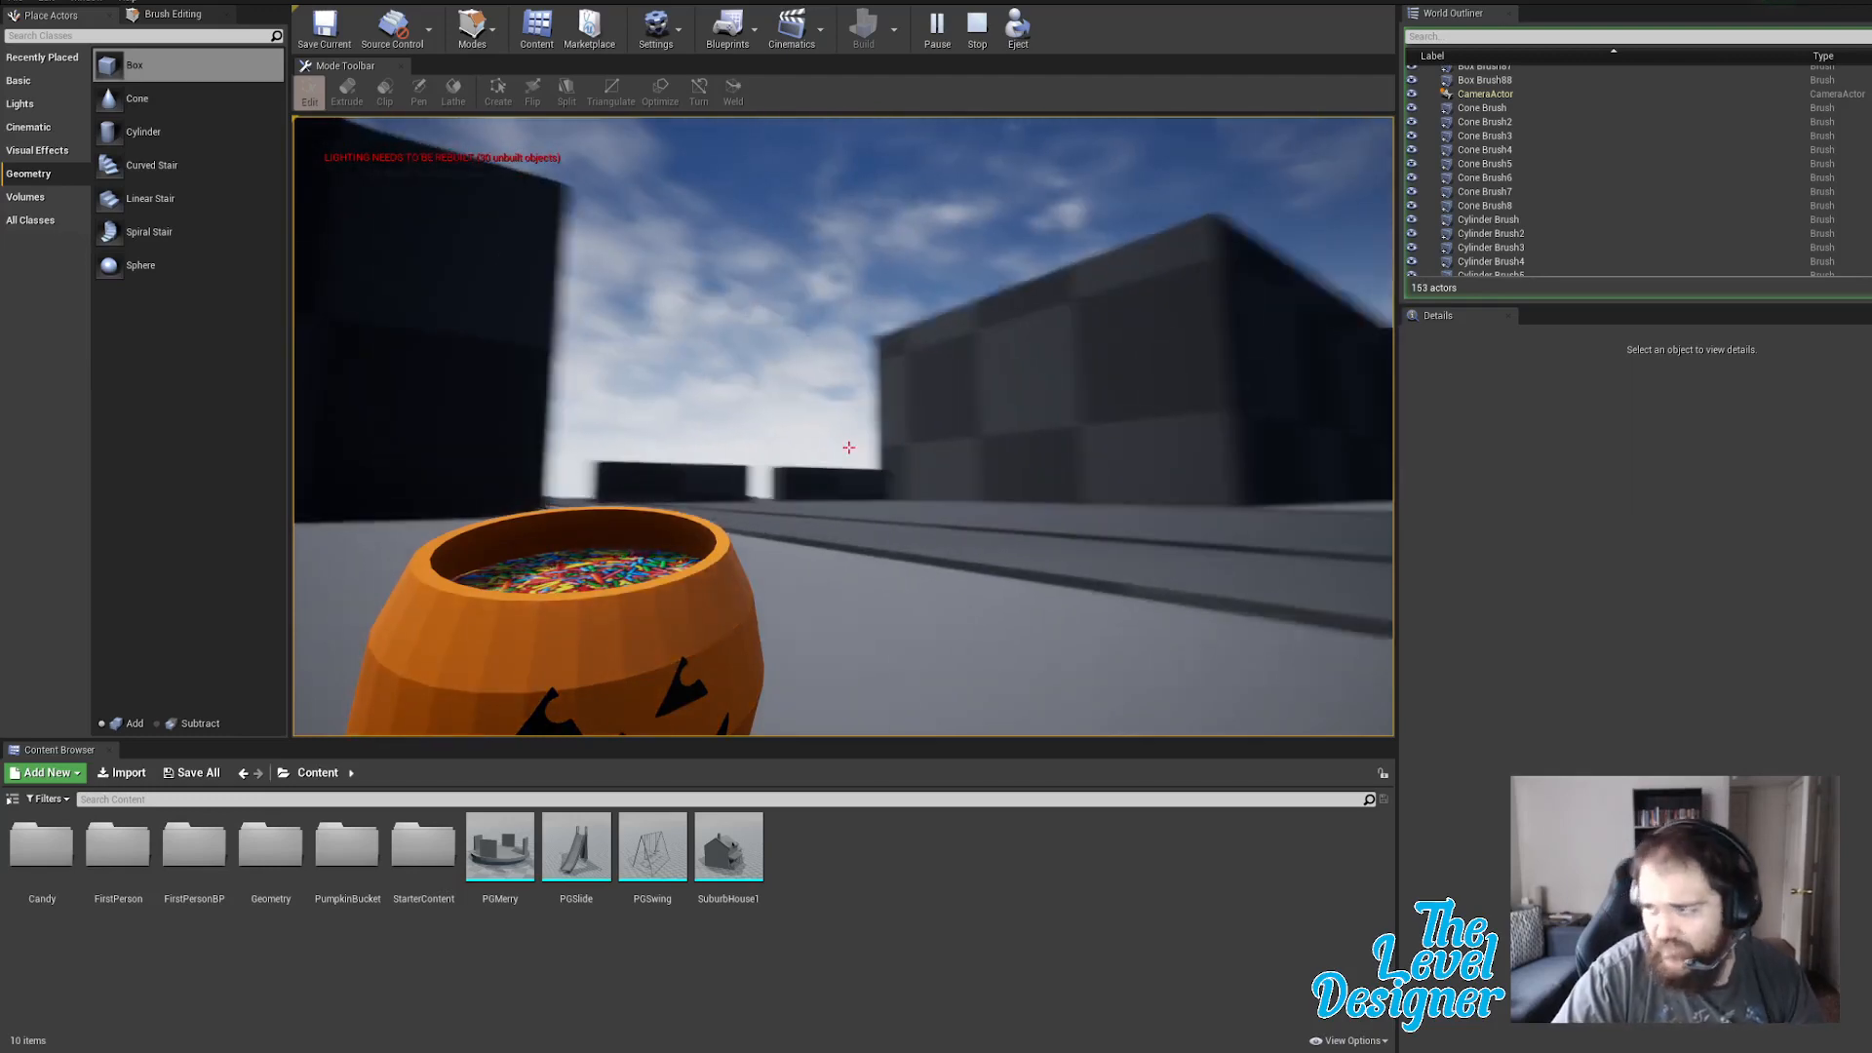
click(849, 448)
key(w)
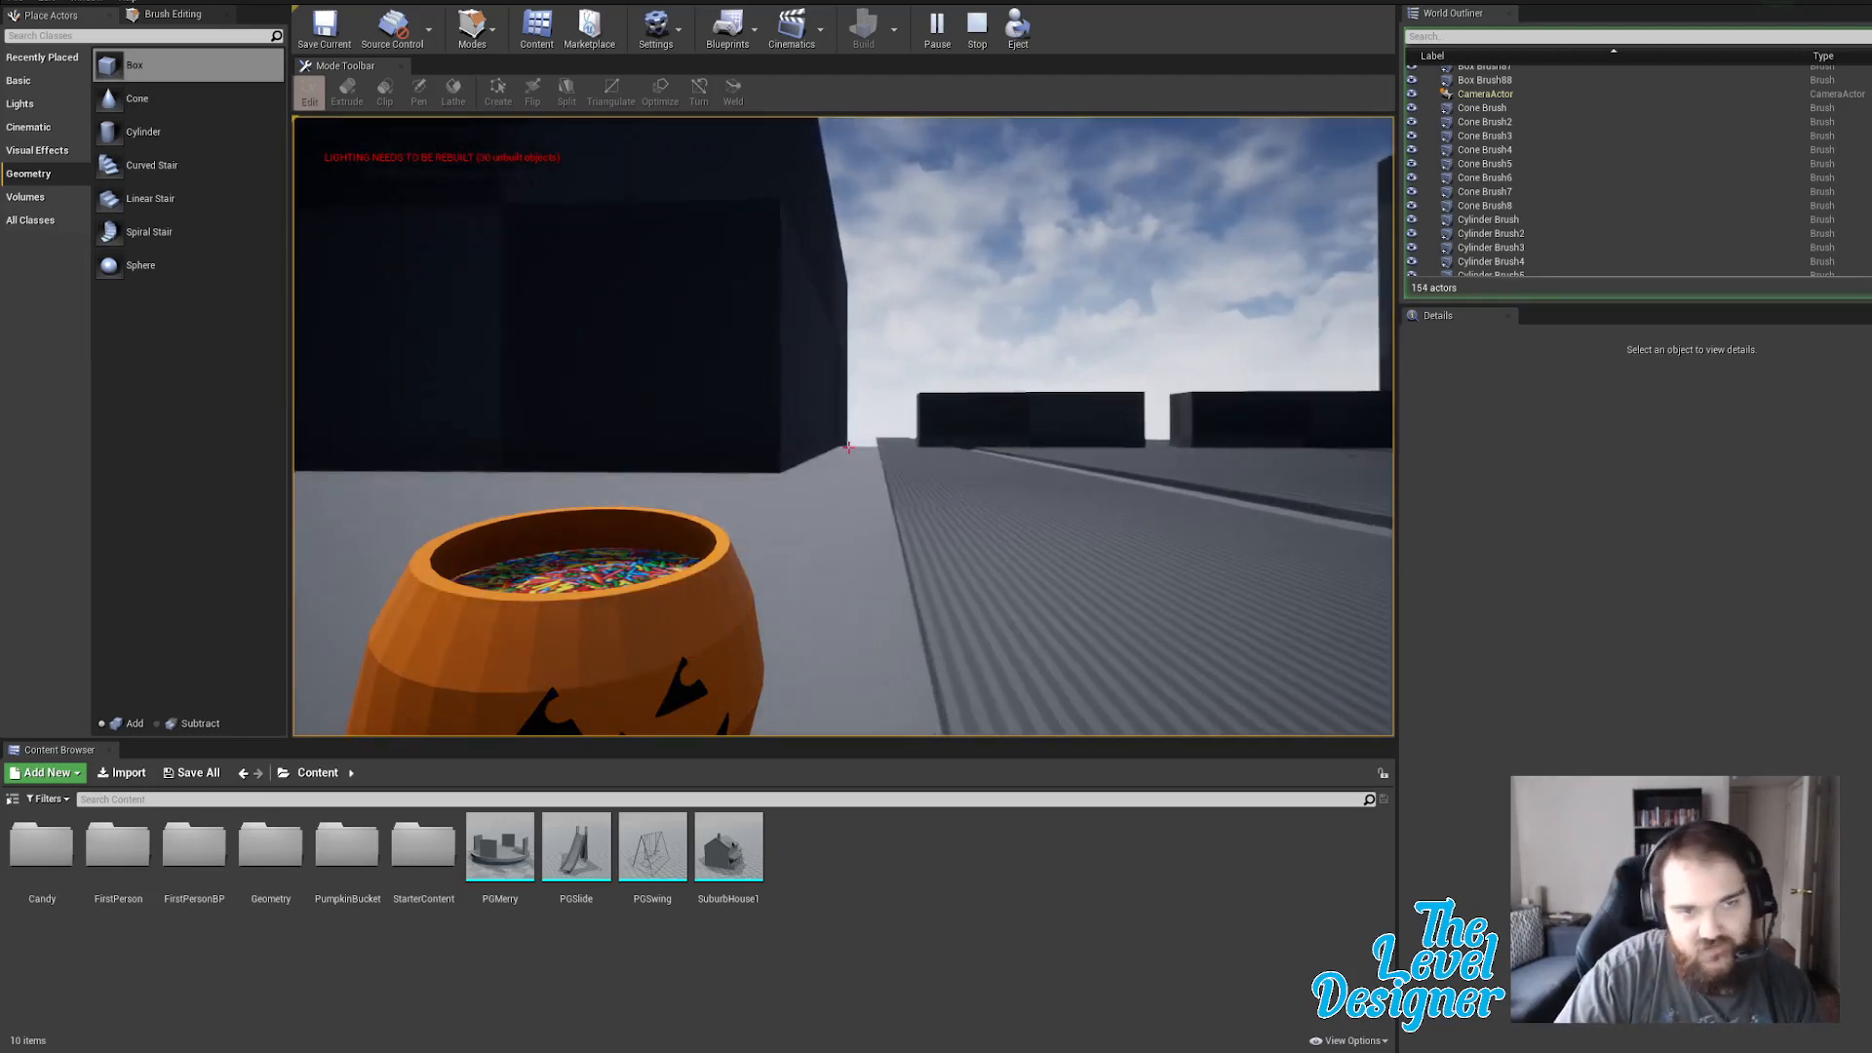
key(w)
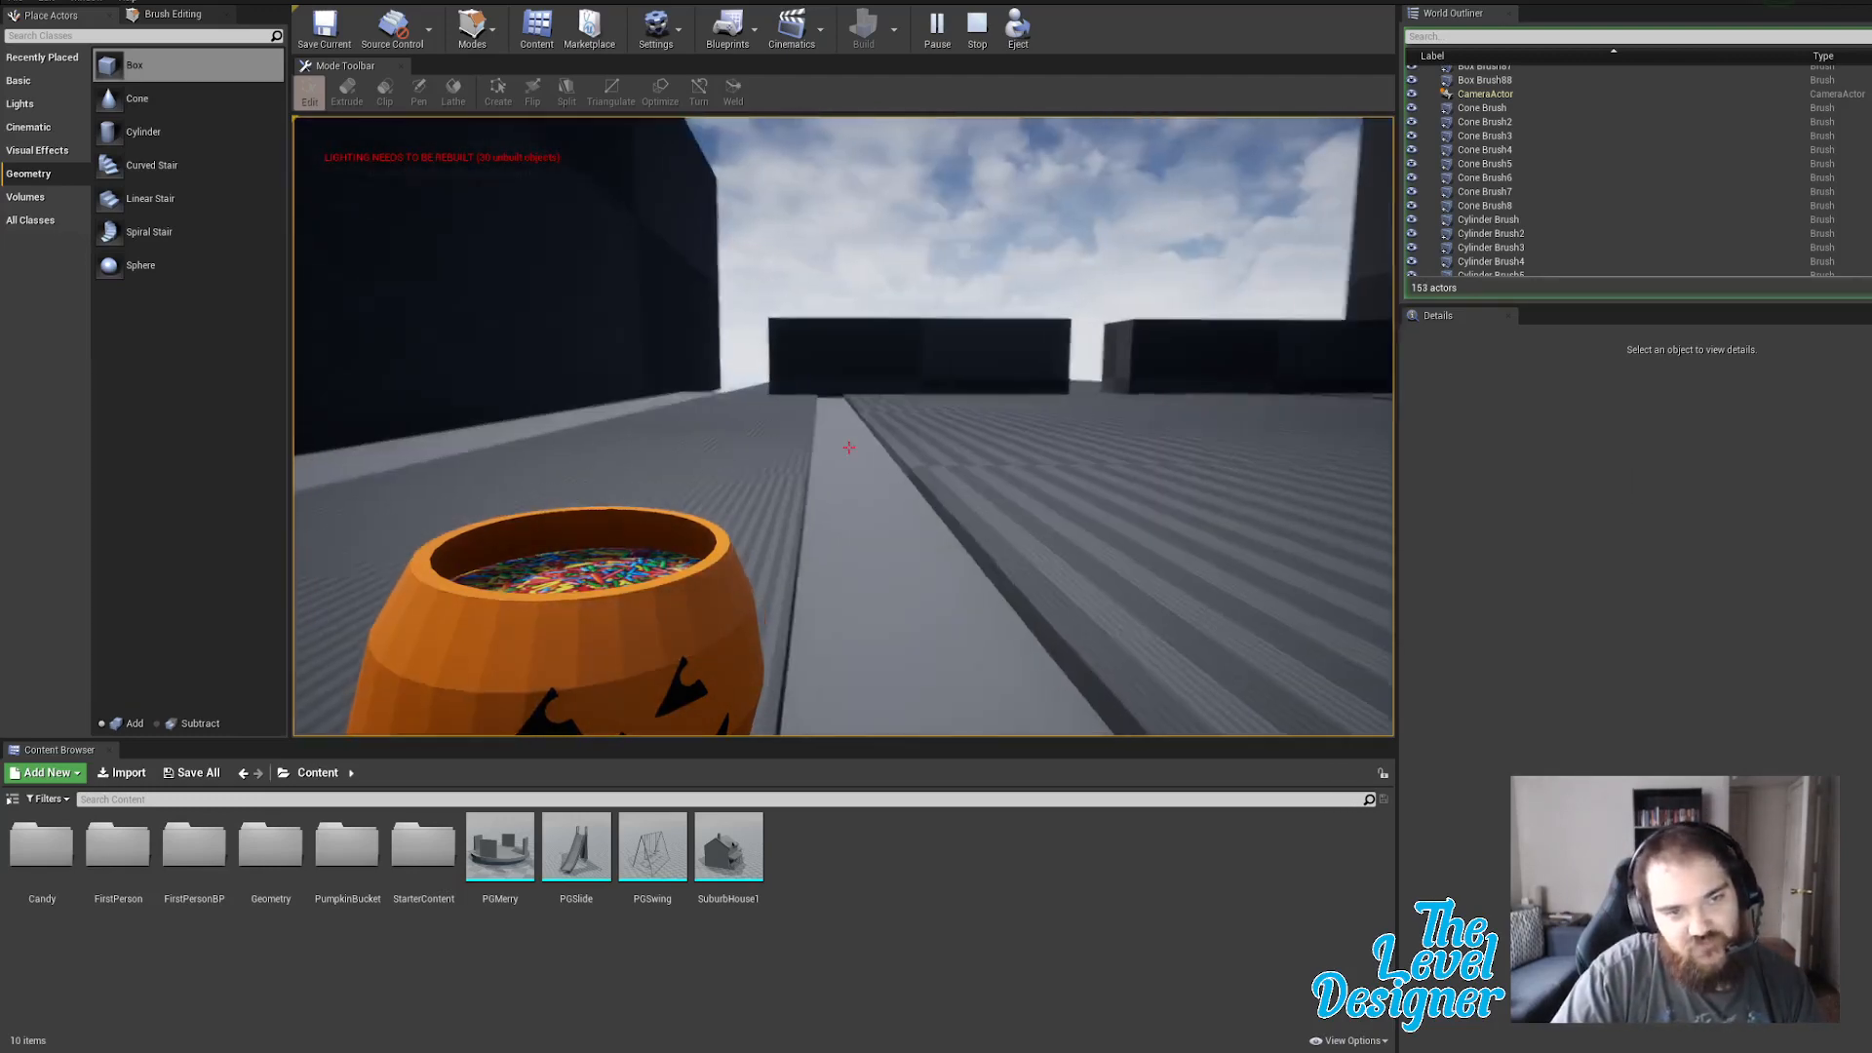
key(w)
click(850, 447)
click(849, 447)
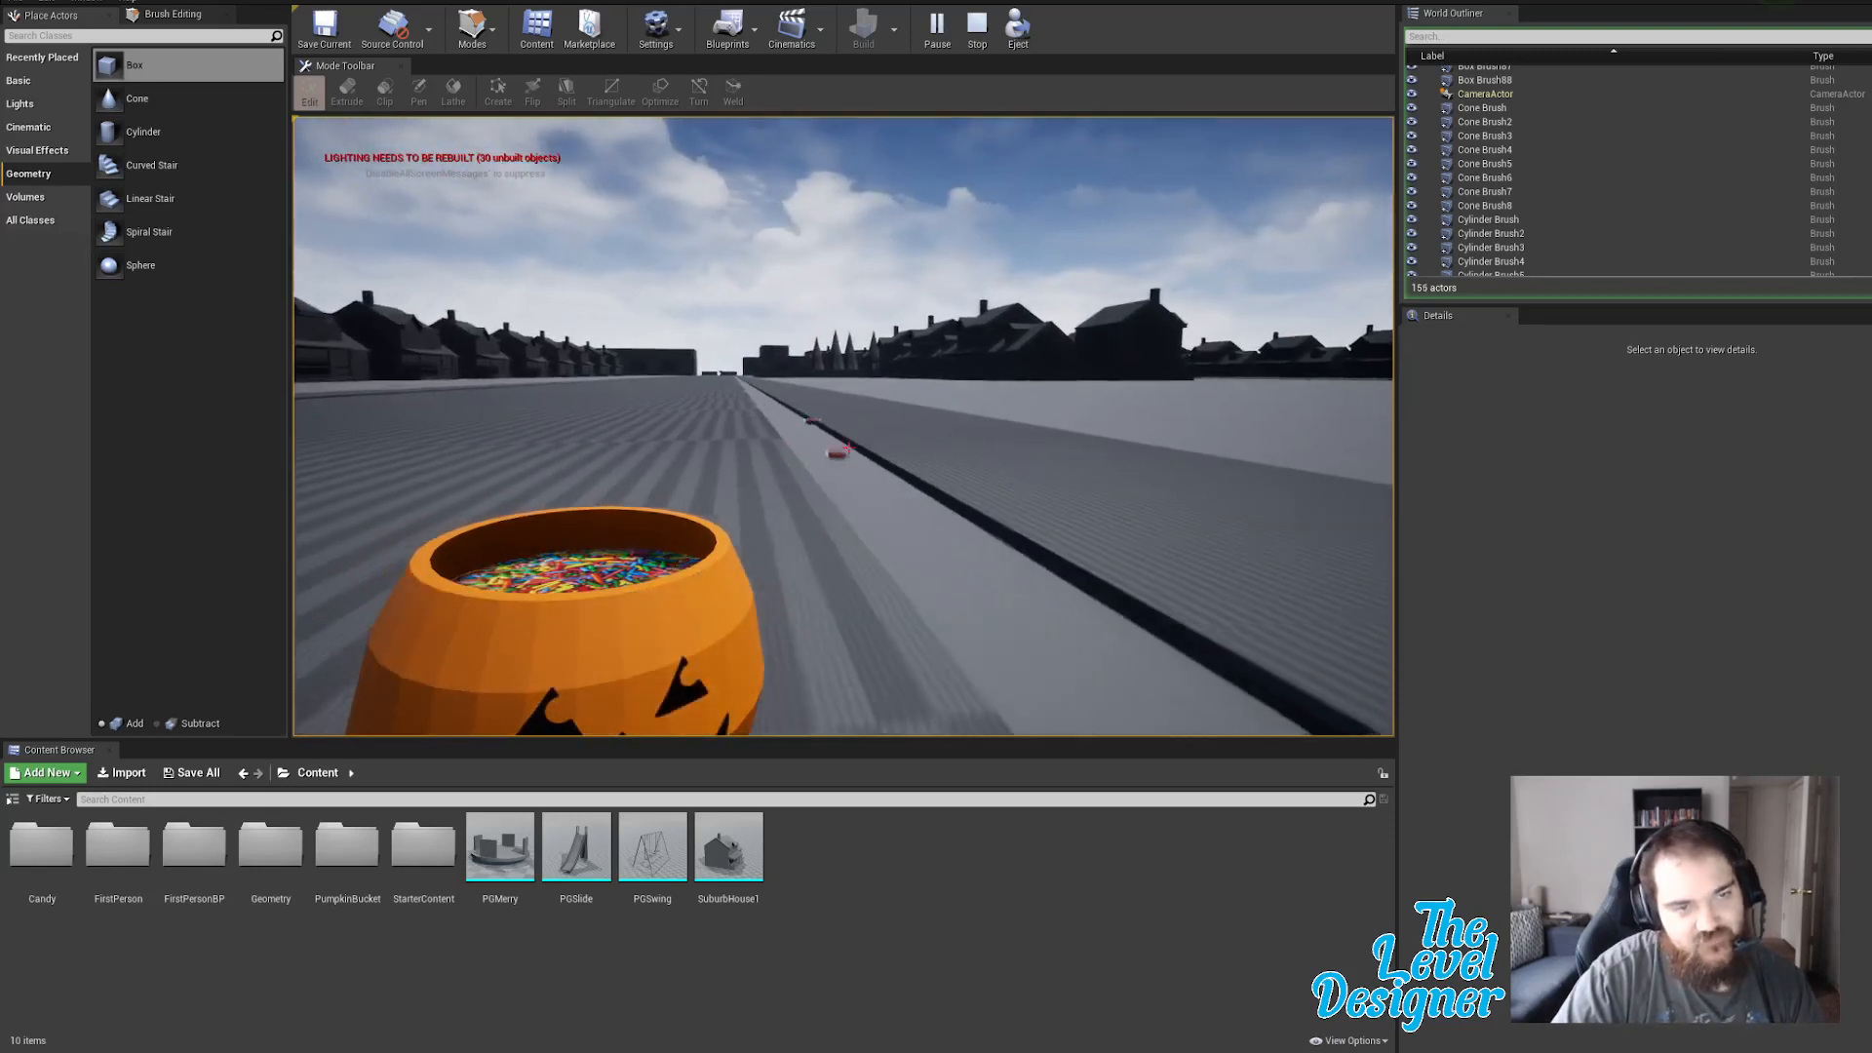
Inspect the house rows and the corner building from the open ground beside the road, and end the play test.
click(850, 447)
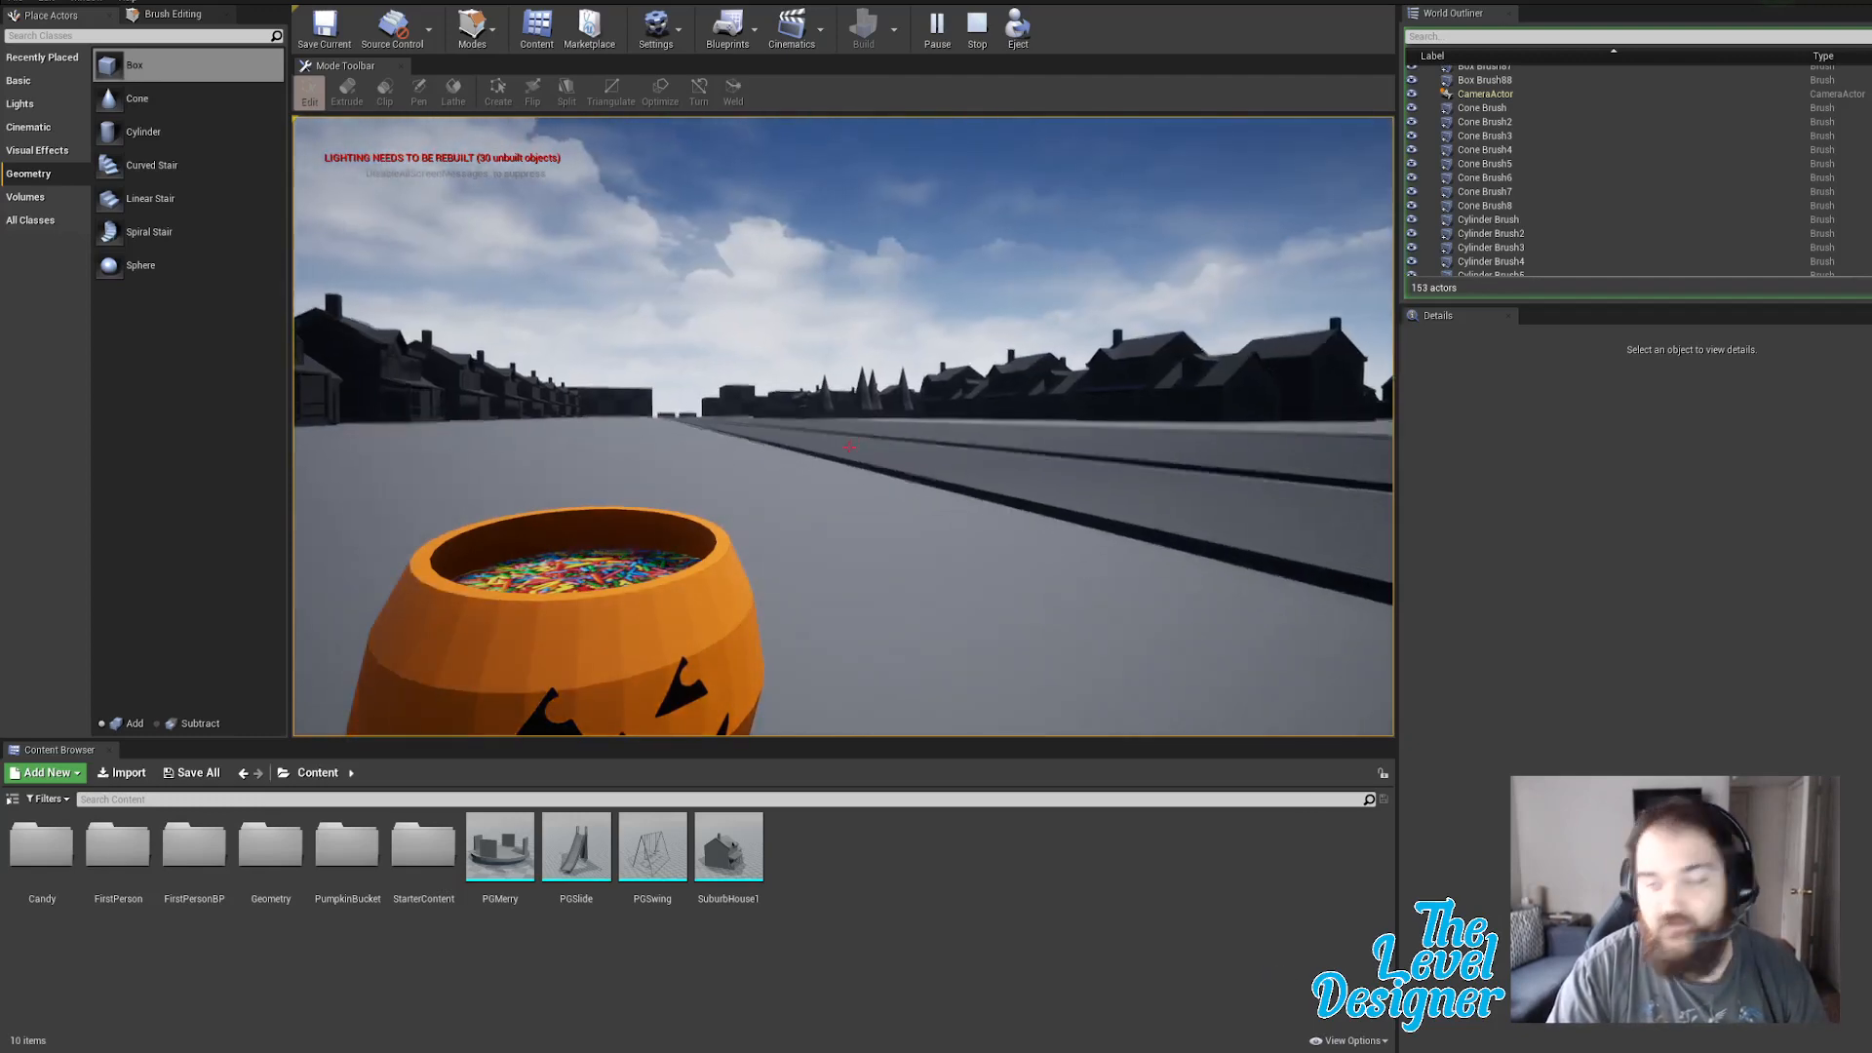
click(850, 447)
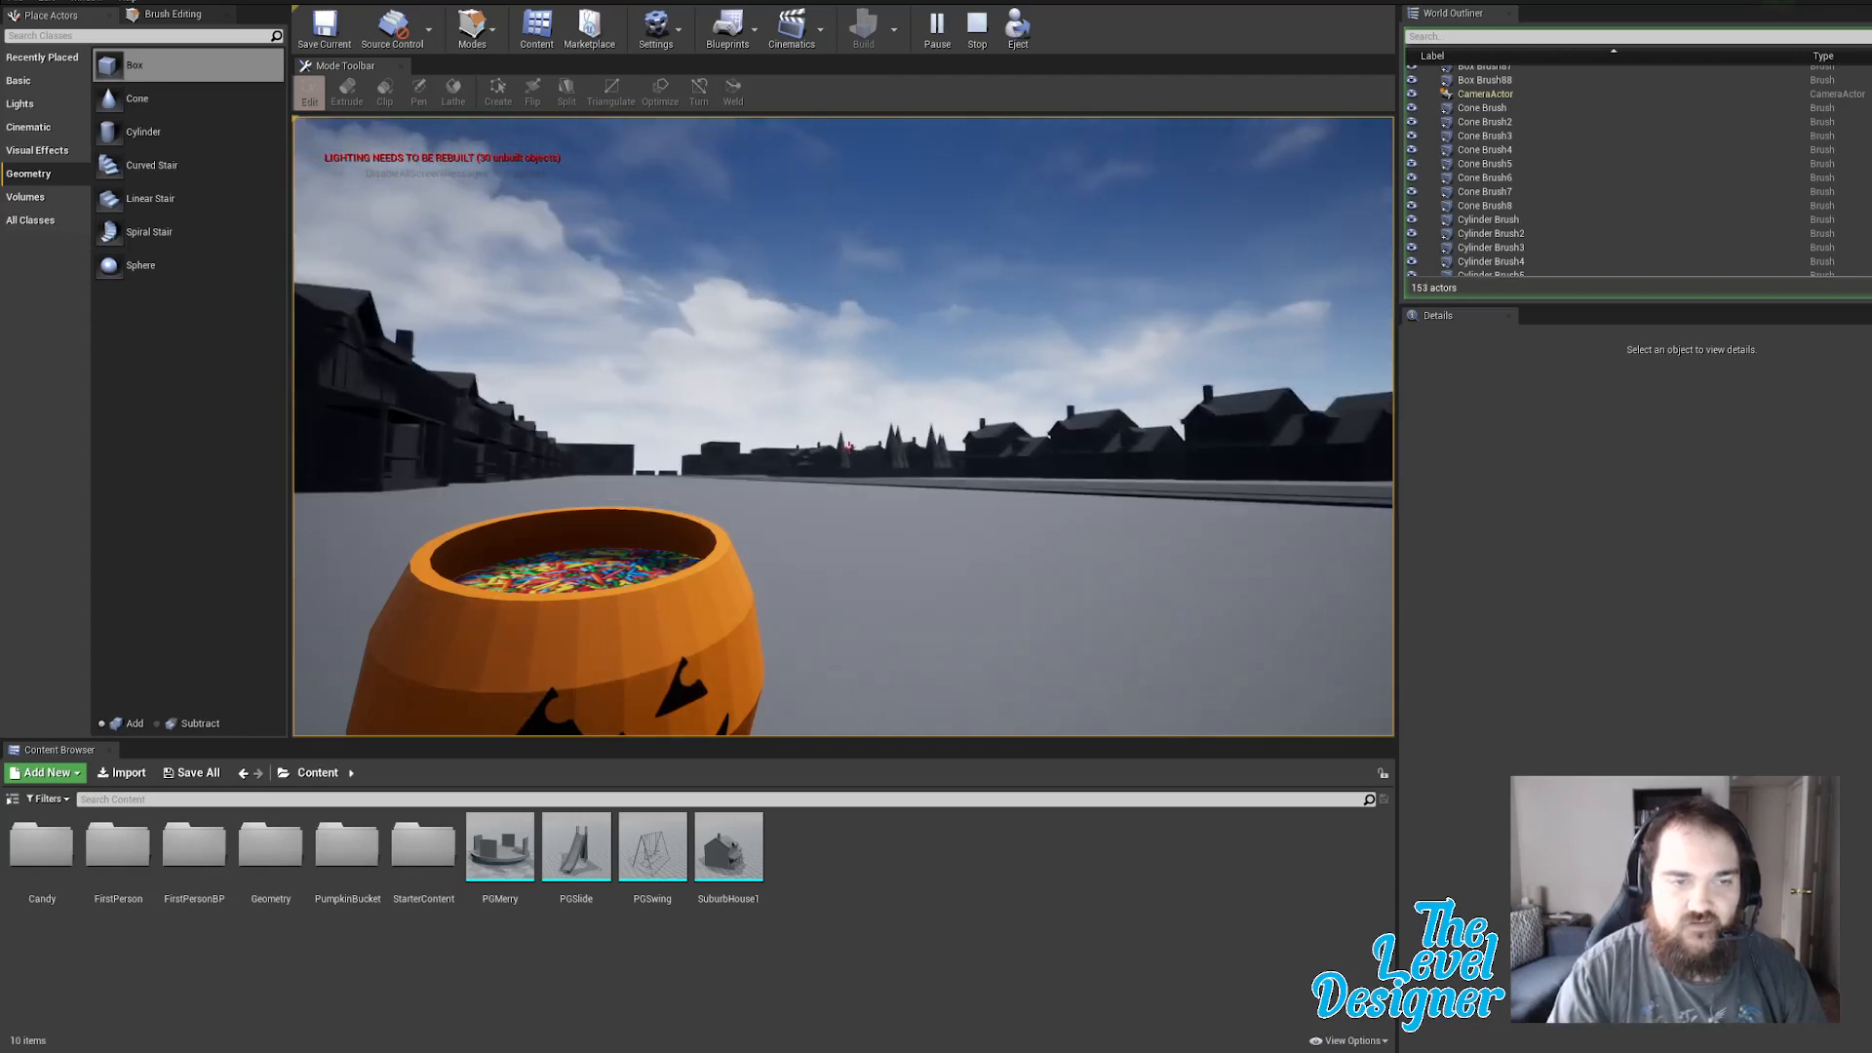
click(849, 447)
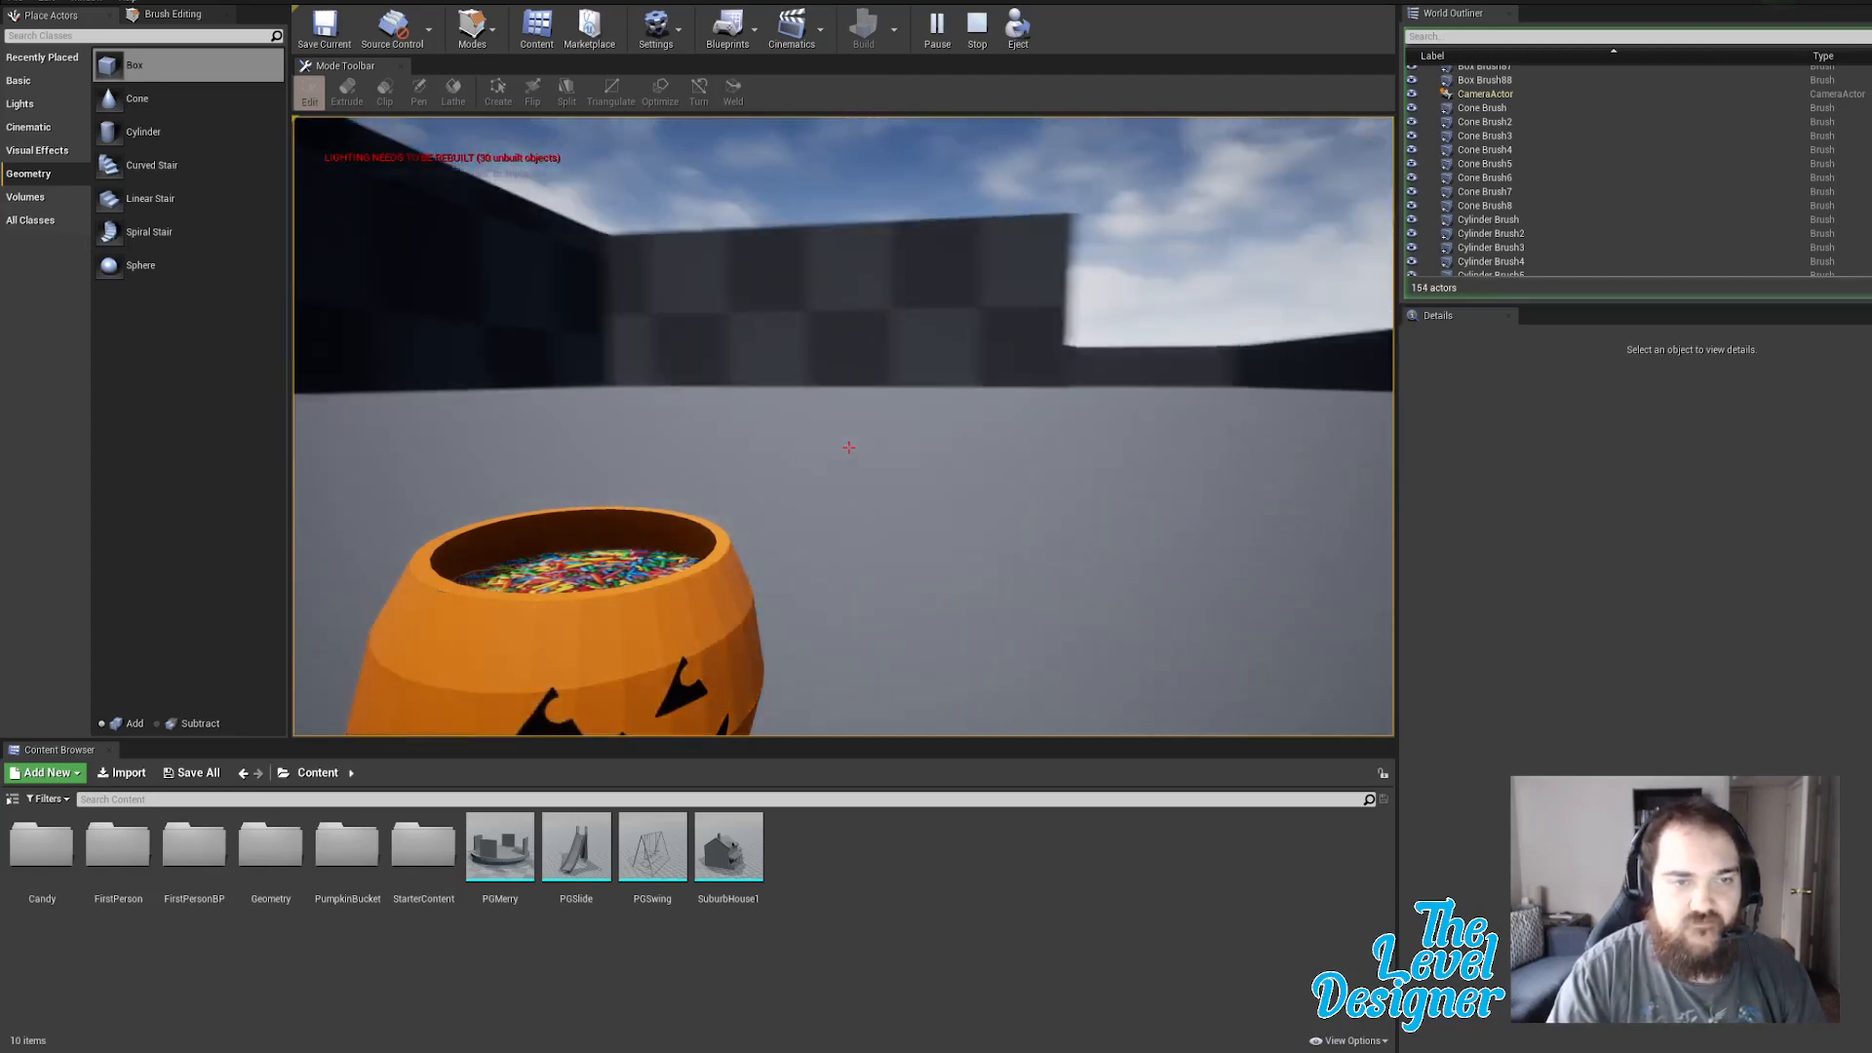
key(Escape)
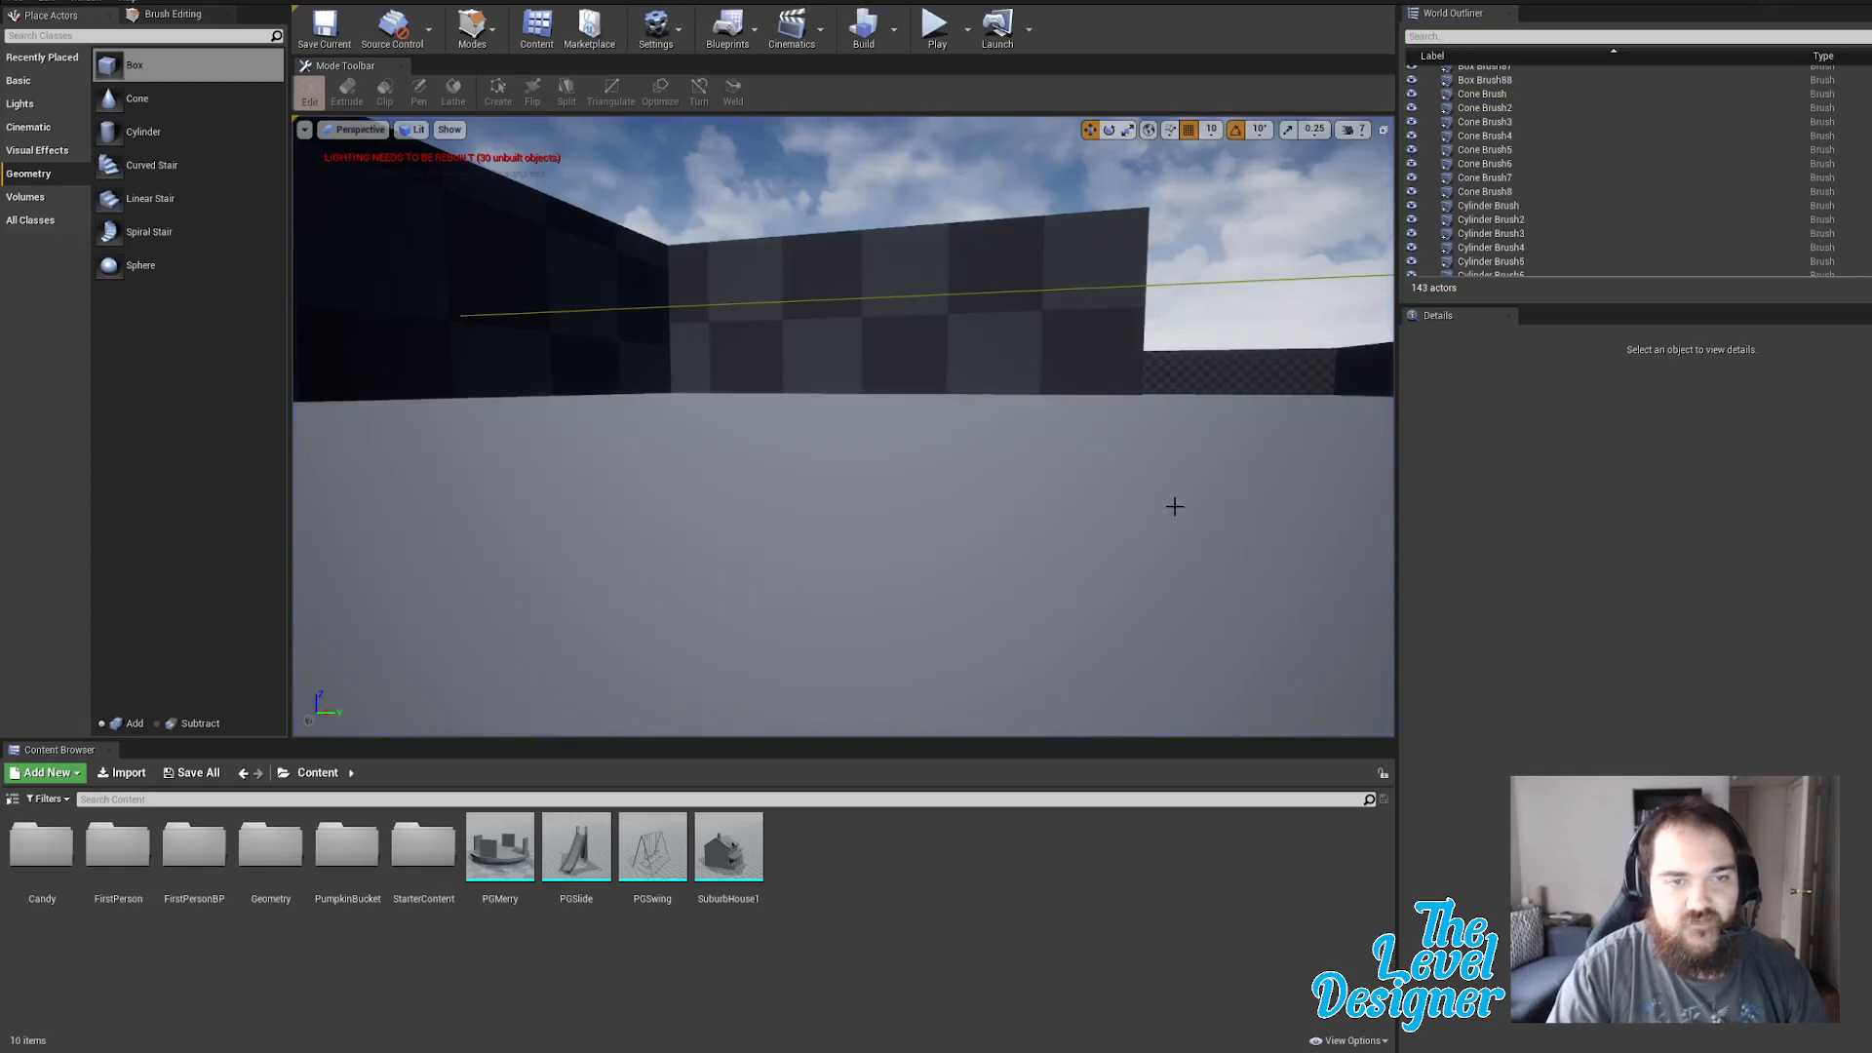
Examine the whole level layout from above, including both store rows, the corner buildings and the roads.
right_drag(1175, 506, 1385, 664)
key(s)
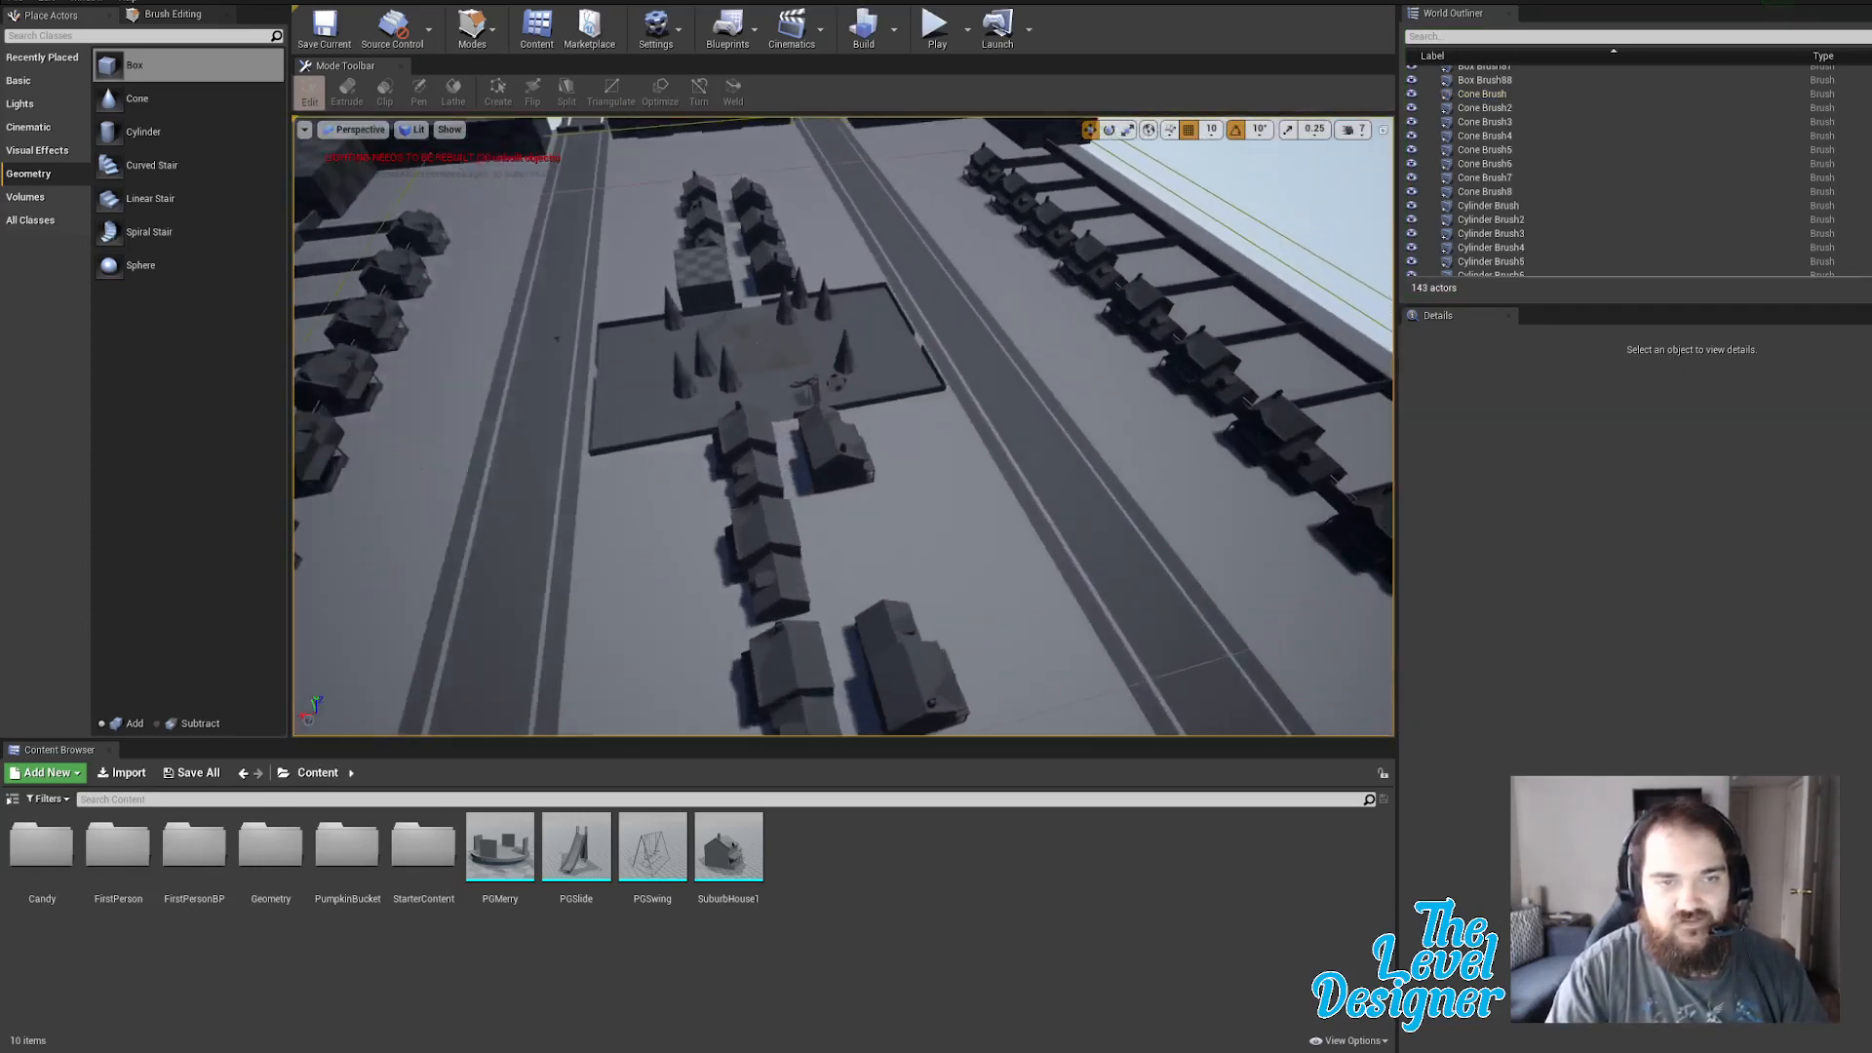
right_drag(843, 426, 710, 437)
key(s)
key(d)
key(s)
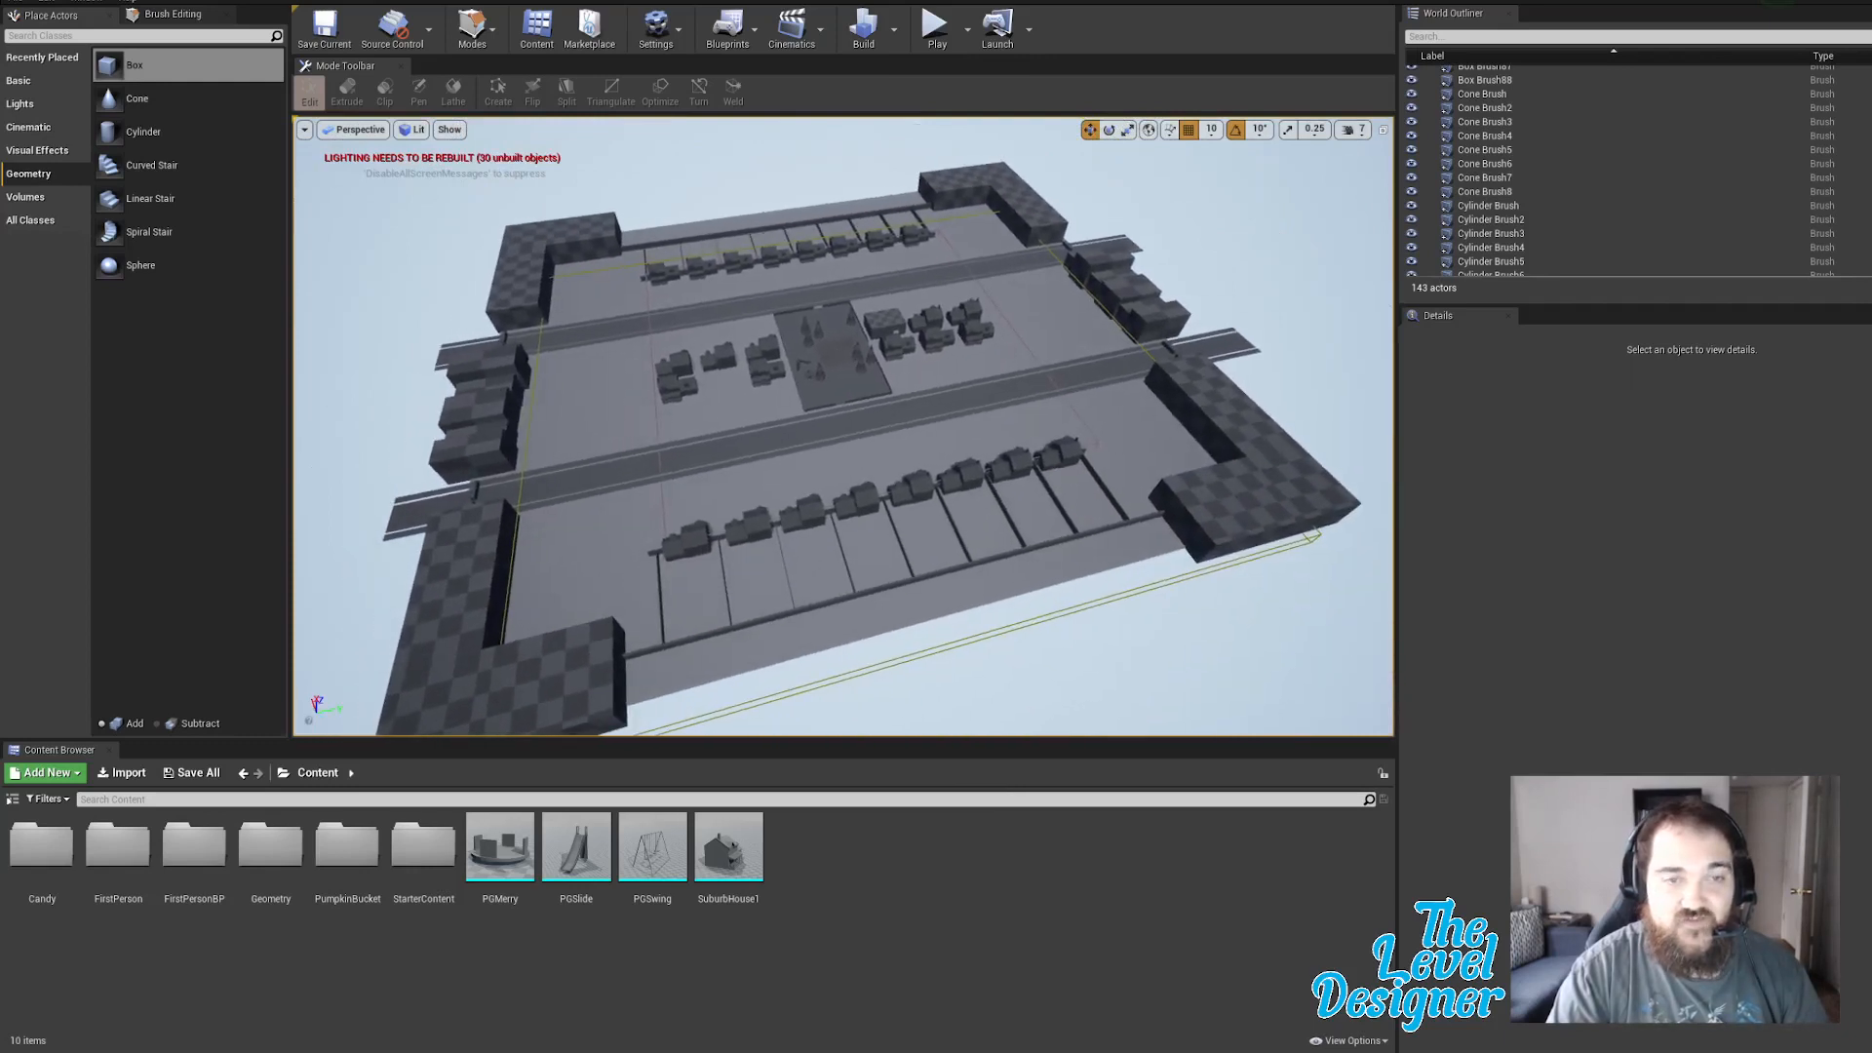